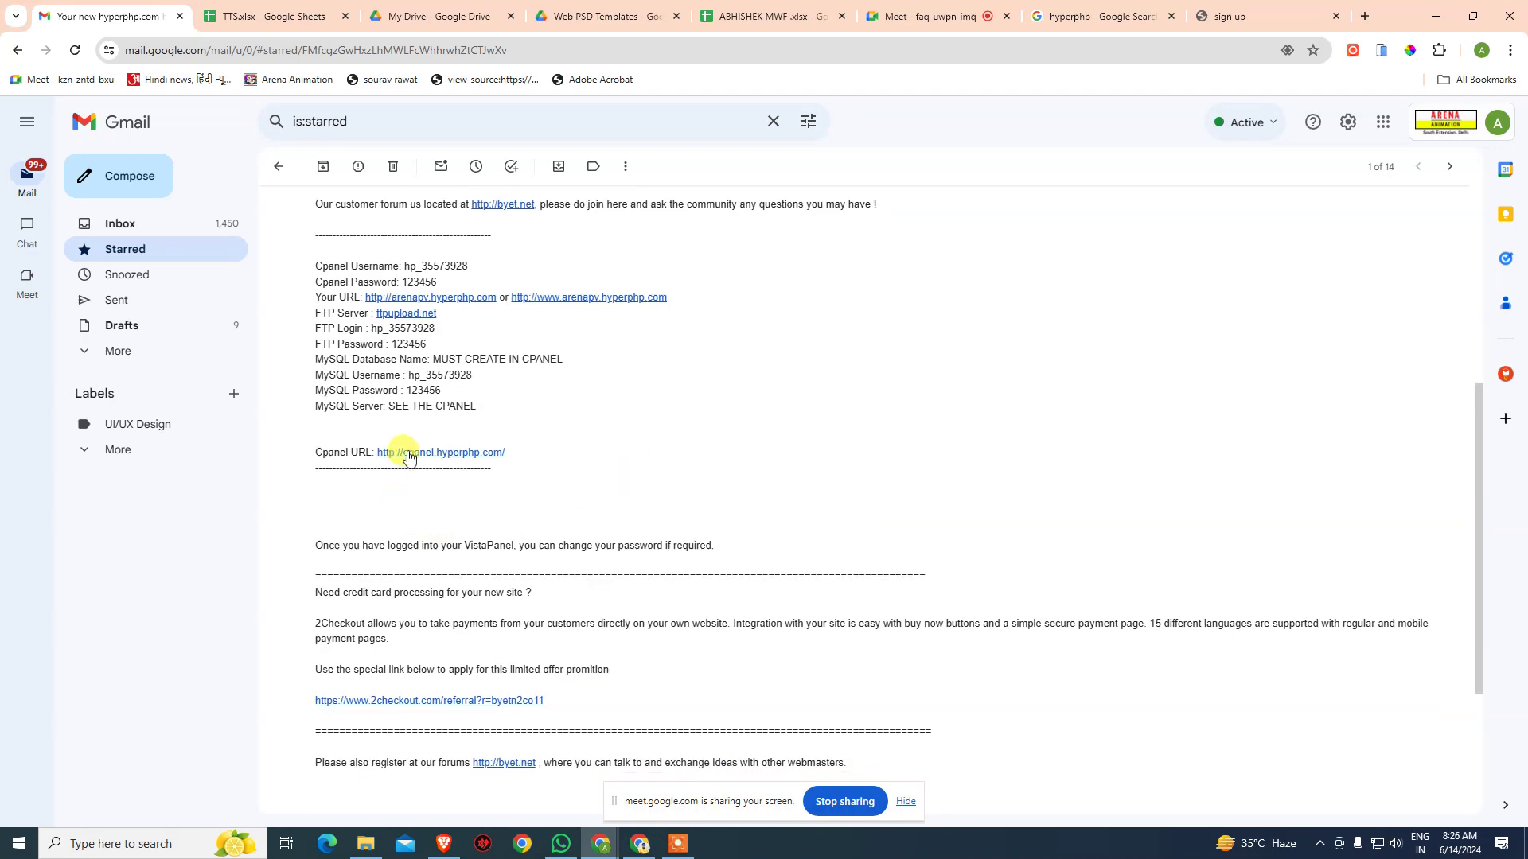
scroll(412, 444, up, 1)
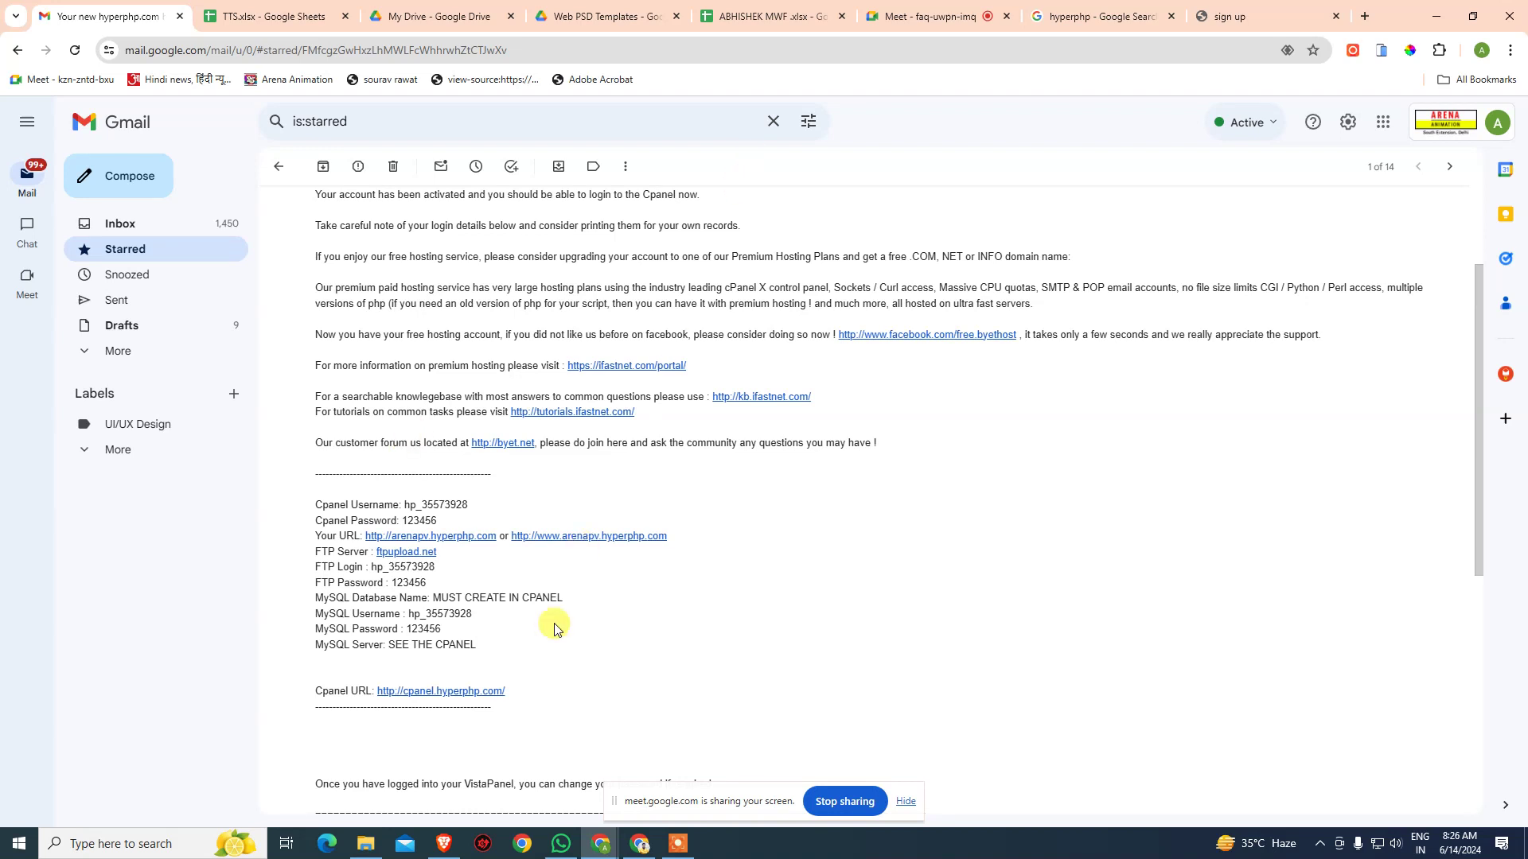
- Open the cpanel.hyperphp.com login link from the hosting welcome email
drag(321, 689, 546, 696)
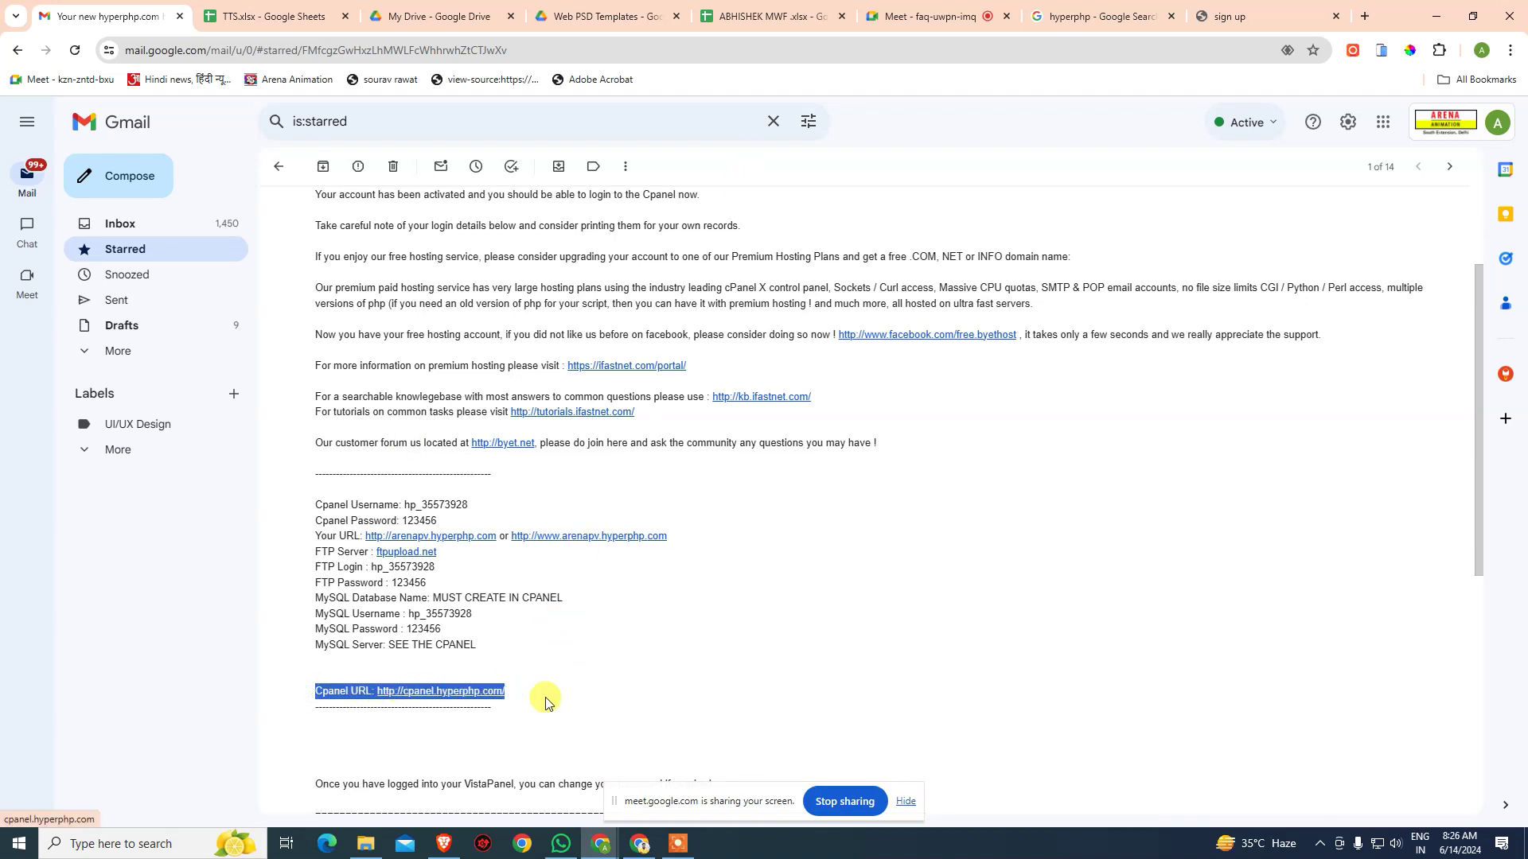
click(588, 698)
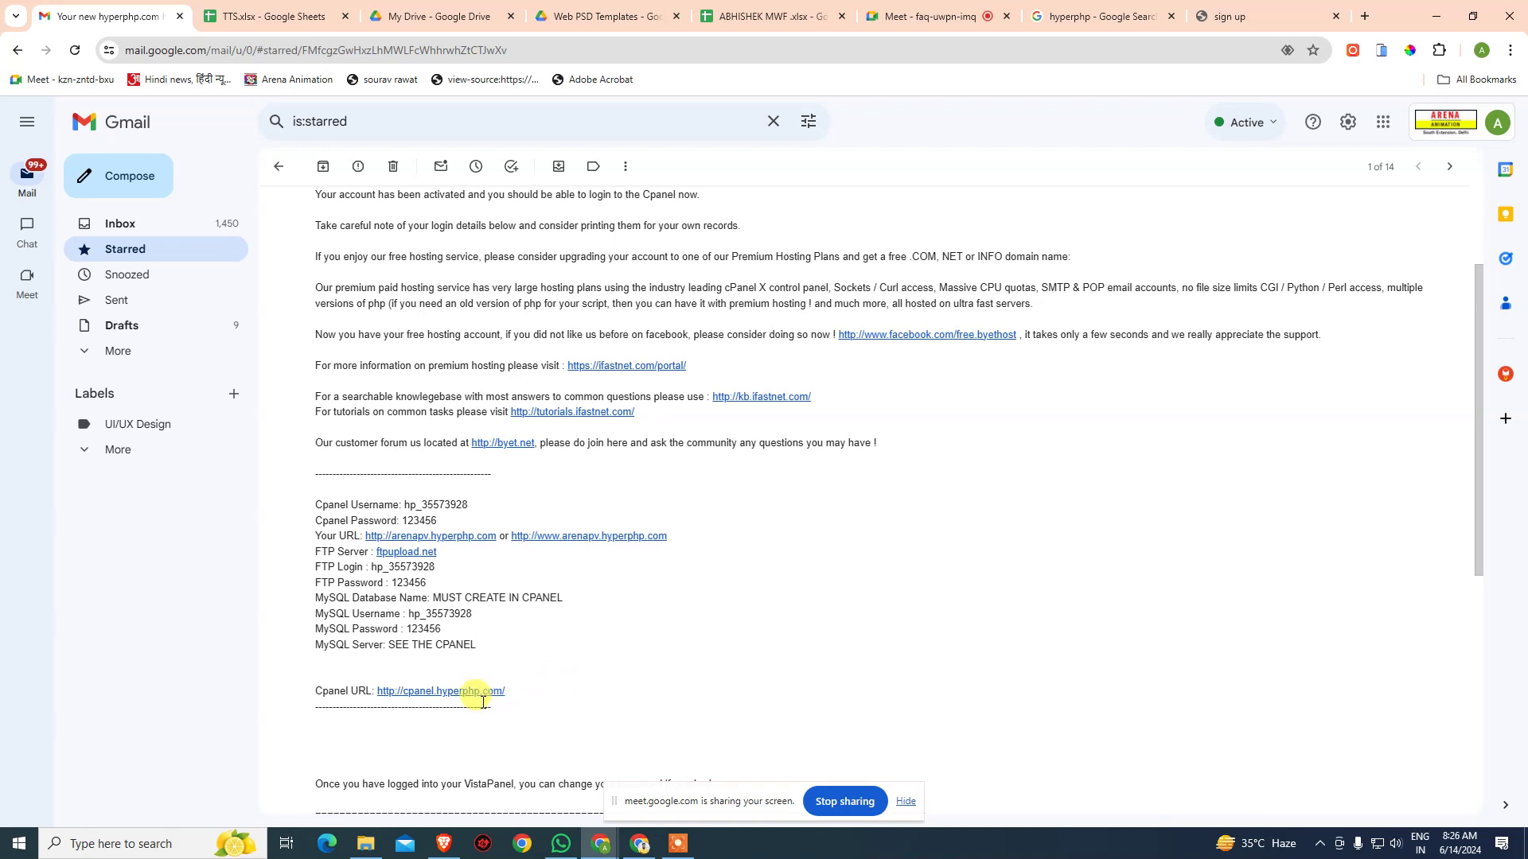
click(490, 691)
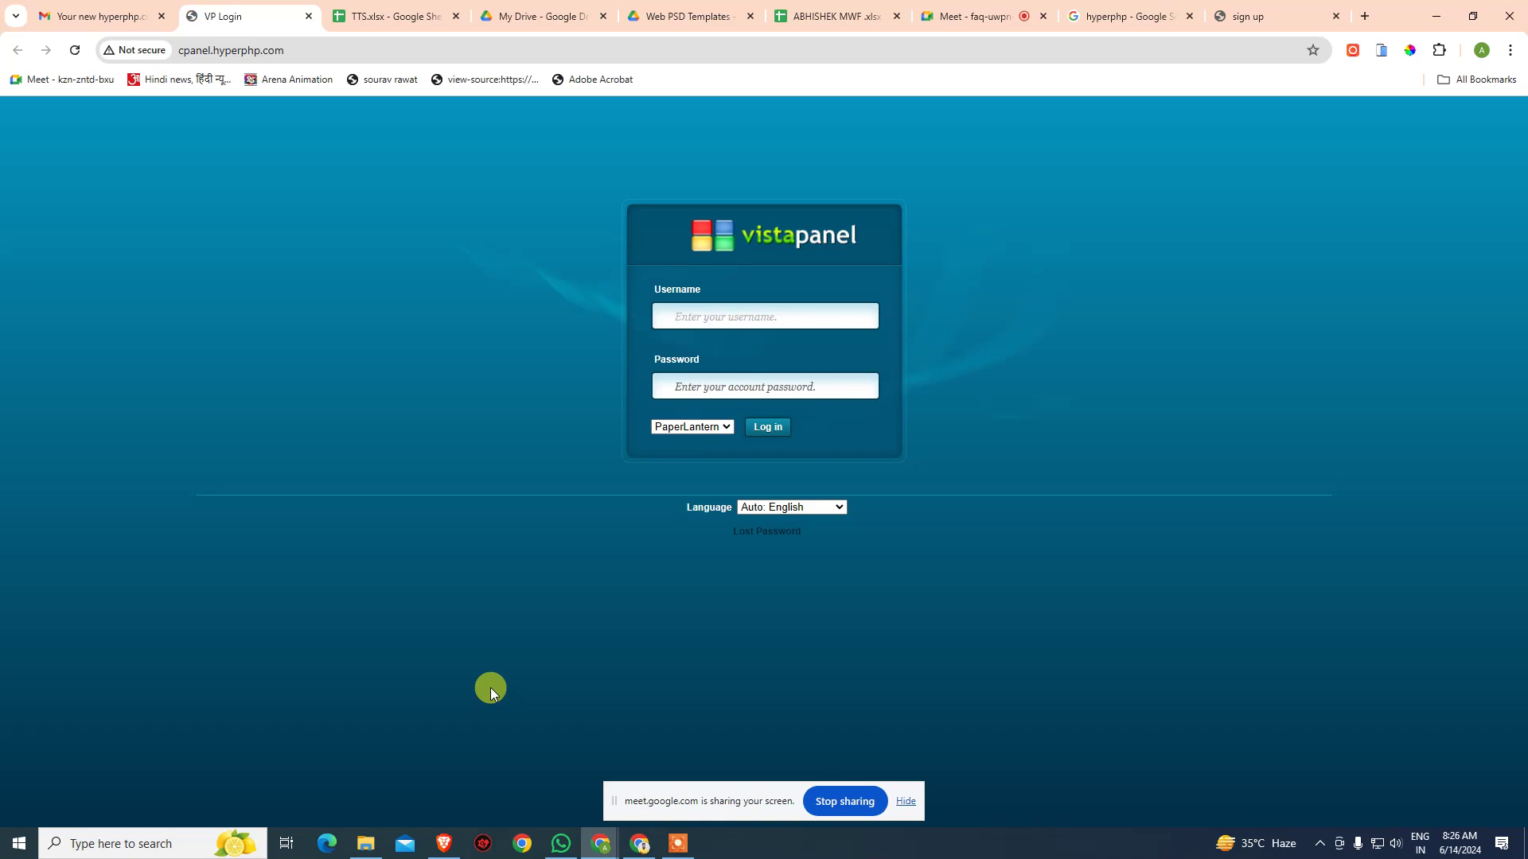
- Check the Meet call, then move to the ABHISHEK MWF attendance spreadsheet
click(993, 14)
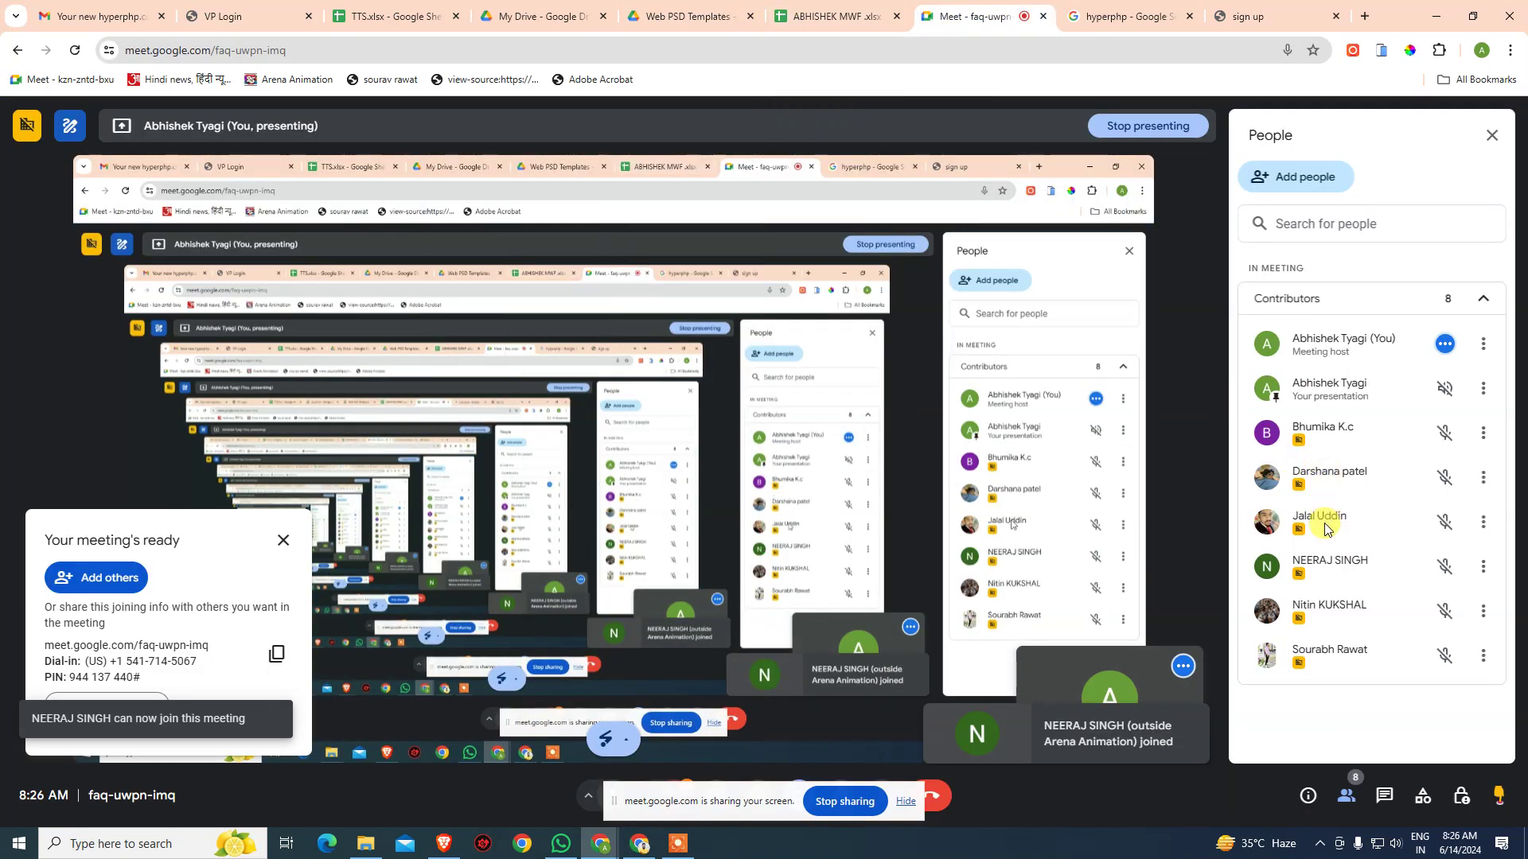
click(396, 15)
click(807, 14)
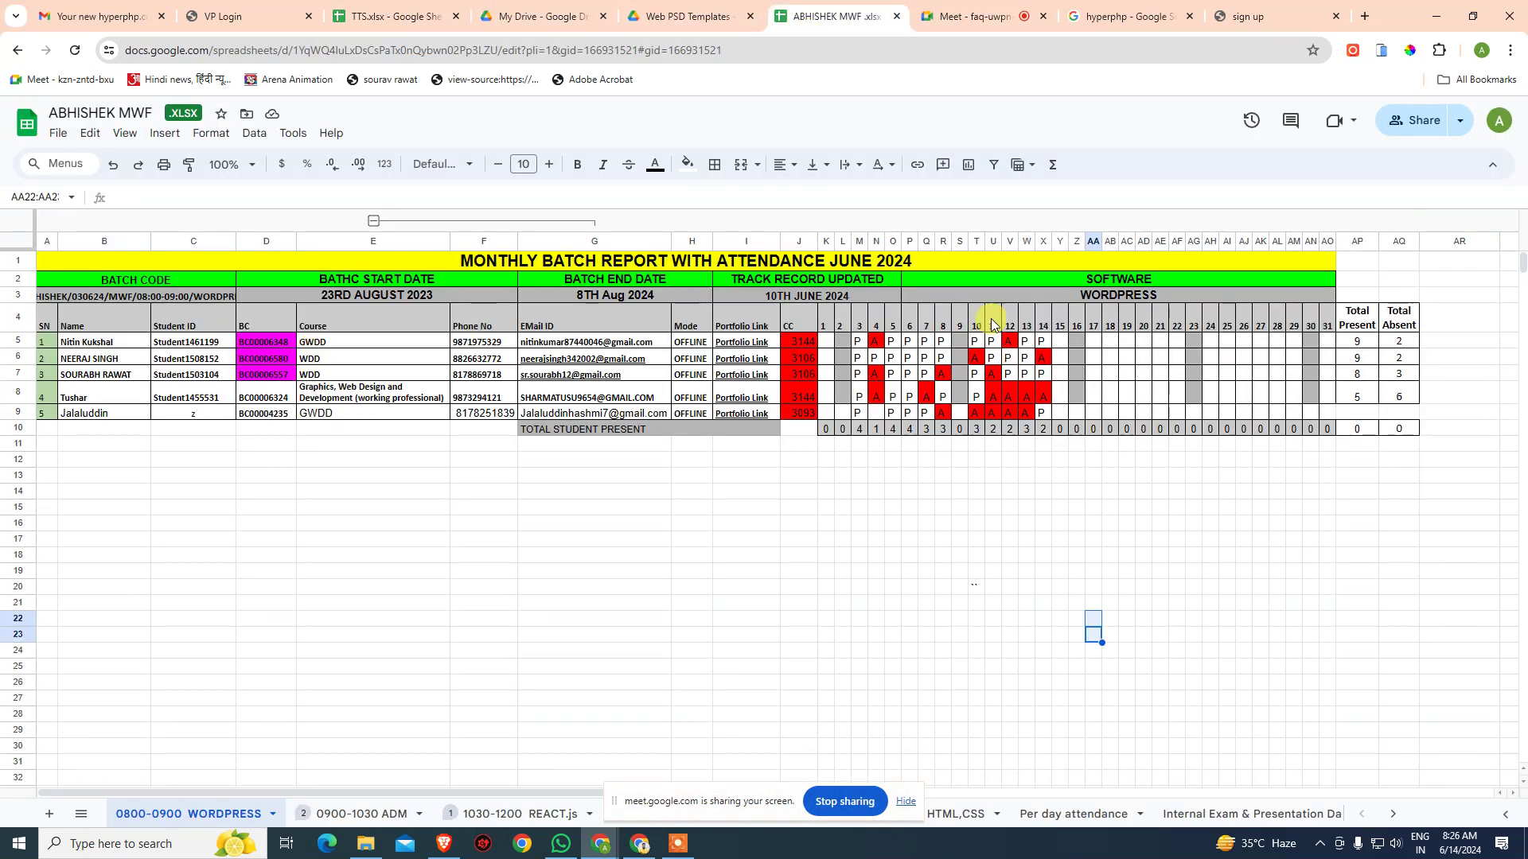
- Mark the second student present with P in cell X6
click(1040, 363)
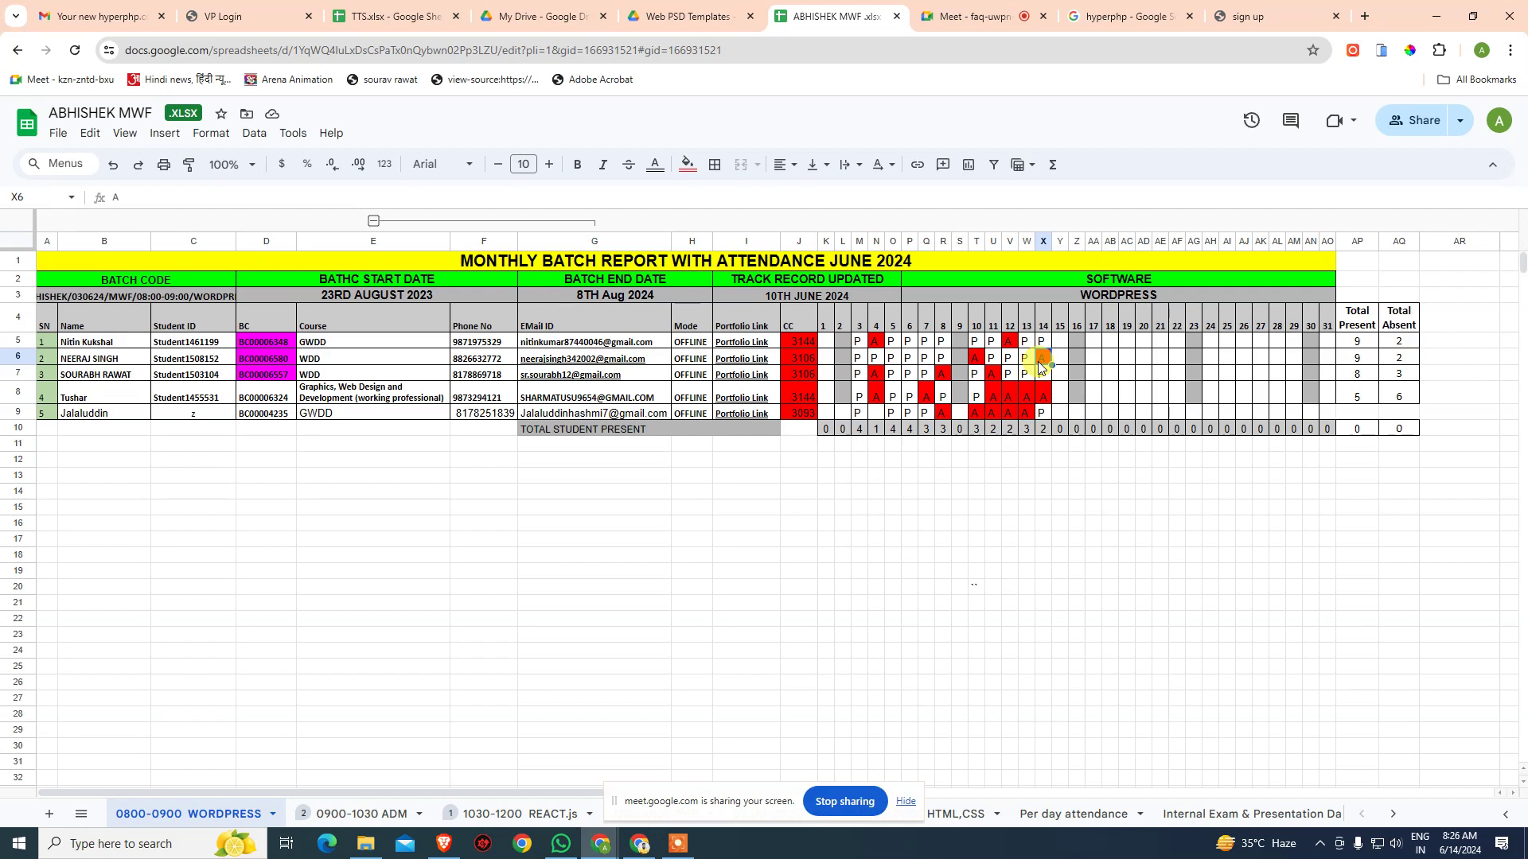
text(P)
key(Return)
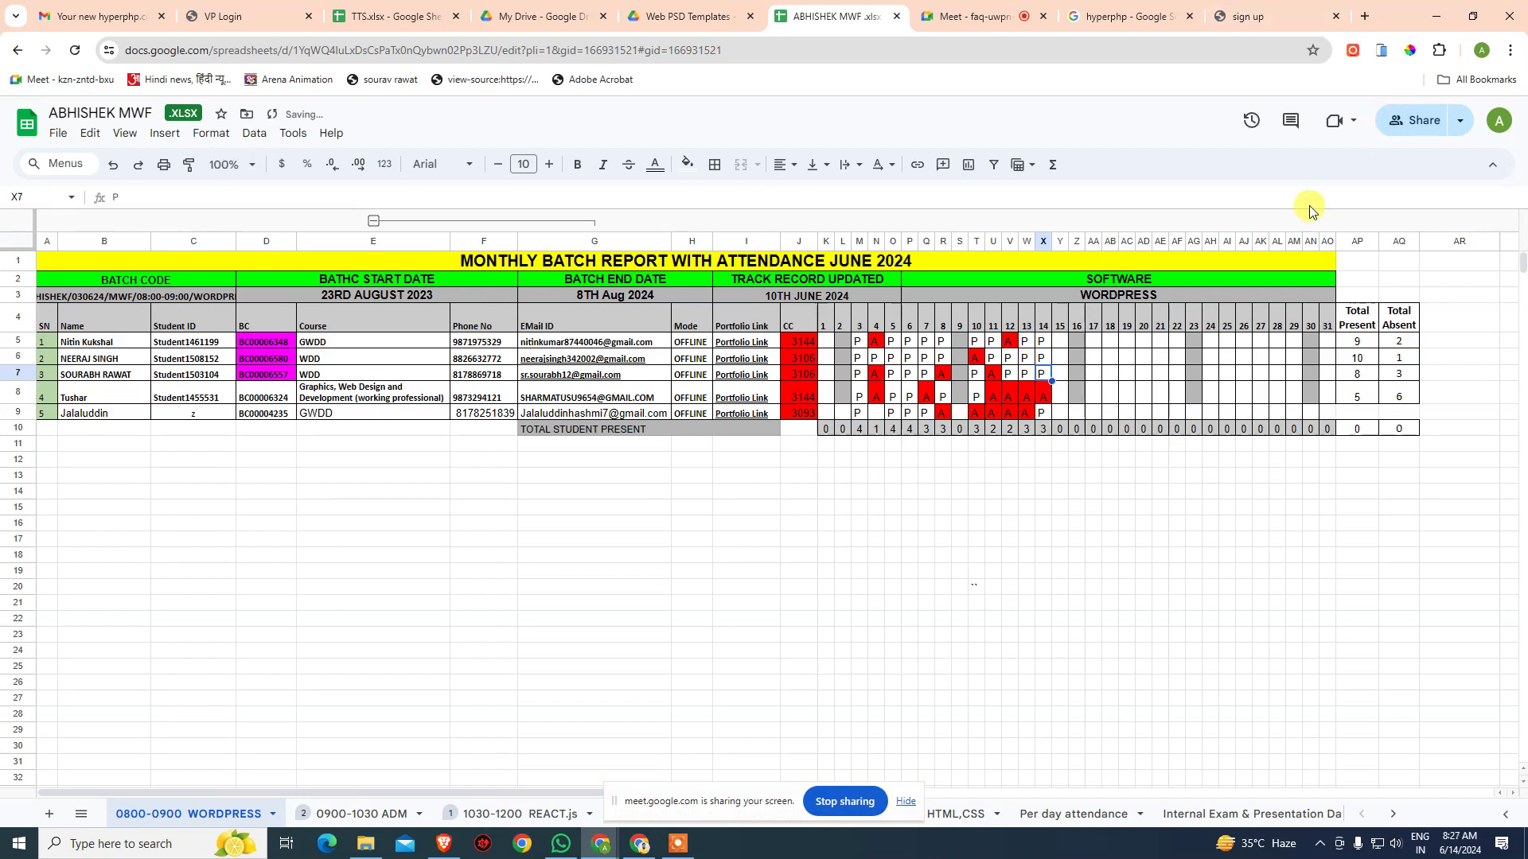
click(1127, 525)
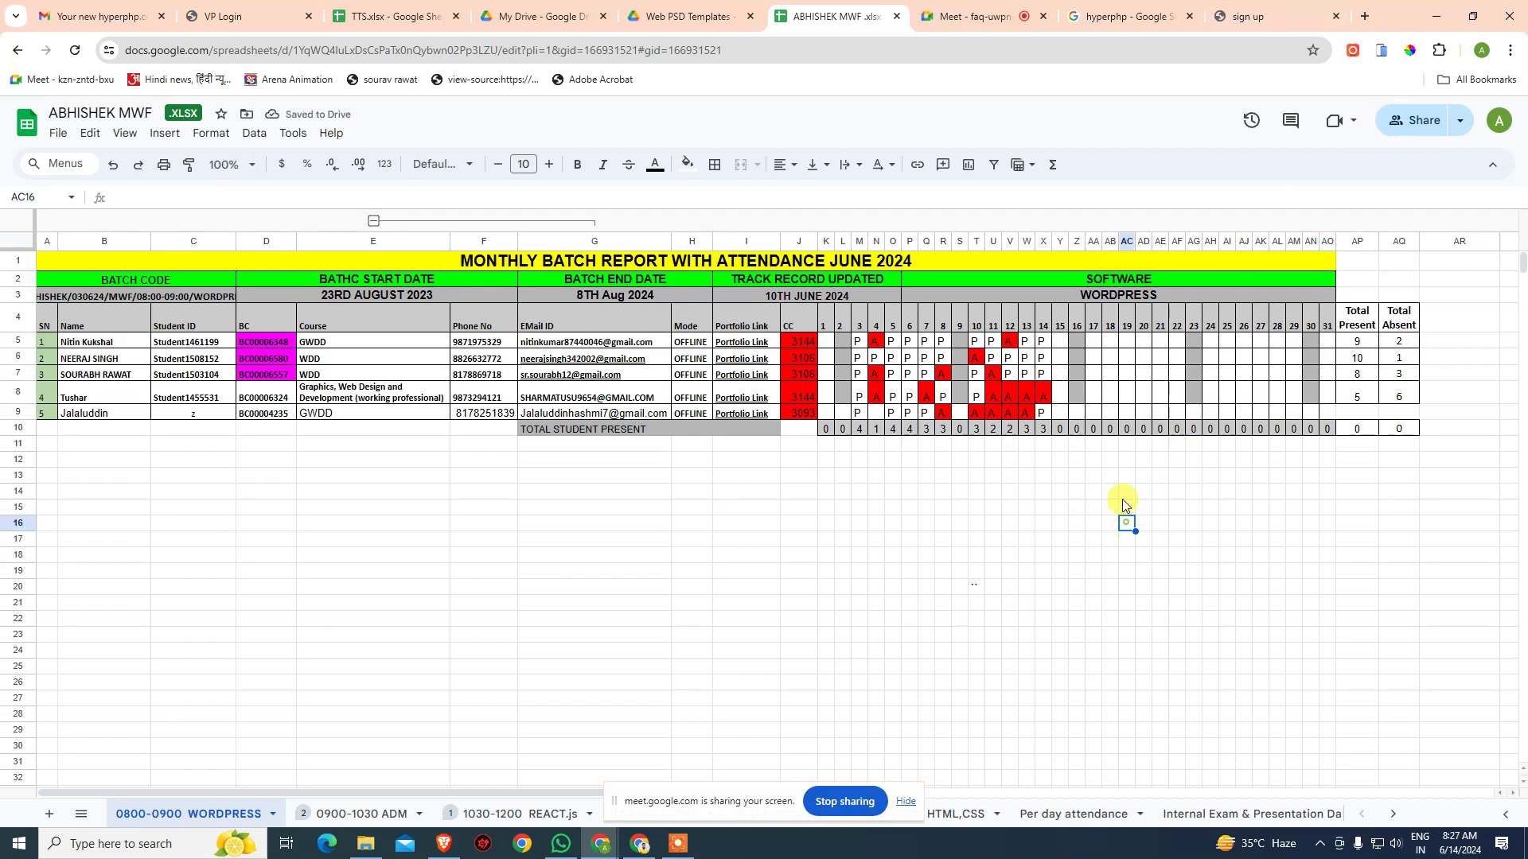
- Copy X10's SUMPRODUCT present-count formula into M10:W10 and Y10:AO10
click(1044, 431)
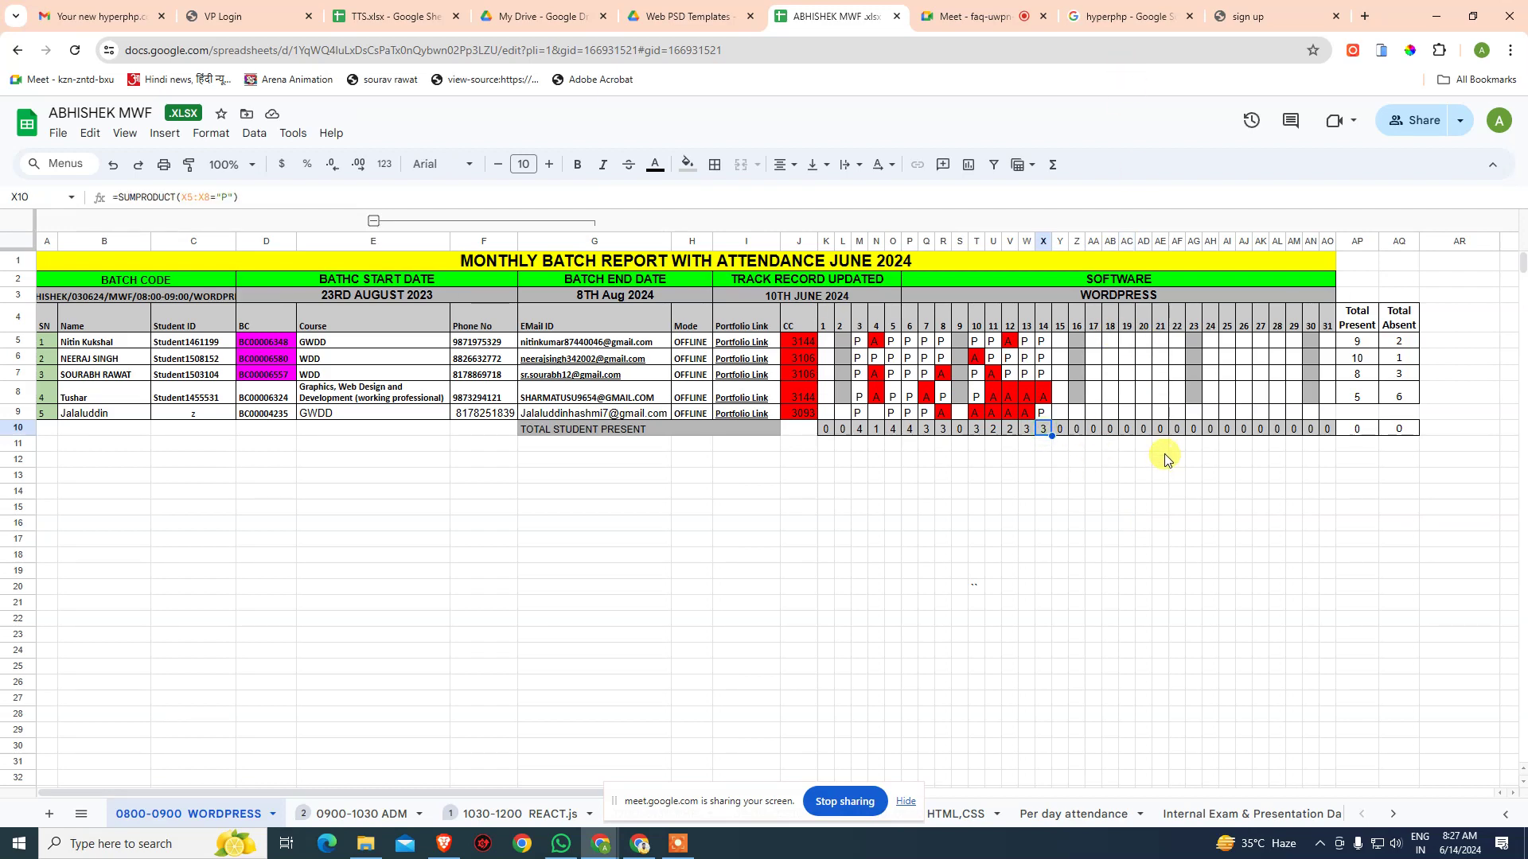
key(F2)
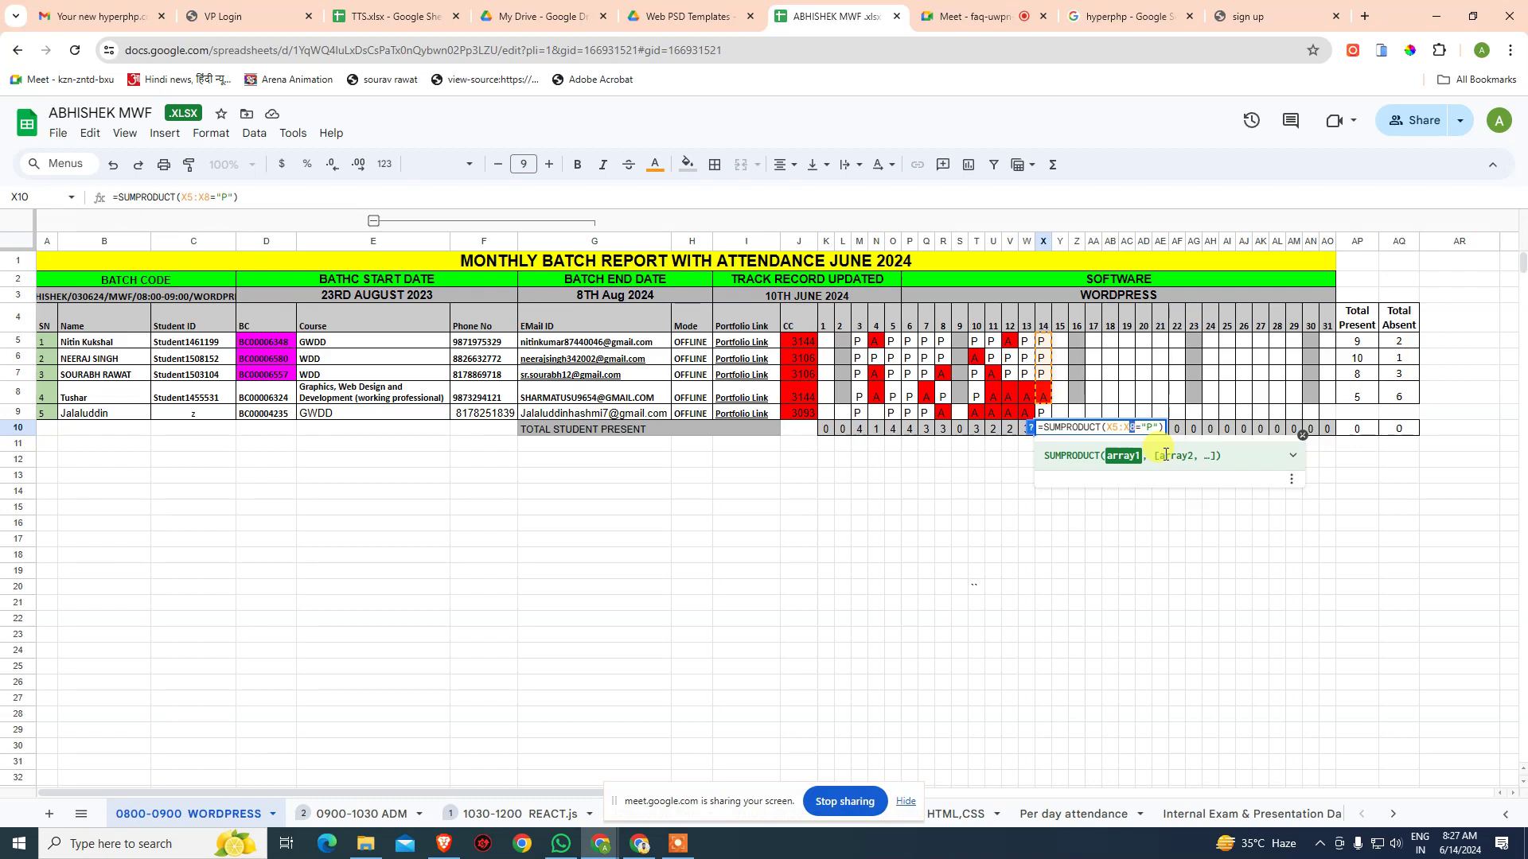
key(Escape)
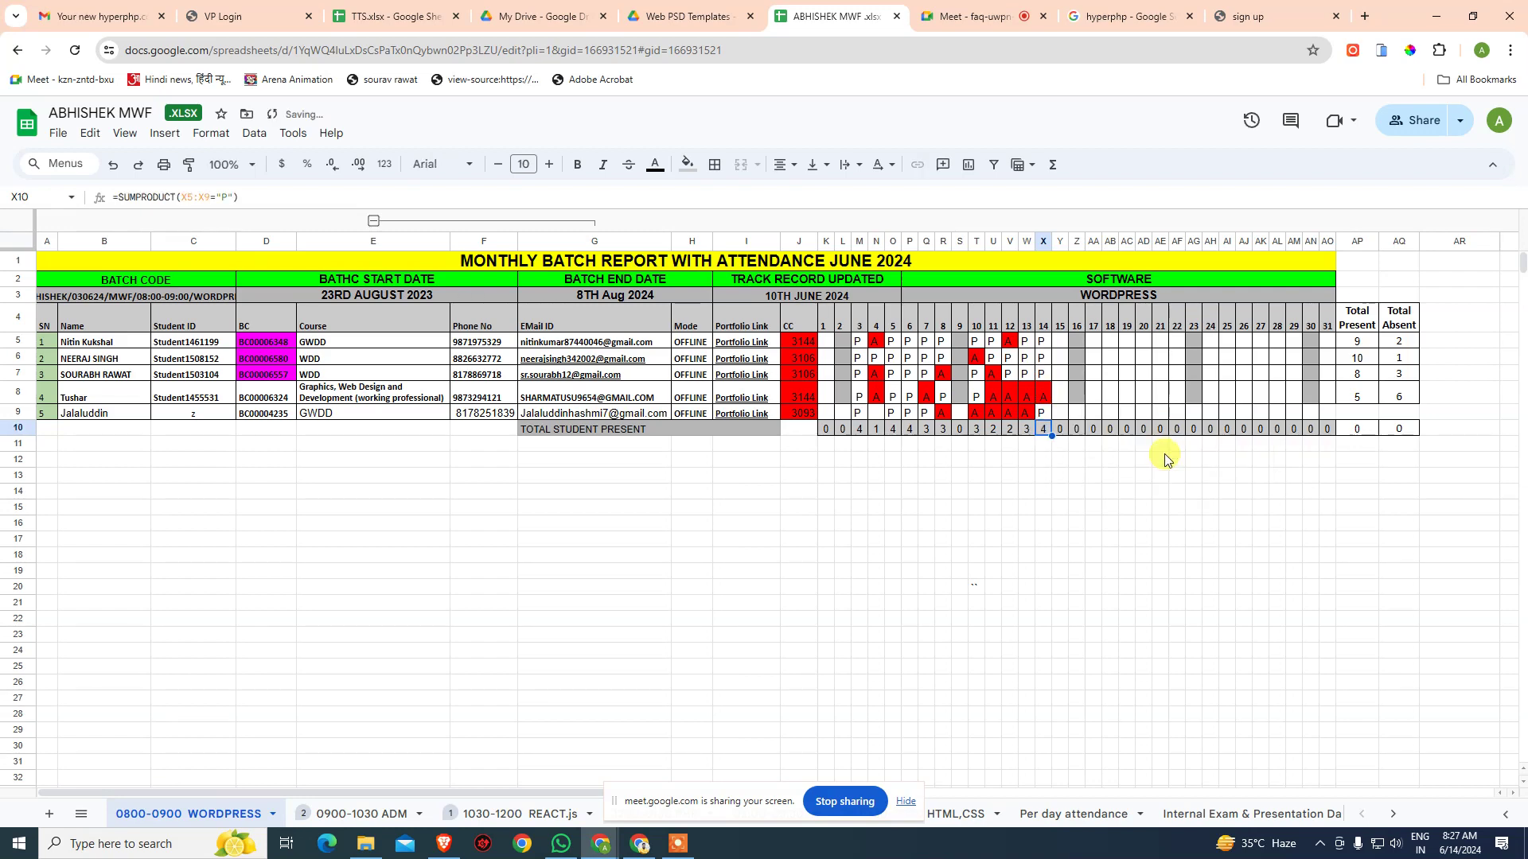
key(Left)
key(shift+Left)
key(shift+Left)
key(shift+Left)
key(shift+Left)
key(shift+Left)
key(shift+Left)
key(shift+Left)
key(shift+Left)
key(shift+Left)
key(shift+Left)
key(ctrl+v)
key(Right)
key(Right)
key(Left)
key(Left)
key(Right)
key(Right)
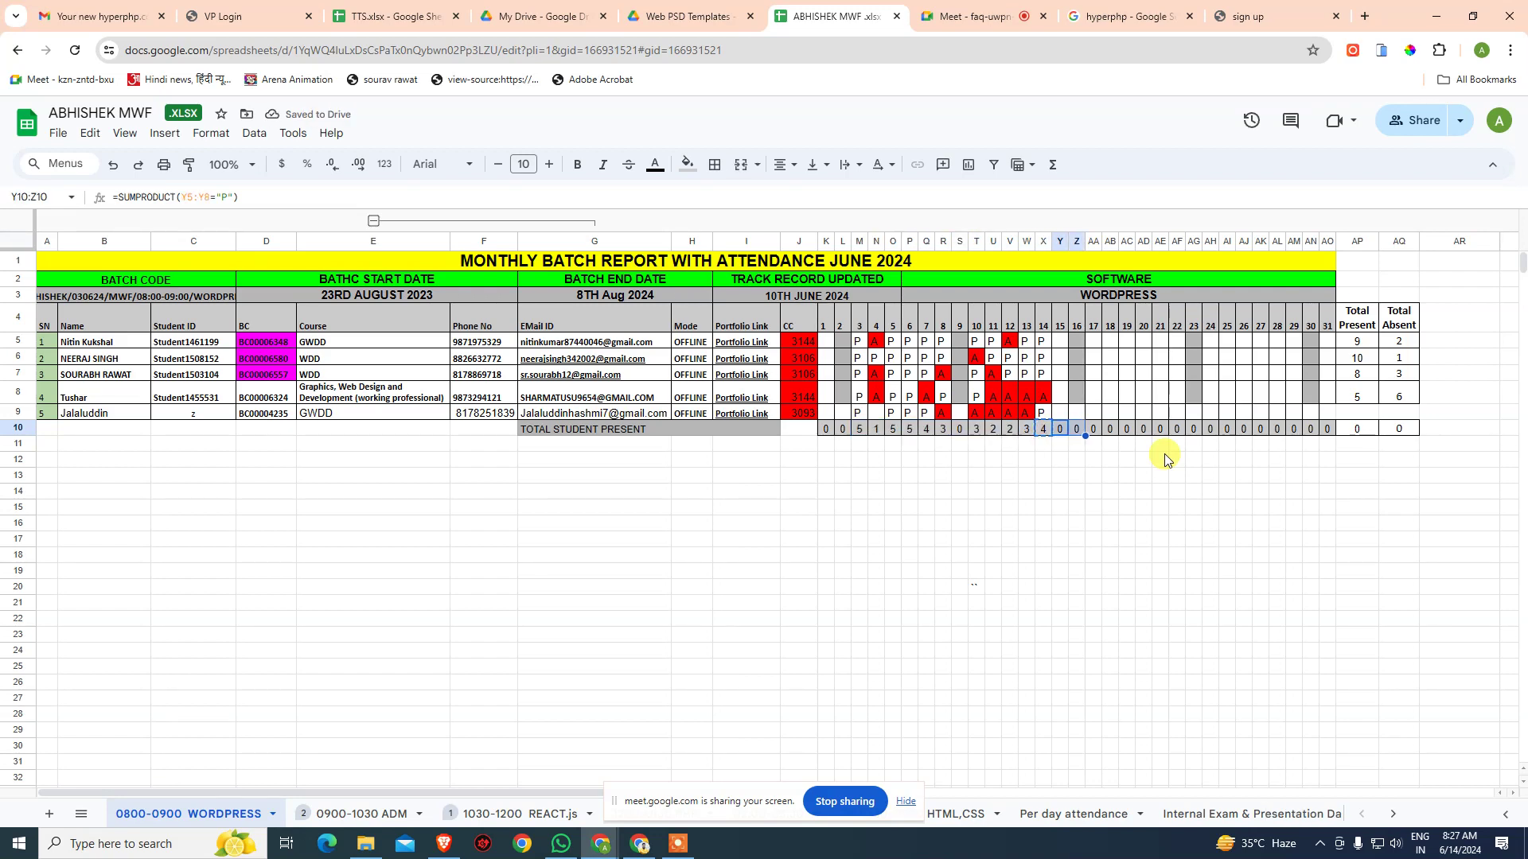
key(shift+Right)
key(shift+Right)
key(shift+Right)
key(shift+Right)
key(shift+Right)
key(shift+Right)
key(shift+Right)
key(shift+Right)
key(shift+Right)
key(shift+Right)
key(shift+Right)
key(shift+Right)
key(shift+Right)
key(shift+Right)
key(shift+Right)
key(shift+Right)
key(ctrl+v)
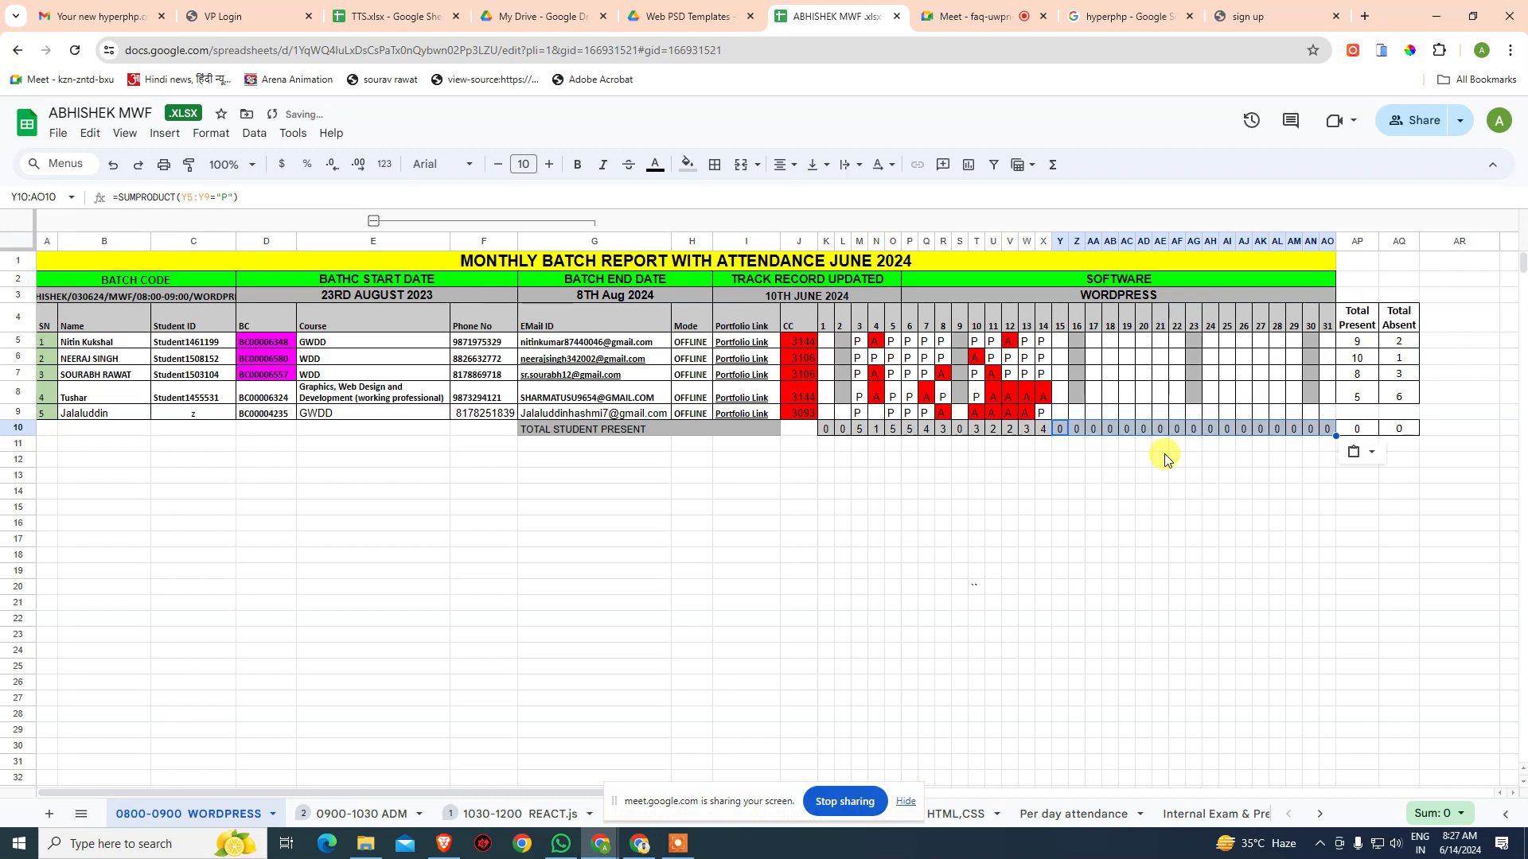
key(Down)
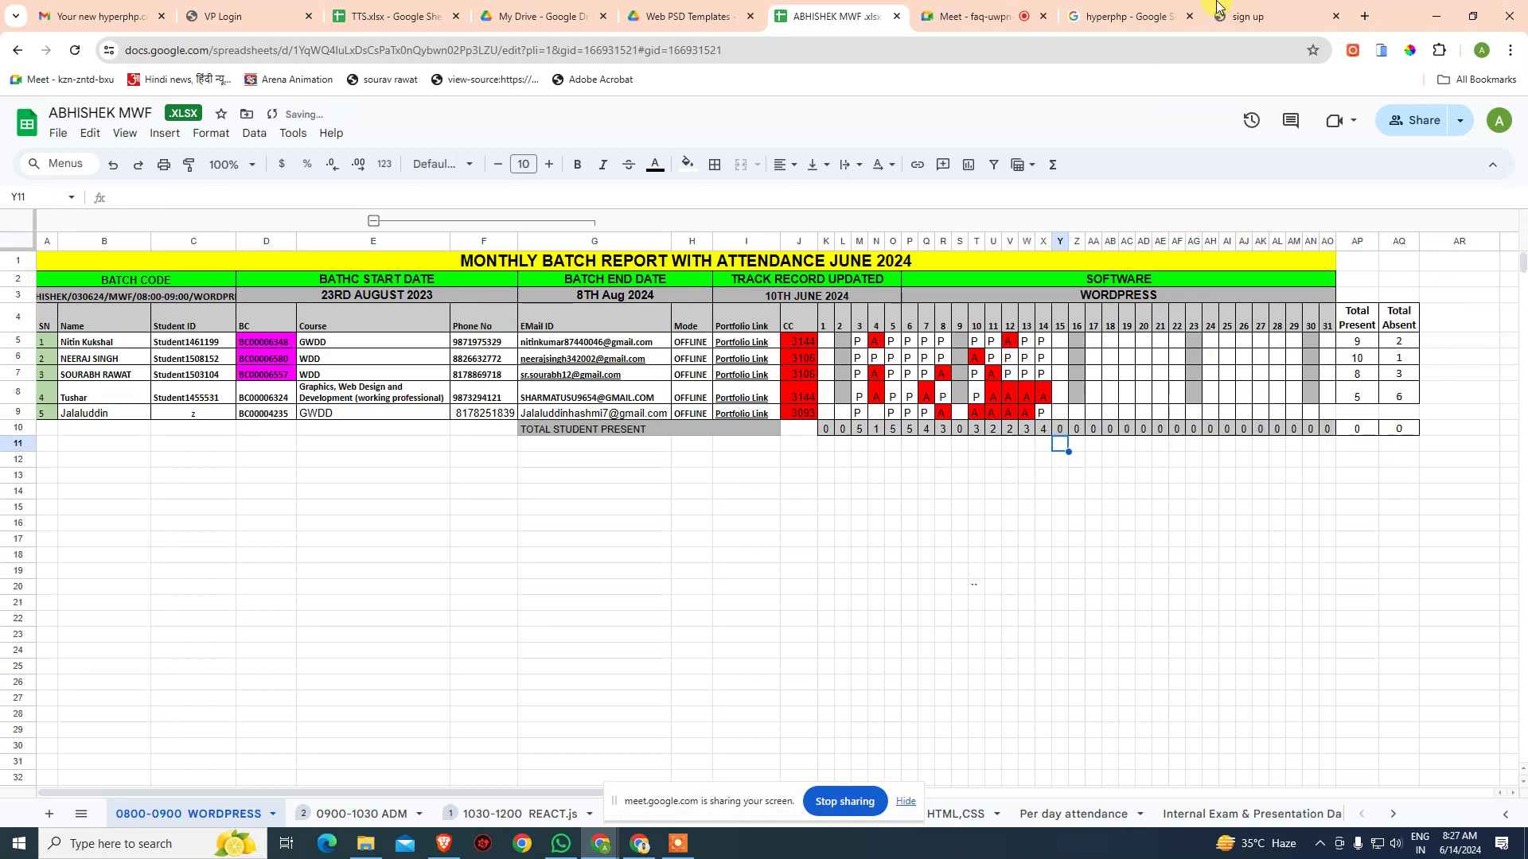
- Close the hosting sign-up tab and move the control panel login tab to the end
click(1269, 24)
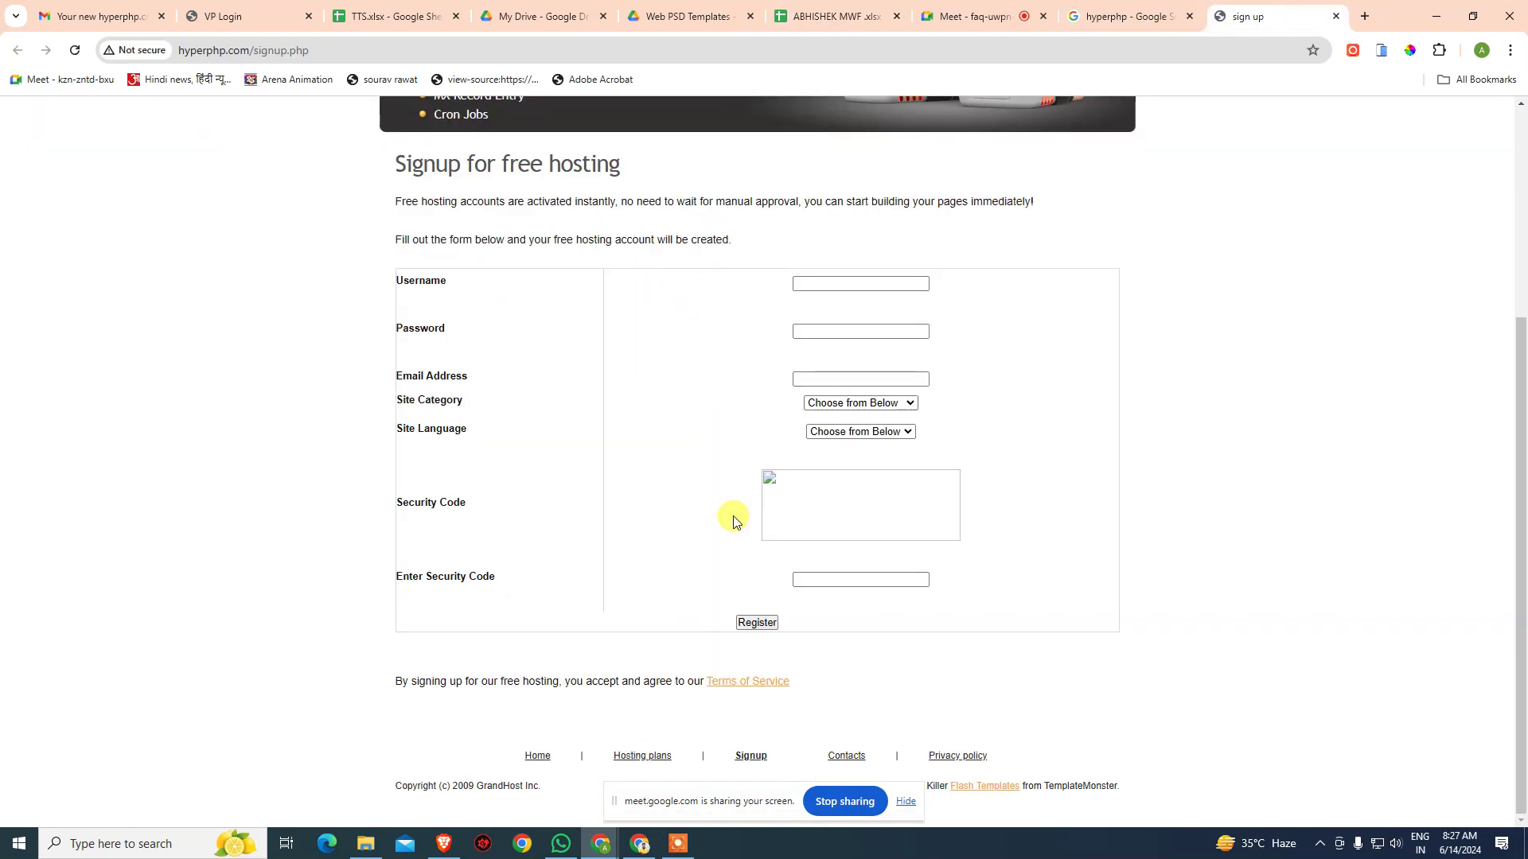
key(ctrl+w)
key(ctrl+w)
drag(231, 16, 1233, 24)
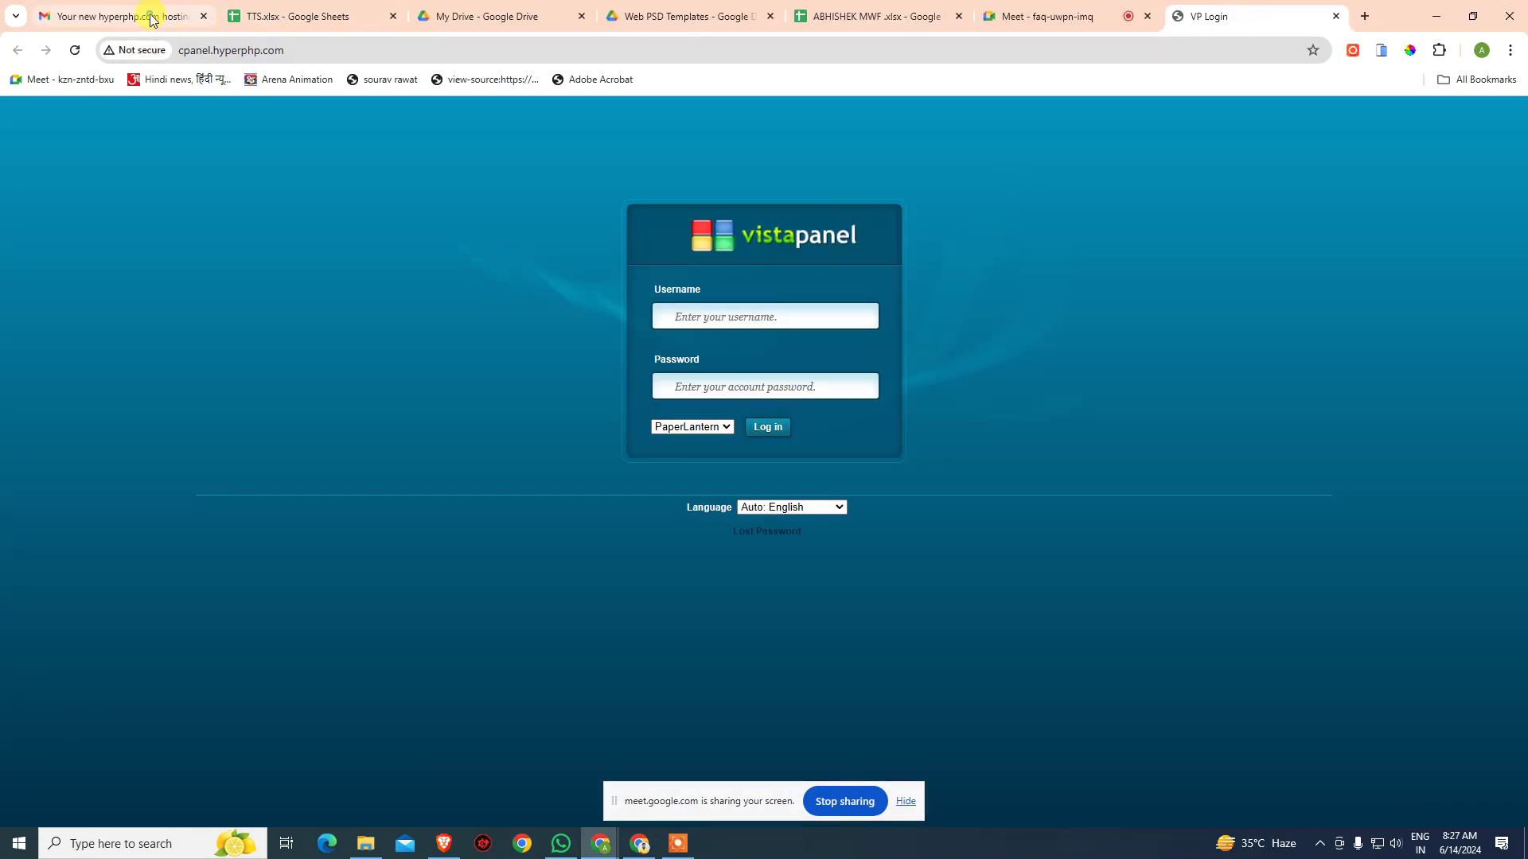
click(147, 16)
- Enter the username and password from the welcome email into VistaPanel and log in
drag(406, 506, 495, 506)
key(ctrl+c)
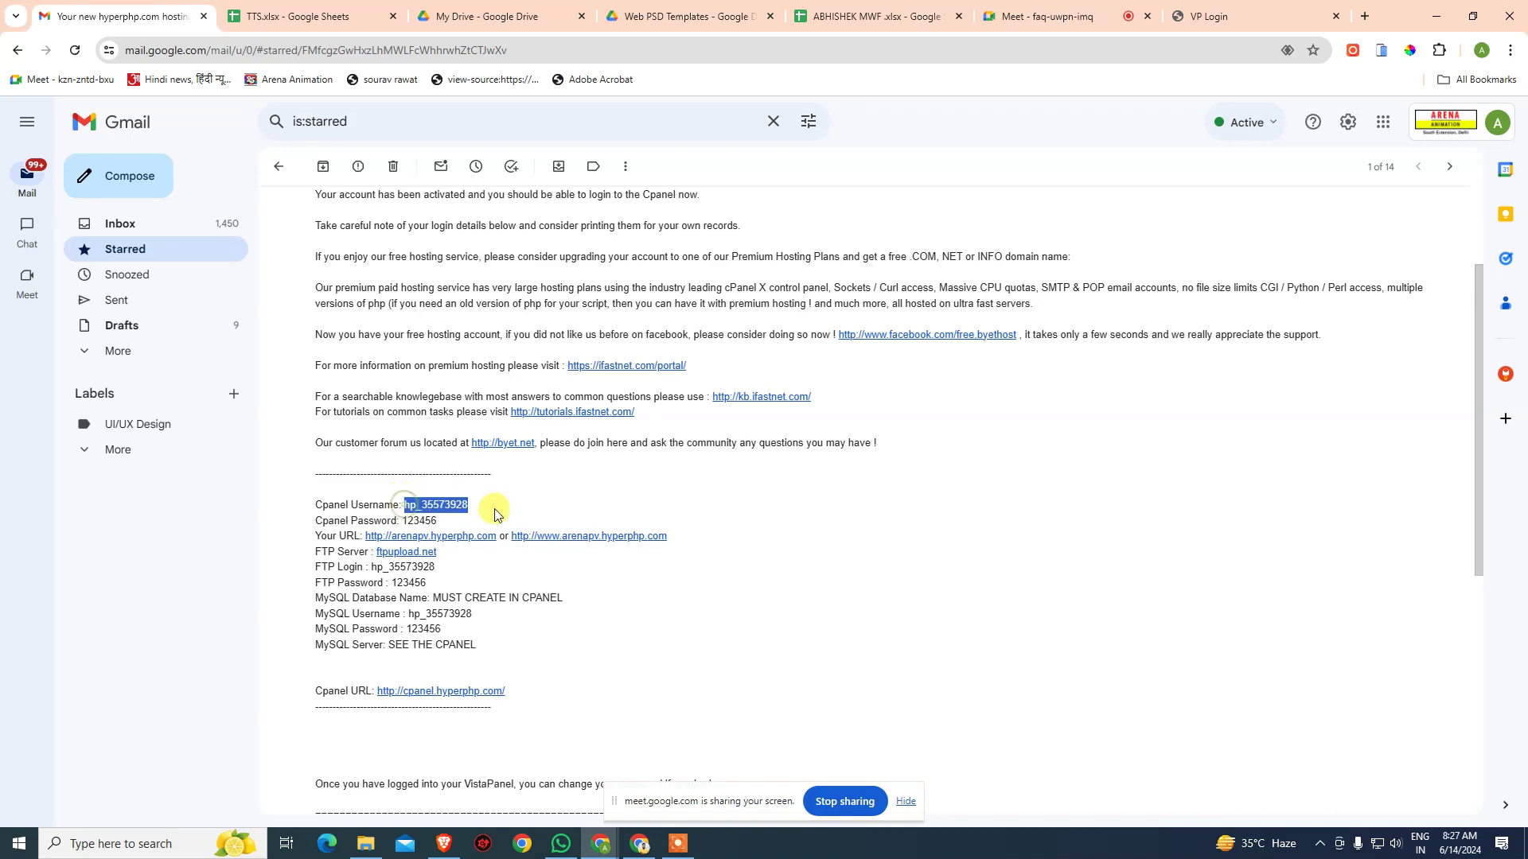
click(1210, 18)
click(755, 312)
key(ctrl+v)
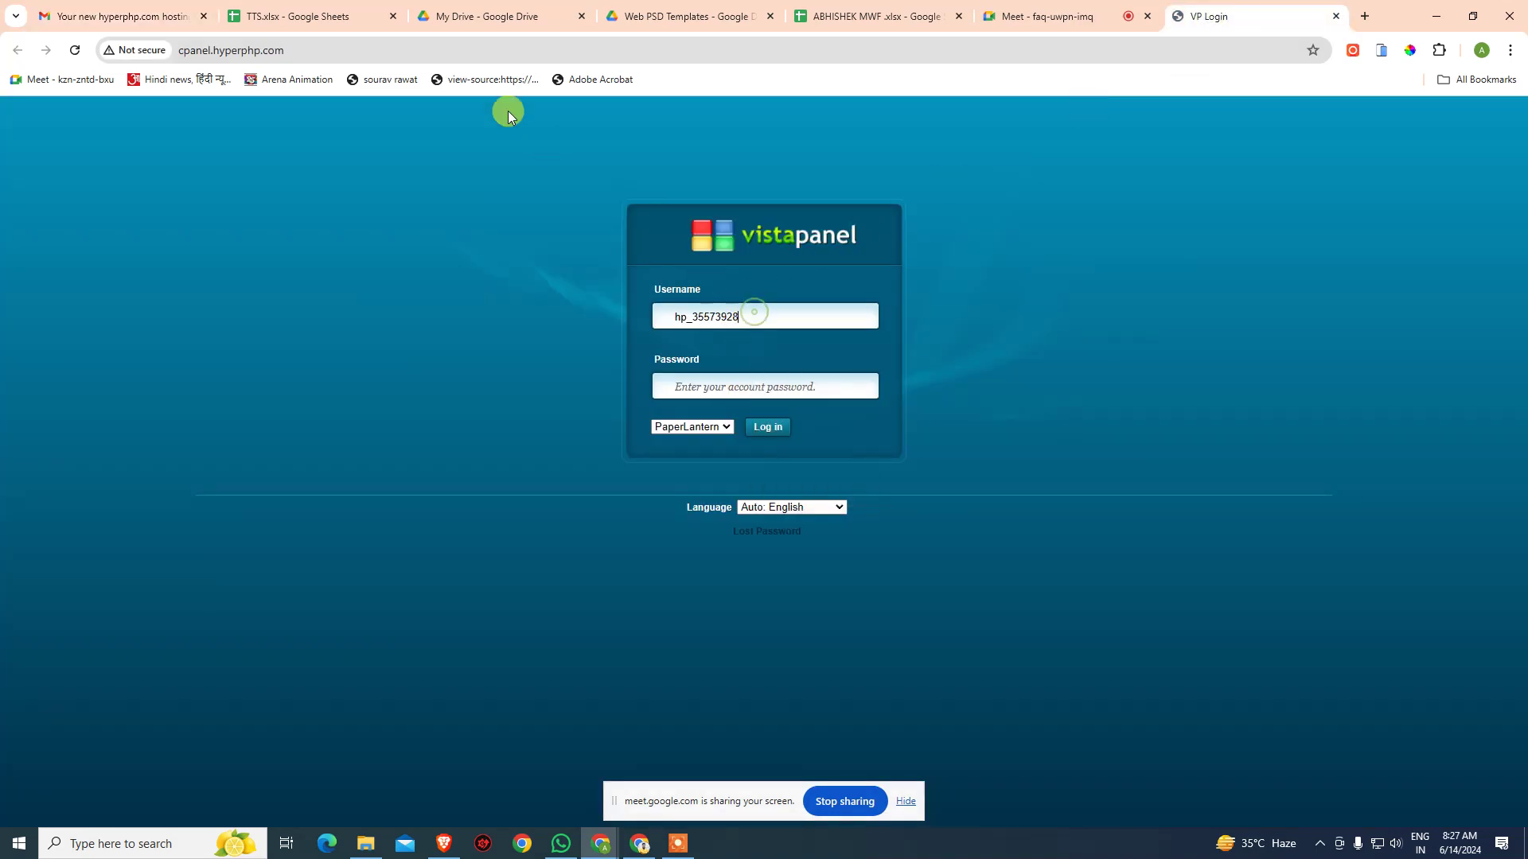
click(103, 15)
drag(405, 522, 459, 521)
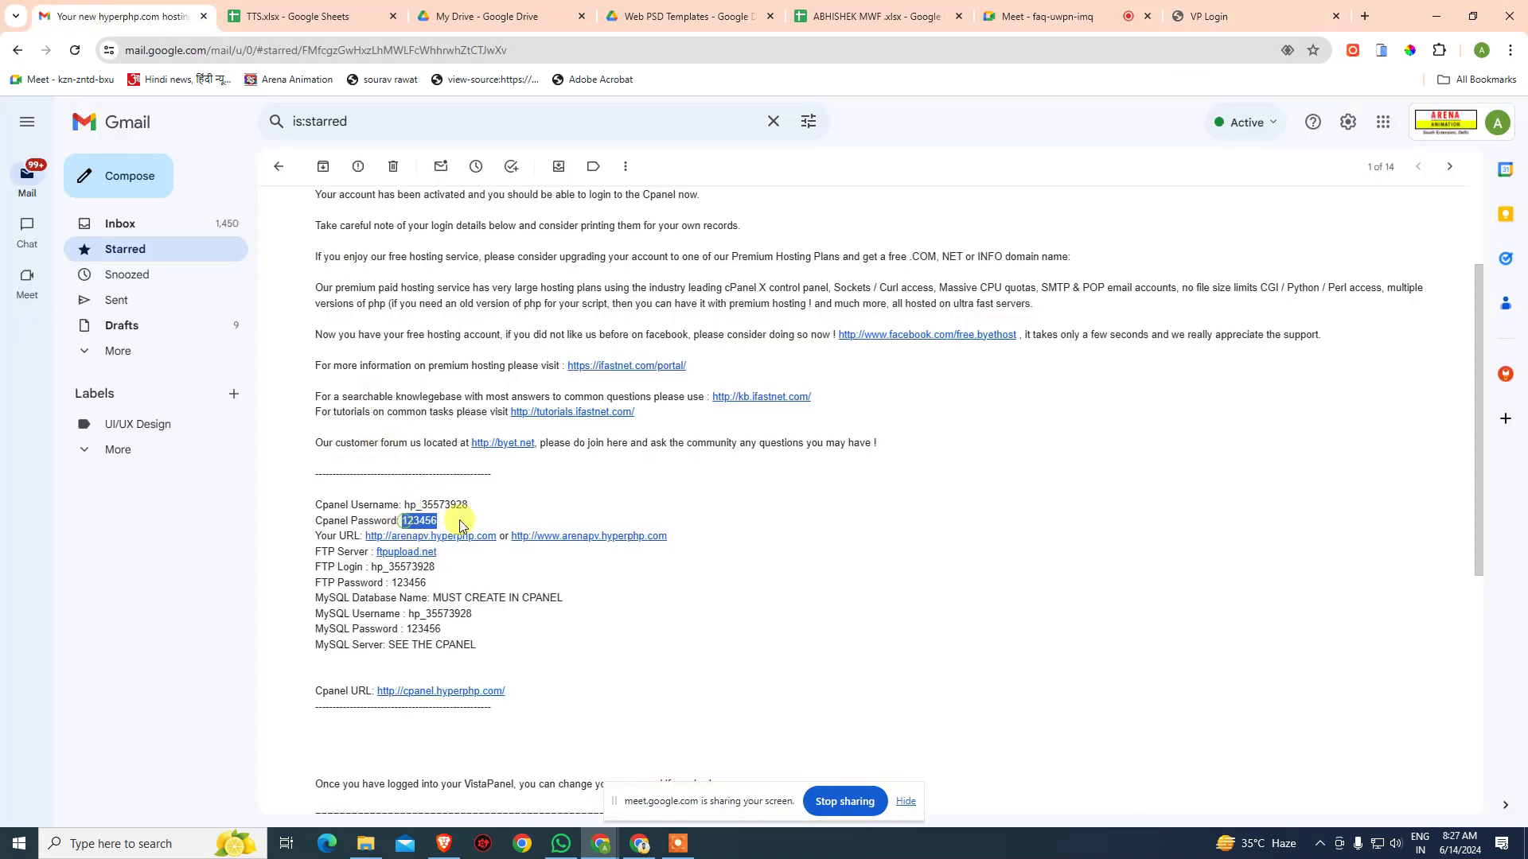
click(1262, 12)
click(764, 428)
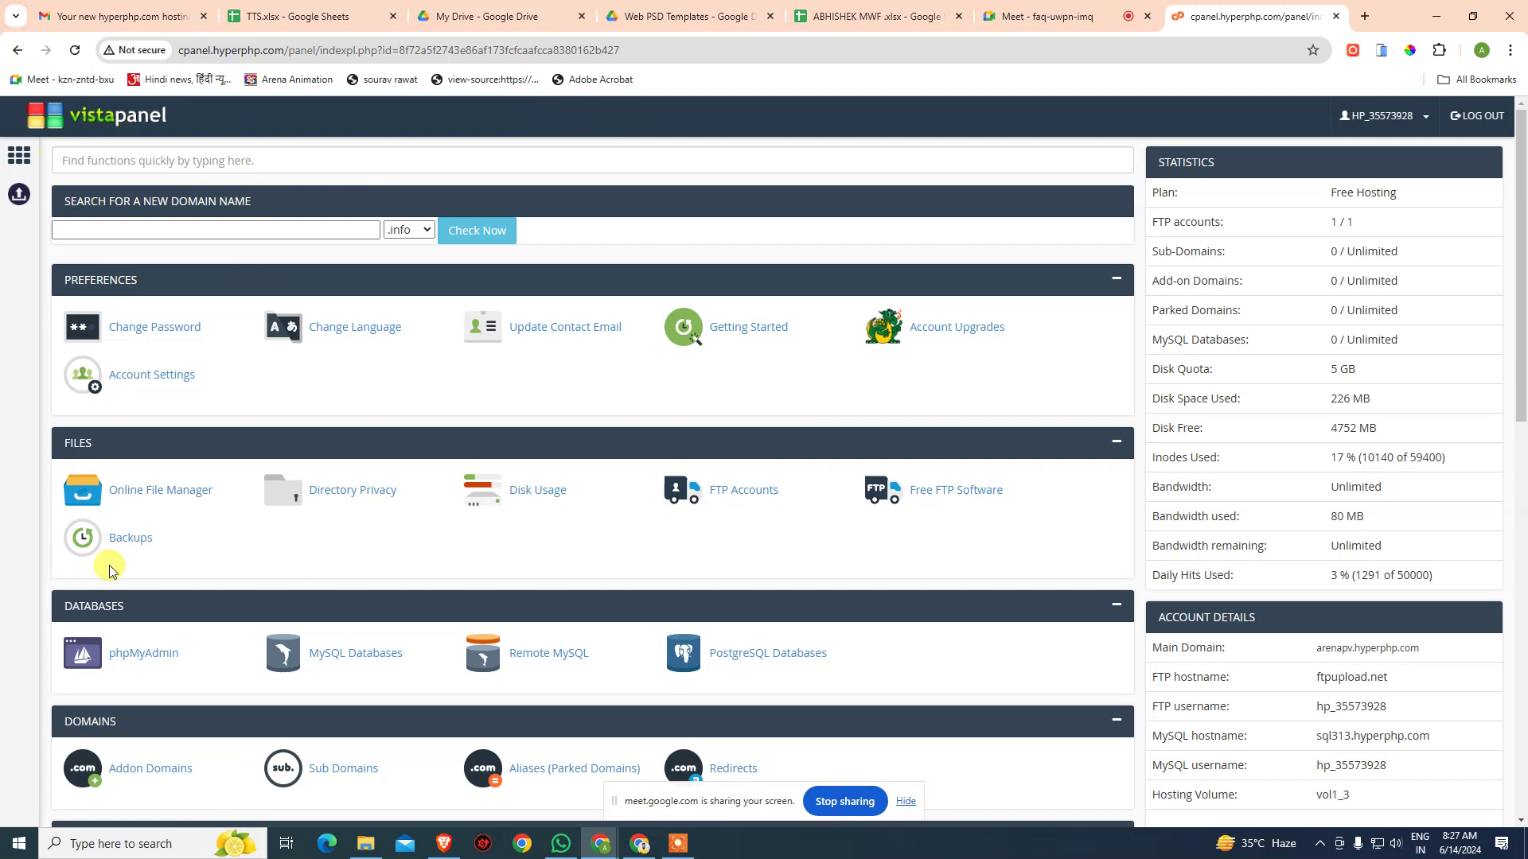
- Open the Online File Manager in a new tab, then scroll the dashboard to Softaculous Apps Installer
click(137, 499)
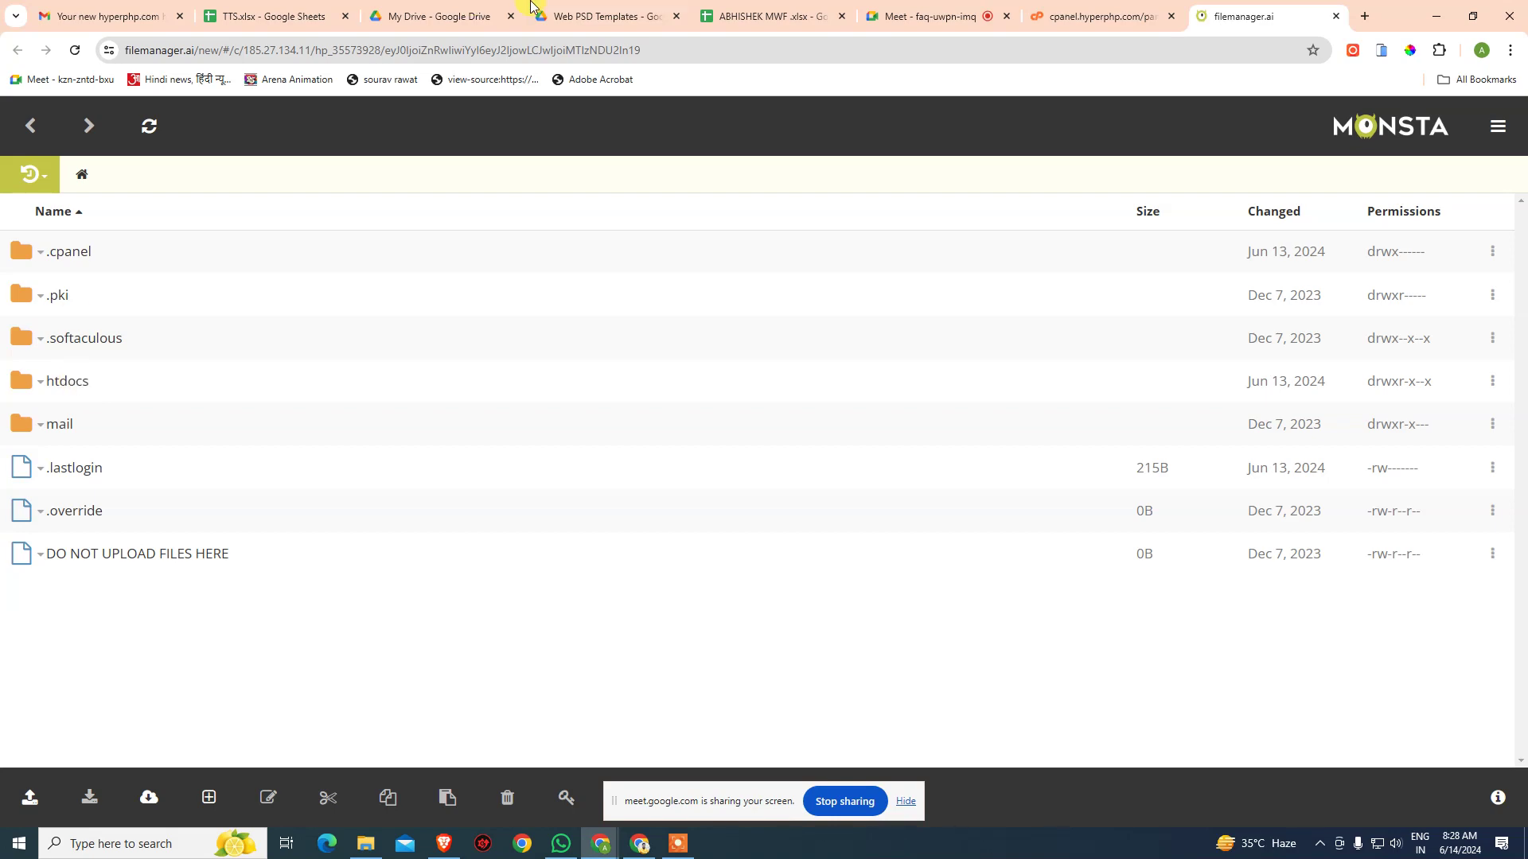
click(1125, 15)
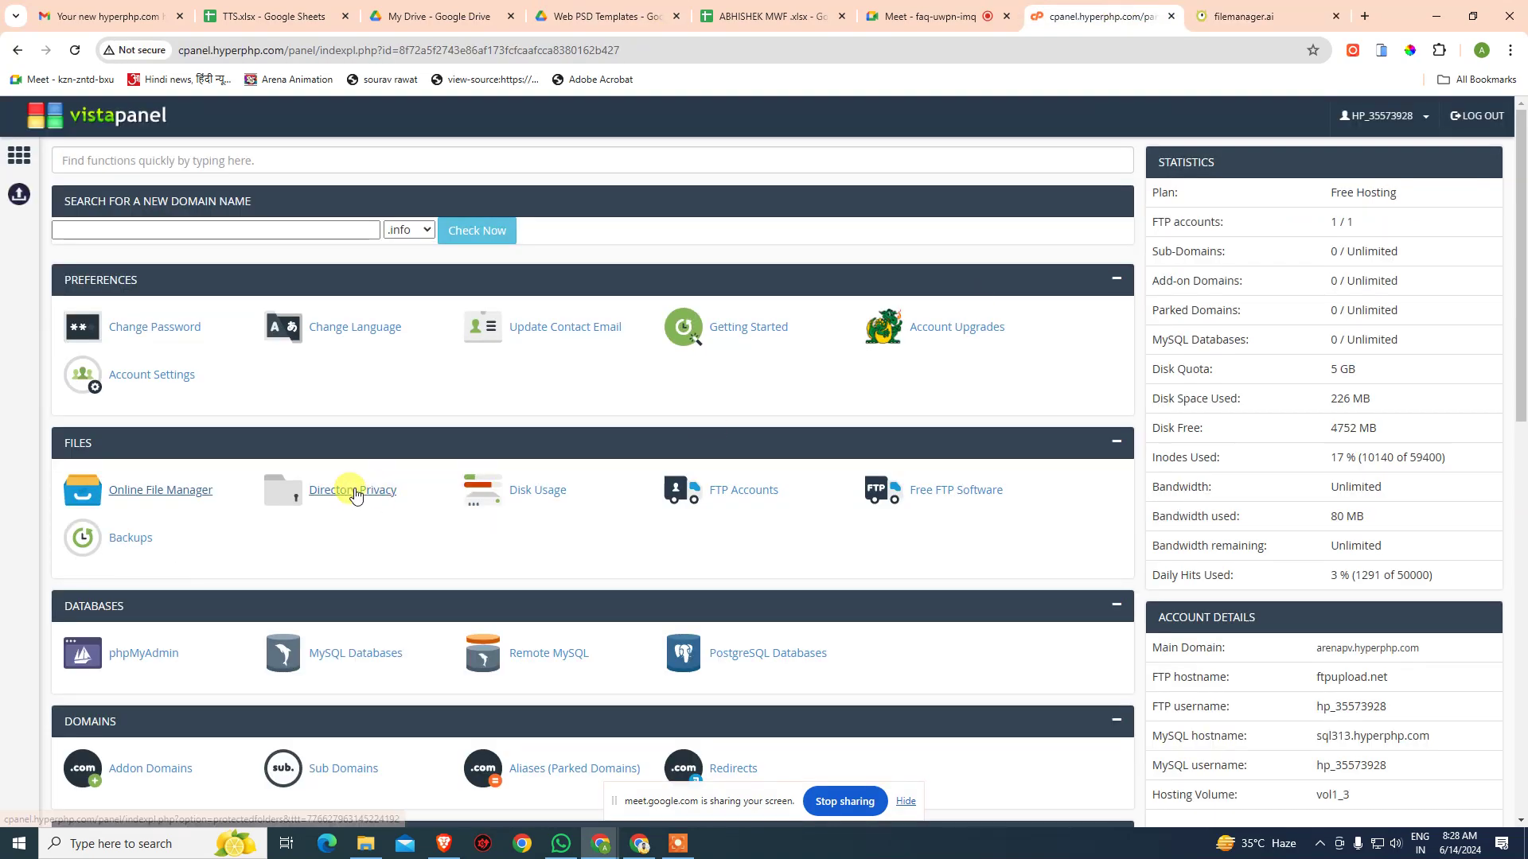
scroll(341, 522, down, 5)
scroll(336, 535, down, 7)
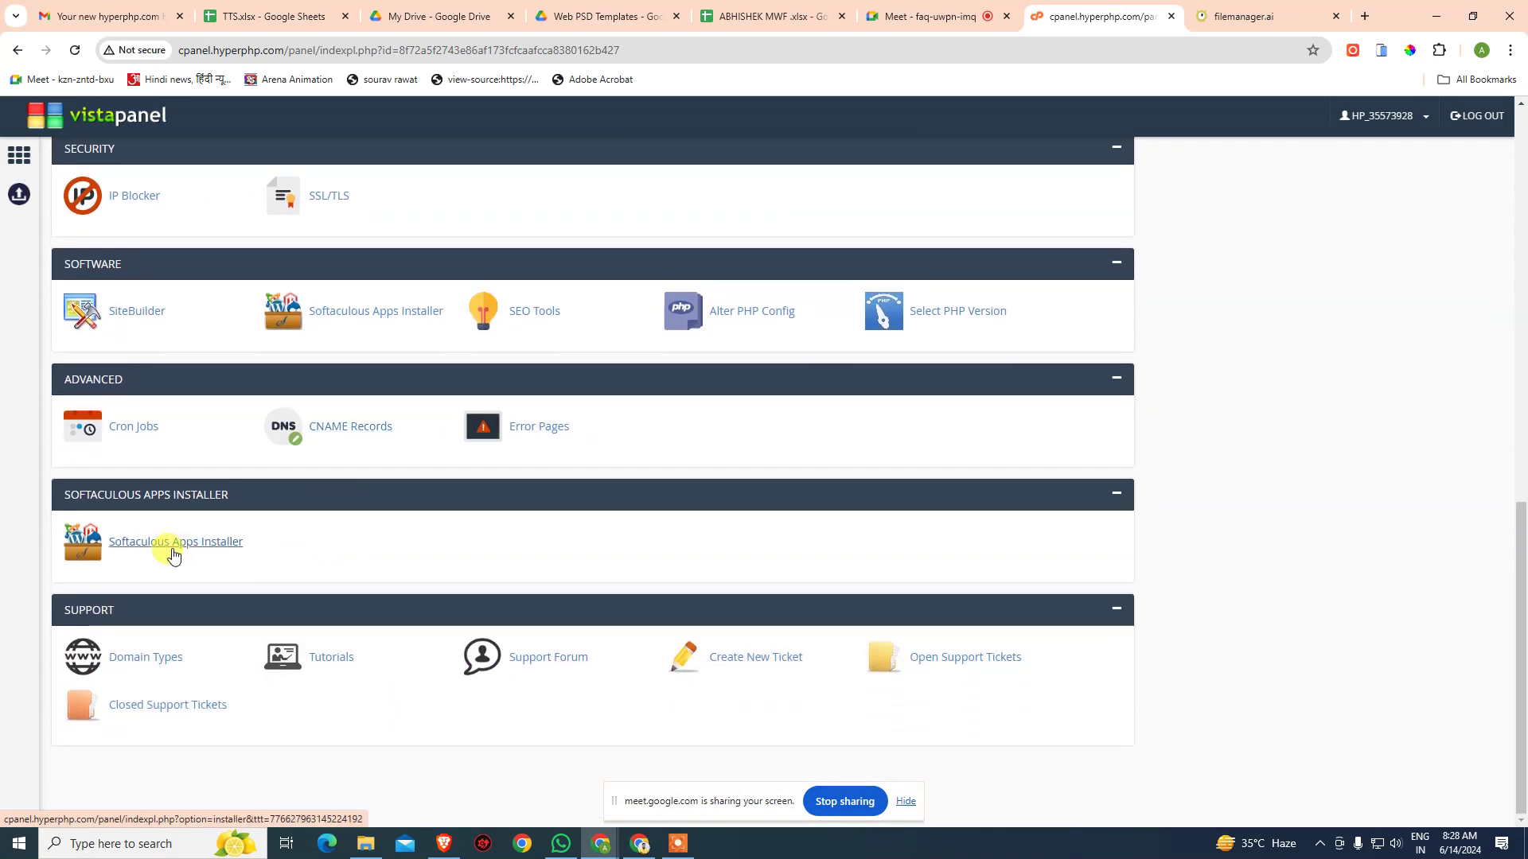
- Open Softaculous's WordPress install form keeping version 6.5.4, then open a new blank tab
click(175, 549)
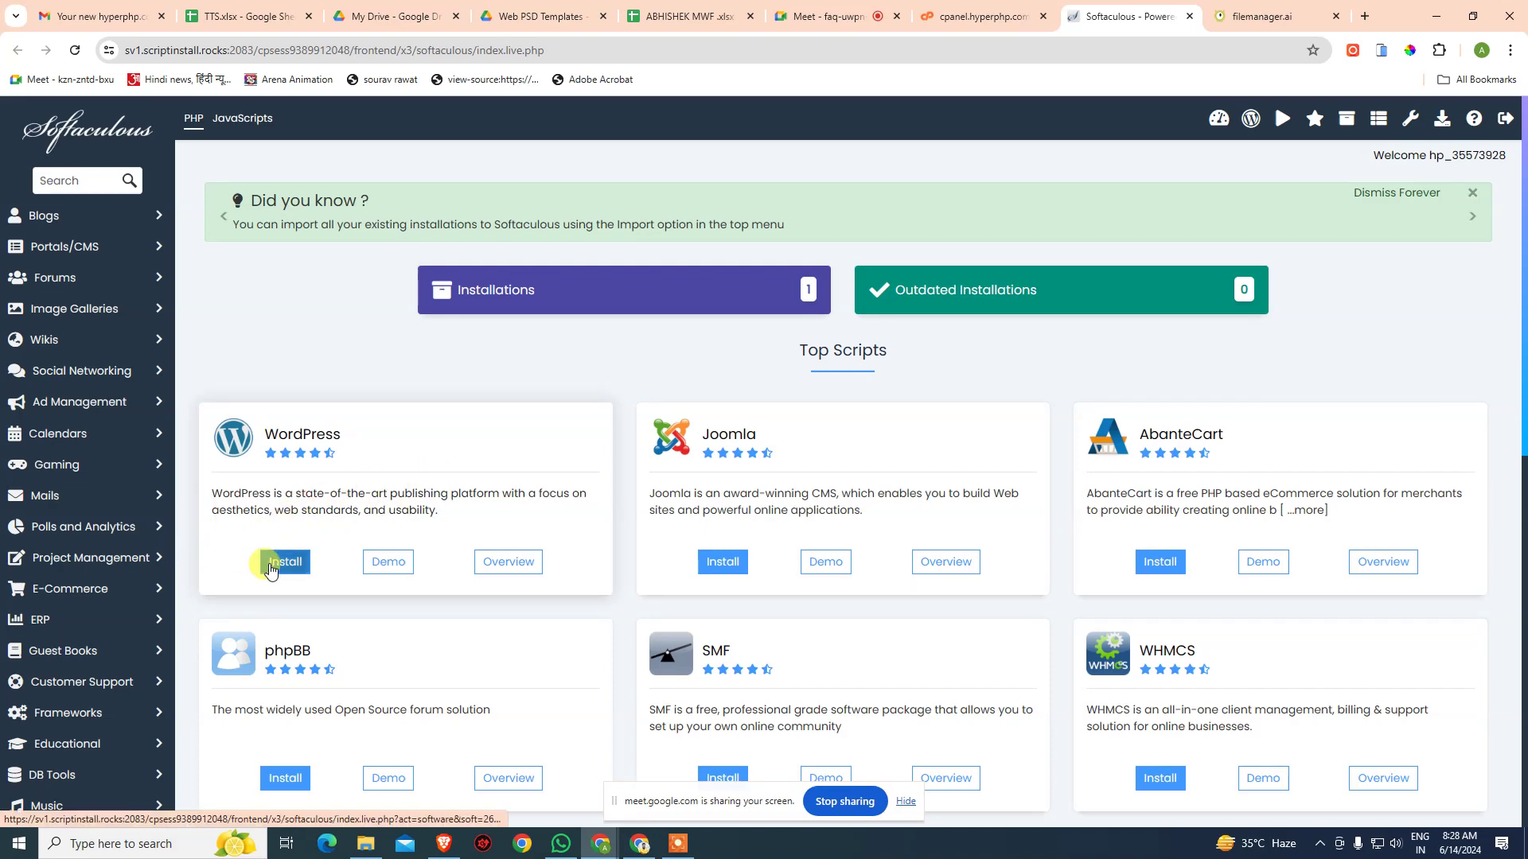
scroll(1247, 460, down, 7)
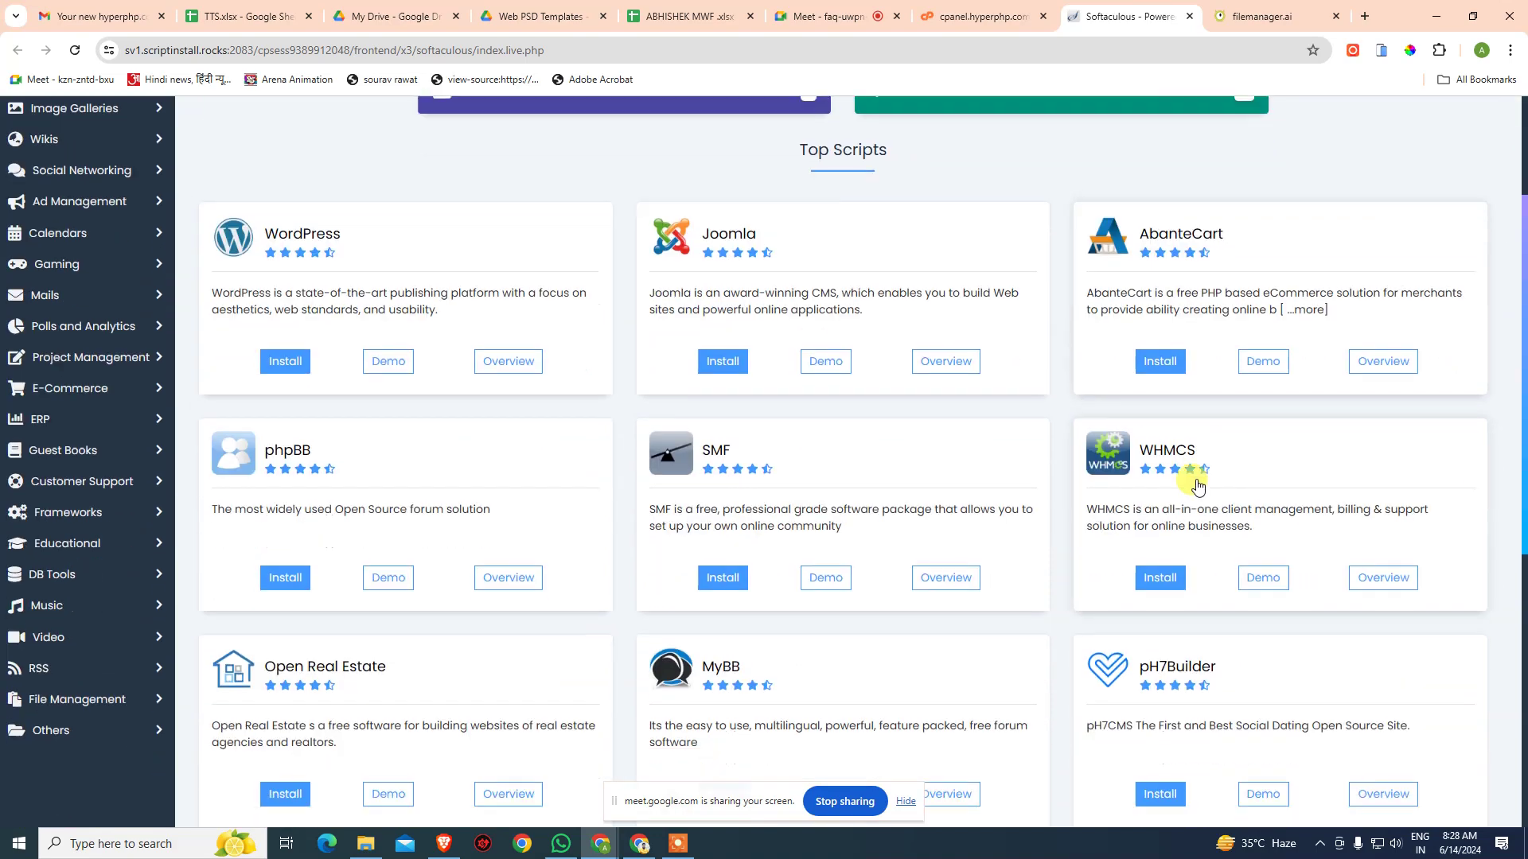
scroll(836, 570, down, 2)
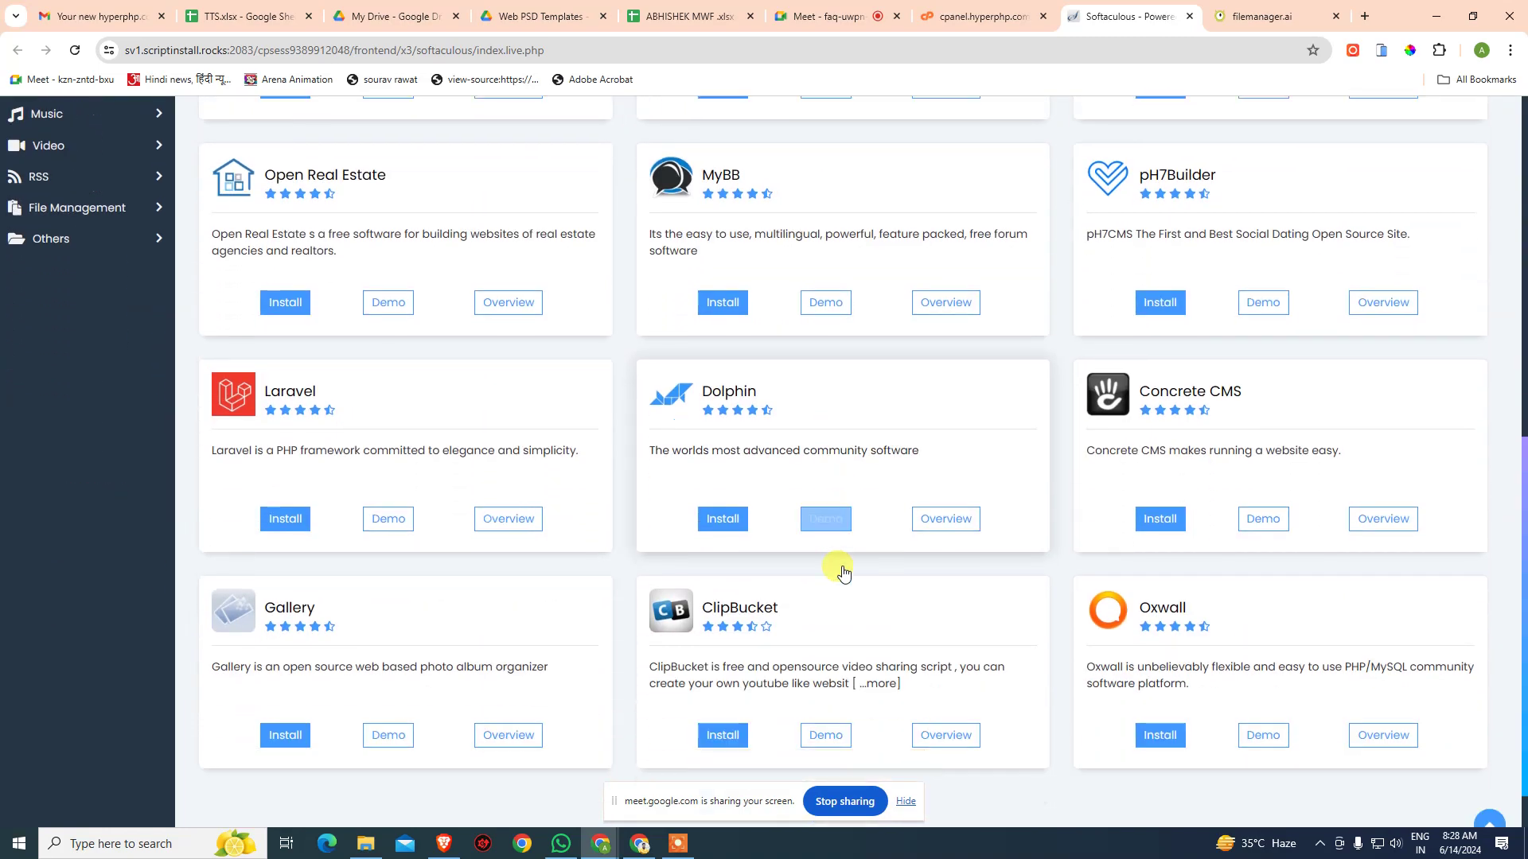
scroll(436, 605, up, 2)
scroll(444, 607, up, 7)
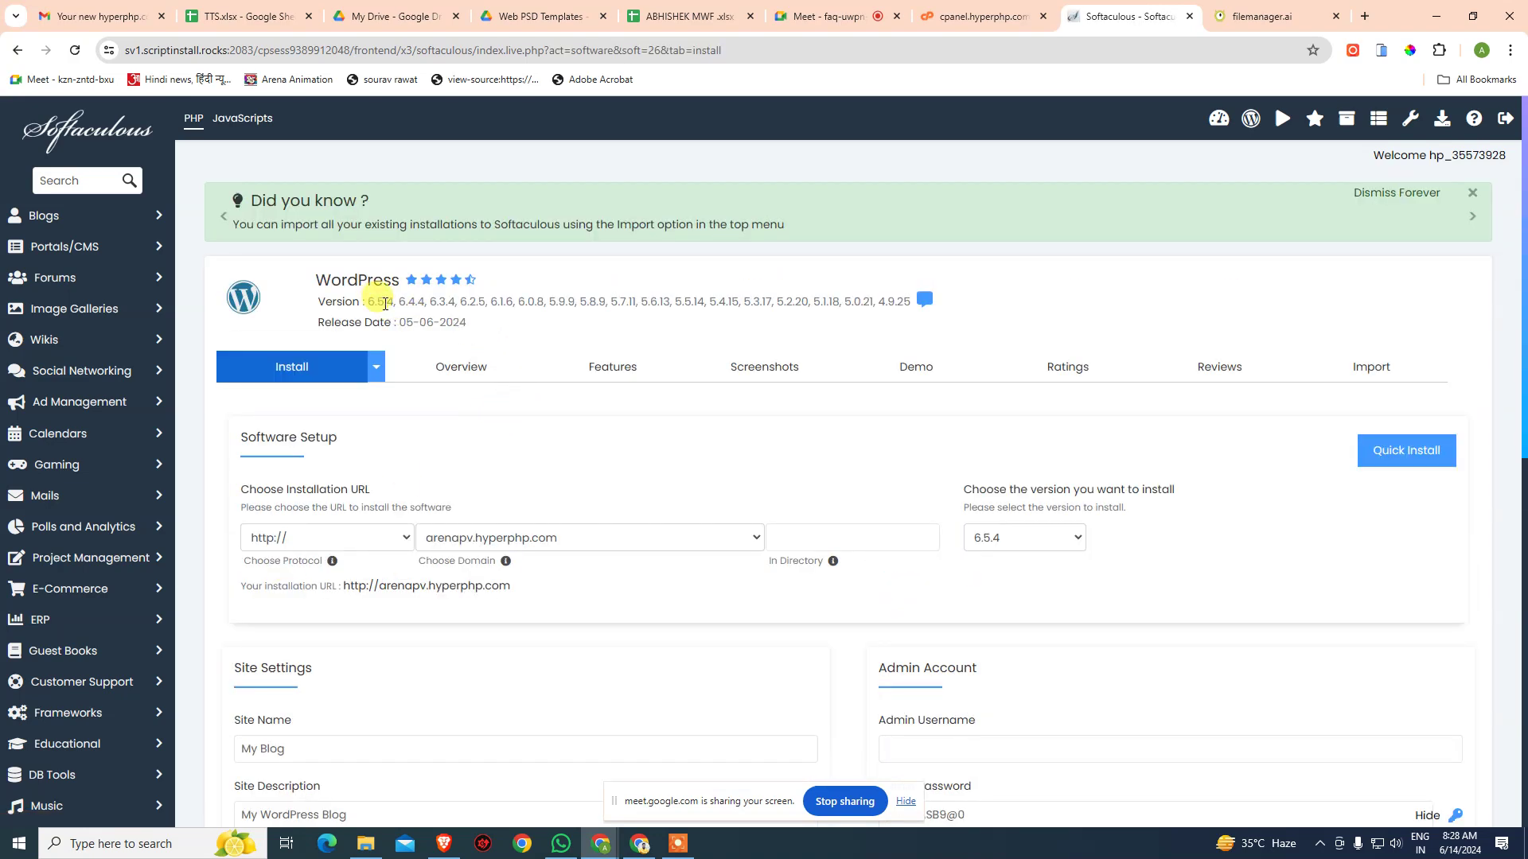
click(1026, 534)
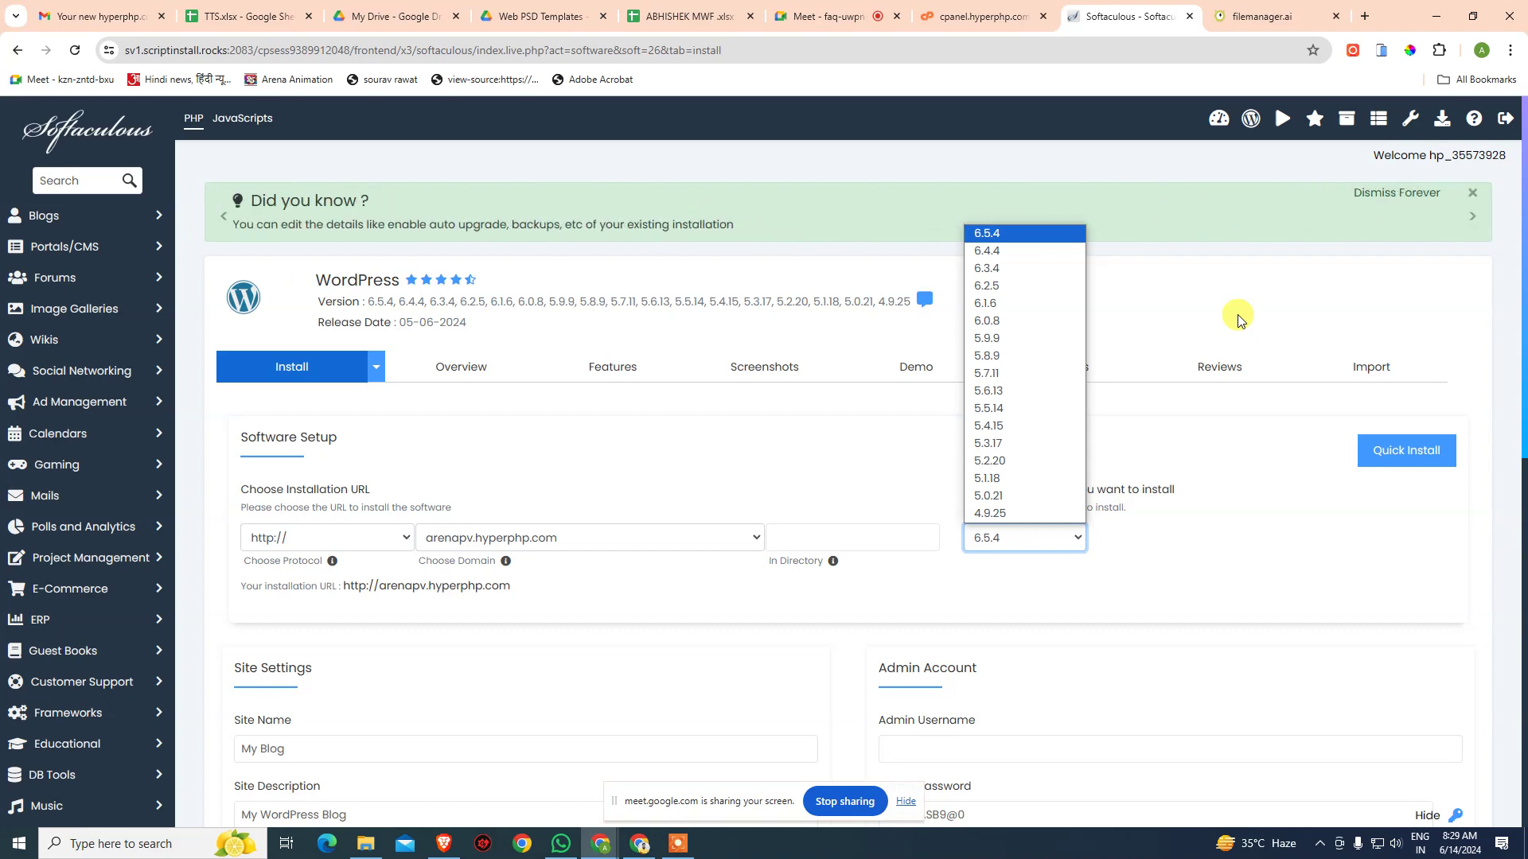
click(1233, 319)
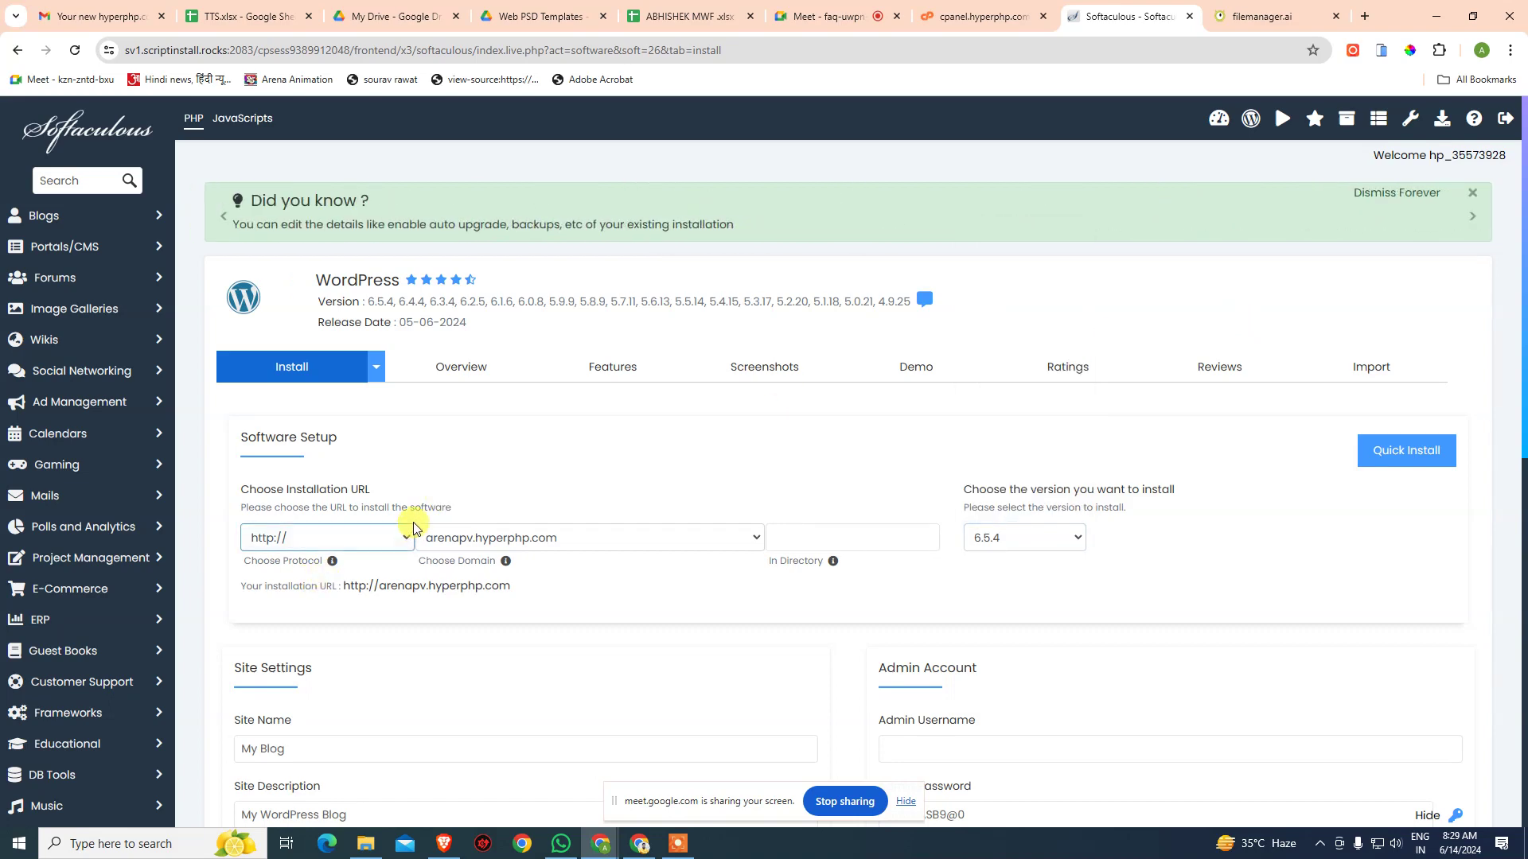
click(1367, 19)
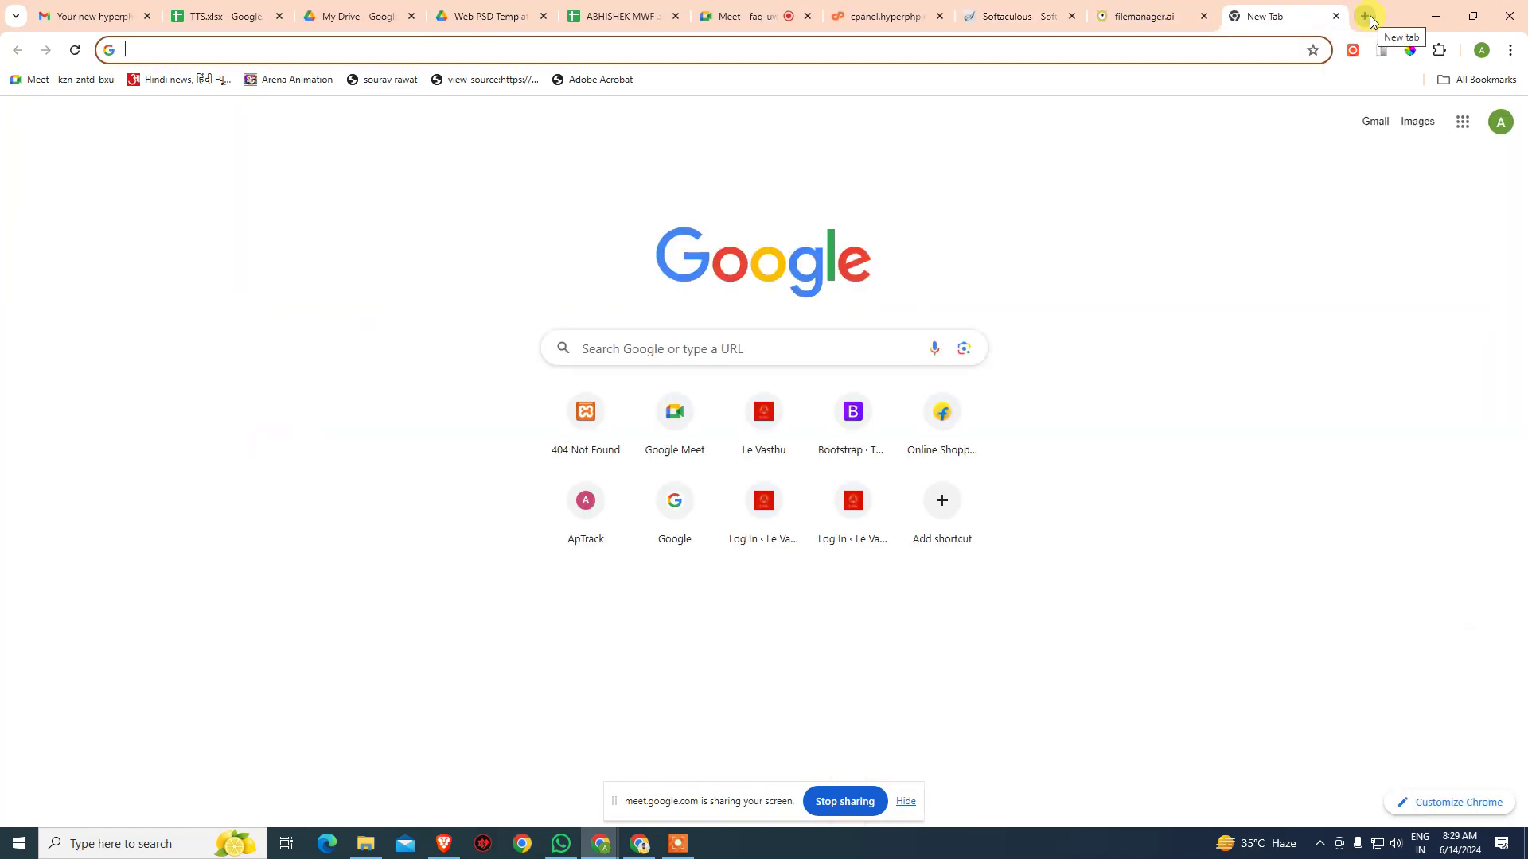
- Load arenapv.hyperphp.com in the new tab to view the existing Divi blog
text(ARENA)
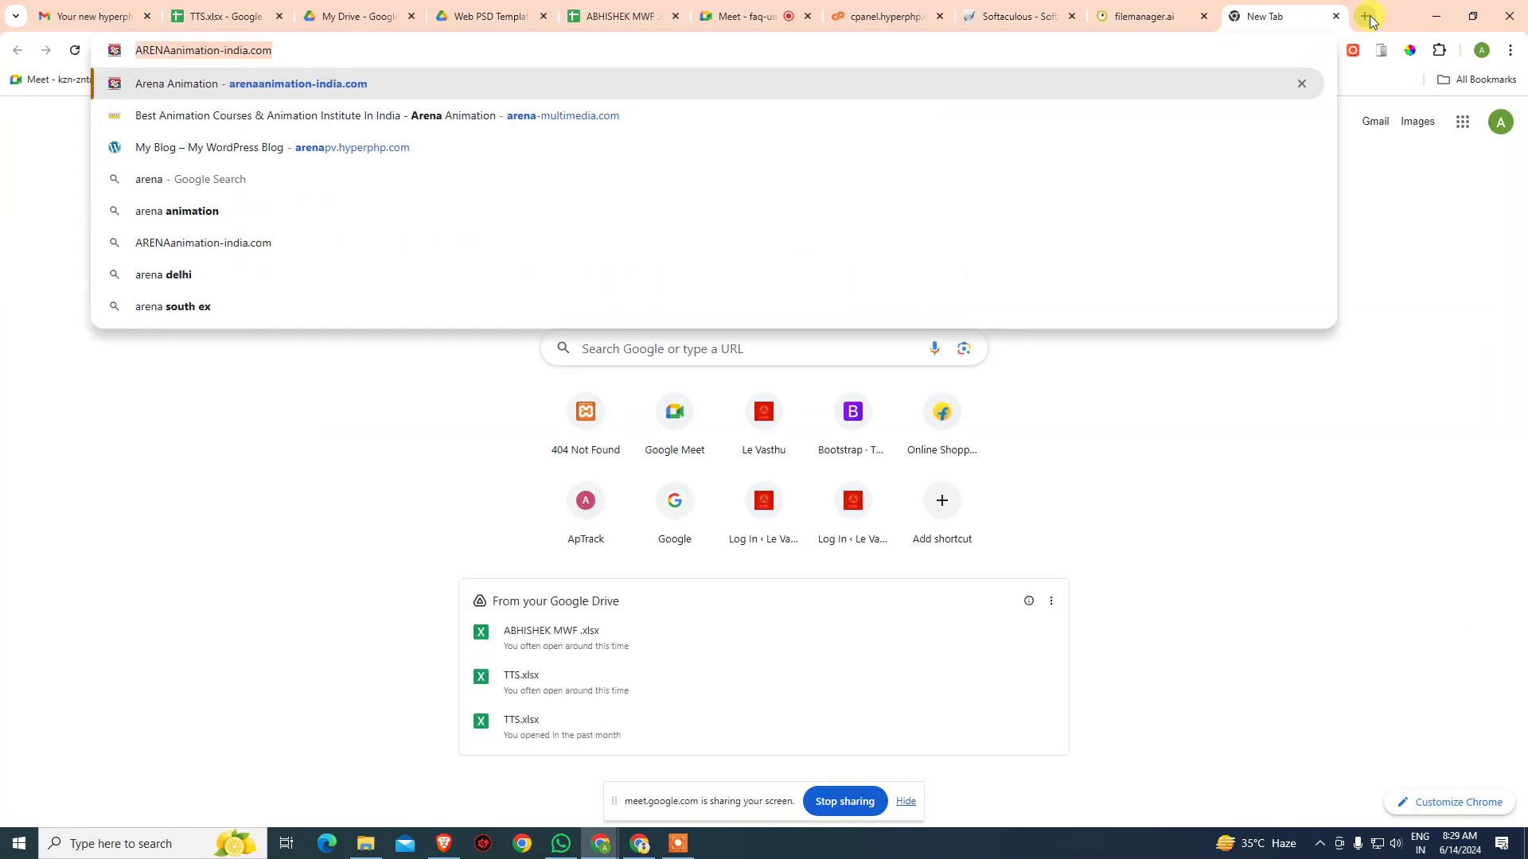
key(BackSpace)
key(BackSpace)
key(BackSpace)
key(BackSpace)
key(BackSpace)
key(BackSpace)
text(arenapv.hype)
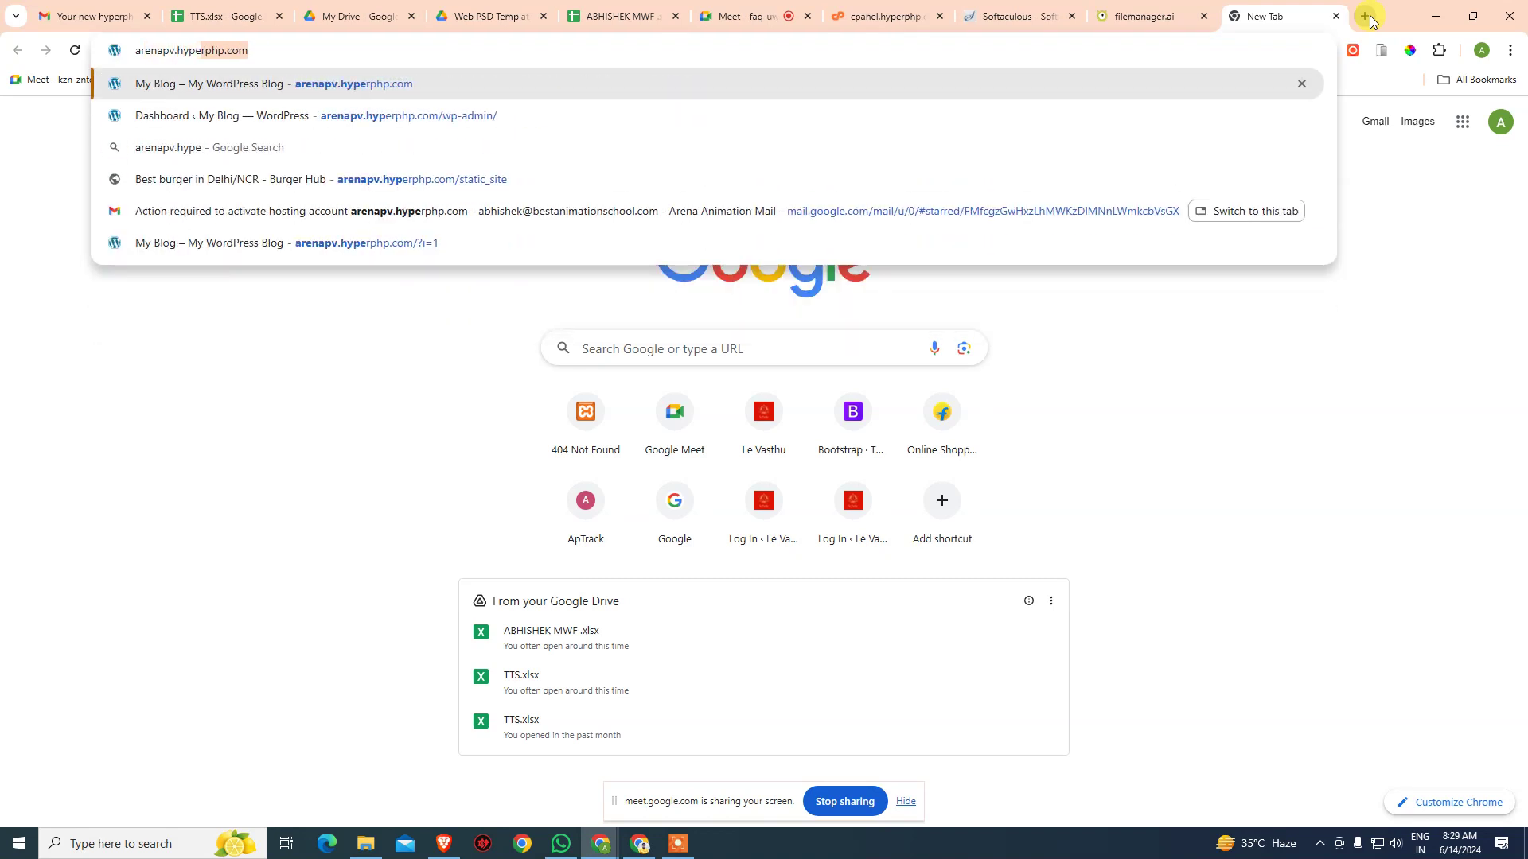
text(rp)
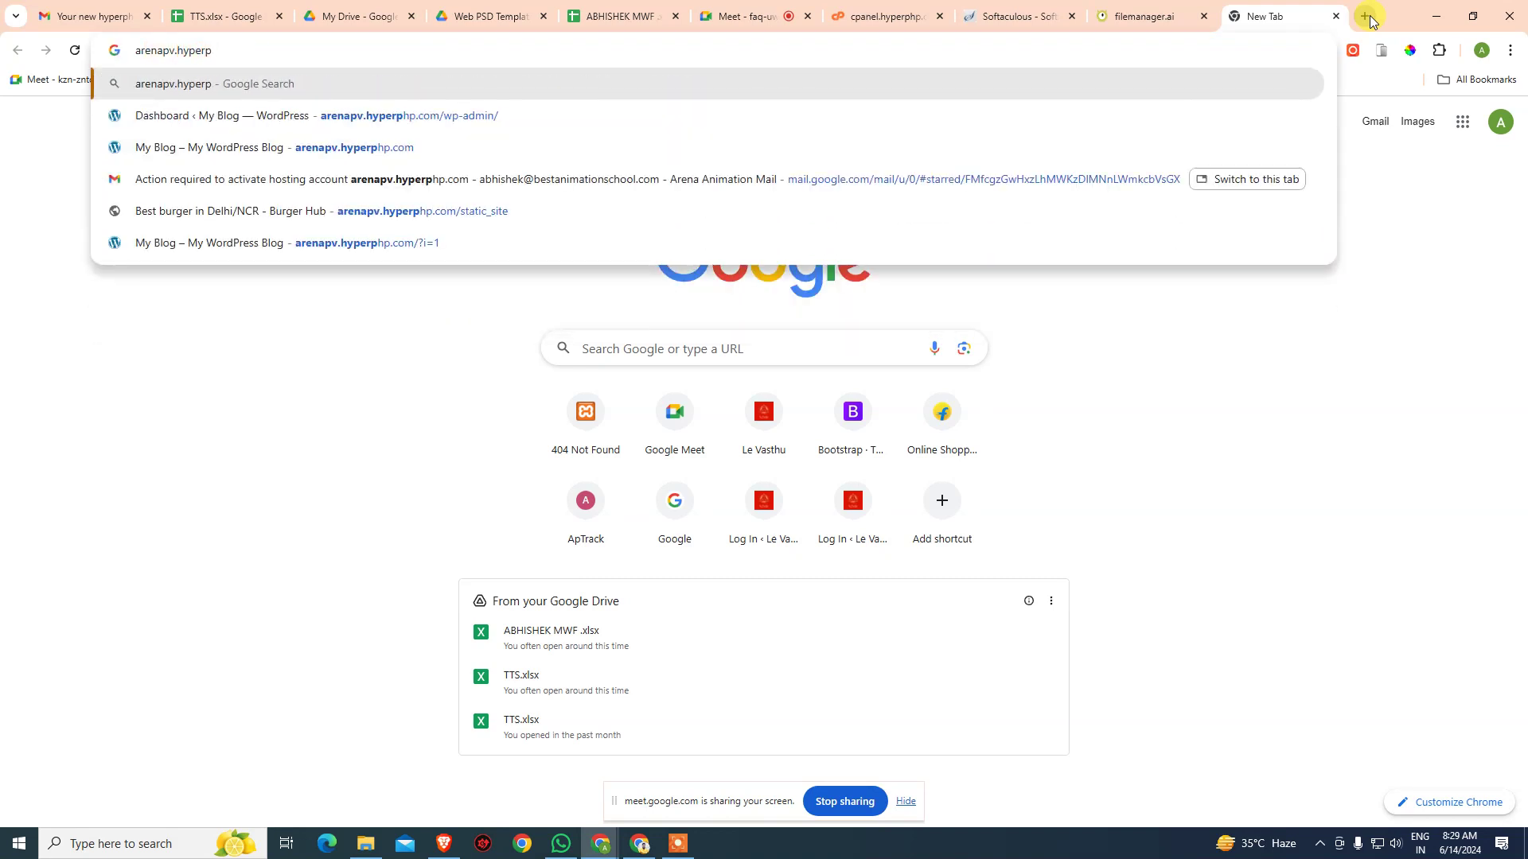
key(Down)
key(BackSpace)
key(BackSpace)
key(BackSpace)
key(BackSpace)
key(BackSpace)
key(BackSpace)
key(BackSpace)
key(BackSpace)
key(BackSpace)
key(BackSpace)
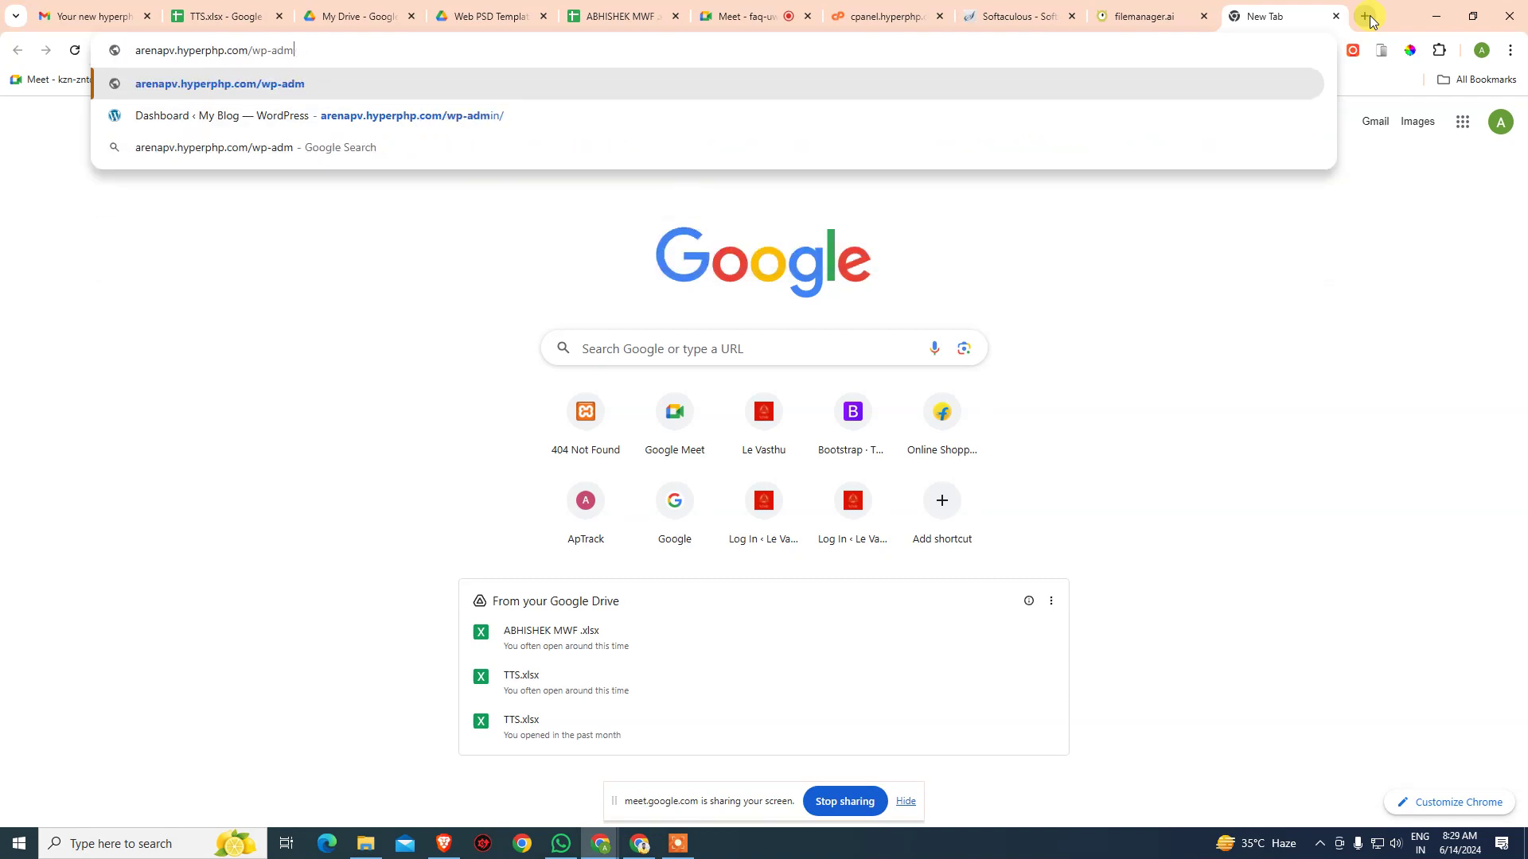
key(Return)
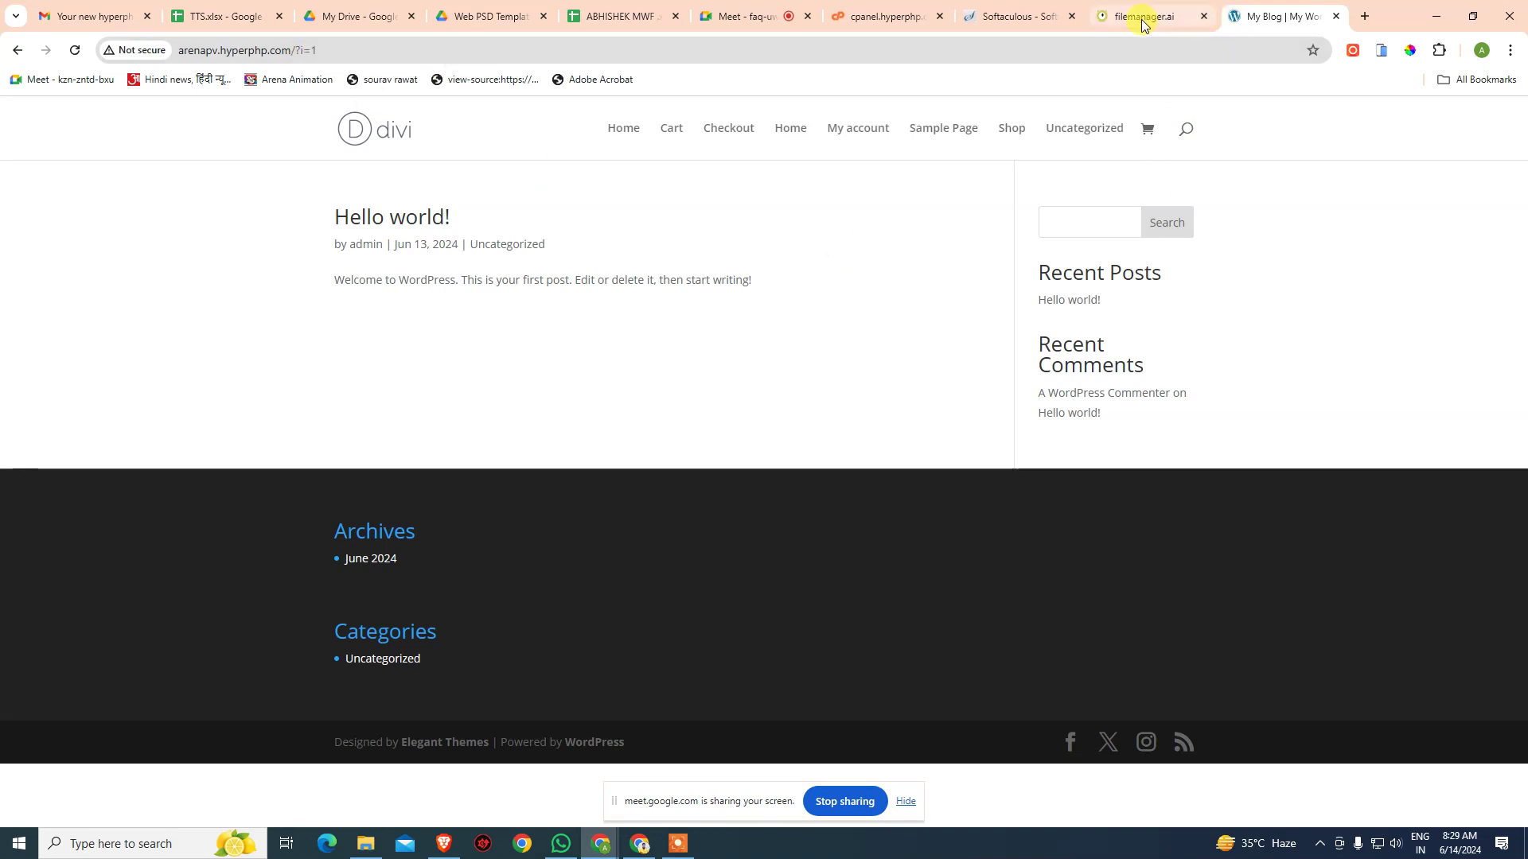
- Glance at the email and existing blog, then return to the Softaculous install form
click(1013, 16)
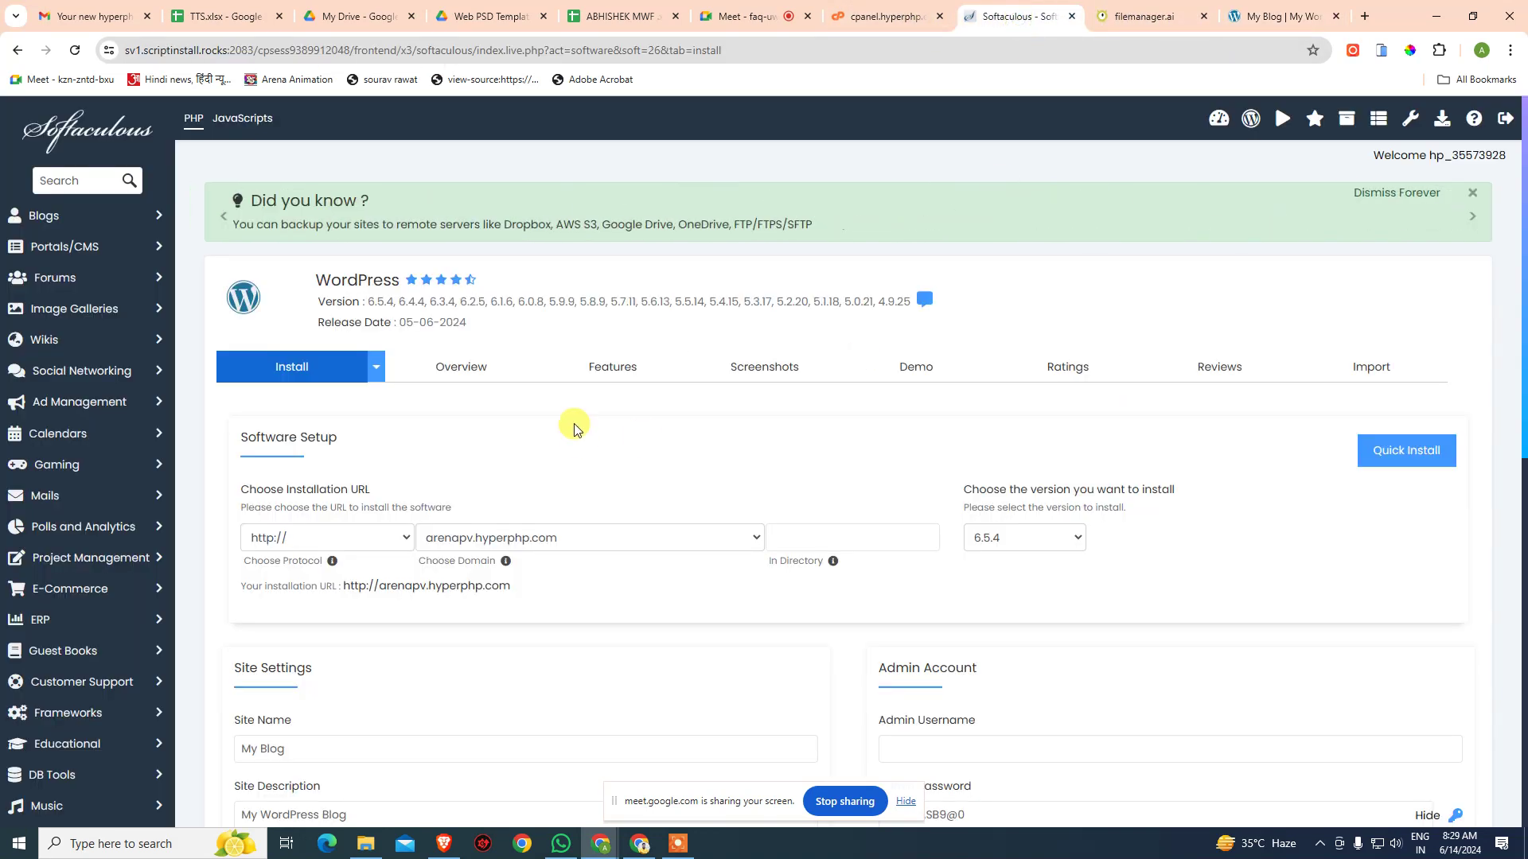
scroll(672, 504, down, 1)
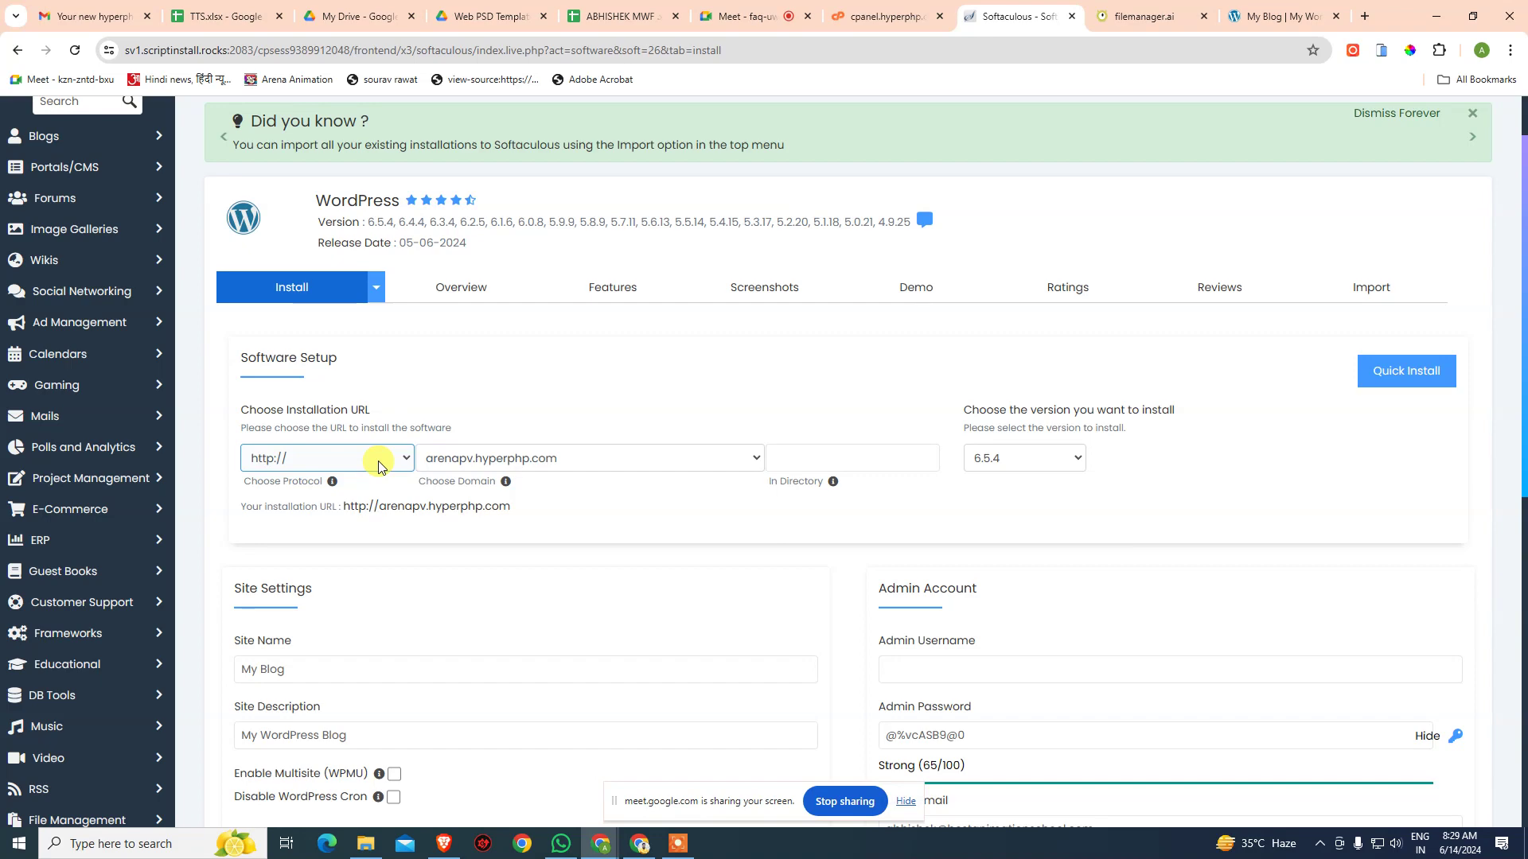
key(Tab)
key(Tab)
click(96, 16)
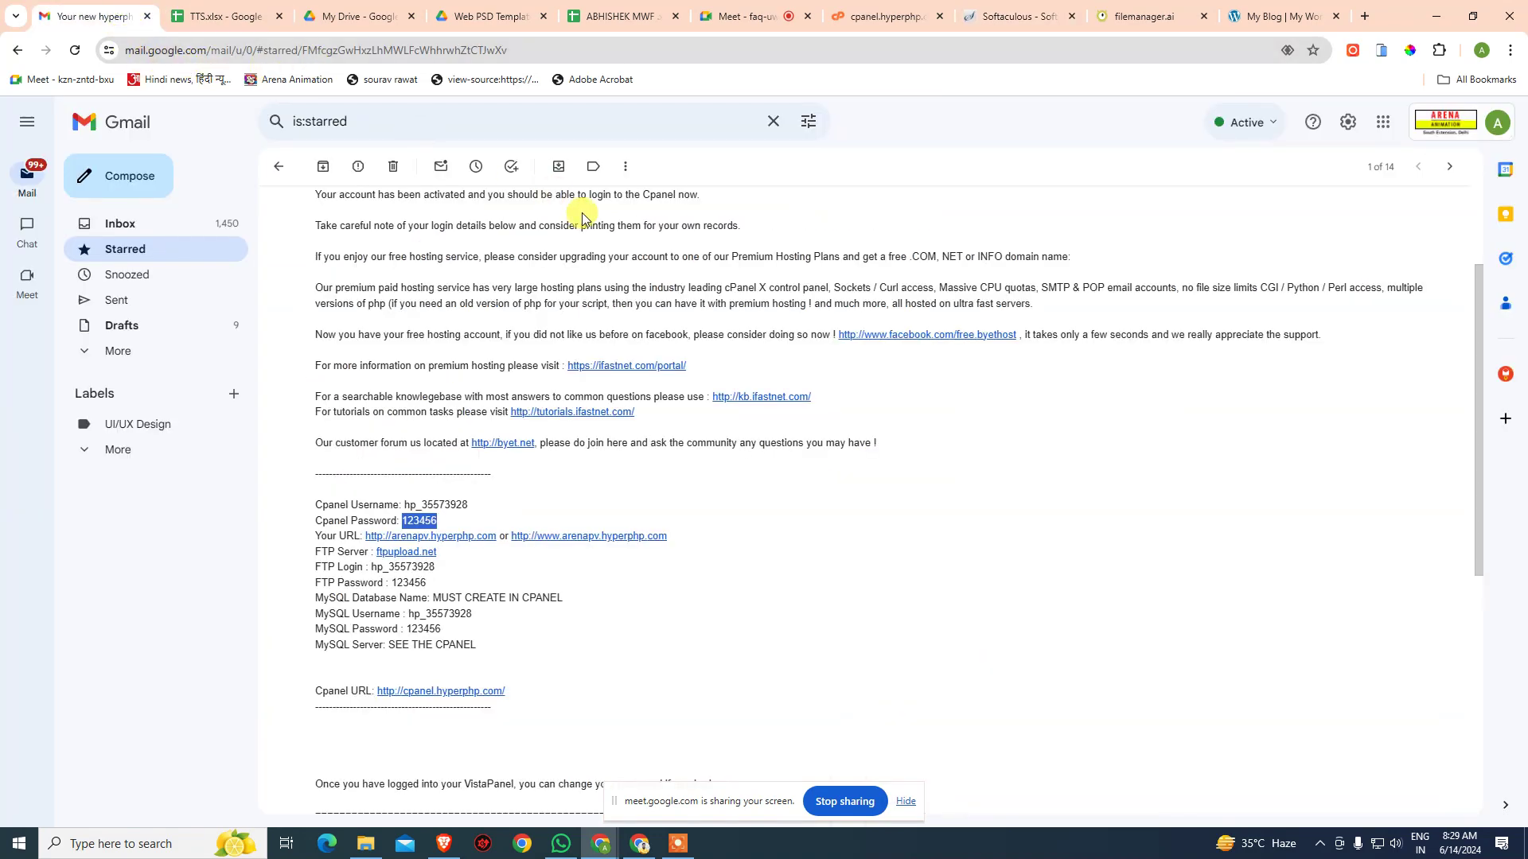
click(1249, 17)
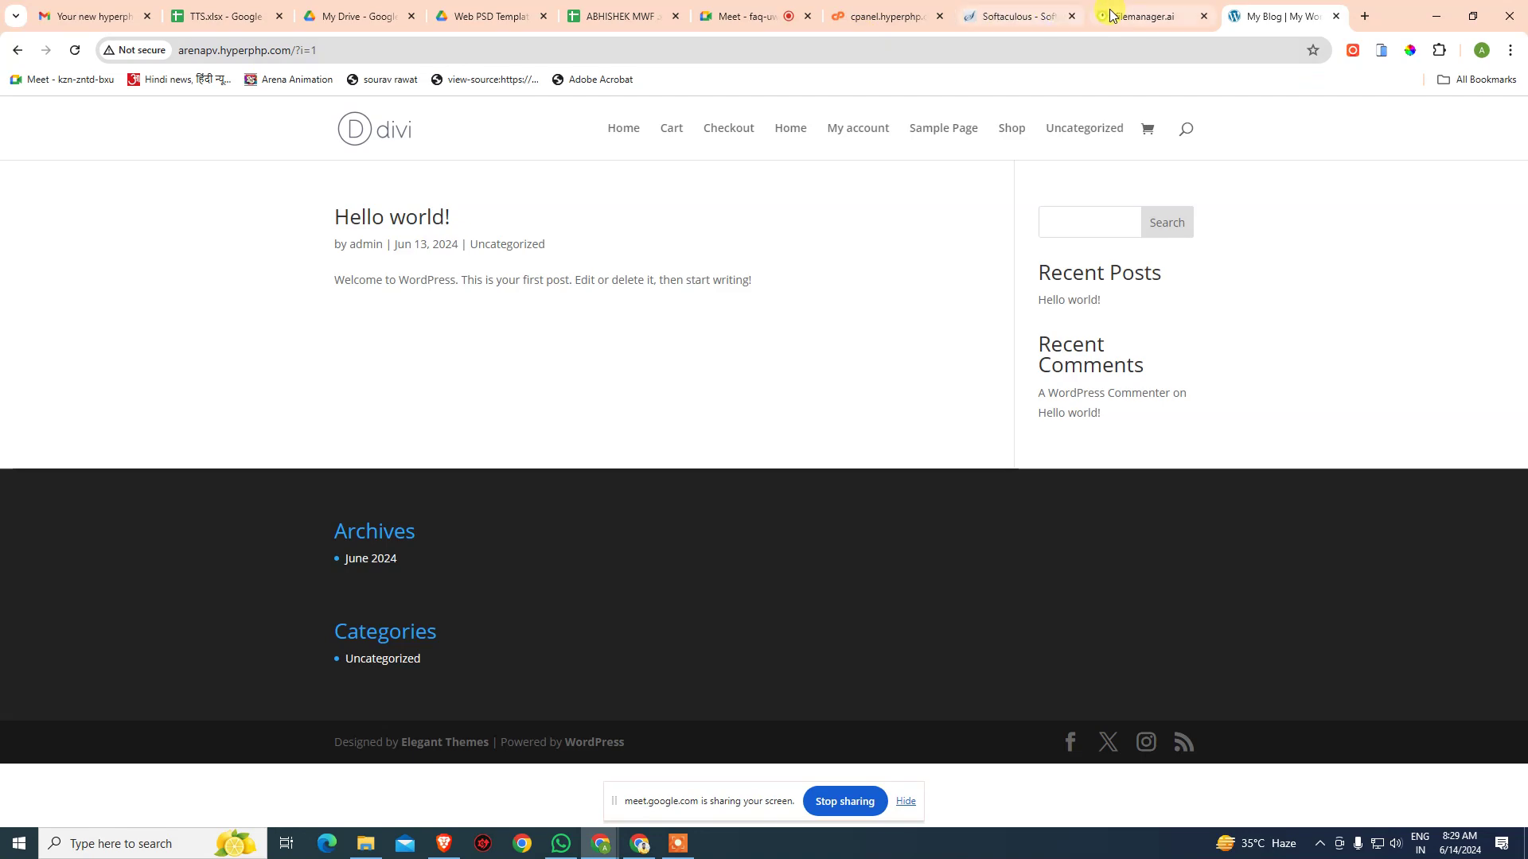
click(893, 23)
click(1023, 15)
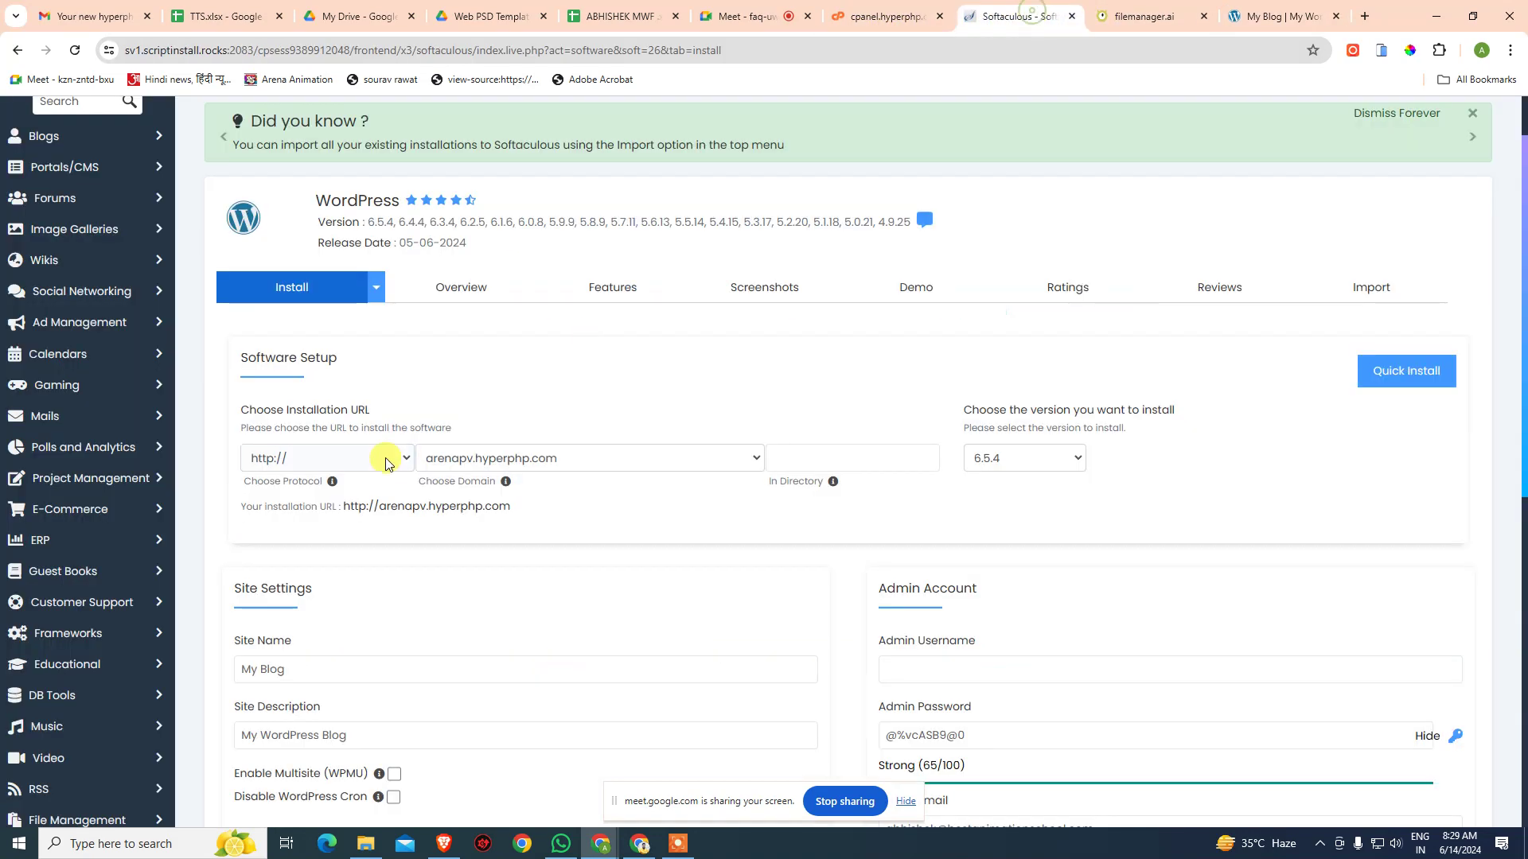
click(330, 461)
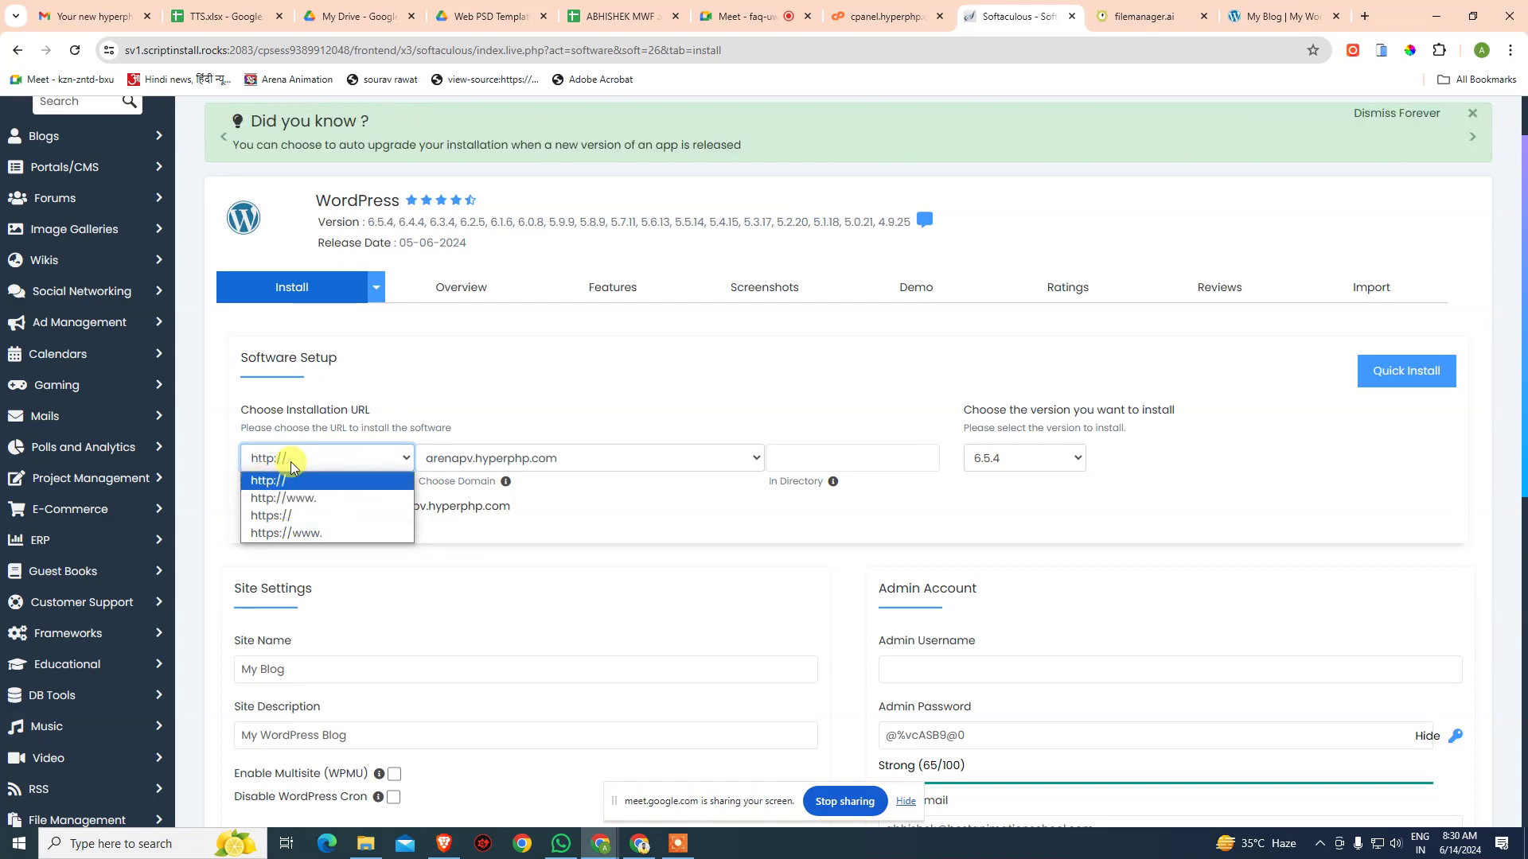
click(656, 394)
click(876, 456)
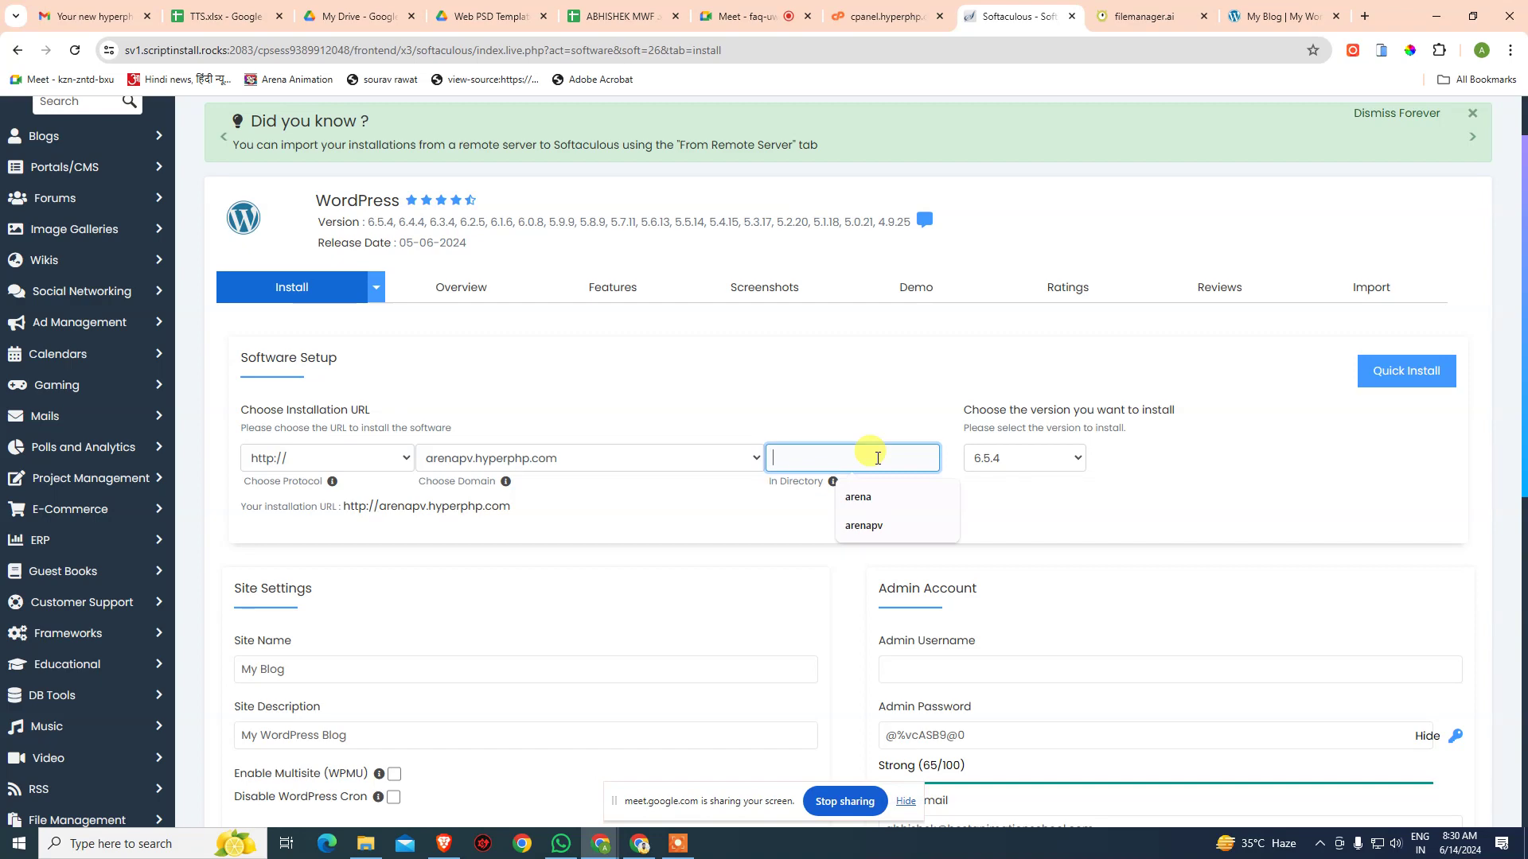
text(southex)
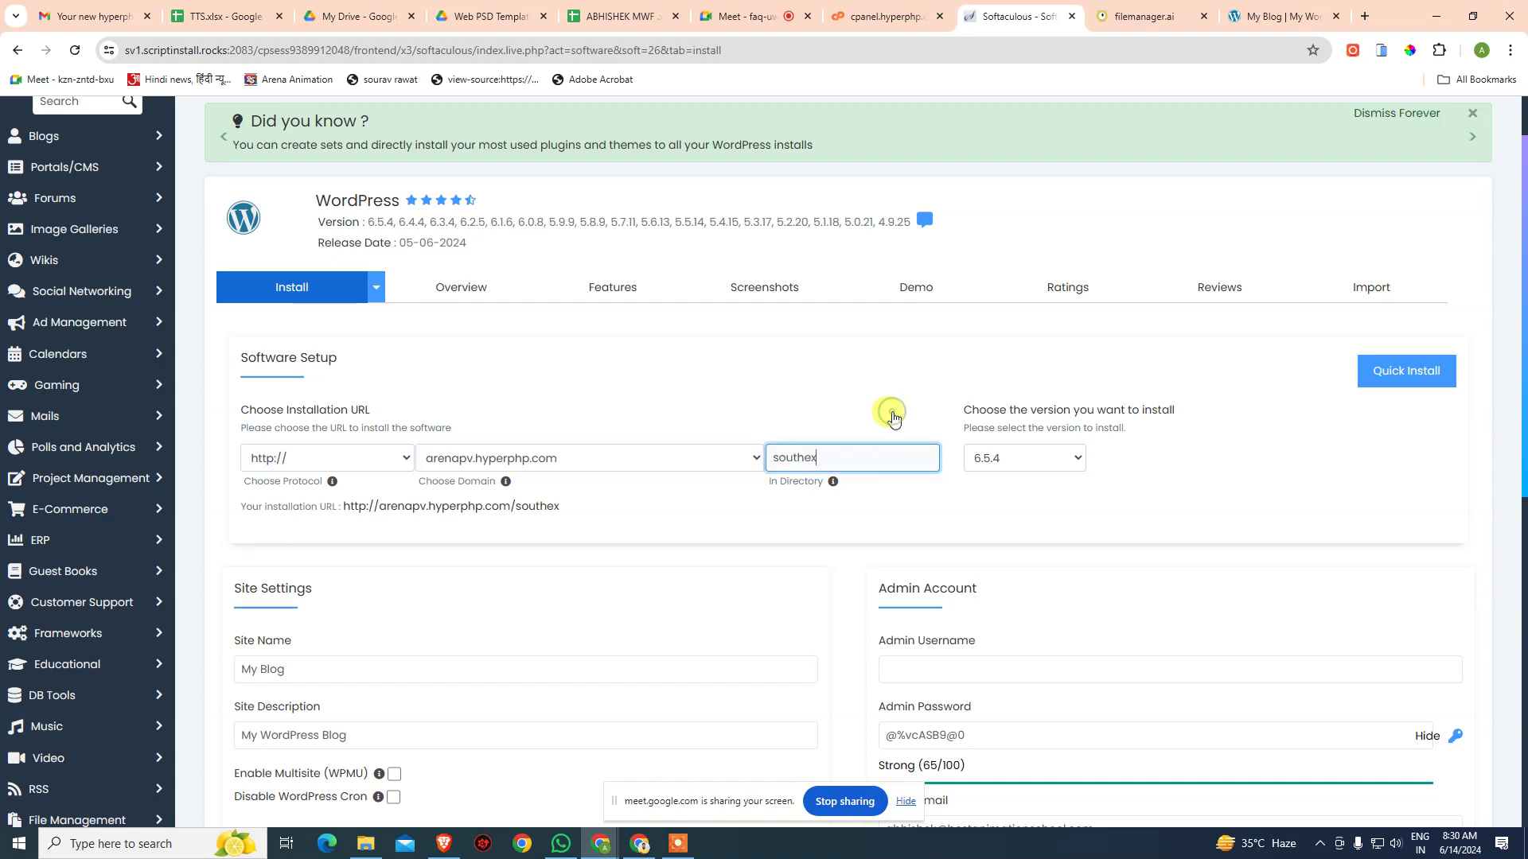
drag(345, 513, 655, 522)
click(358, 545)
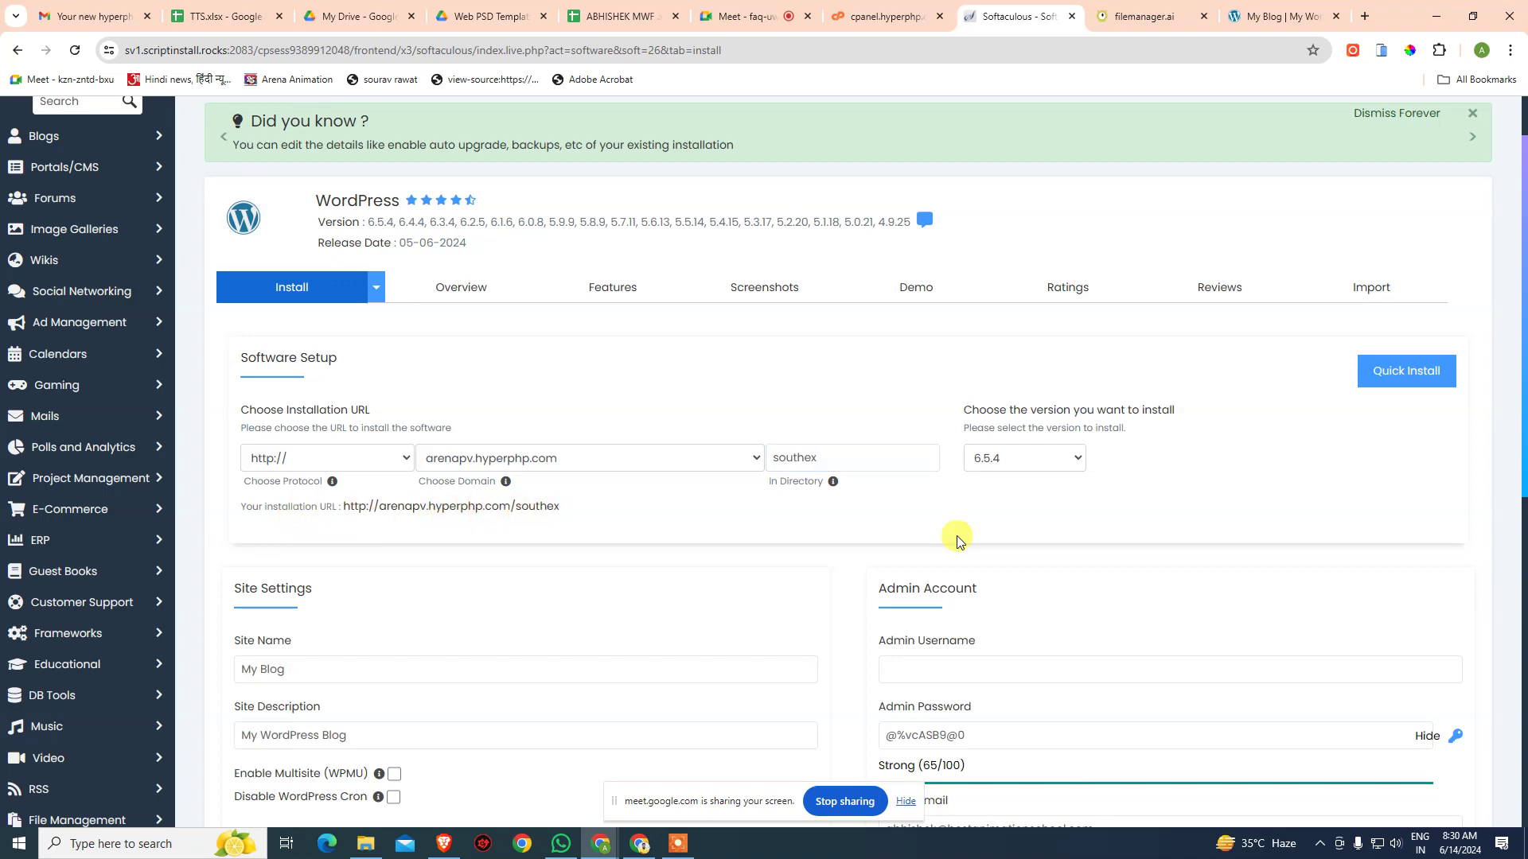
scroll(1320, 565, down, 2)
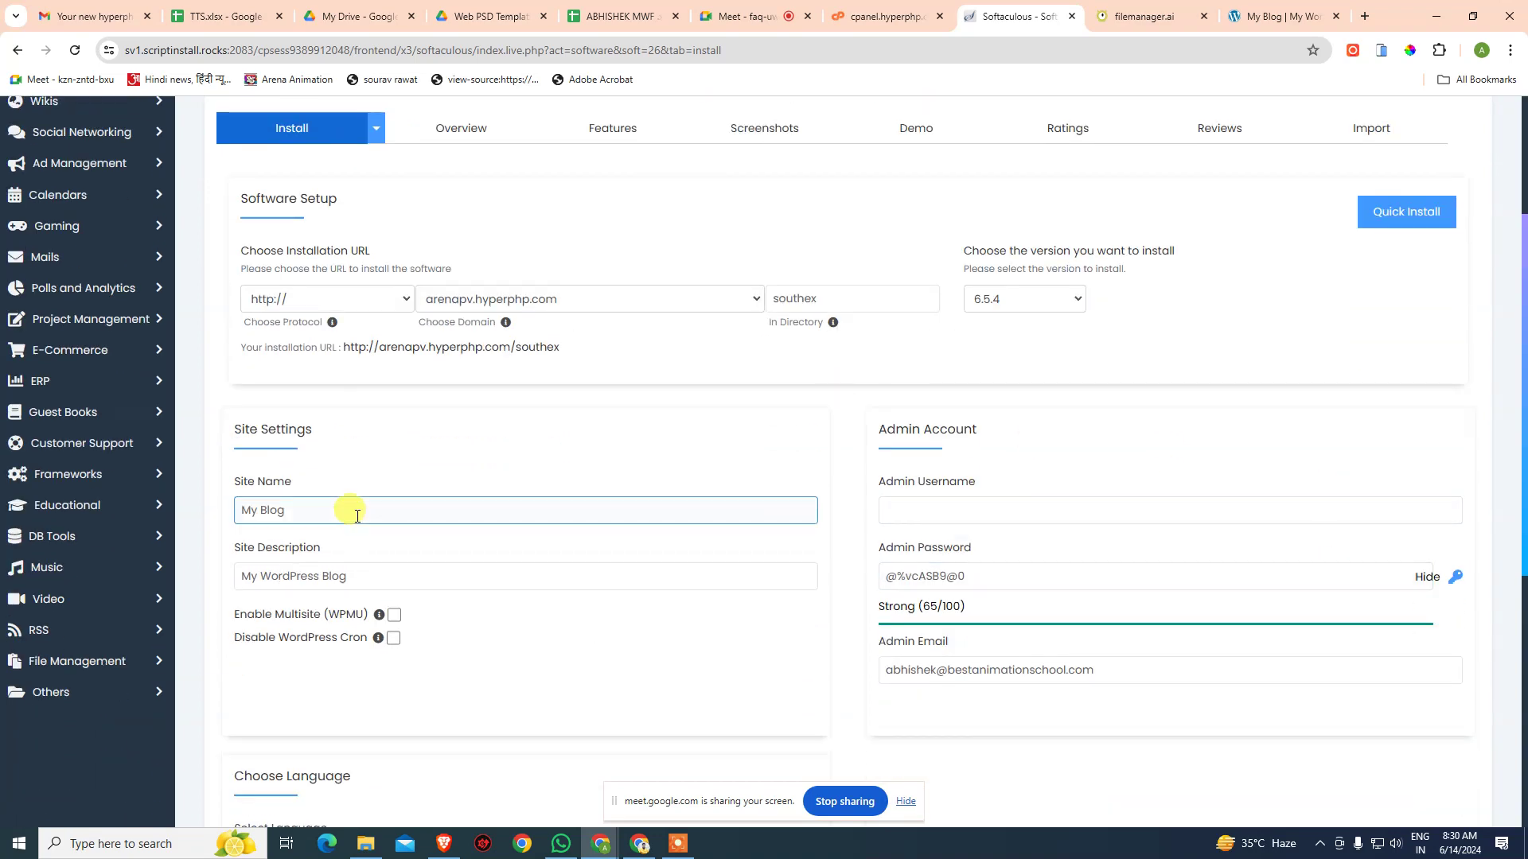
- Fill in admin as Admin Username, copy the installation URL, and search Windows for notepad
click(960, 513)
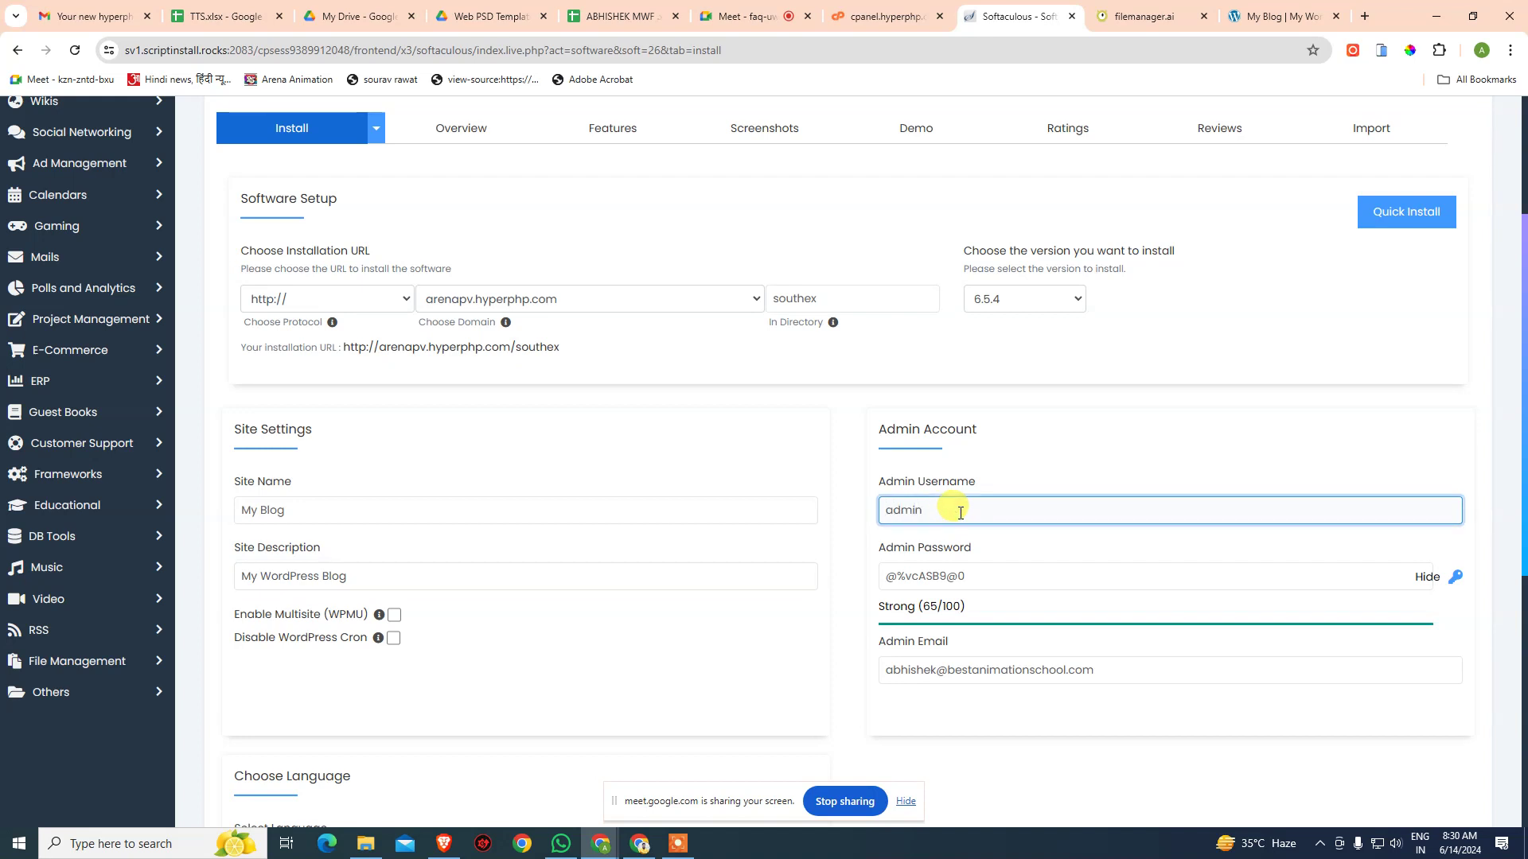
drag(563, 349, 403, 349)
click(346, 362)
triple_click(341, 350)
key(ctrl+c)
key(super)
text(notepad)
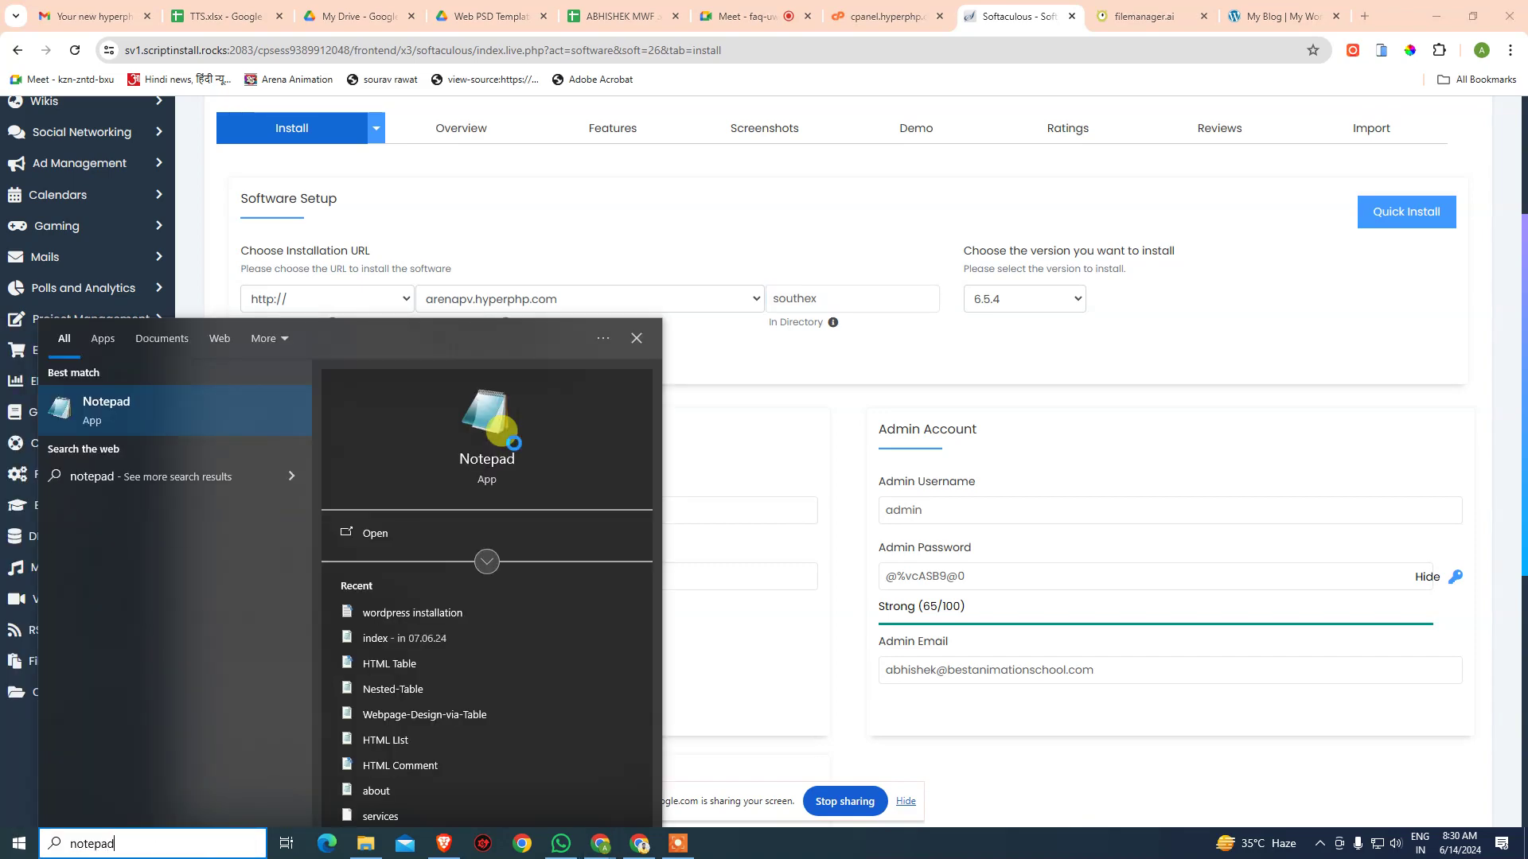
- In the 'wordpress installation' note, paste the southex URL and duplicate the Username/Password lines below it
click(446, 619)
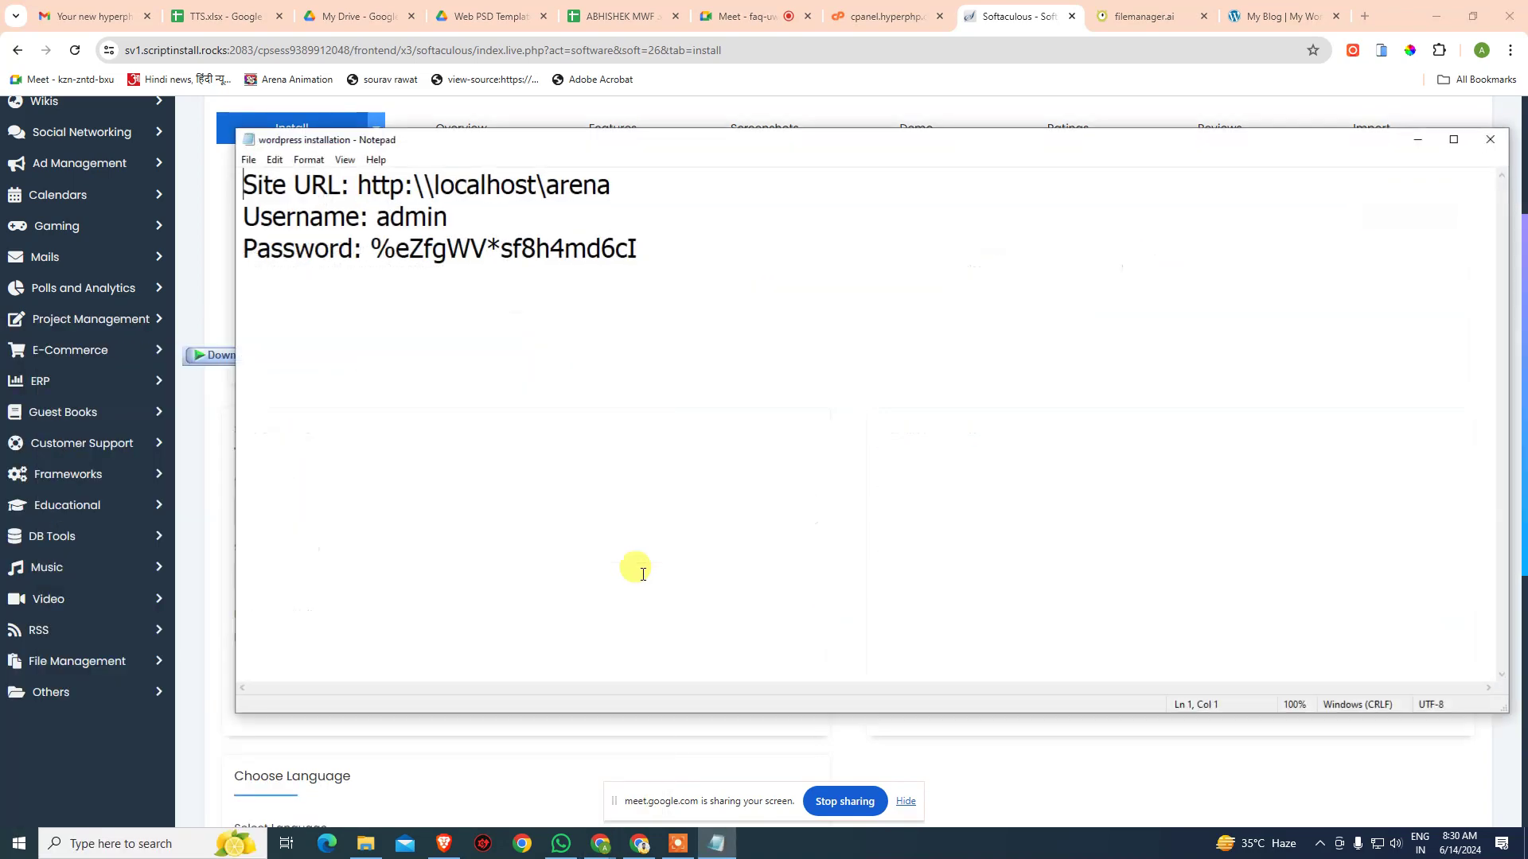
key(Return)
key(ctrl+v)
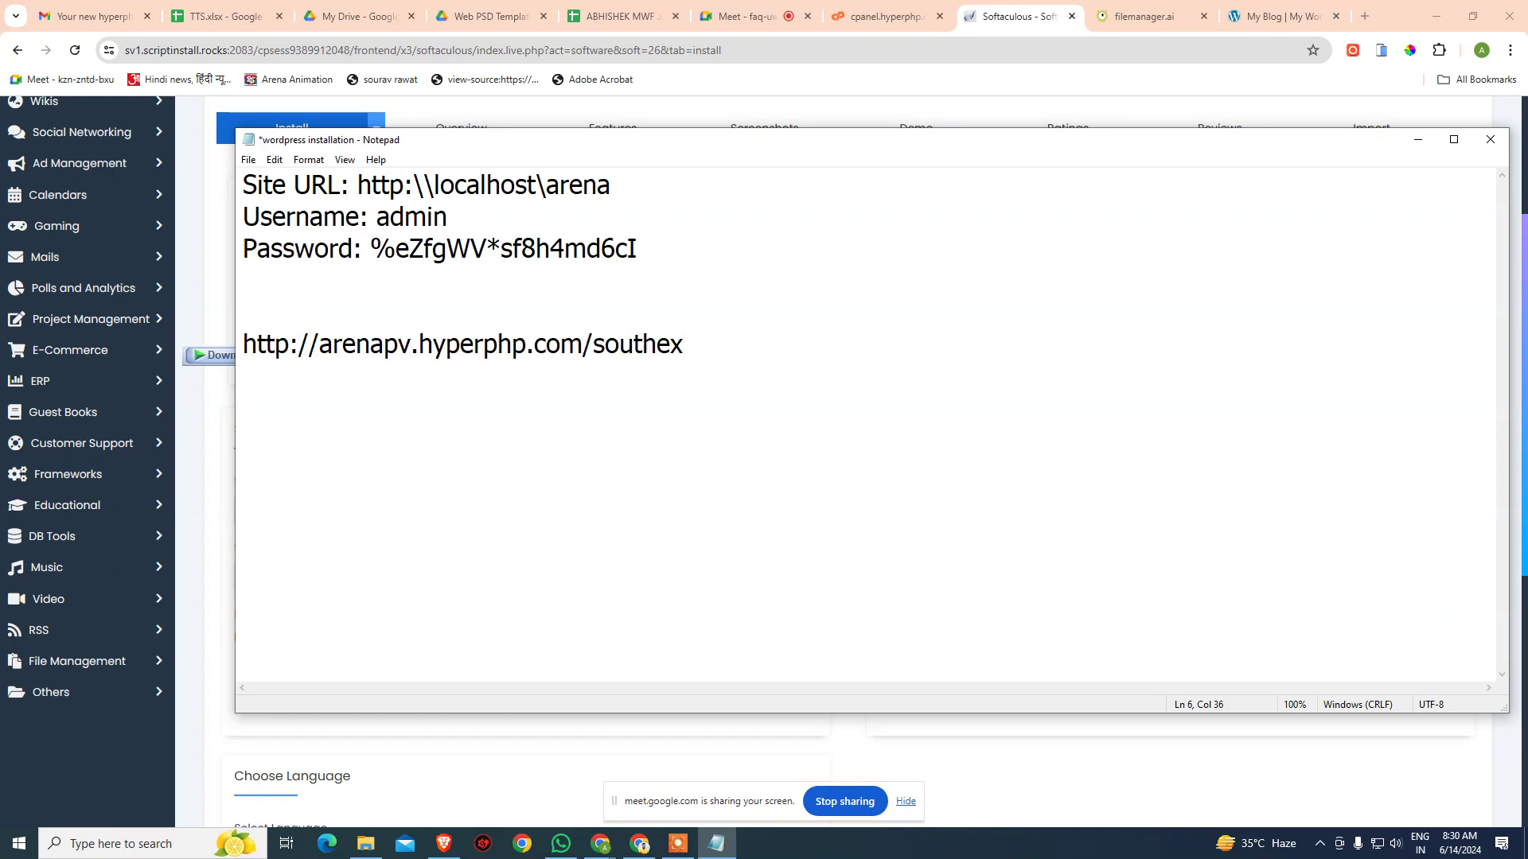
key(Up)
key(shift+Down)
key(shift+Down)
key(ctrl+c)
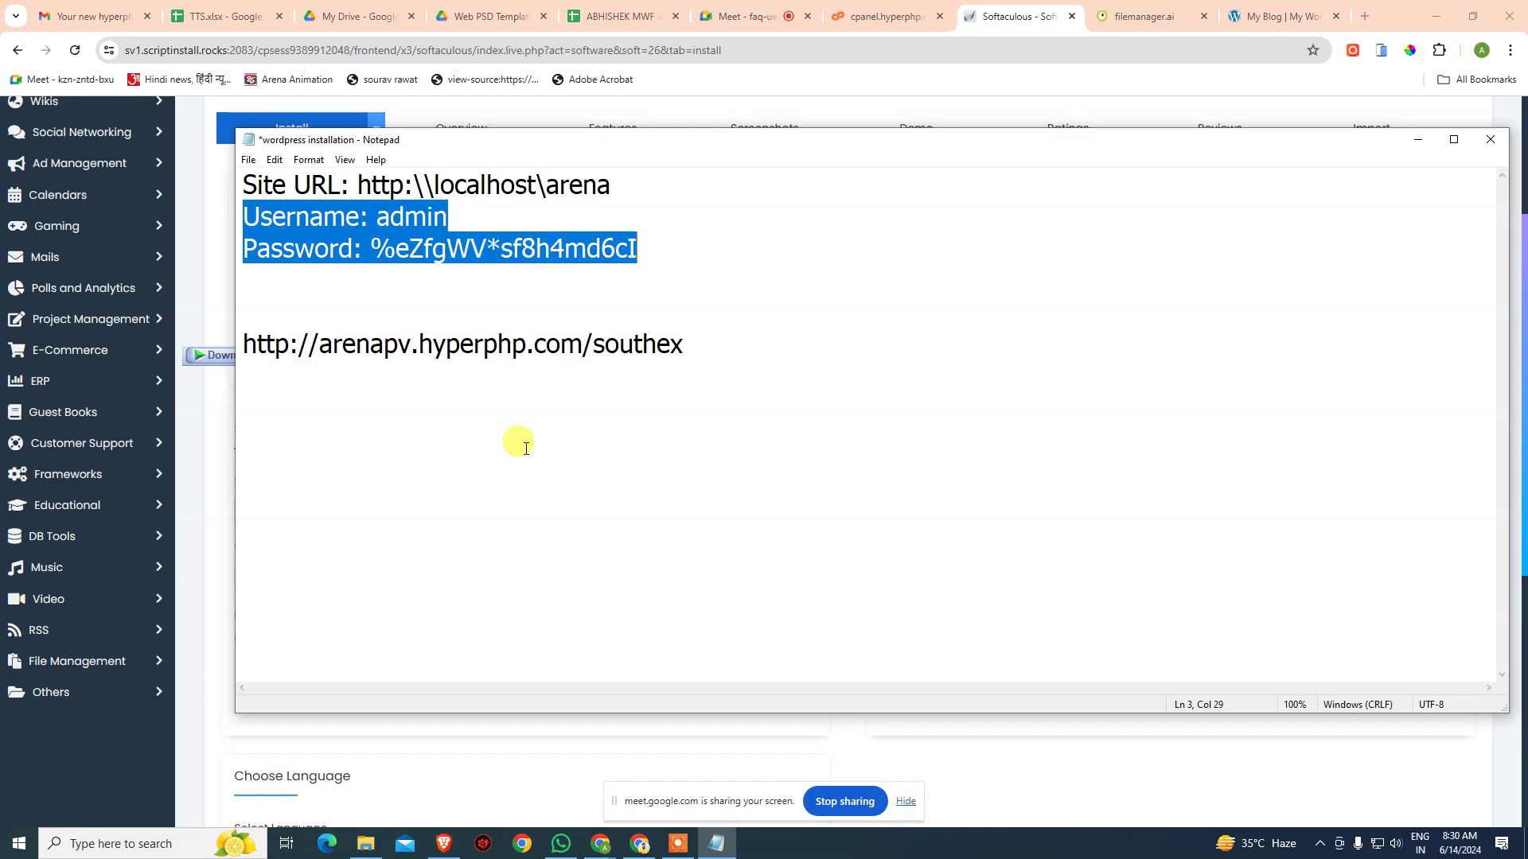
key(Right)
key(Return)
key(ctrl+v)
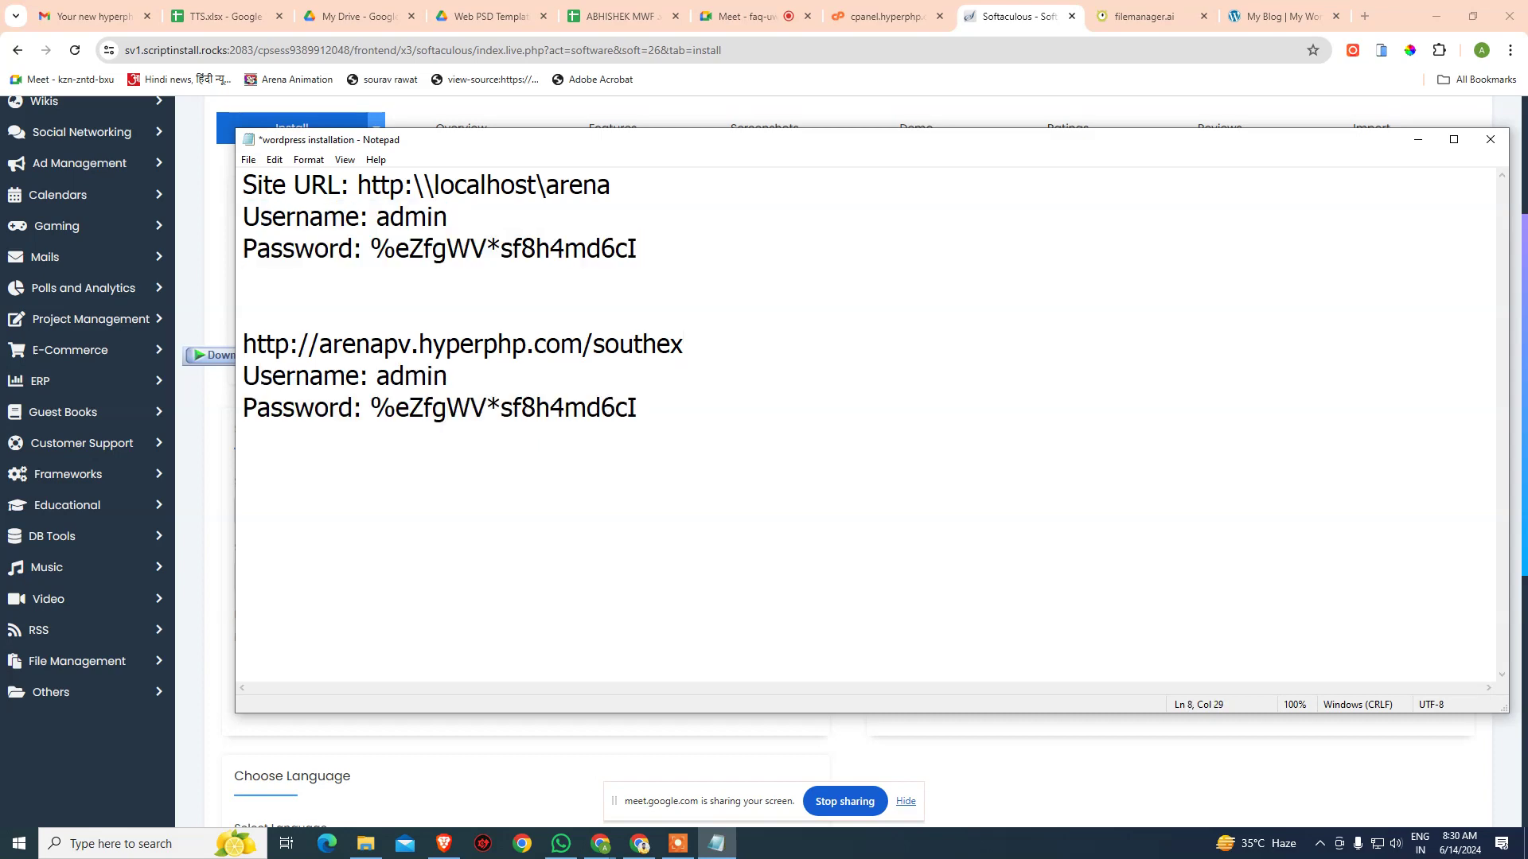
- Replace the old password with the Softaculous-generated admin password
click(886, 75)
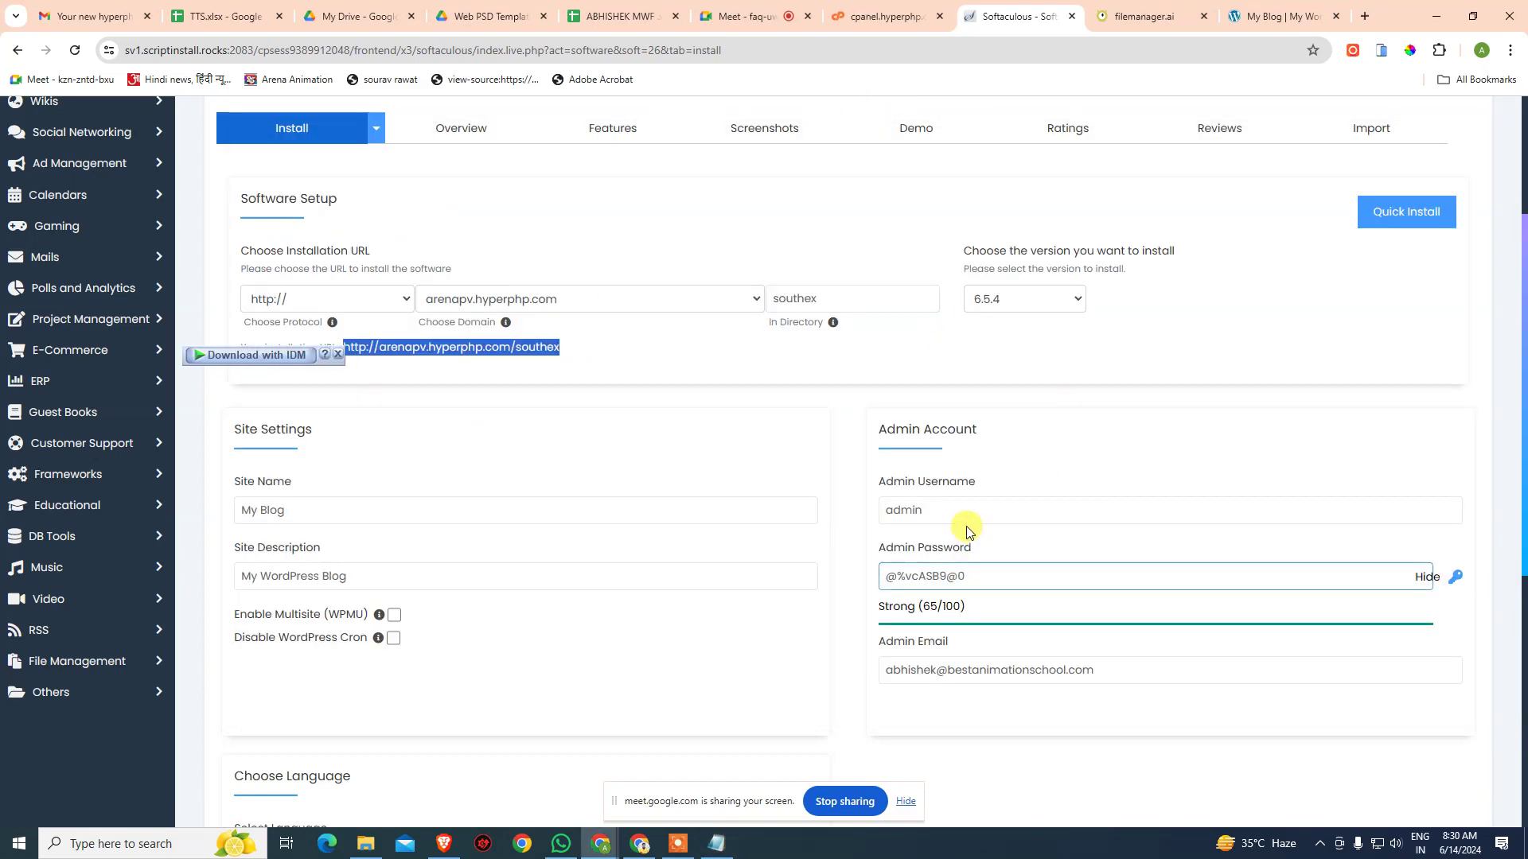
drag(965, 573, 811, 573)
key(ctrl+c)
key(alt+Tab)
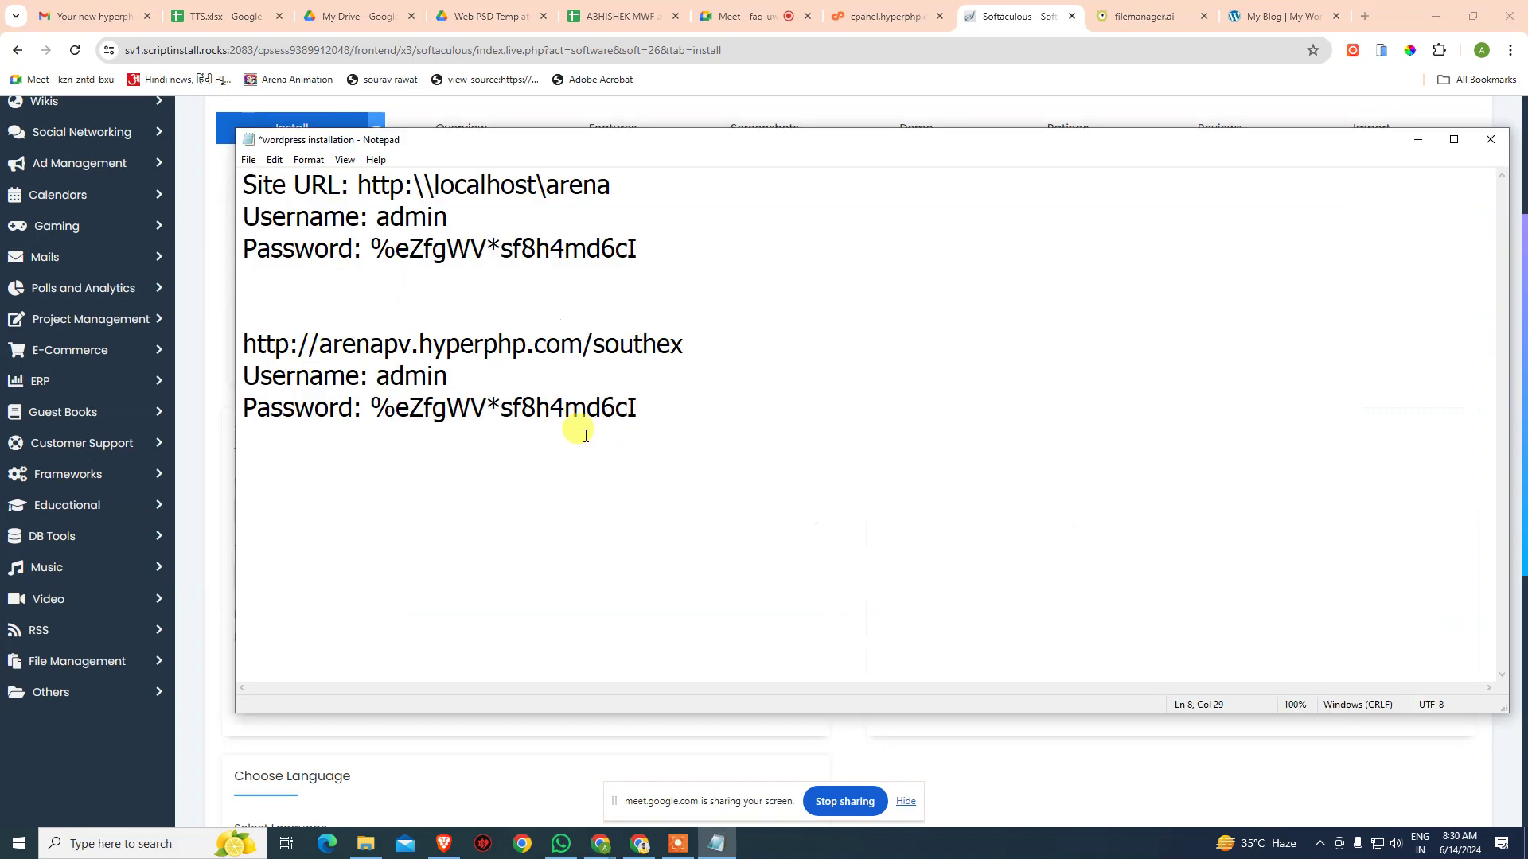
drag(368, 408, 751, 409)
key(ctrl+v)
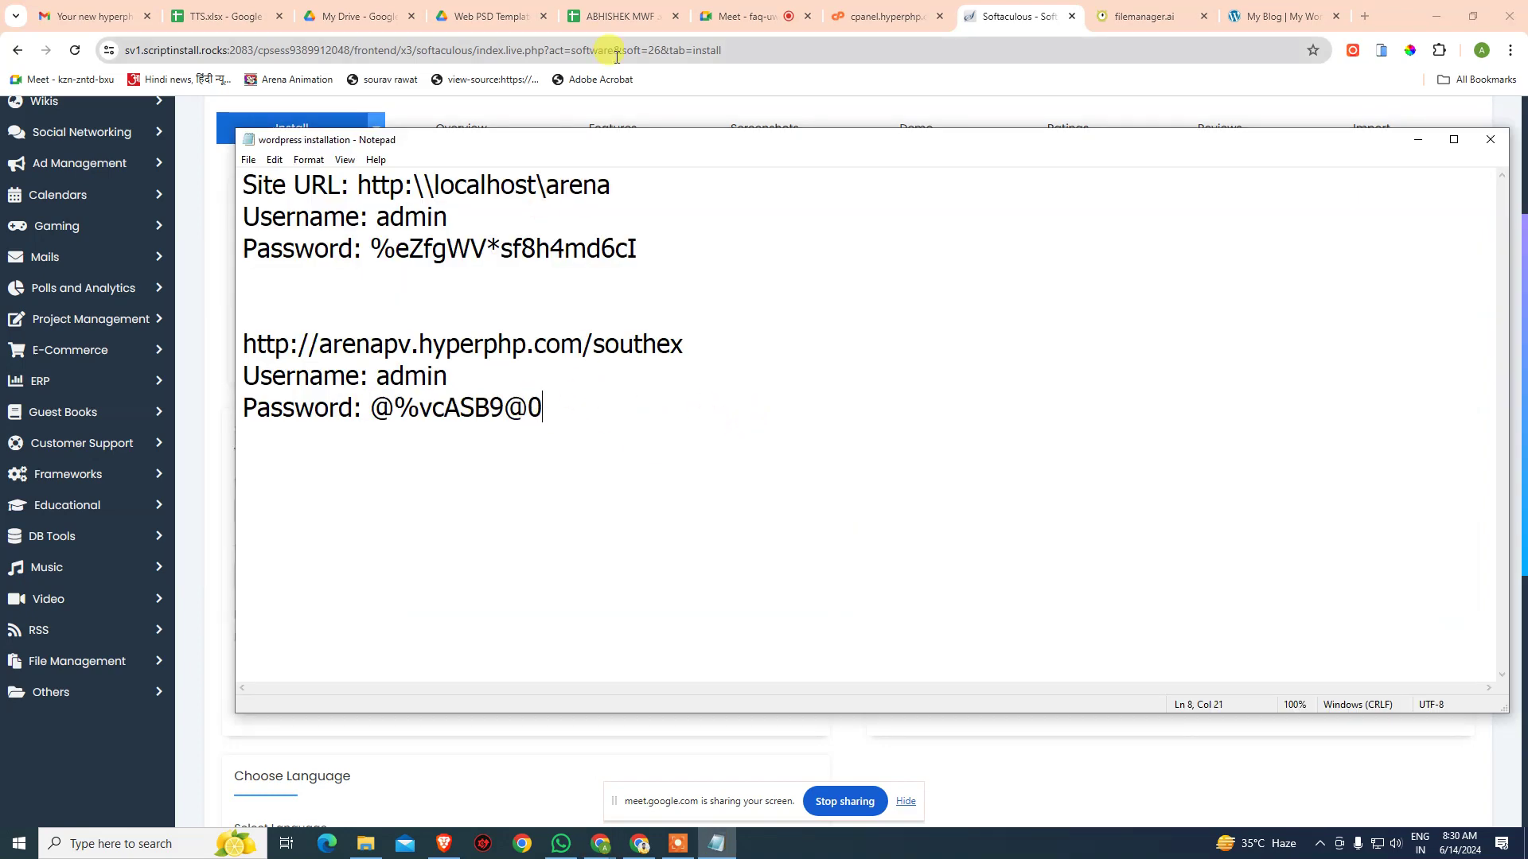
click(803, 76)
- Expand Advanced Options and reveal the Select Theme choices on the install form
scroll(685, 549, down, 4)
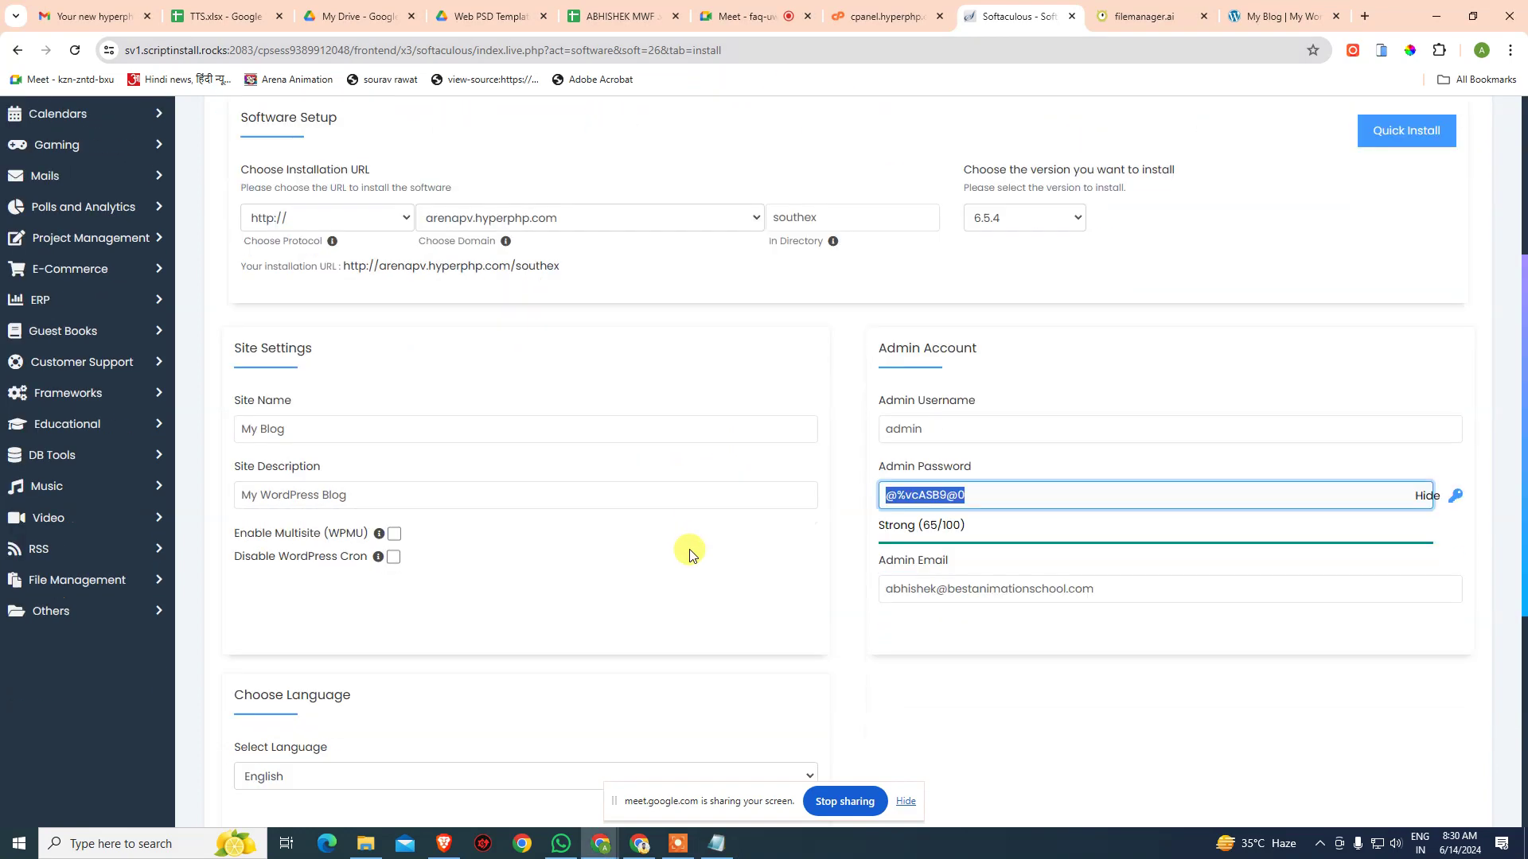
scroll(613, 382, up, 5)
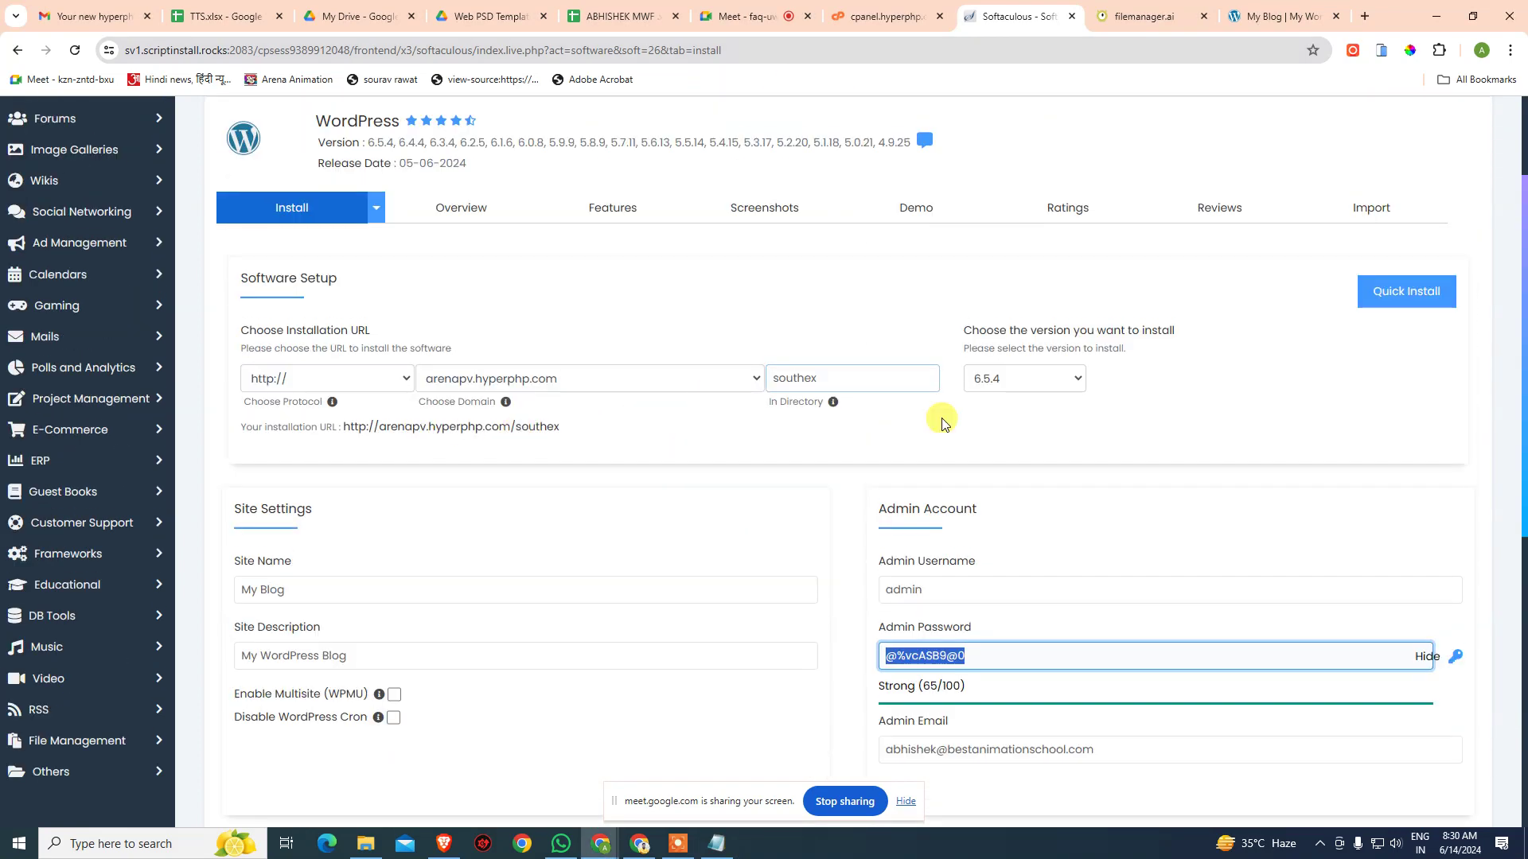
scroll(676, 501, down, 3)
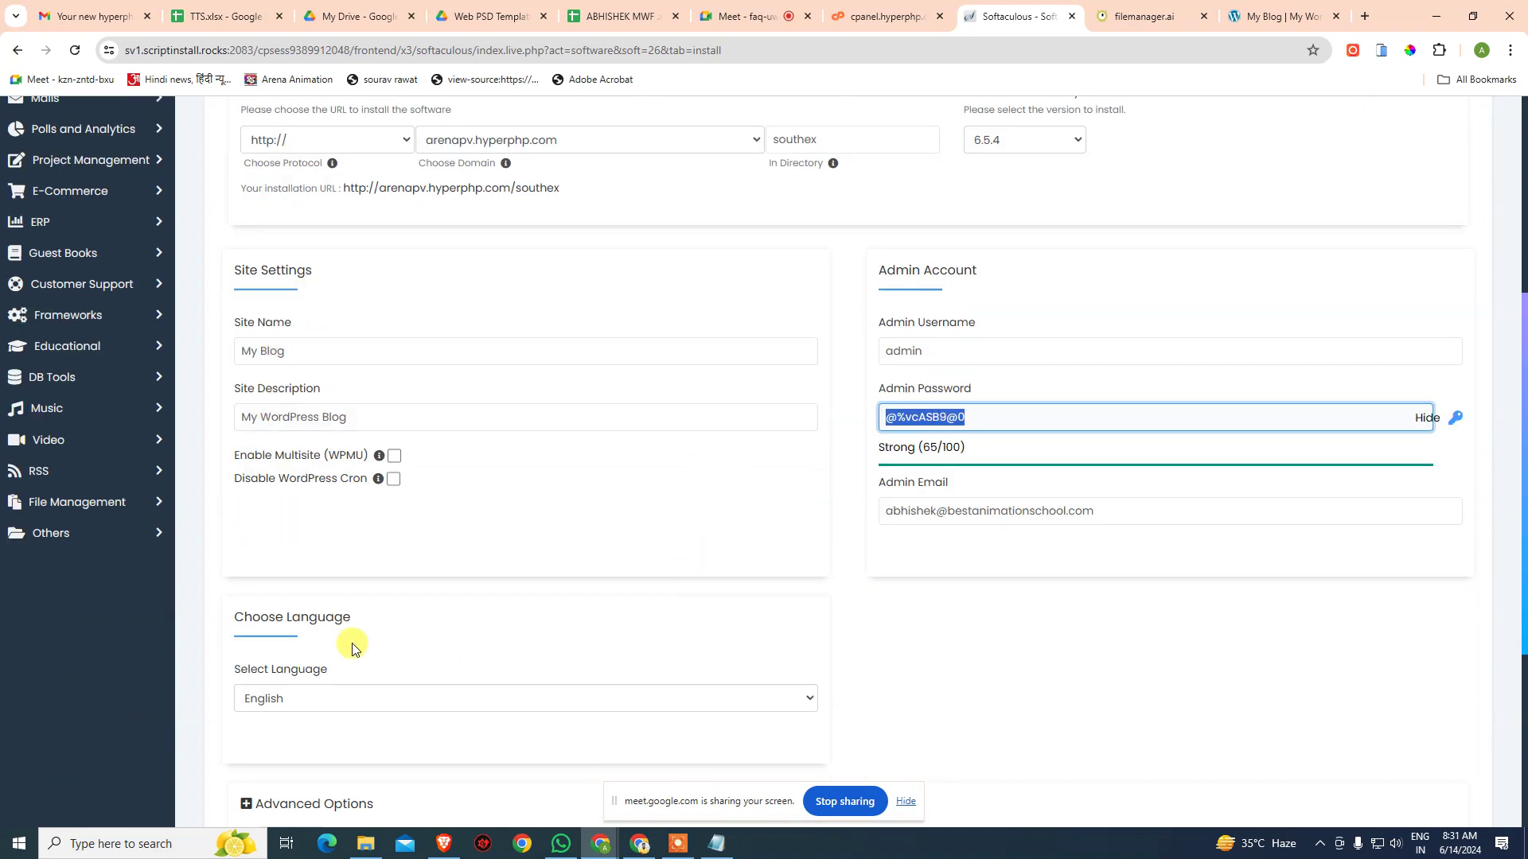
scroll(351, 643, down, 2)
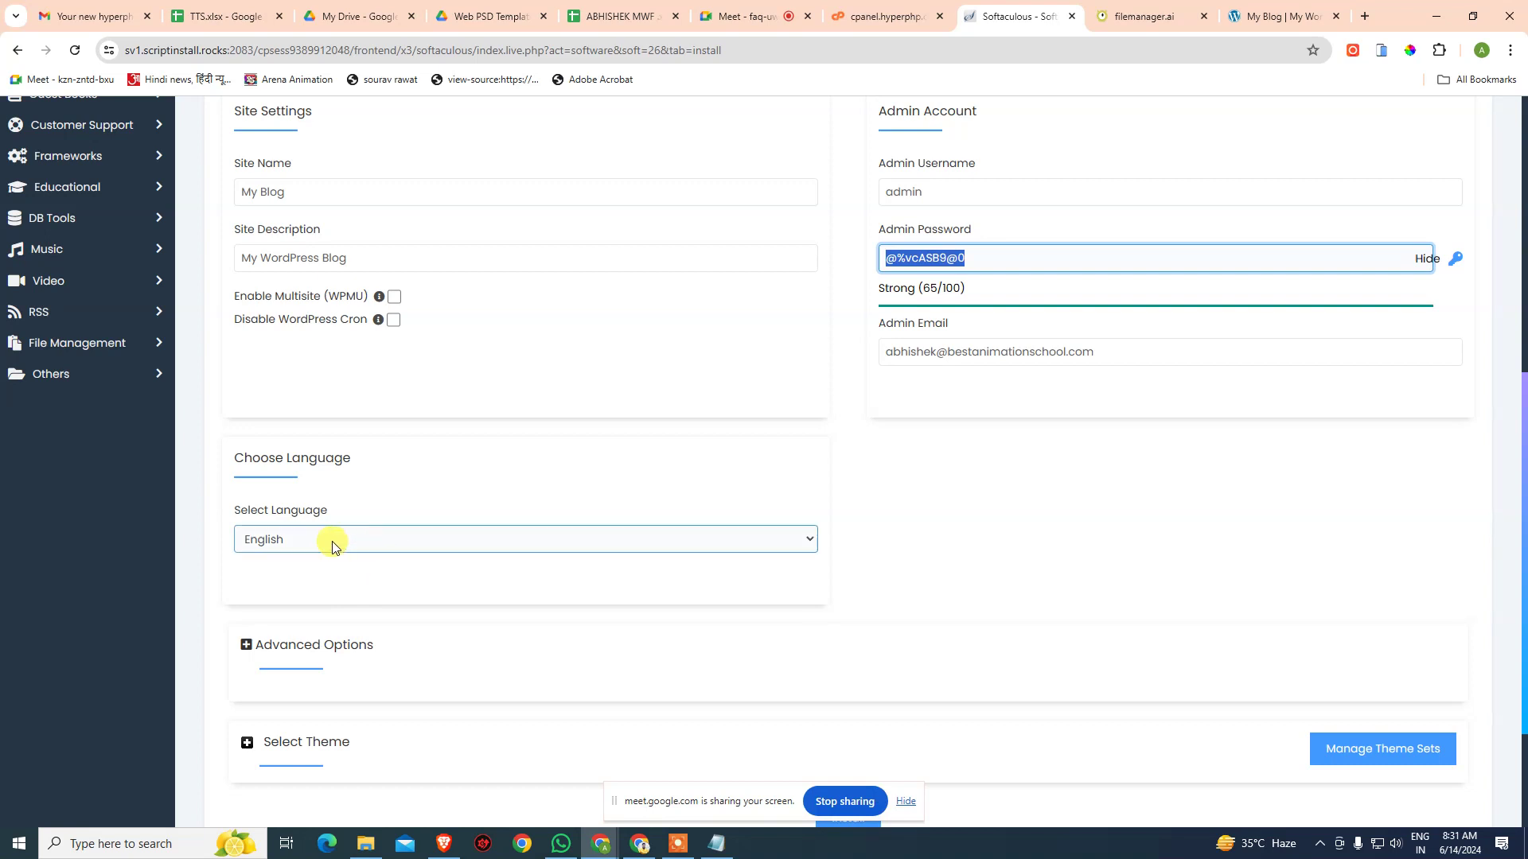
scroll(409, 518, down, 2)
click(358, 488)
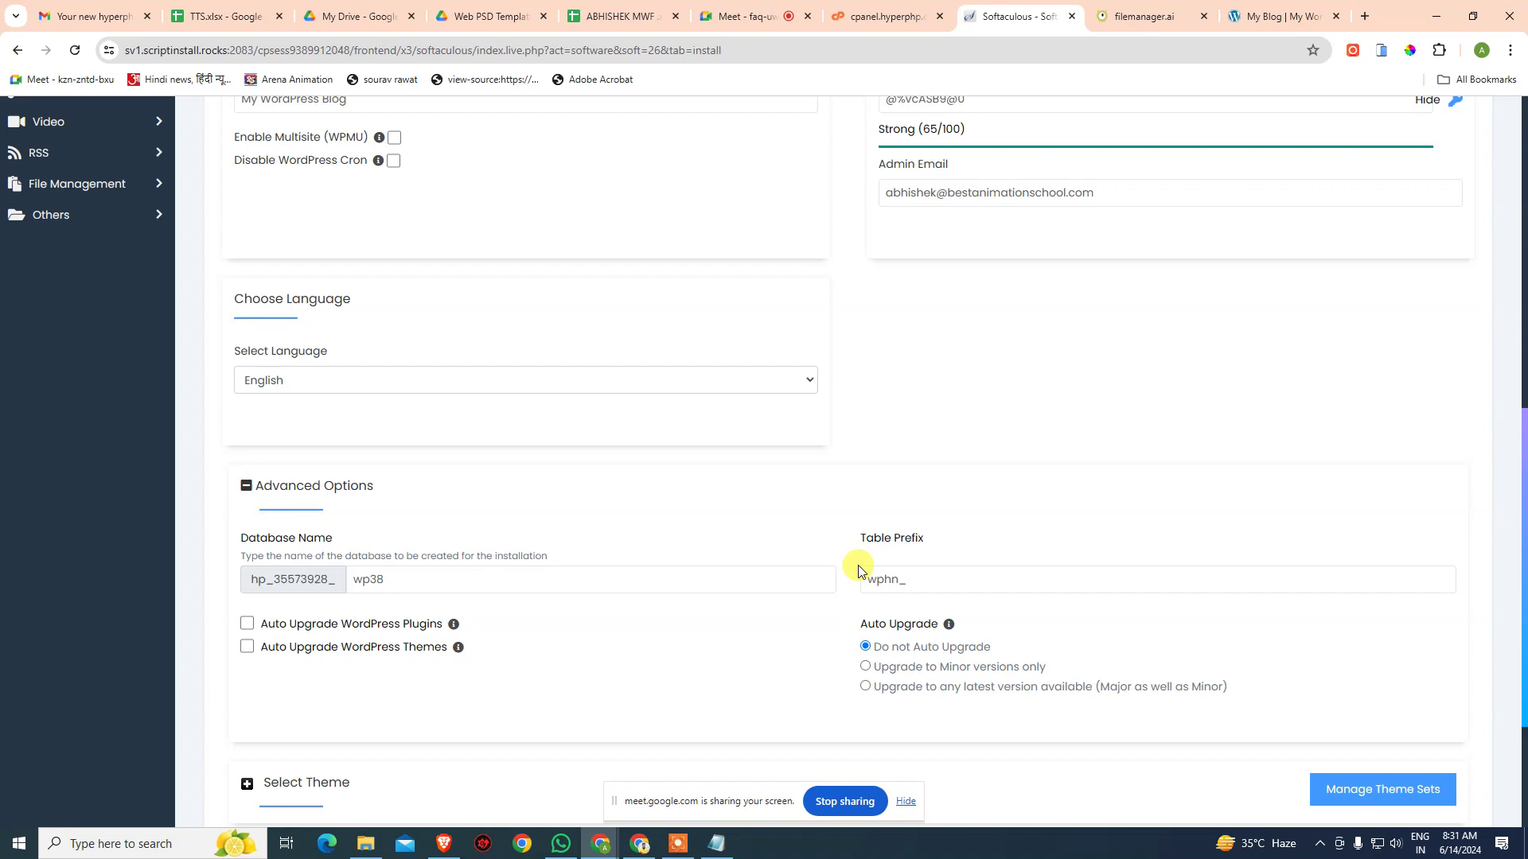
scroll(624, 592, down, 3)
click(304, 562)
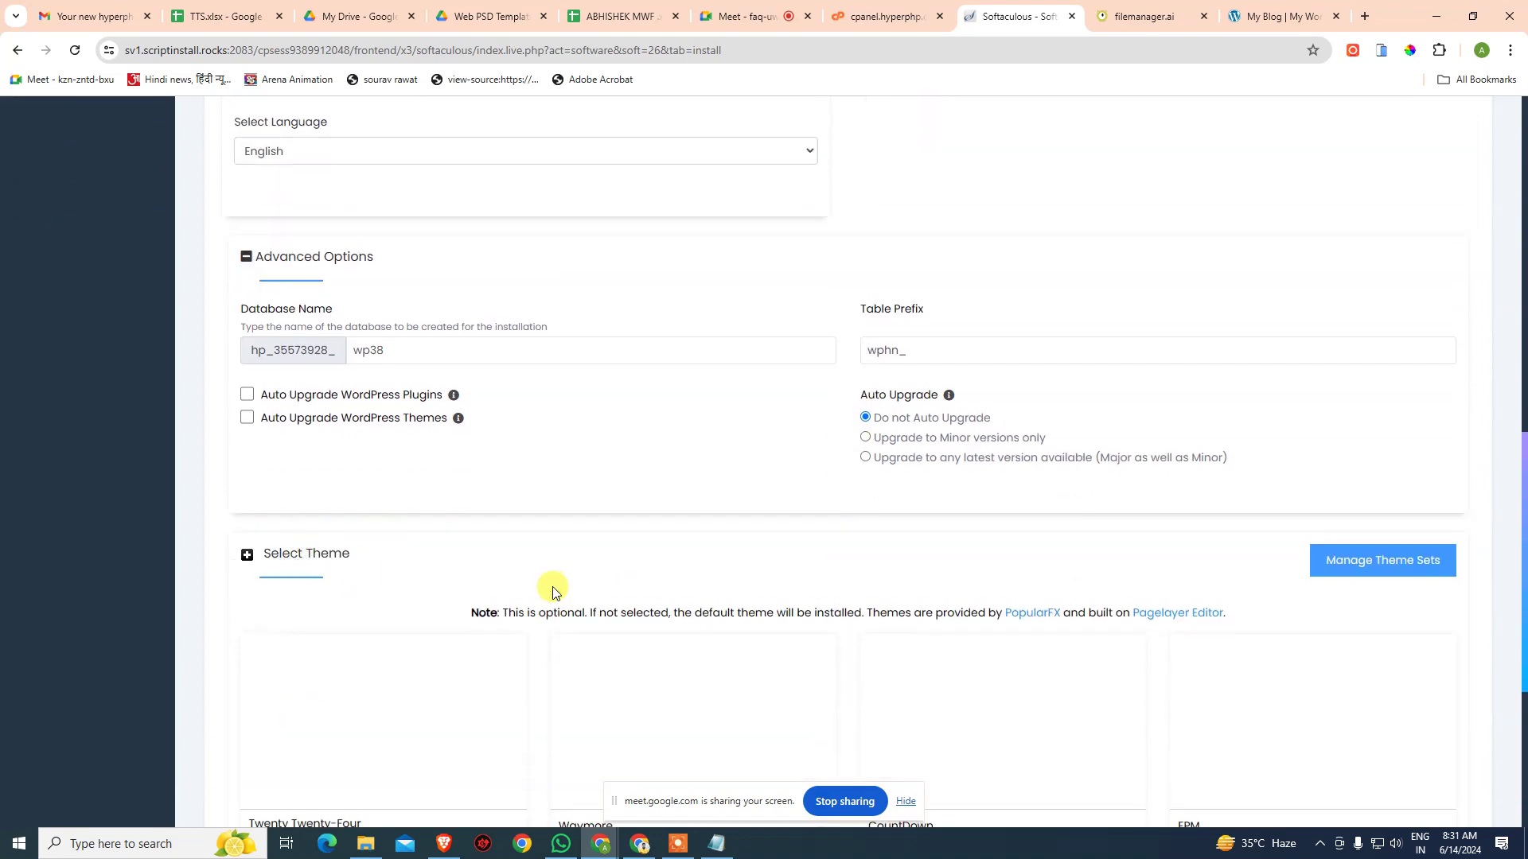
scroll(545, 597, down, 3)
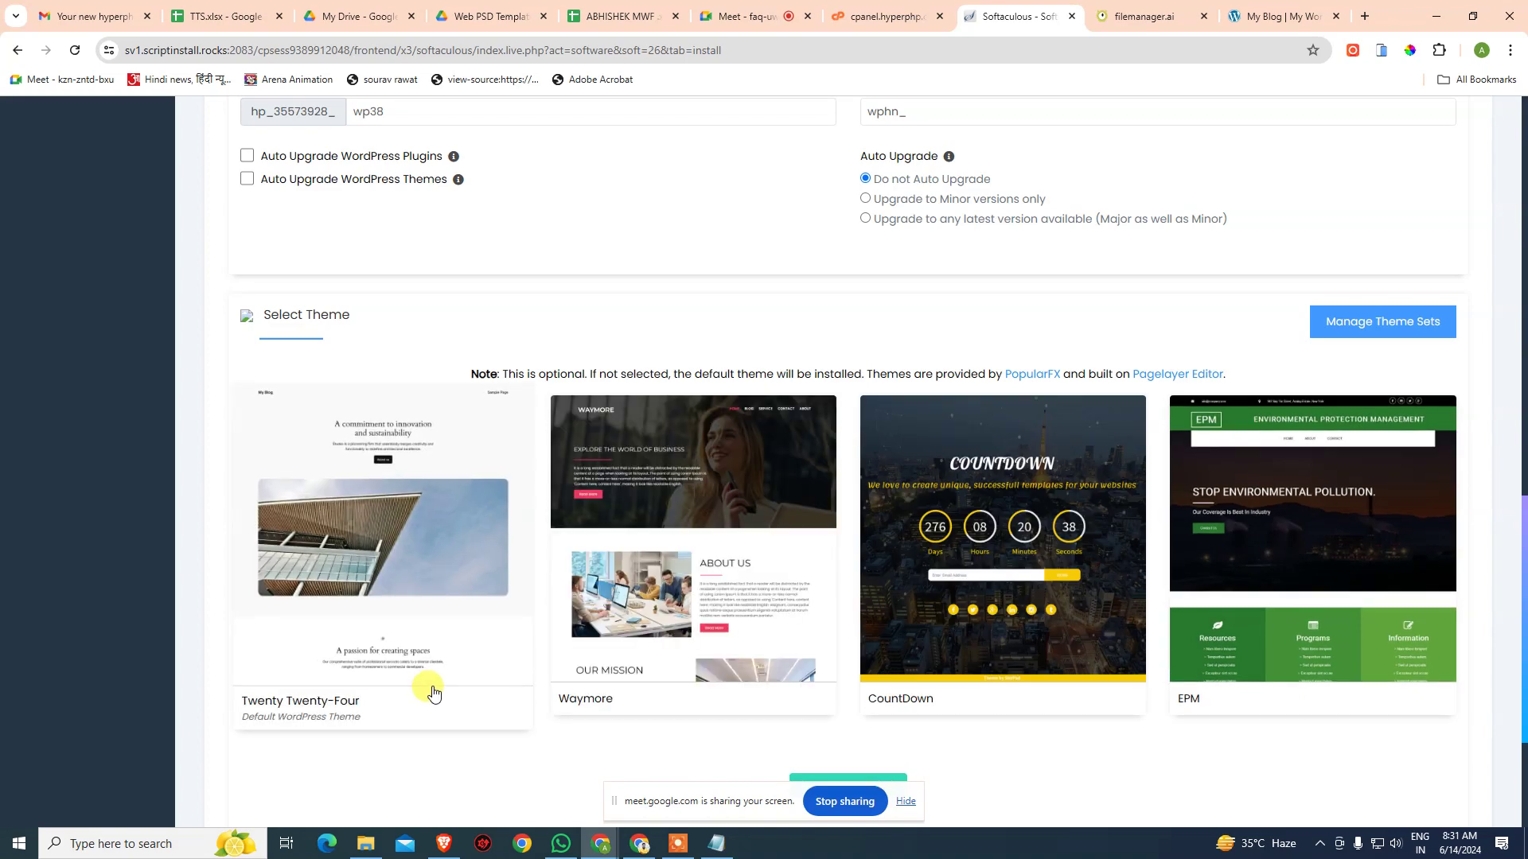
scroll(435, 690, down, 3)
scroll(444, 683, up, 9)
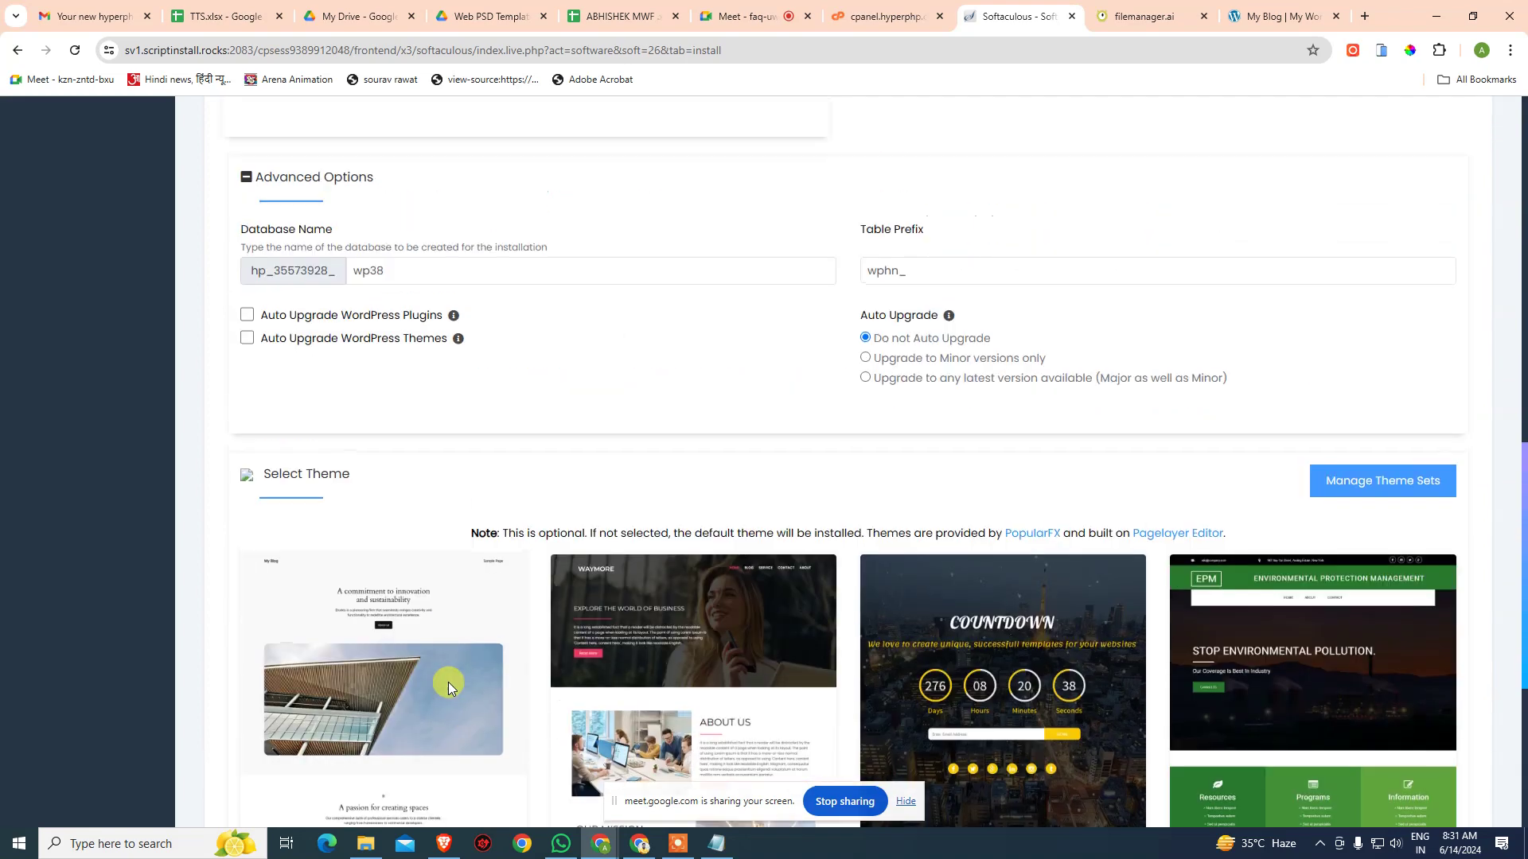
scroll(447, 681, up, 4)
- Review the Admin Email field, then scroll down to the Install button
click(1114, 519)
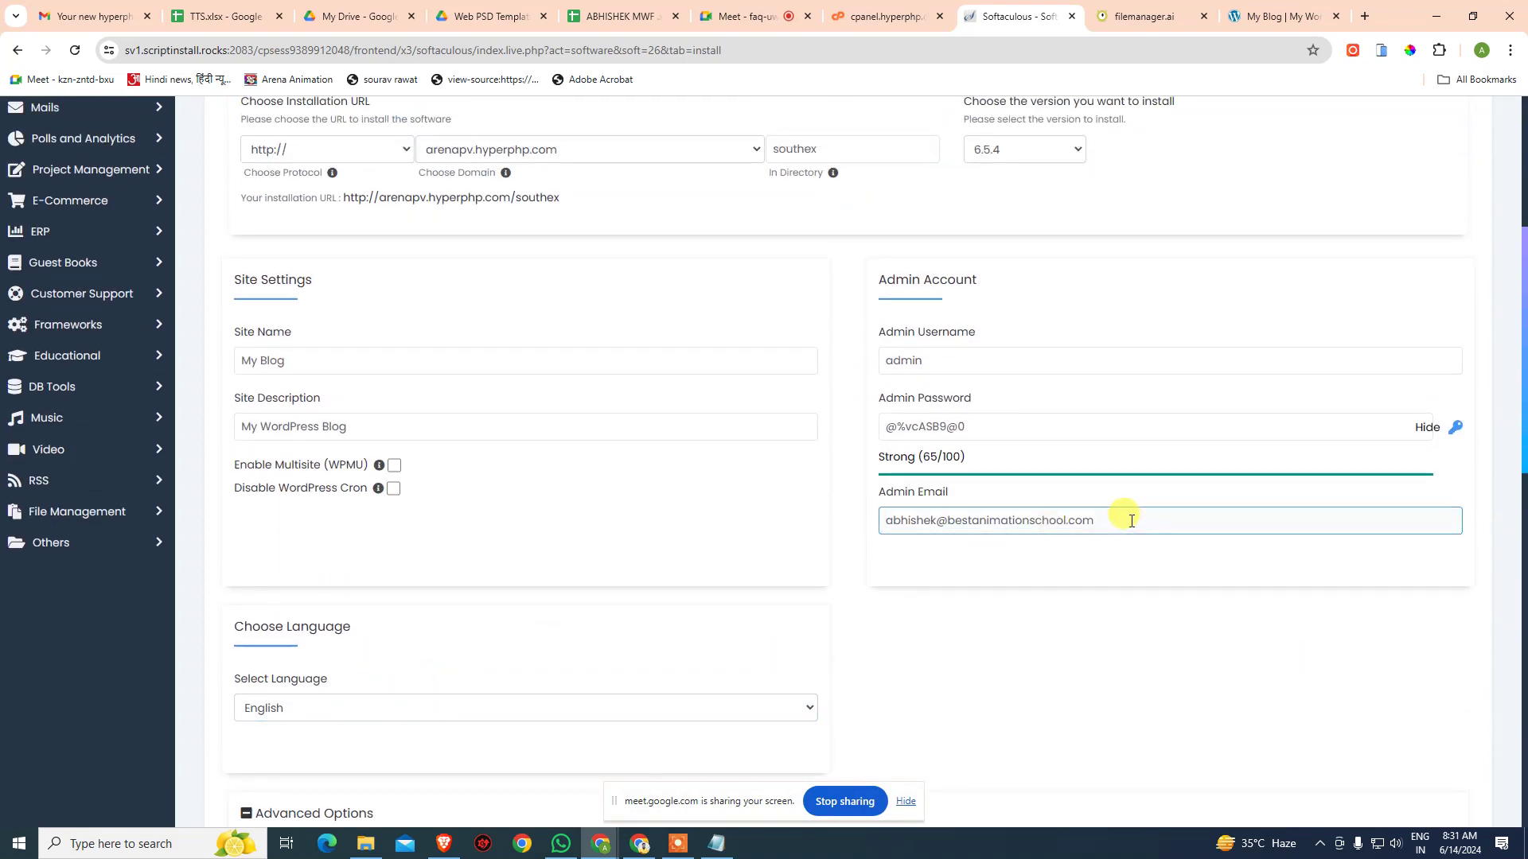
drag(1094, 521, 855, 538)
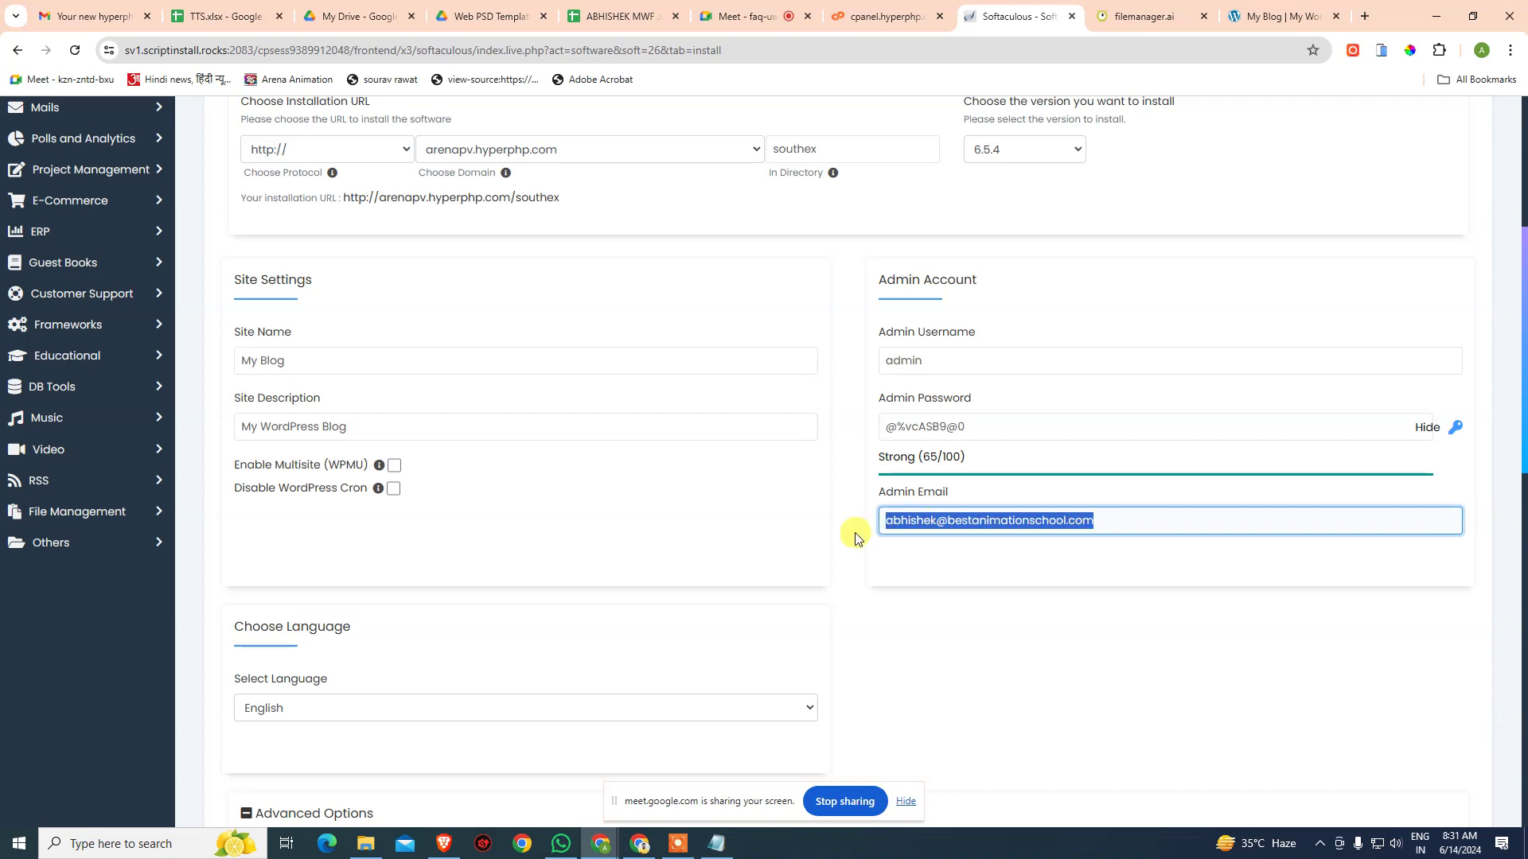
click(937, 530)
drag(937, 523, 1001, 521)
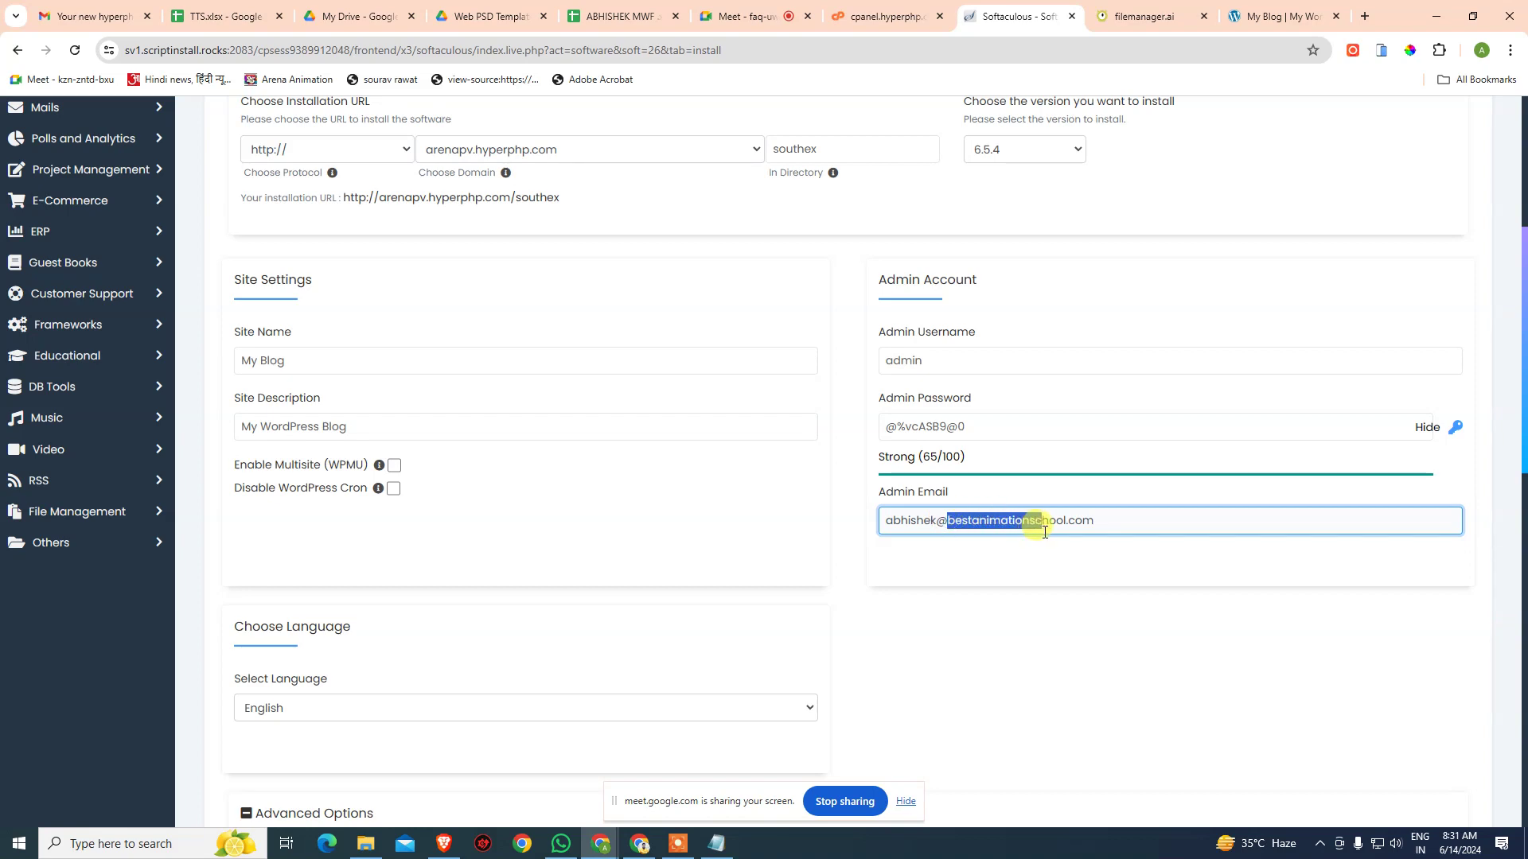
drag(1052, 529, 1091, 522)
click(1108, 563)
scroll(1194, 661, down, 5)
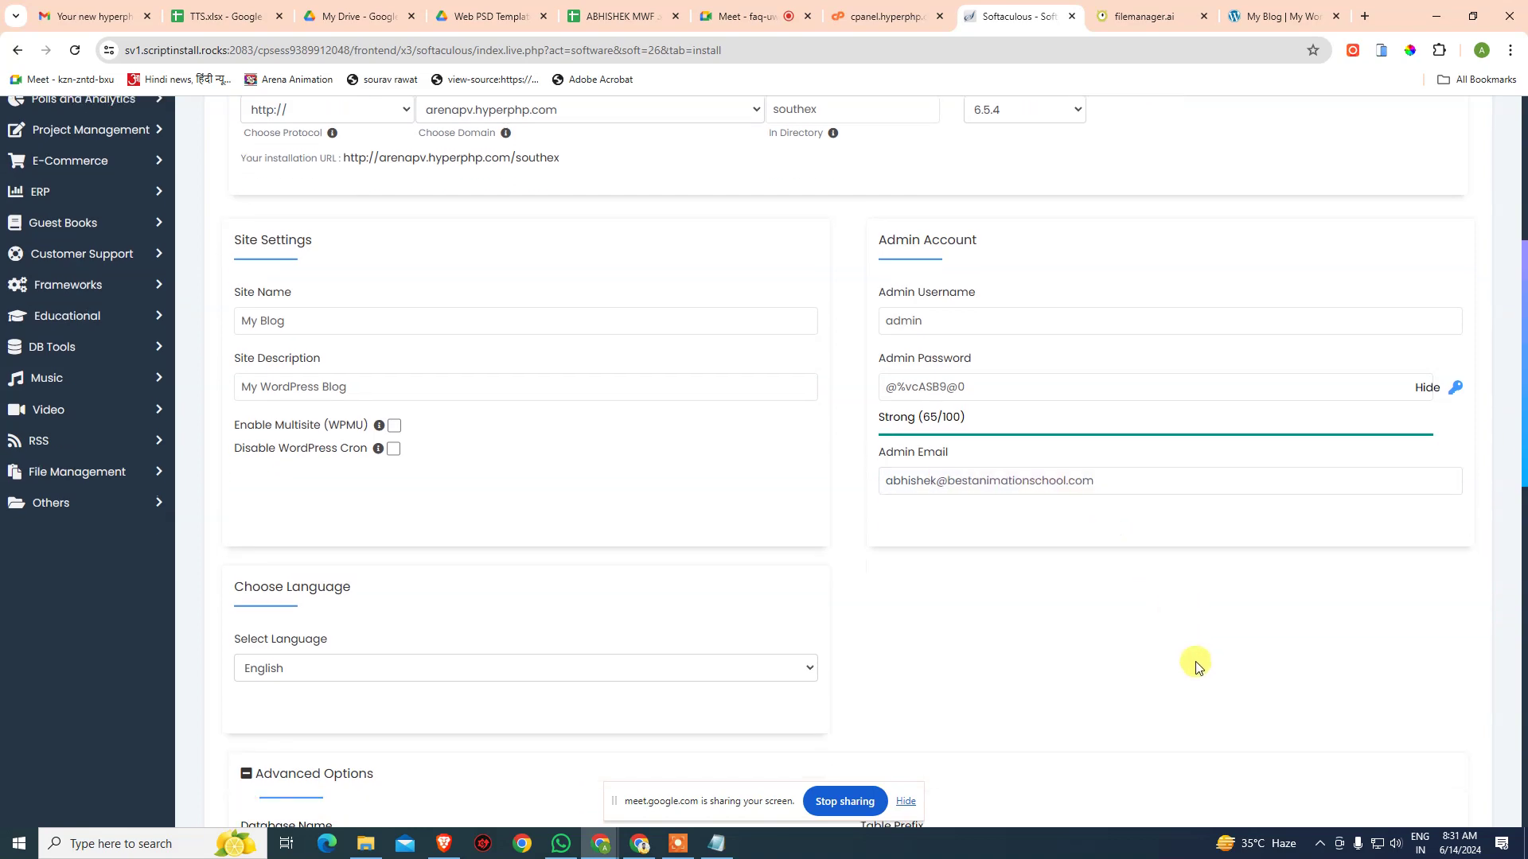
scroll(1196, 665, down, 8)
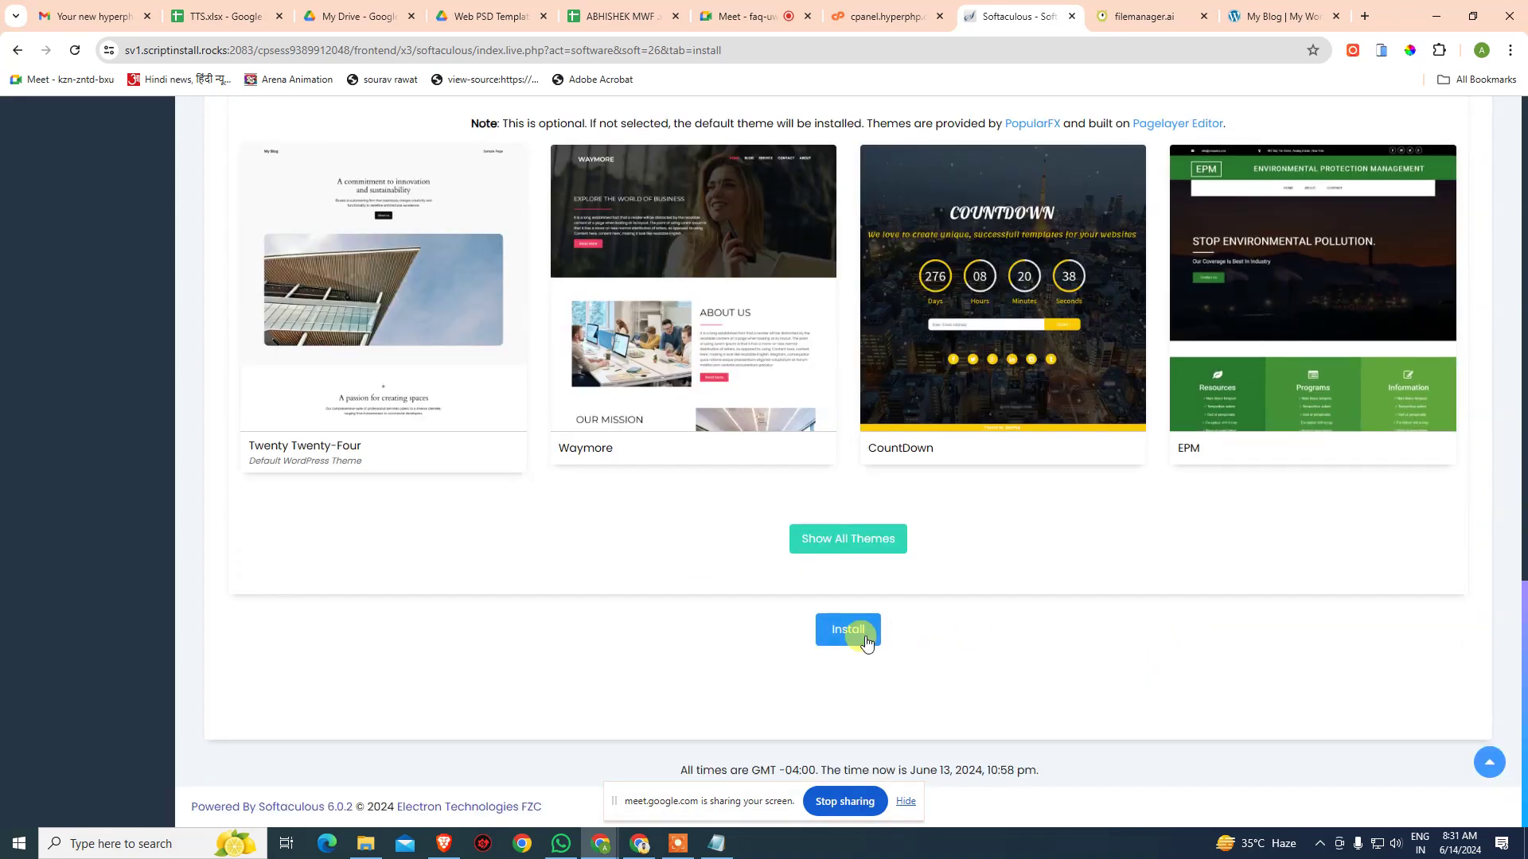
- Start the WordPress install and dismiss the connection lost warning when it stalls
click(866, 641)
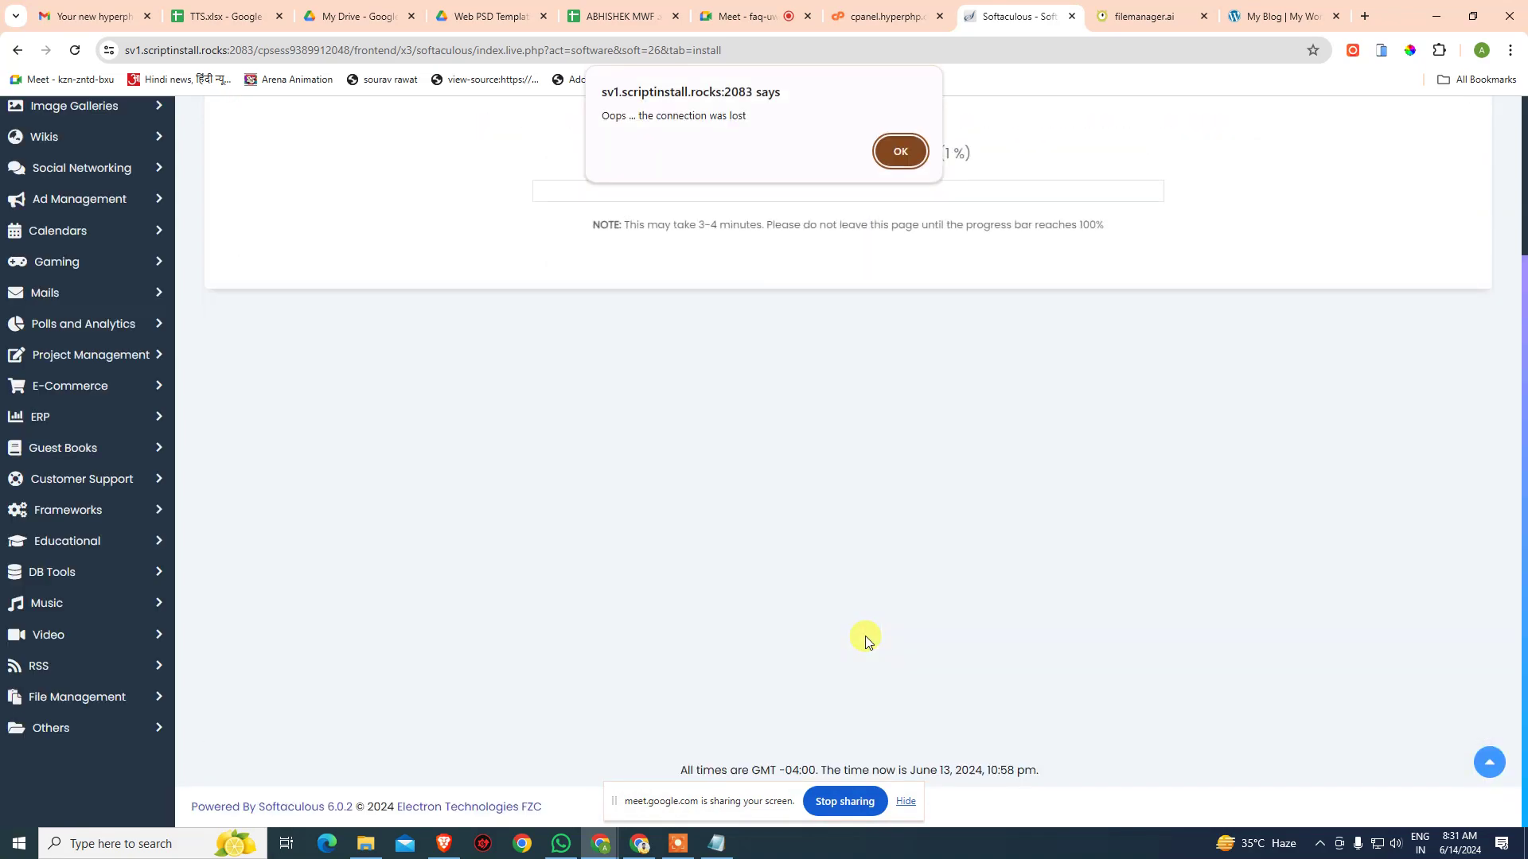
click(902, 153)
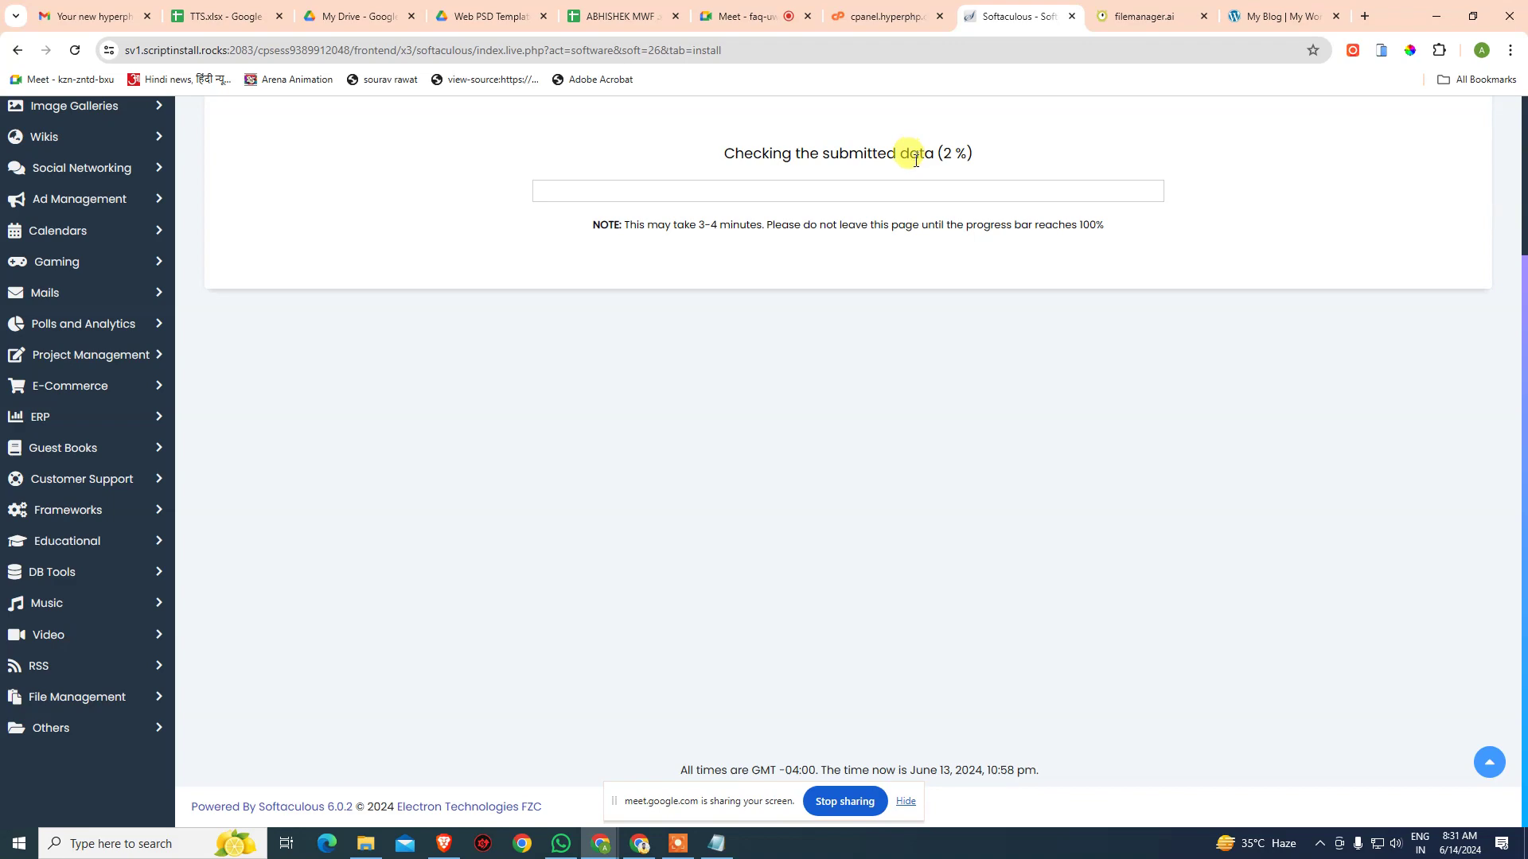
click(777, 16)
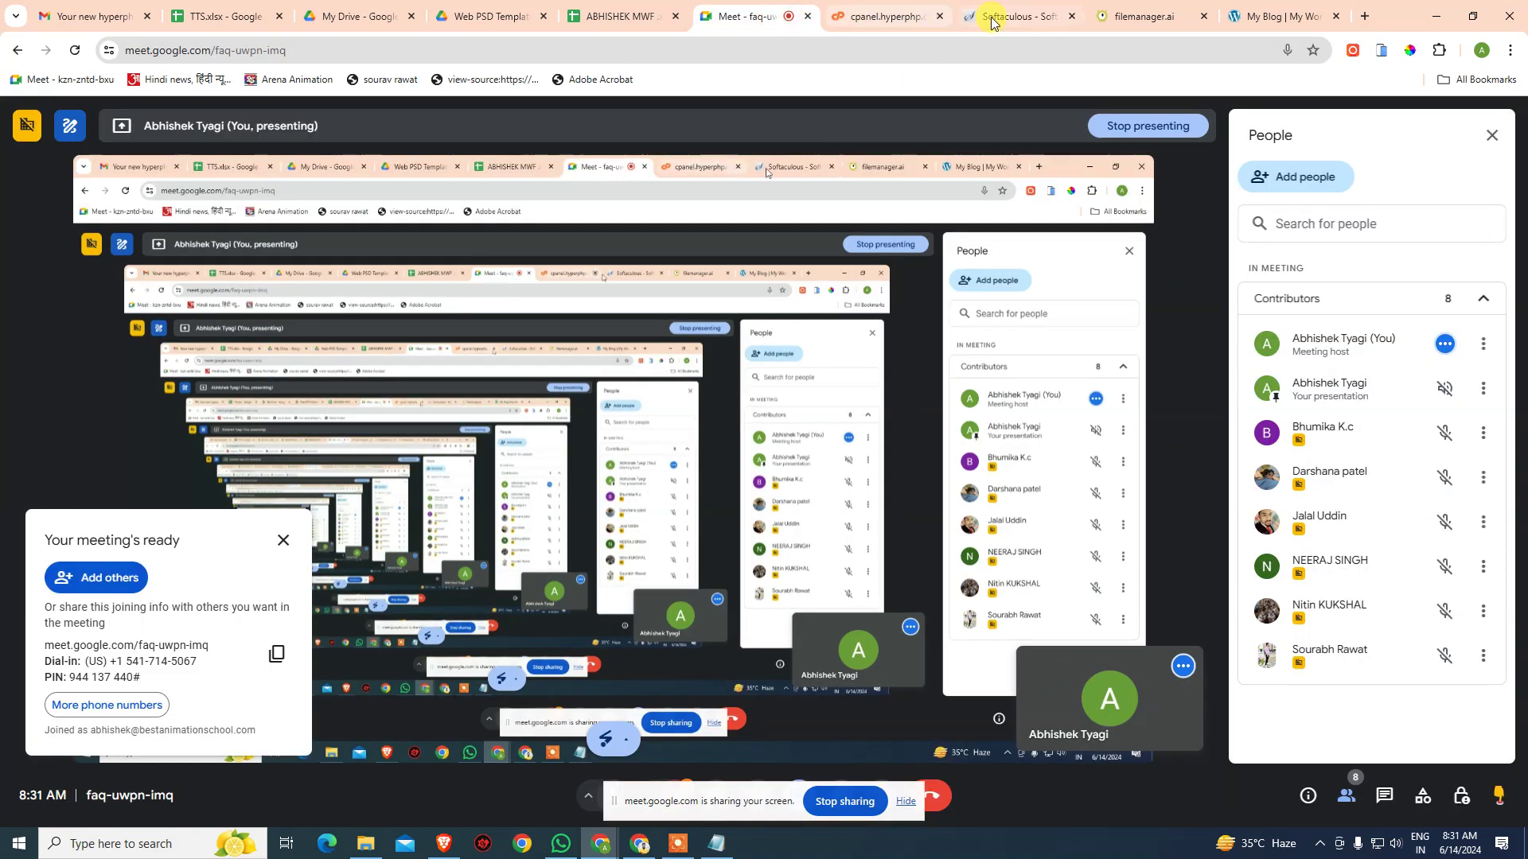
click(989, 17)
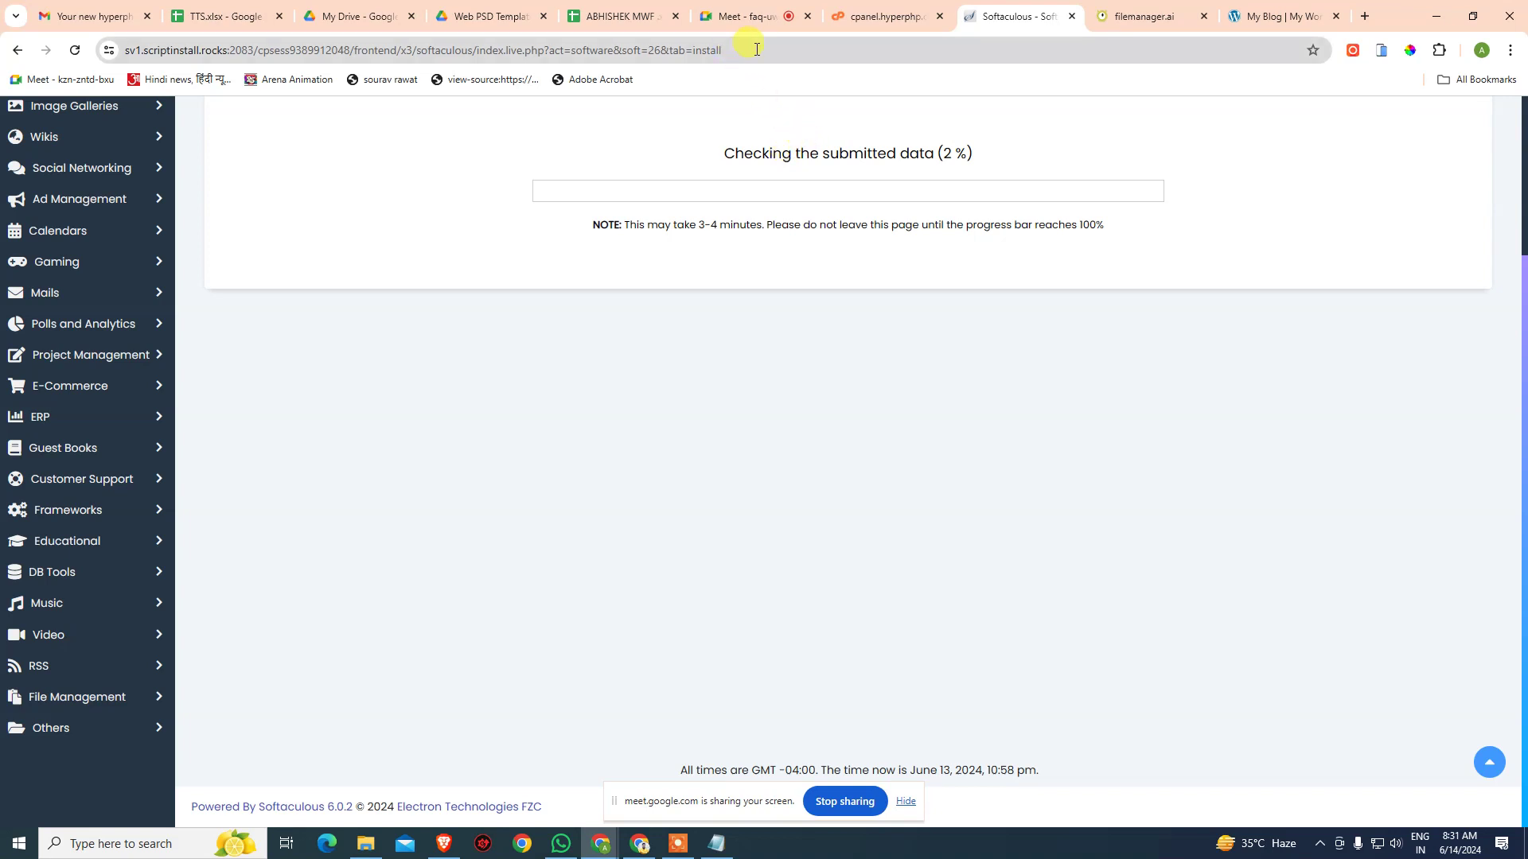
- Reload the control panel and stalled installer, close the expired login tab, and return to VistaPanel
click(879, 16)
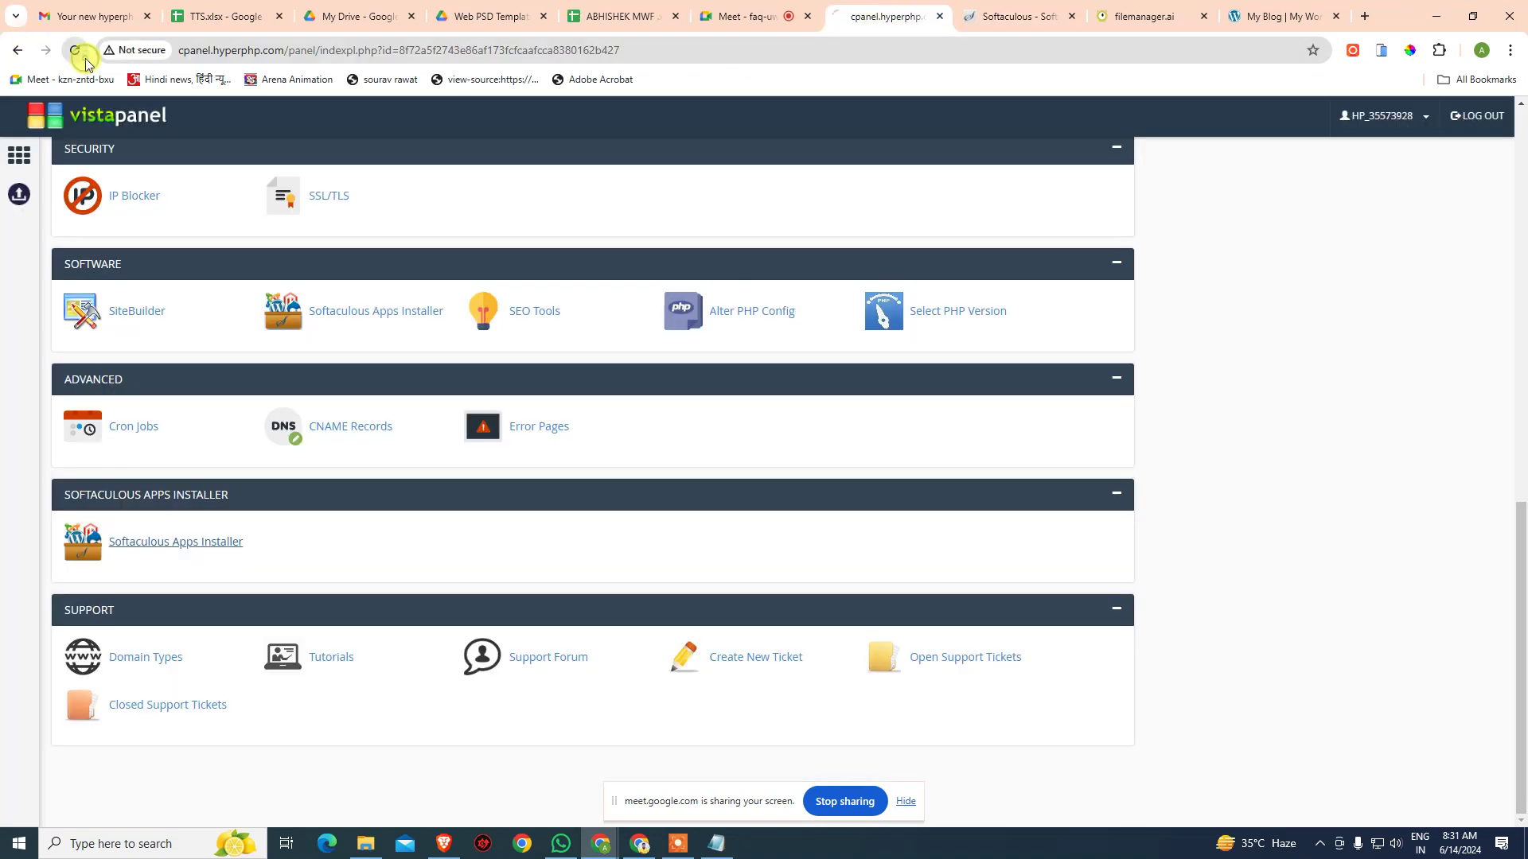
click(83, 56)
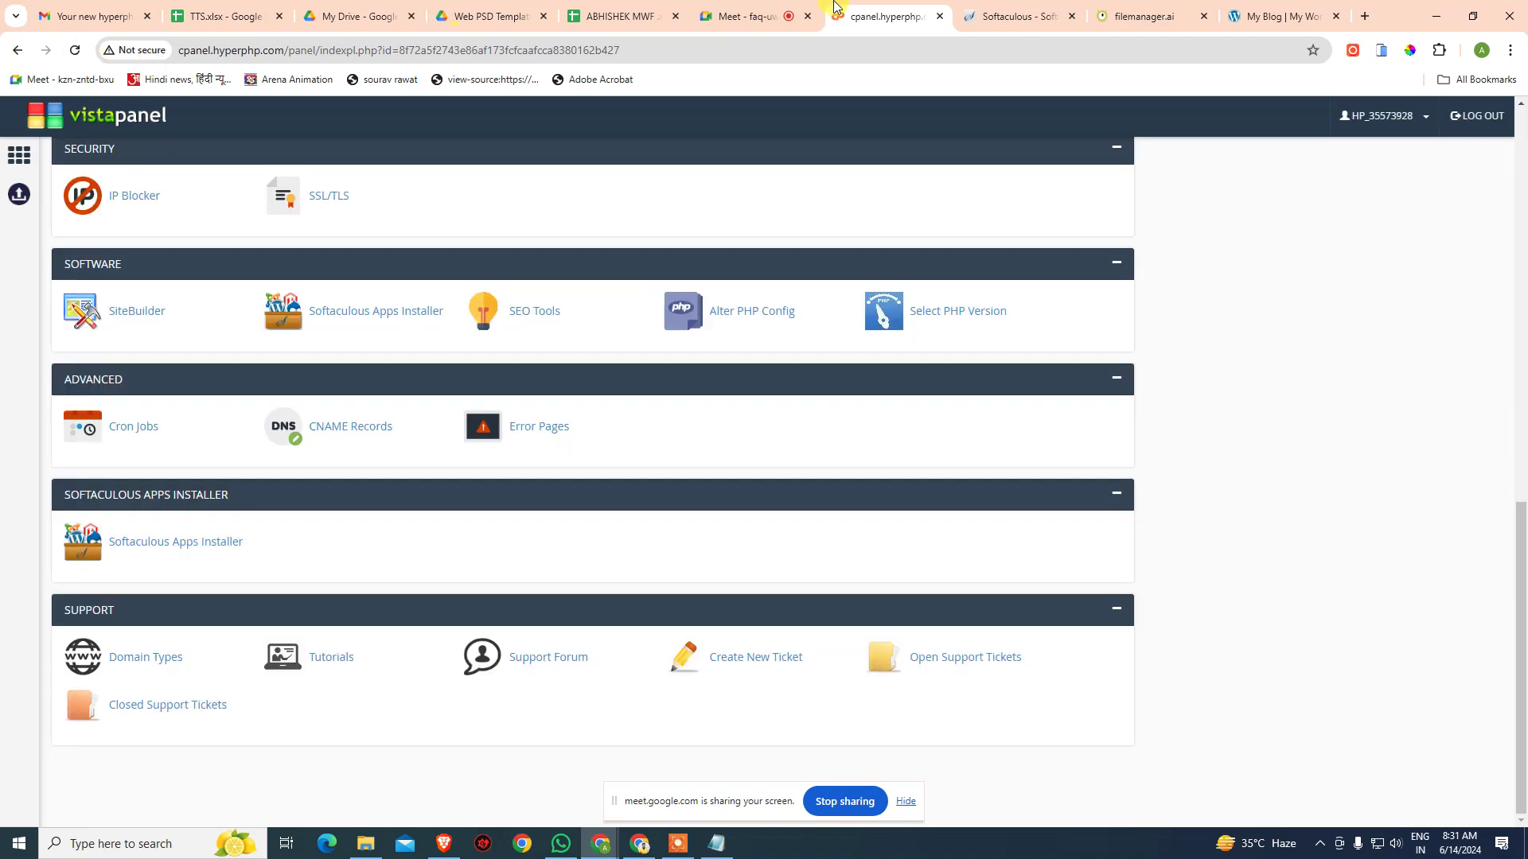
click(1025, 22)
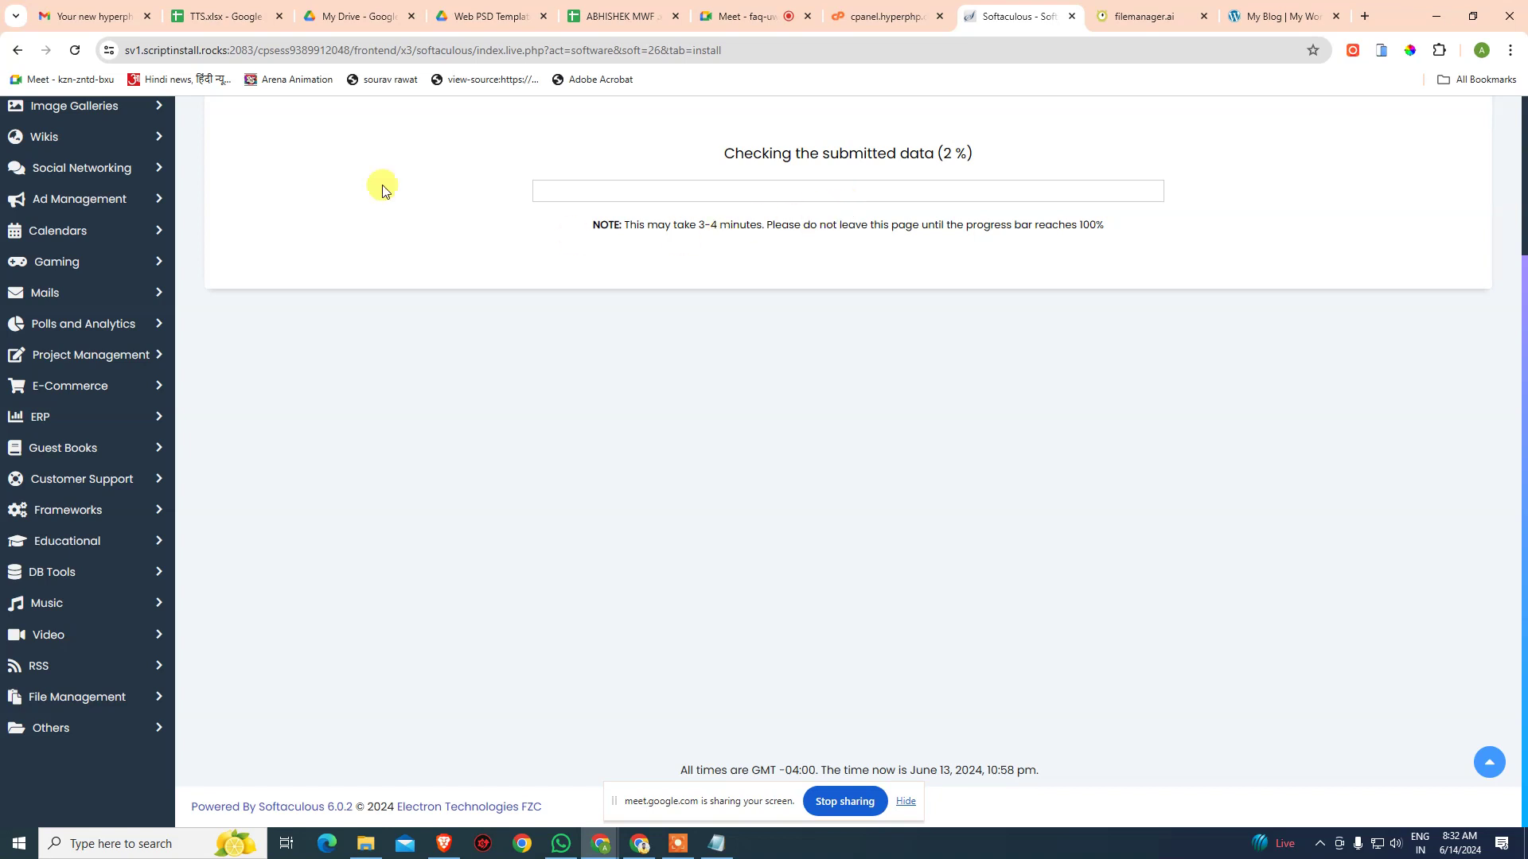
click(80, 51)
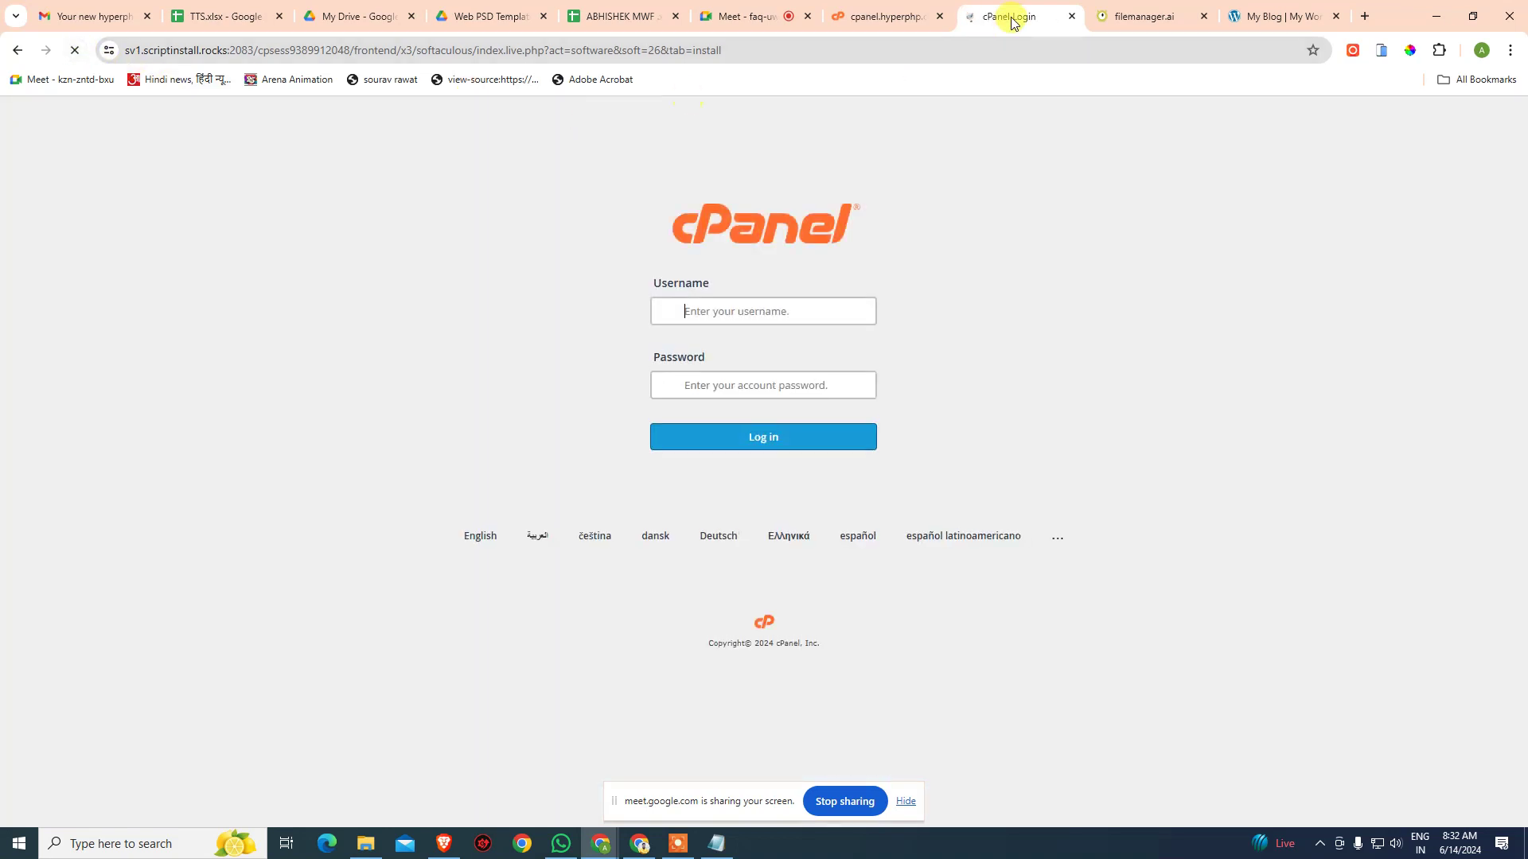
click(1071, 16)
click(951, 16)
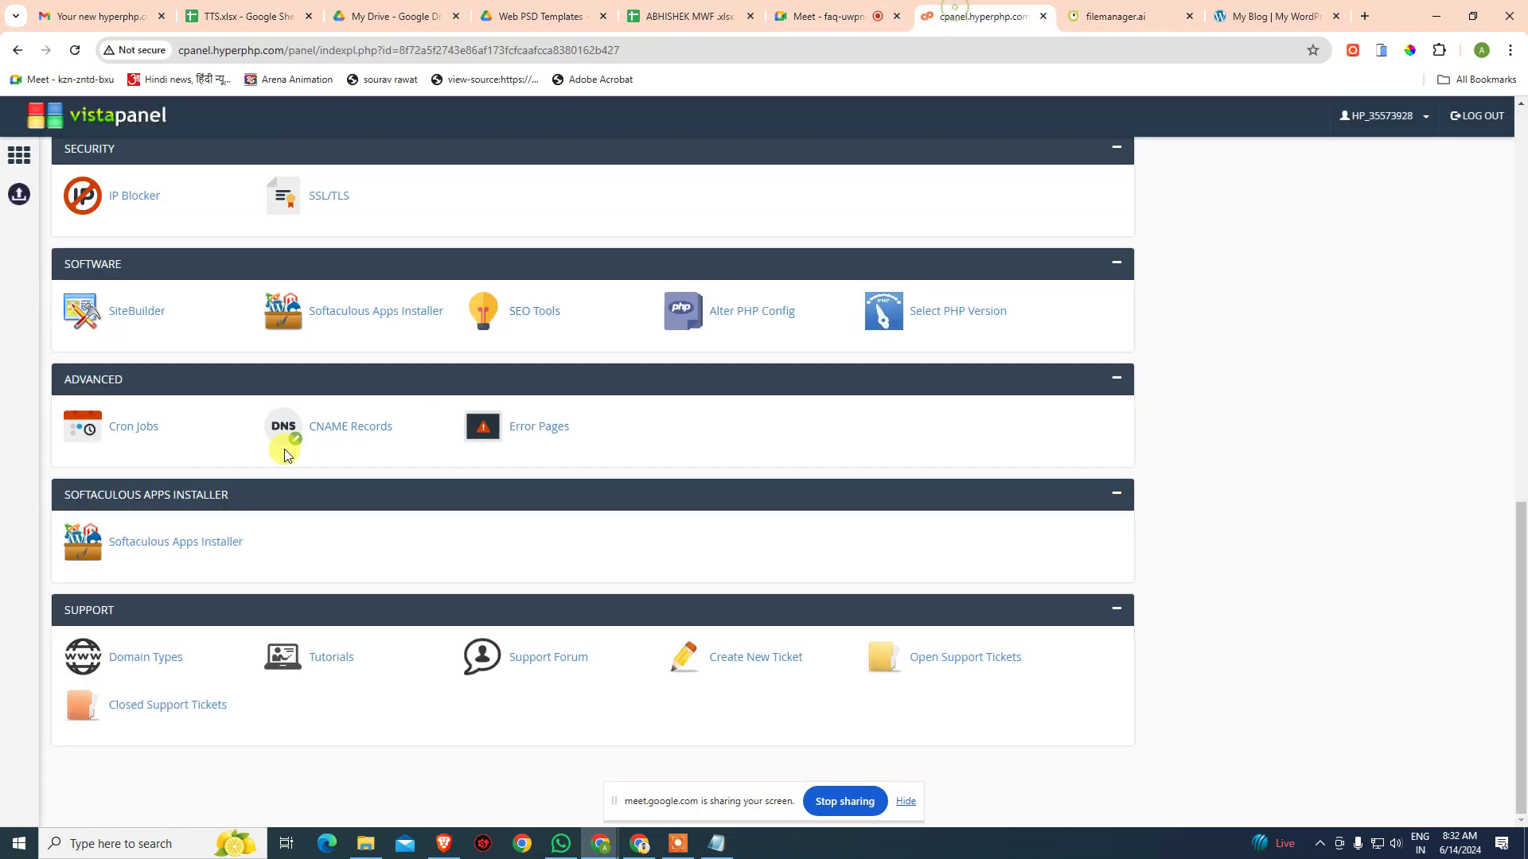
- Start a new WordPress install in Softaculous with the directory set to southex
click(125, 551)
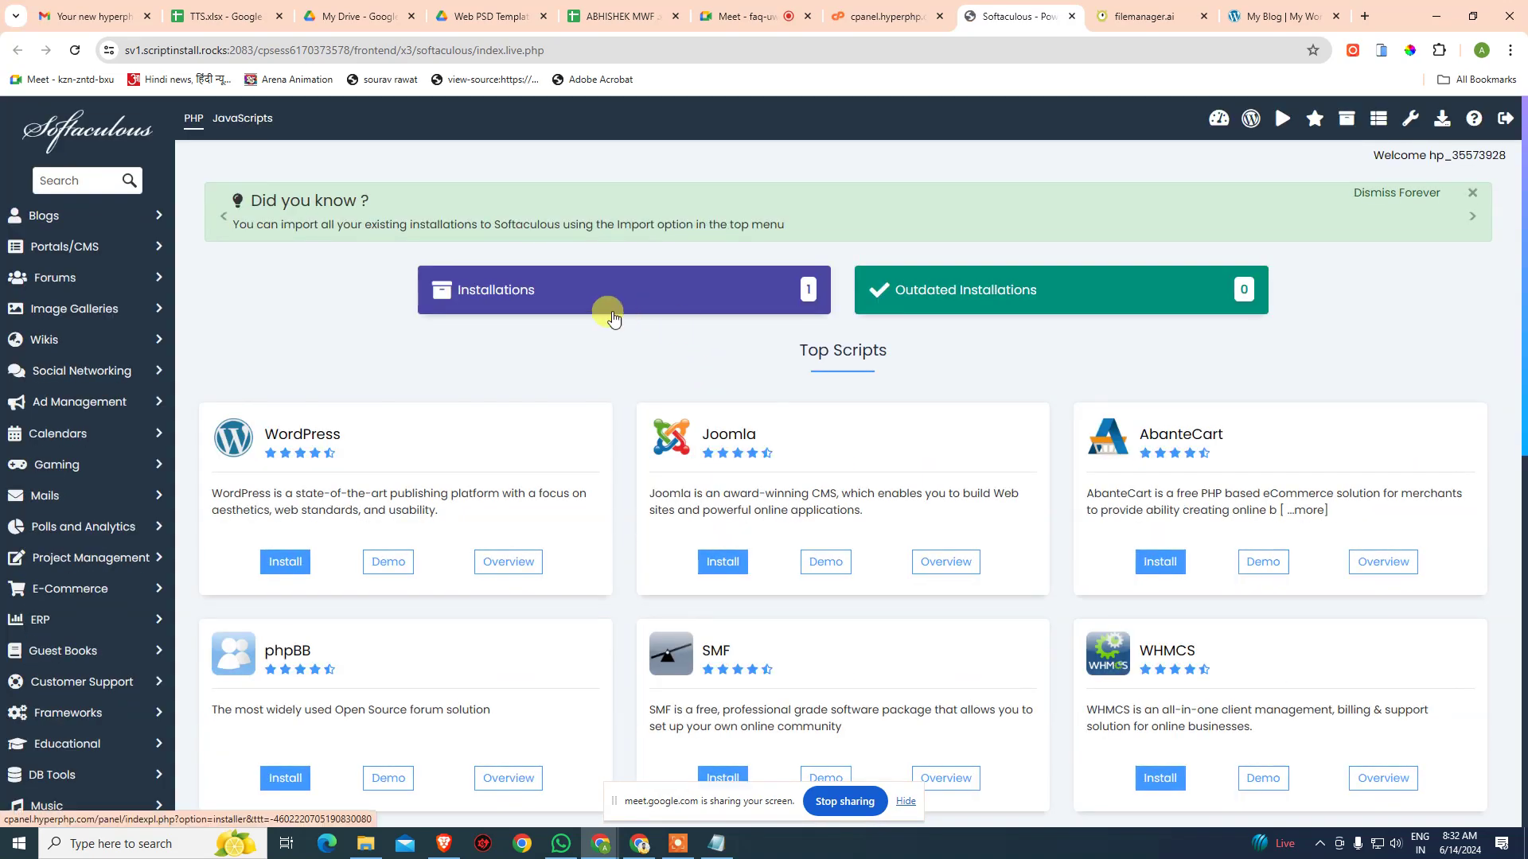
click(285, 562)
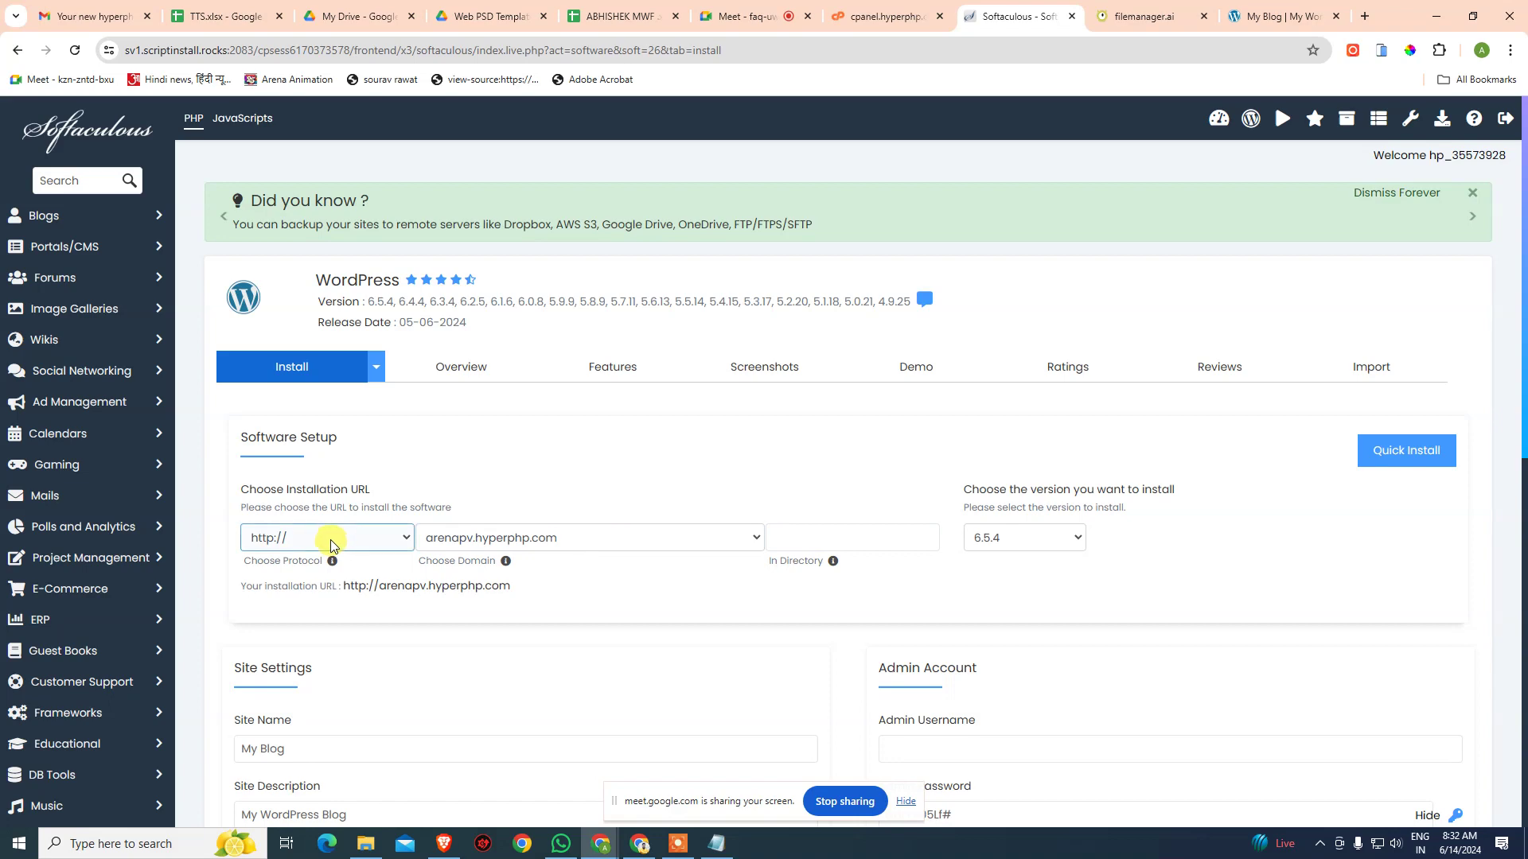
click(827, 541)
click(864, 633)
scroll(948, 648, down, 3)
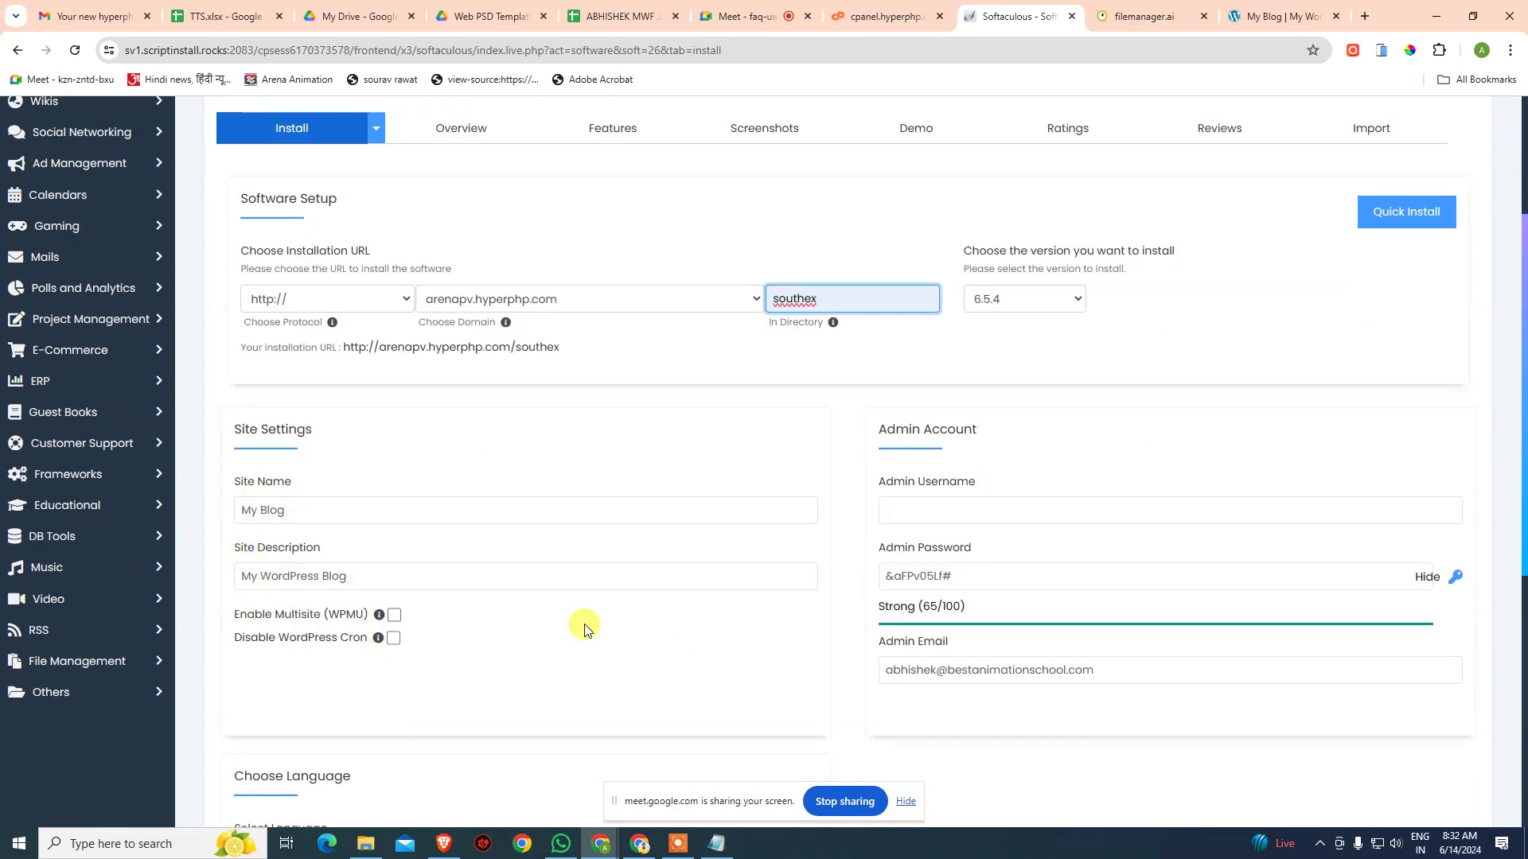
- Enter admin as the username and replace the password with the saved one from clipboard history
click(989, 514)
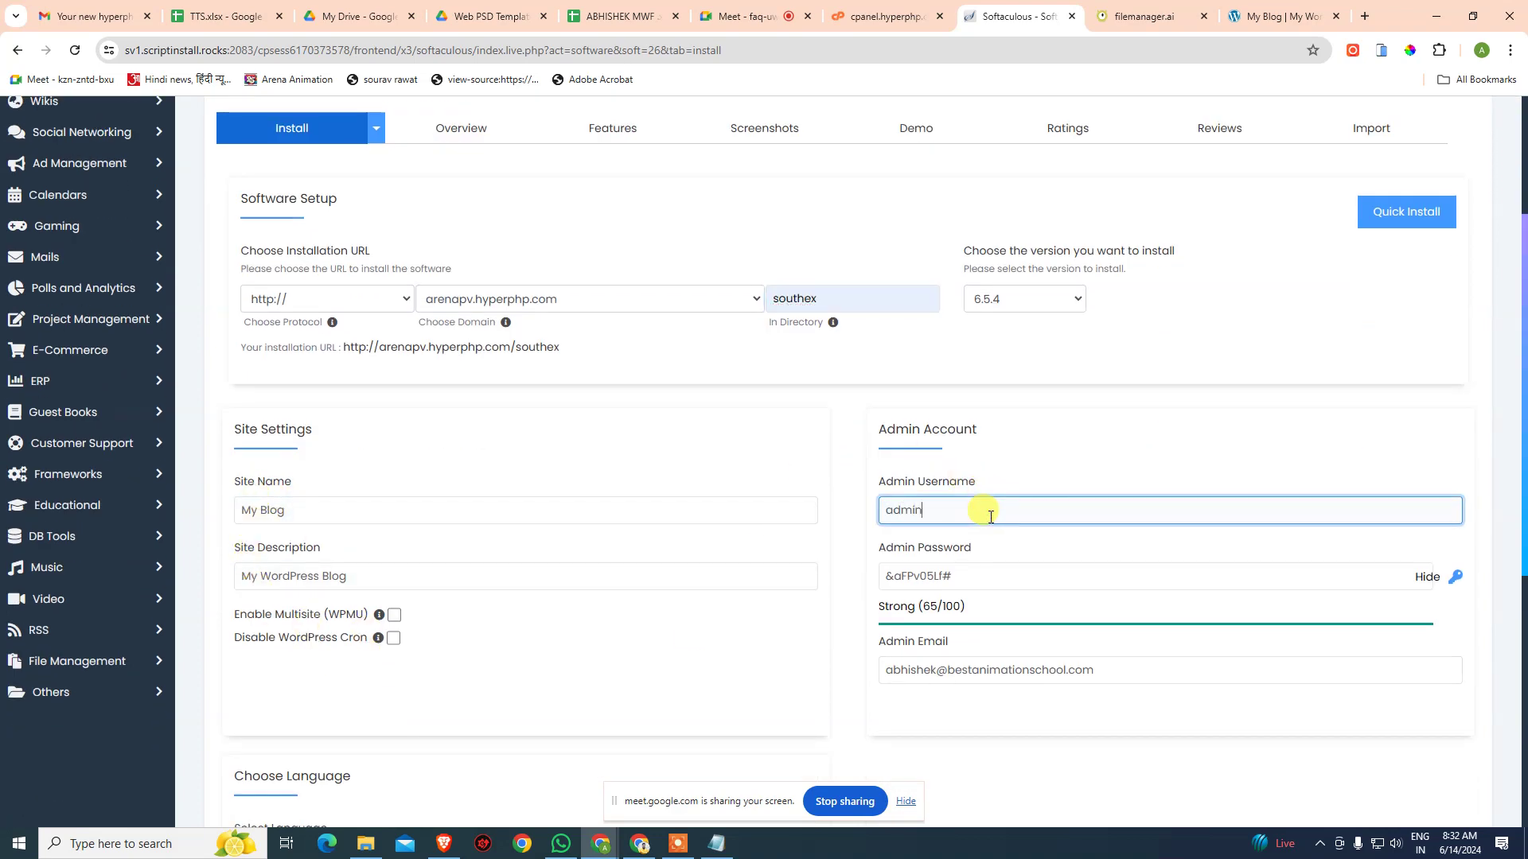
drag(953, 576, 886, 581)
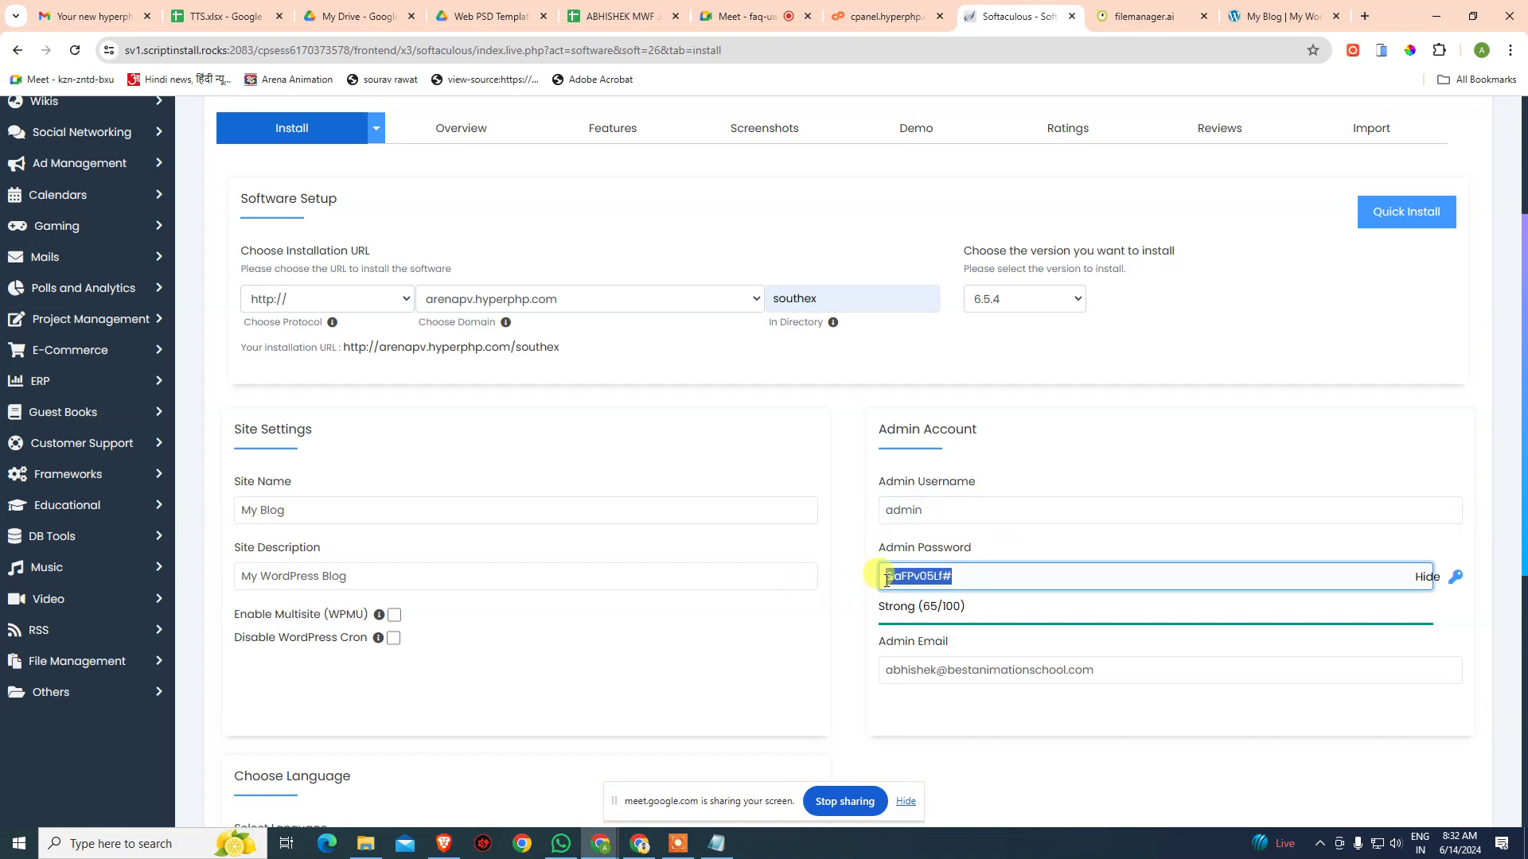
key(super+v)
click(981, 313)
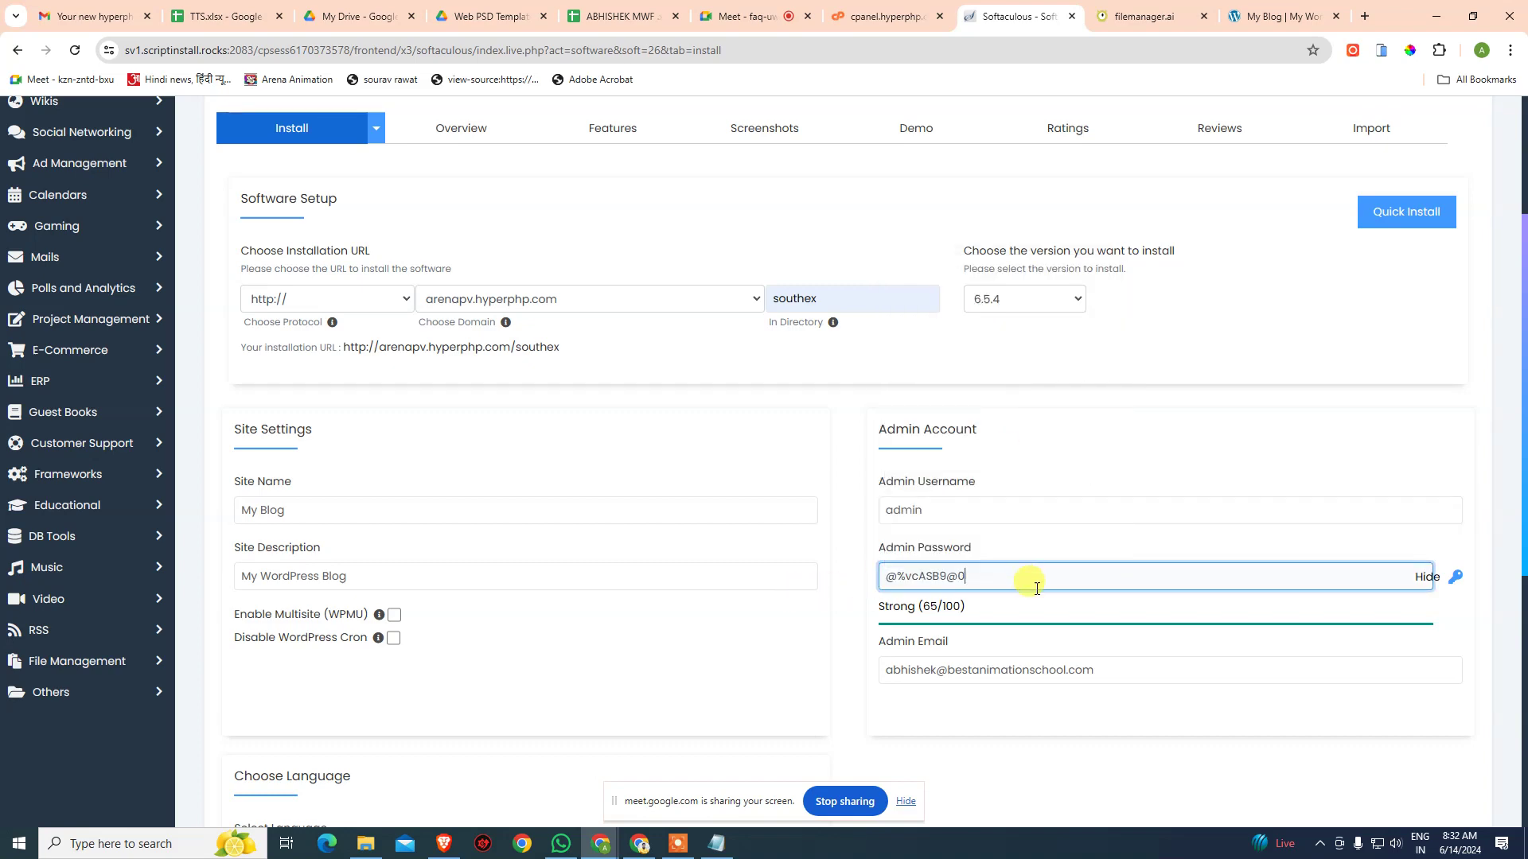
click(959, 712)
scroll(965, 713, down, 4)
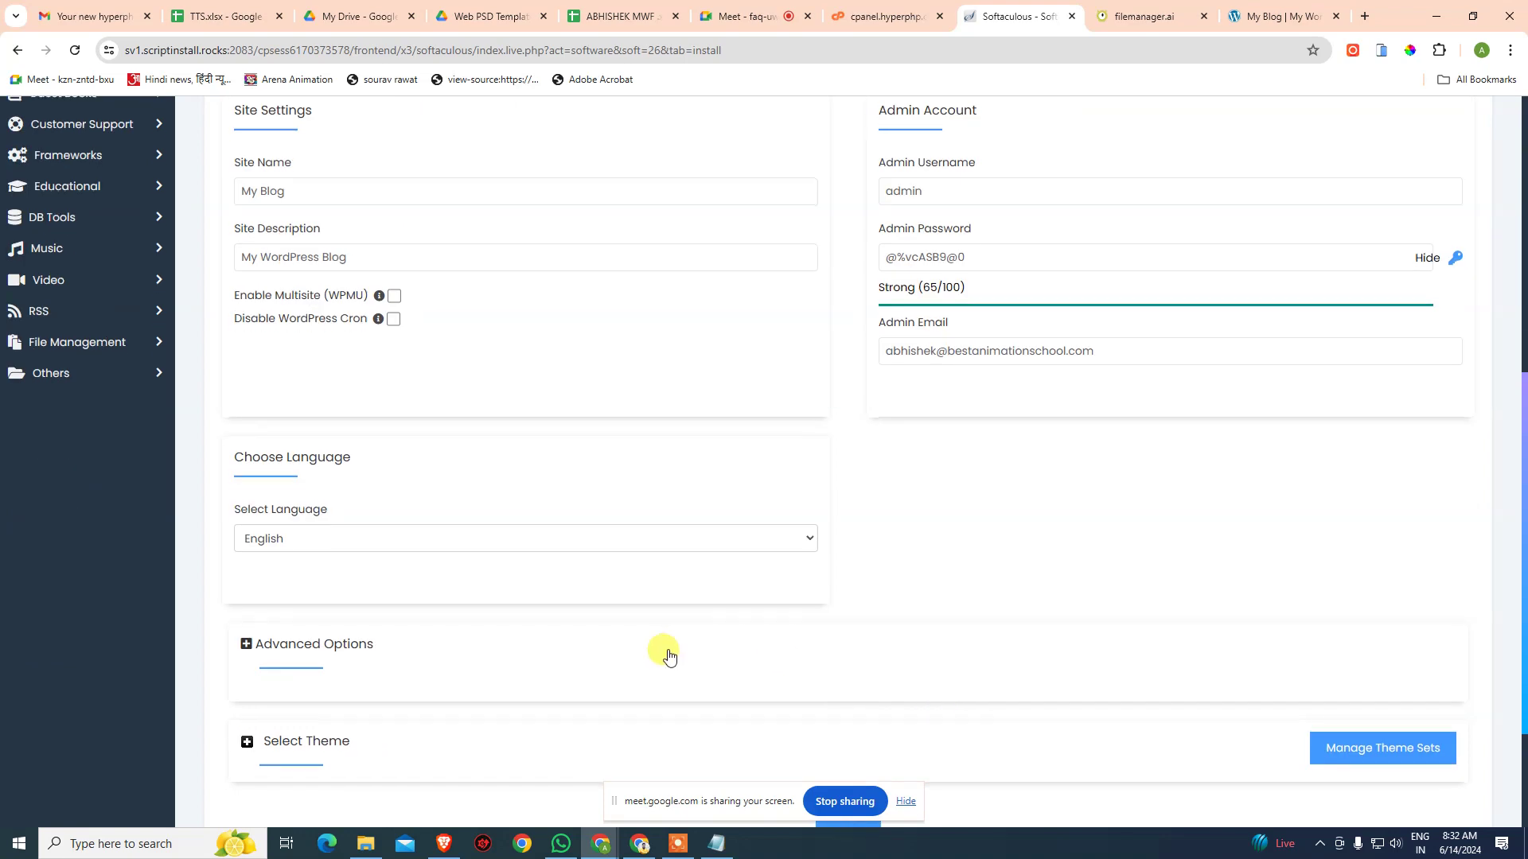
scroll(669, 654, down, 1)
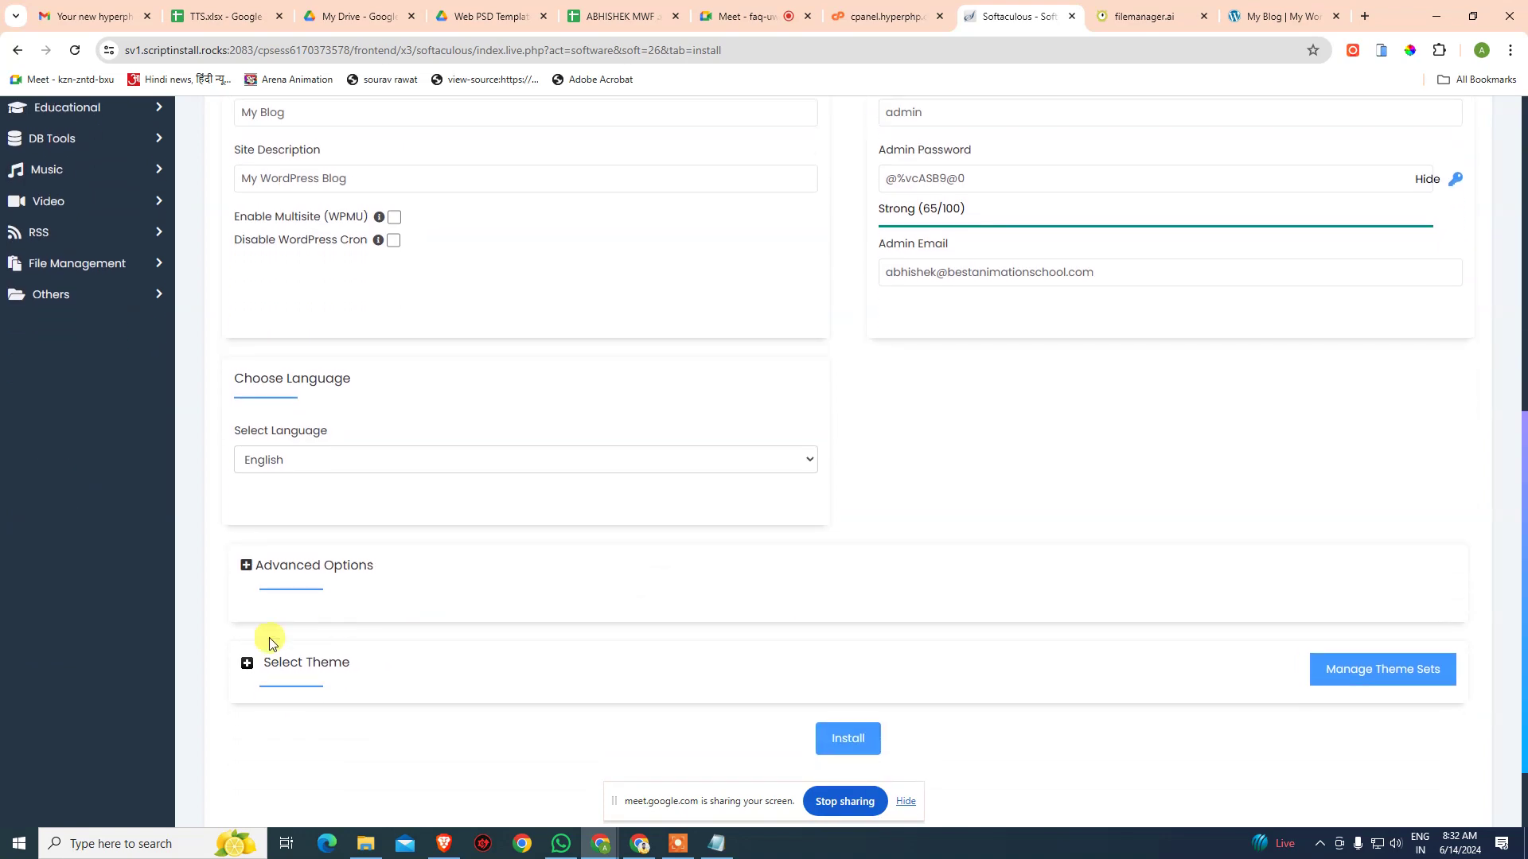
- Run the install into southex, preview the new site, then open its Administrative URL dashboard
click(848, 740)
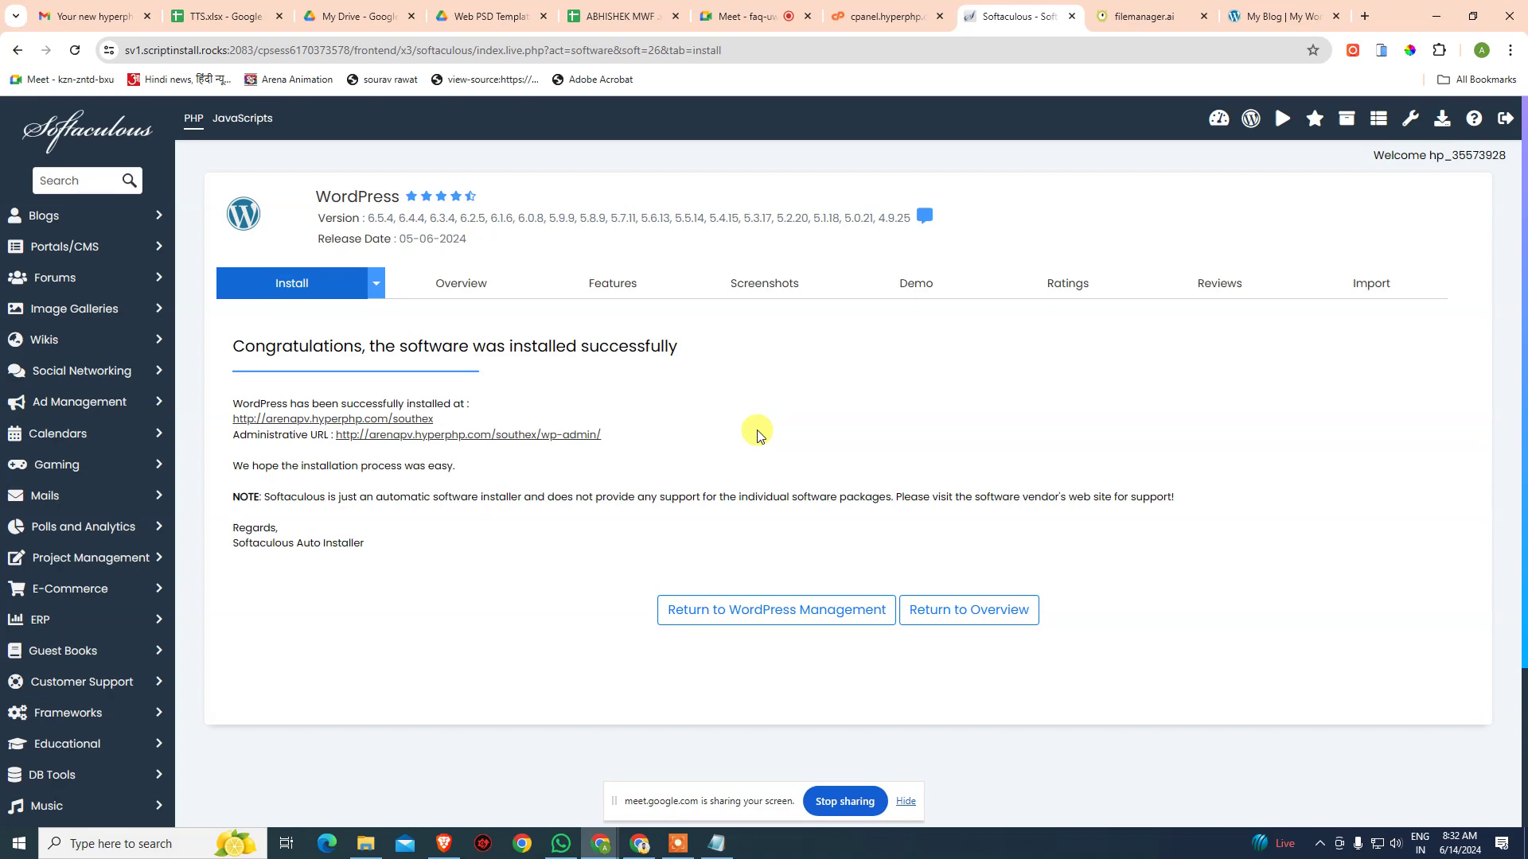
click(1286, 17)
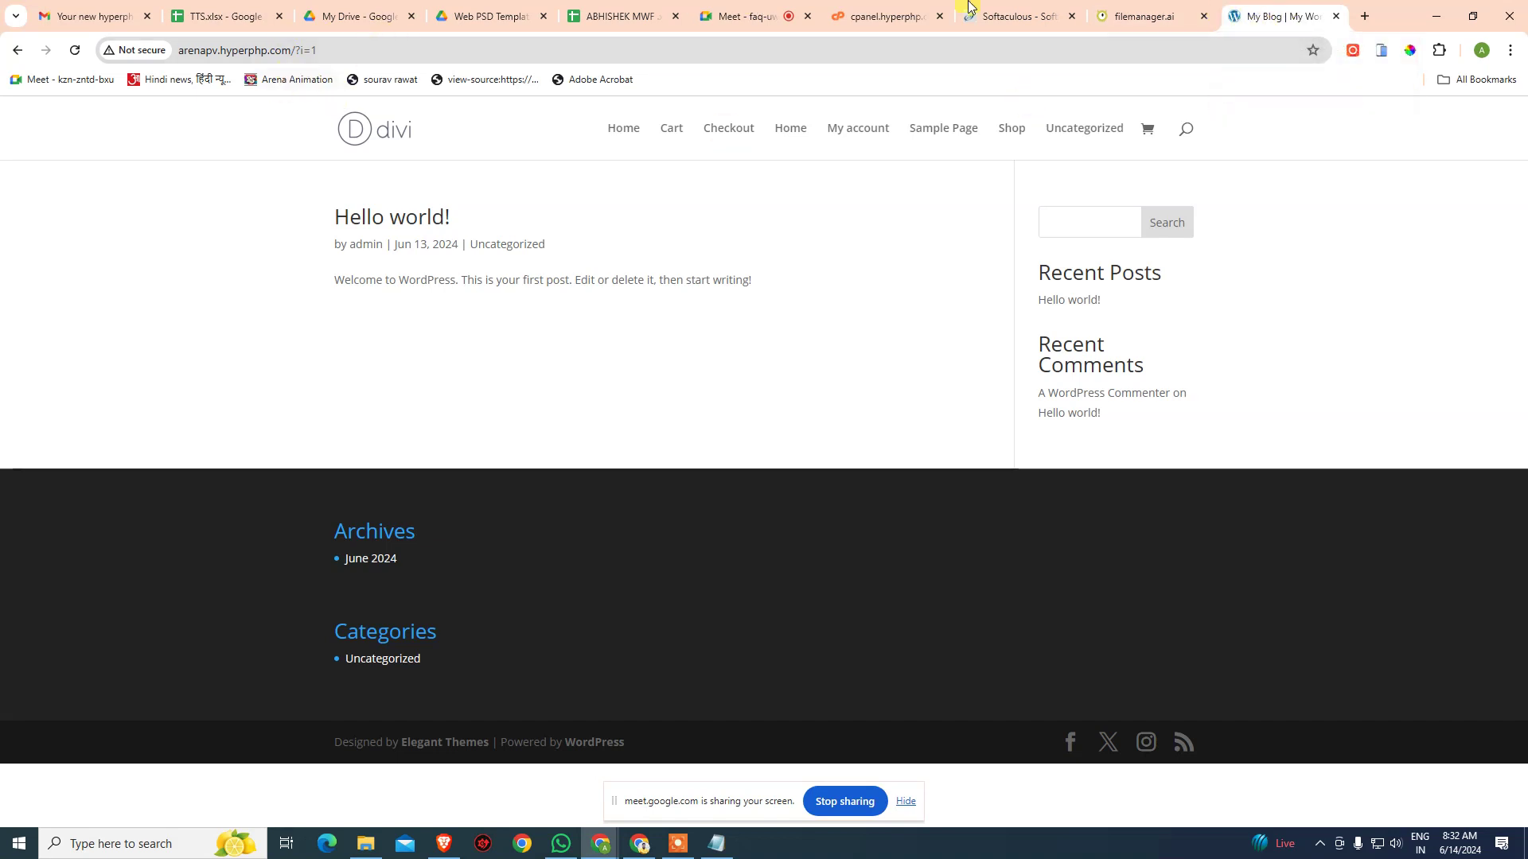
click(1027, 7)
click(402, 420)
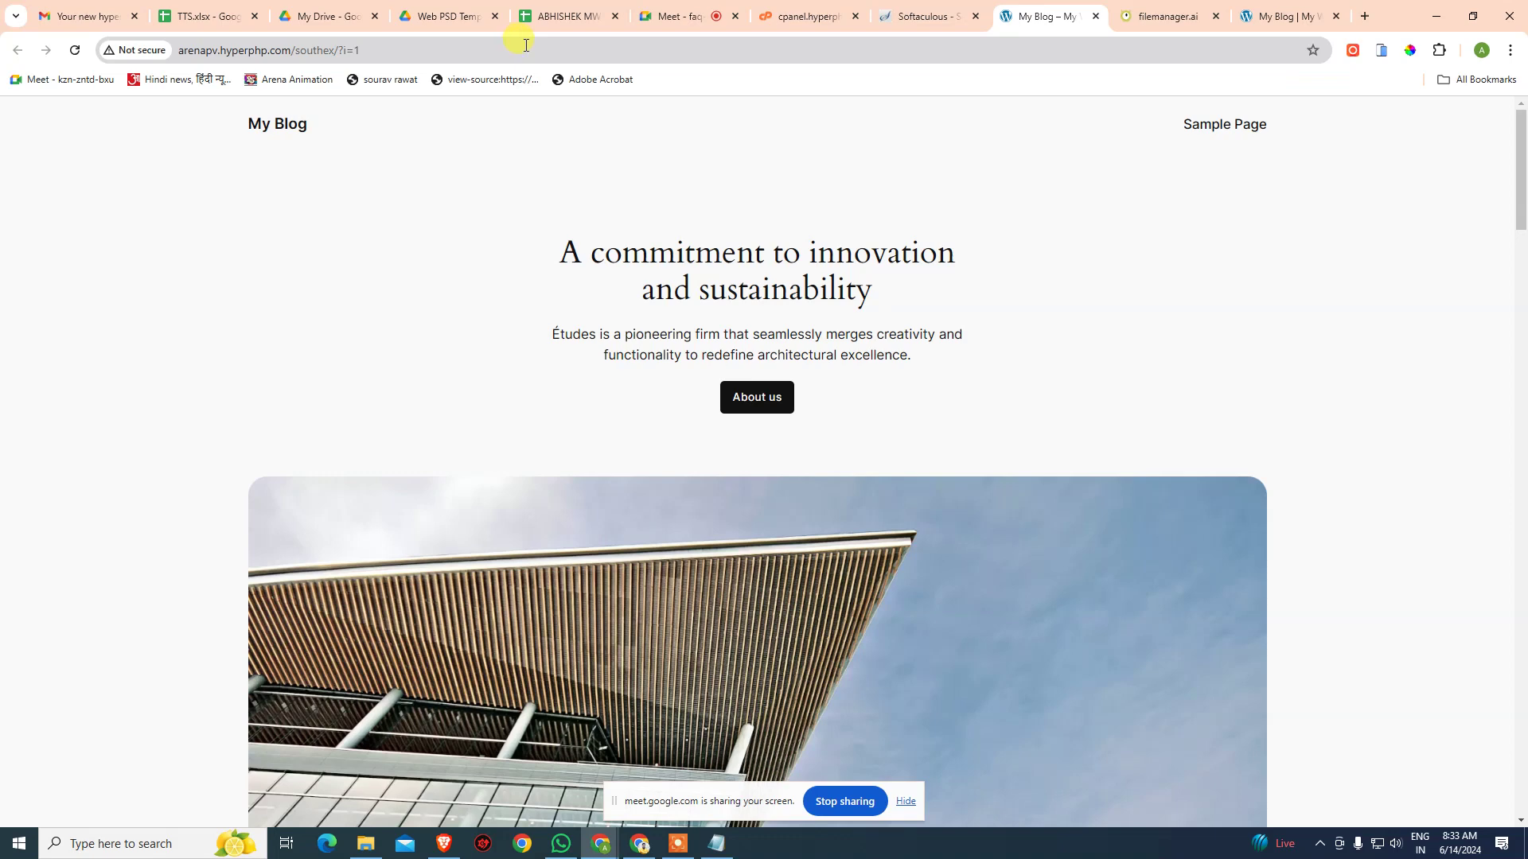
click(923, 14)
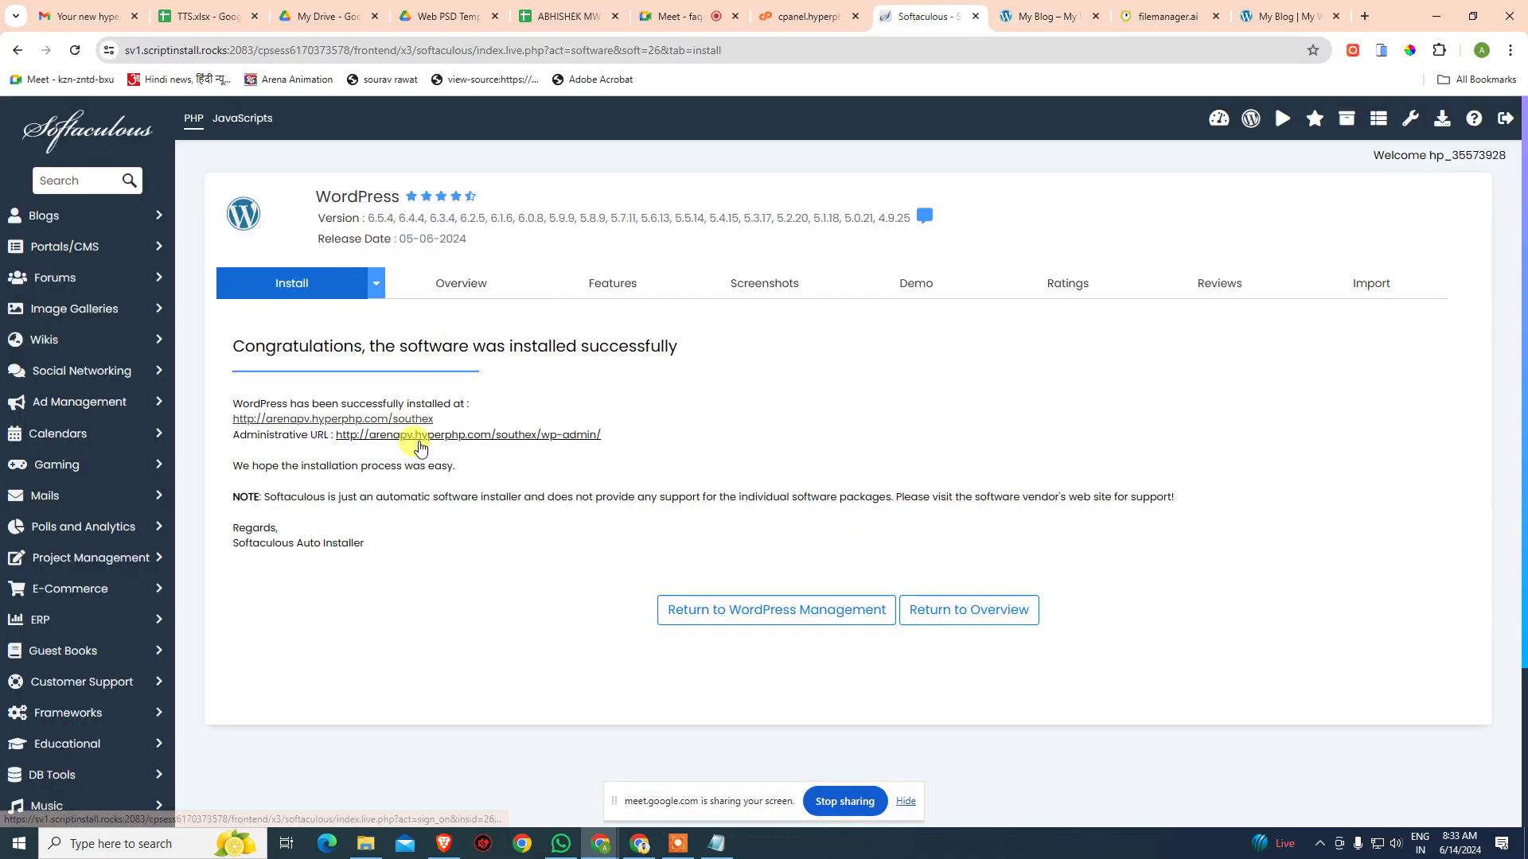
click(419, 436)
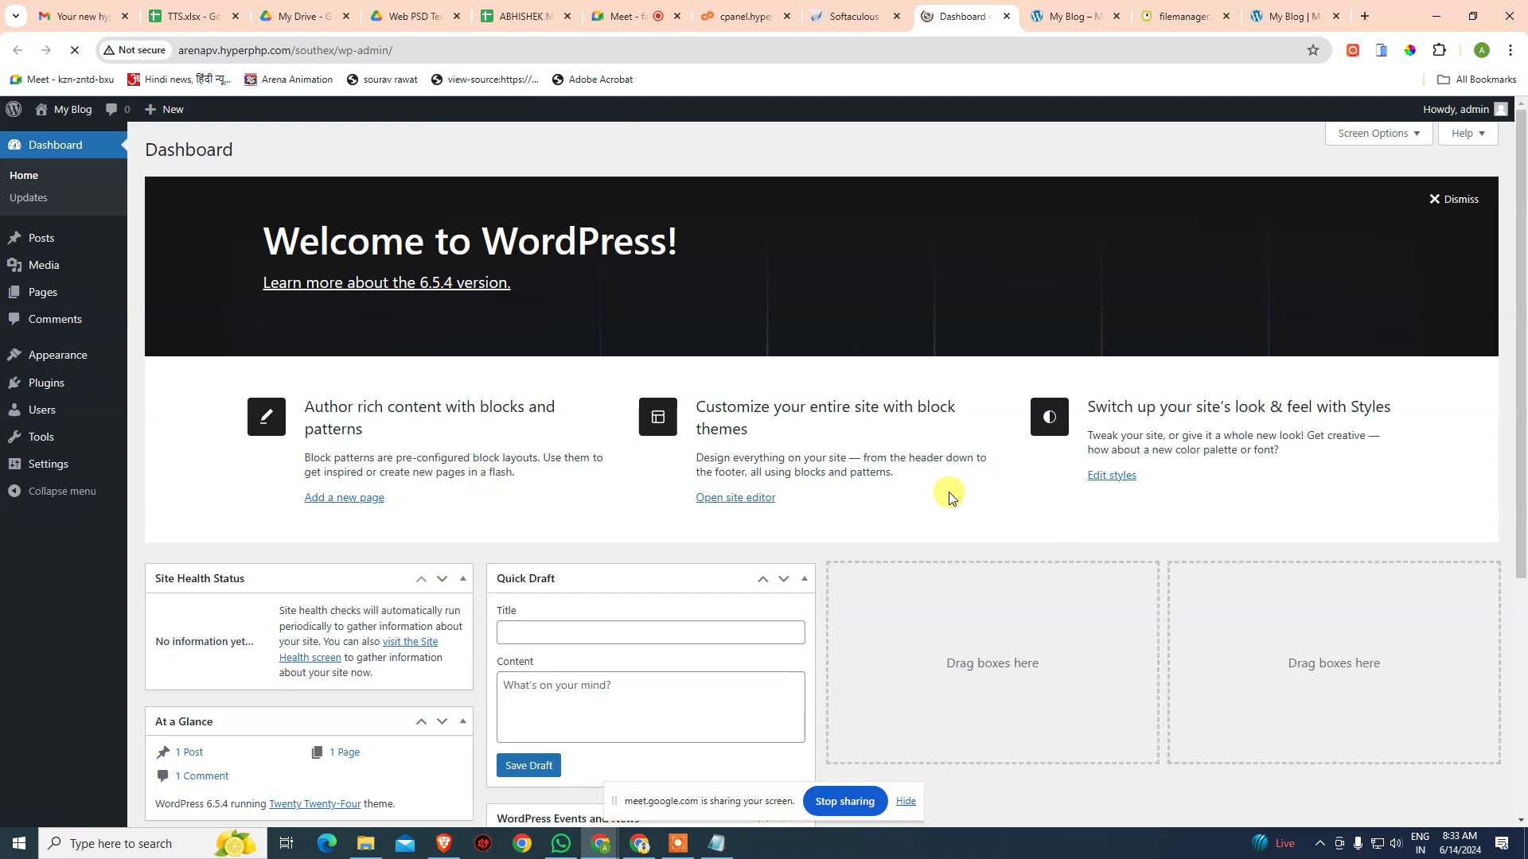
click(610, 10)
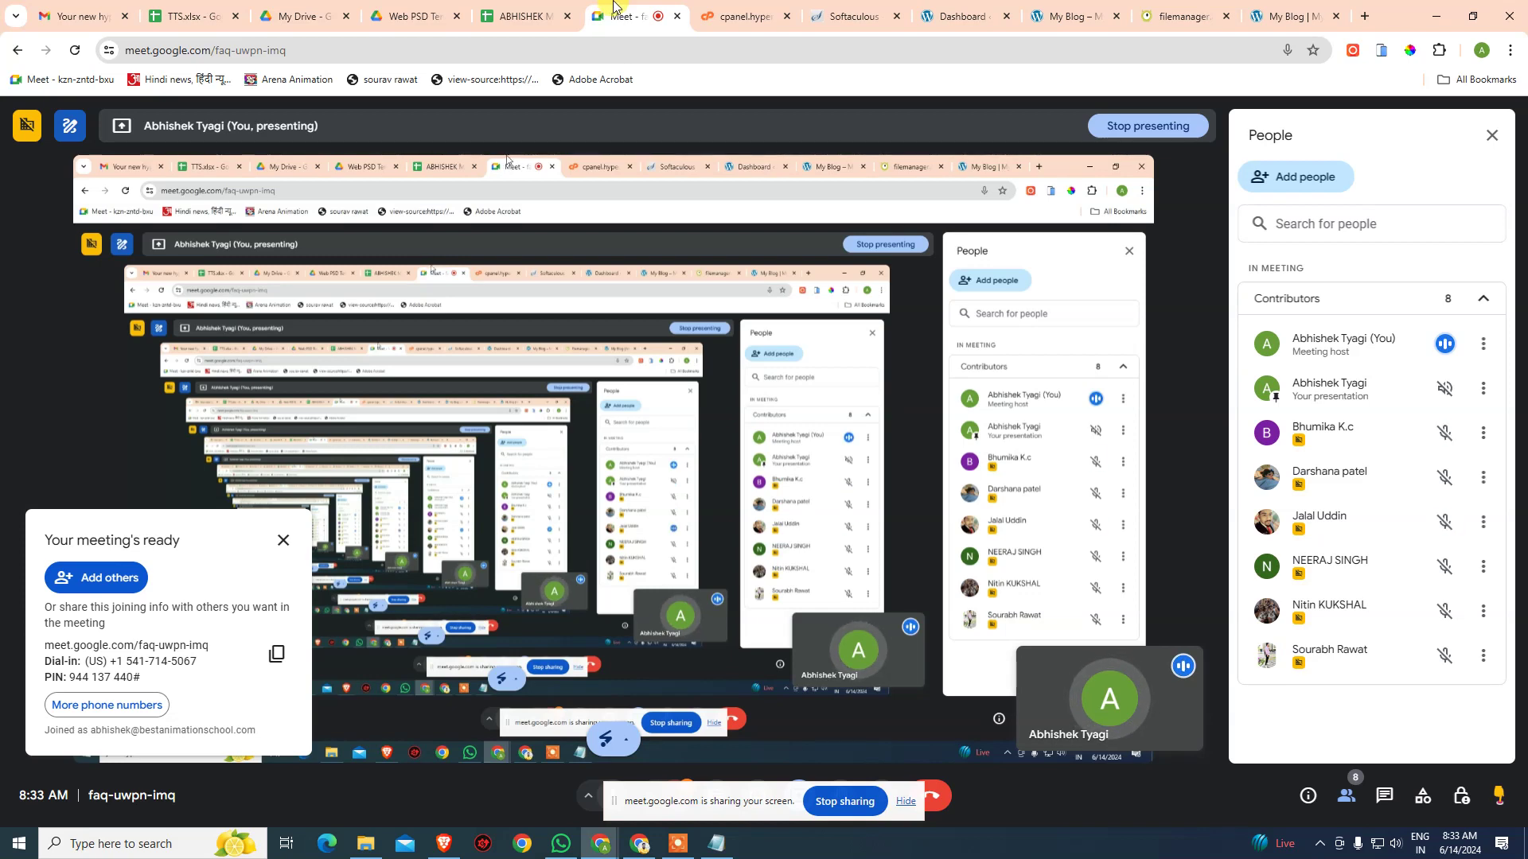
click(963, 12)
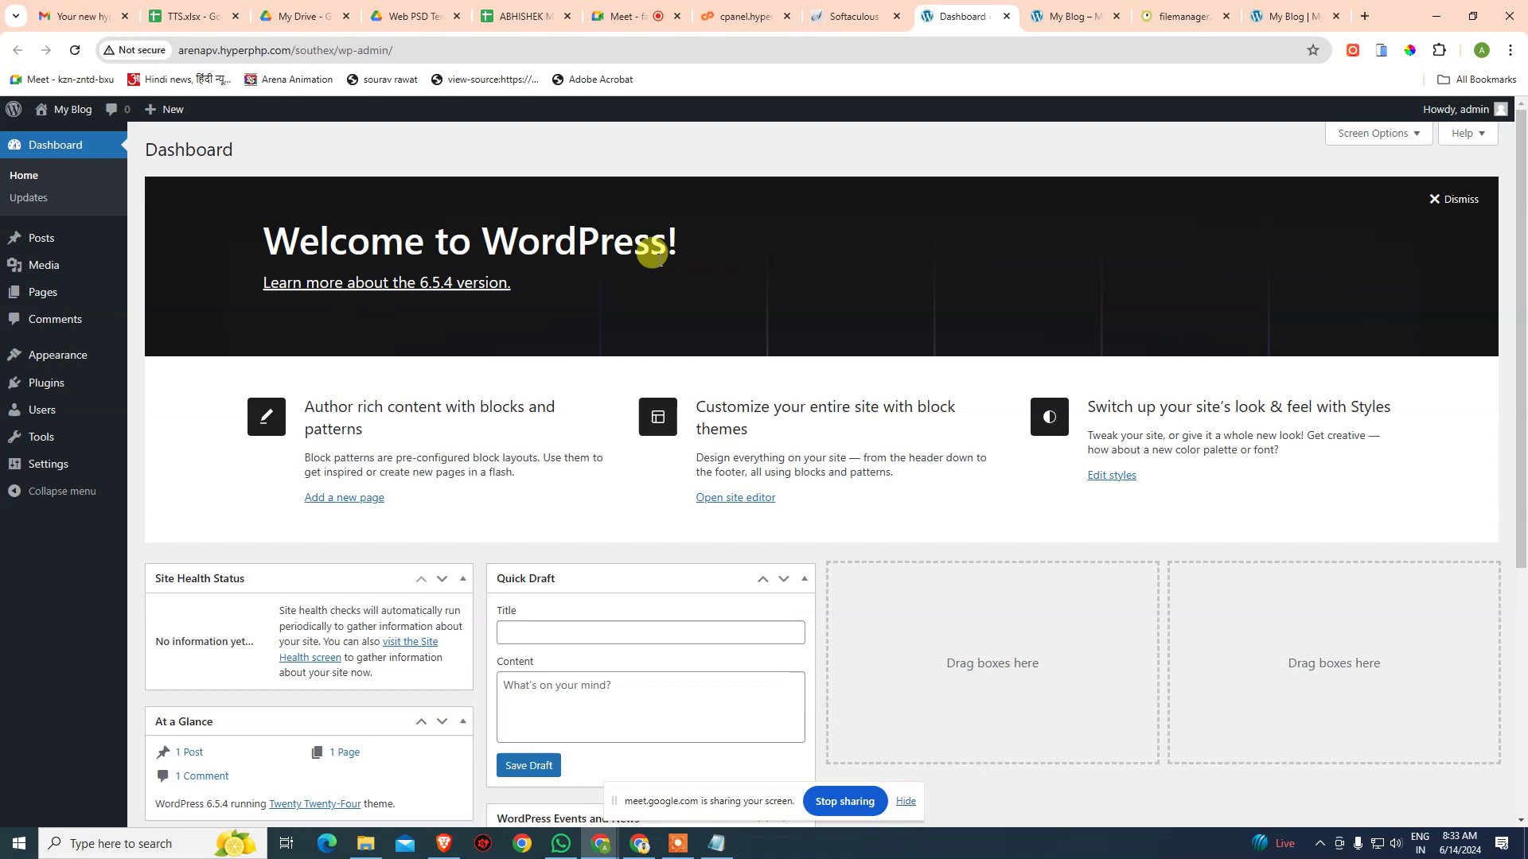
click(1364, 16)
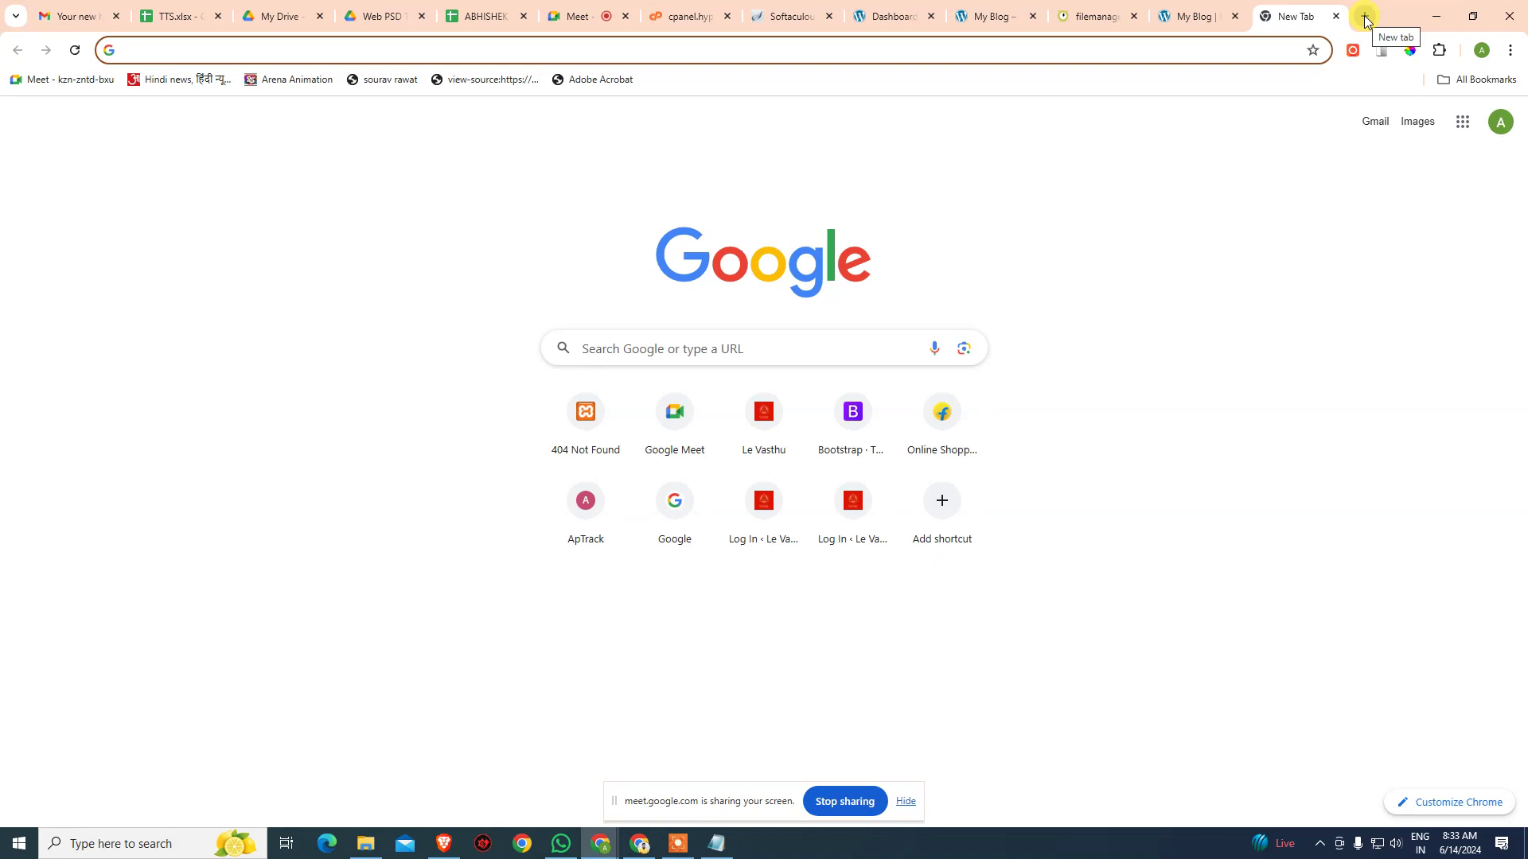
- Search for wpthemedetector and open the WordPress Theme Detector website
text(wp)
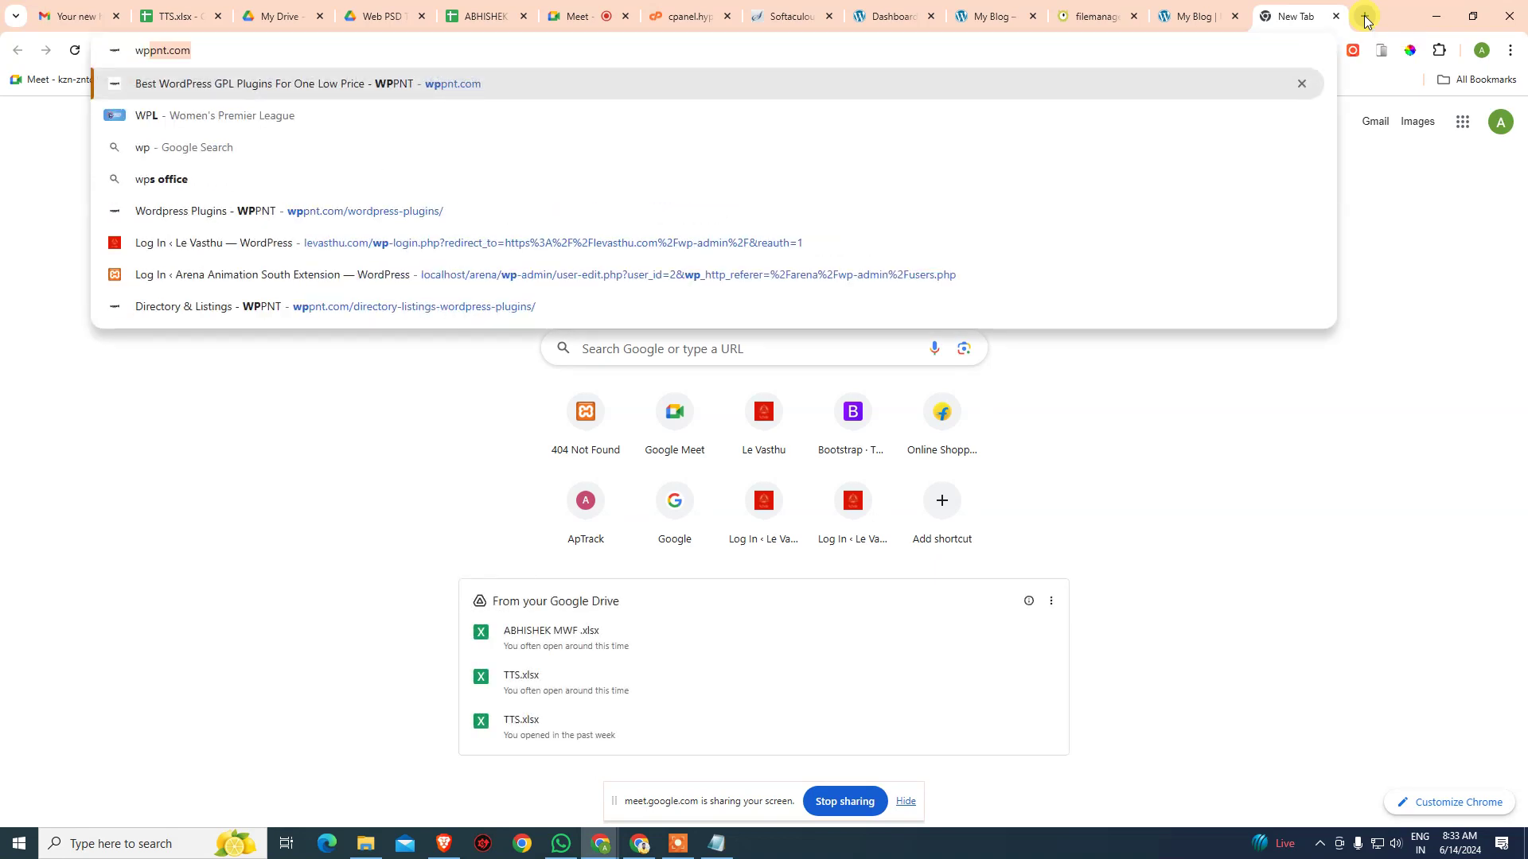
key(BackSpace)
text(t)
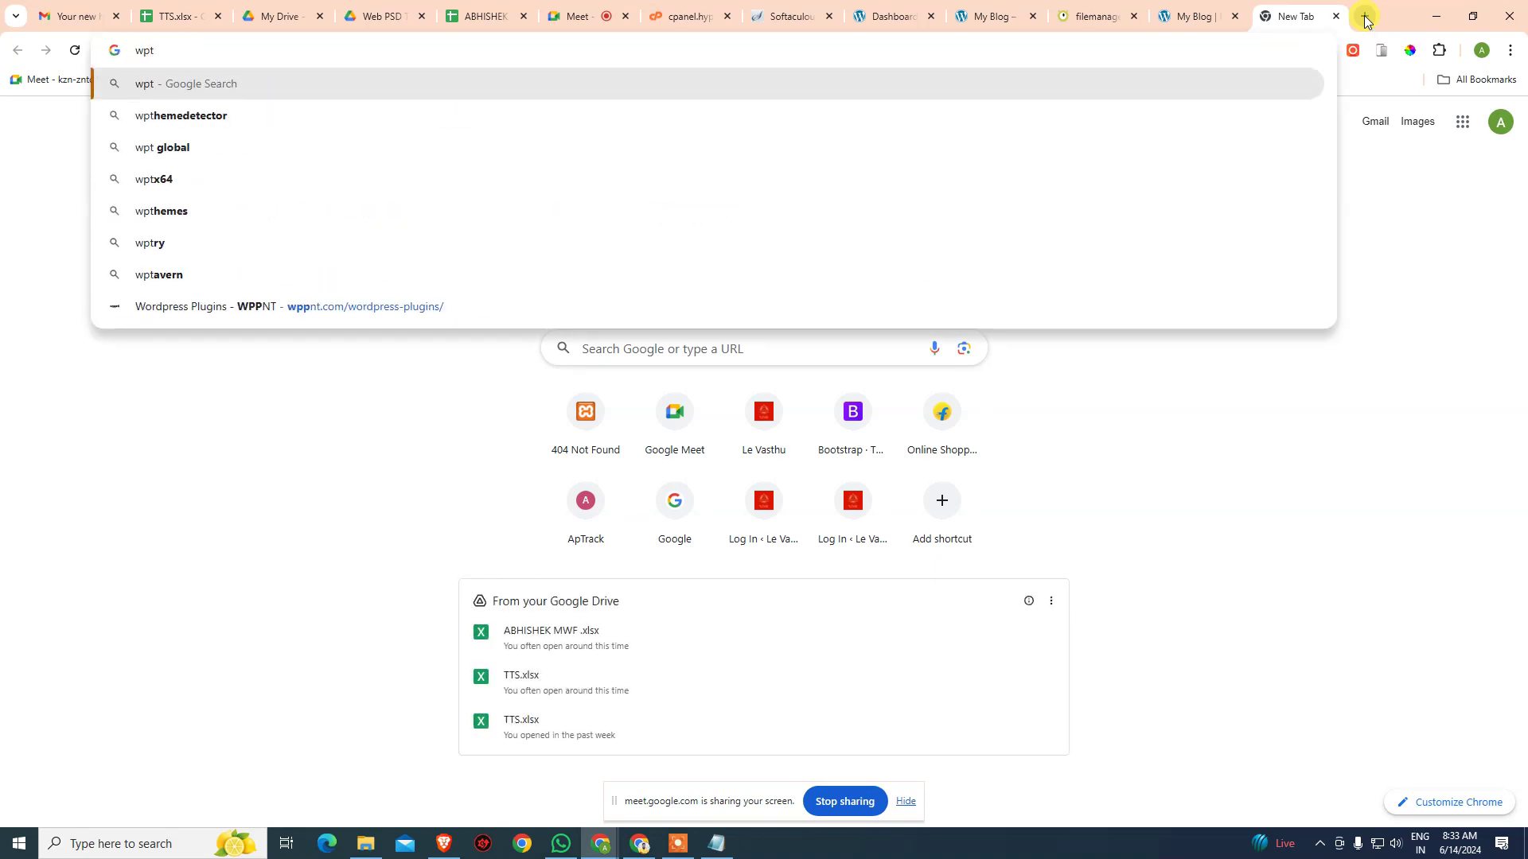
key(Down)
key(Return)
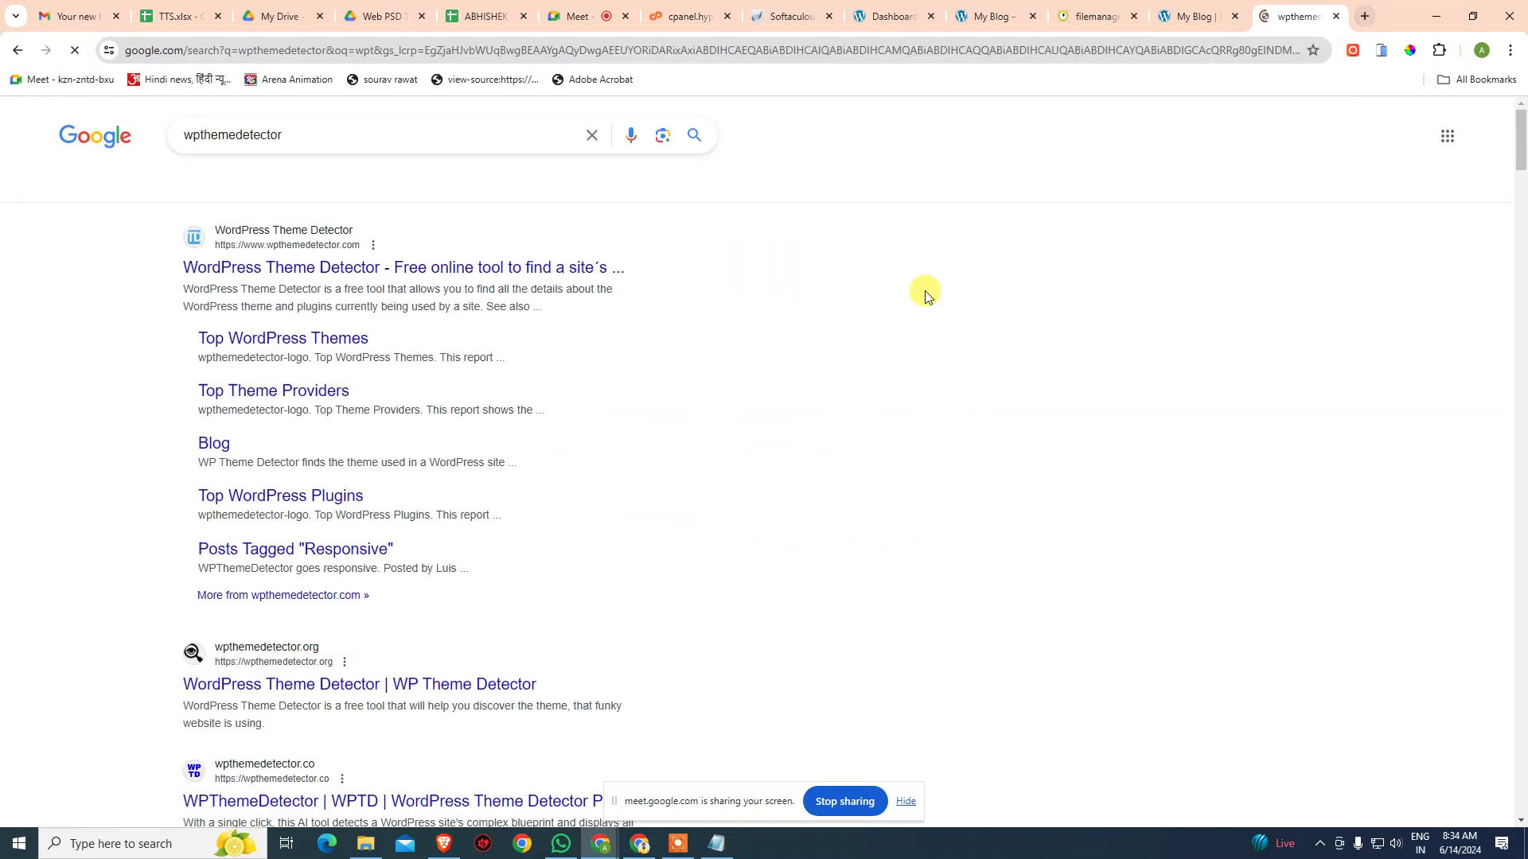
click(549, 267)
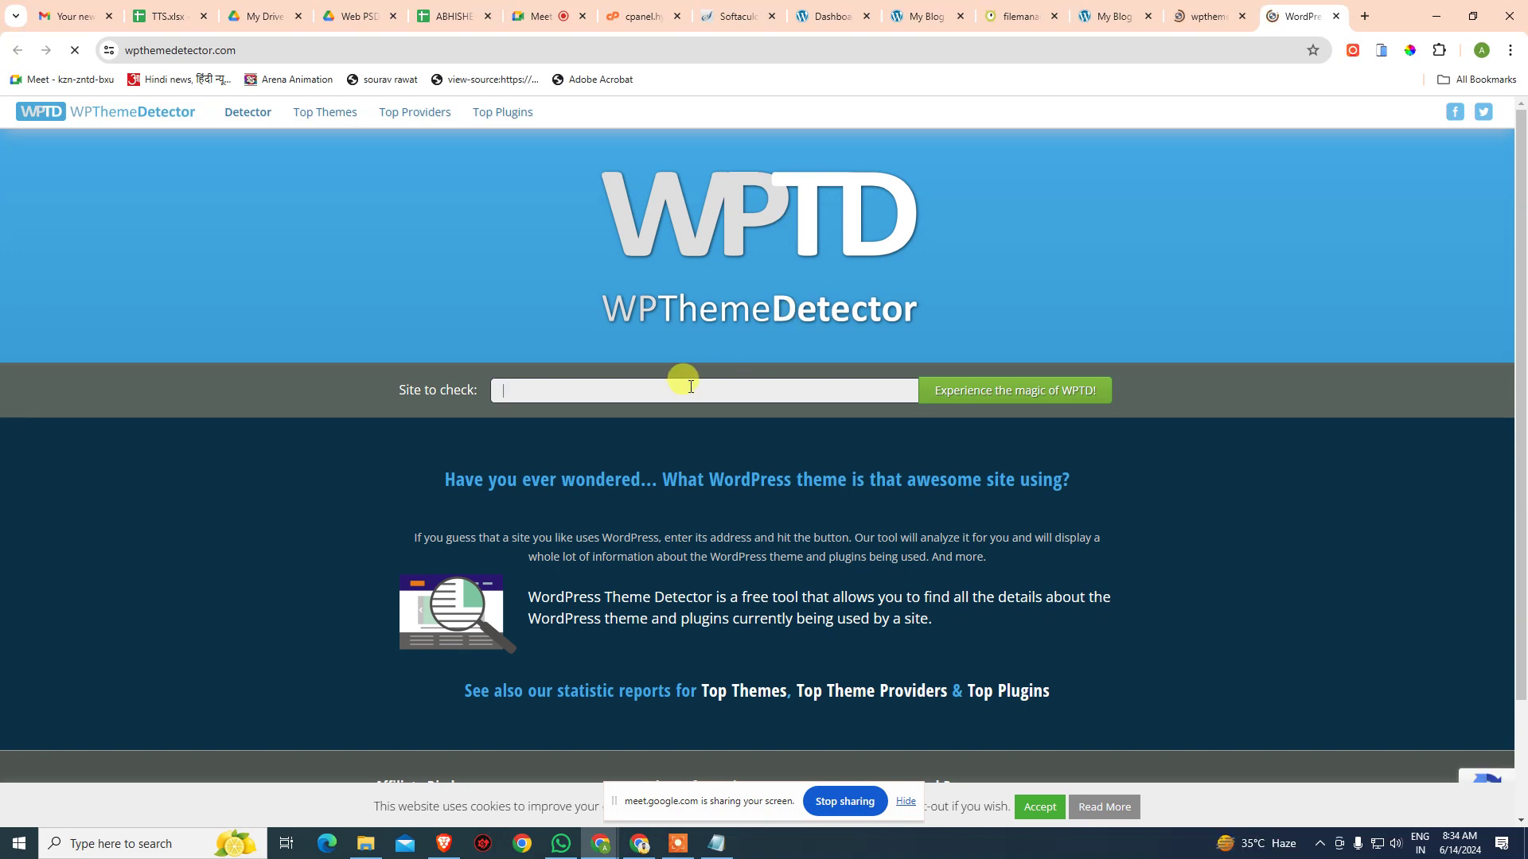
click(691, 385)
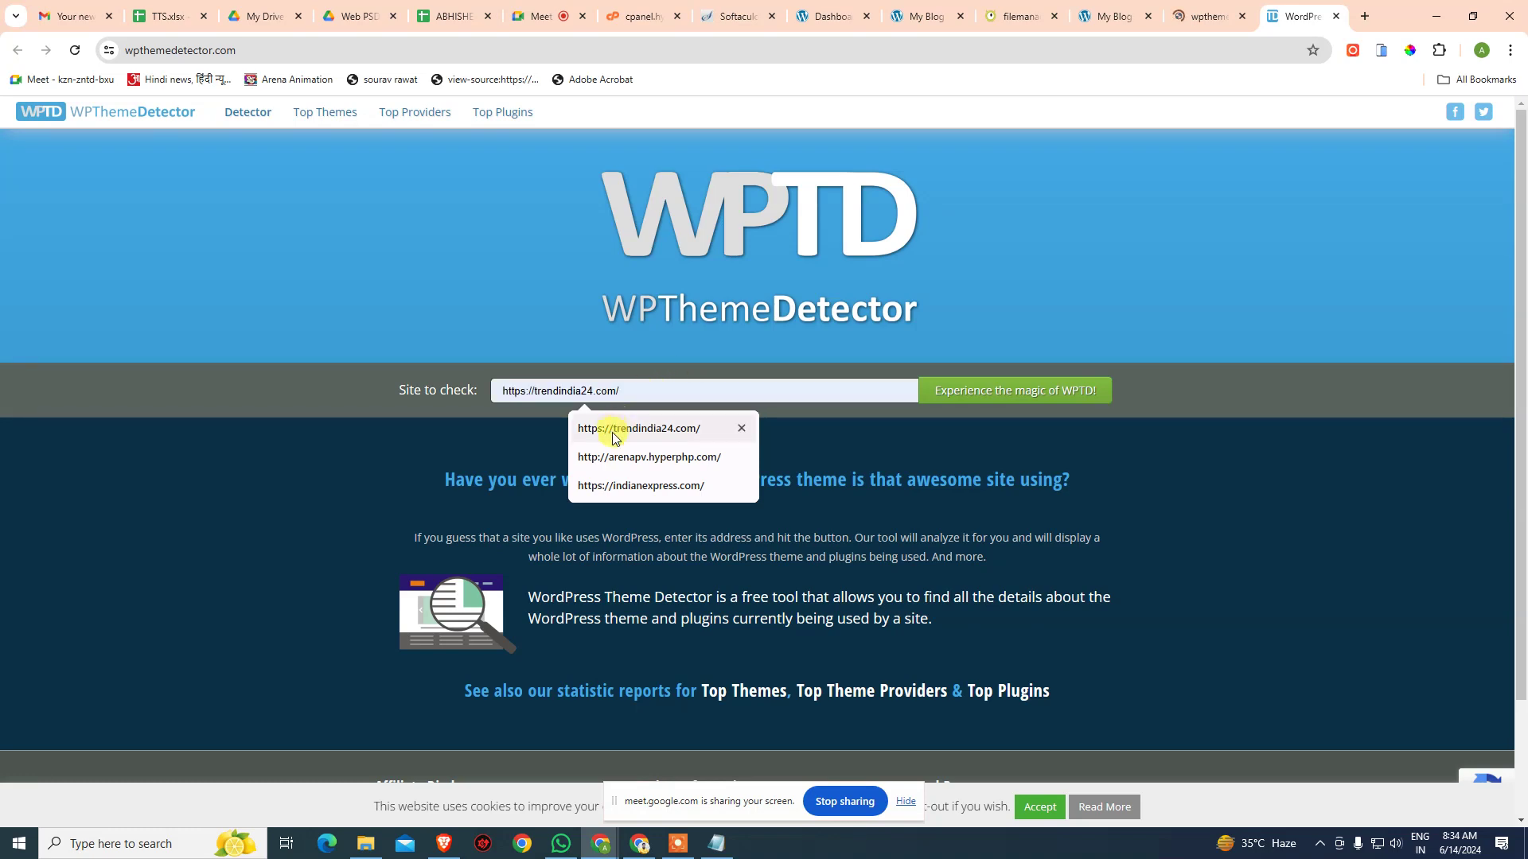
click(613, 434)
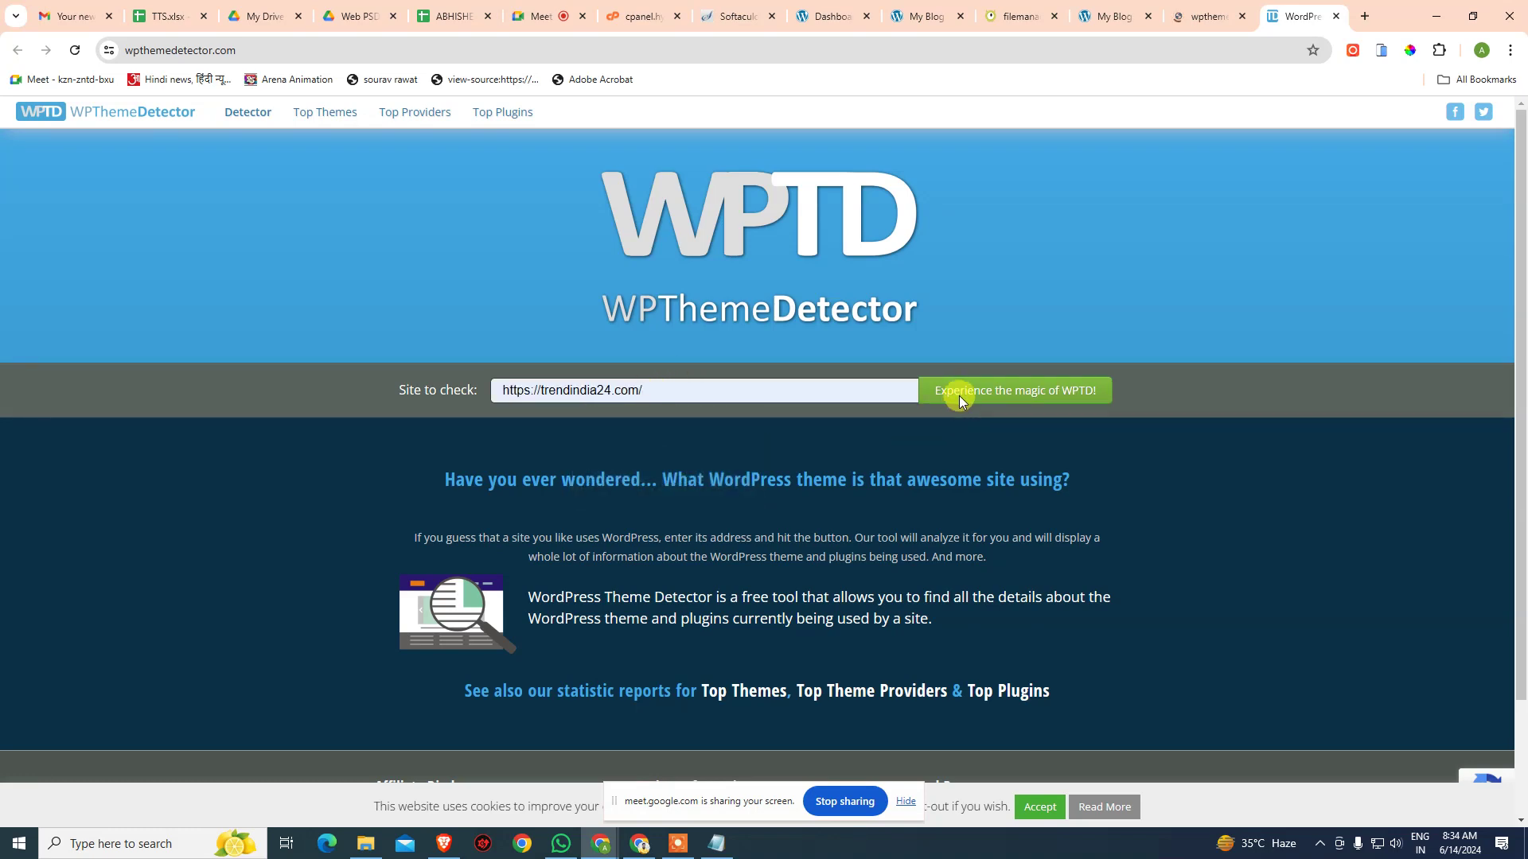
click(959, 395)
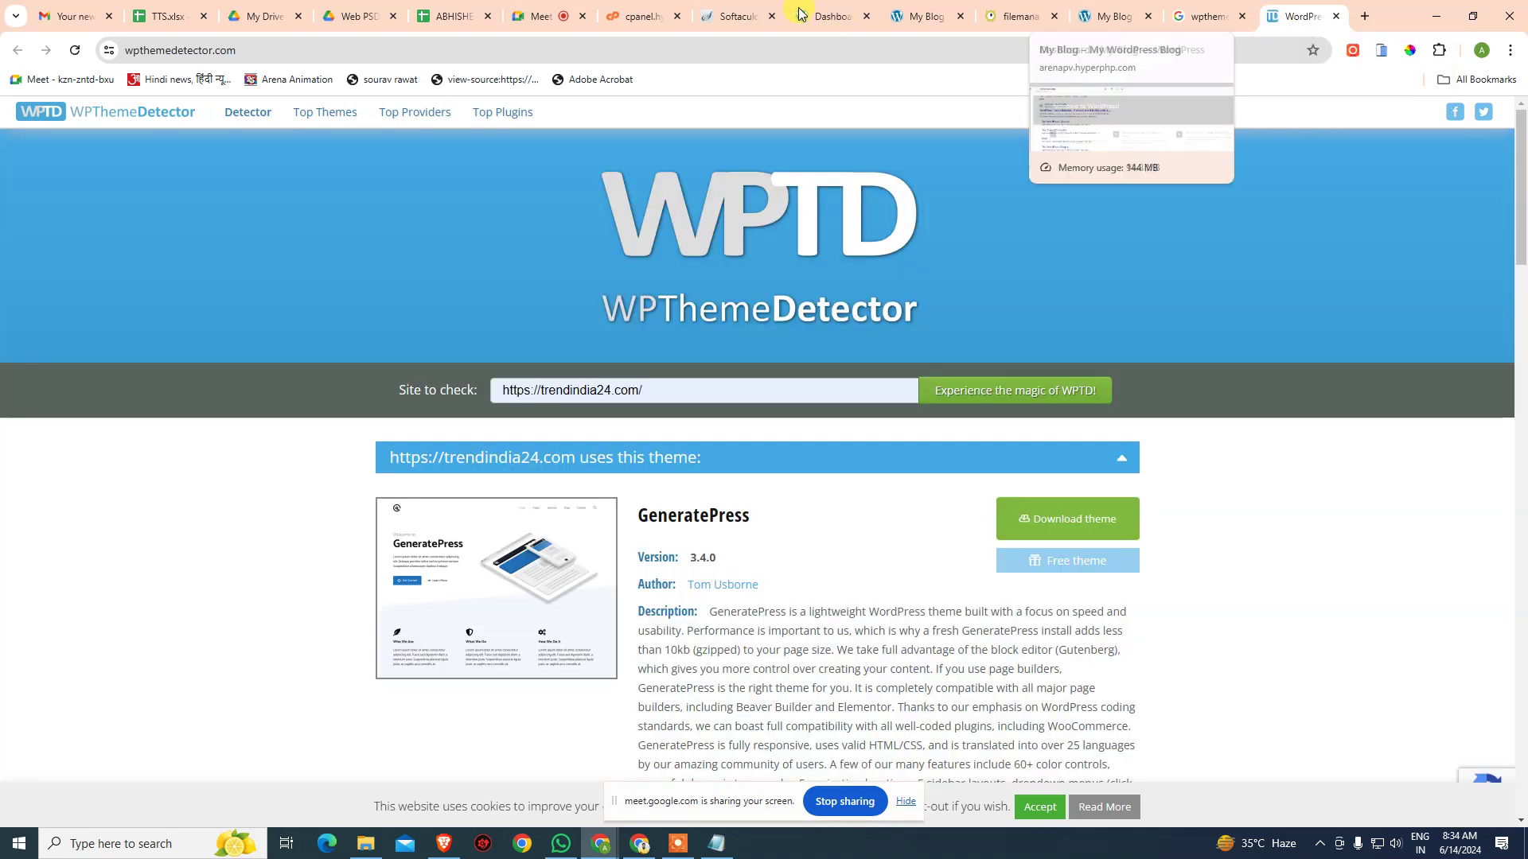
key(ctrl+w)
- View Appearance > Themes (three themes, Twenty Twenty-Four active), then return to VistaPanel
click(862, 13)
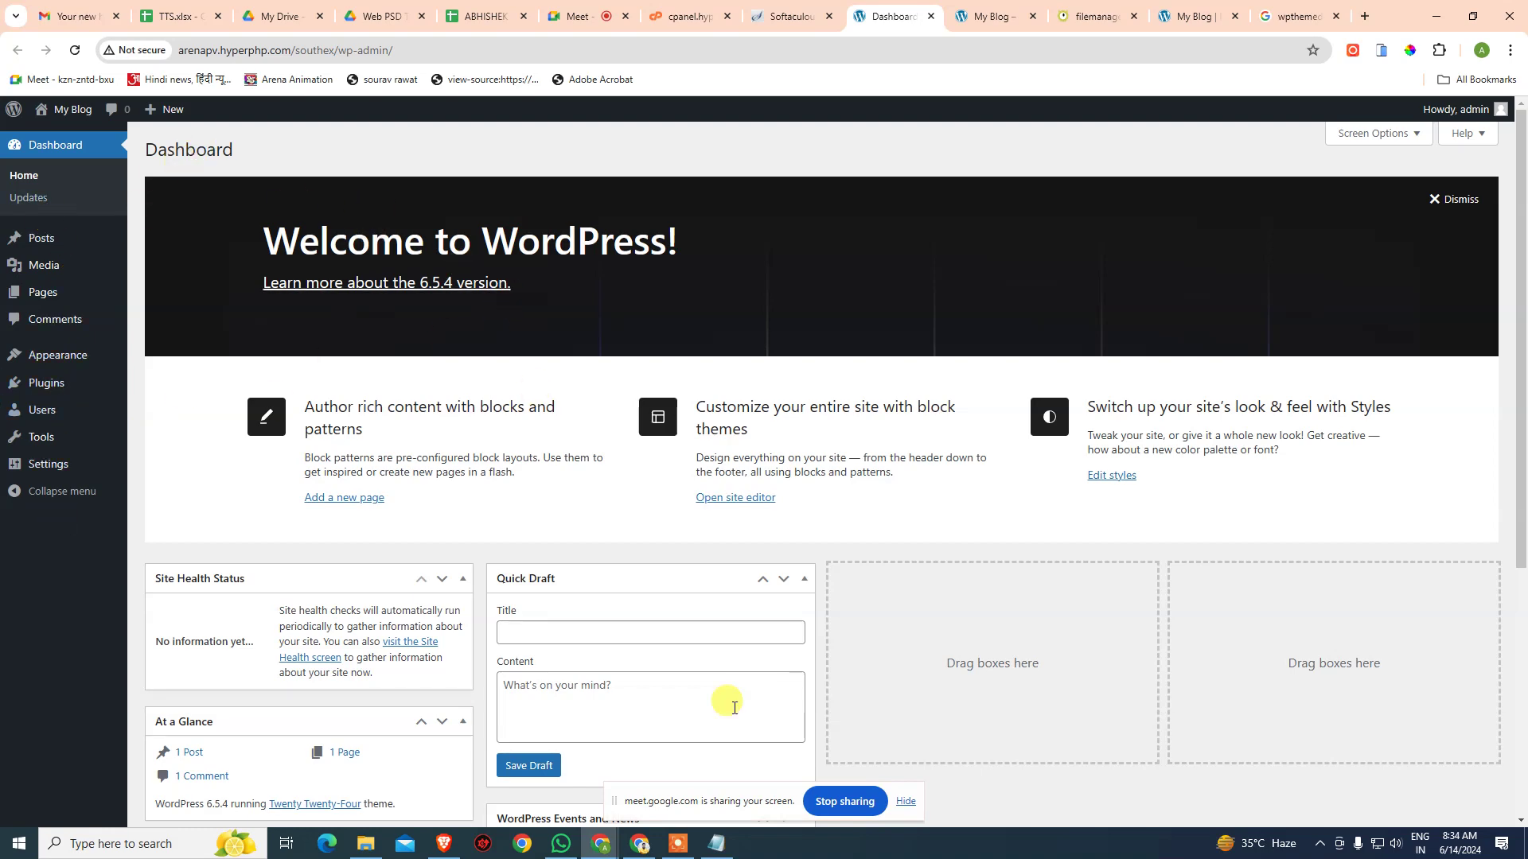
mouse_move(43, 353)
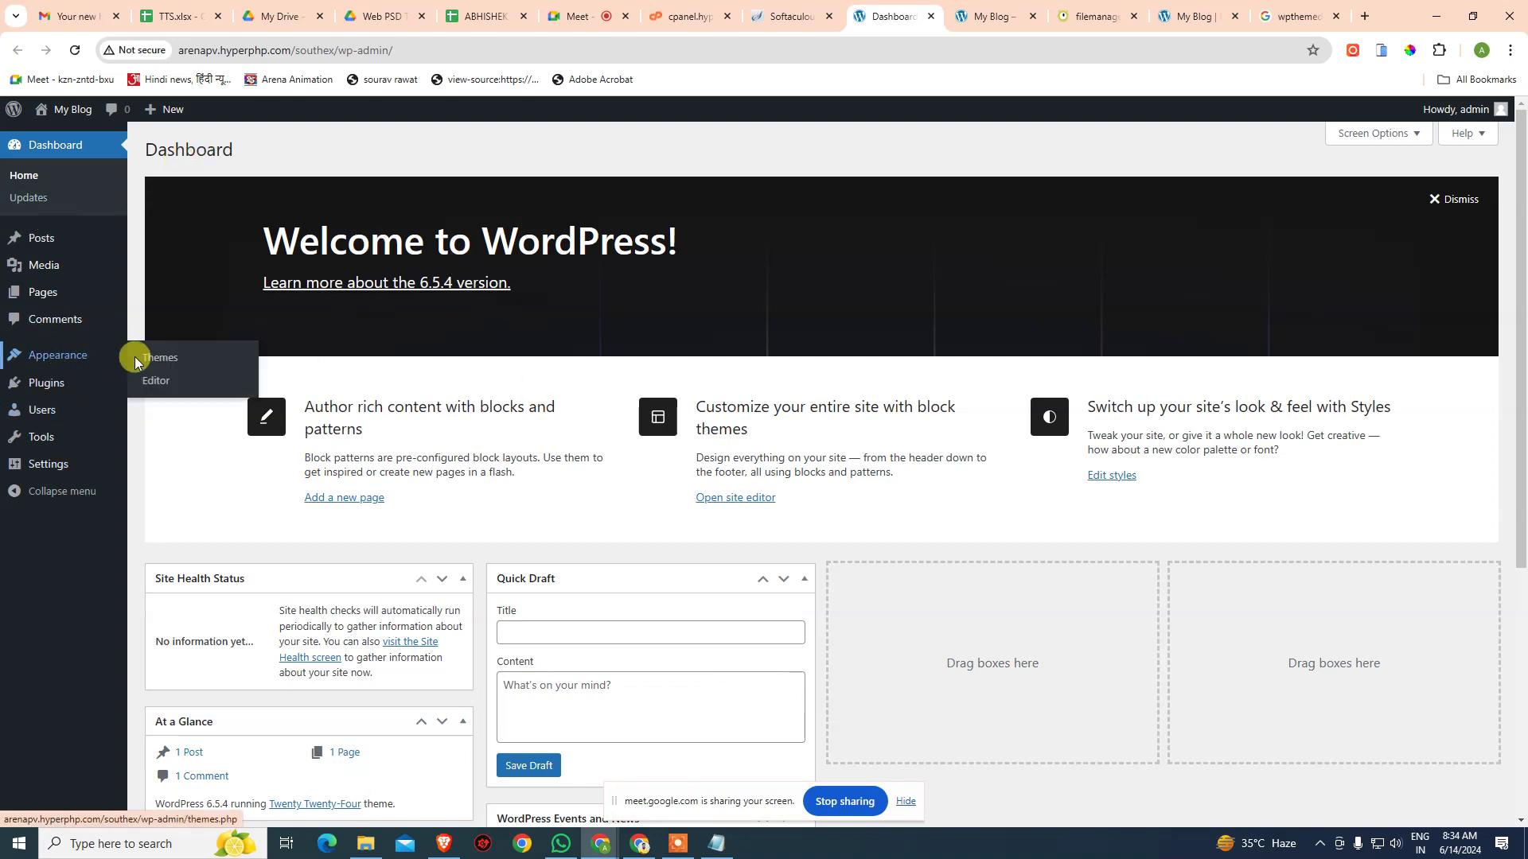
click(166, 363)
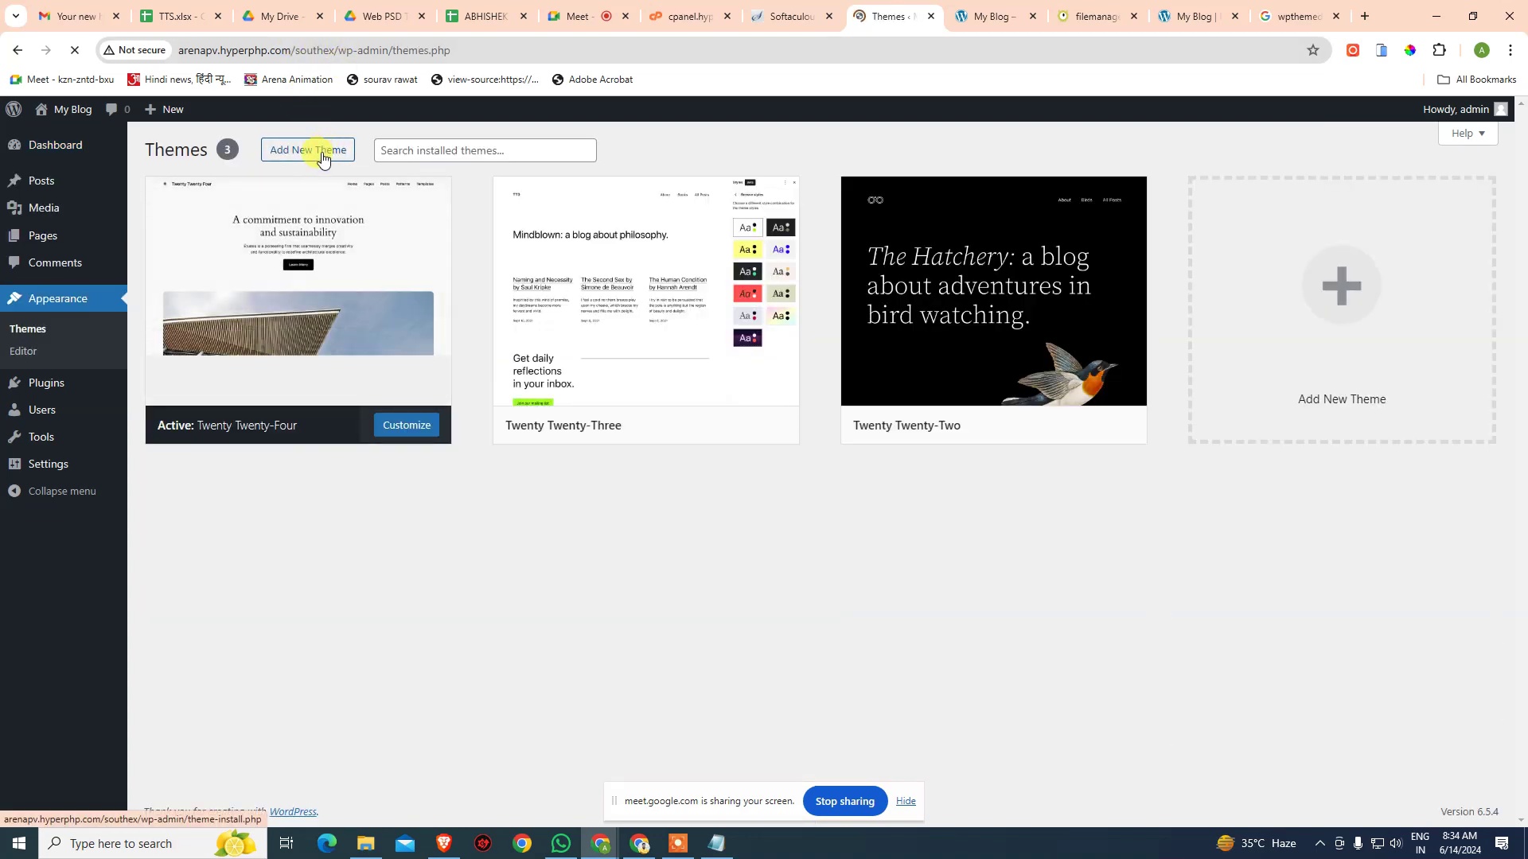
click(668, 12)
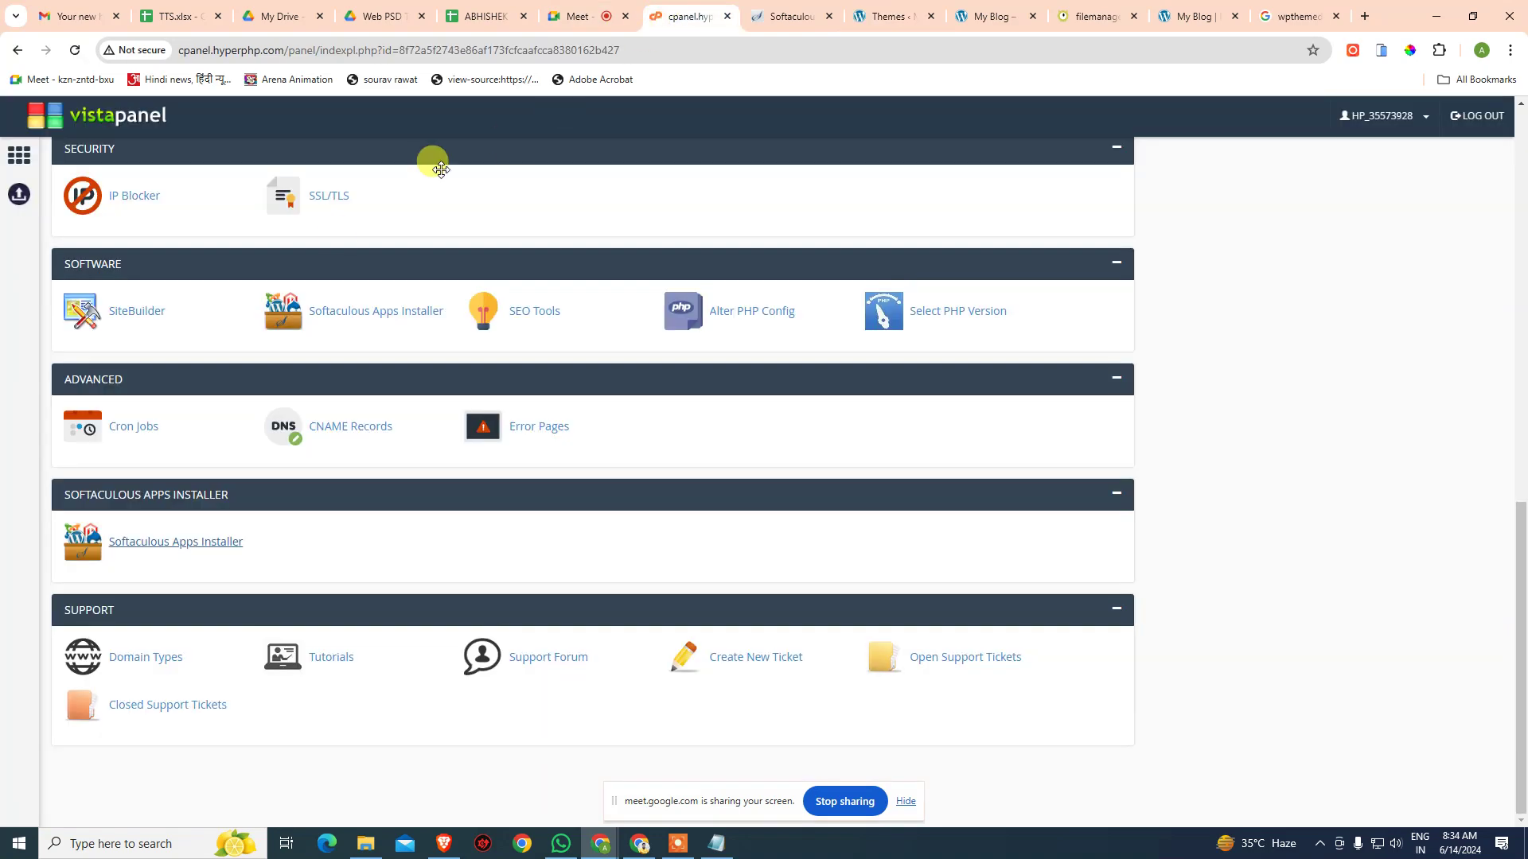
- Open the Online File Manager and browse to htdocs/southex/wp-content/themes
scroll(167, 437, up, 8)
scroll(151, 425, up, 3)
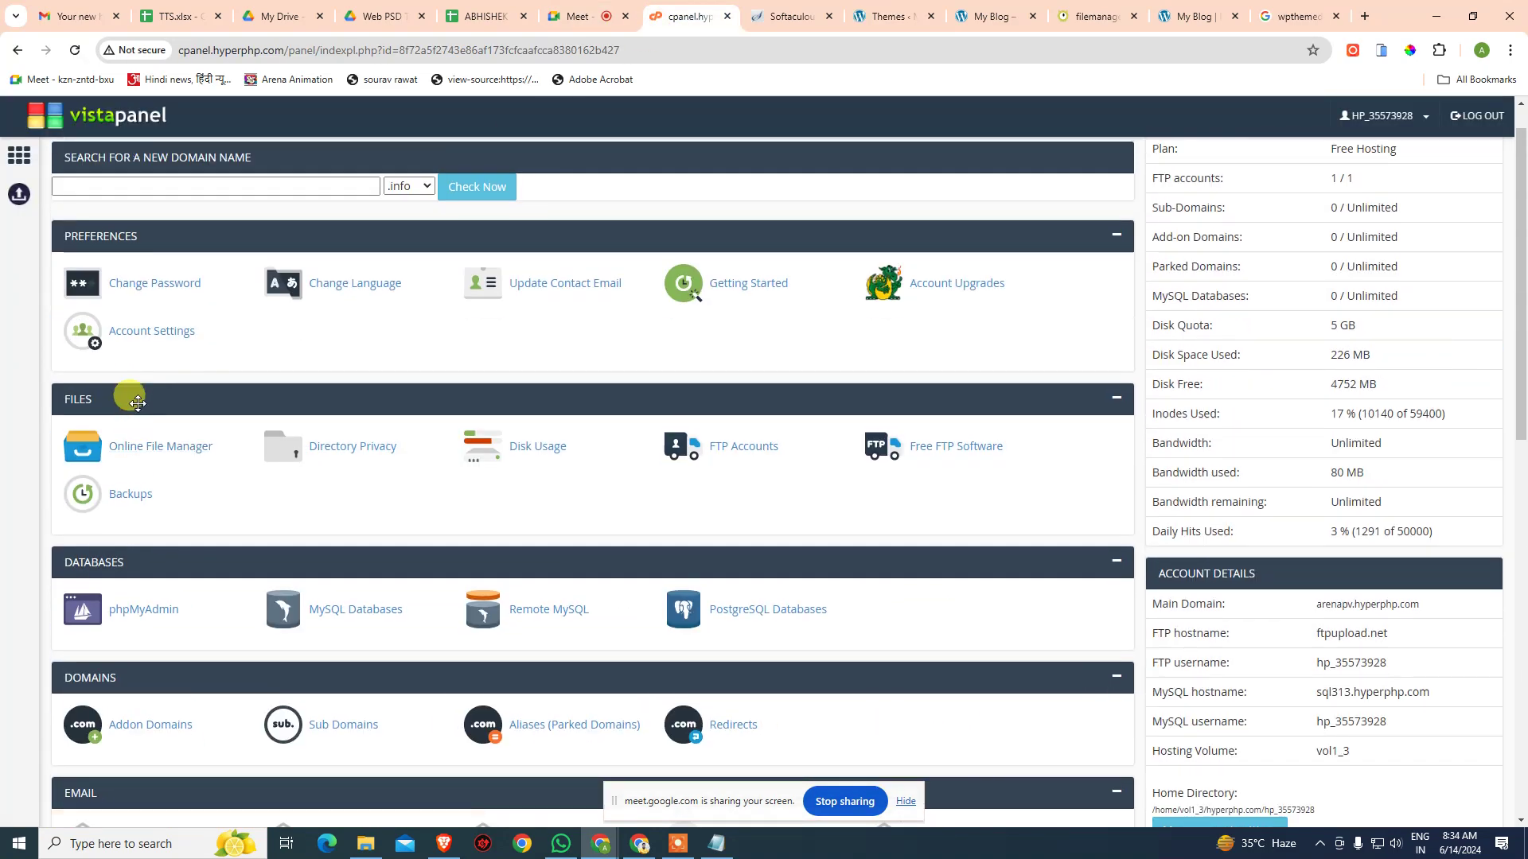
click(155, 444)
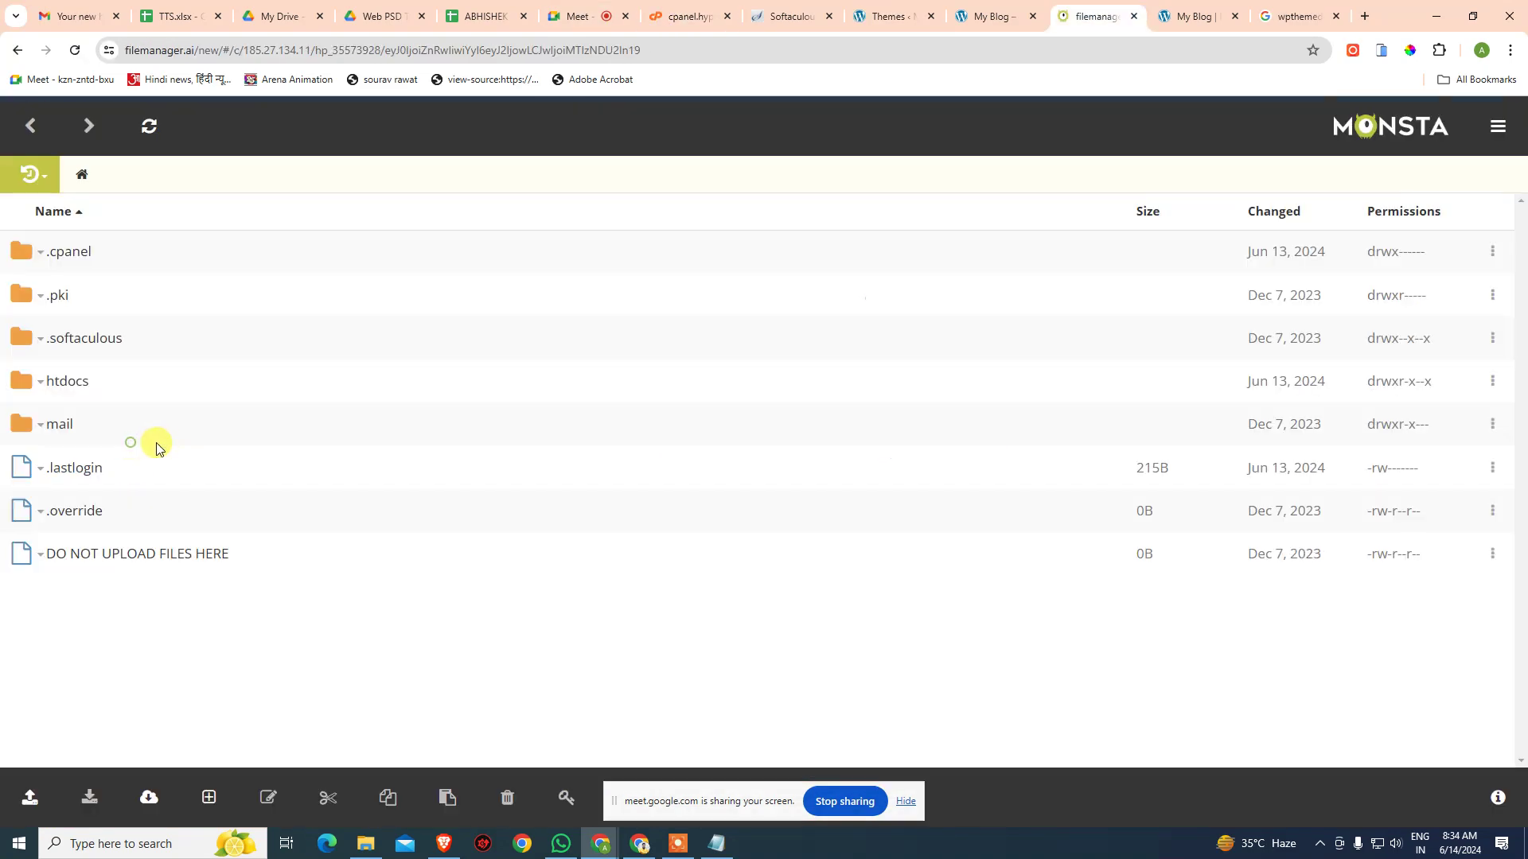
click(66, 381)
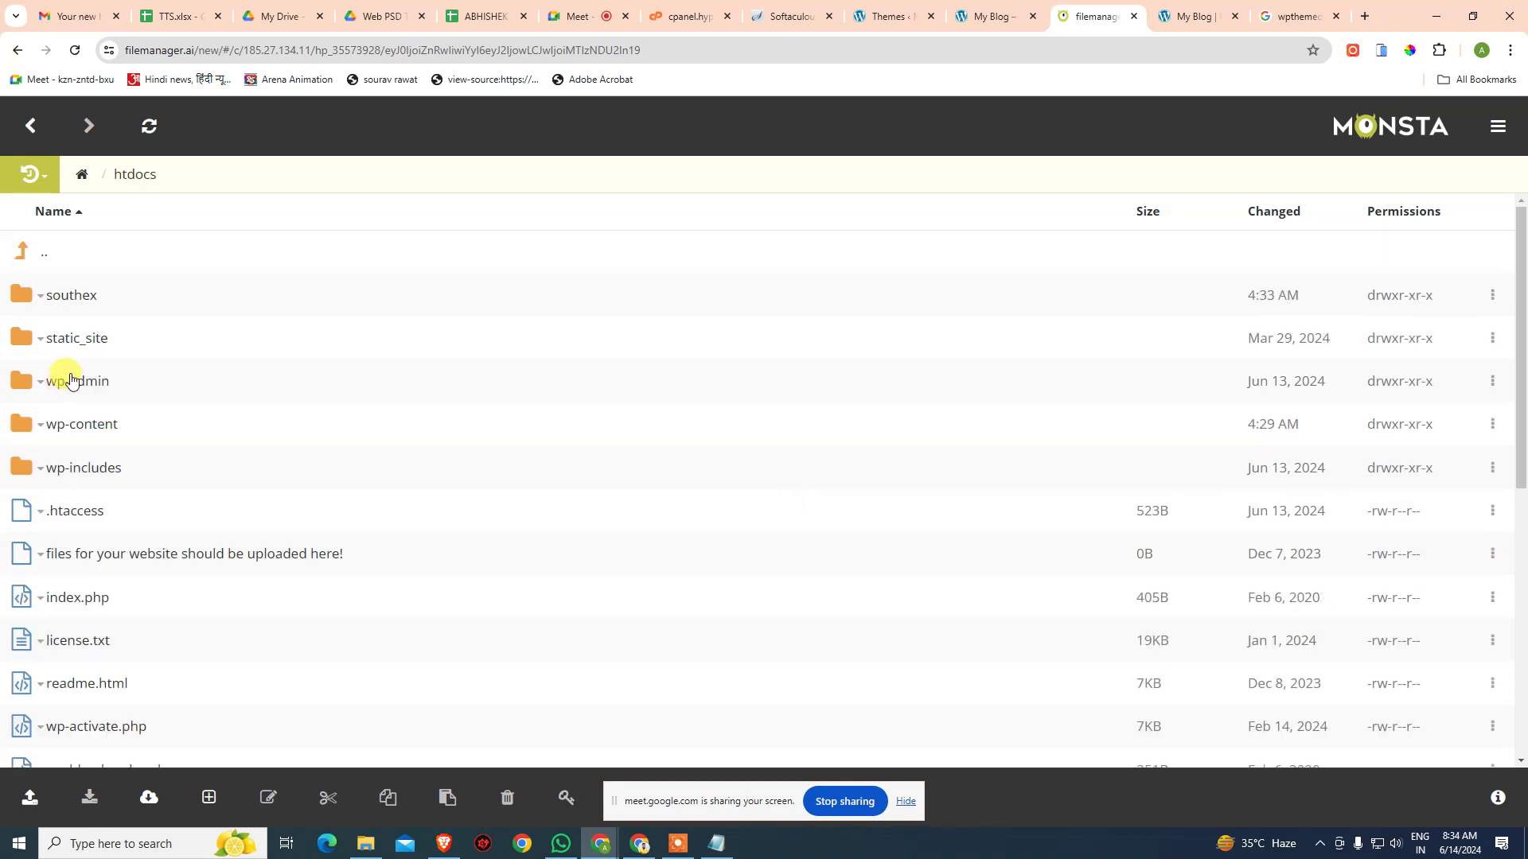
click(84, 300)
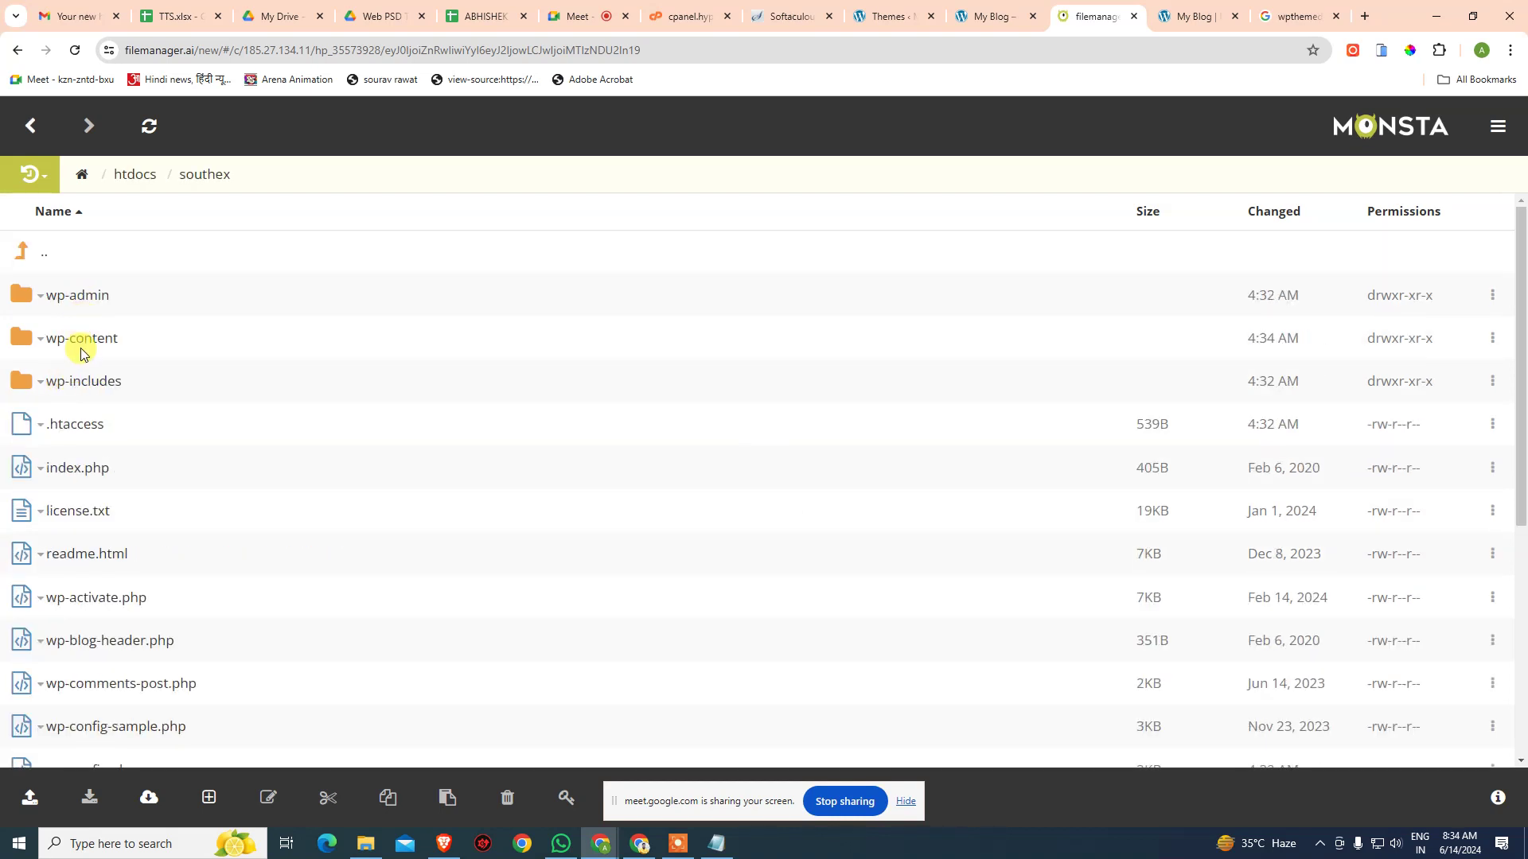
click(91, 341)
click(92, 343)
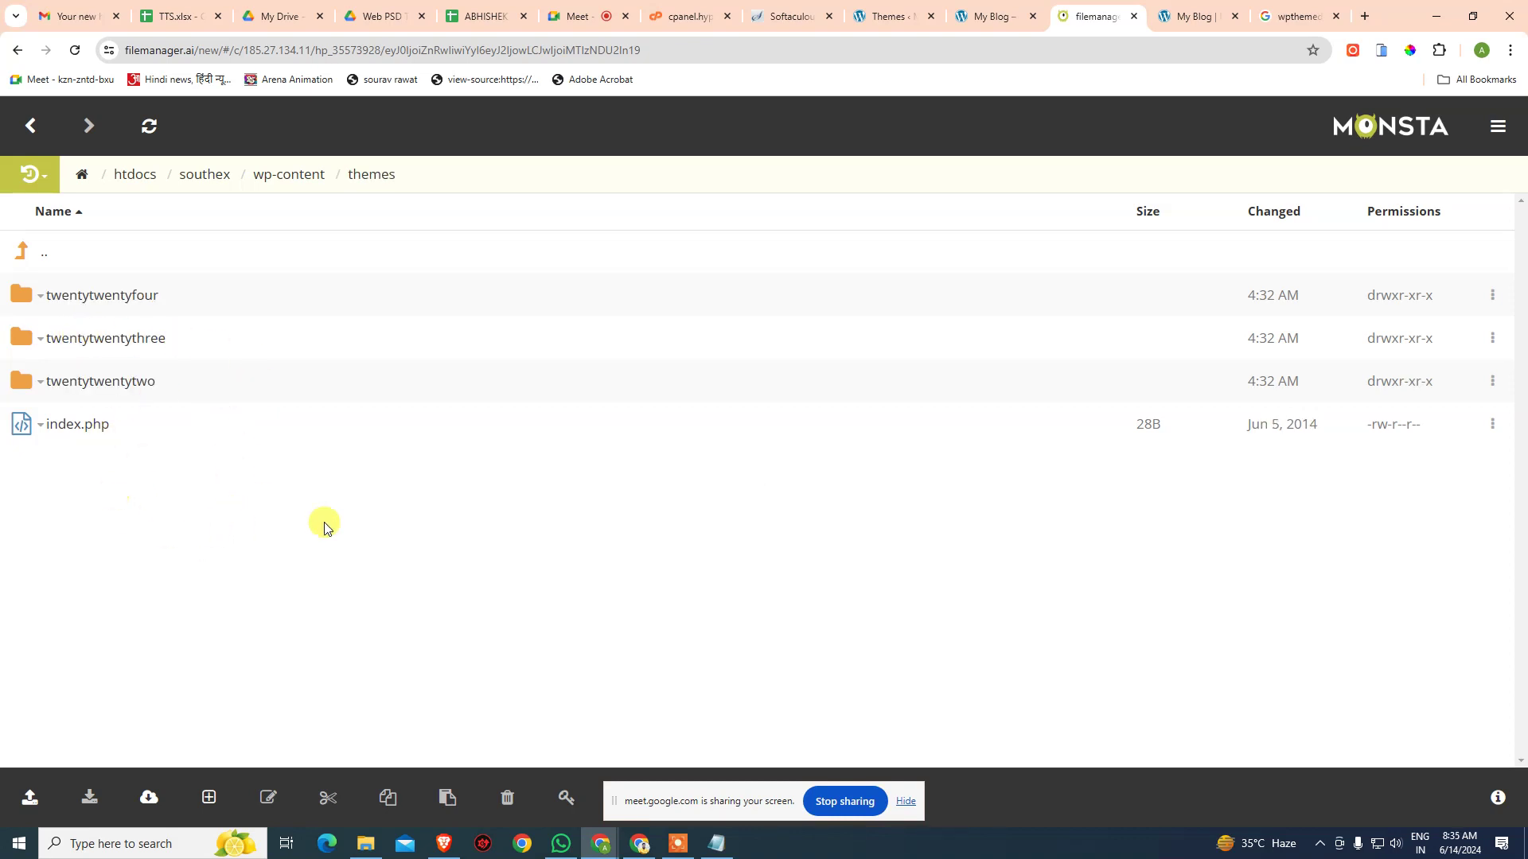
- Close the Divi blog page tab and return to the WordPress admin tab
click(1183, 13)
key(ctrl+w)
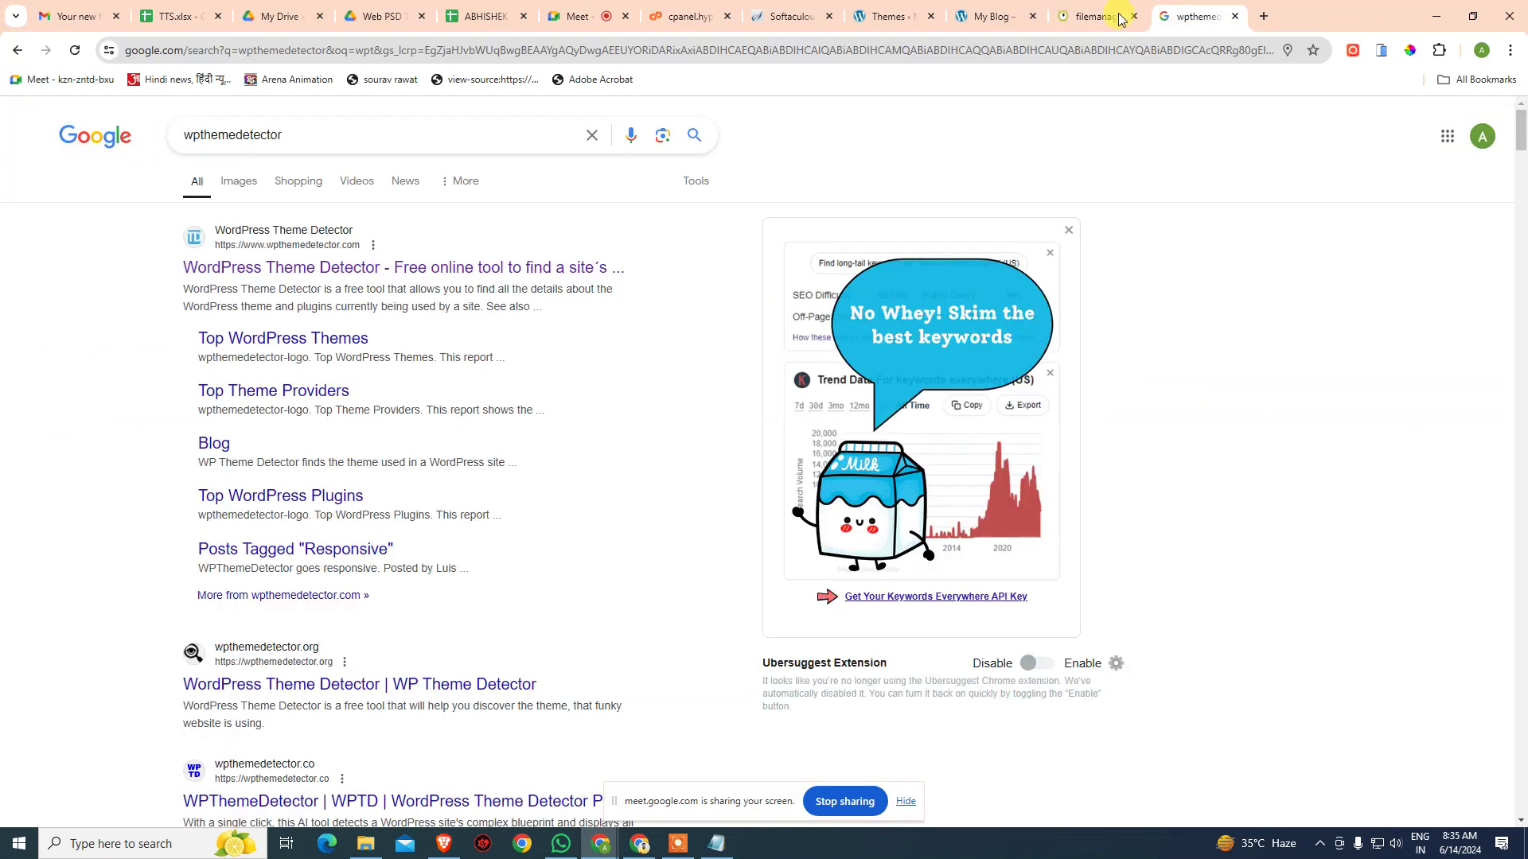
click(976, 18)
- Go to Add Themes and bring up the theme zip upload file picker
click(892, 16)
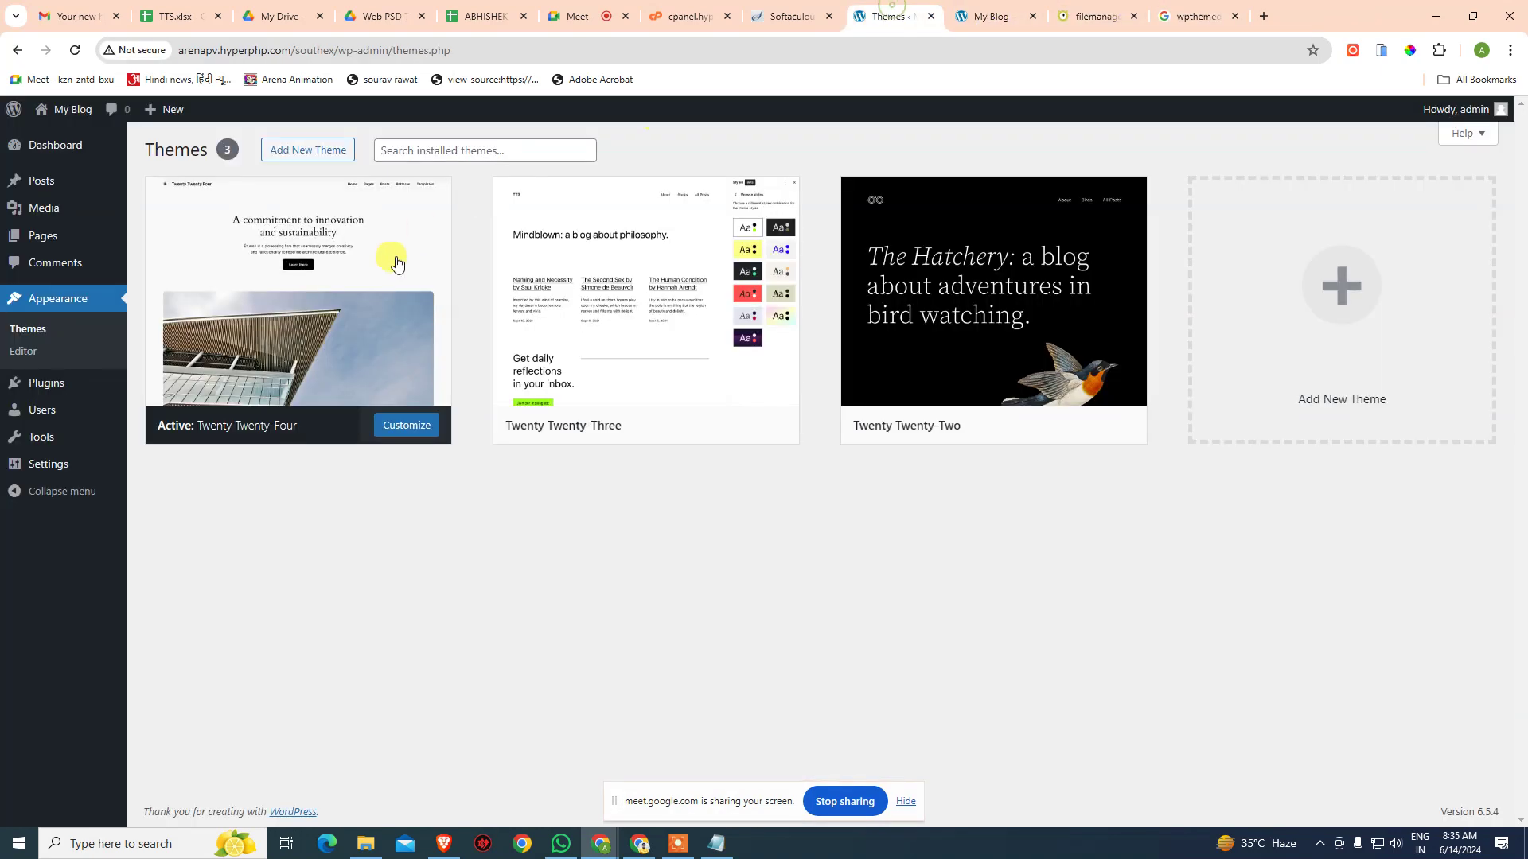
click(325, 147)
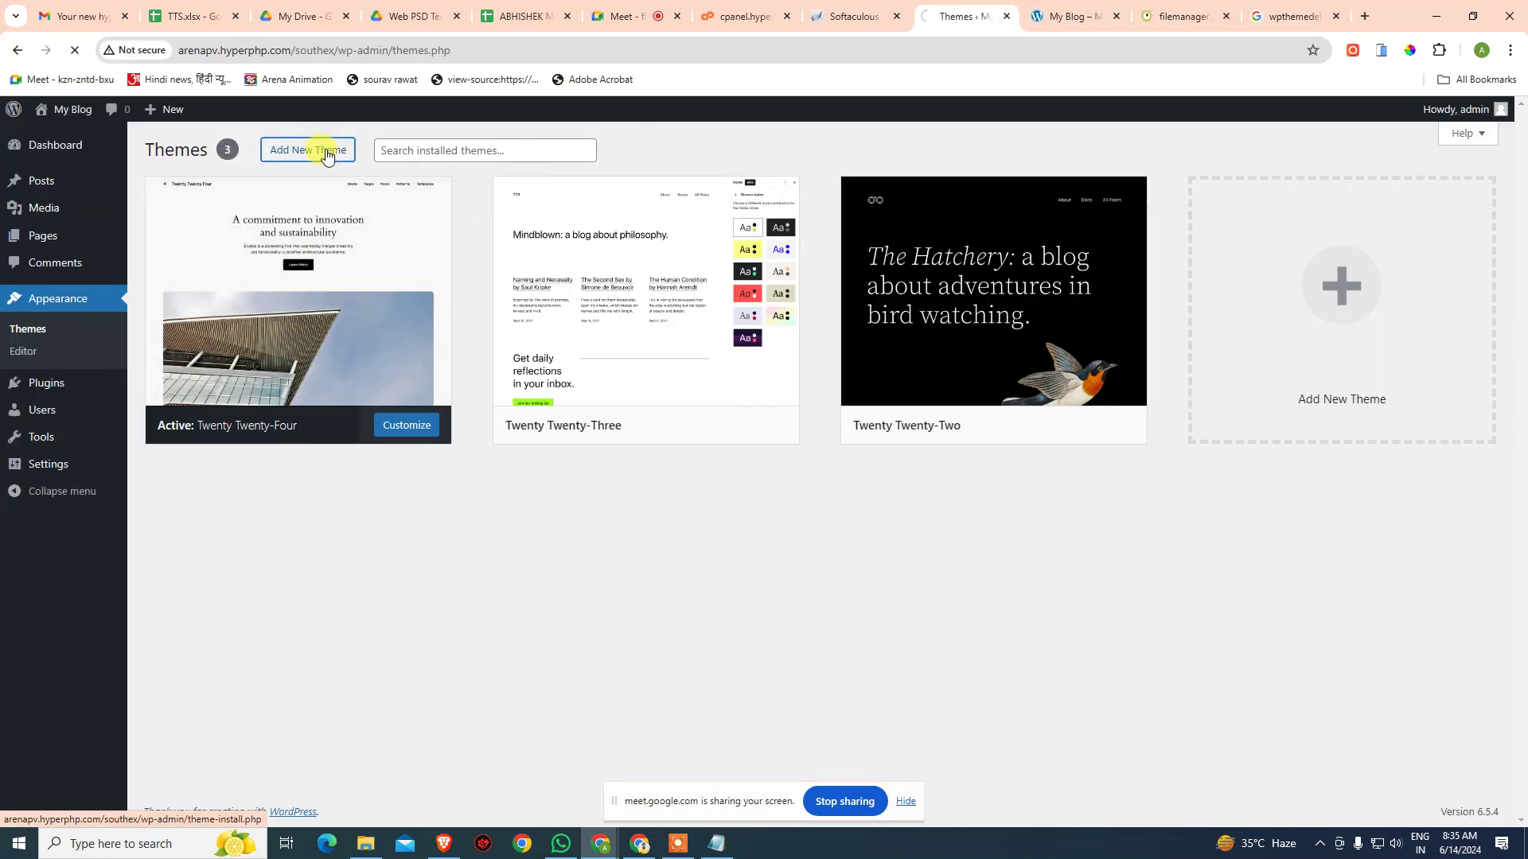
click(334, 151)
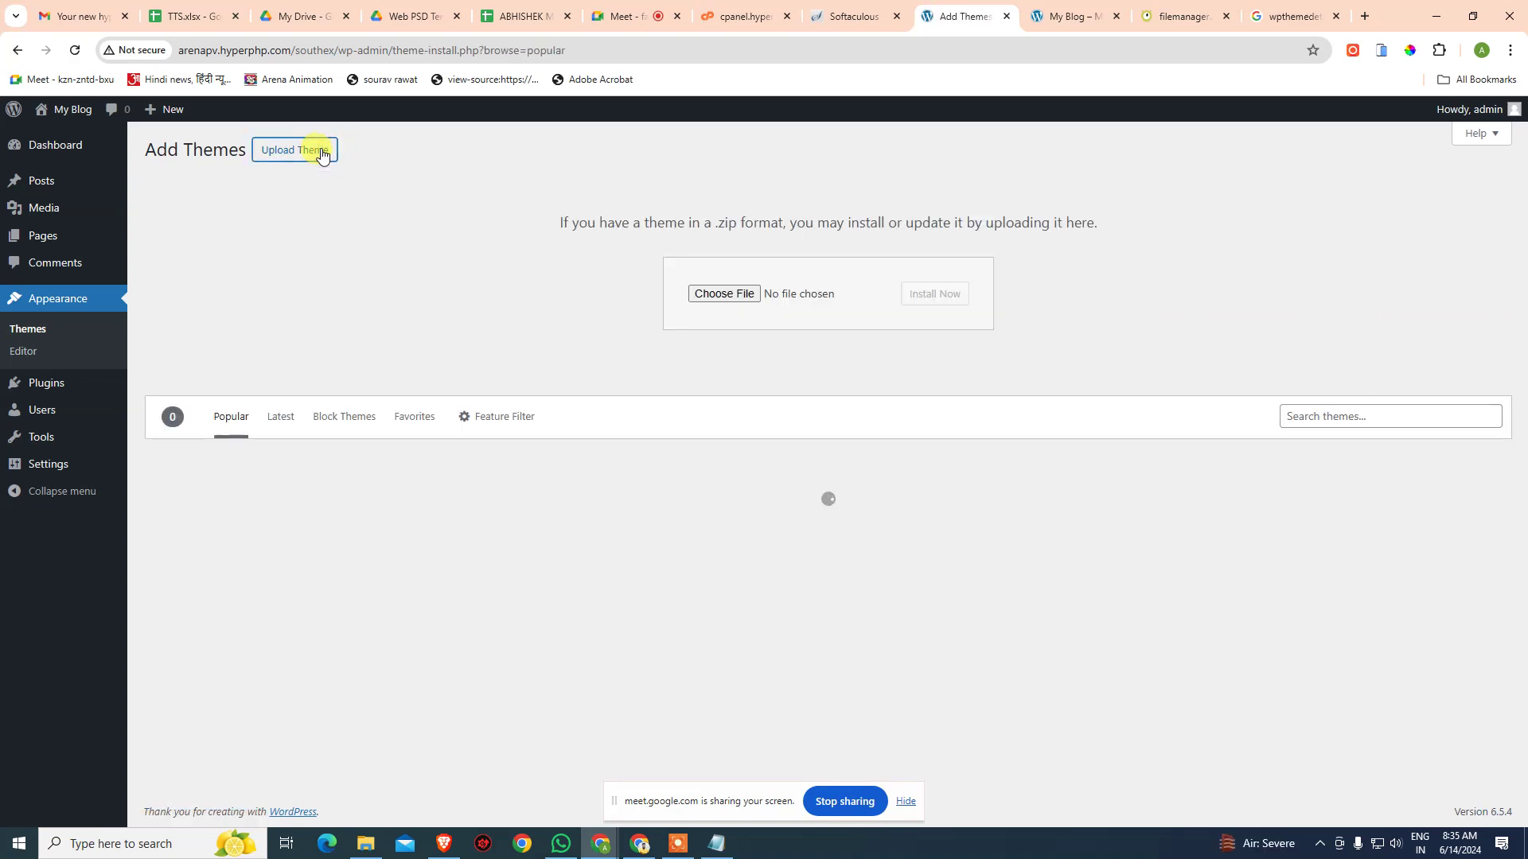
click(732, 294)
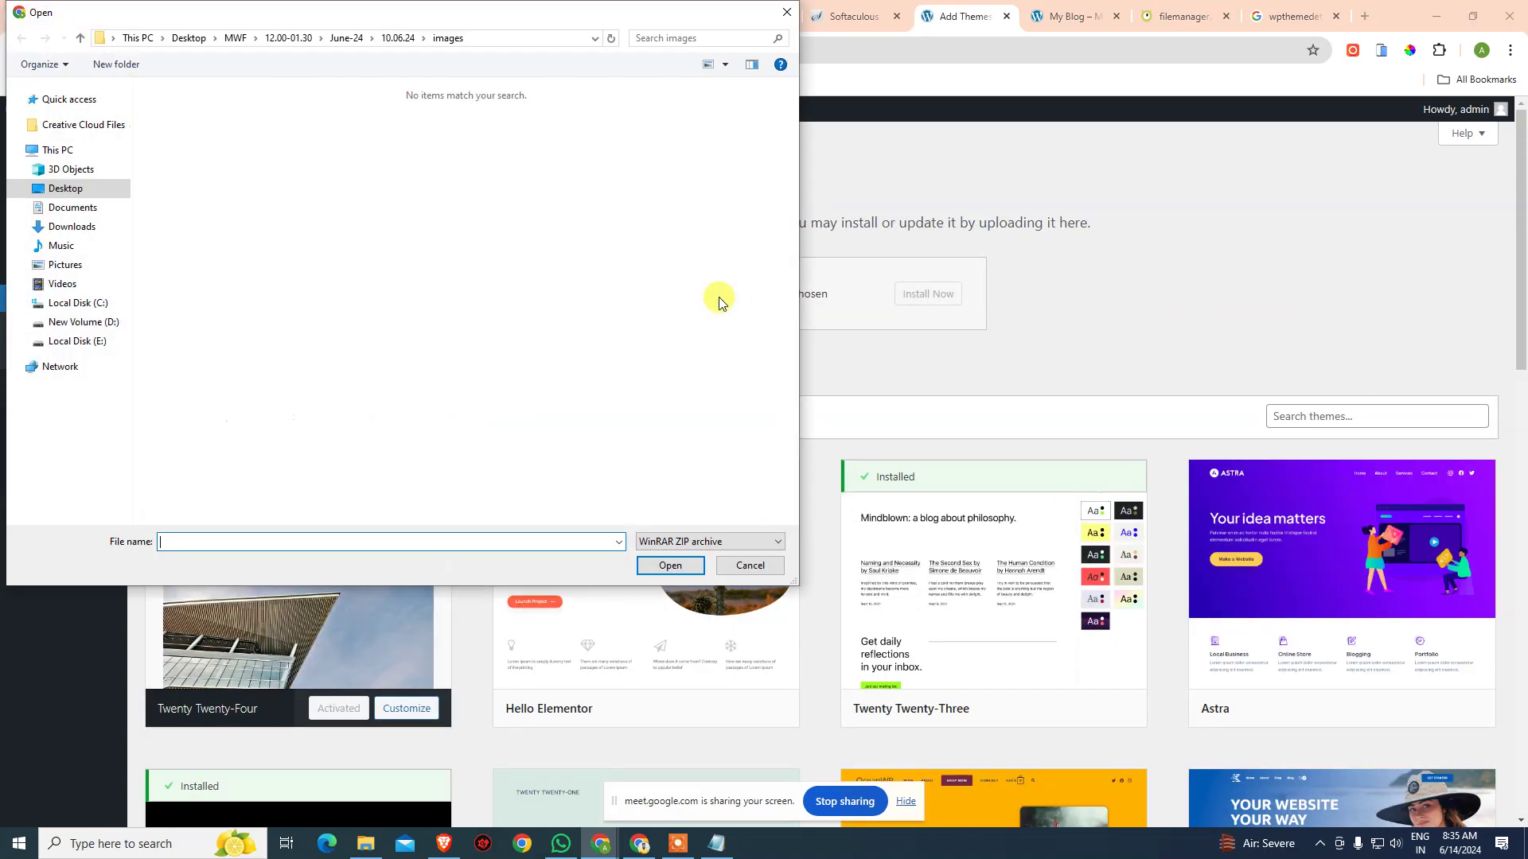
- Browse the Downloads folder and choose Divi (2).zip as the theme file
click(80, 191)
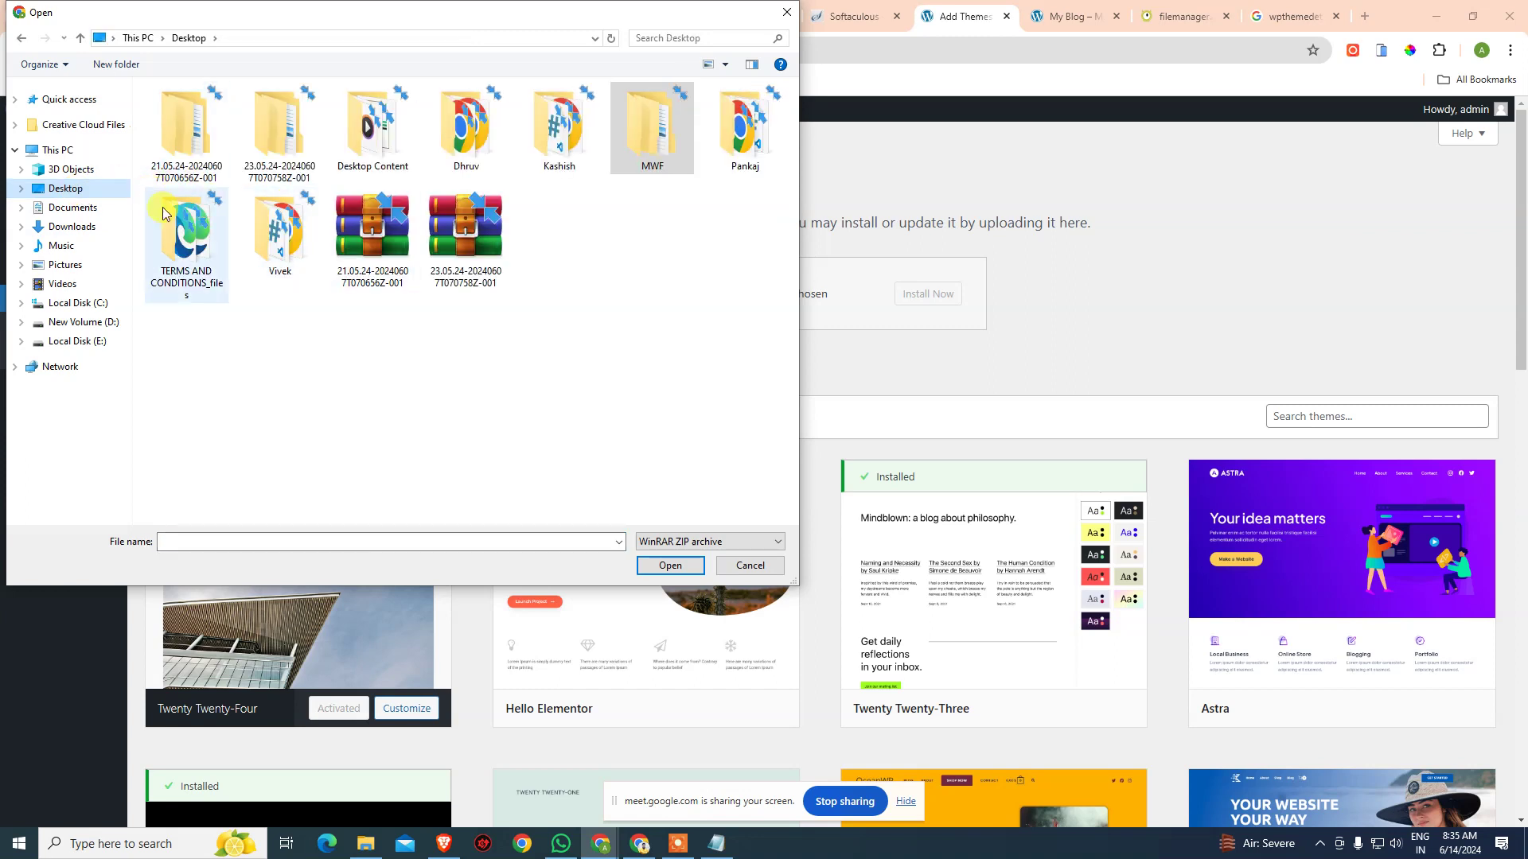
click(71, 227)
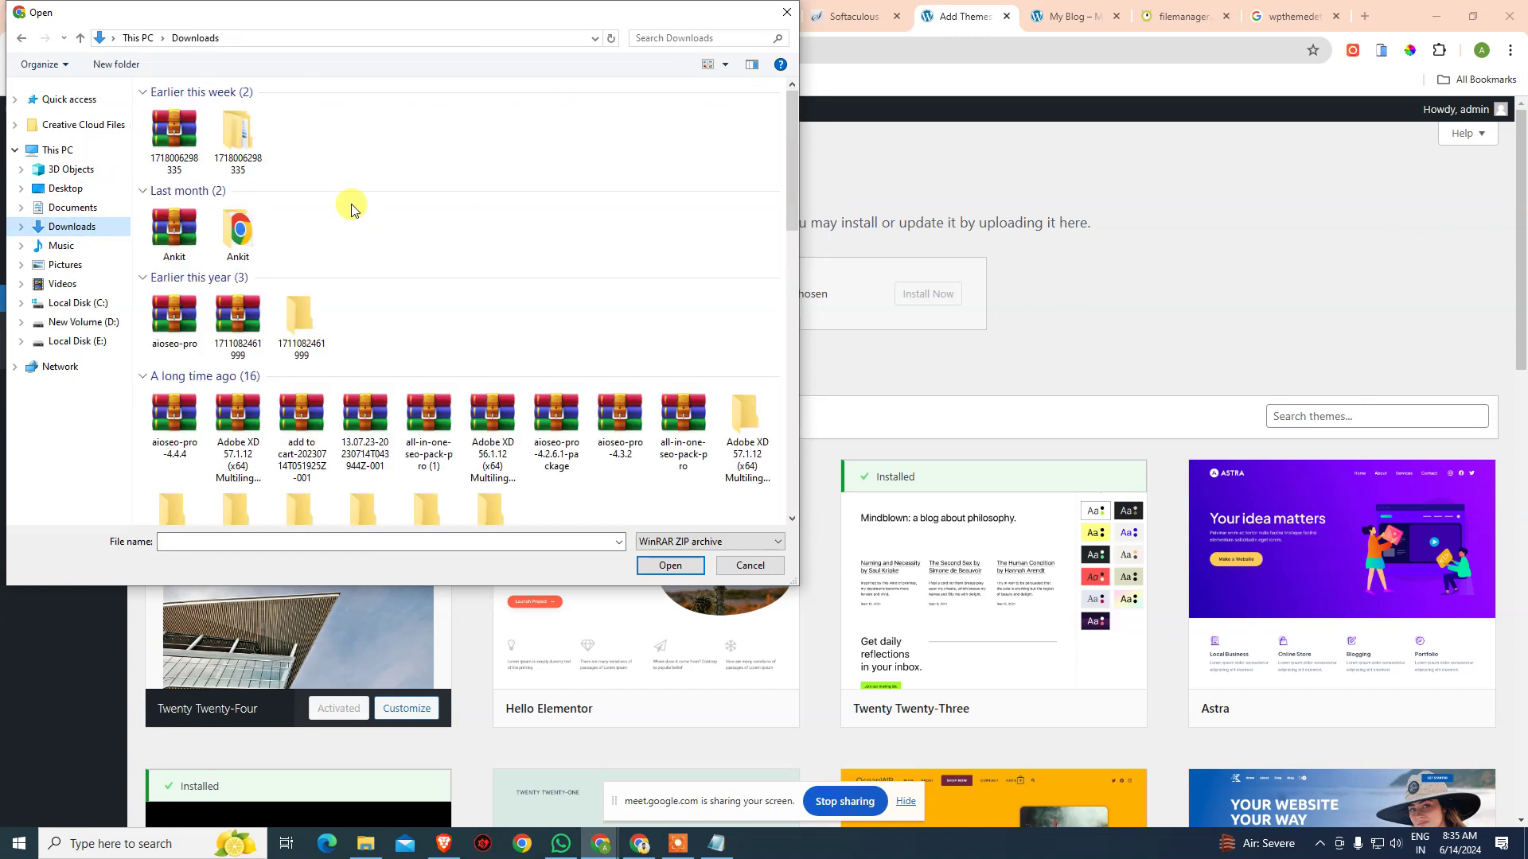
scroll(459, 390, down, 3)
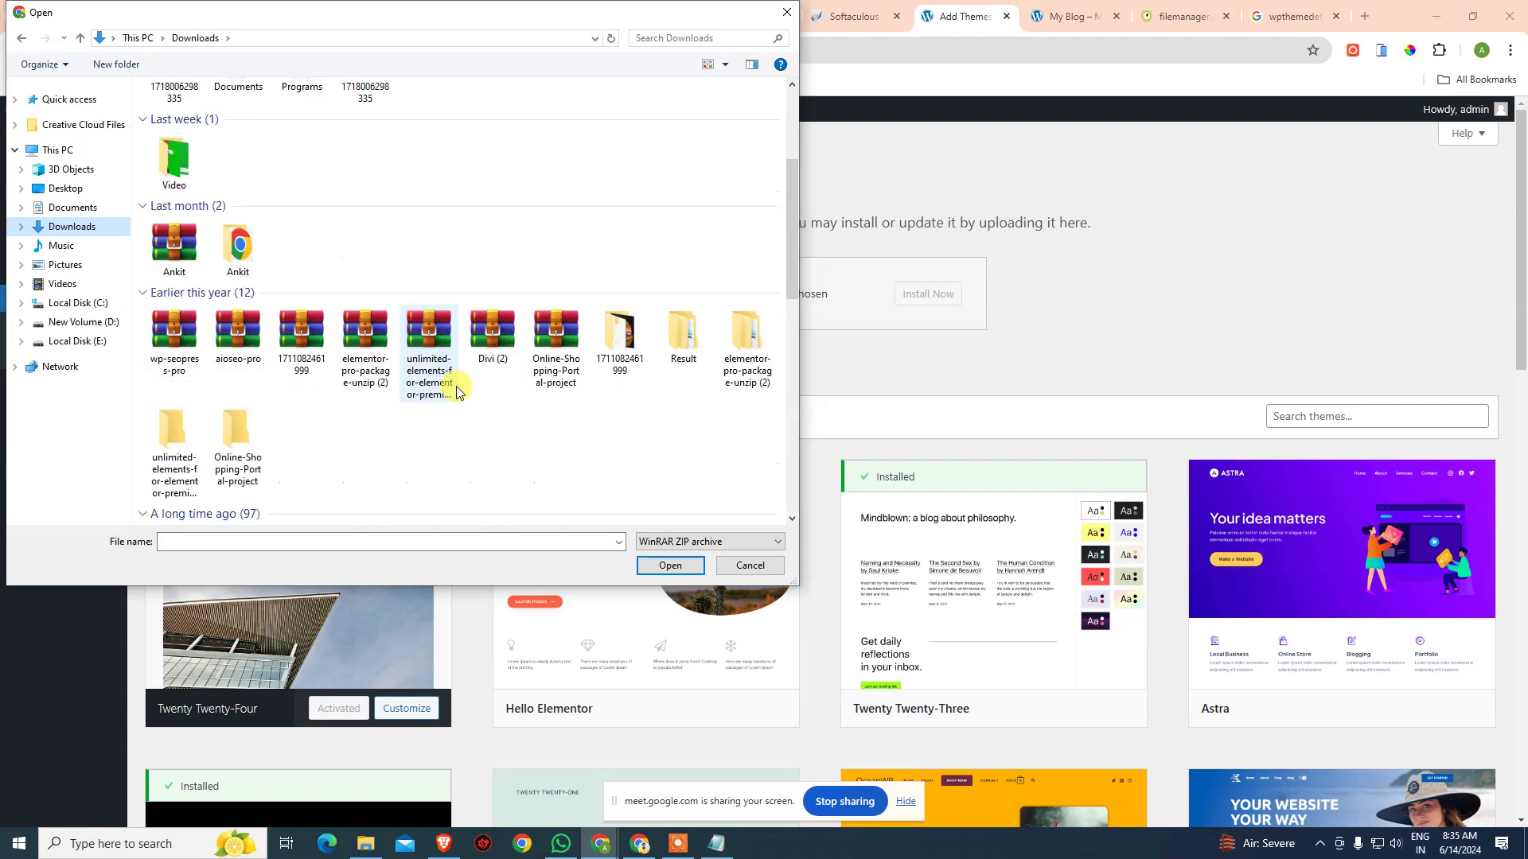
scroll(459, 390, down, 3)
click(342, 271)
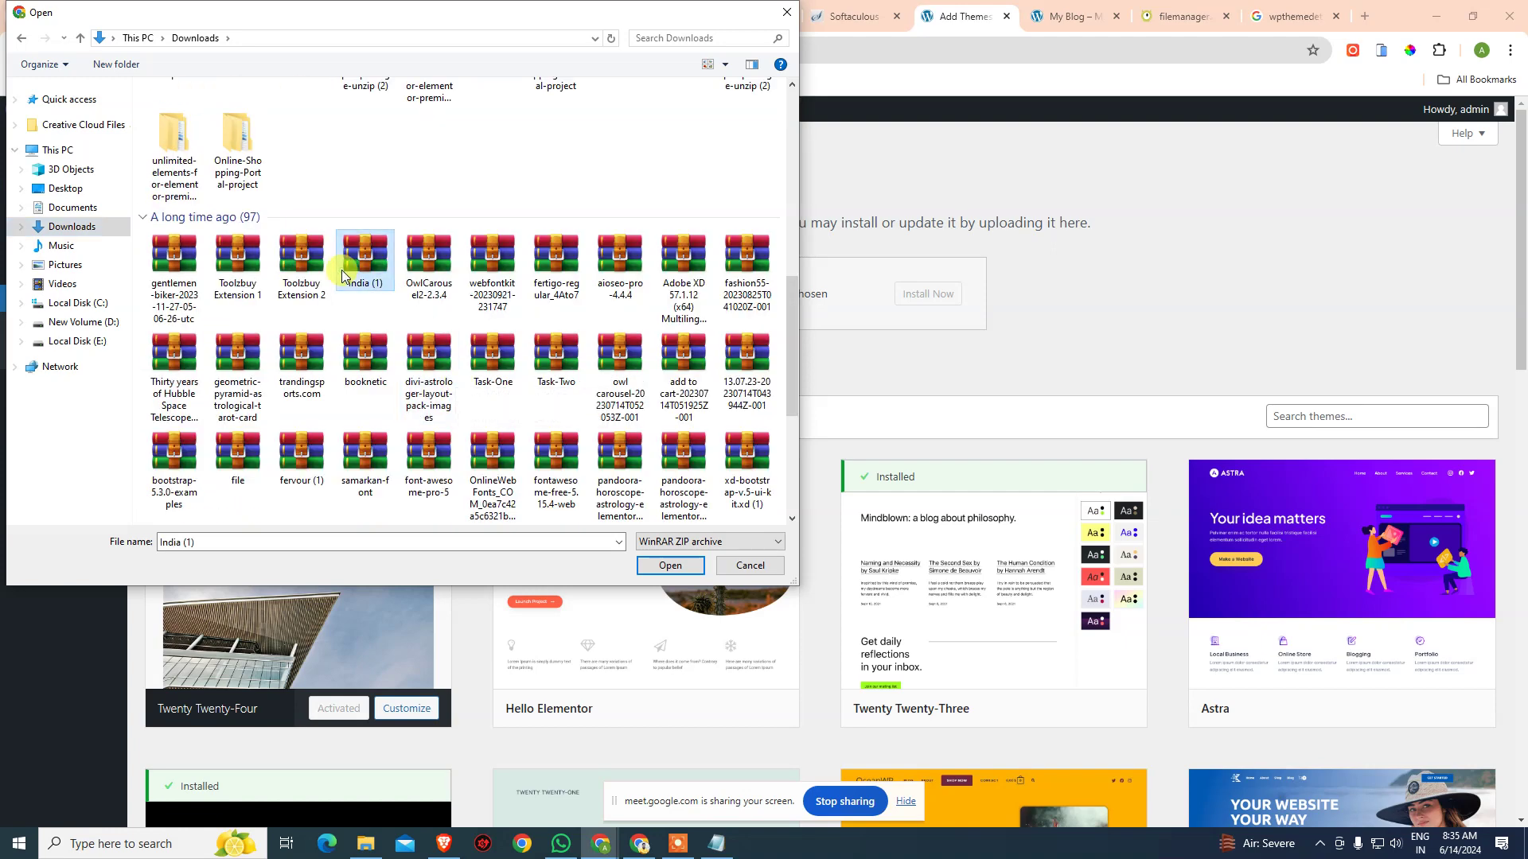
key(d)
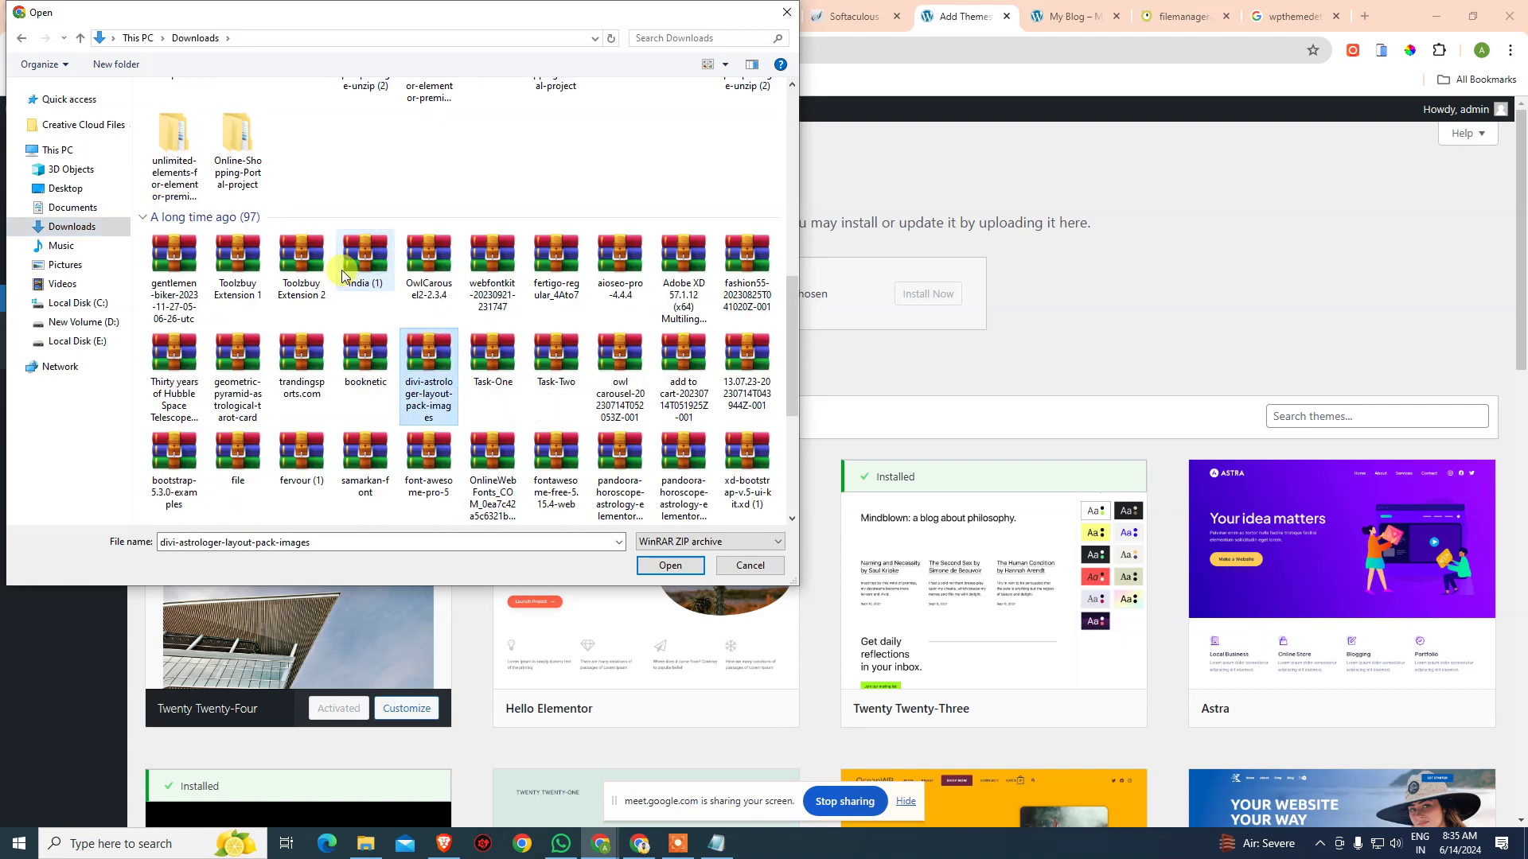
key(Right)
key(Left)
key(Left)
key(Left)
key(Left)
key(Up)
key(Left)
key(d)
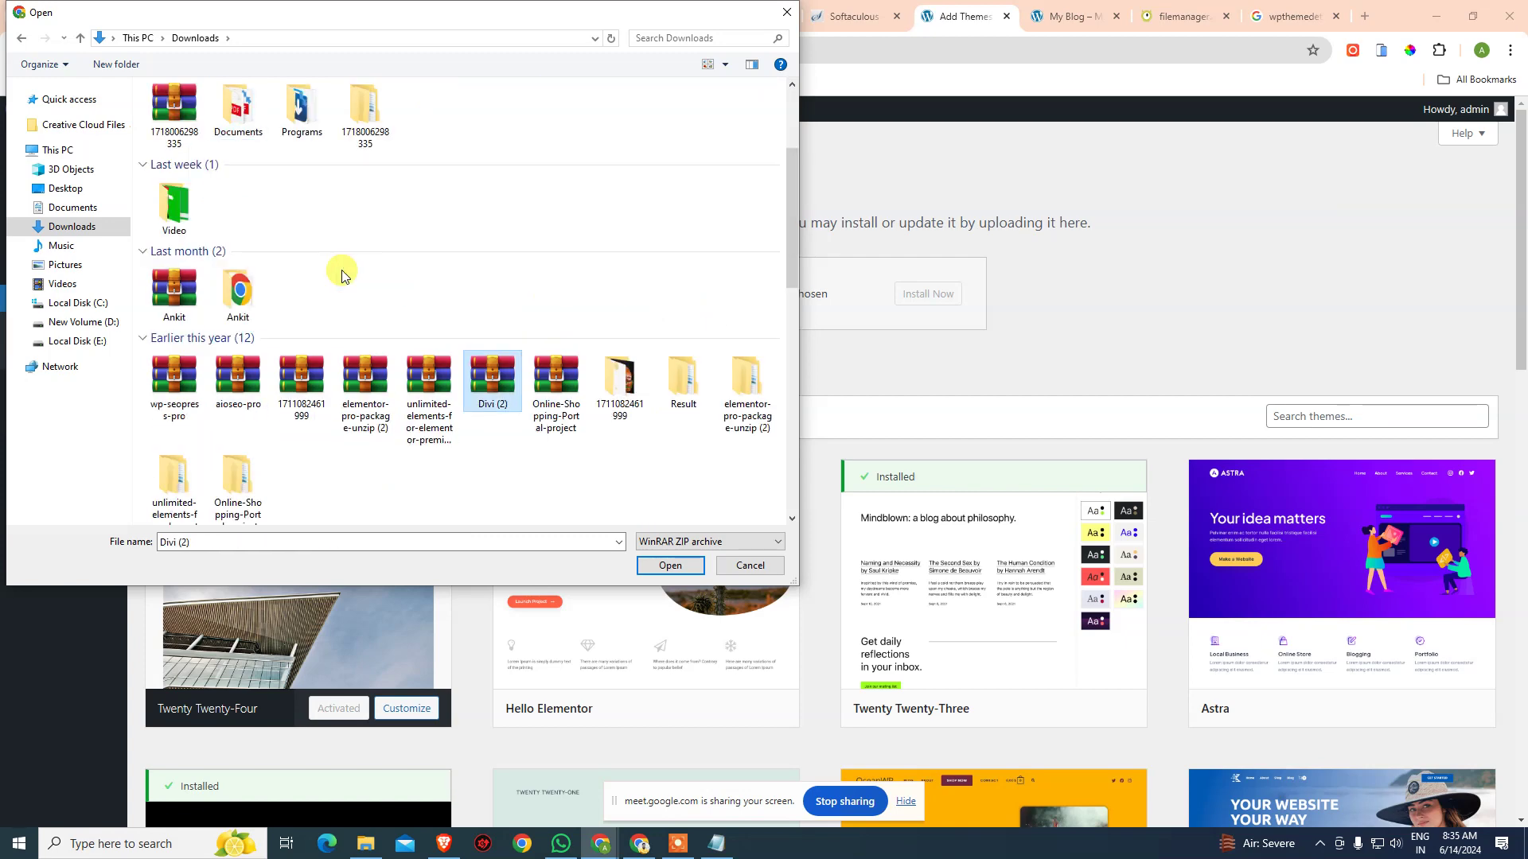
key(Return)
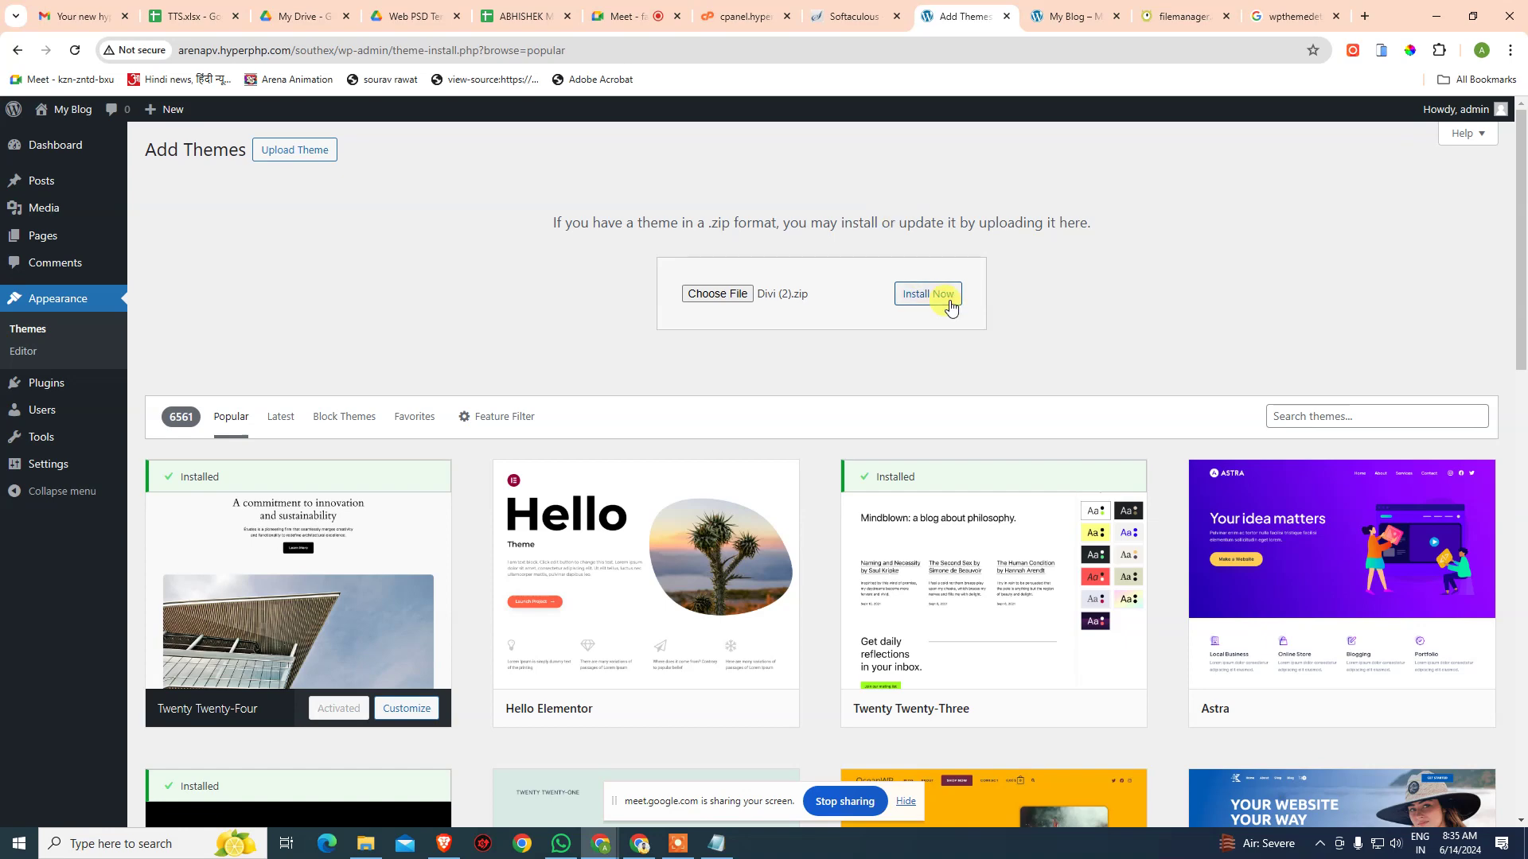
- Install the uploaded Divi (2).zip theme, then move to the control panel and Softaculous tabs
click(947, 300)
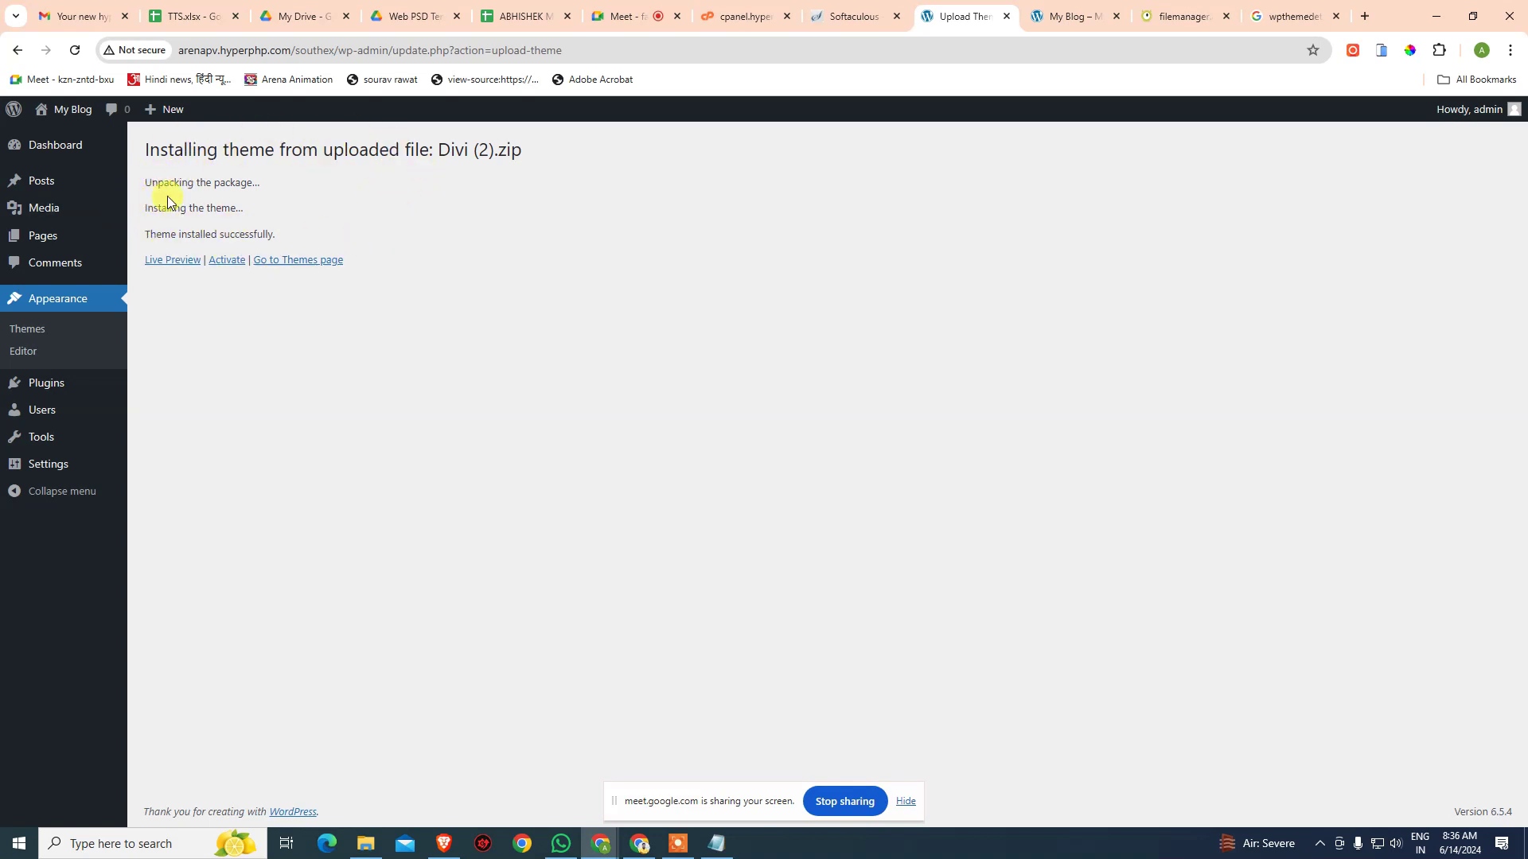
drag(212, 235, 283, 239)
click(378, 236)
click(740, 16)
- In the file manager, reload the themes folder so the new Divi folder appears
click(816, 16)
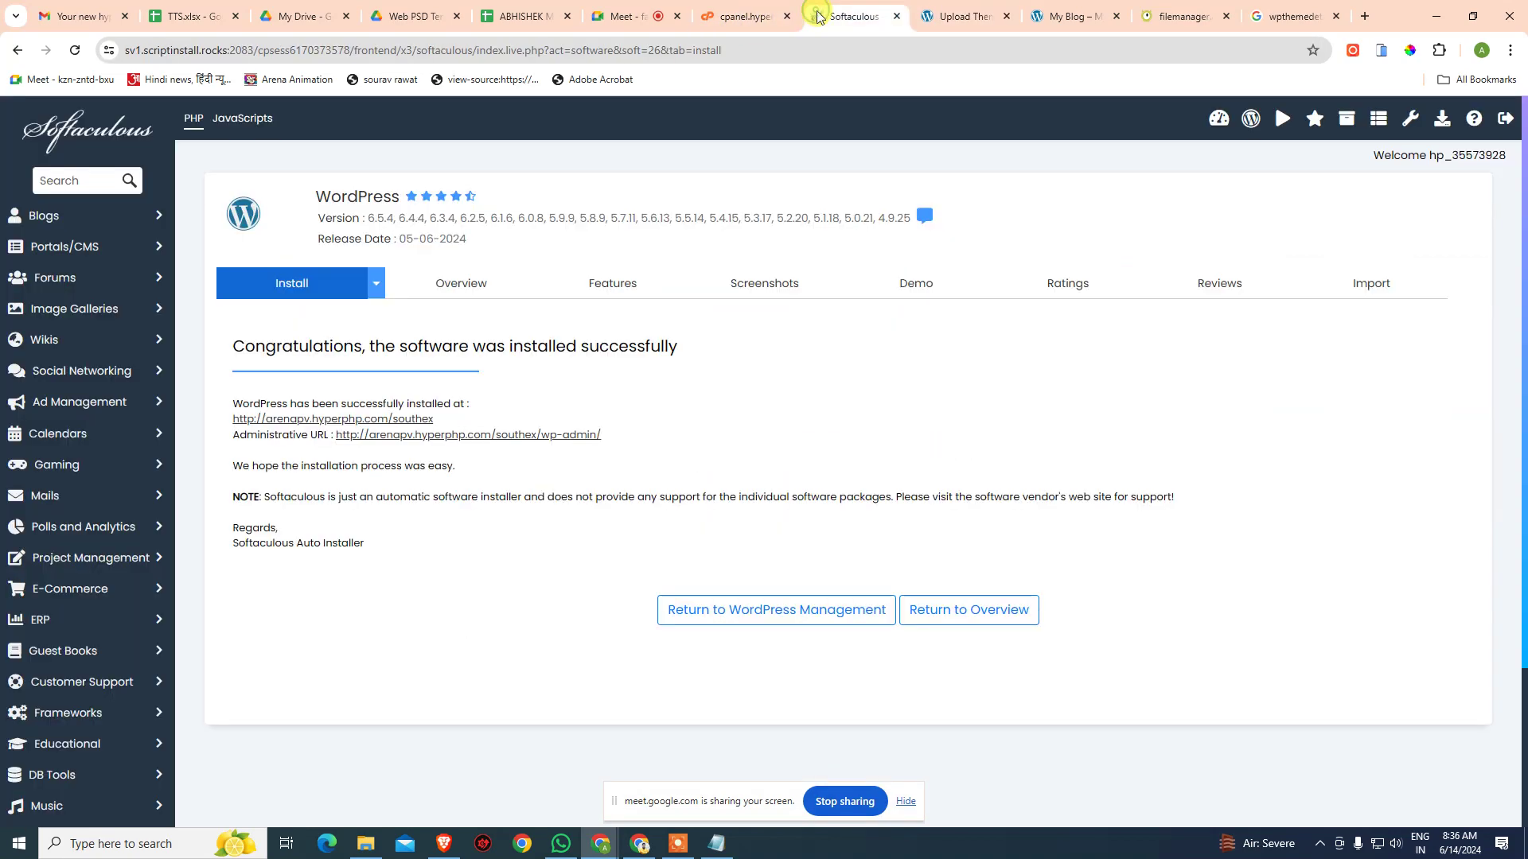
click(739, 11)
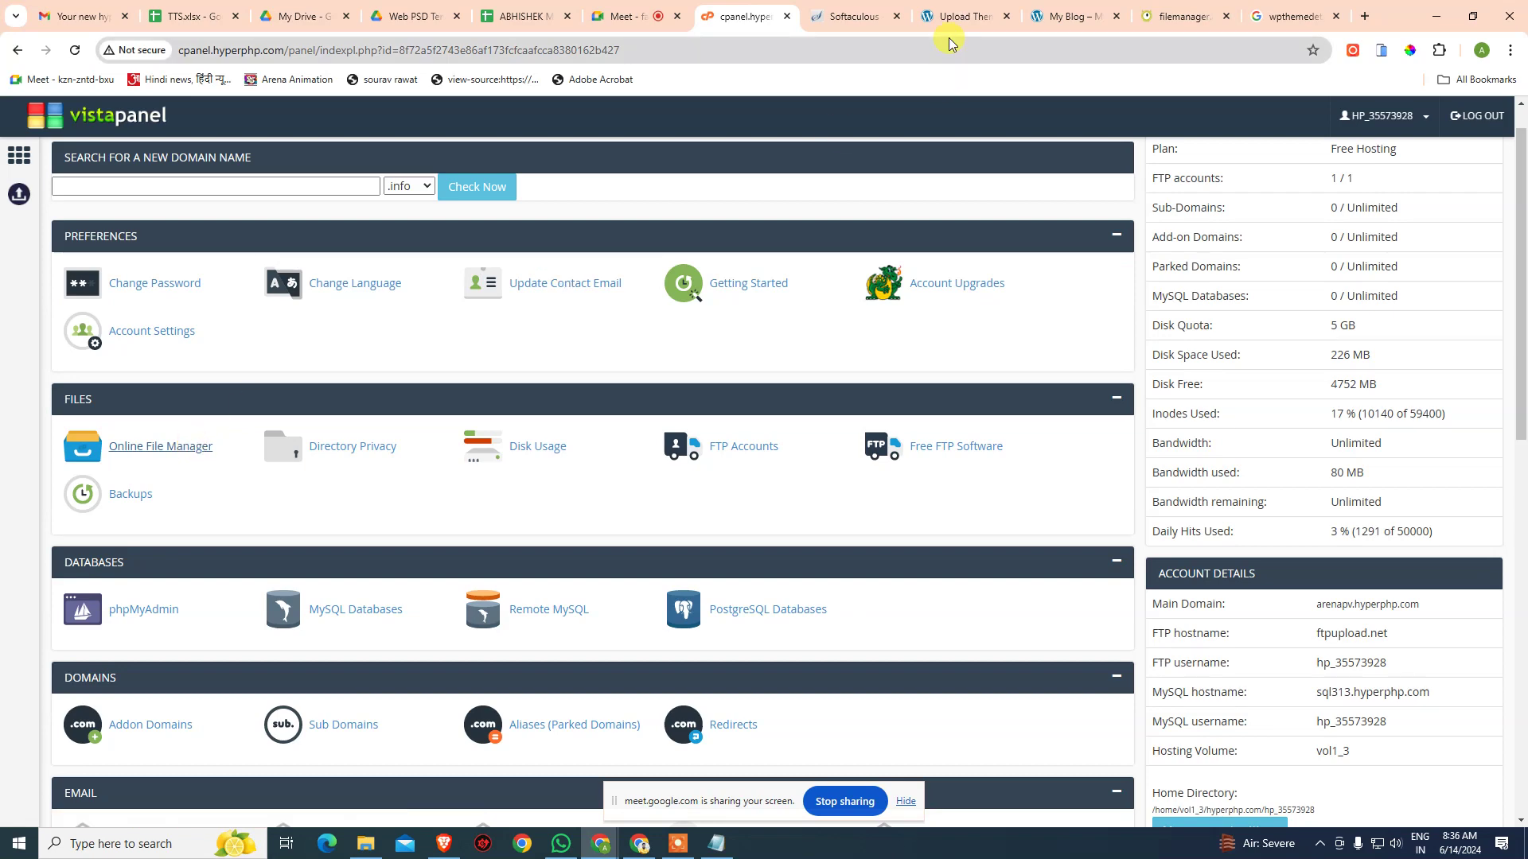
click(1156, 14)
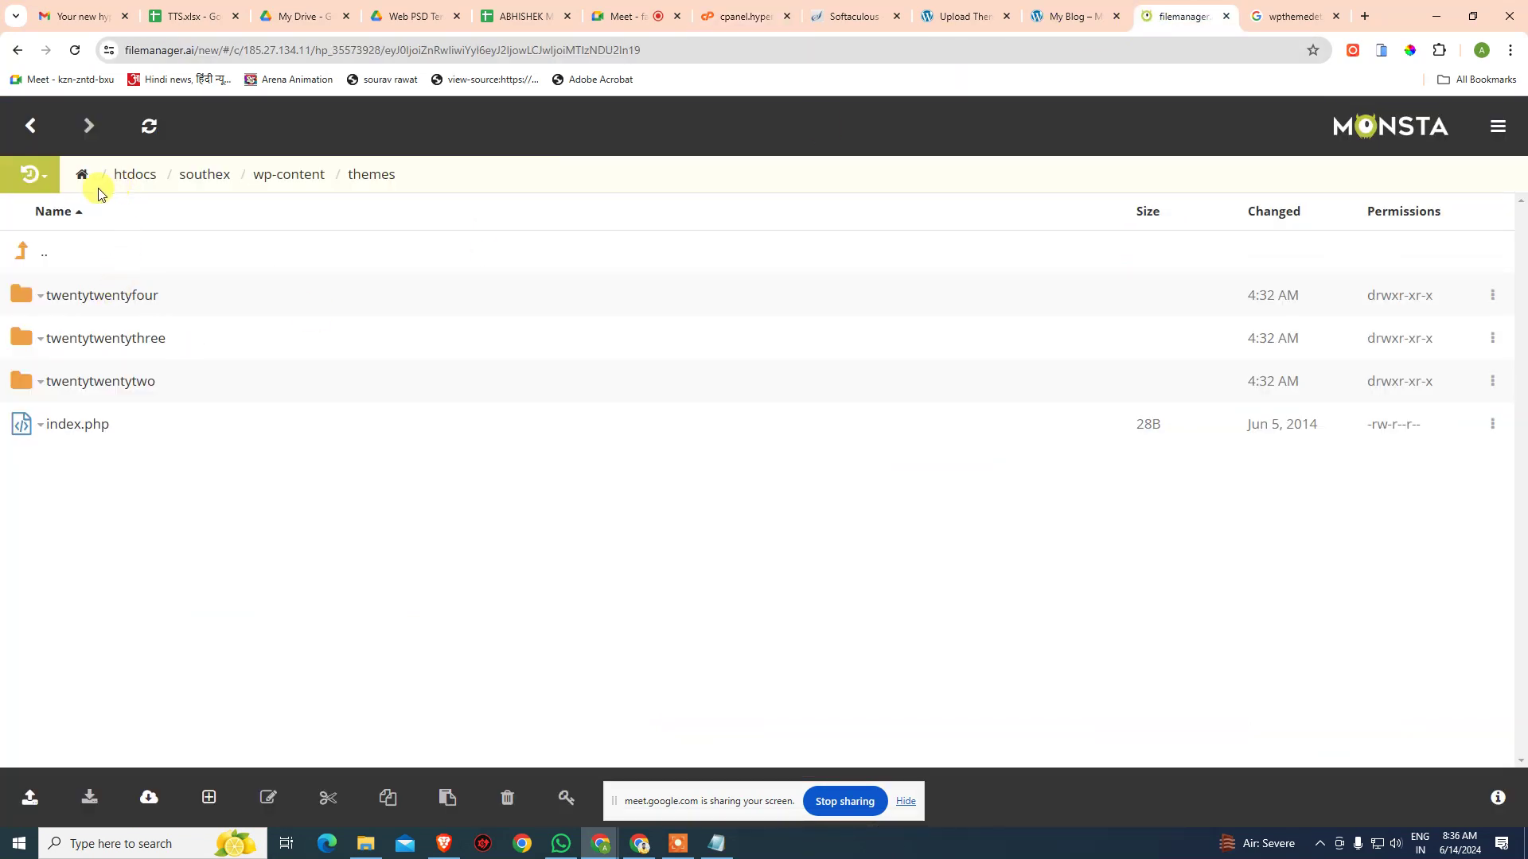
click(24, 251)
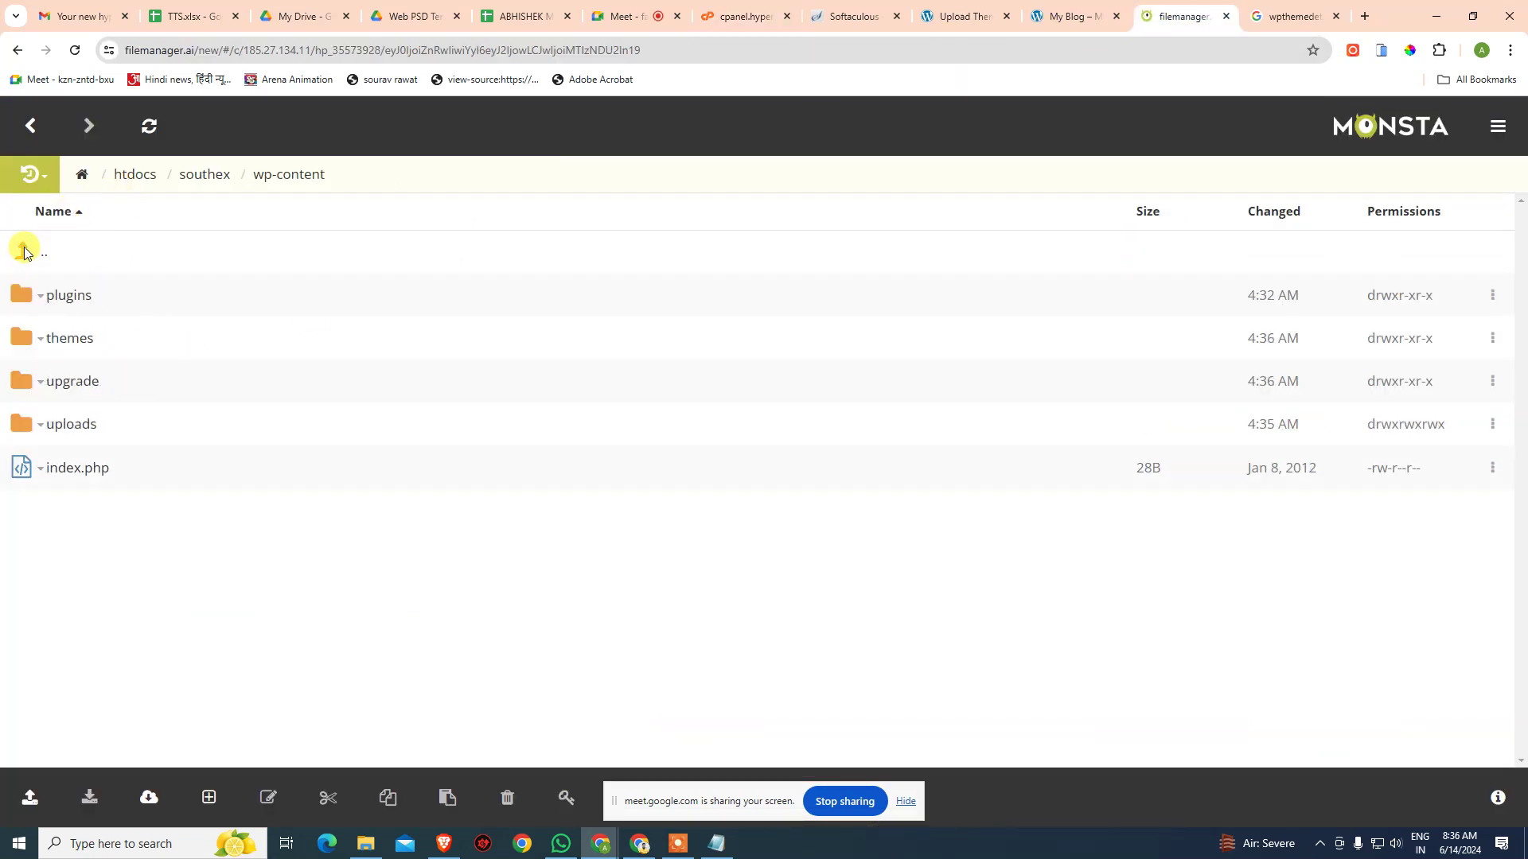
click(64, 342)
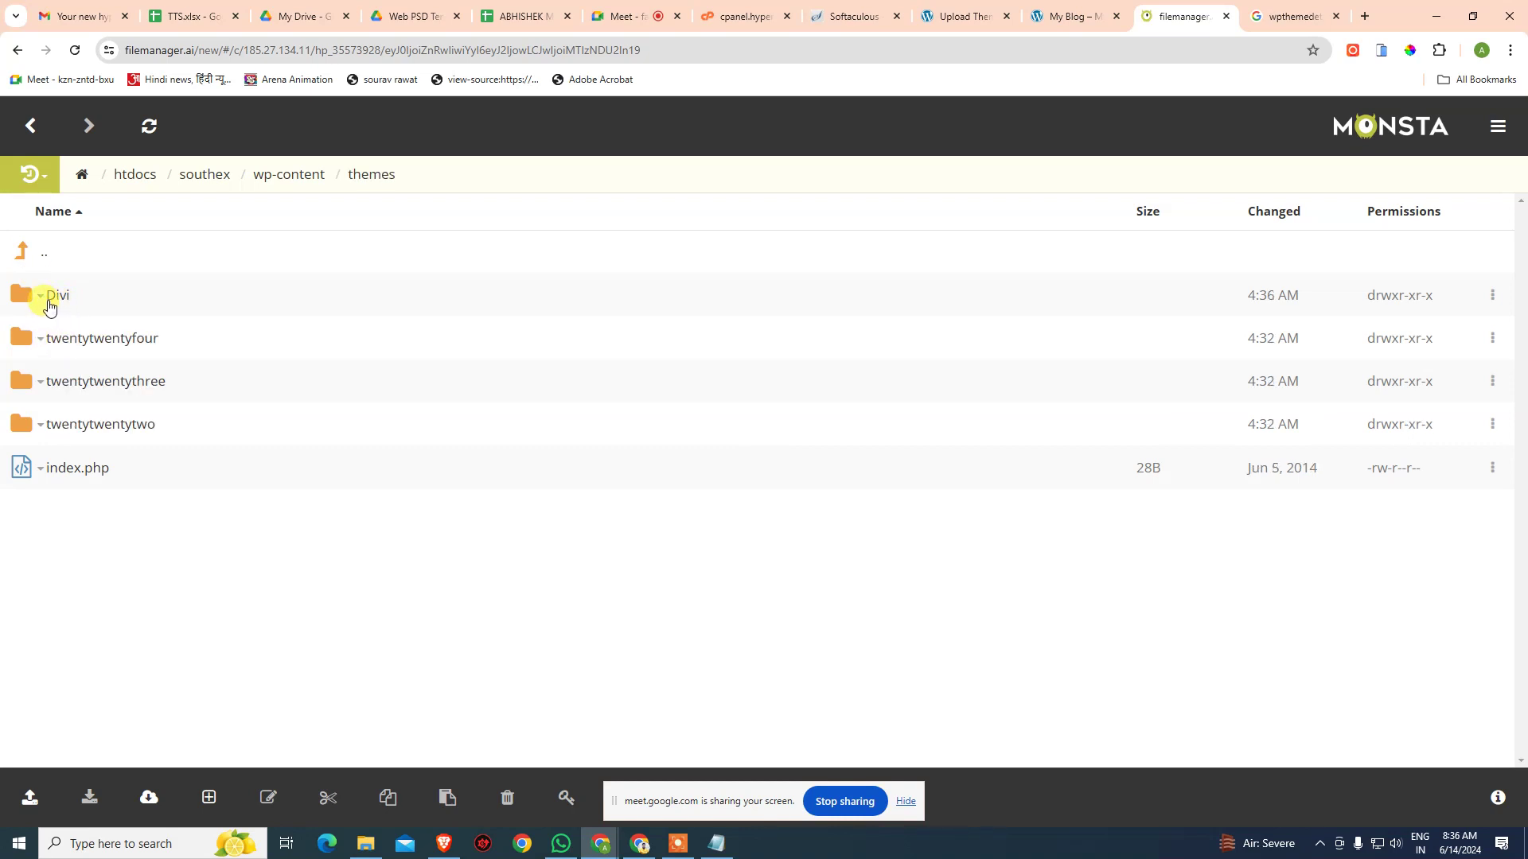
- Rename the Divi theme folder to southex
click(42, 299)
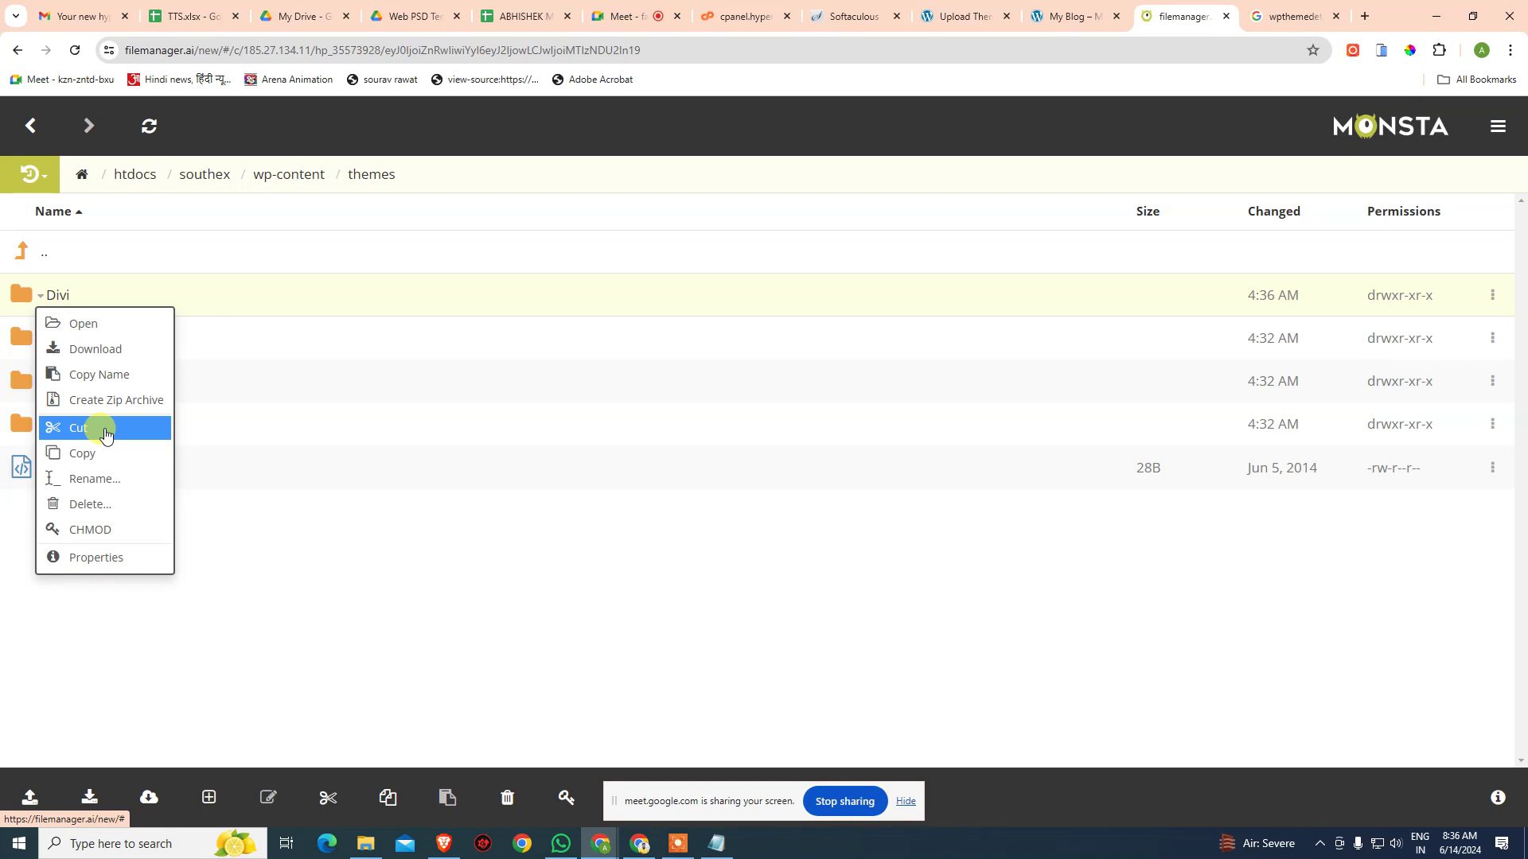
click(94, 478)
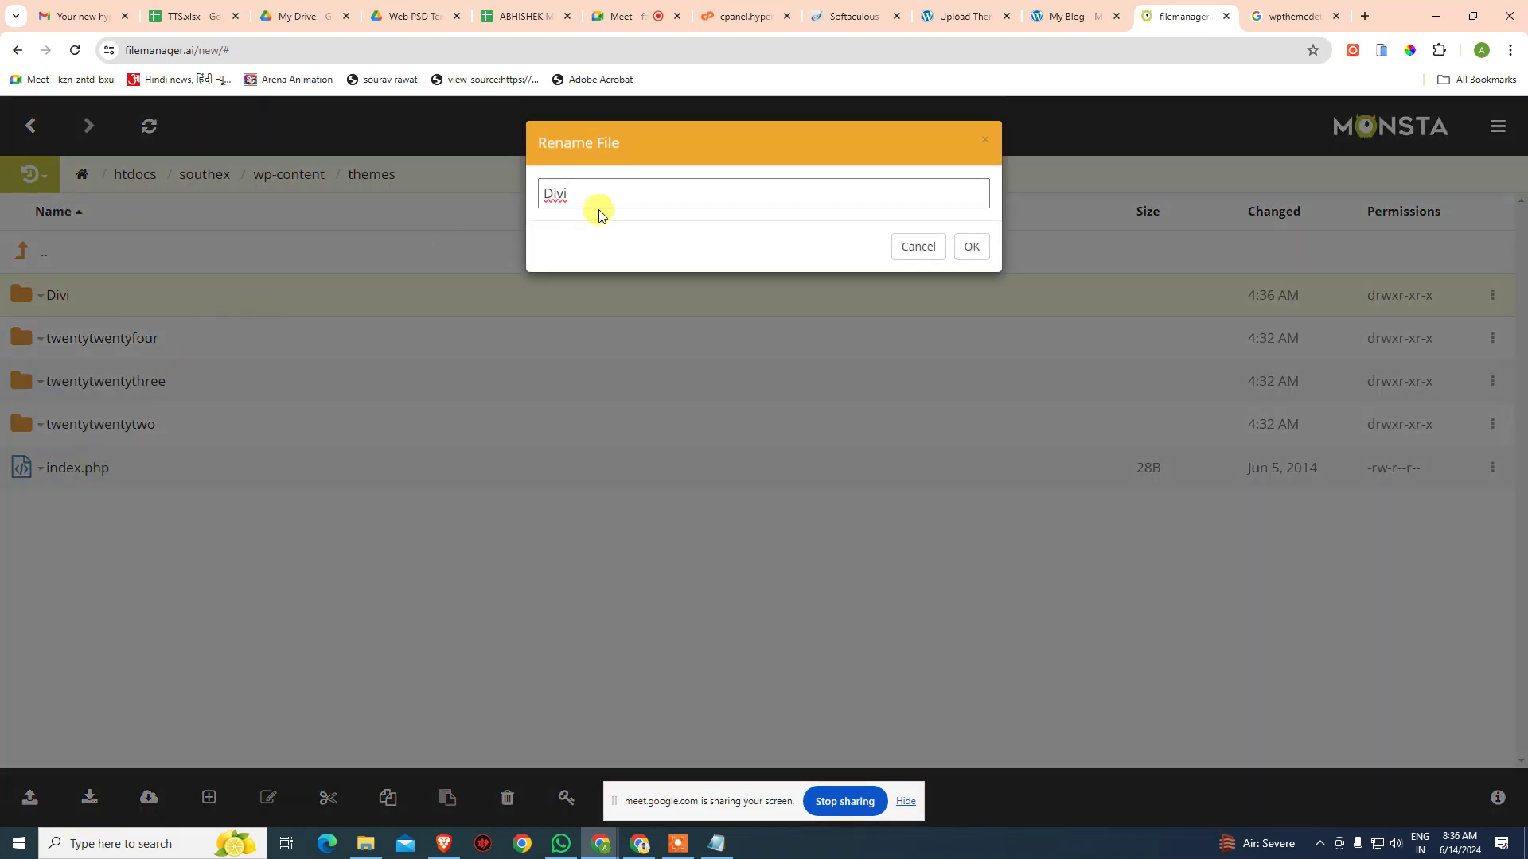
drag(591, 195, 502, 187)
text(southex)
click(969, 247)
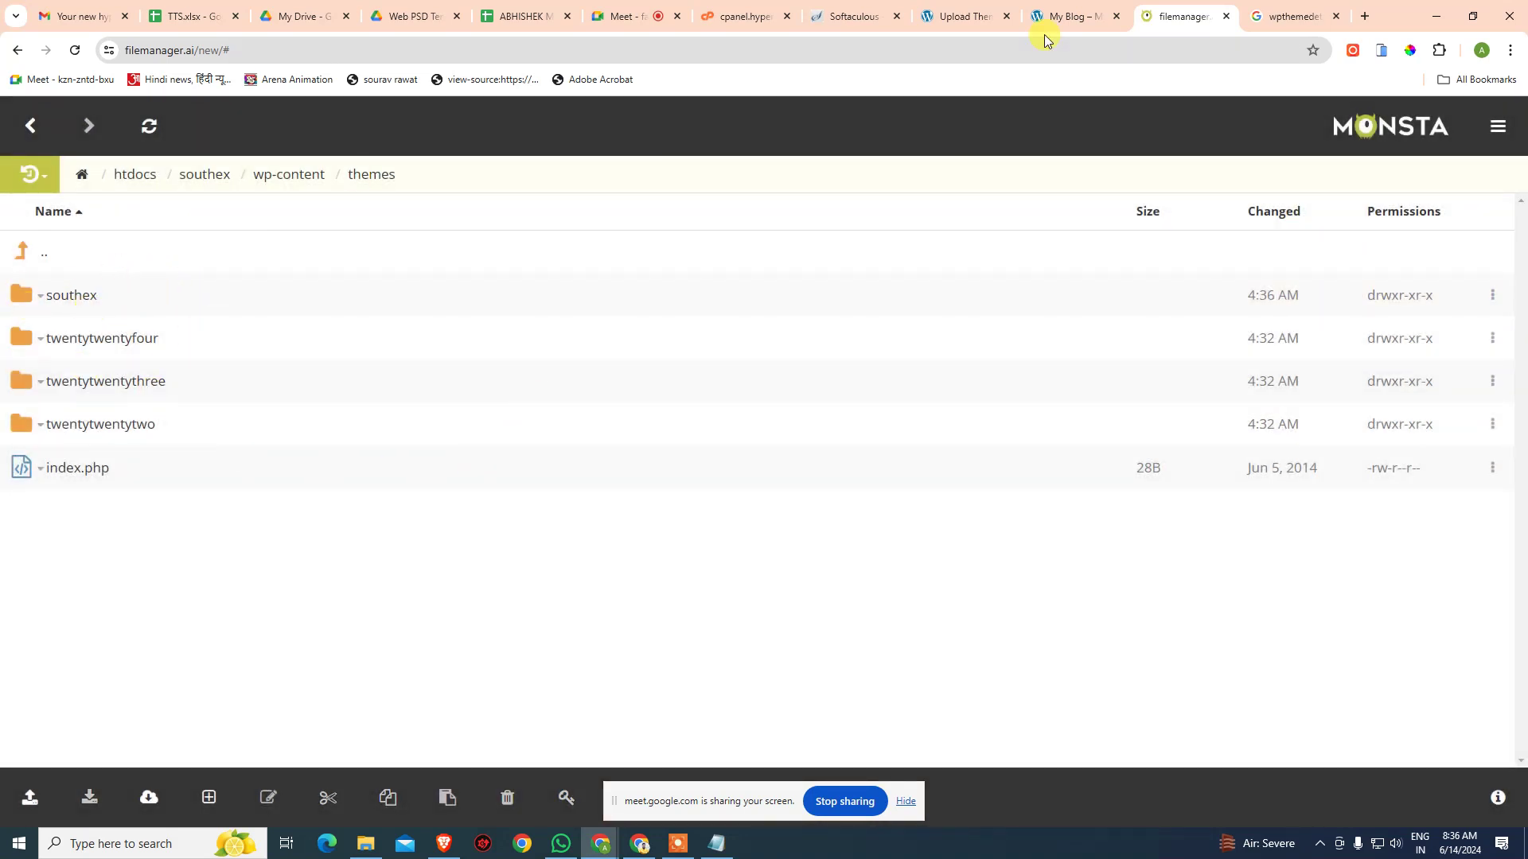
- Open the Themes page listing Divi plus the three Twenty themes, then return to Softaculous
click(959, 17)
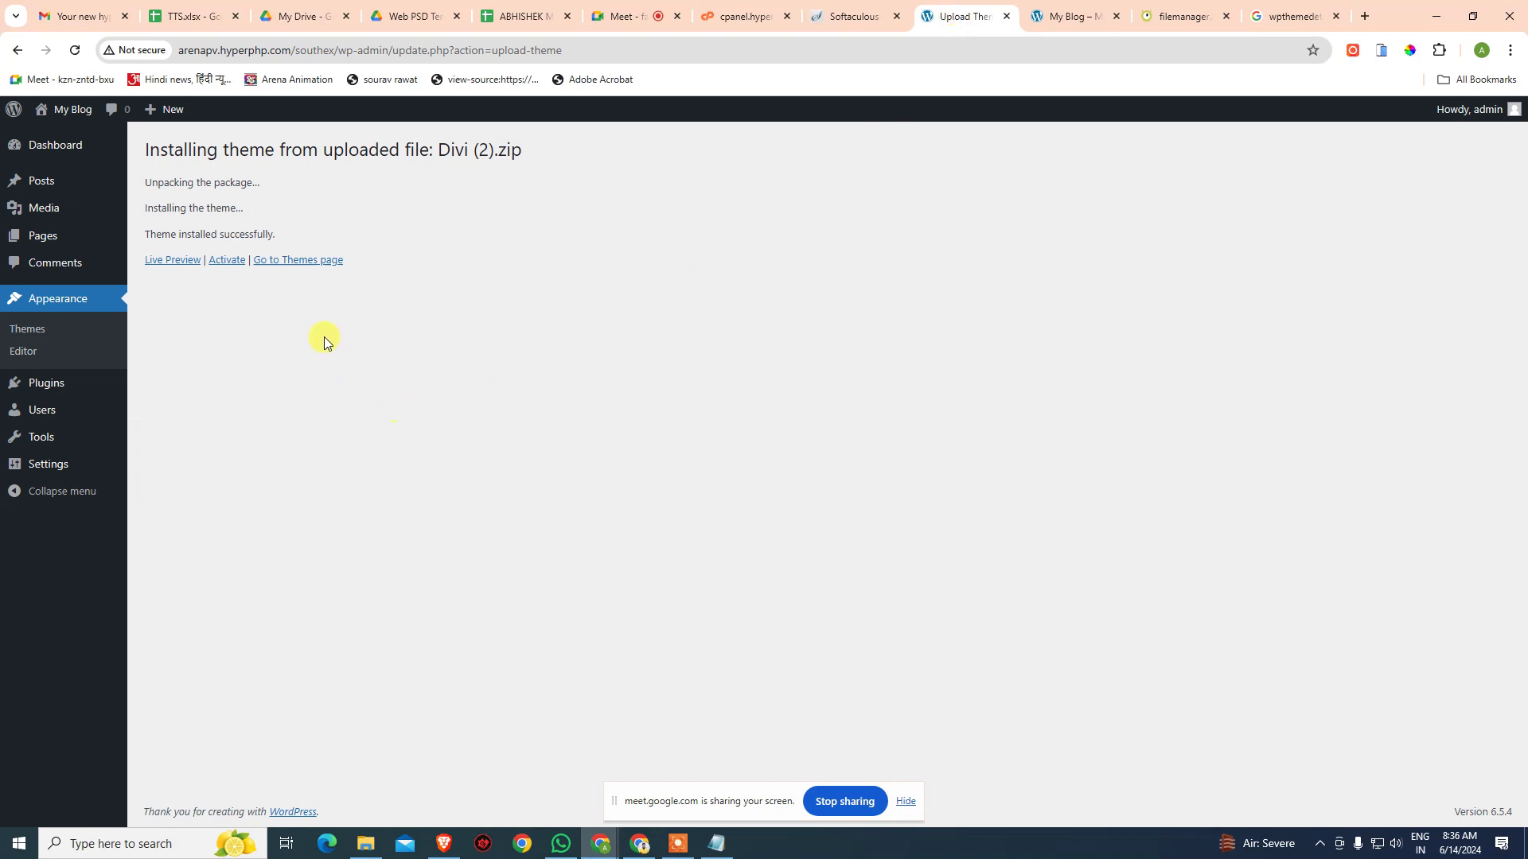
click(299, 260)
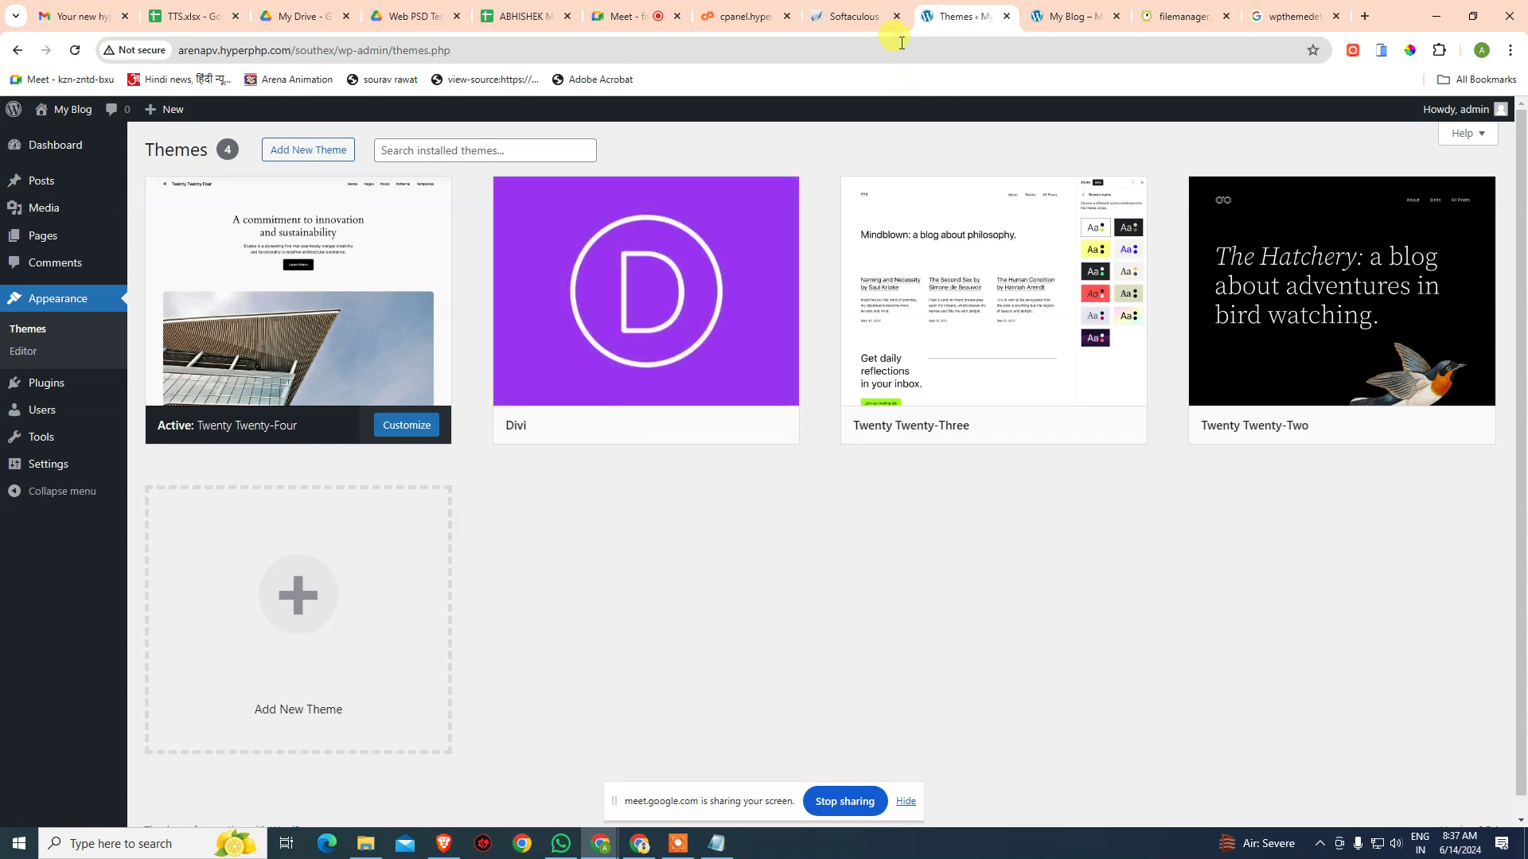
click(756, 16)
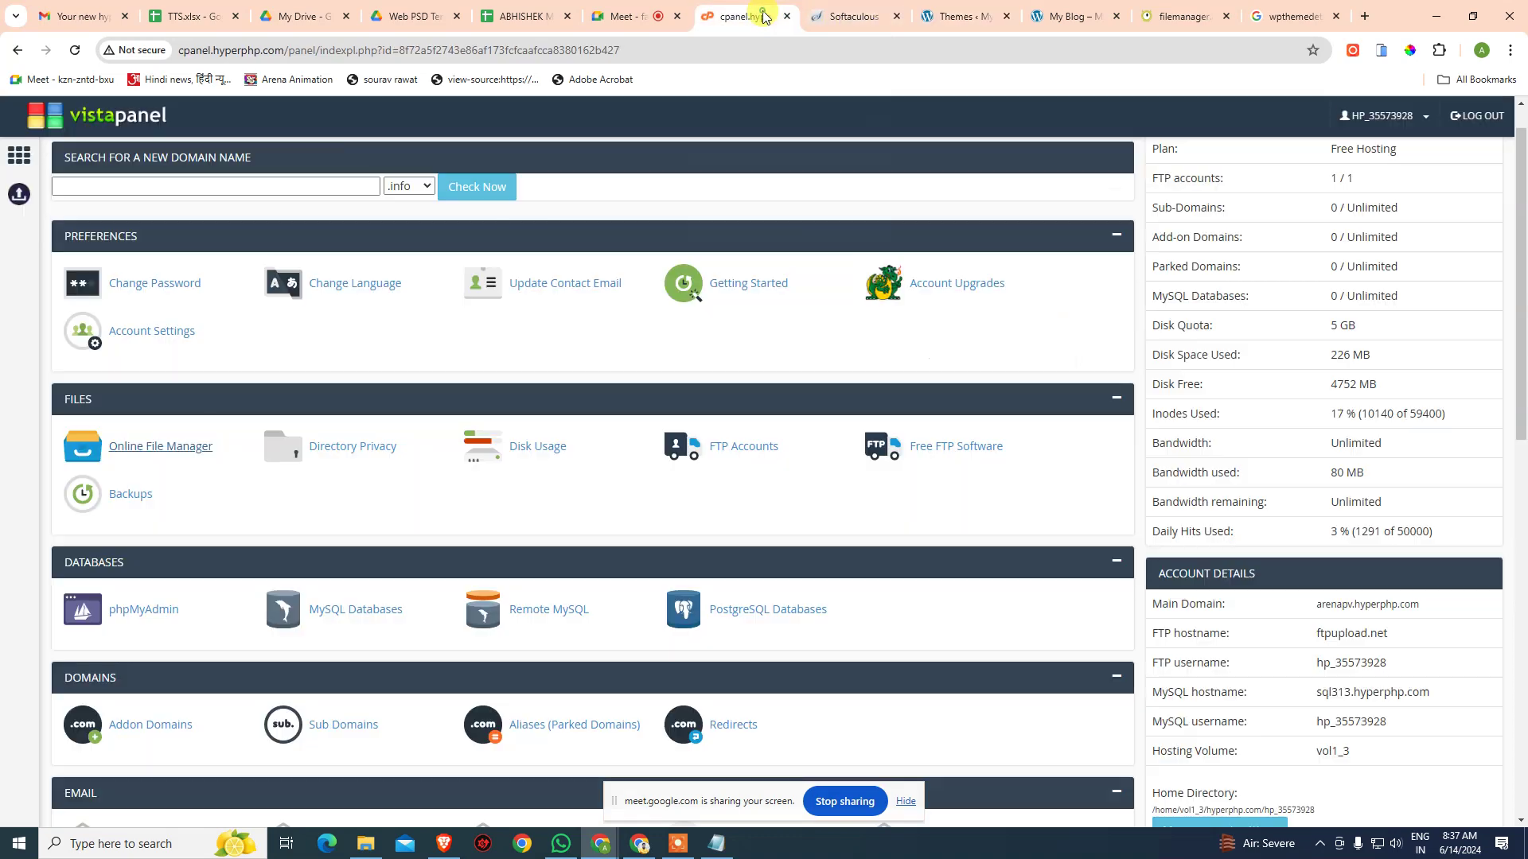
click(879, 11)
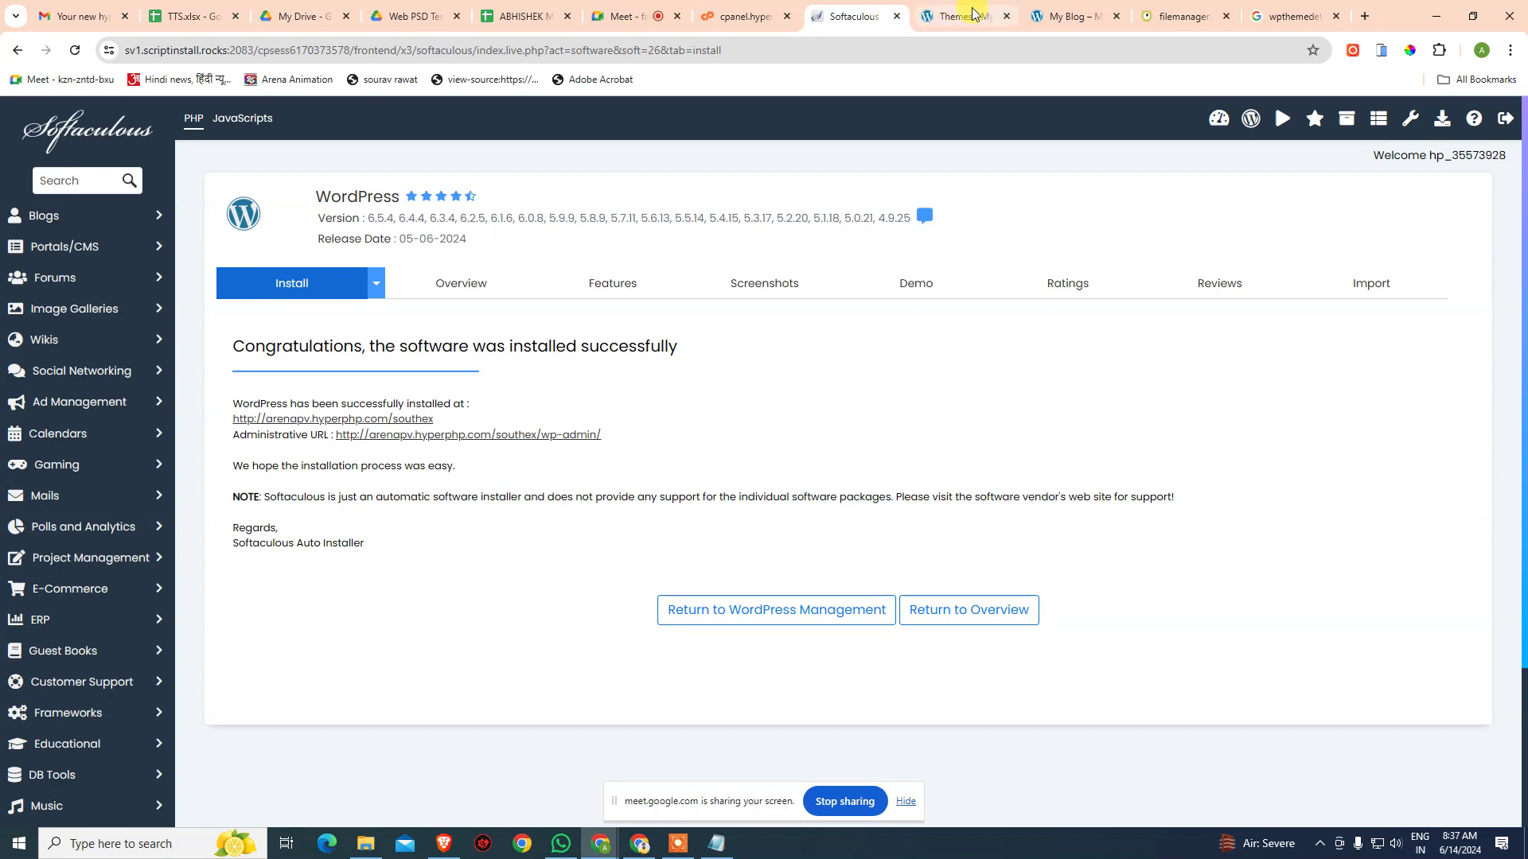
- Open the southex theme folder and launch its style.css in the text editor
click(1178, 16)
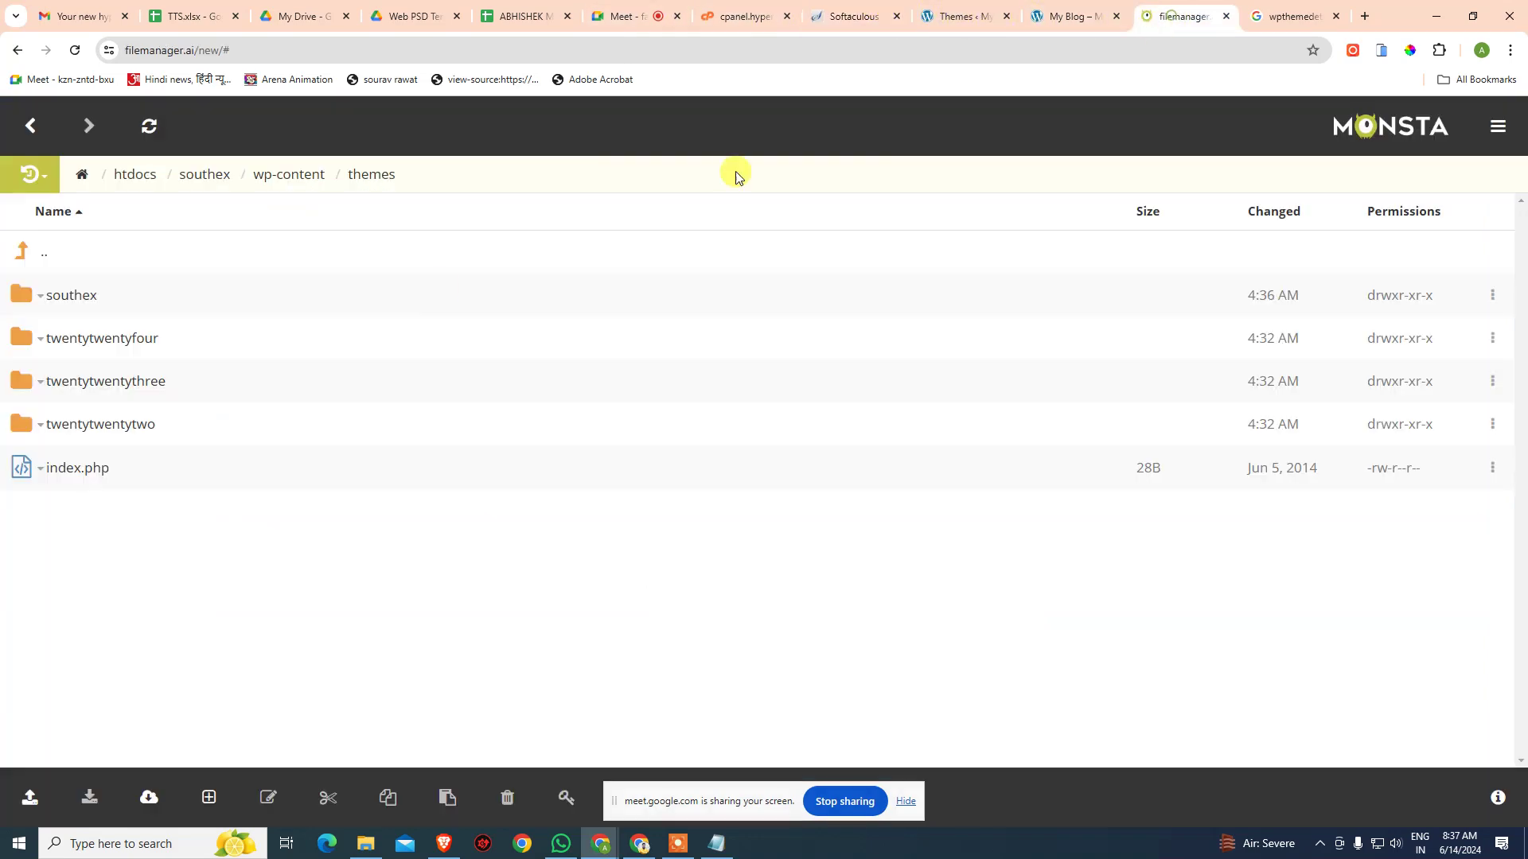
click(41, 299)
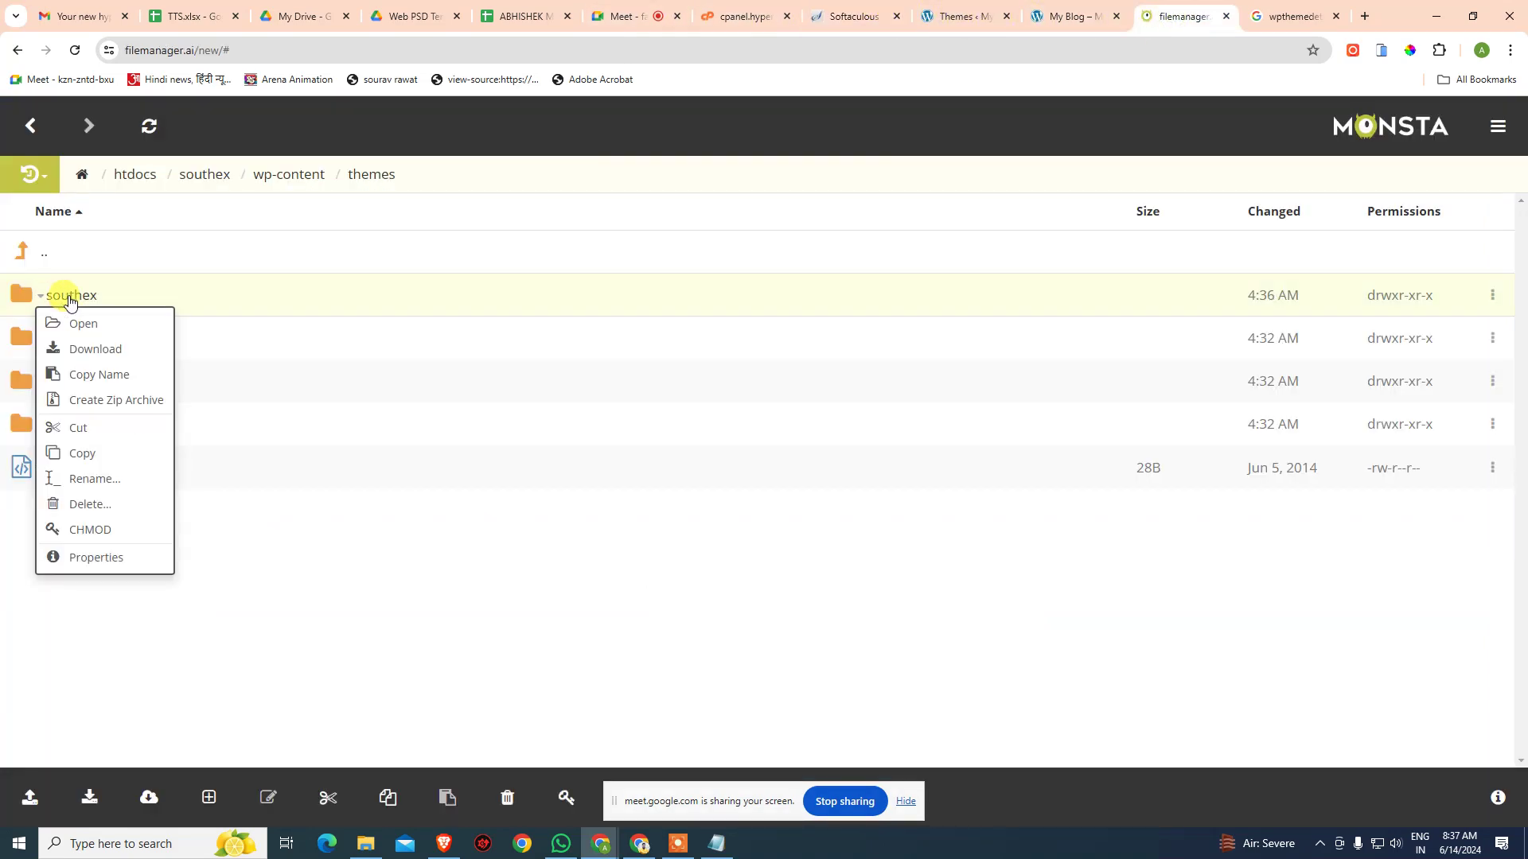
scroll(120, 413, down, 7)
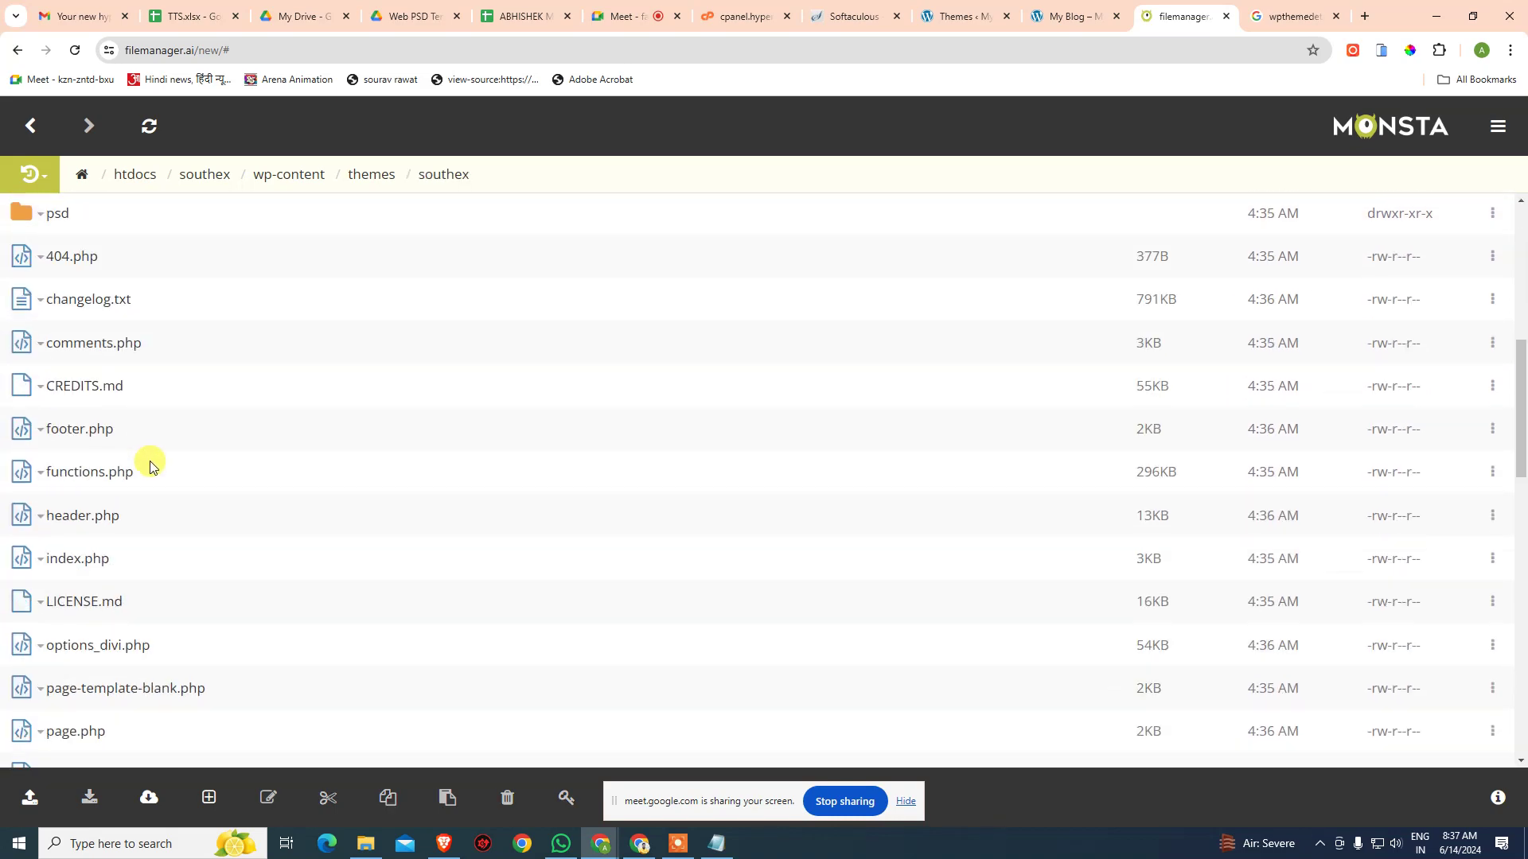
scroll(131, 443, down, 4)
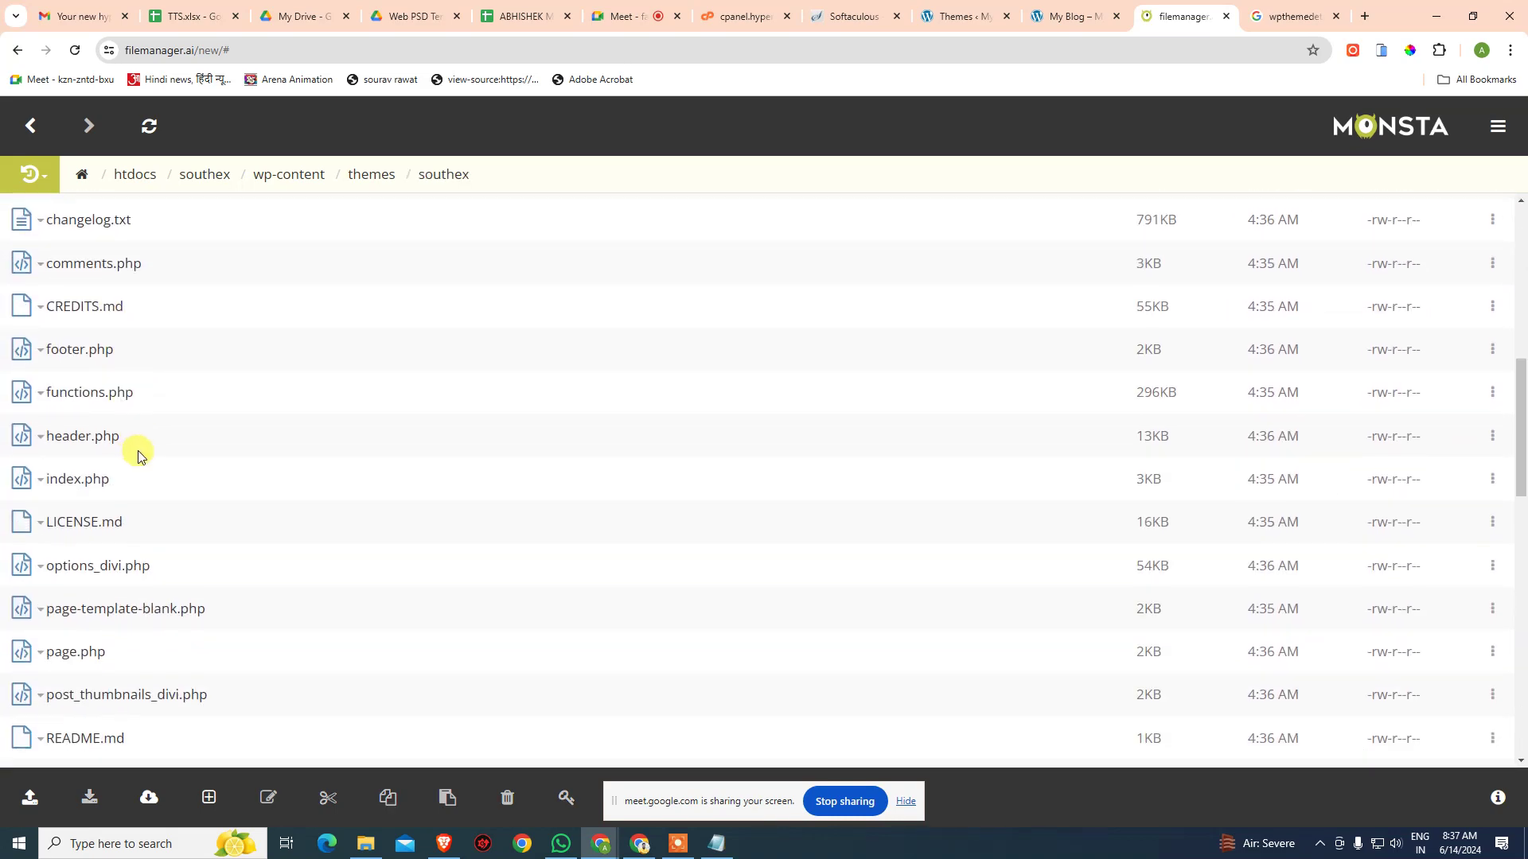
scroll(146, 459, down, 6)
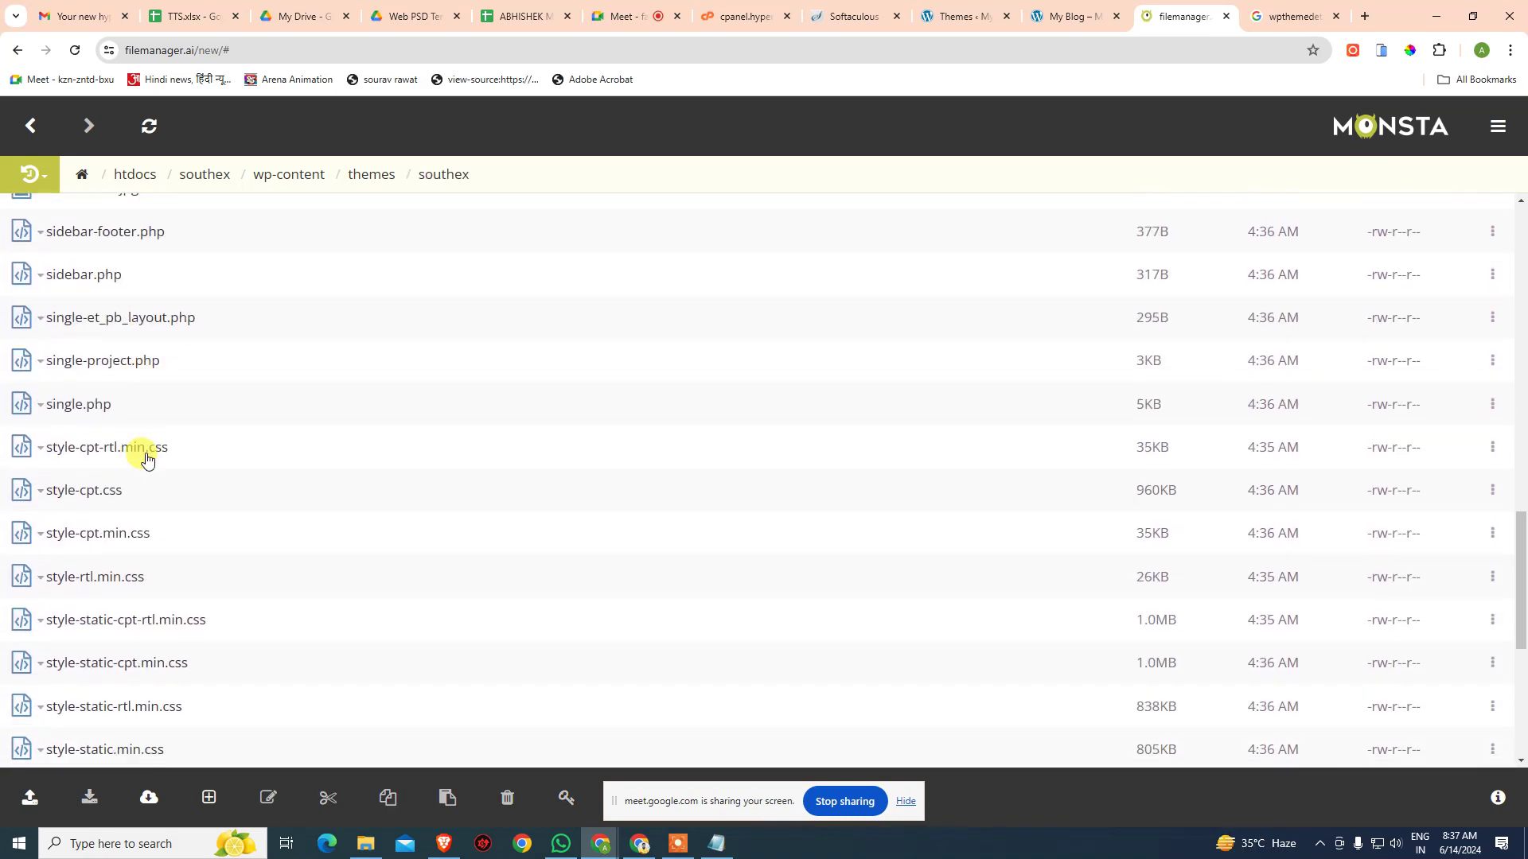
scroll(140, 474, down, 2)
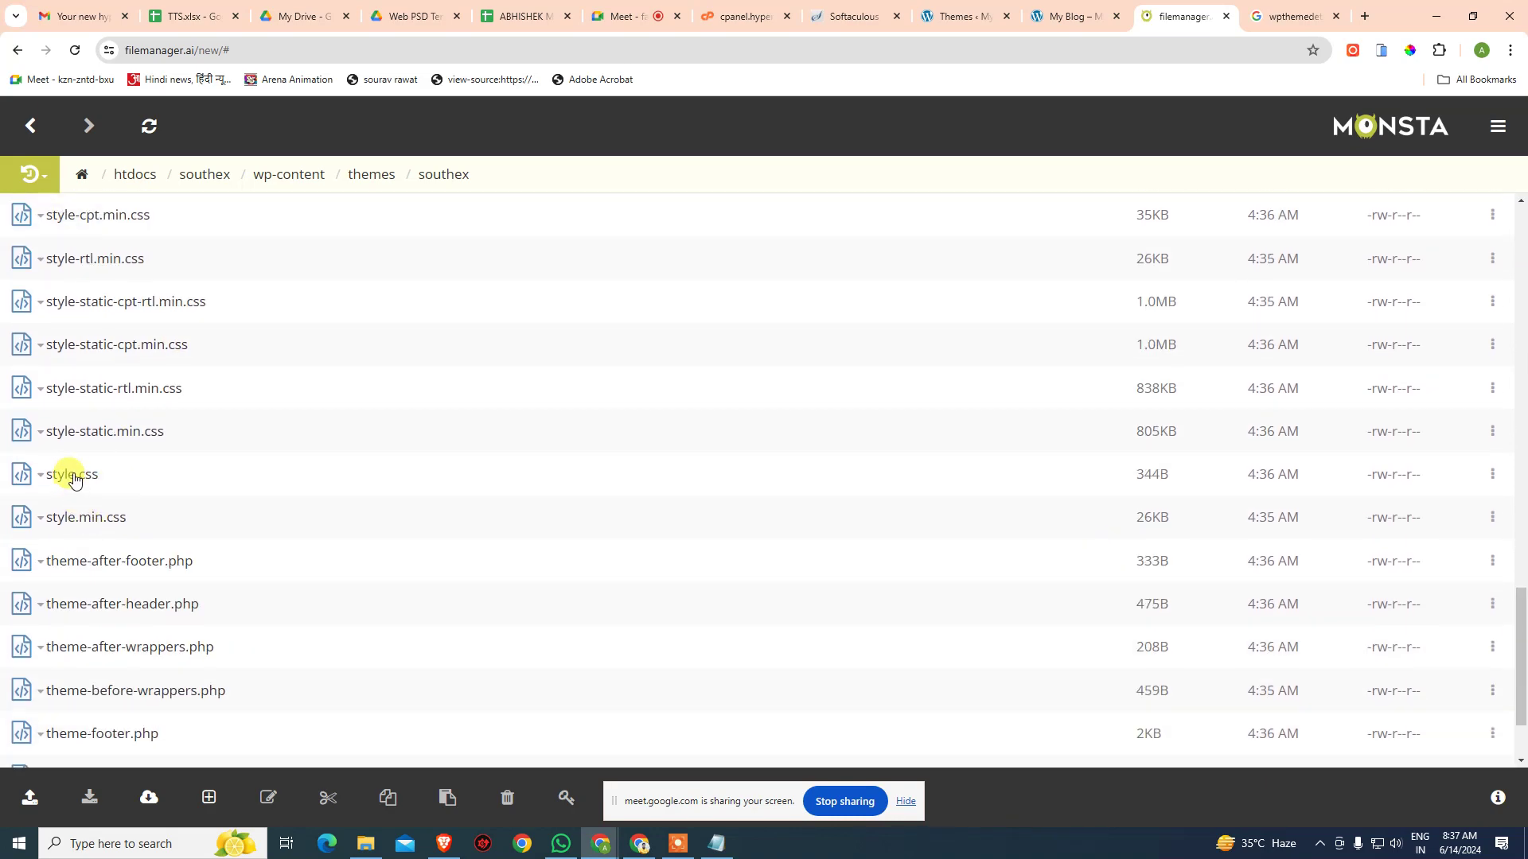
click(40, 476)
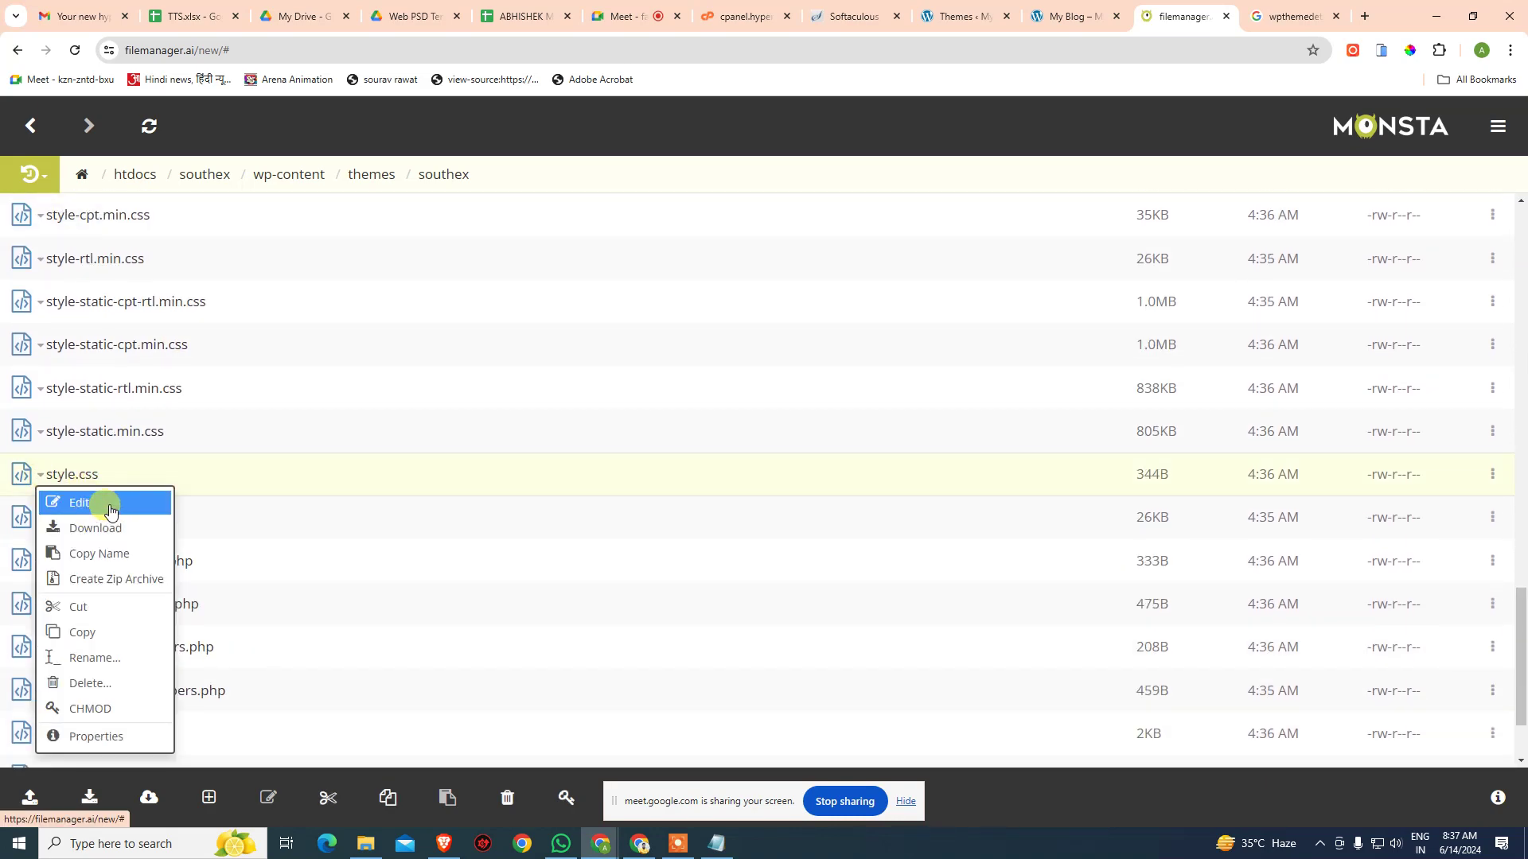
click(111, 511)
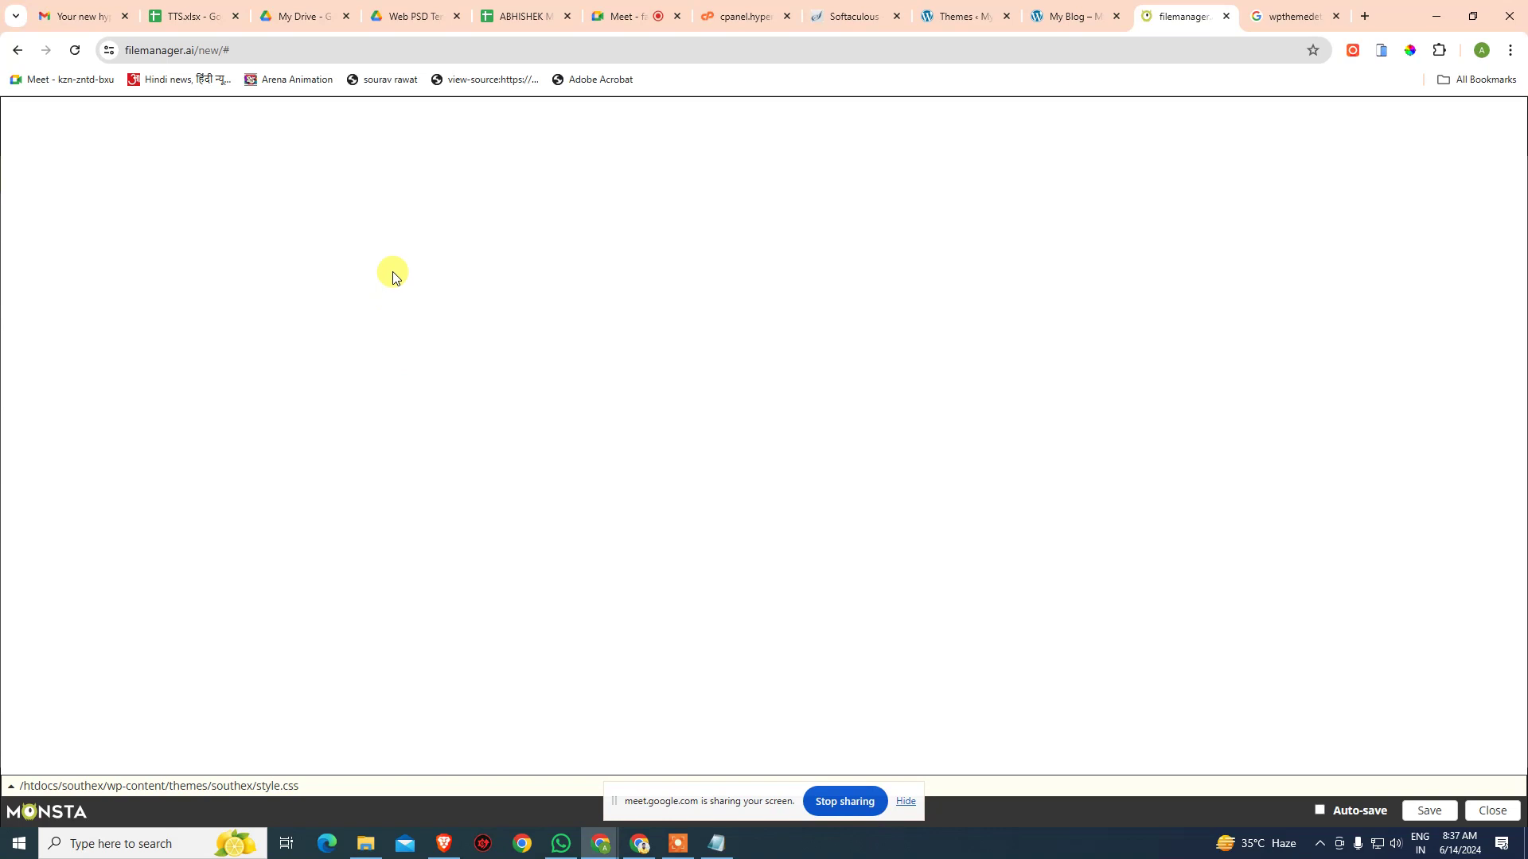
- In style.css, rename the theme to 'South Ex' and edit the theme URI and description
click(127, 144)
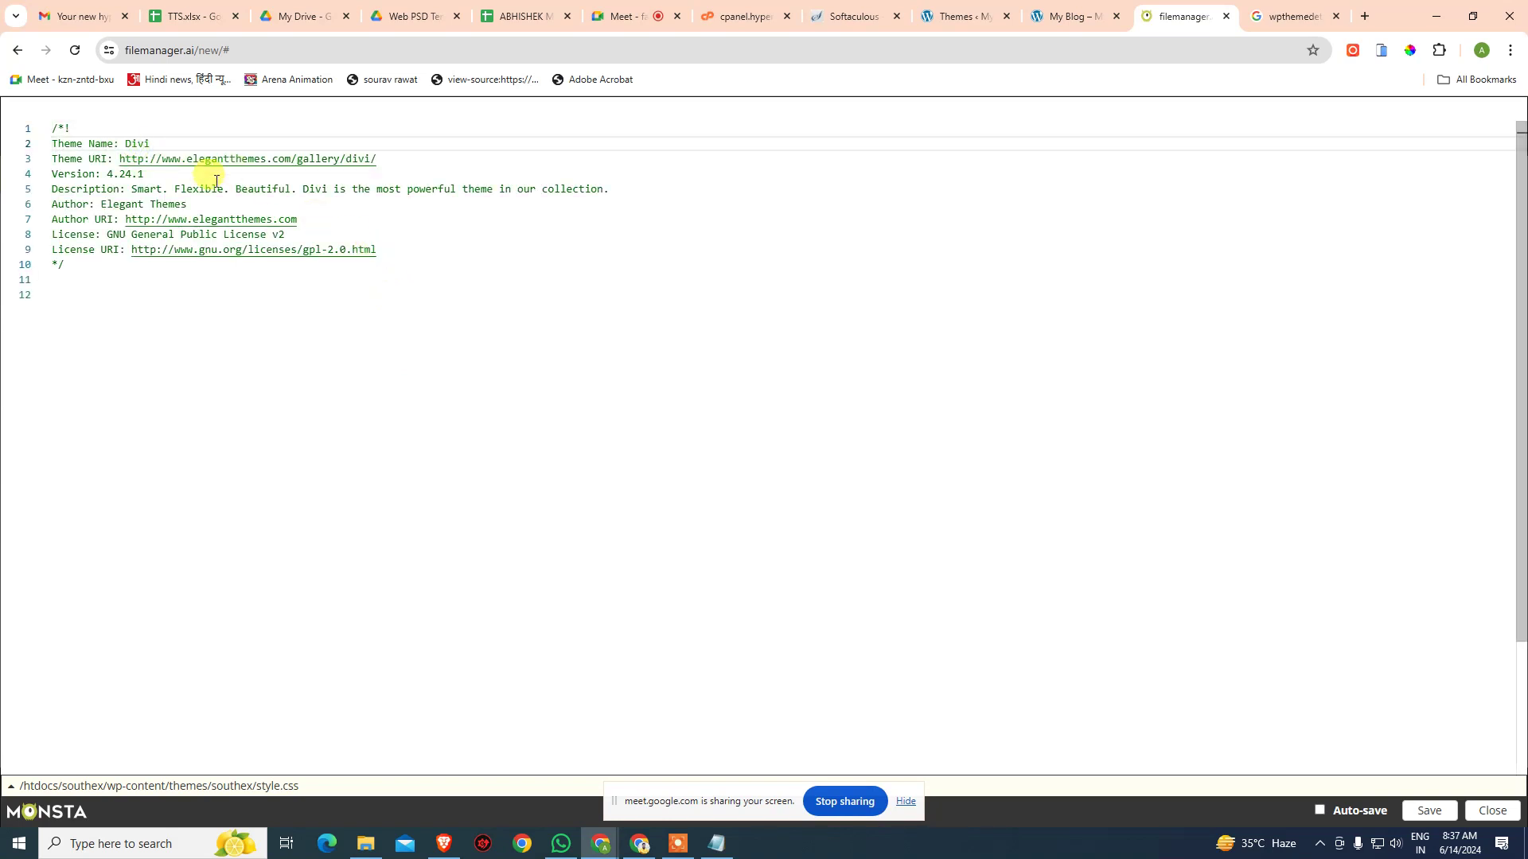
key(shift+End)
text(S)
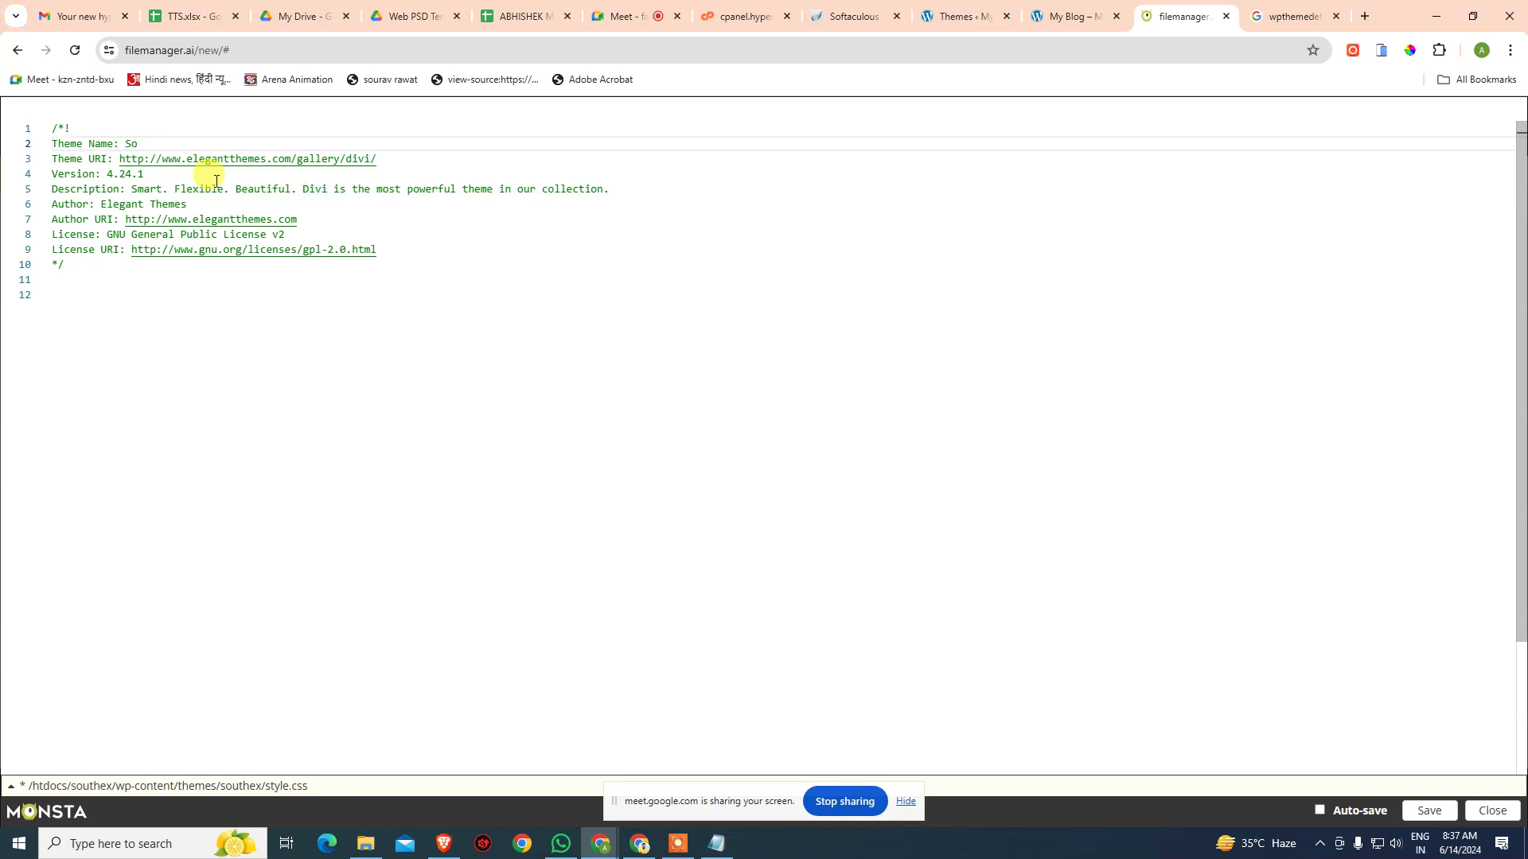
text(outh Ex)
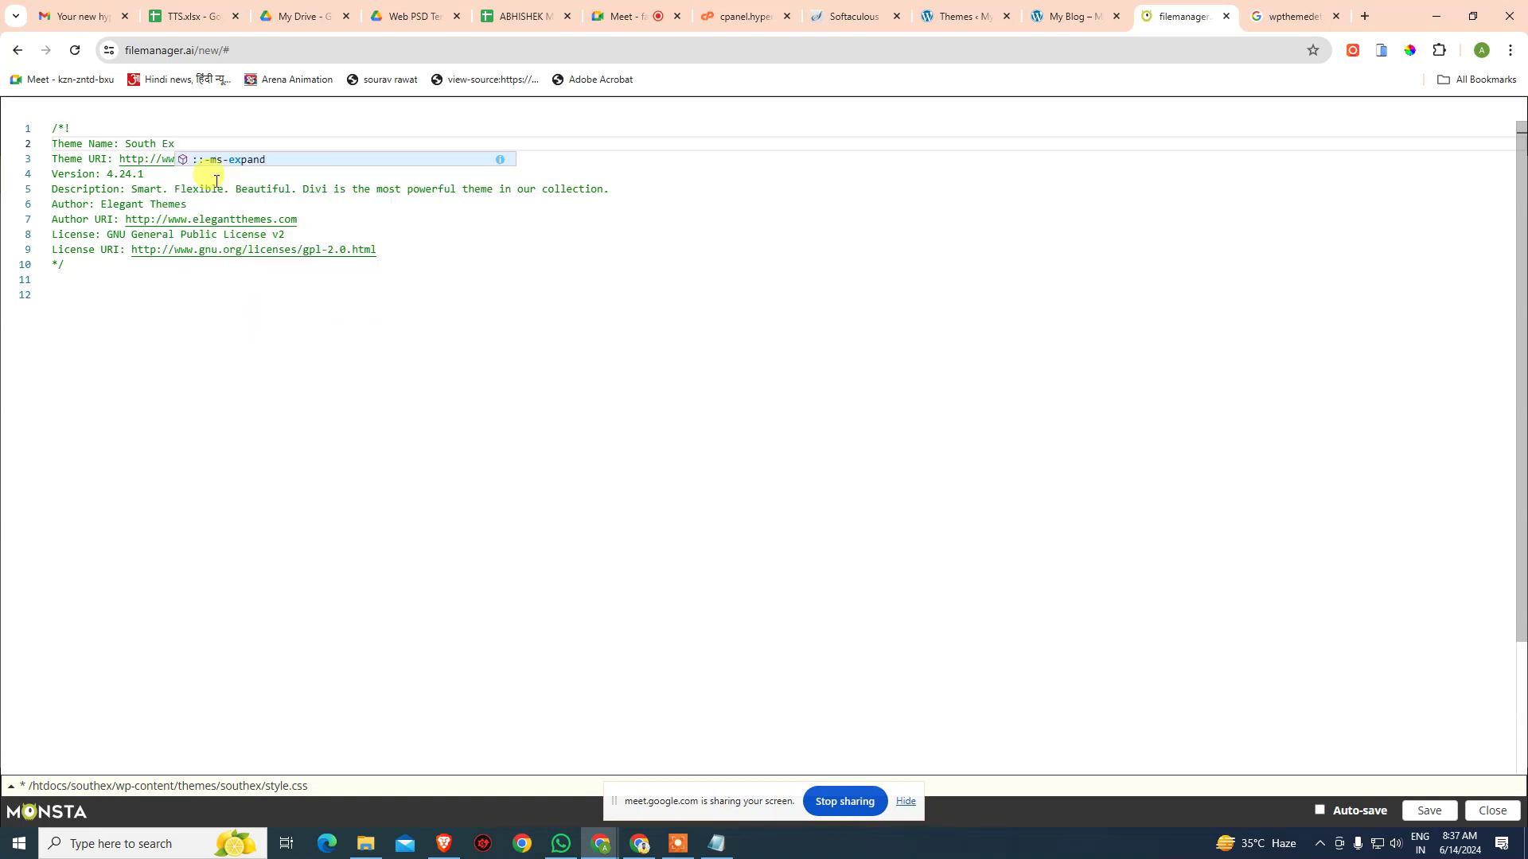
key(Left)
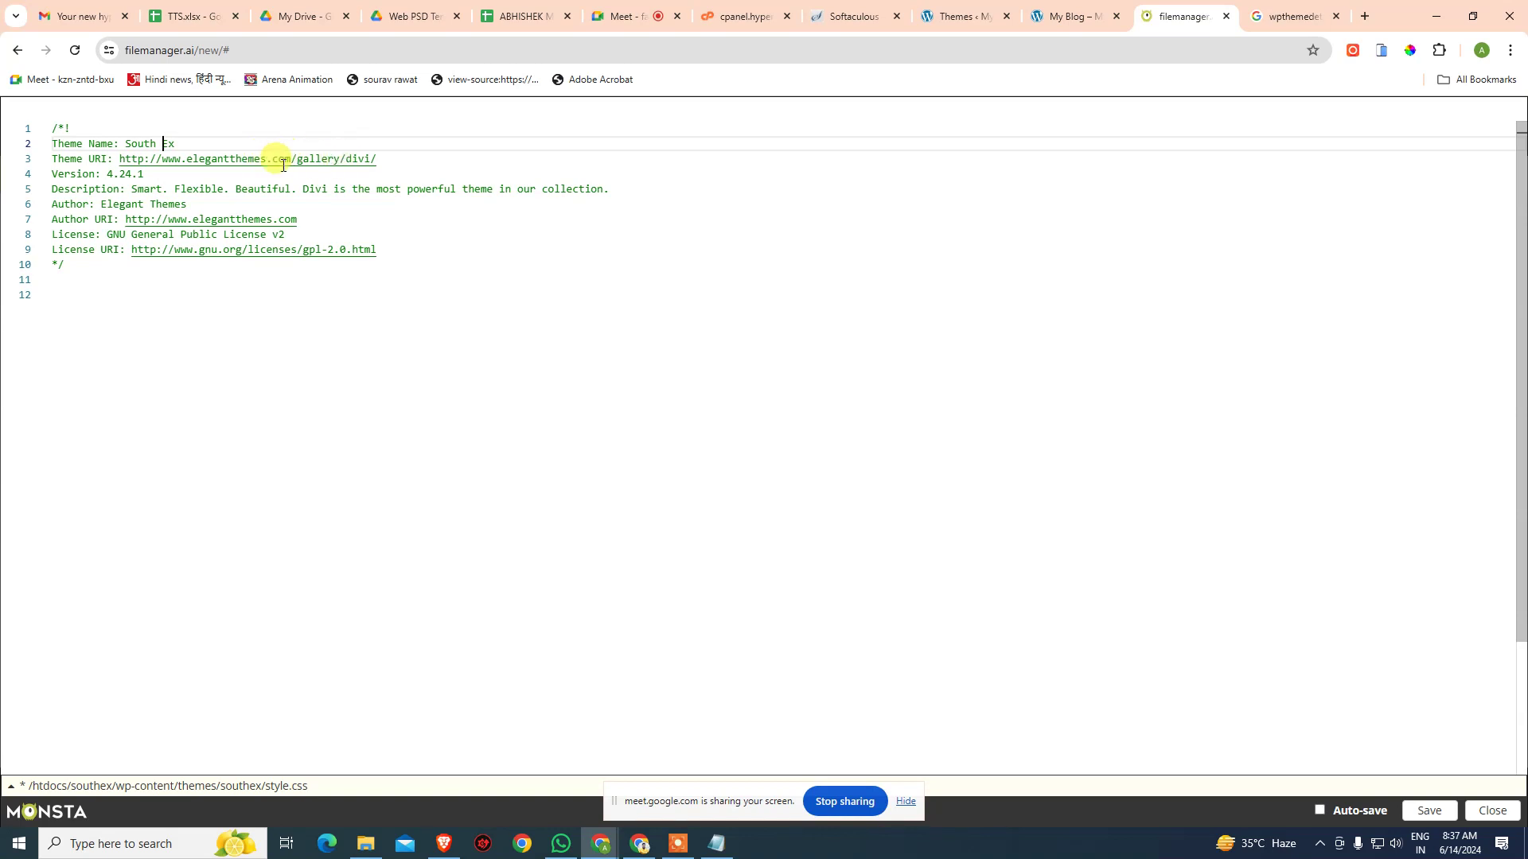
drag(370, 158, 183, 158)
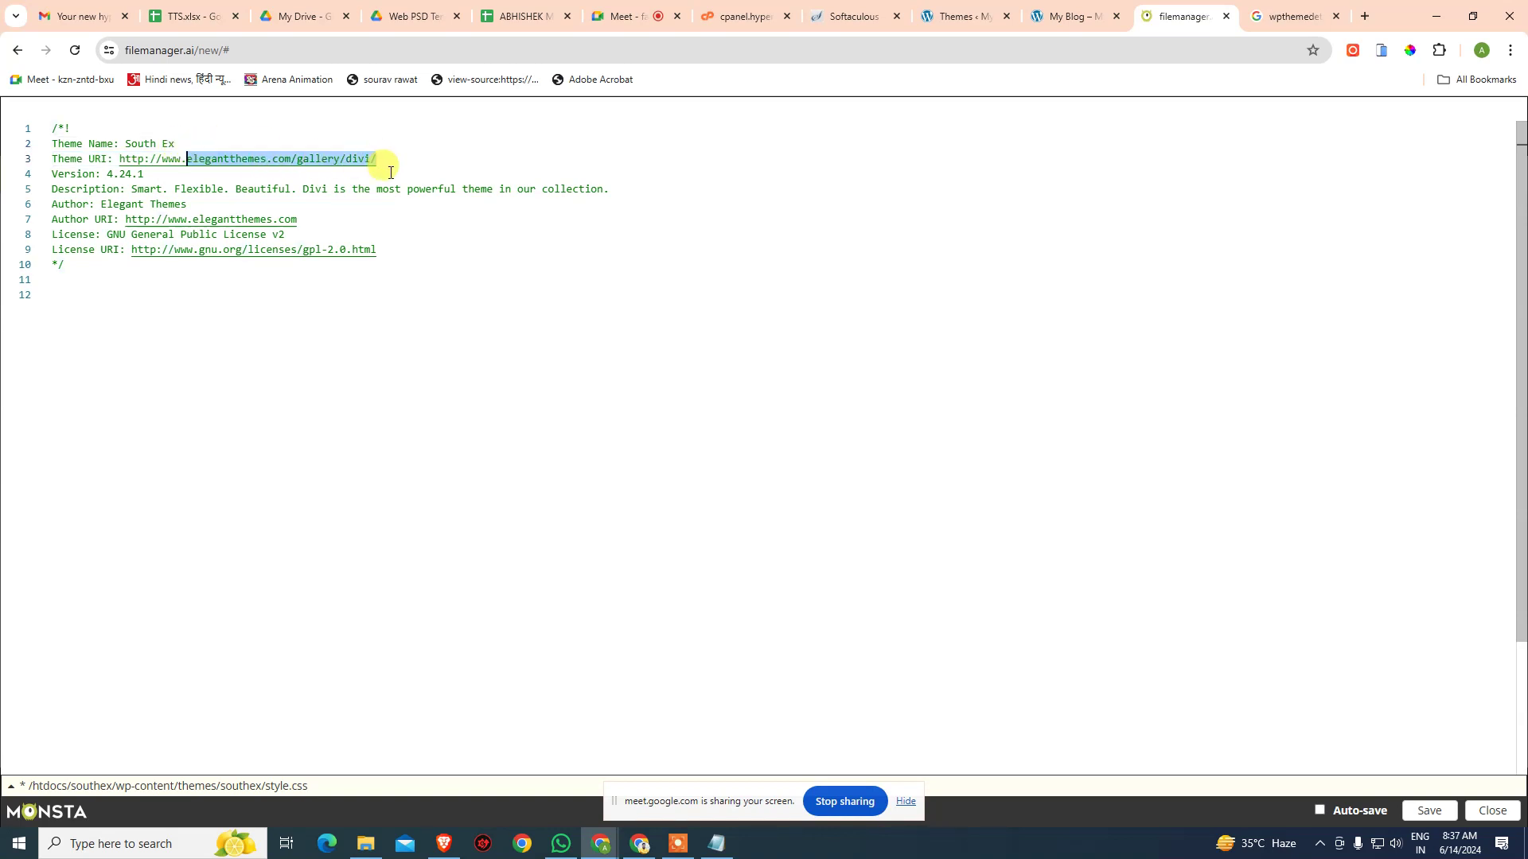
text(arenaanimation-india)
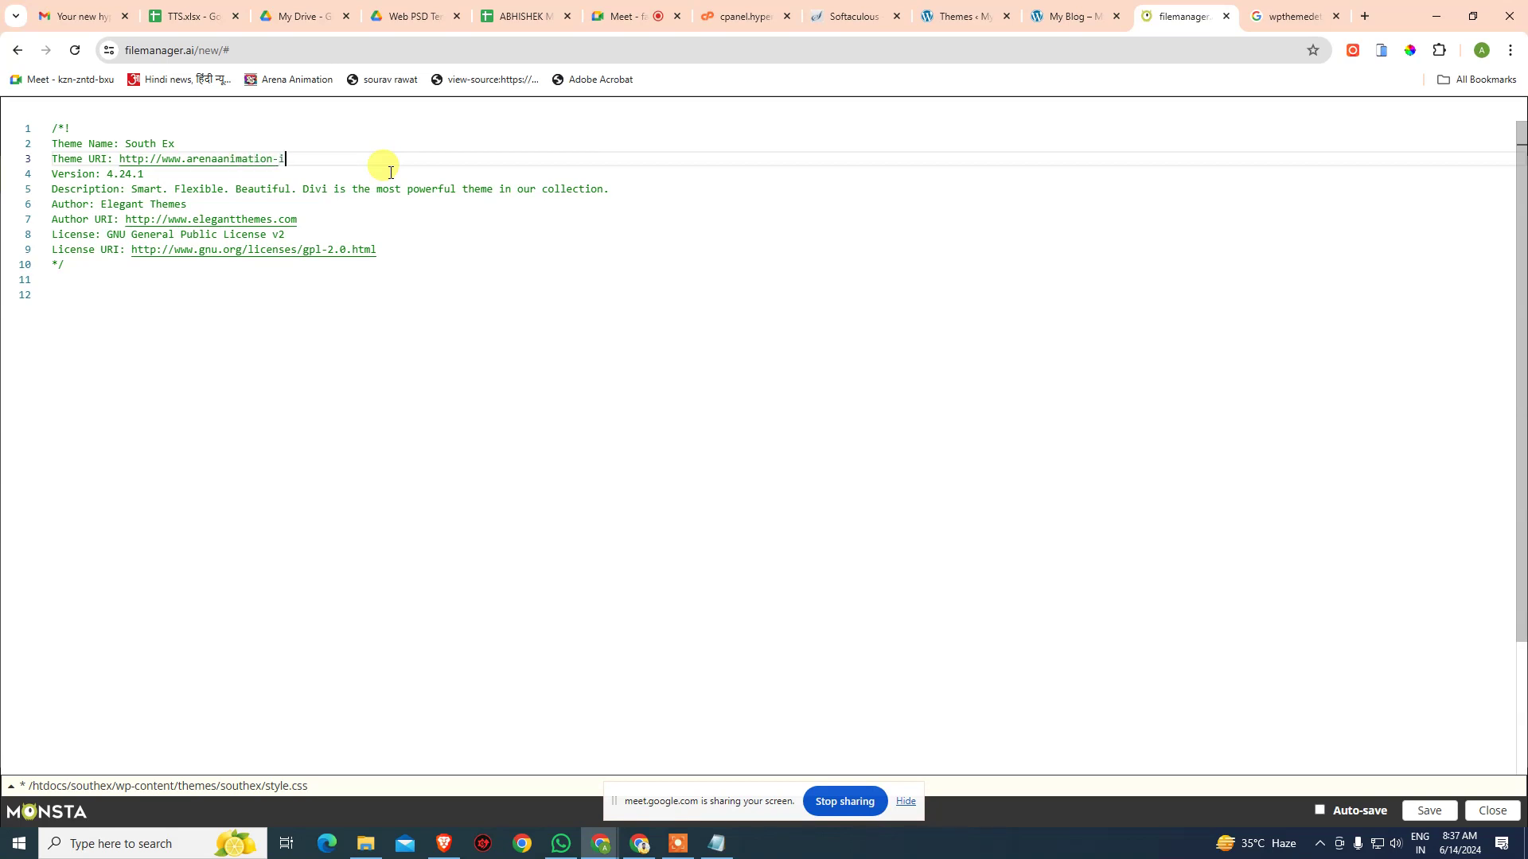
double_click(318, 192)
text(This)
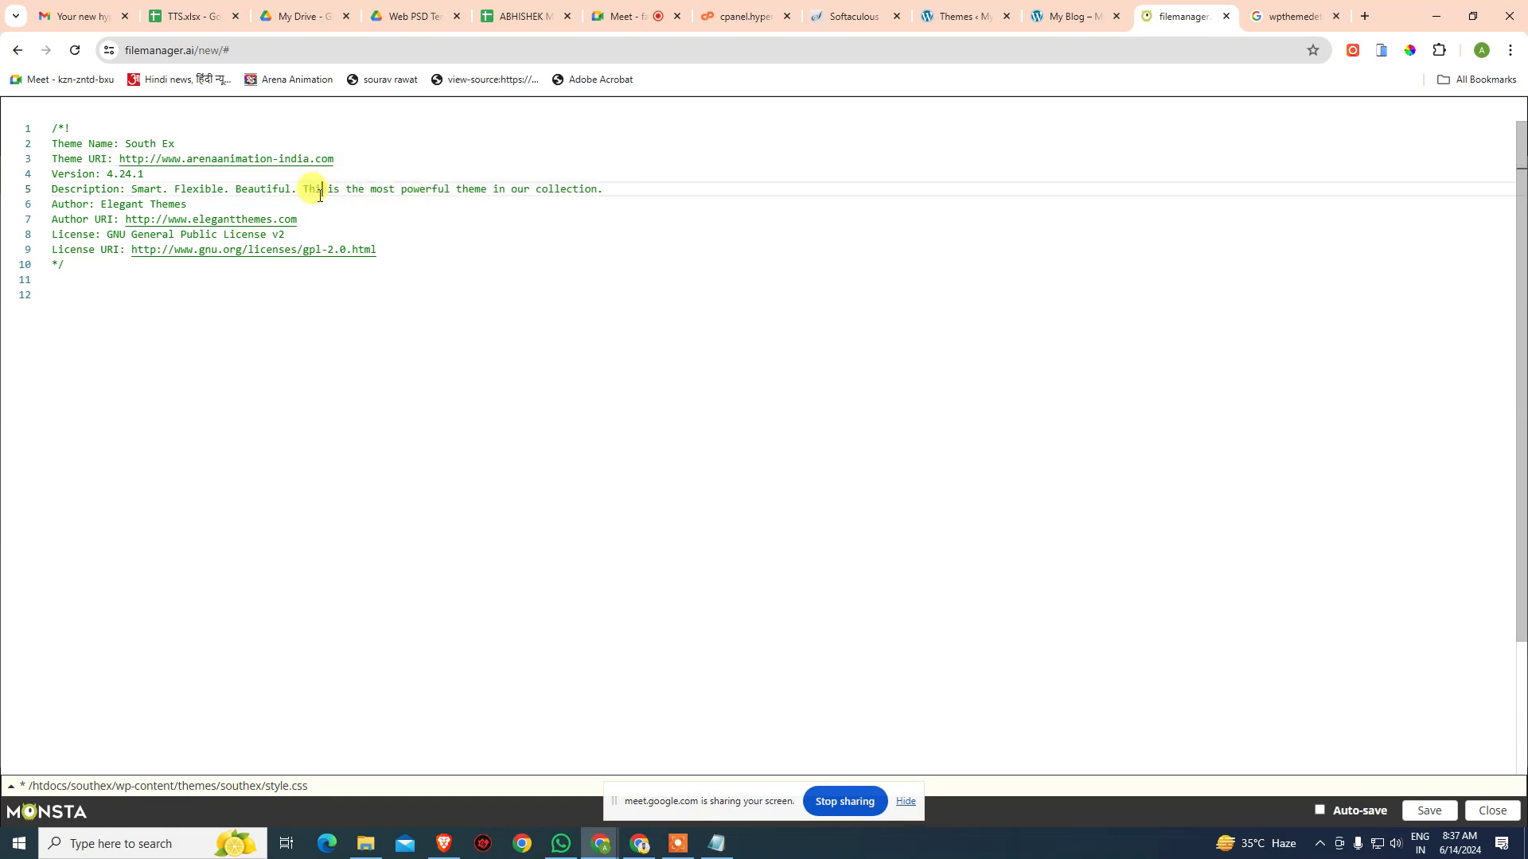
- Change the theme's Author from Elegant Themes to Aptech Ltd
key(Down)
key(ctrl+shift+Left)
key(ctrl+shift+Left)
text(Author: A)
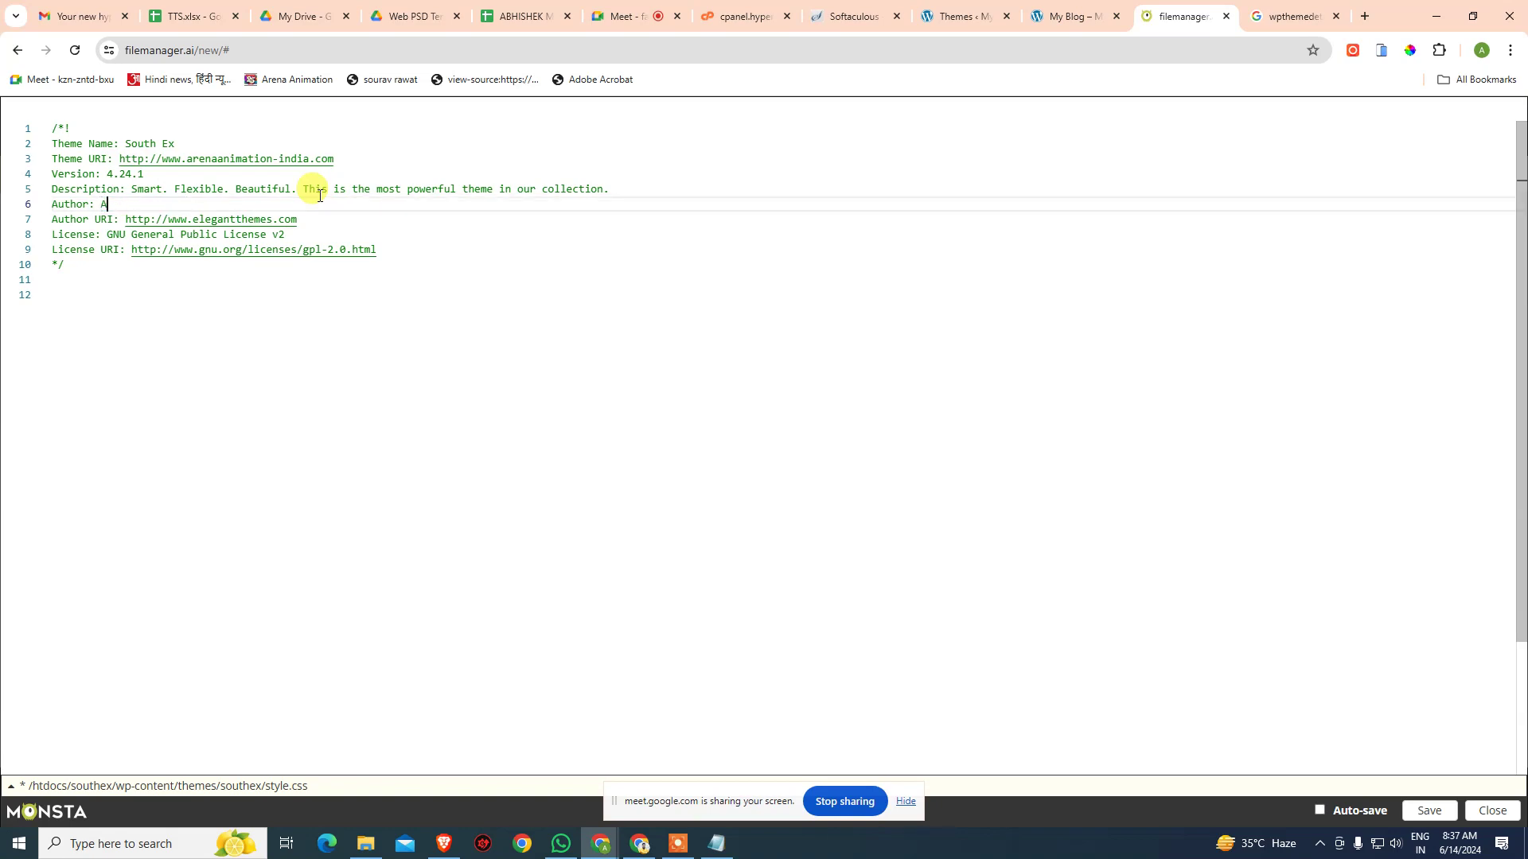
text(ptech )
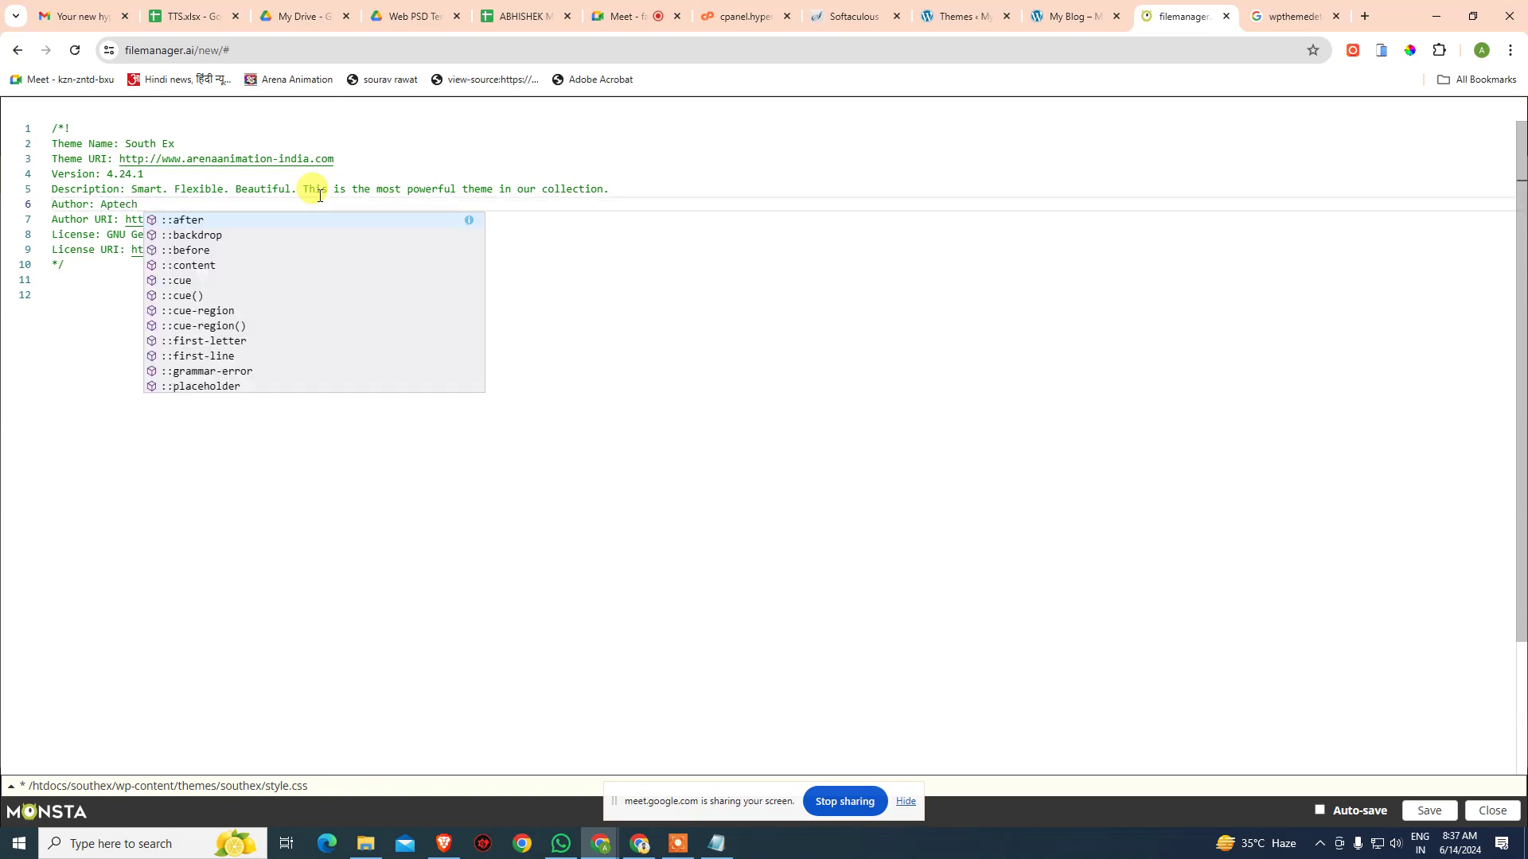
text(Ins)
key(Escape)
key(Escape)
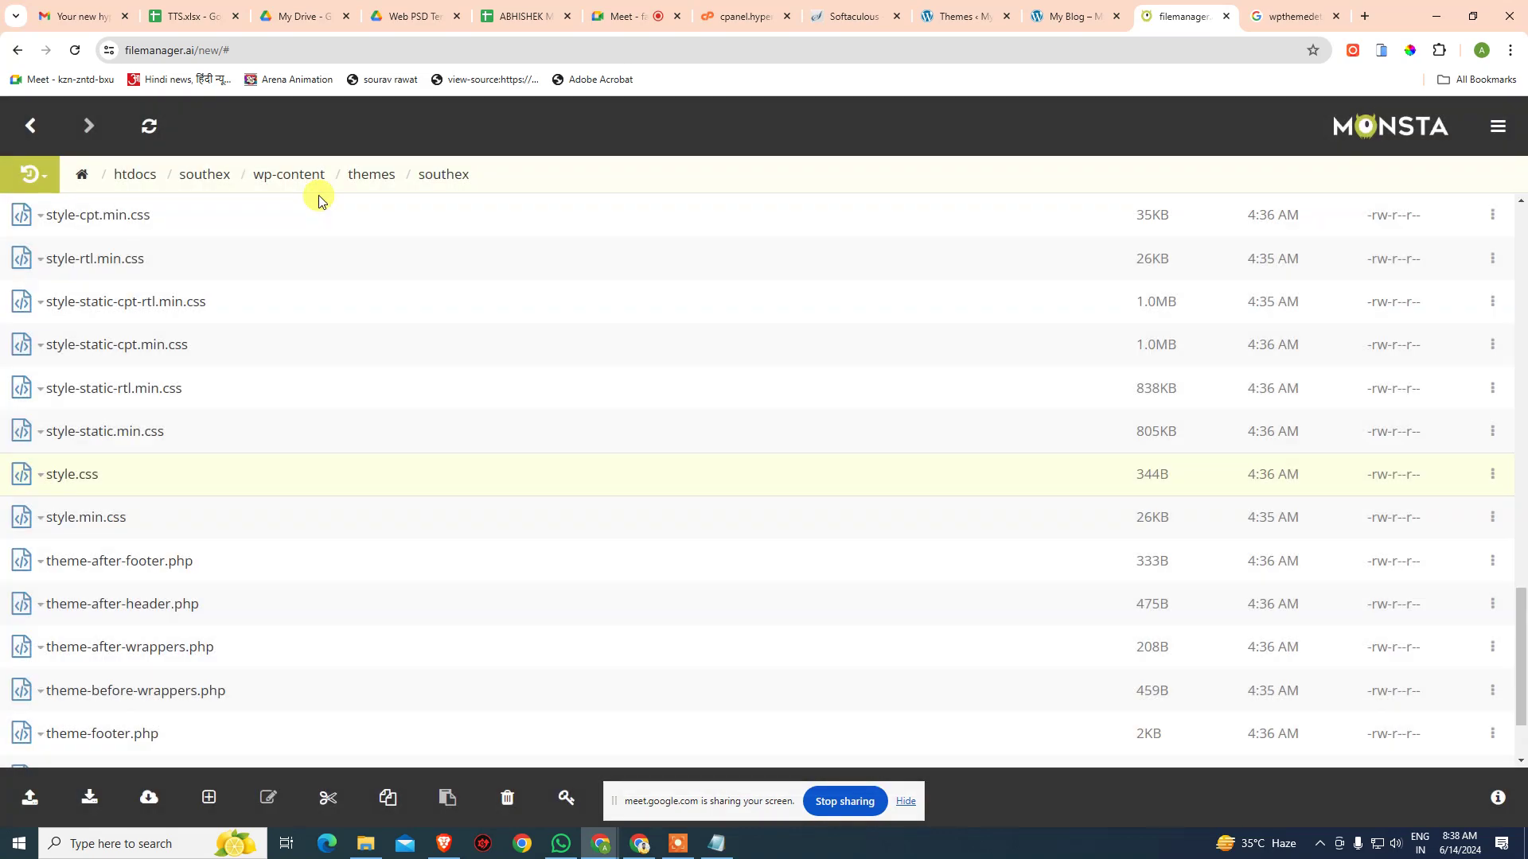
click(41, 476)
click(80, 503)
click(150, 204)
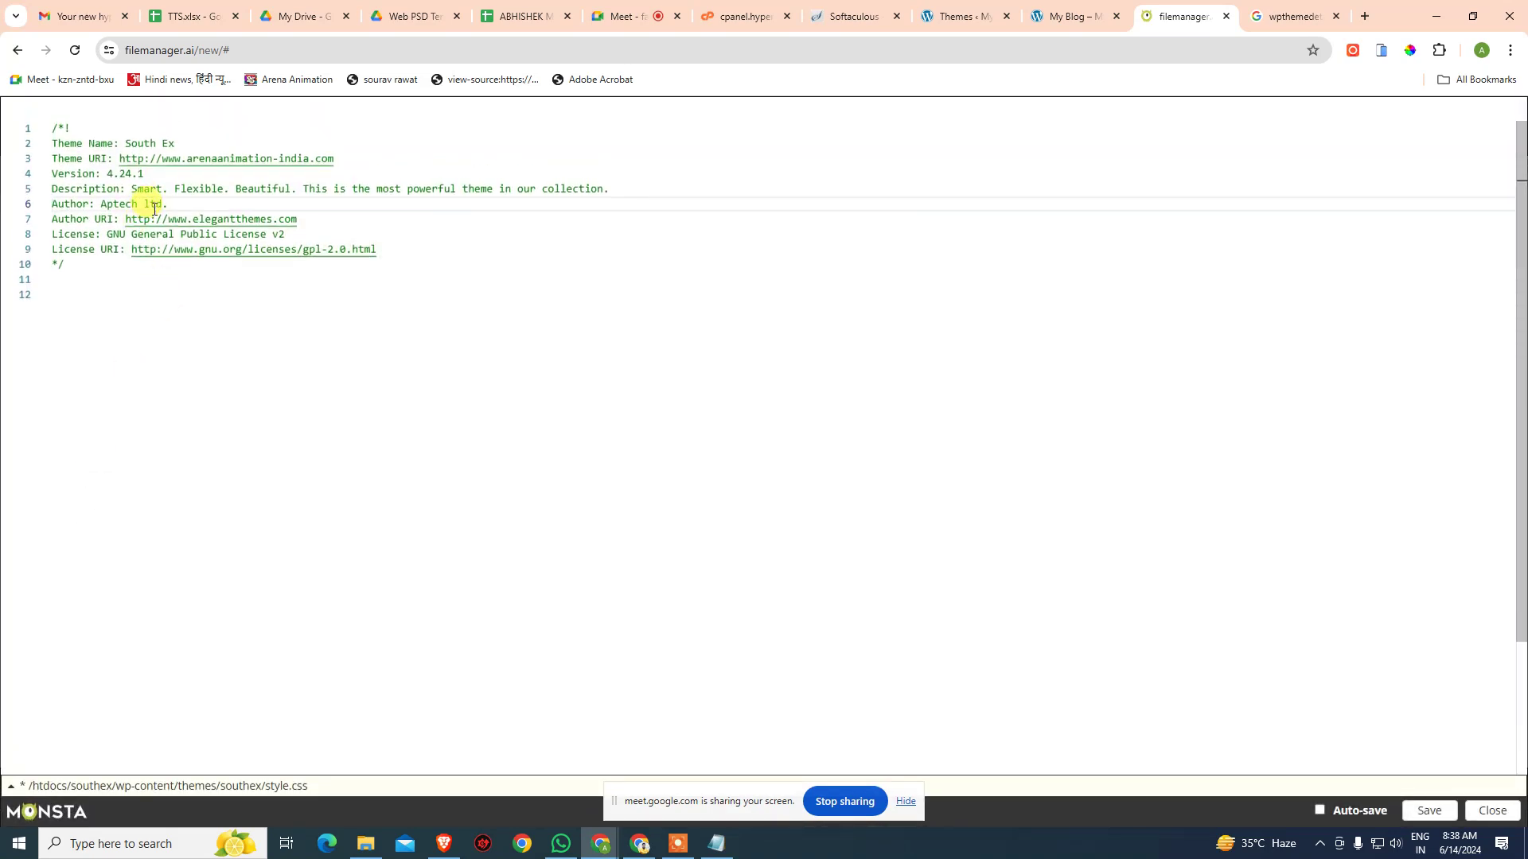
key(Escape)
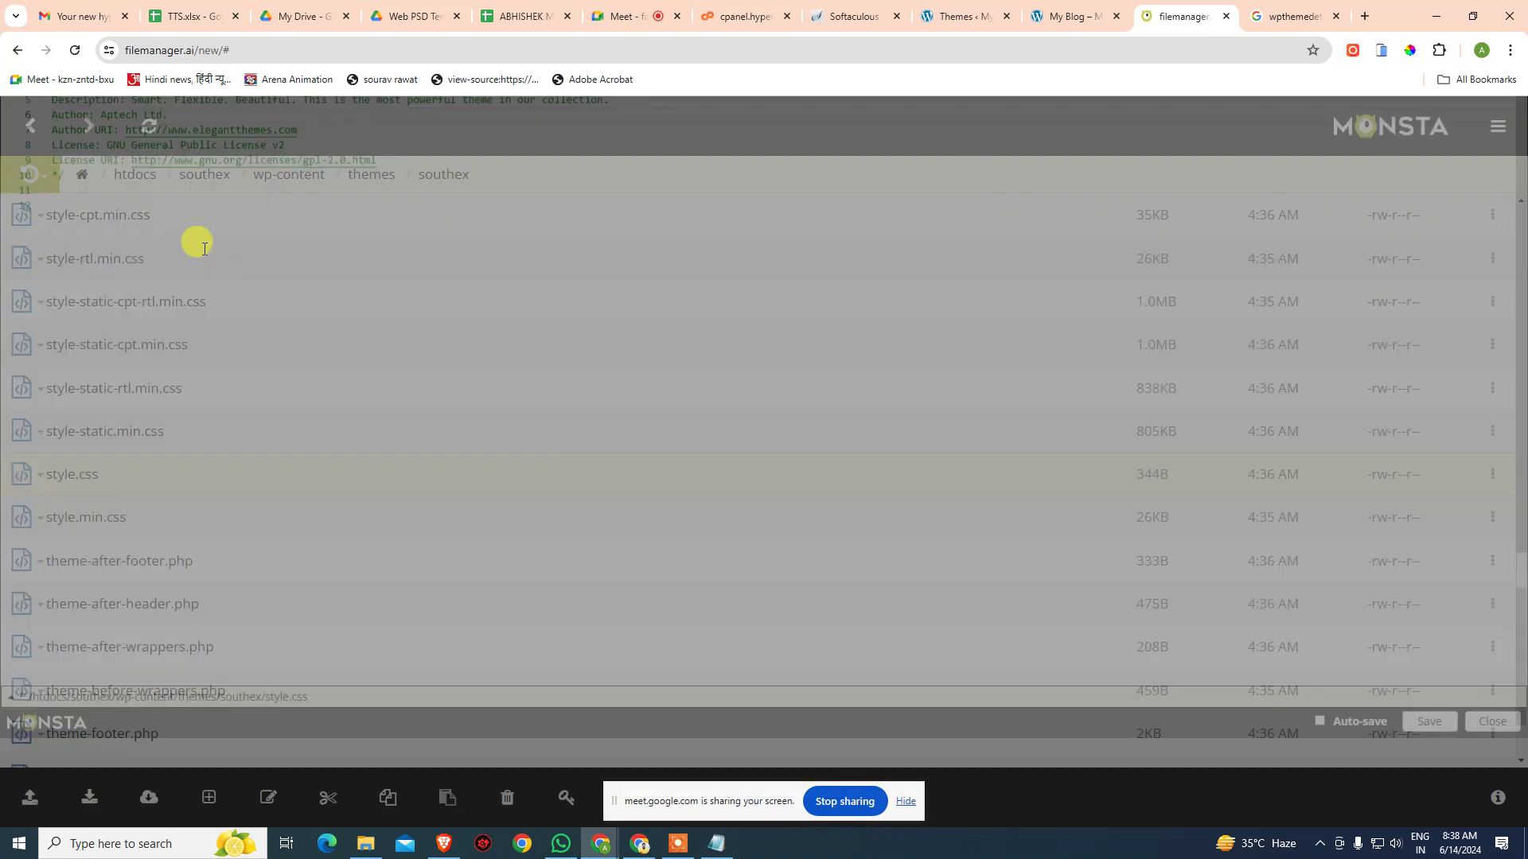
- Set the Author URI to arenaanimation-india.com, then save and close style.css
click(47, 480)
click(63, 501)
click(329, 227)
key(ctrl+shift+Left)
text(aren)
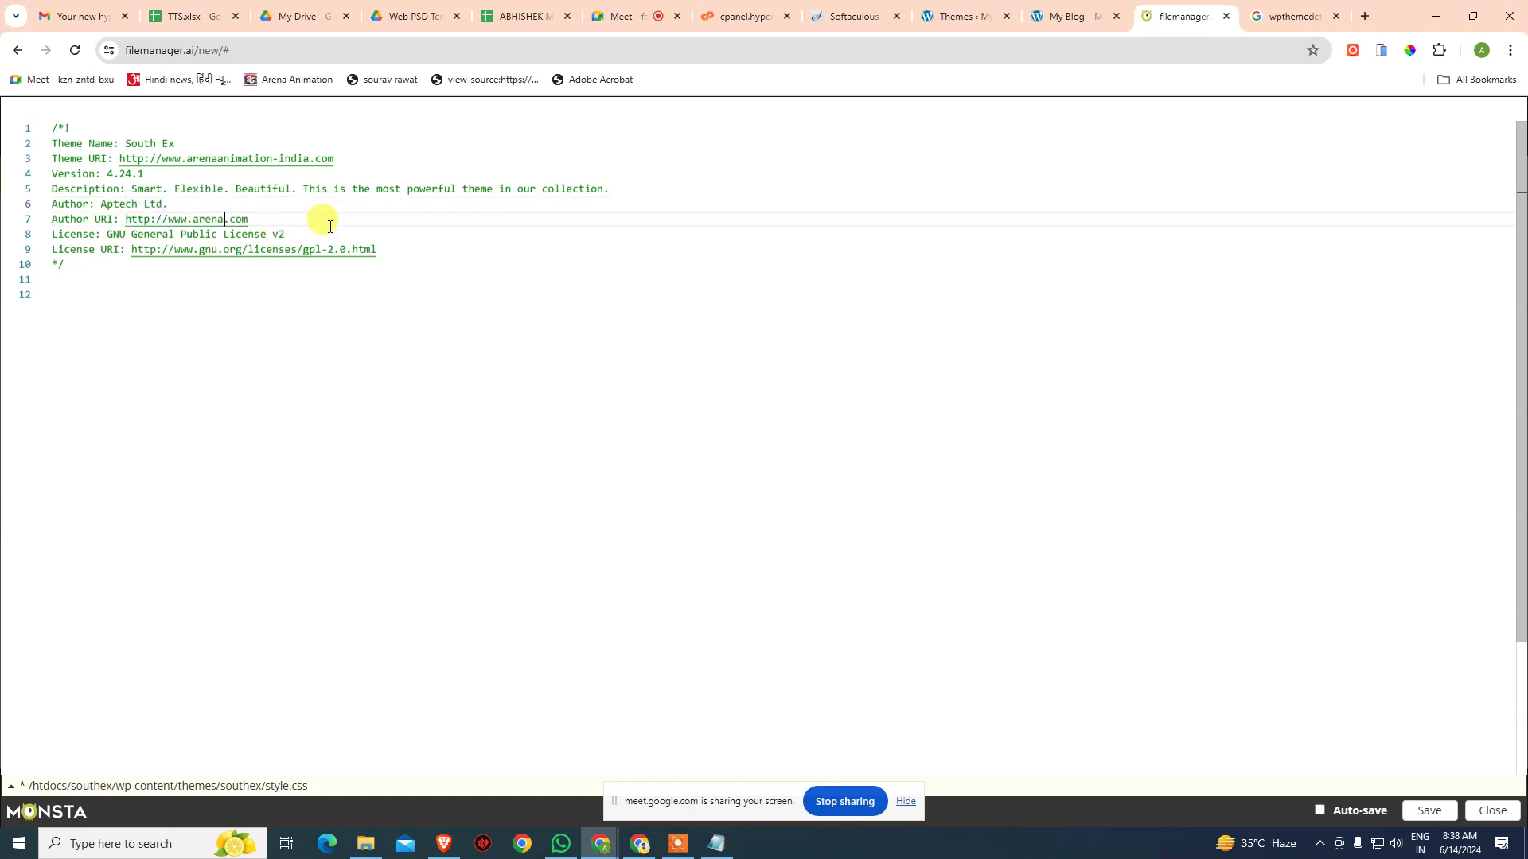
text(aanimation-india)
click(407, 249)
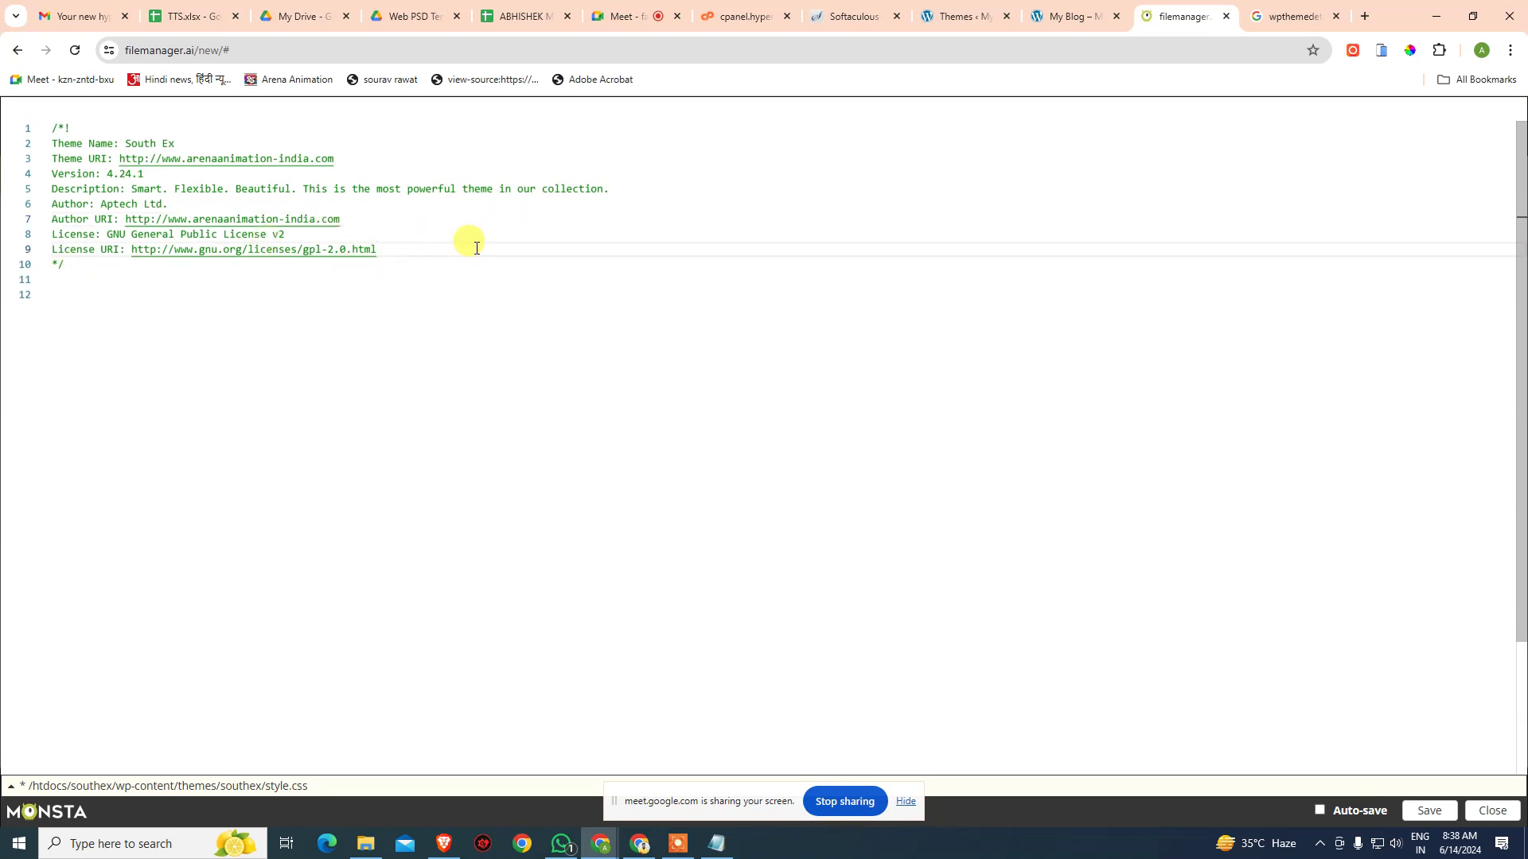
click(1437, 812)
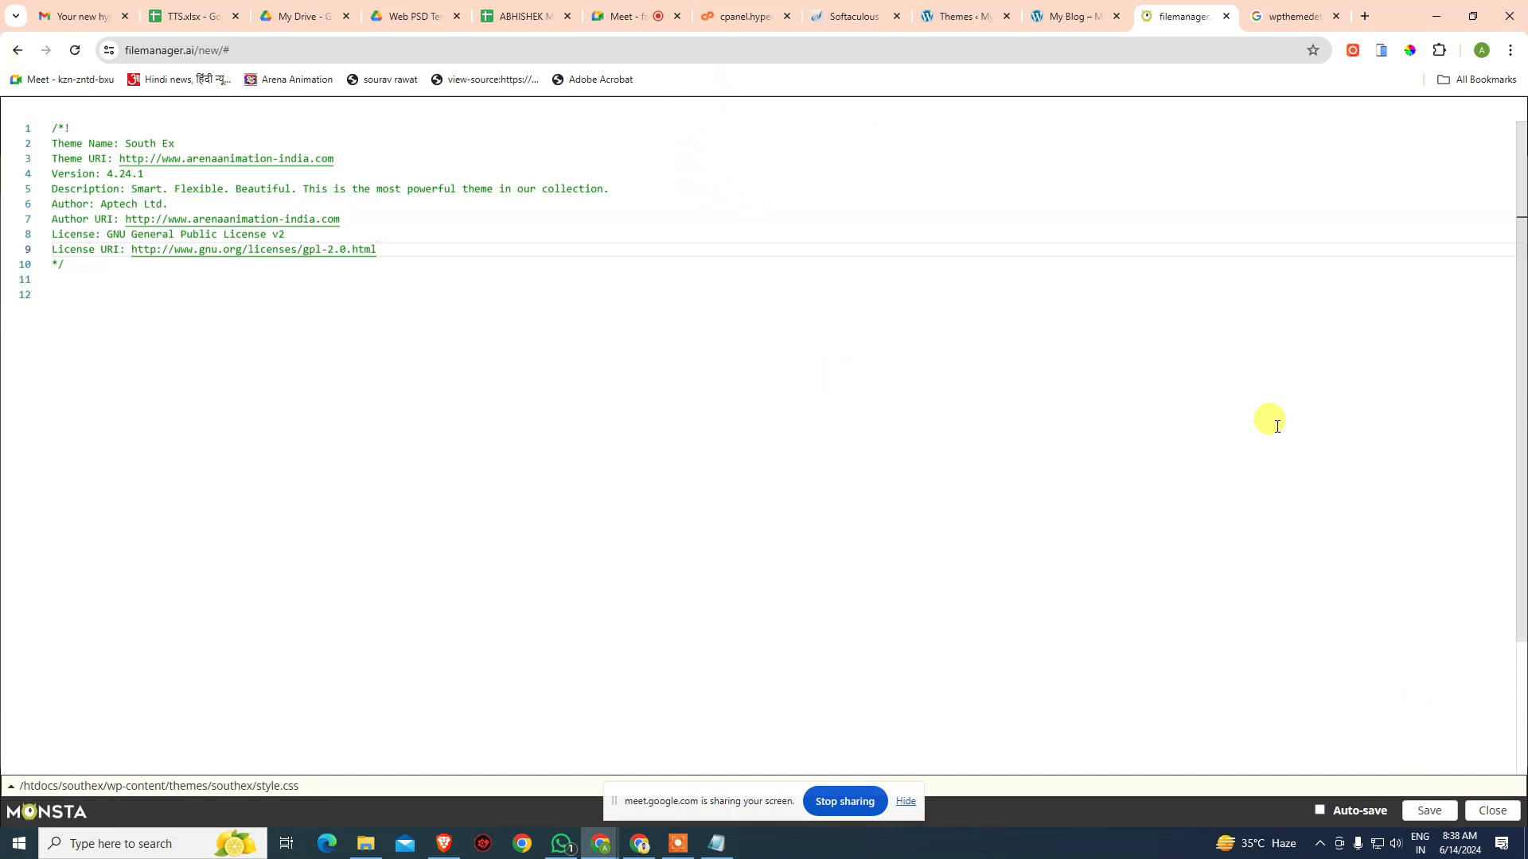
click(1490, 811)
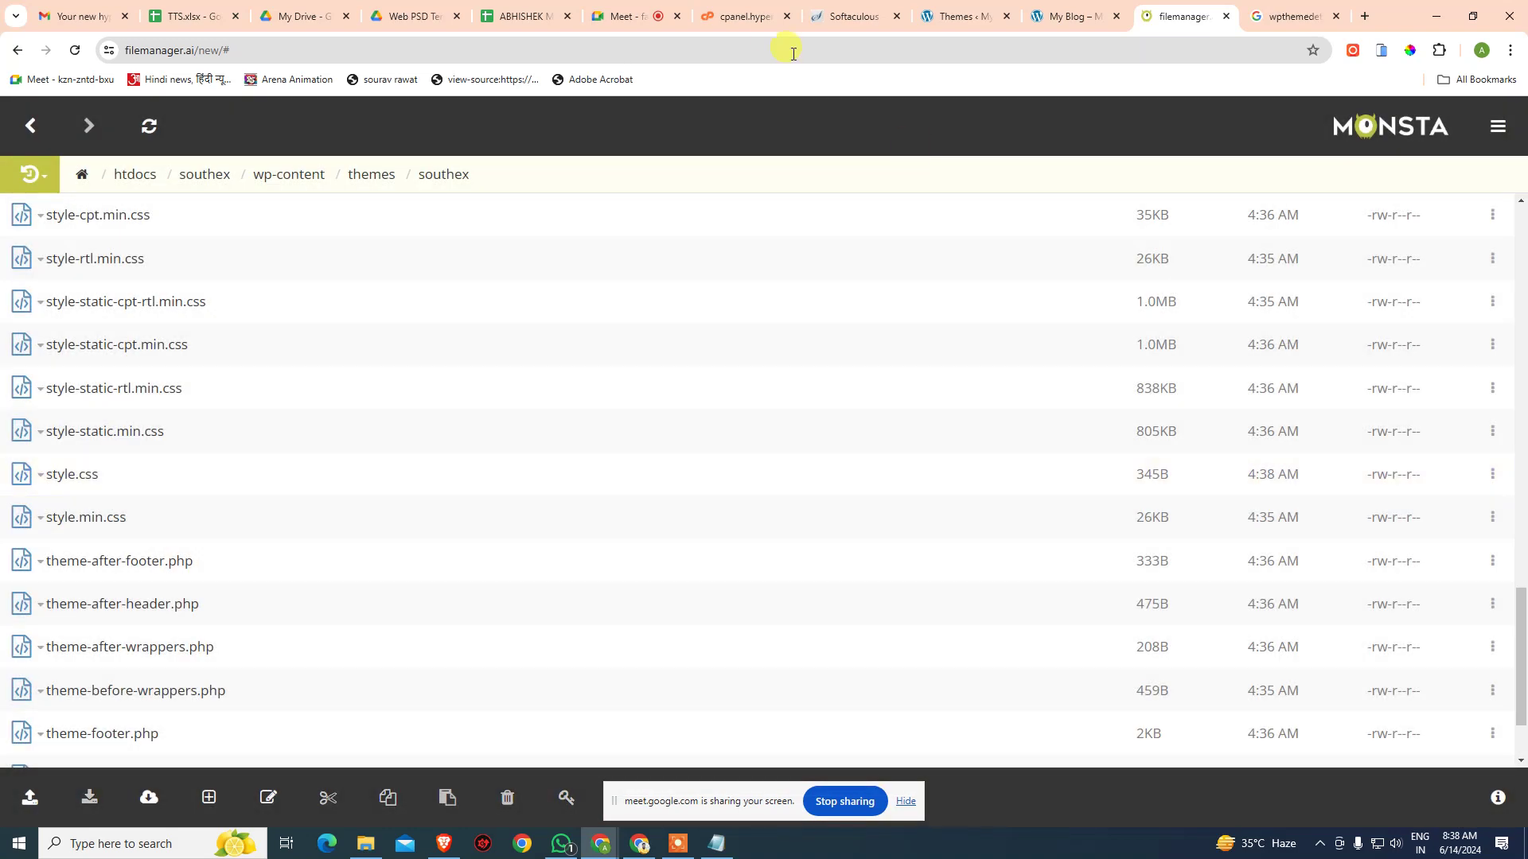
- Check that the South Ex theme details on the WordPress Themes page credit Aptech Ltd
click(951, 19)
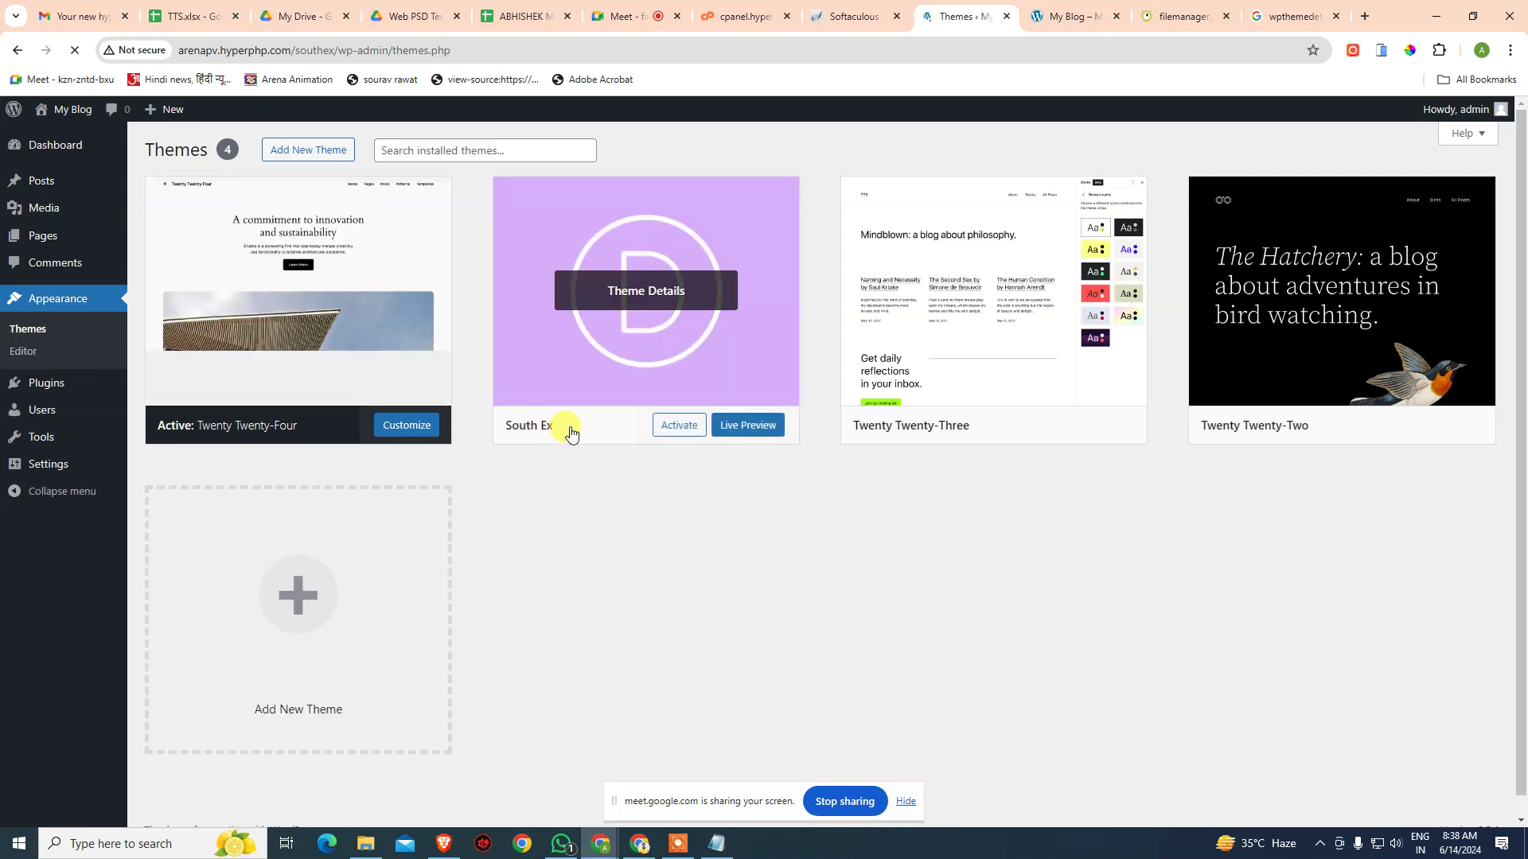
click(570, 428)
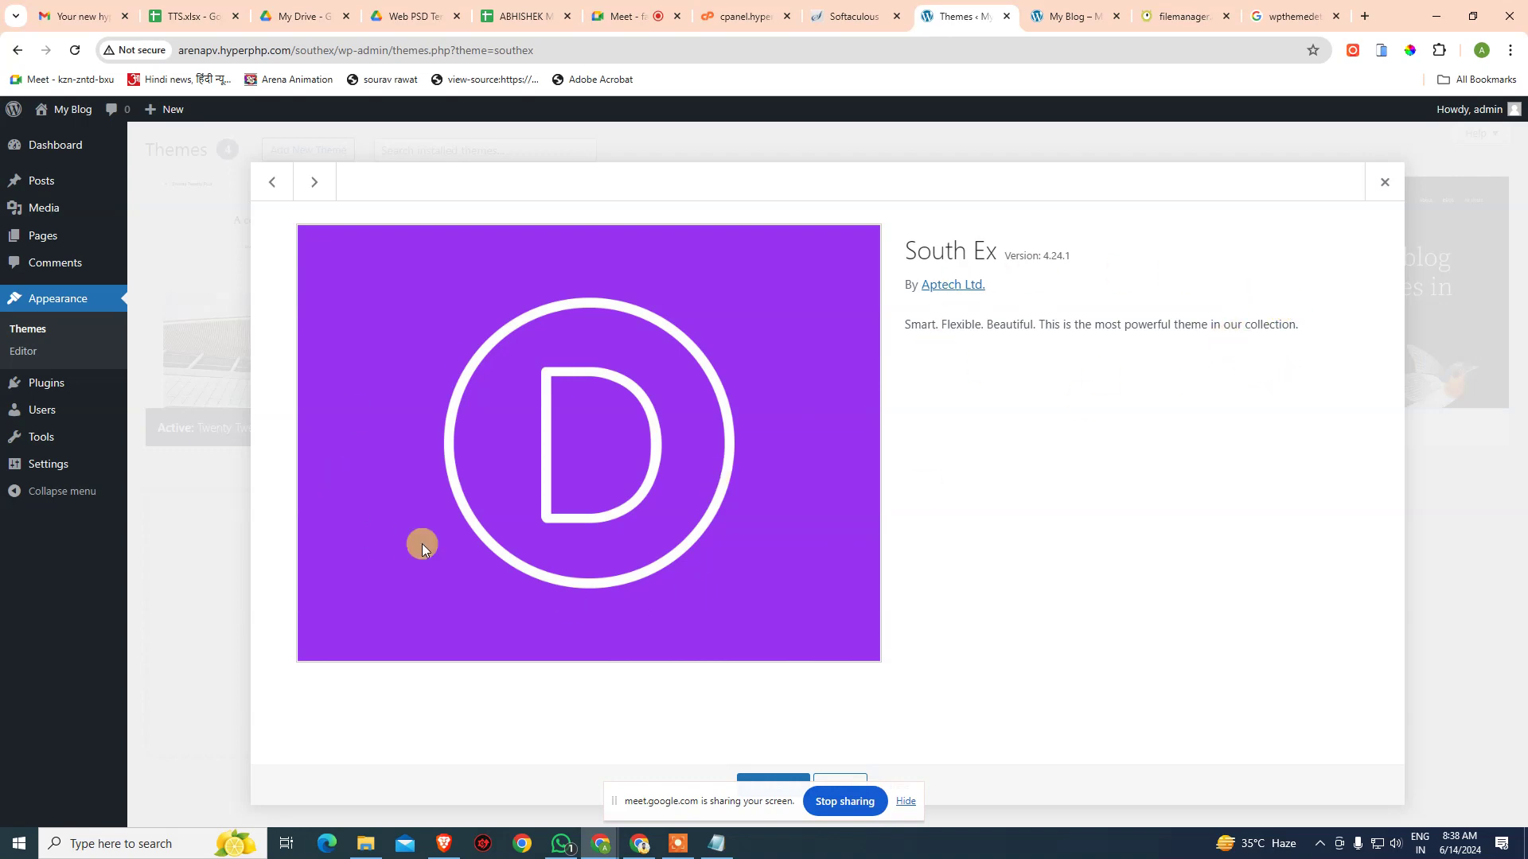
click(1385, 183)
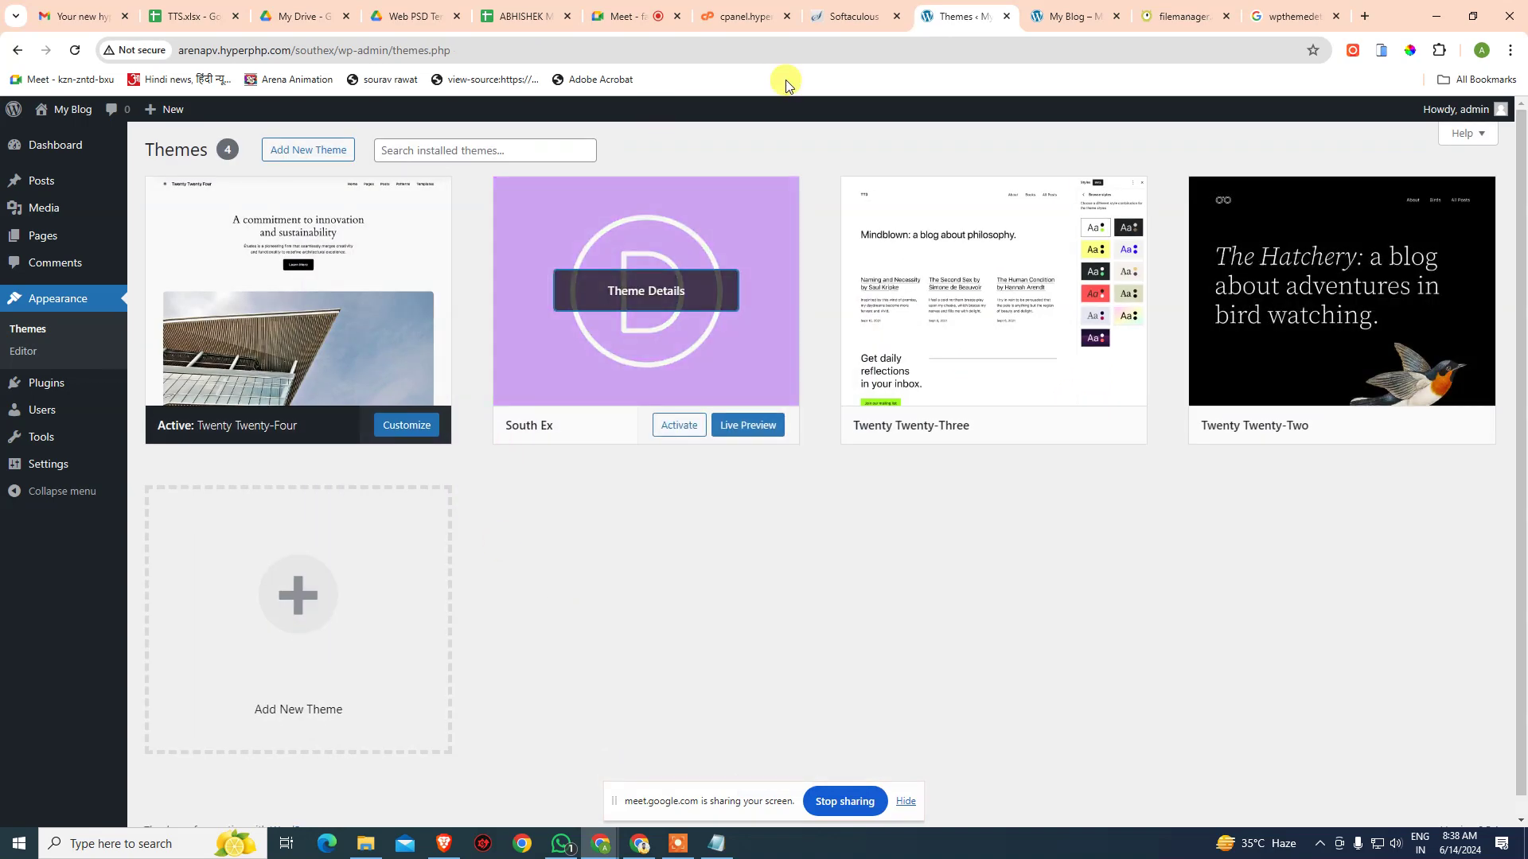
click(863, 18)
- Rename the southex theme's screenshot.jpg to screenshot-default.jpg in Monsta FTP
click(1182, 17)
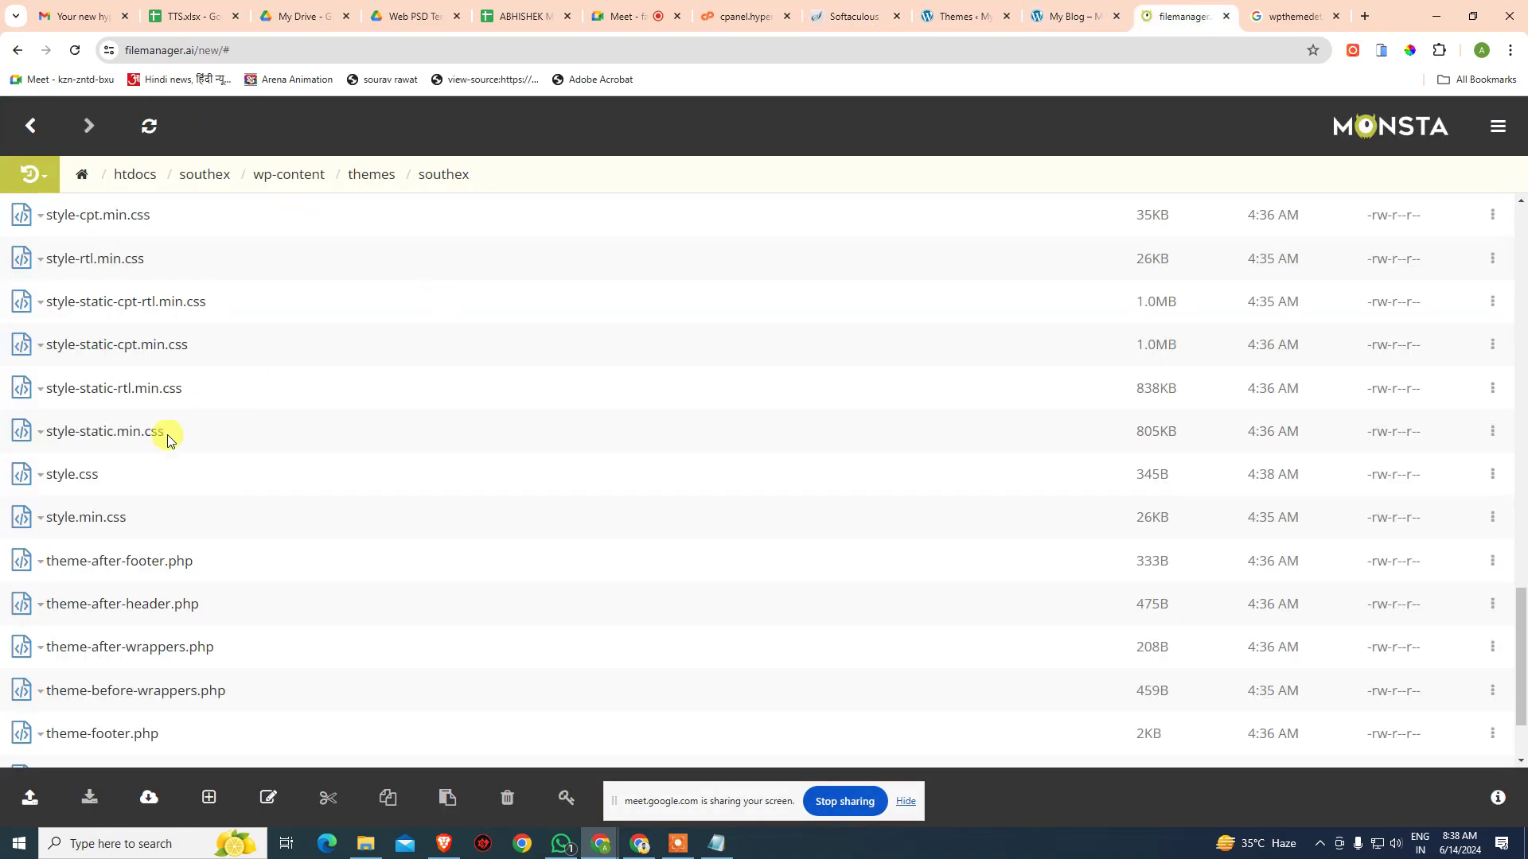
scroll(109, 561, down, 2)
scroll(108, 561, up, 5)
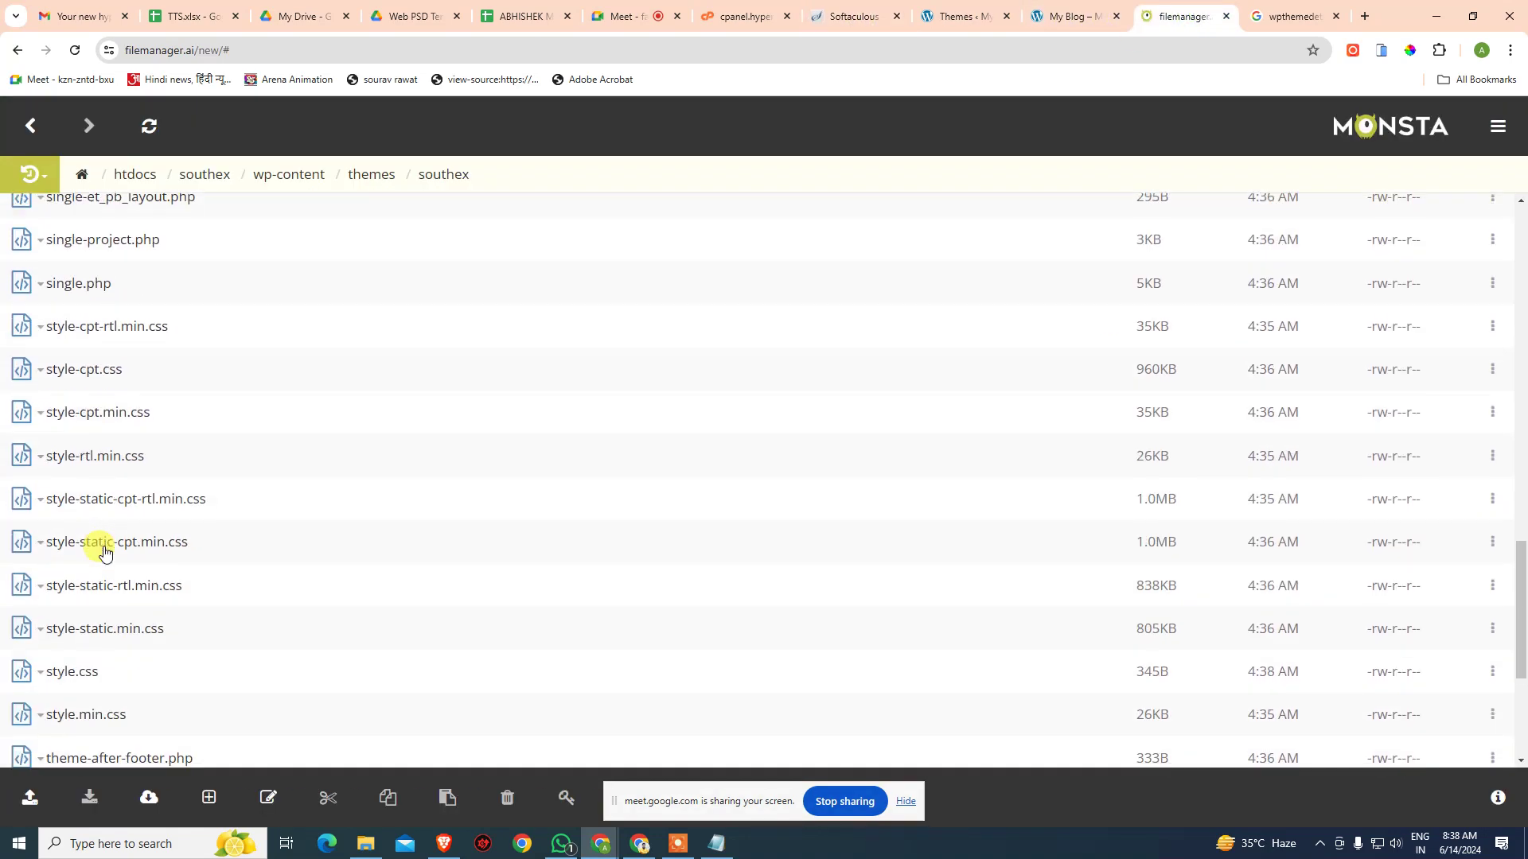
scroll(97, 499, up, 4)
scroll(96, 499, down, 4)
scroll(106, 504, down, 4)
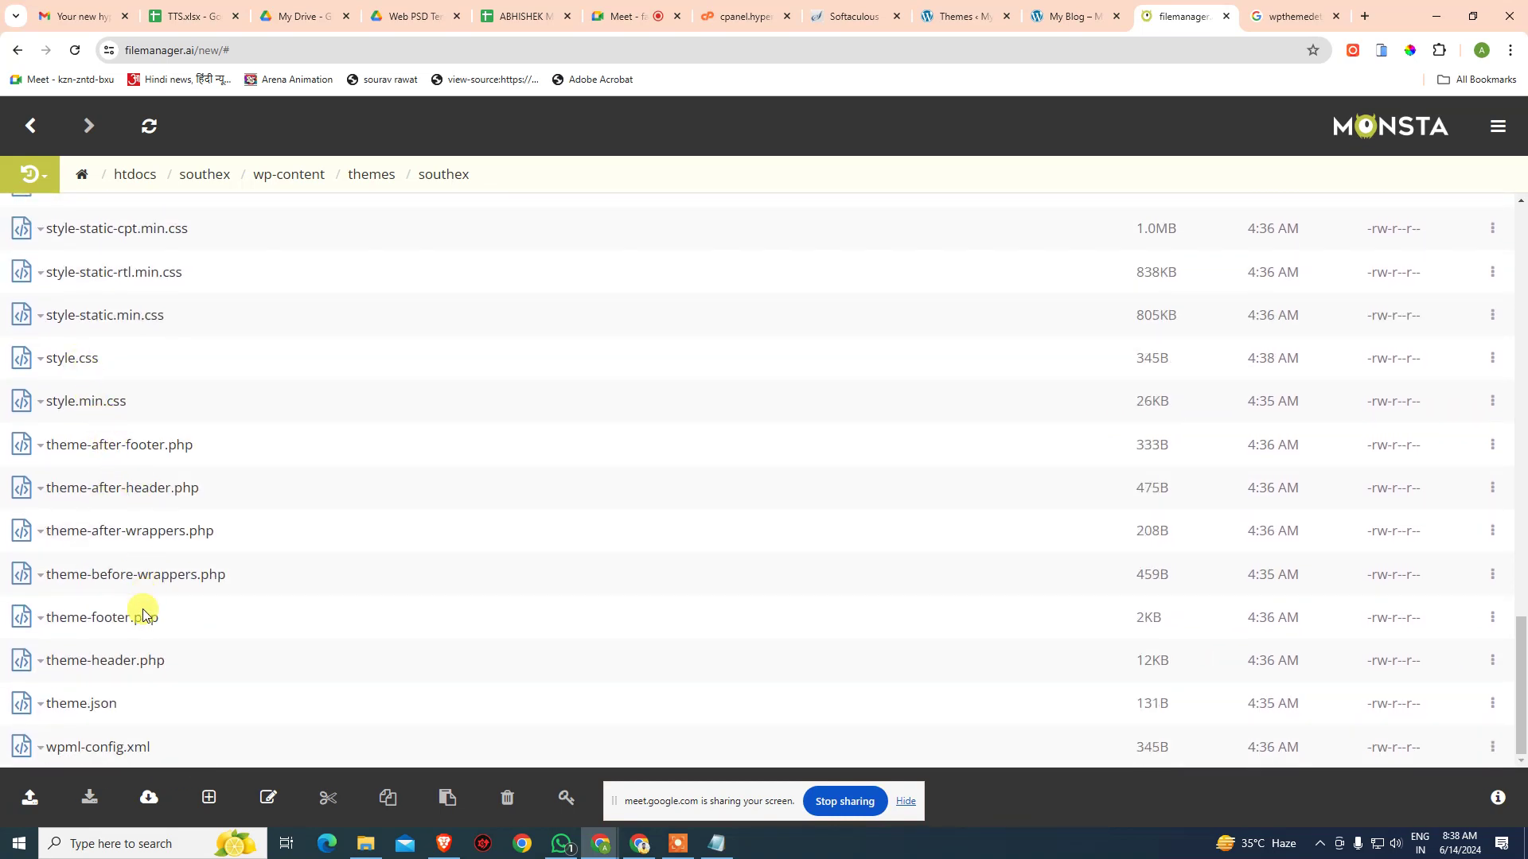
scroll(127, 574, up, 2)
scroll(127, 575, up, 4)
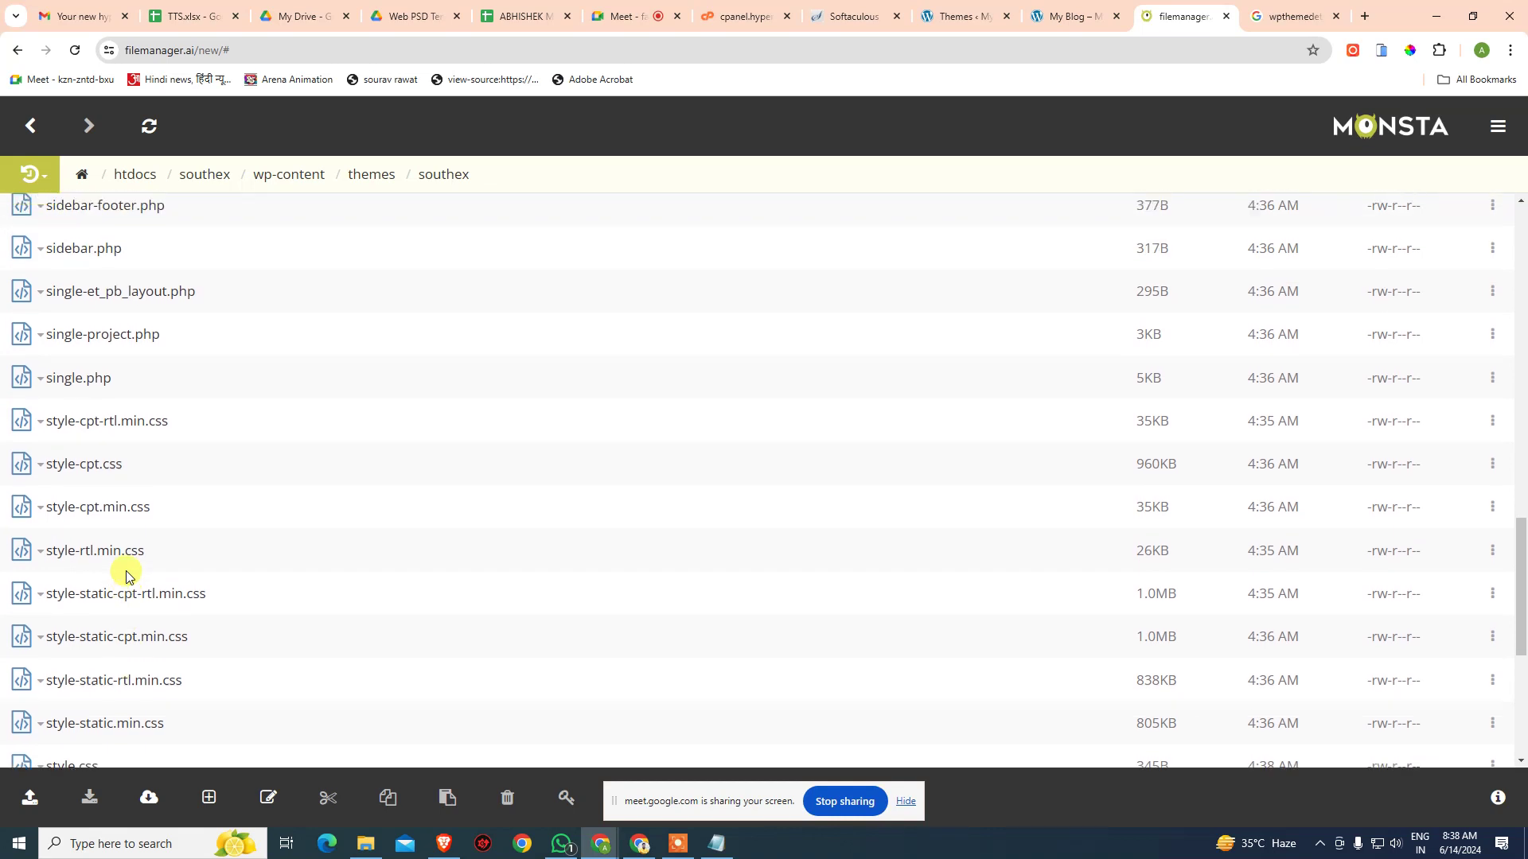
scroll(128, 576, up, 1)
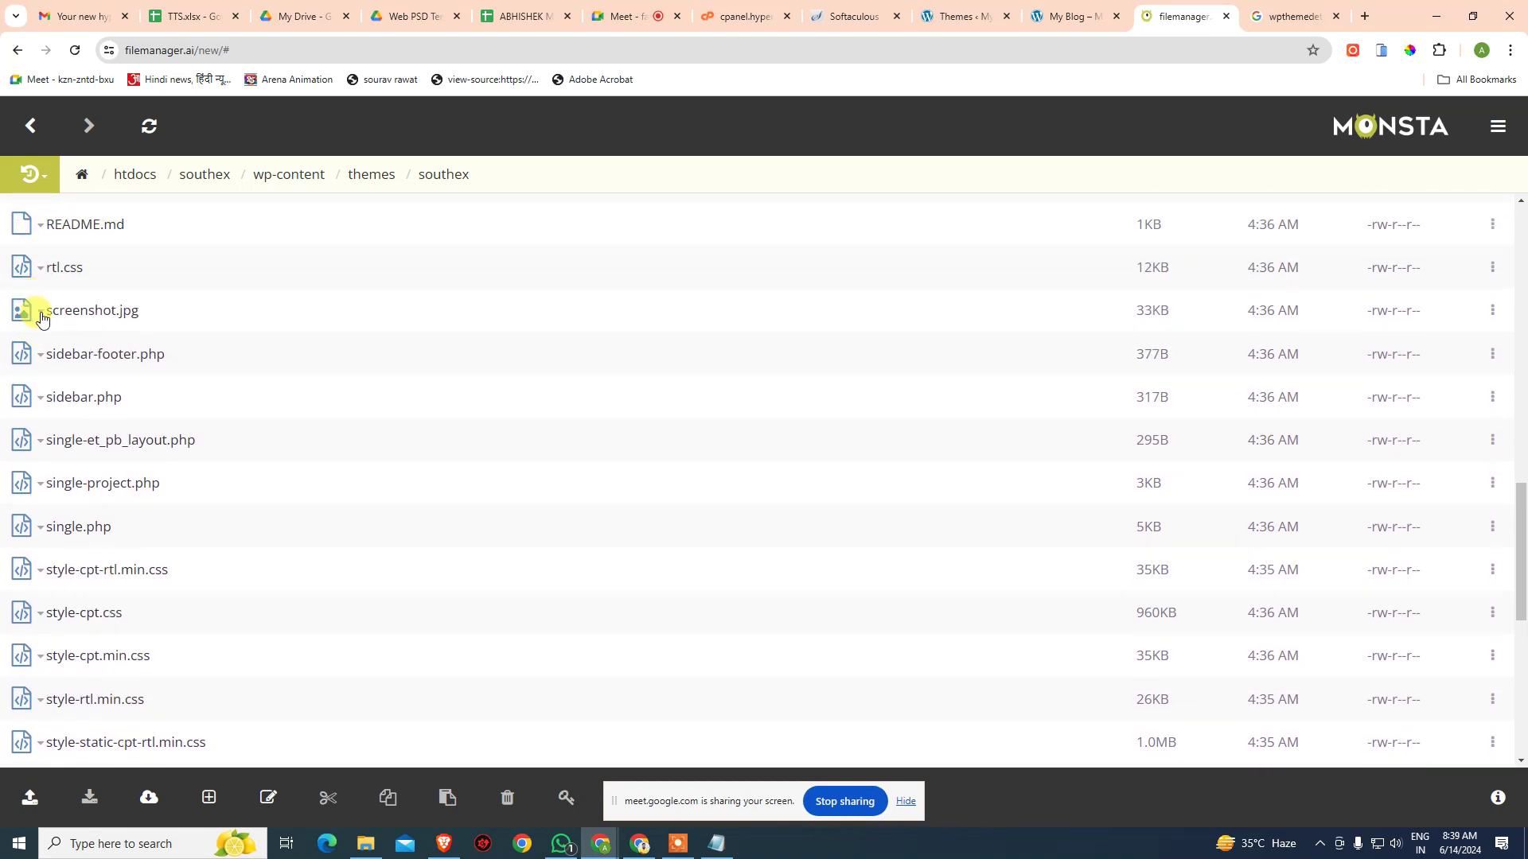
click(40, 310)
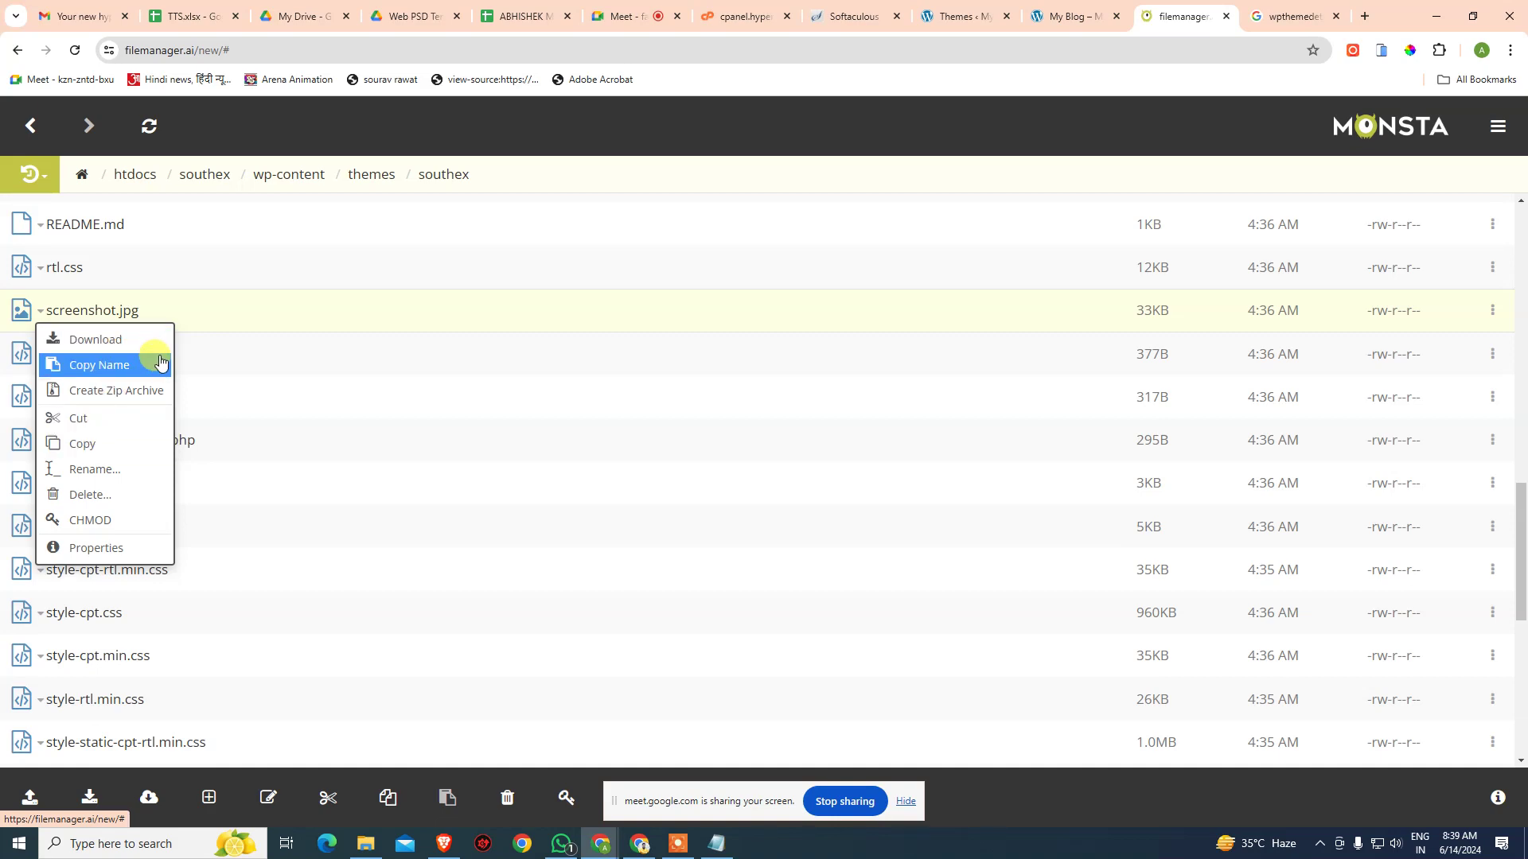
click(150, 469)
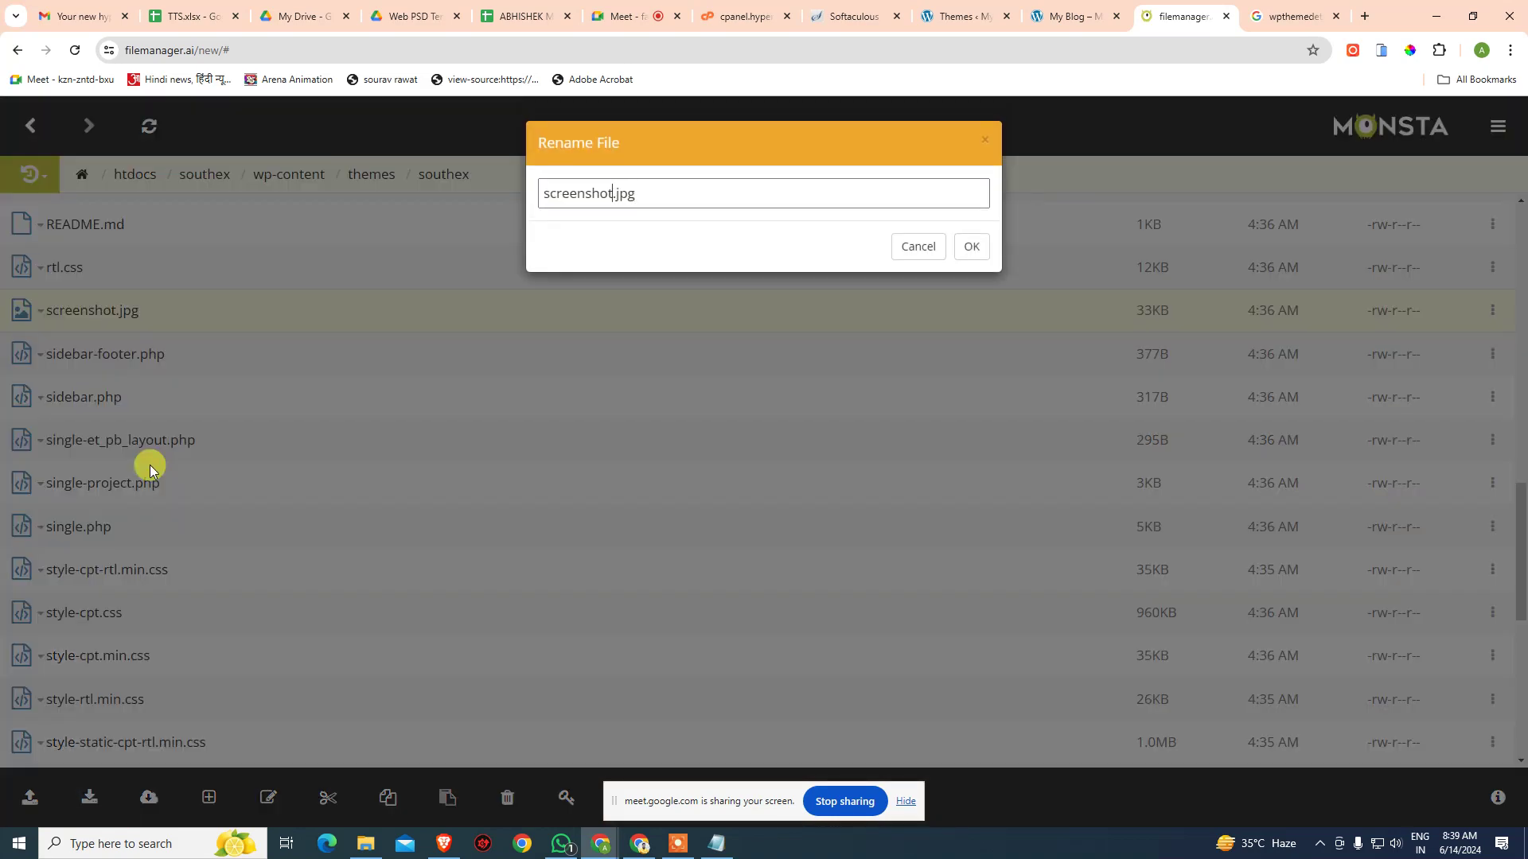
text(-default)
key(Return)
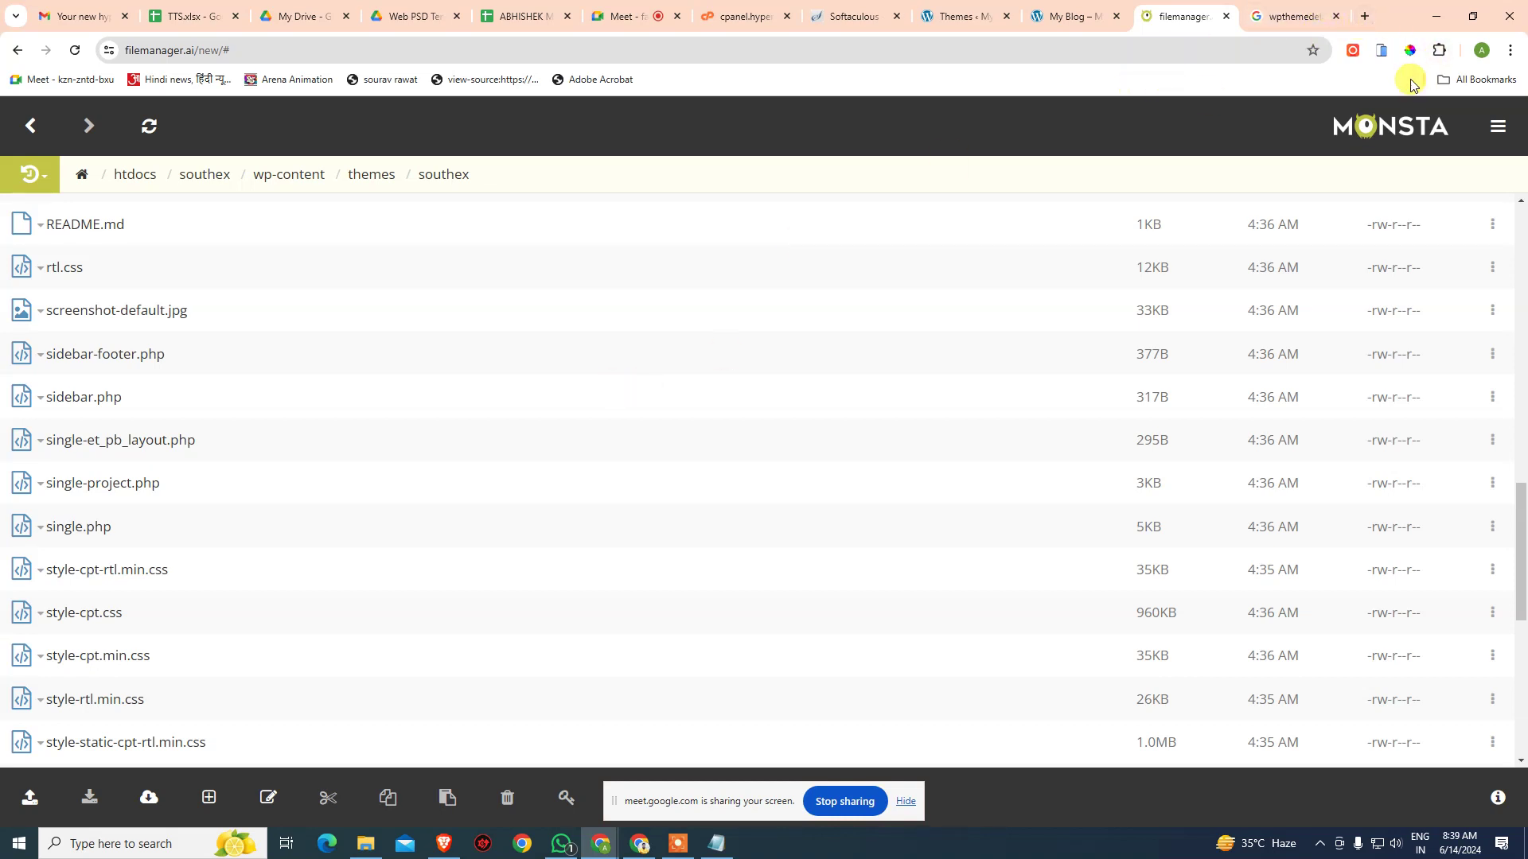
key(ctrl+j)
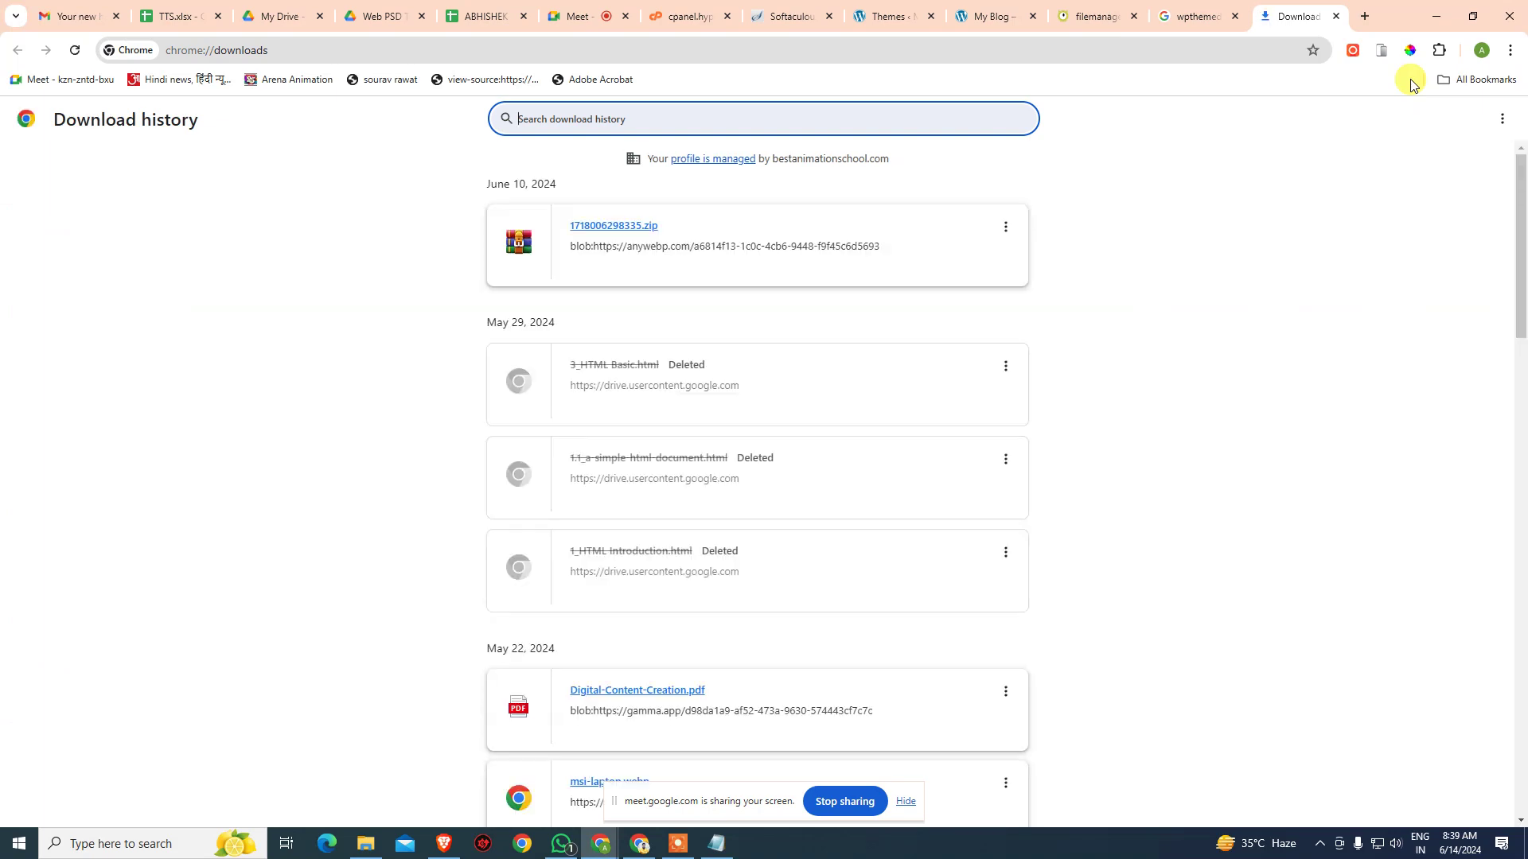
- After a look through the download history, load arenaanimation-india.com in a new tab
scroll(1153, 402, down, 7)
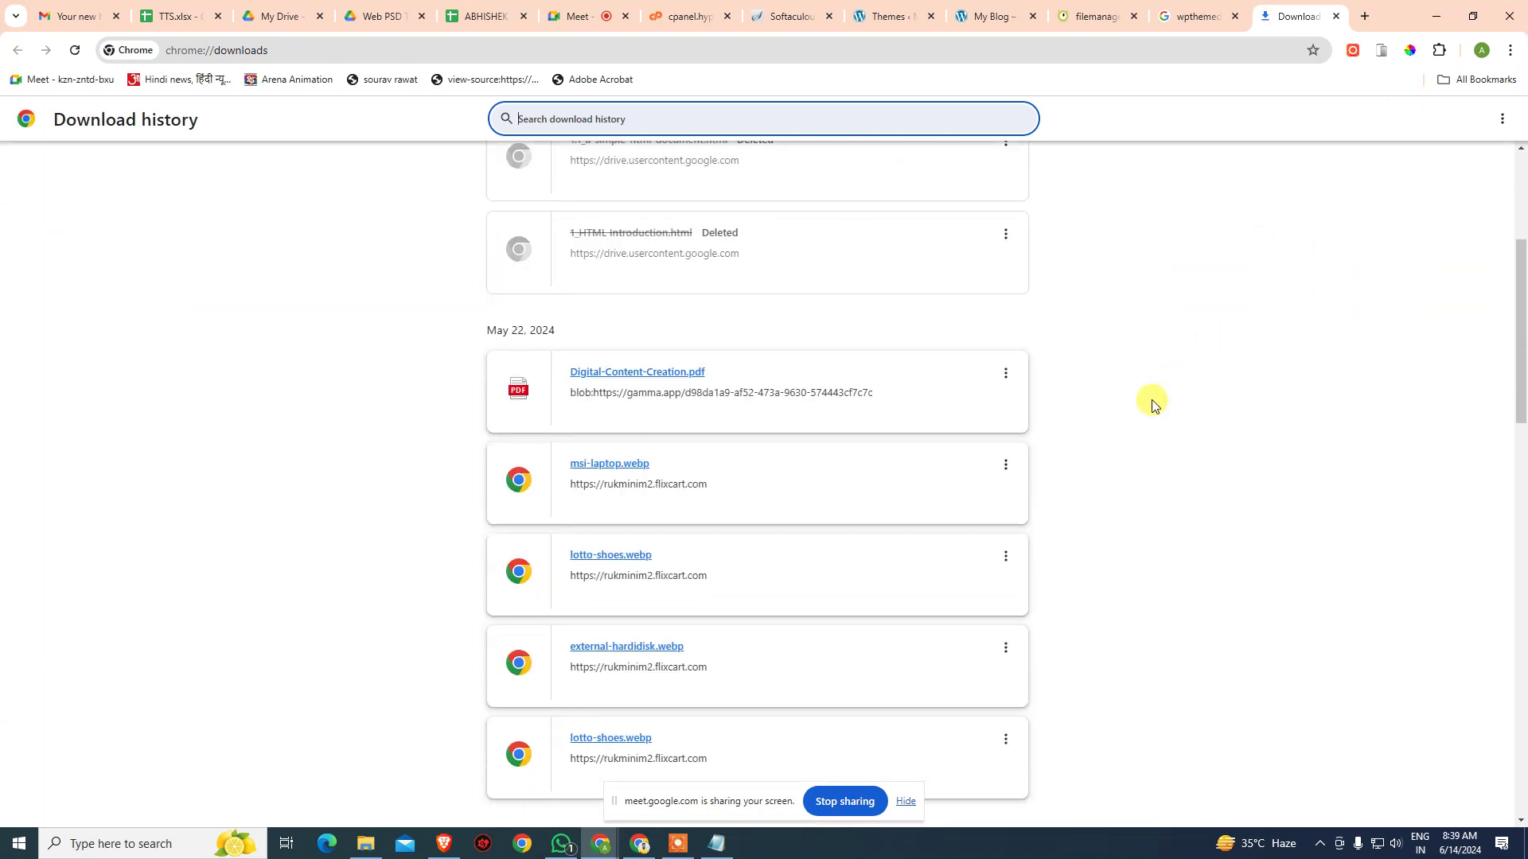
scroll(1153, 402, down, 9)
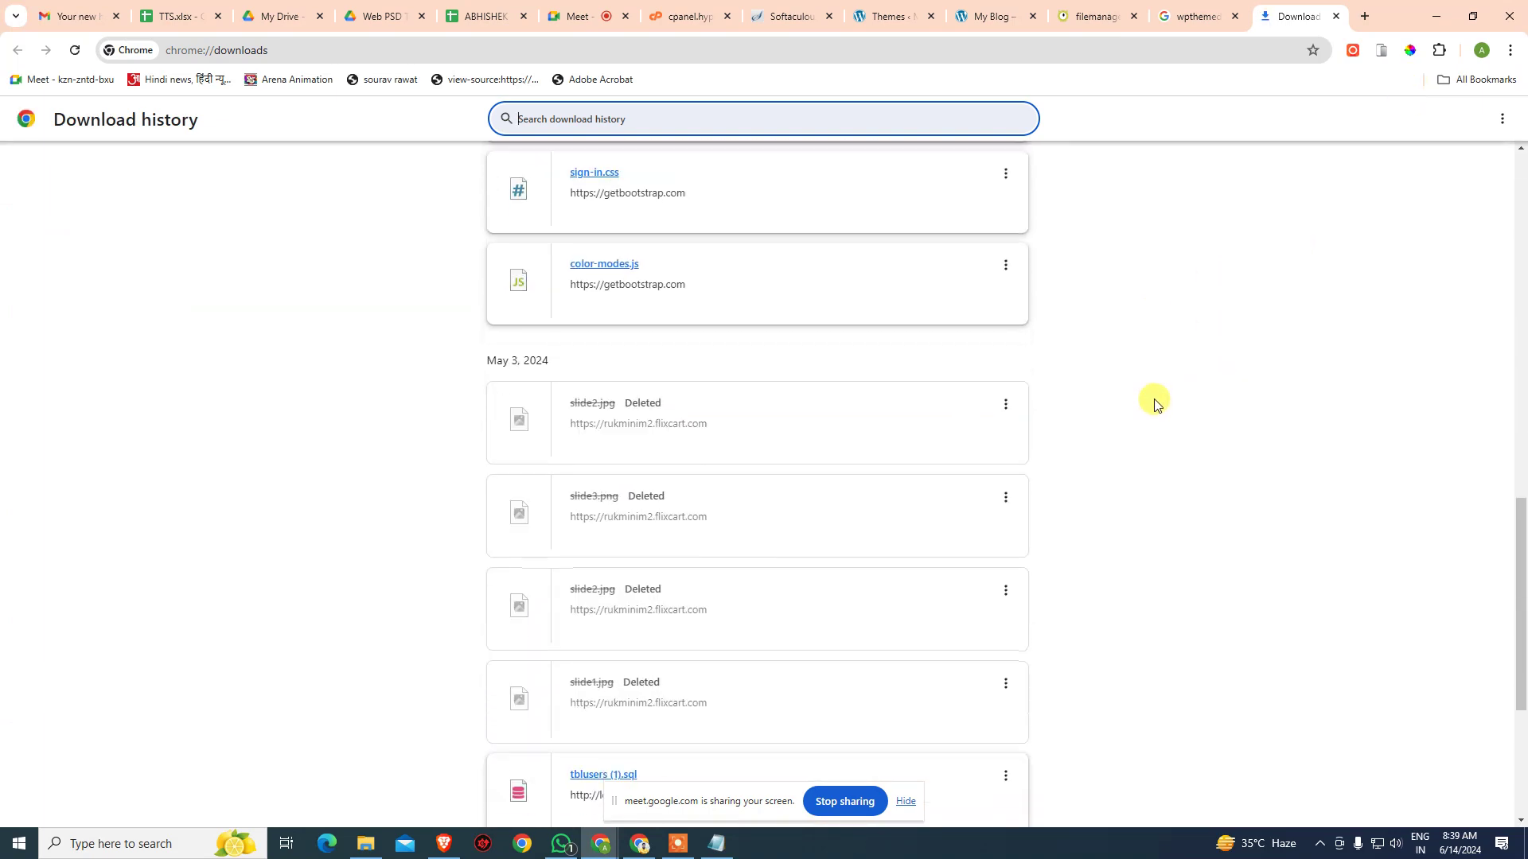
scroll(1155, 404, down, 8)
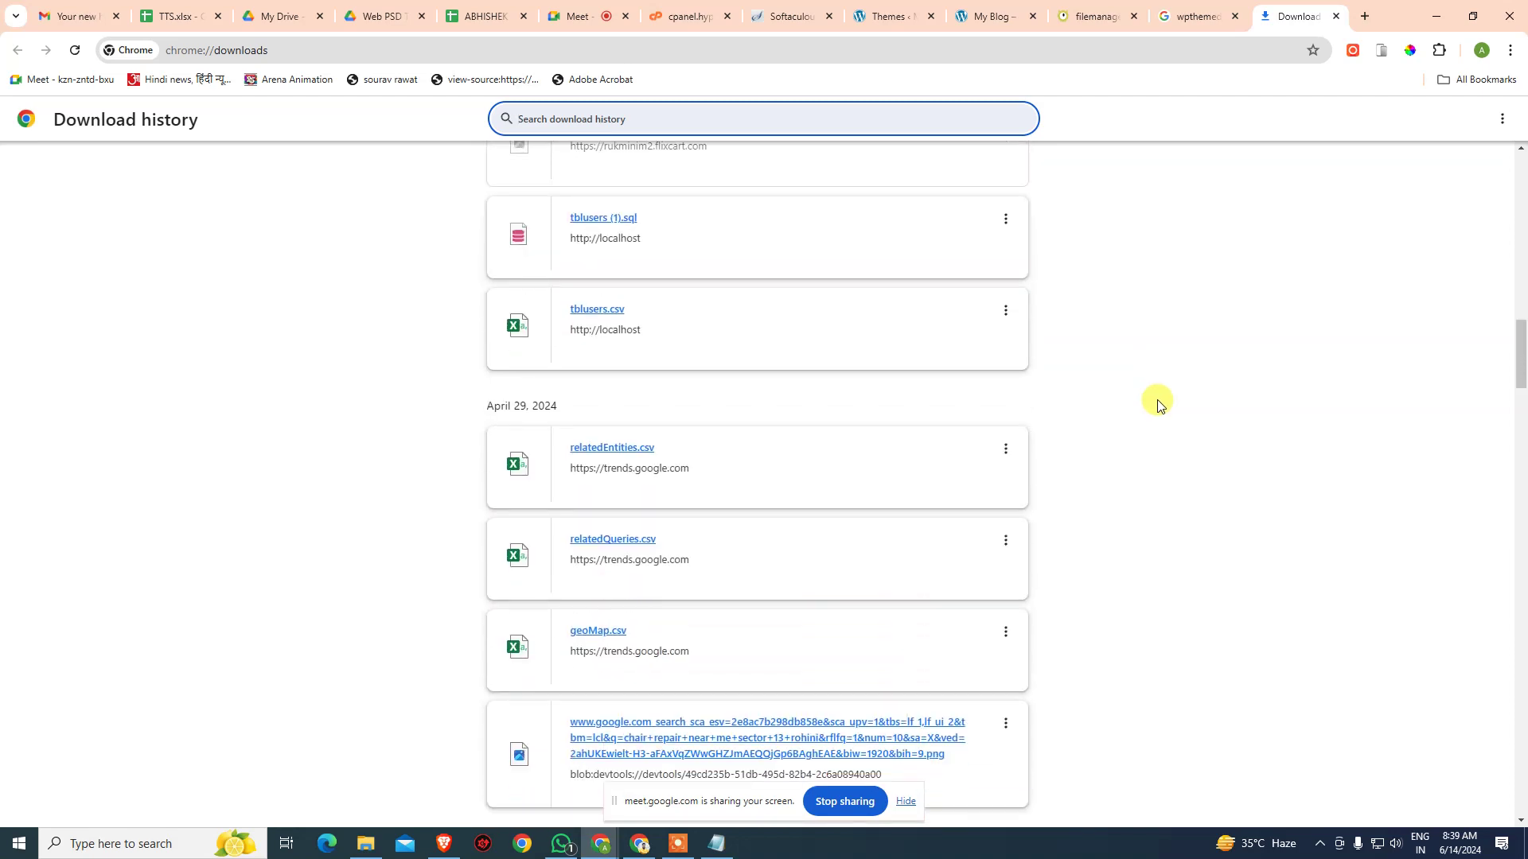
scroll(1161, 404, down, 2)
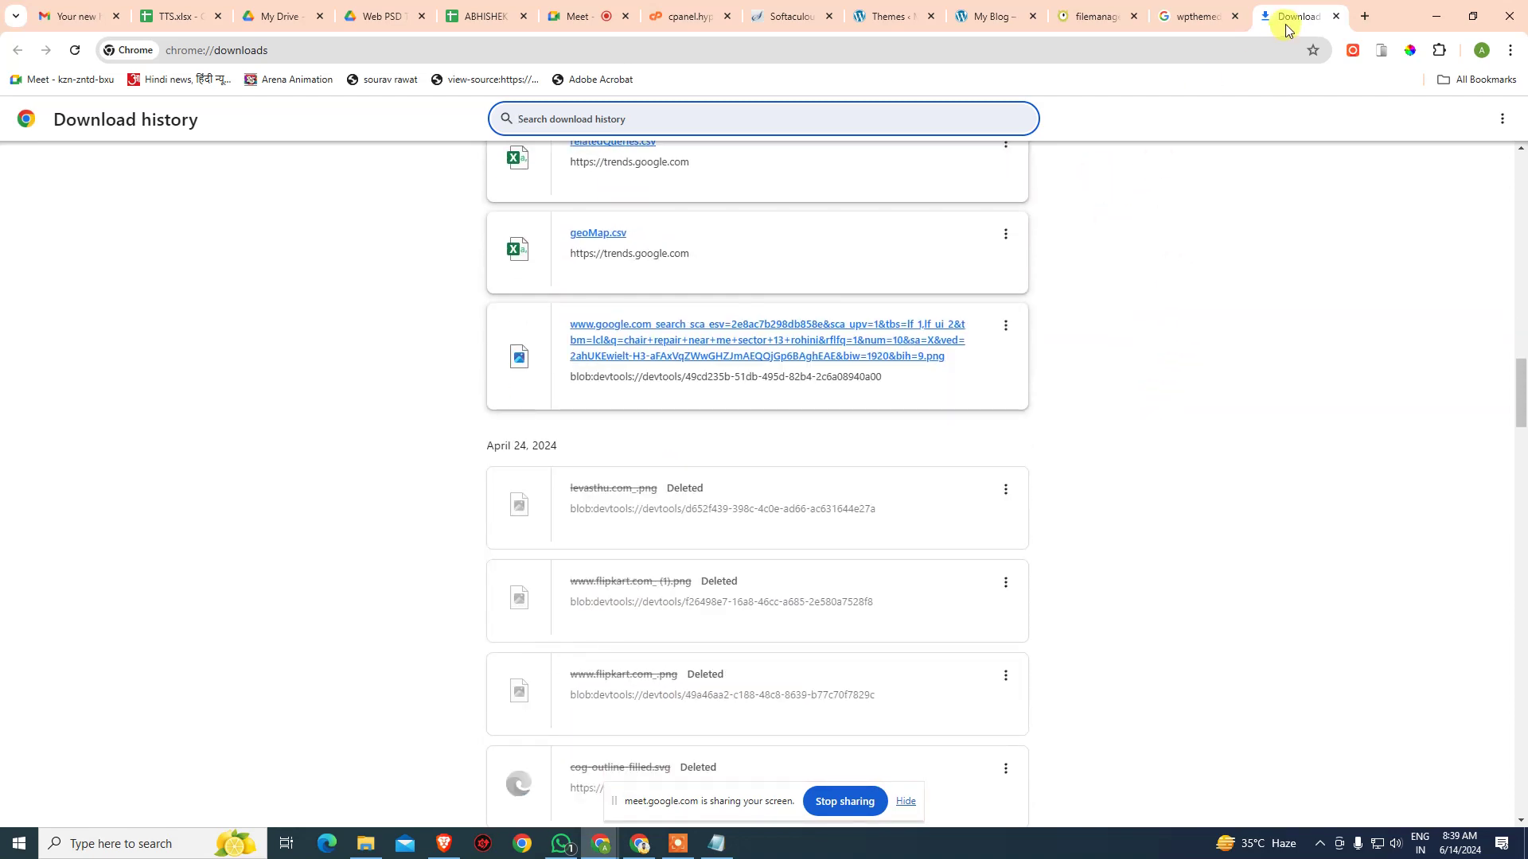
key(ctrl+w)
click(1365, 17)
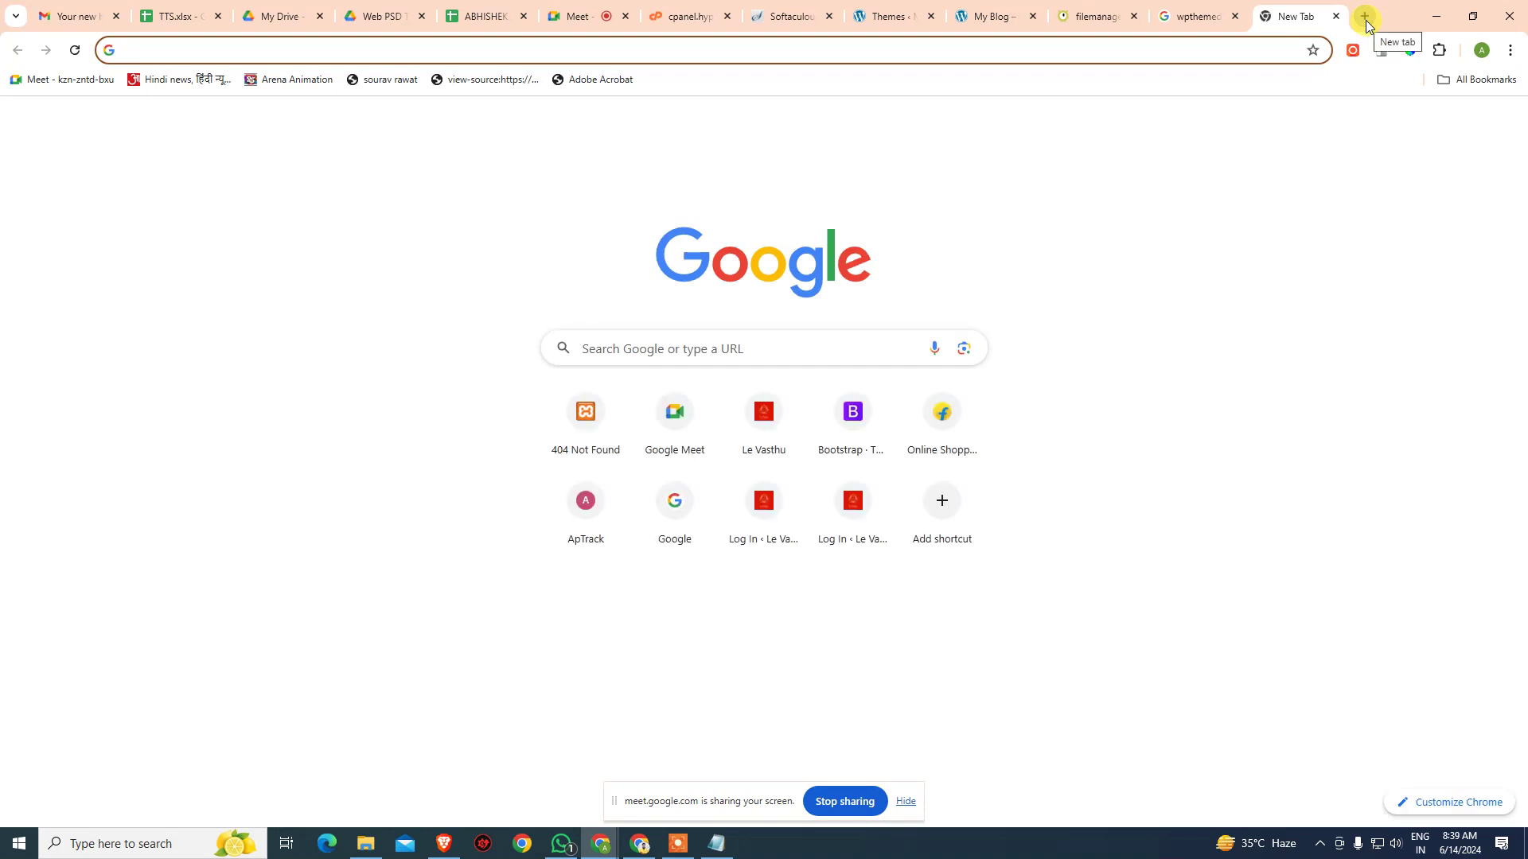
text(arena)
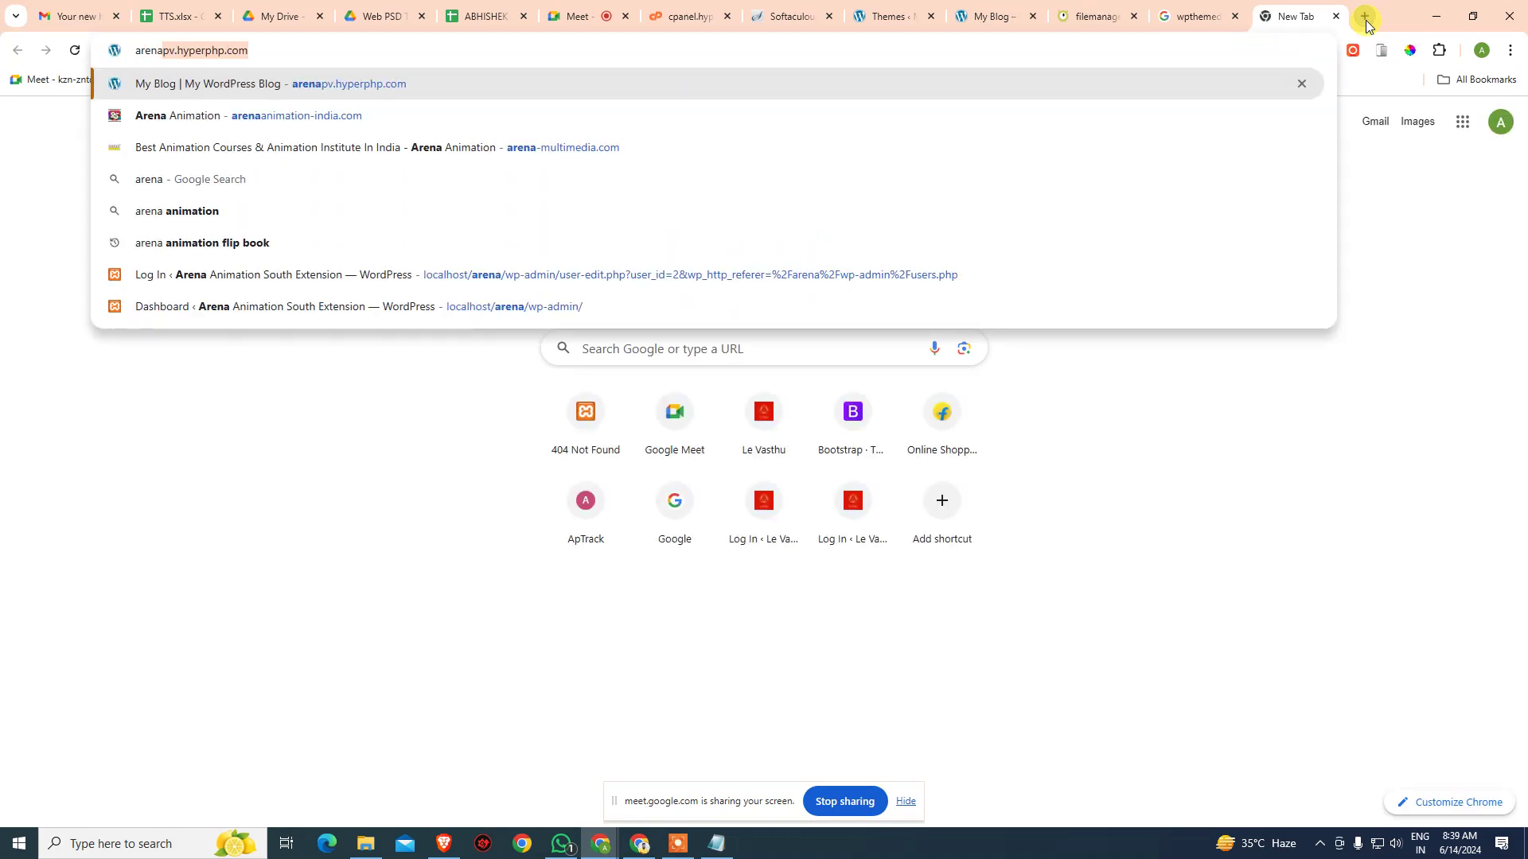
key(Down)
key(Return)
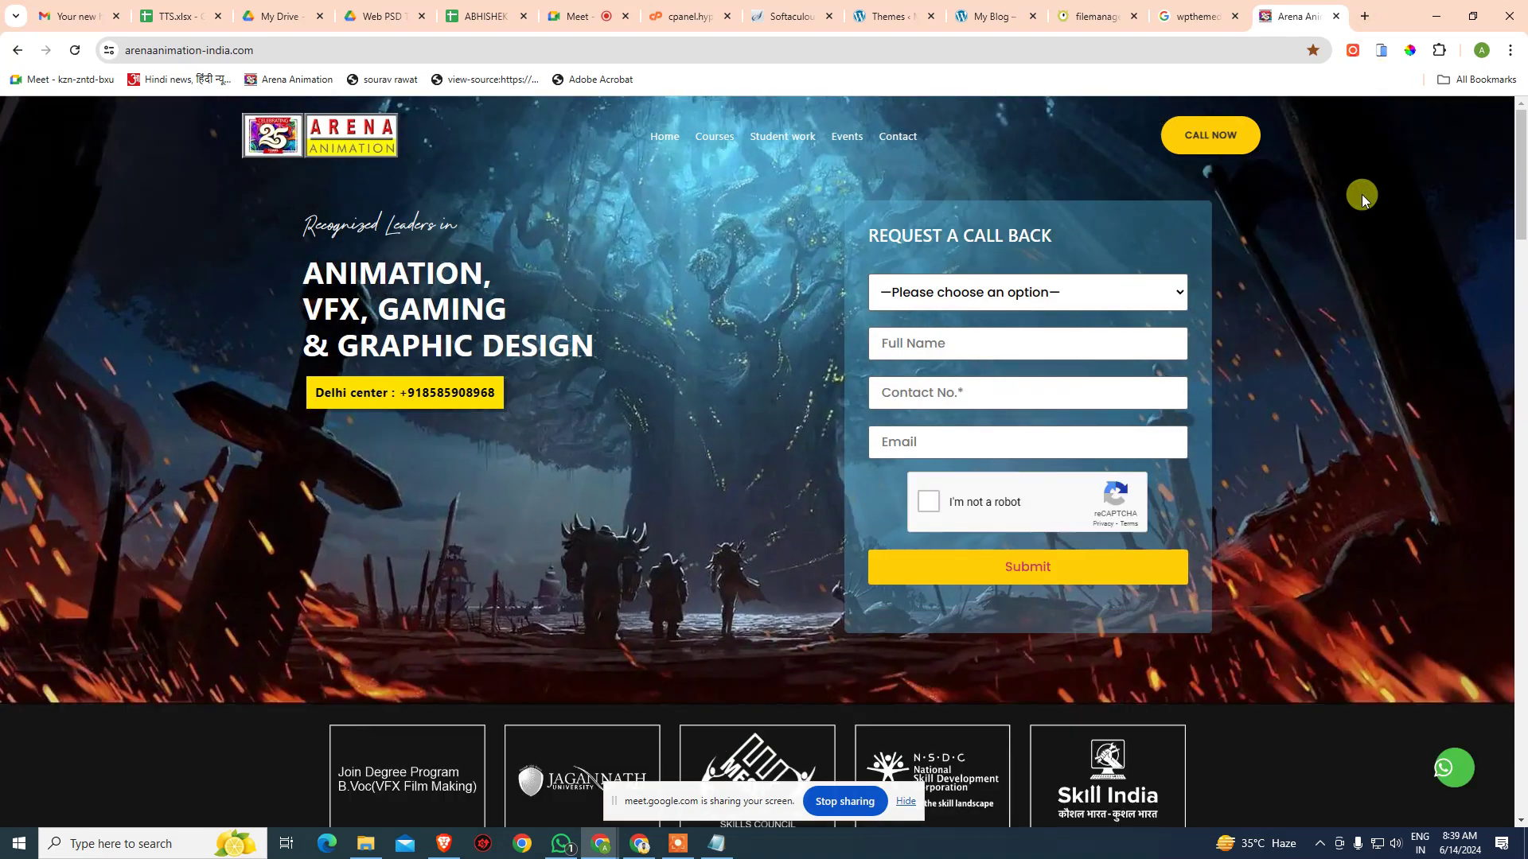
- Save a full-size PNG screenshot of the Arena Animation page with DevTools' Capture full size screenshot
key(ctrl+shift+i)
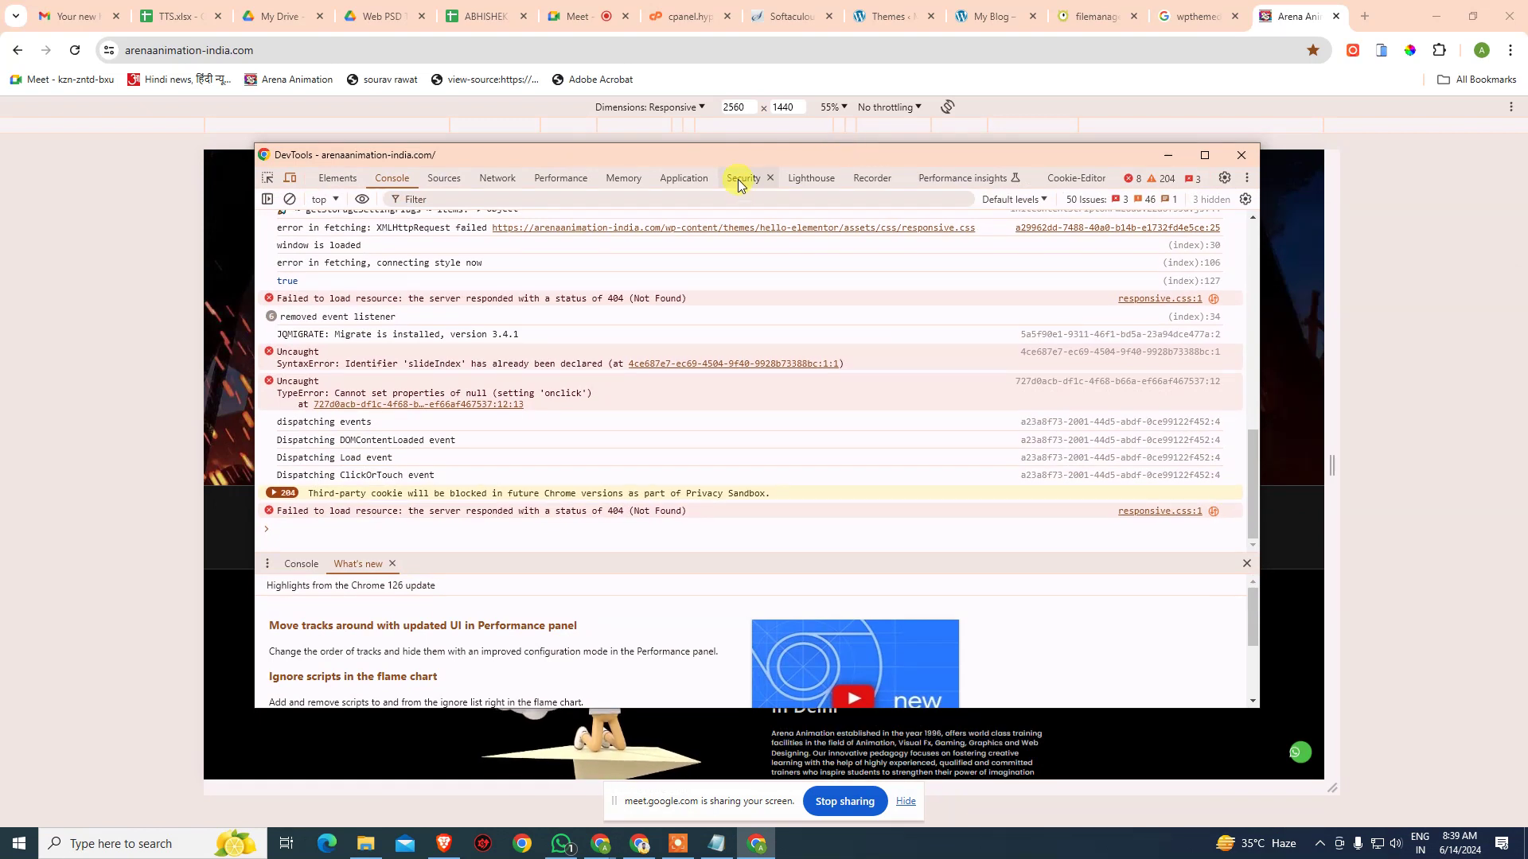
key(ctrl+shift+p)
text(screen)
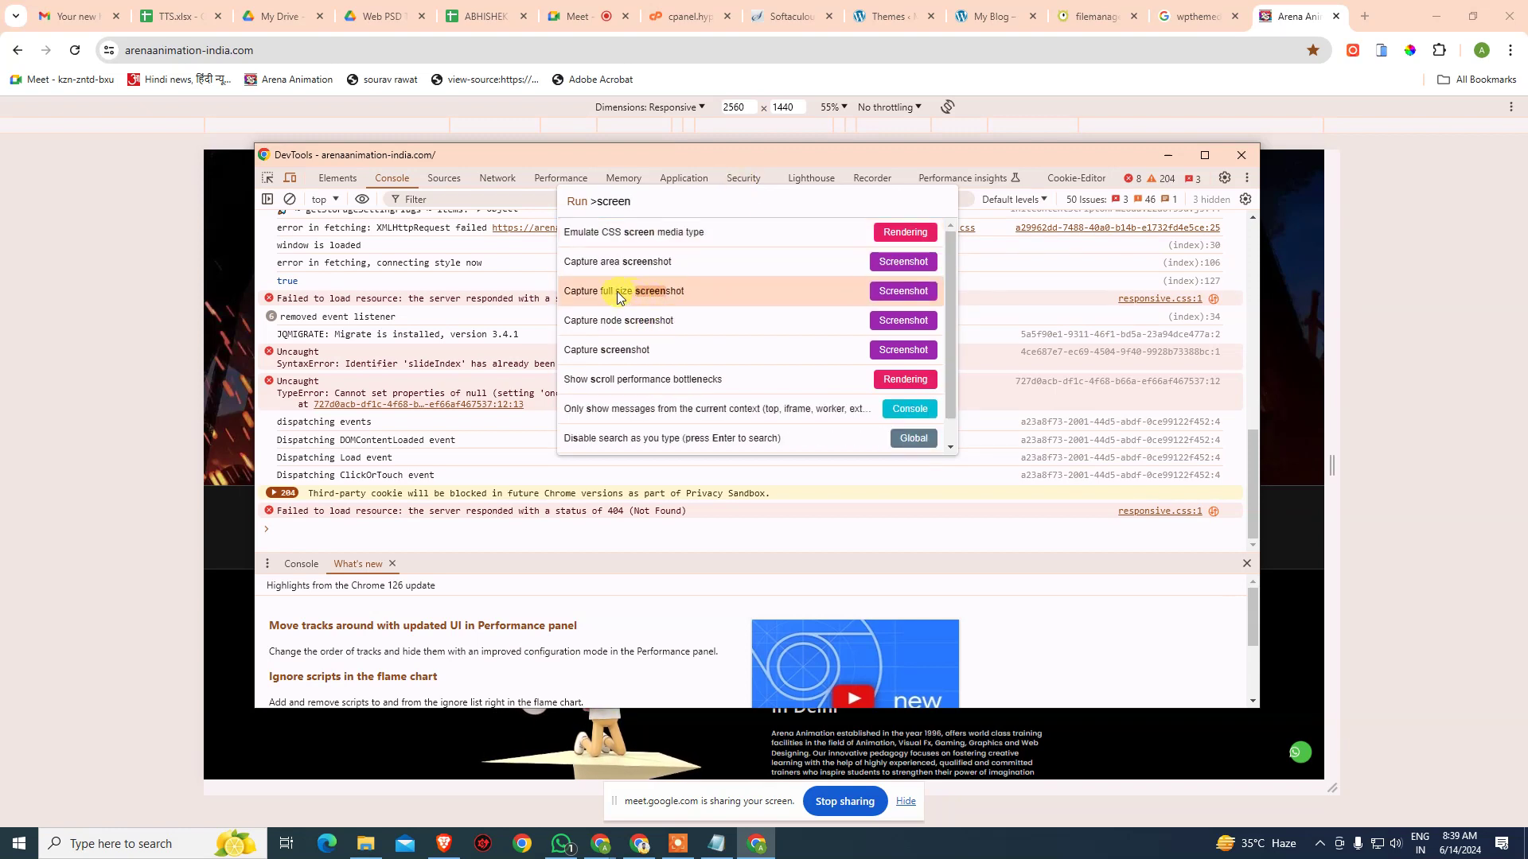
click(882, 293)
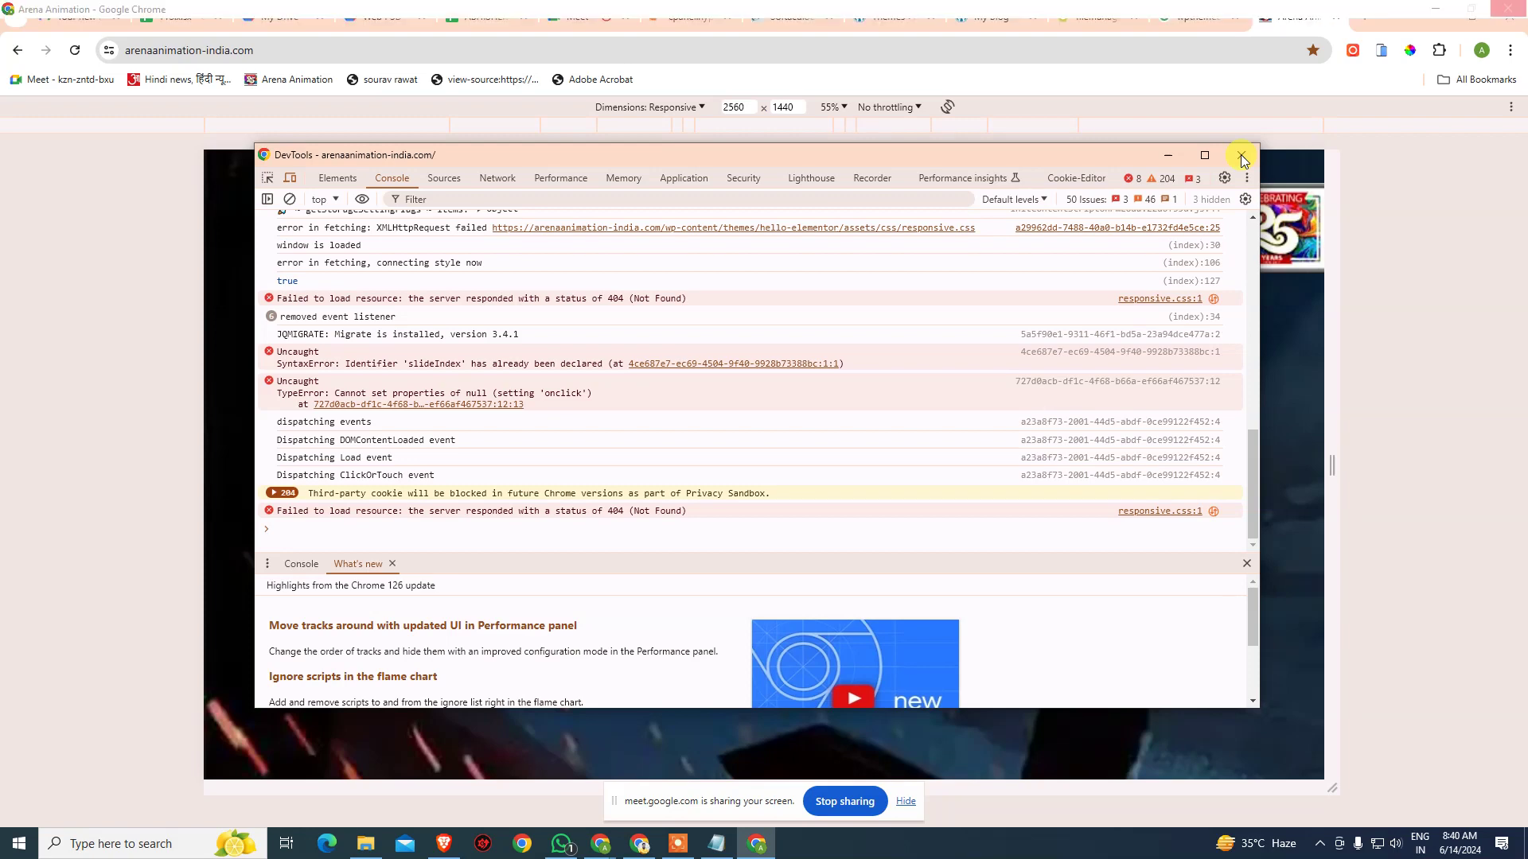
click(289, 177)
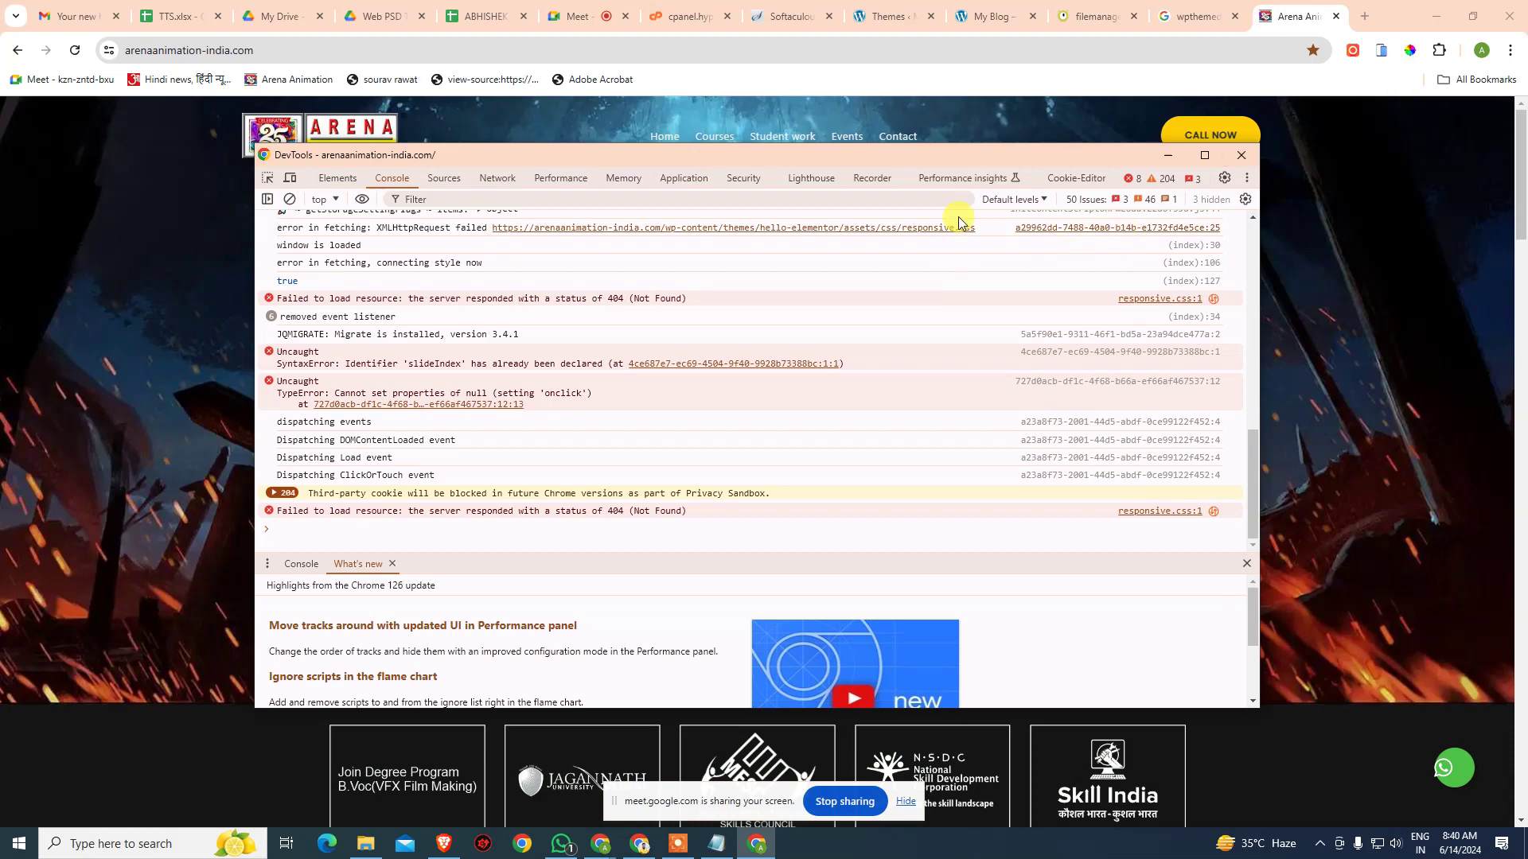
key(ctrl+shift+p)
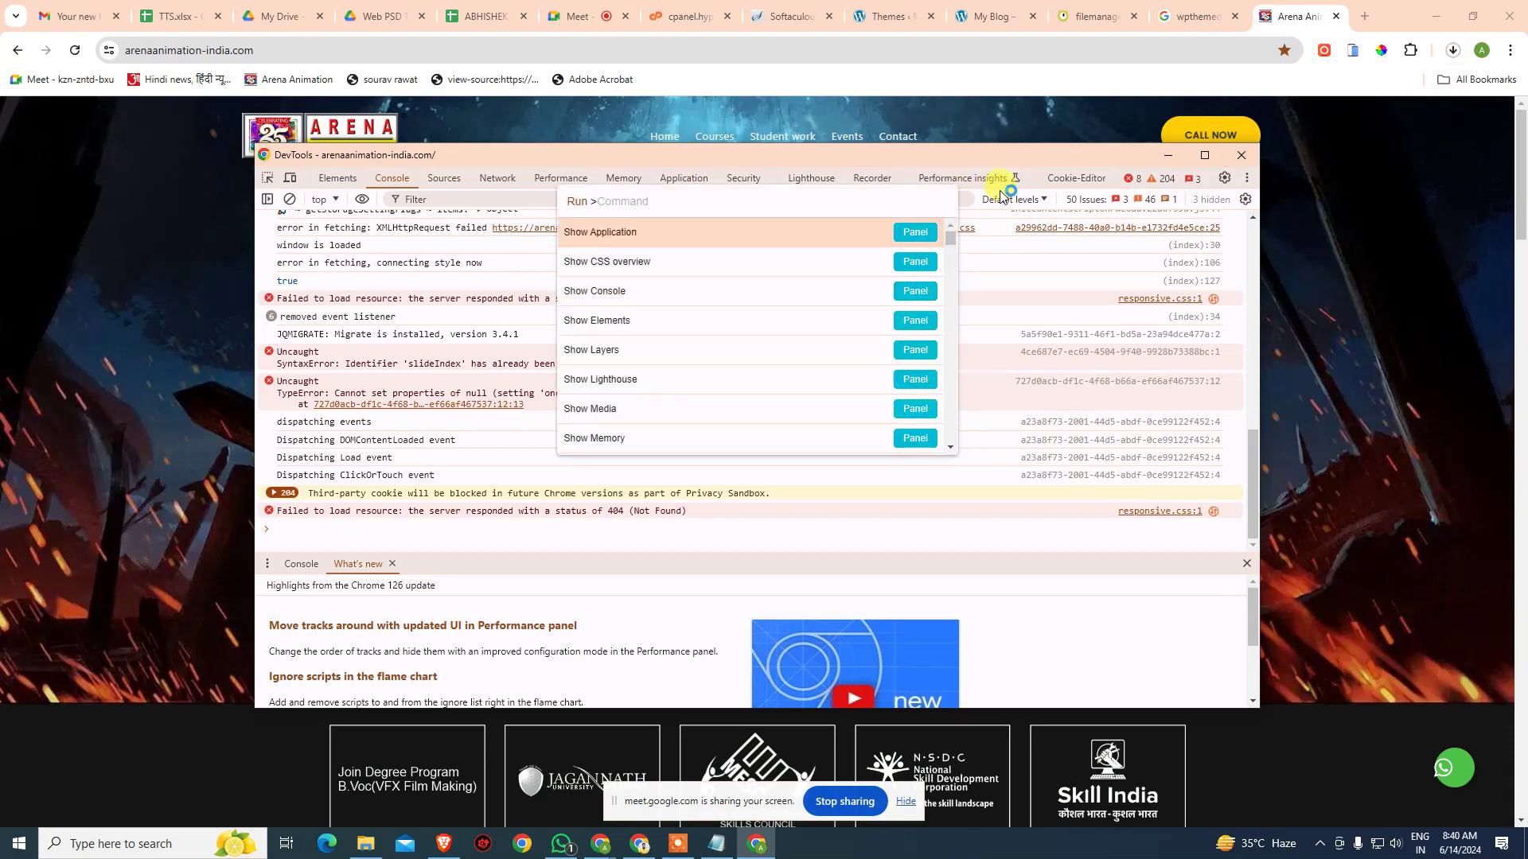
click(1452, 49)
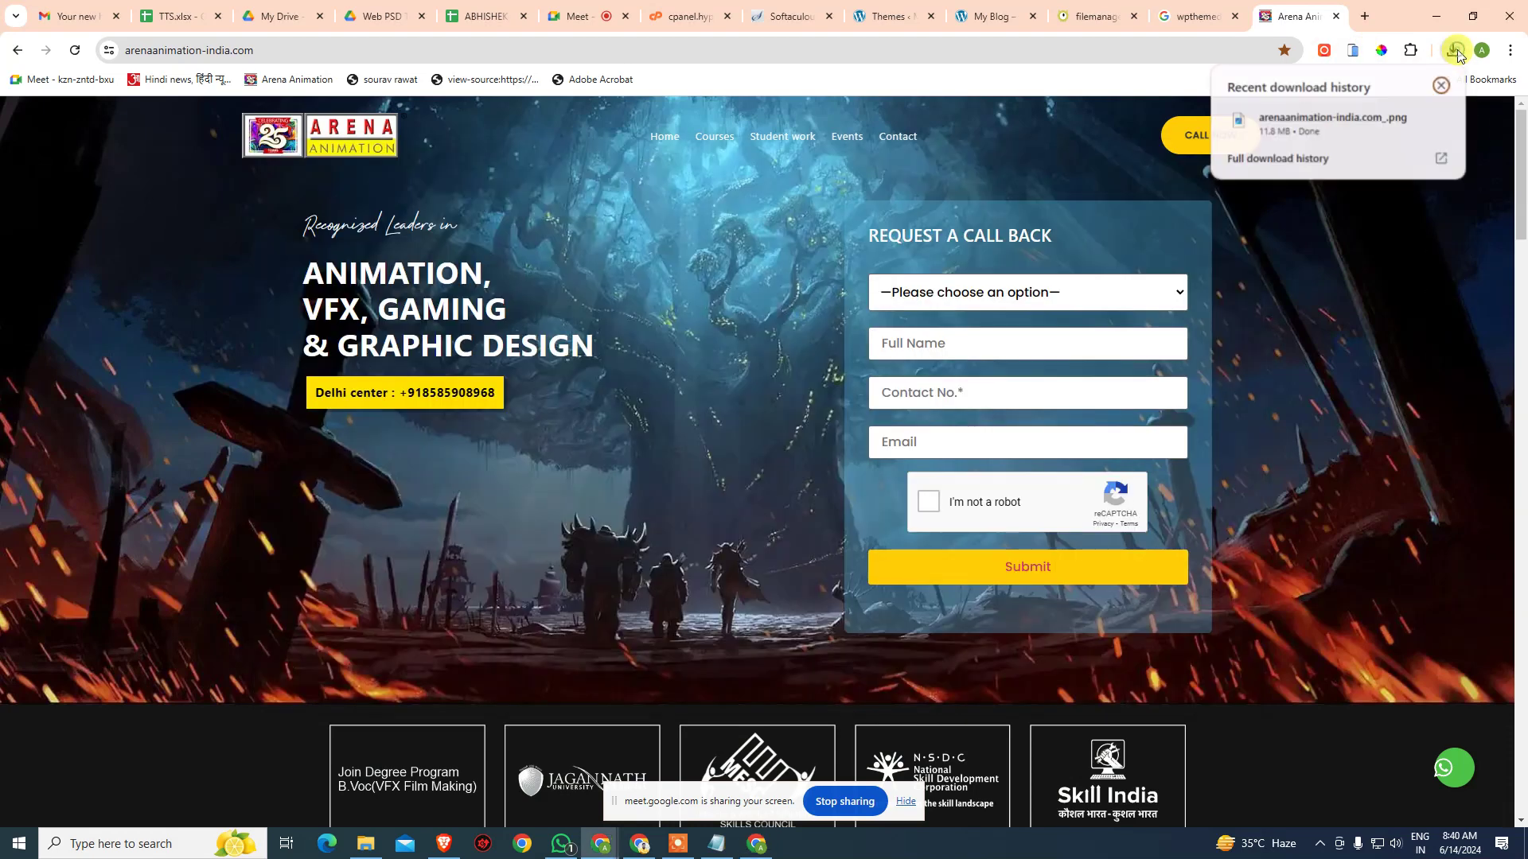
- Open arenaanimation-india.com_.png in Photos, maximised, and zoom in to check its sections
click(1302, 131)
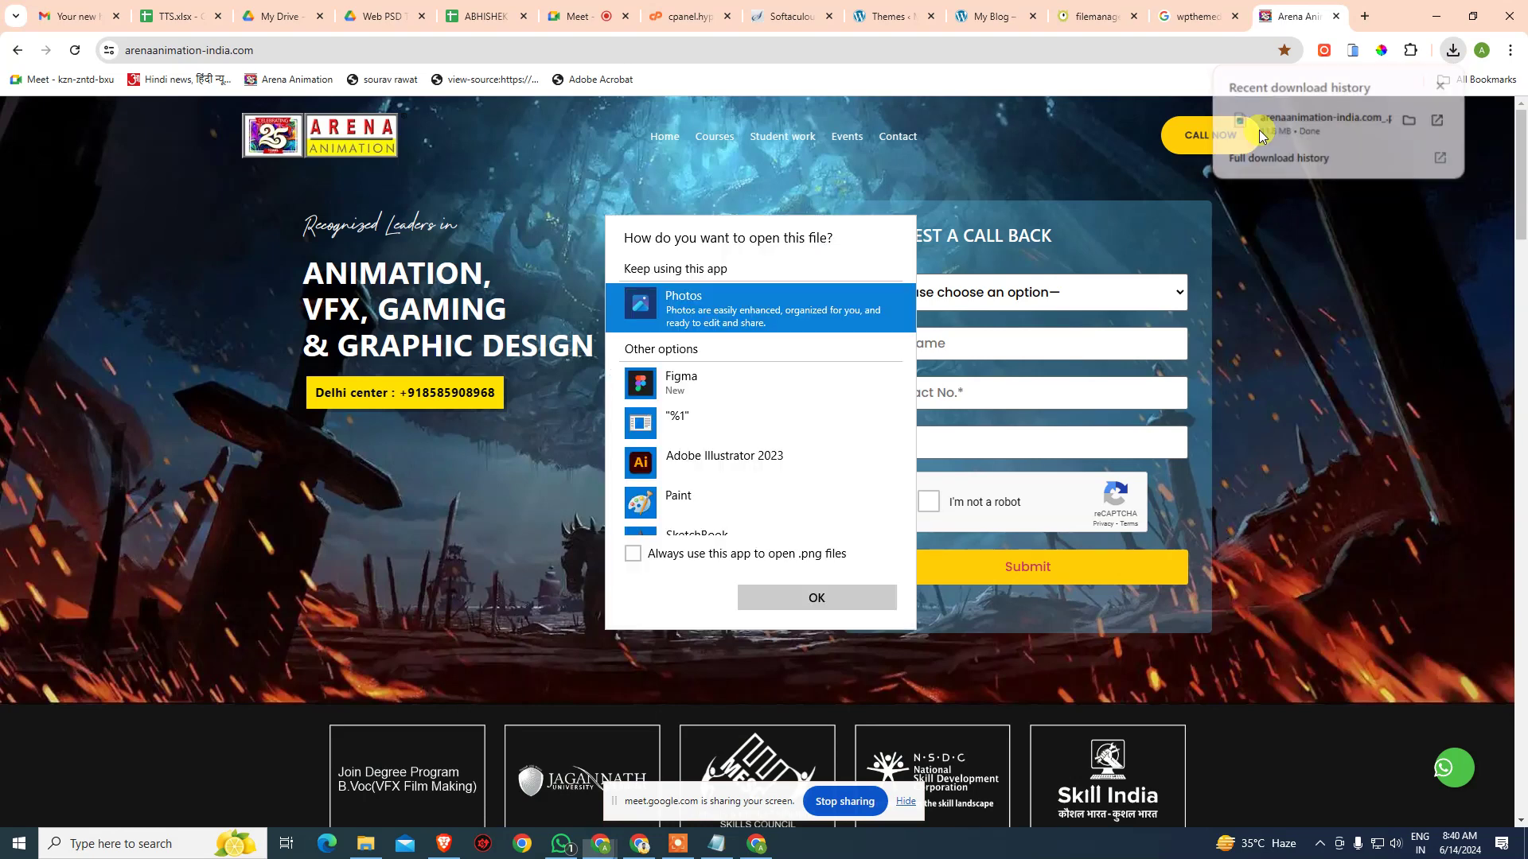
double_click(789, 323)
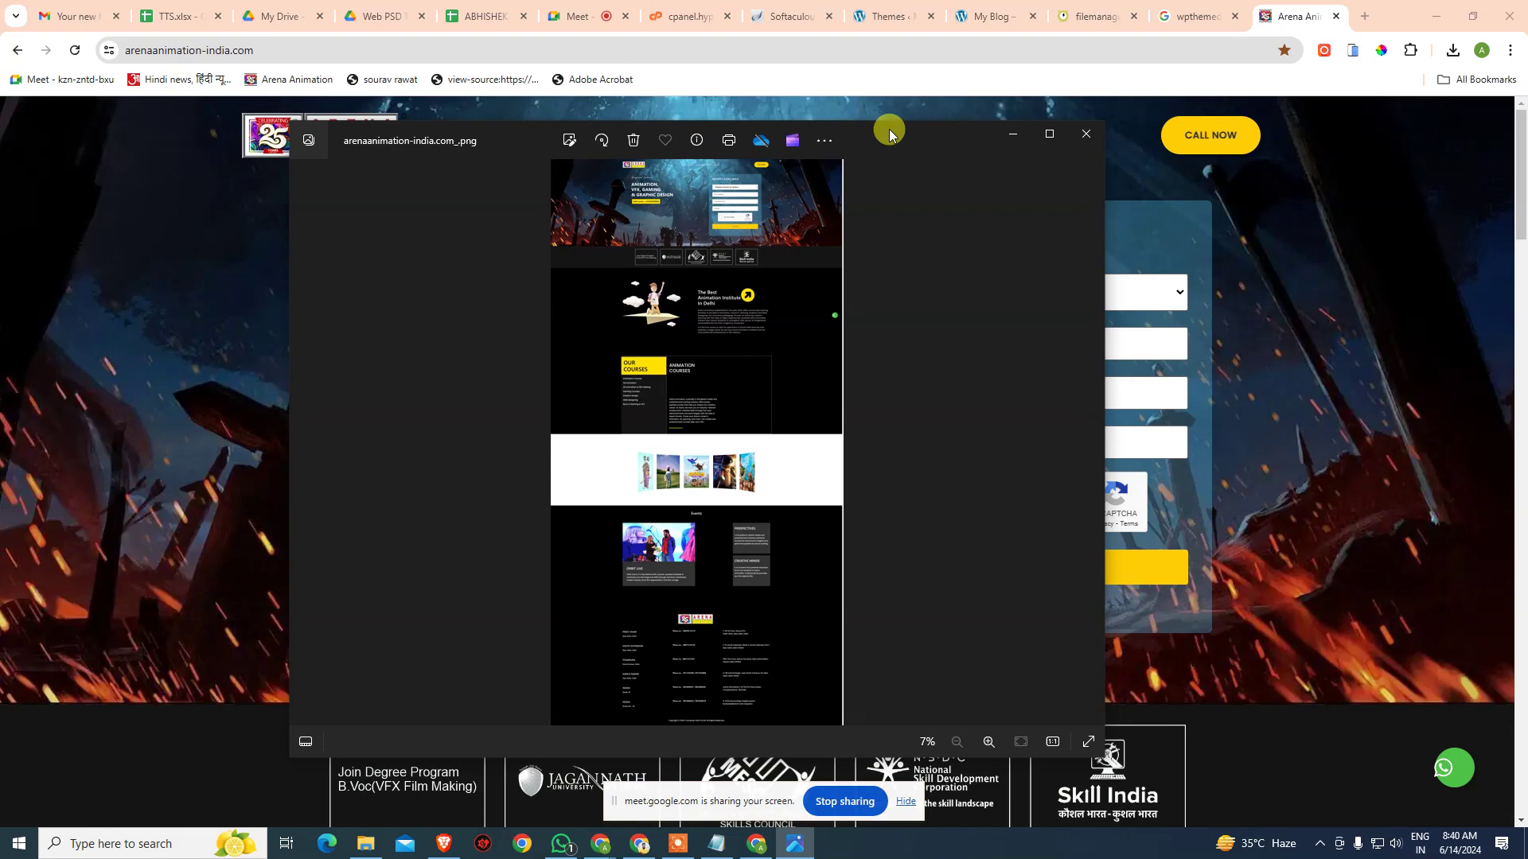
double_click(886, 130)
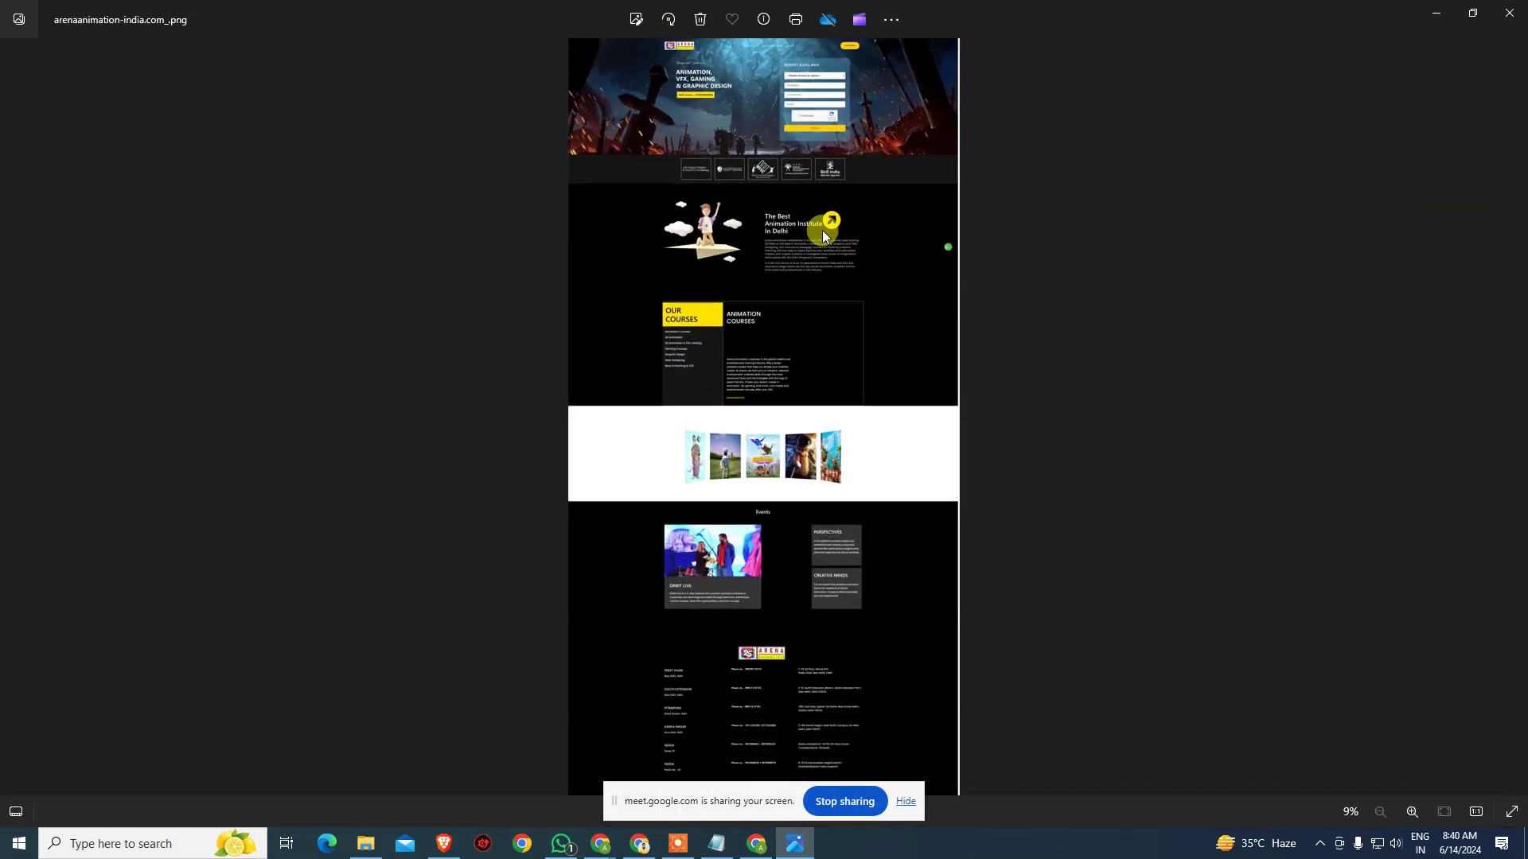
right_click(752, 172)
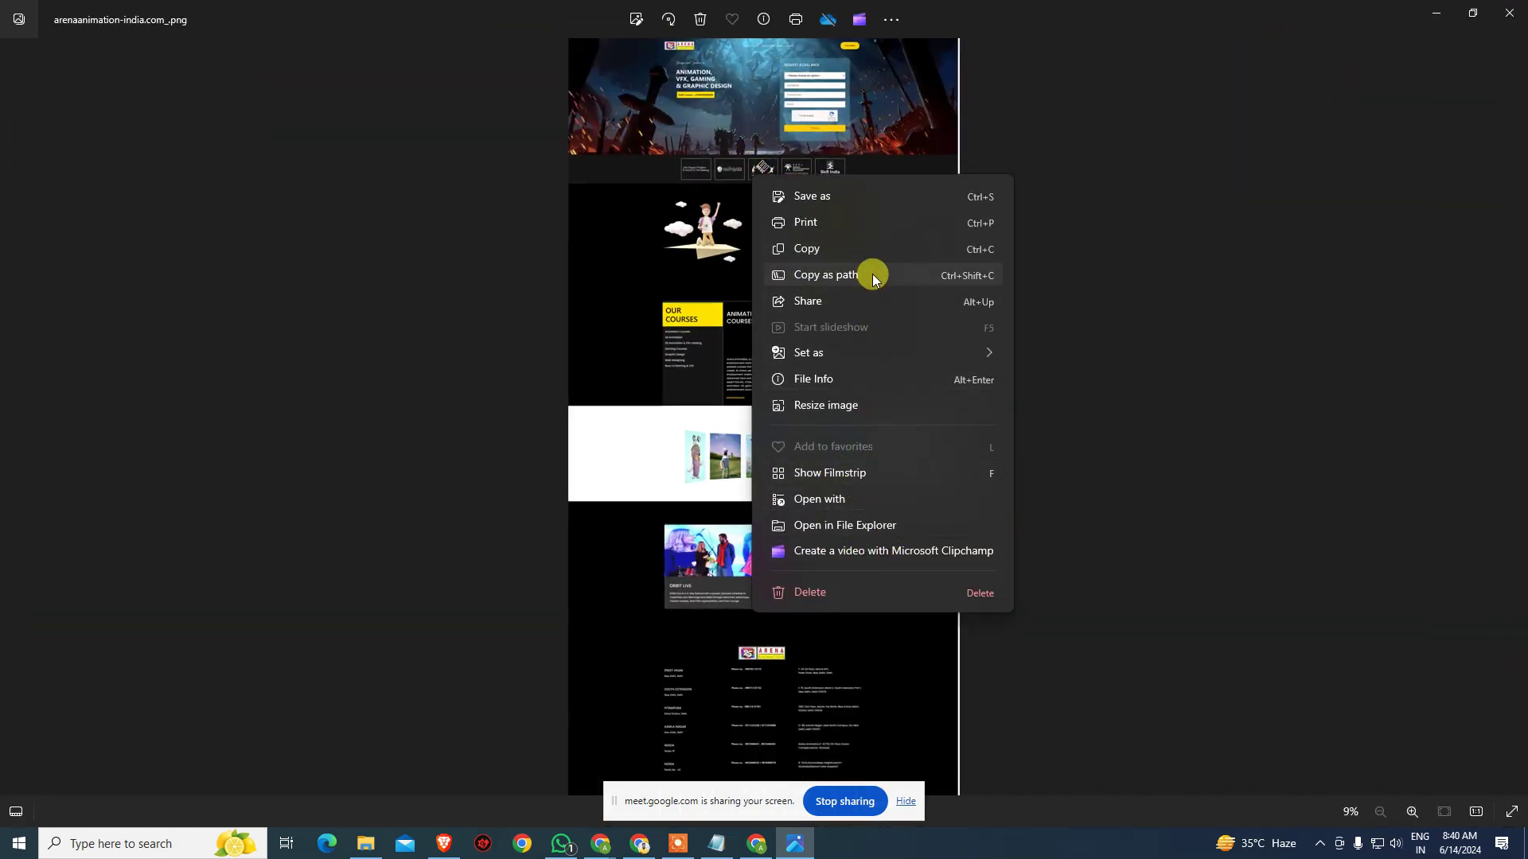
click(1112, 474)
scroll(898, 422, up, 1)
scroll(898, 422, up, 6)
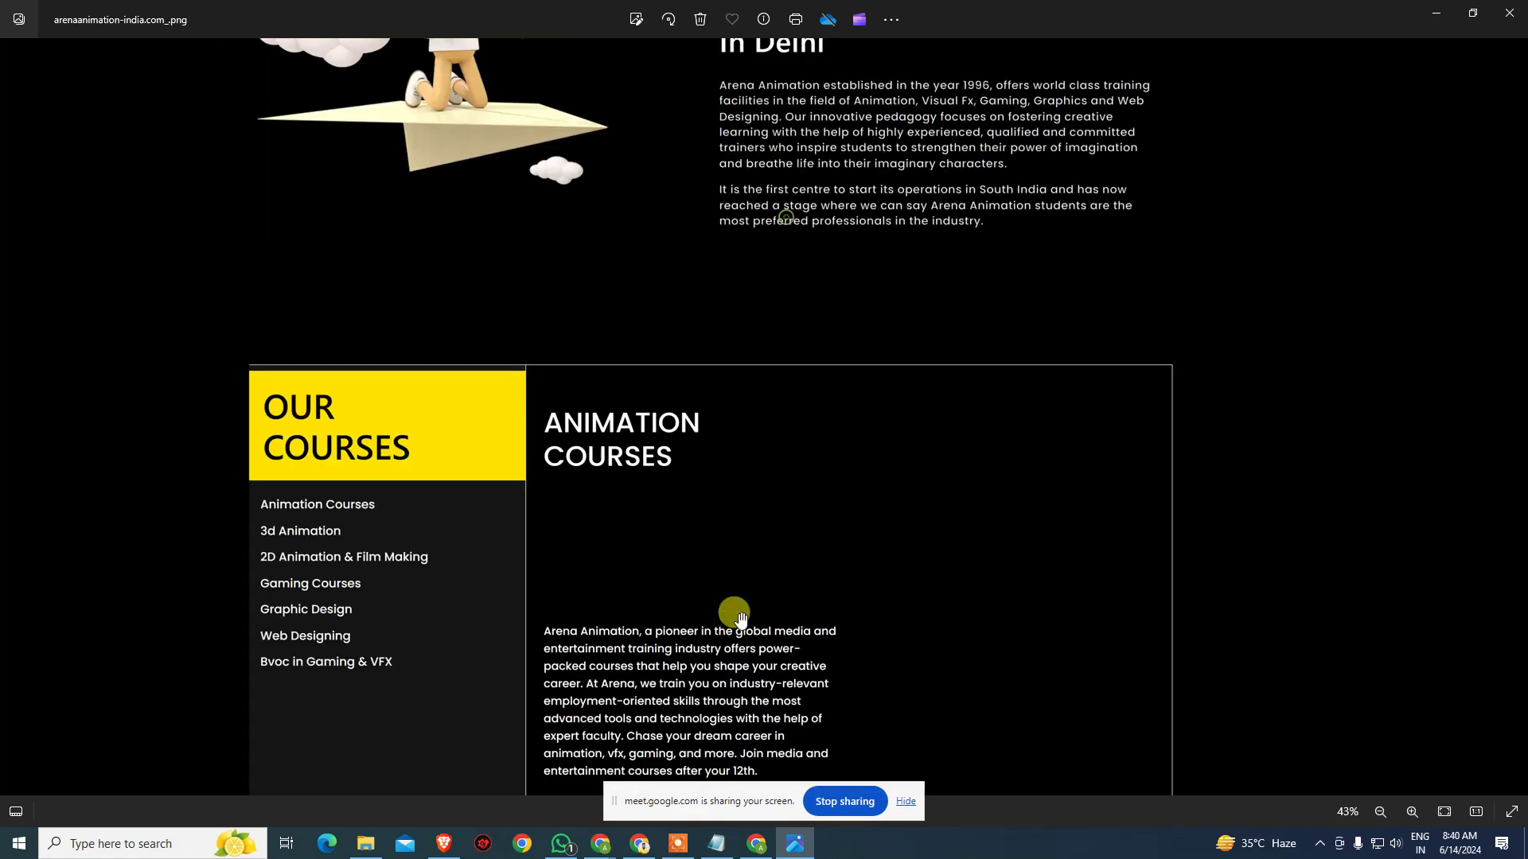
scroll(740, 619, up, 5)
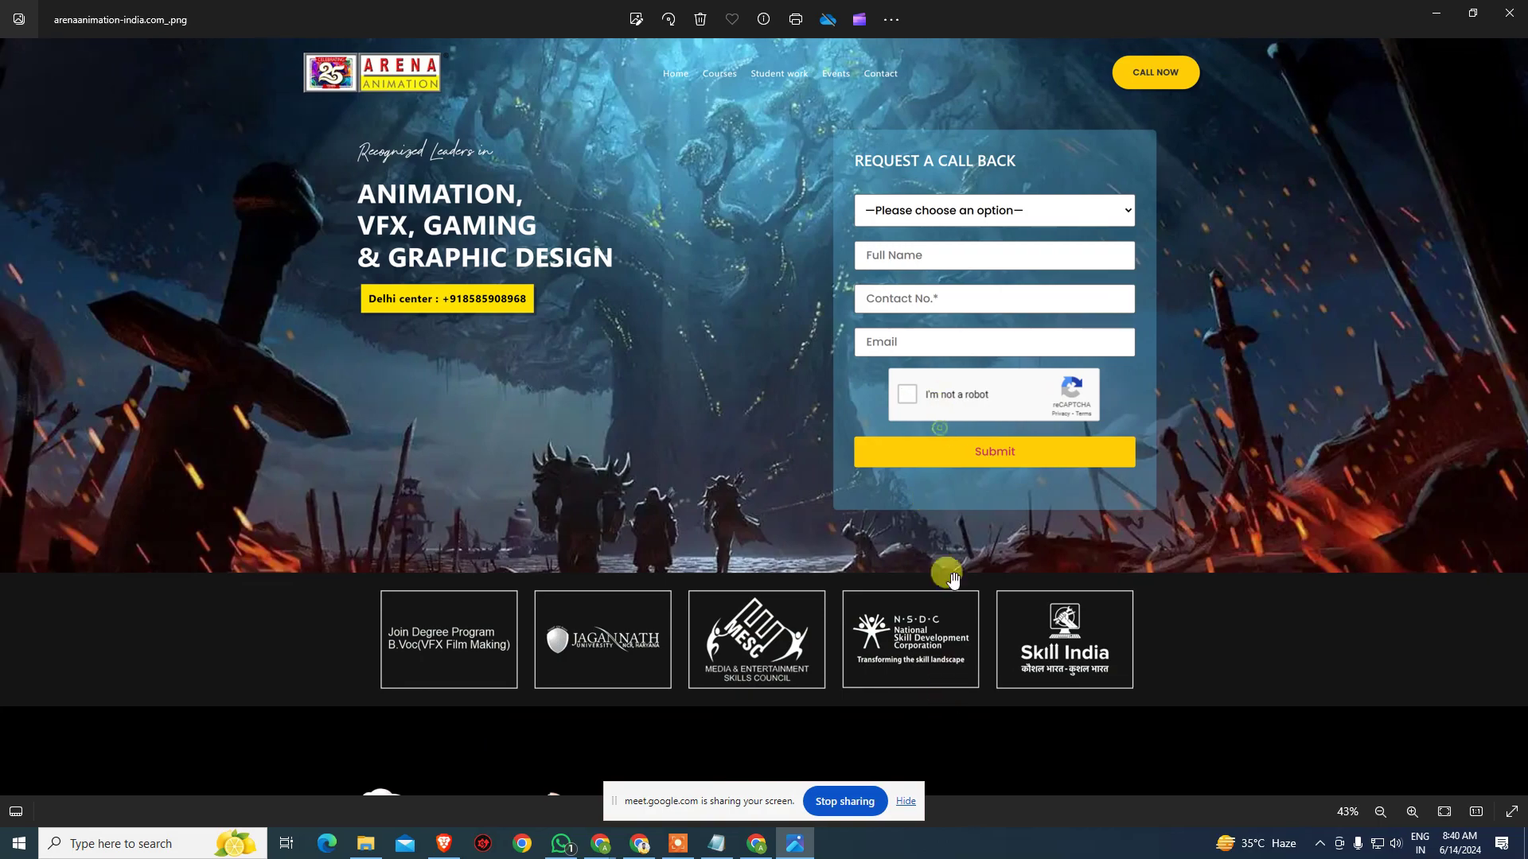
scroll(1353, 159, down, 5)
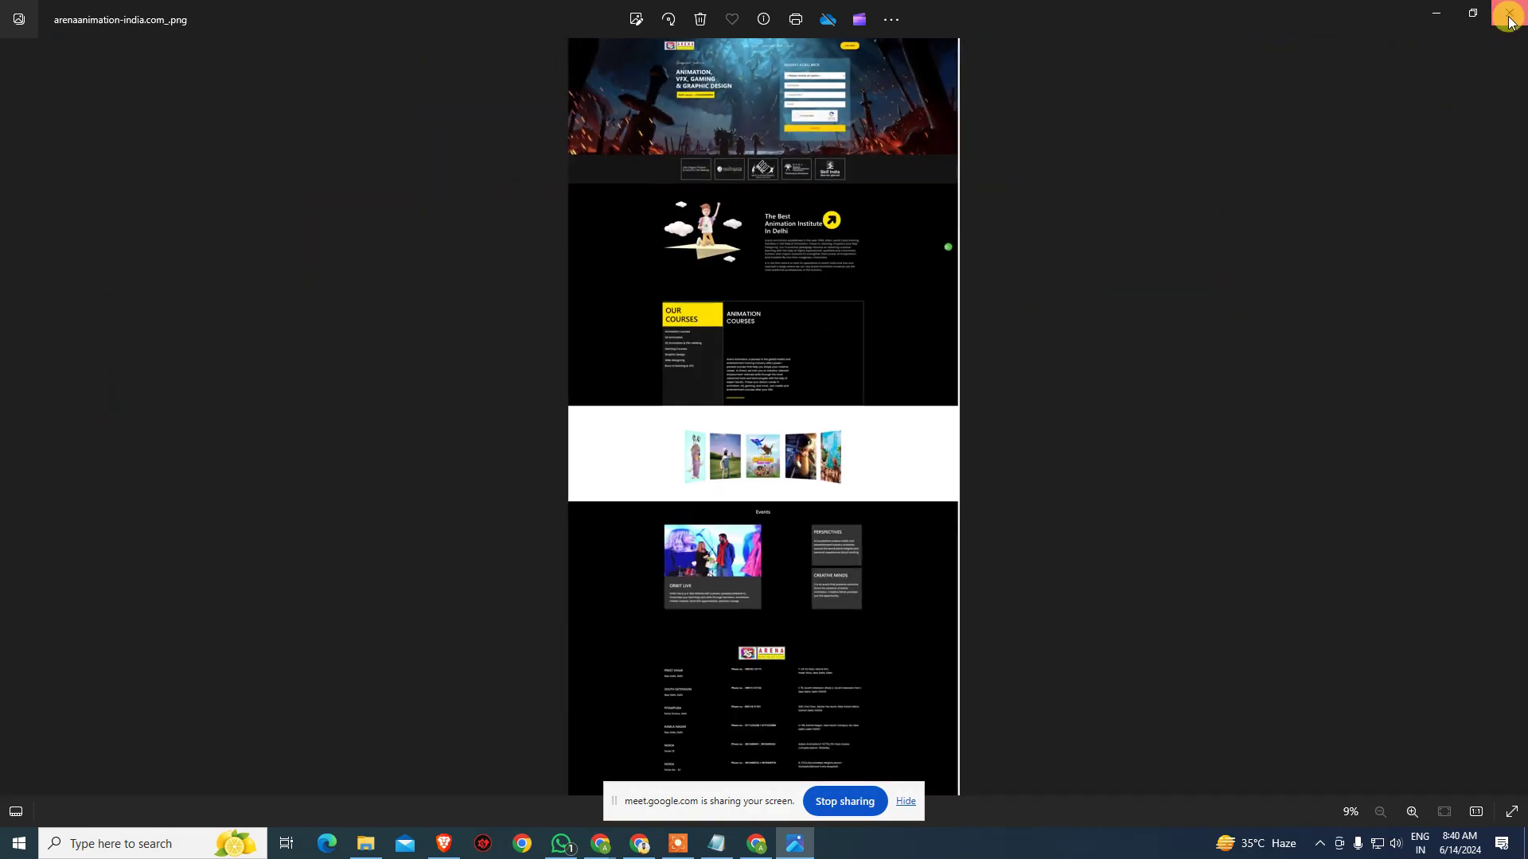
click(1510, 17)
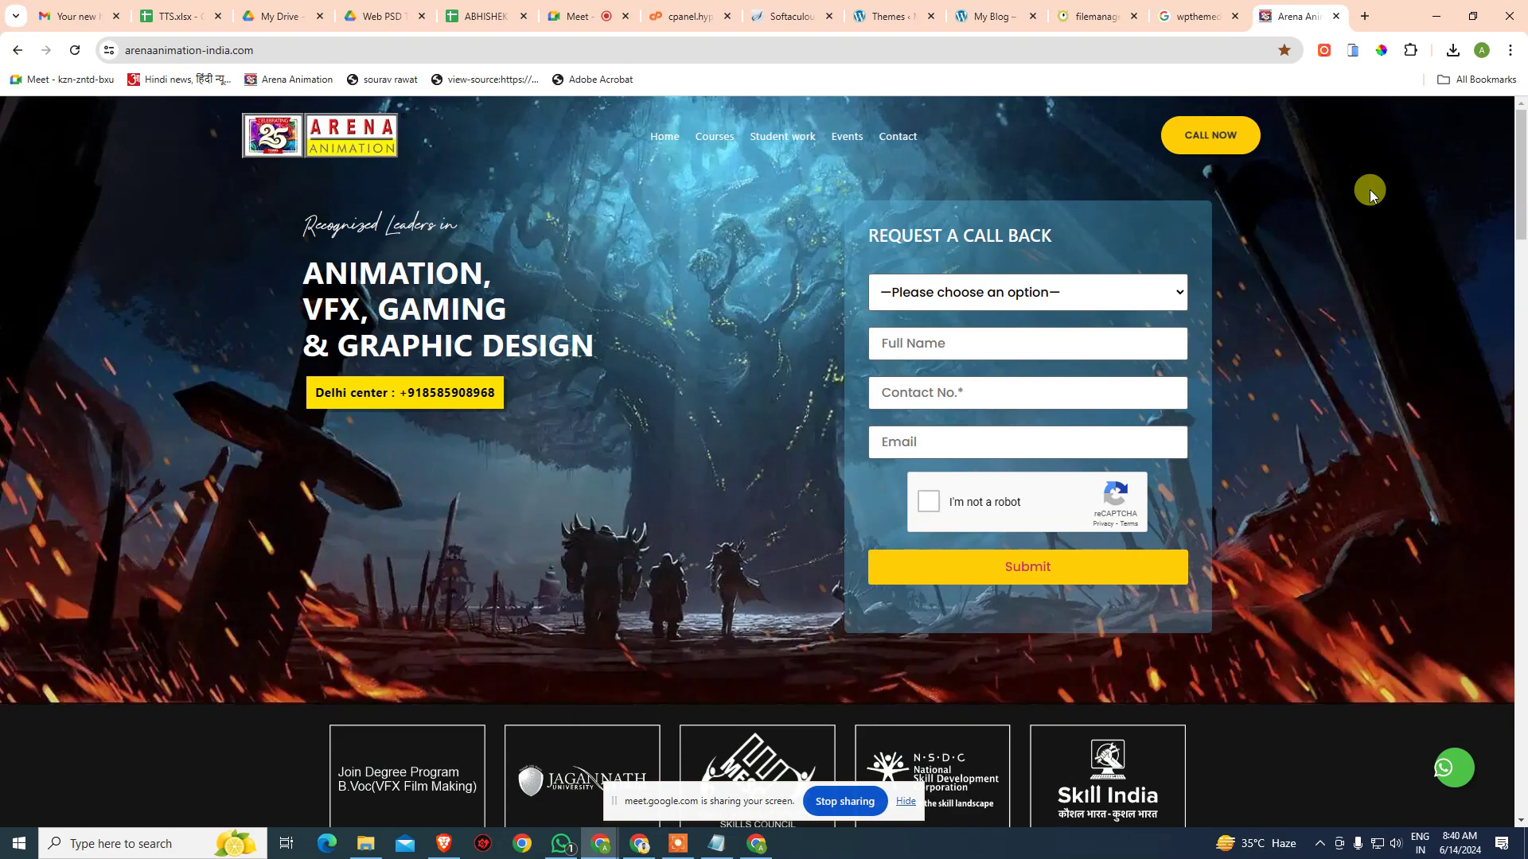
- Capture a second full-size screenshot of the page via DevTools' capture command
key(ctrl+shift+i)
key(ctrl+shift+p)
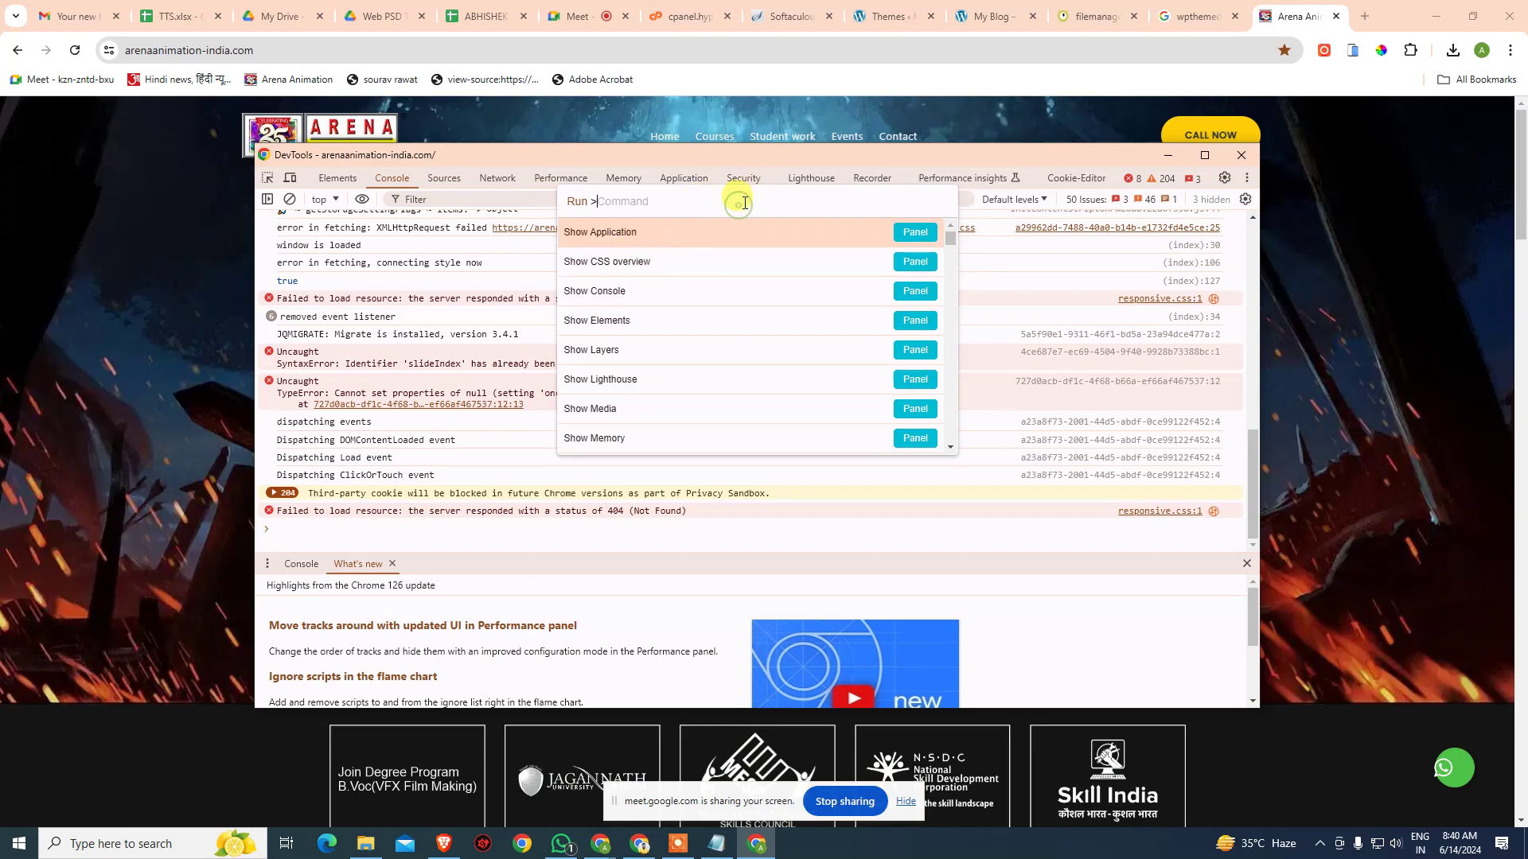
text(capture)
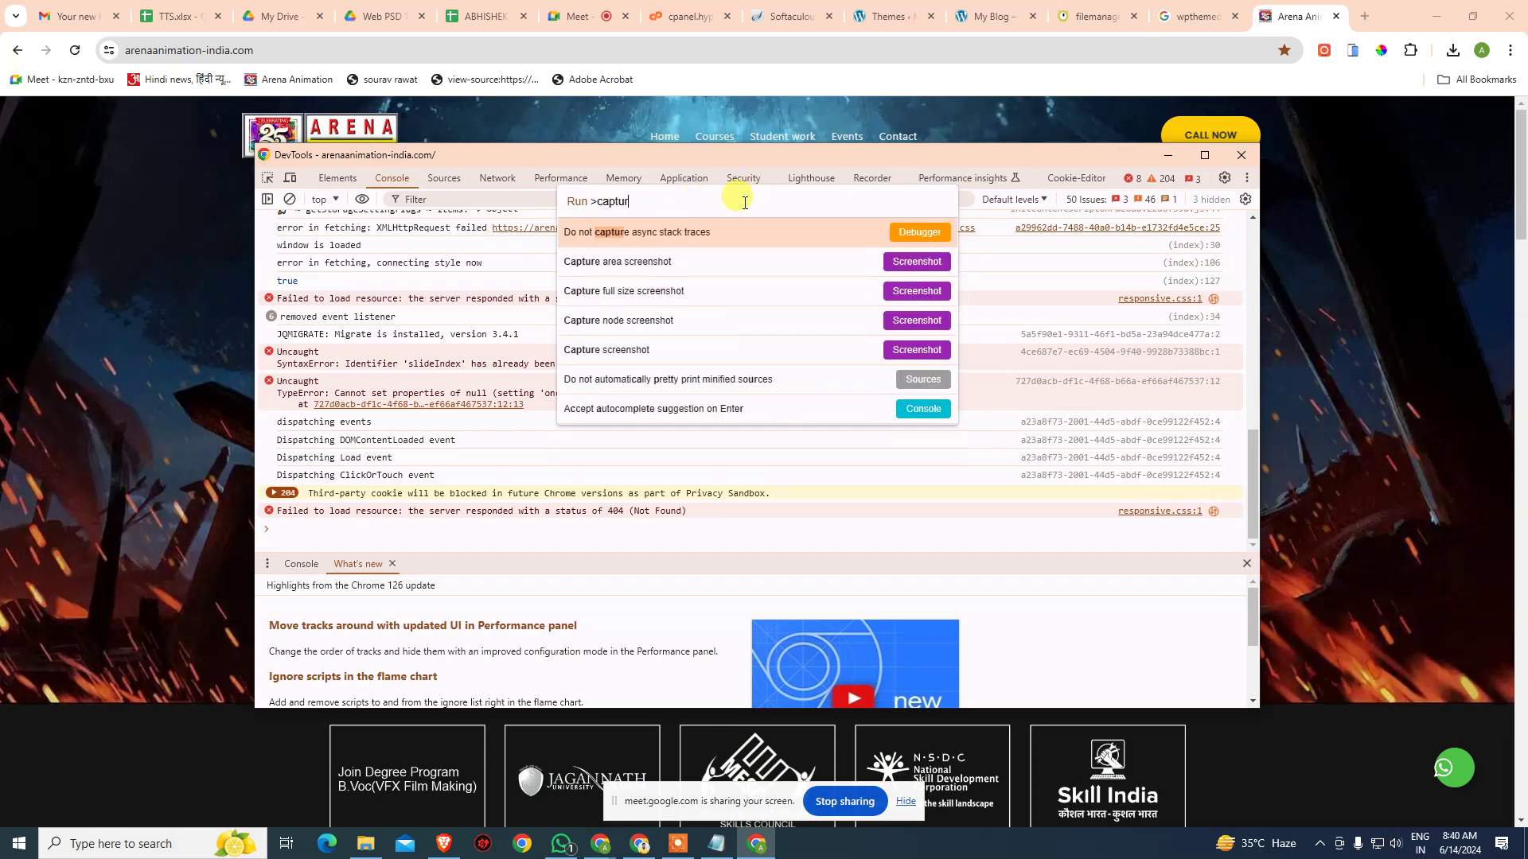
click(923, 289)
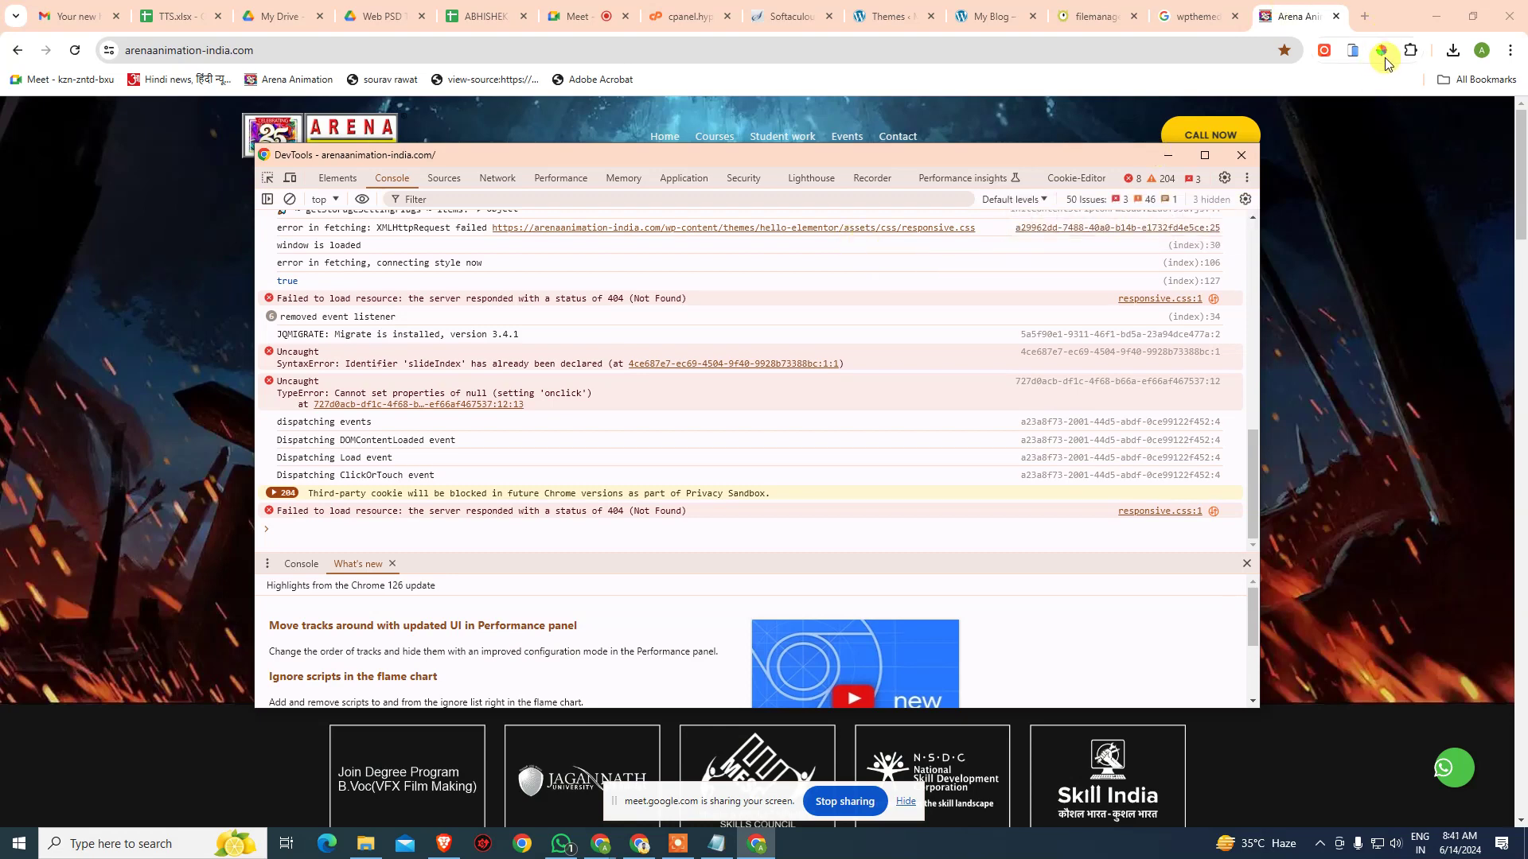
click(1453, 50)
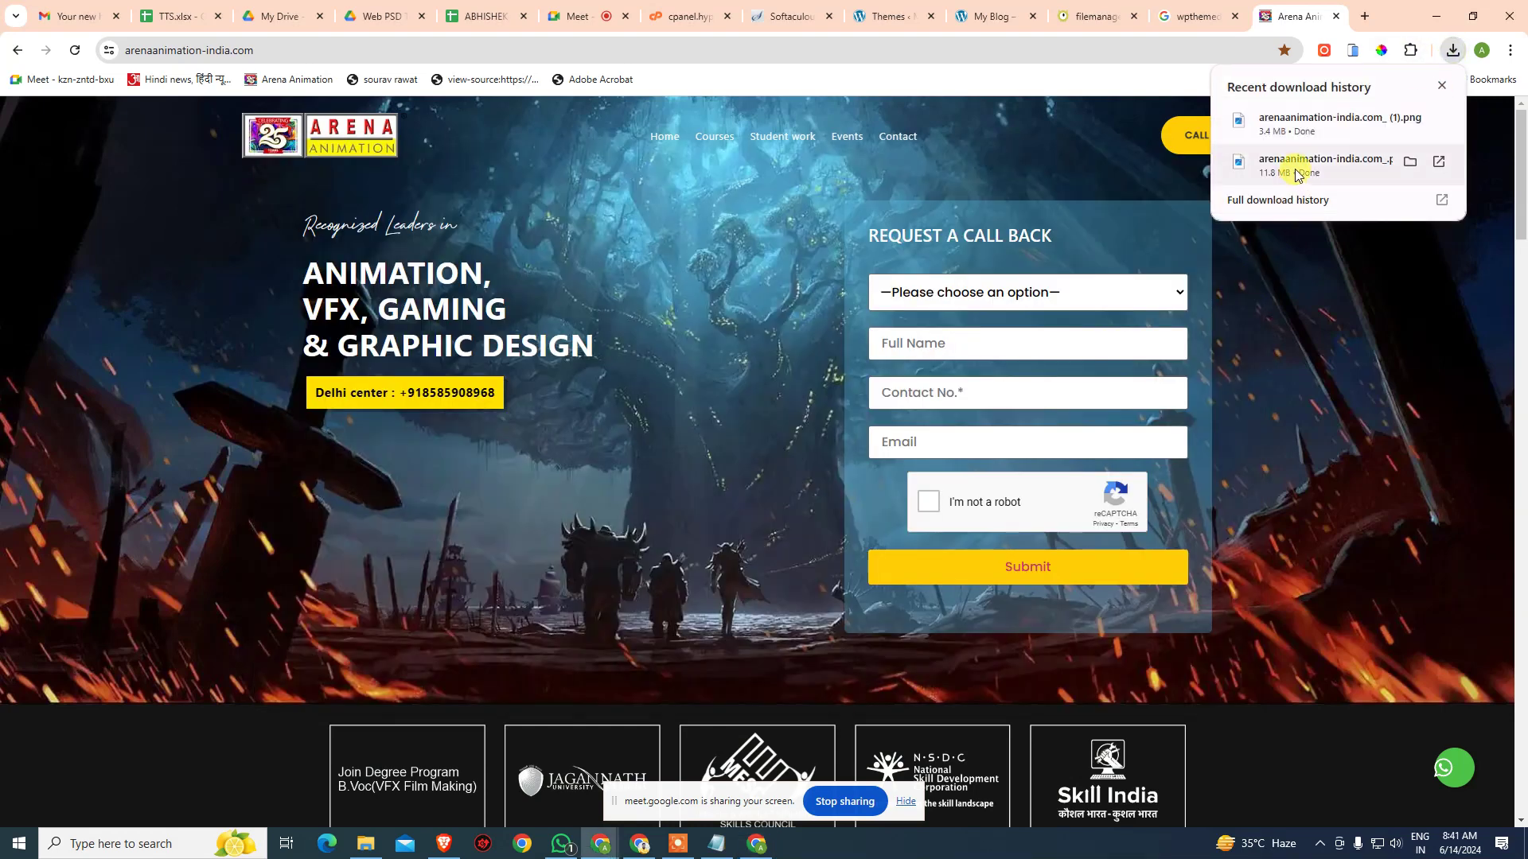
- View arenaanimation-india.com_ (1).png at actual size in Photos, panning down to the Events section
click(1309, 123)
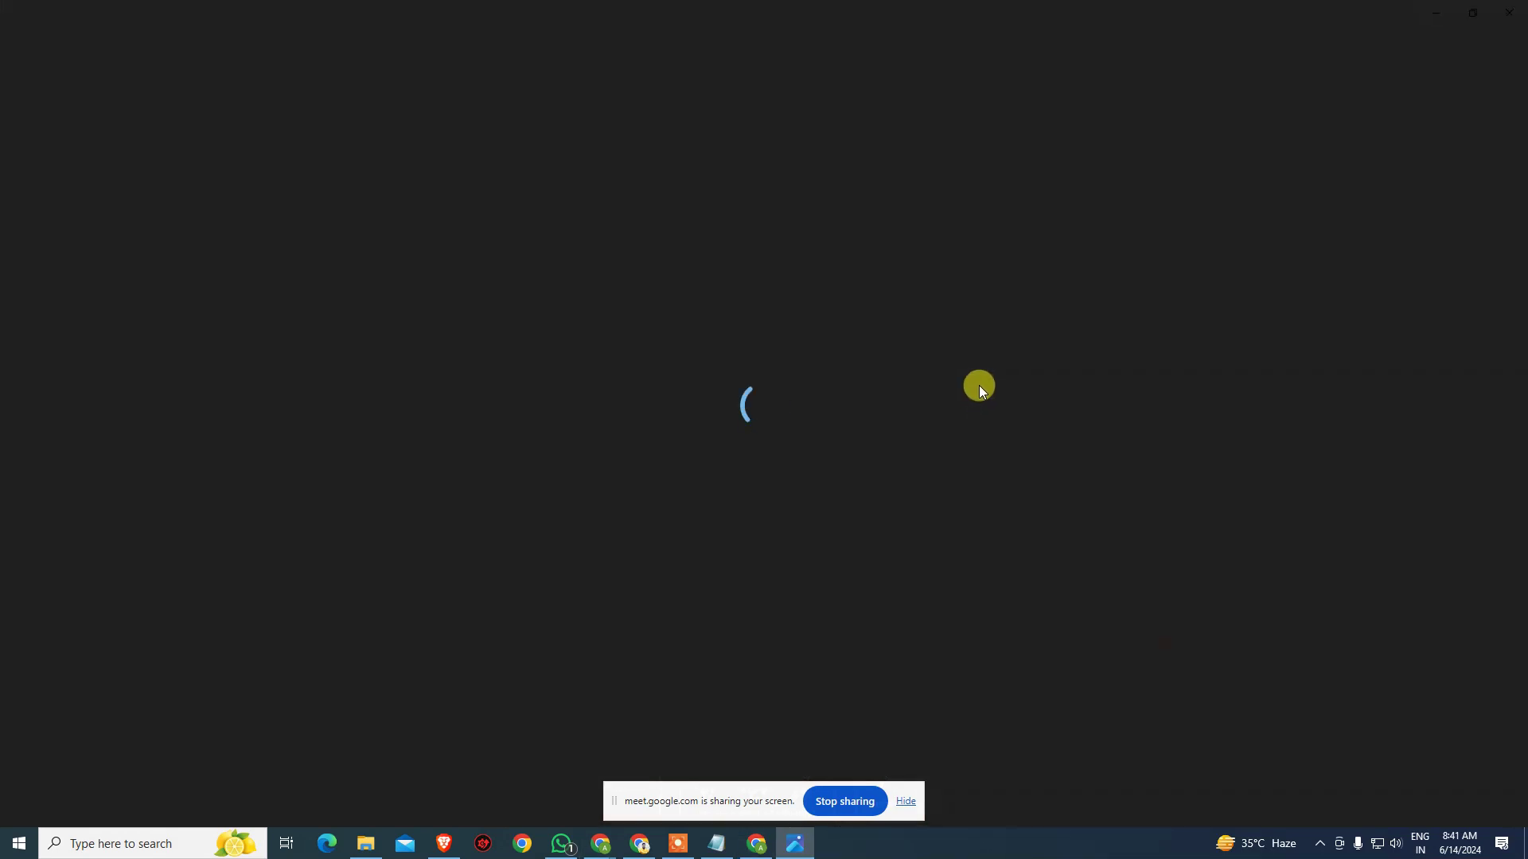
right_click(775, 304)
click(855, 126)
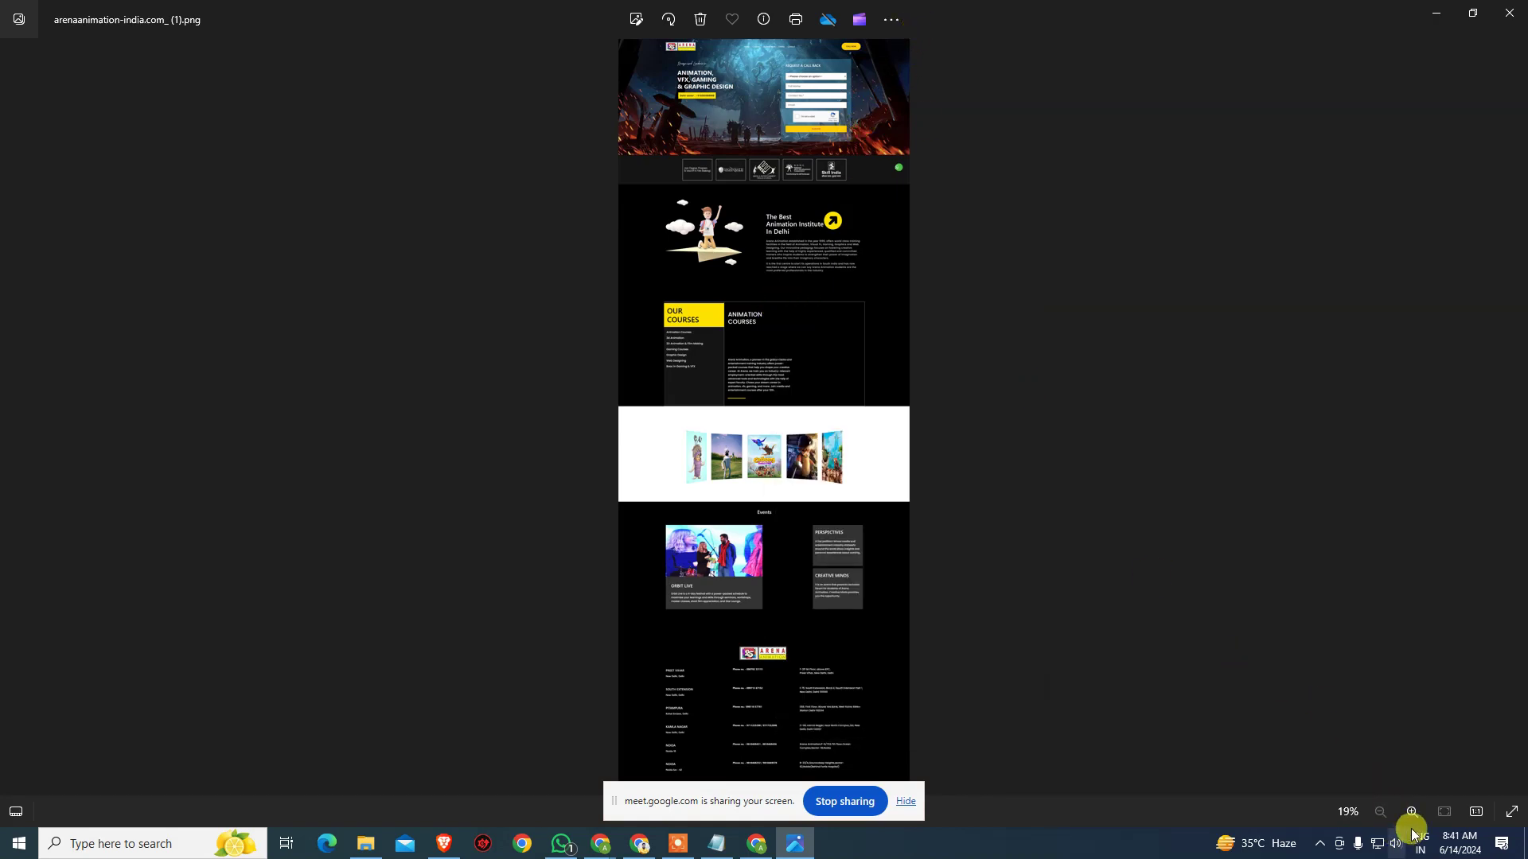
click(1474, 814)
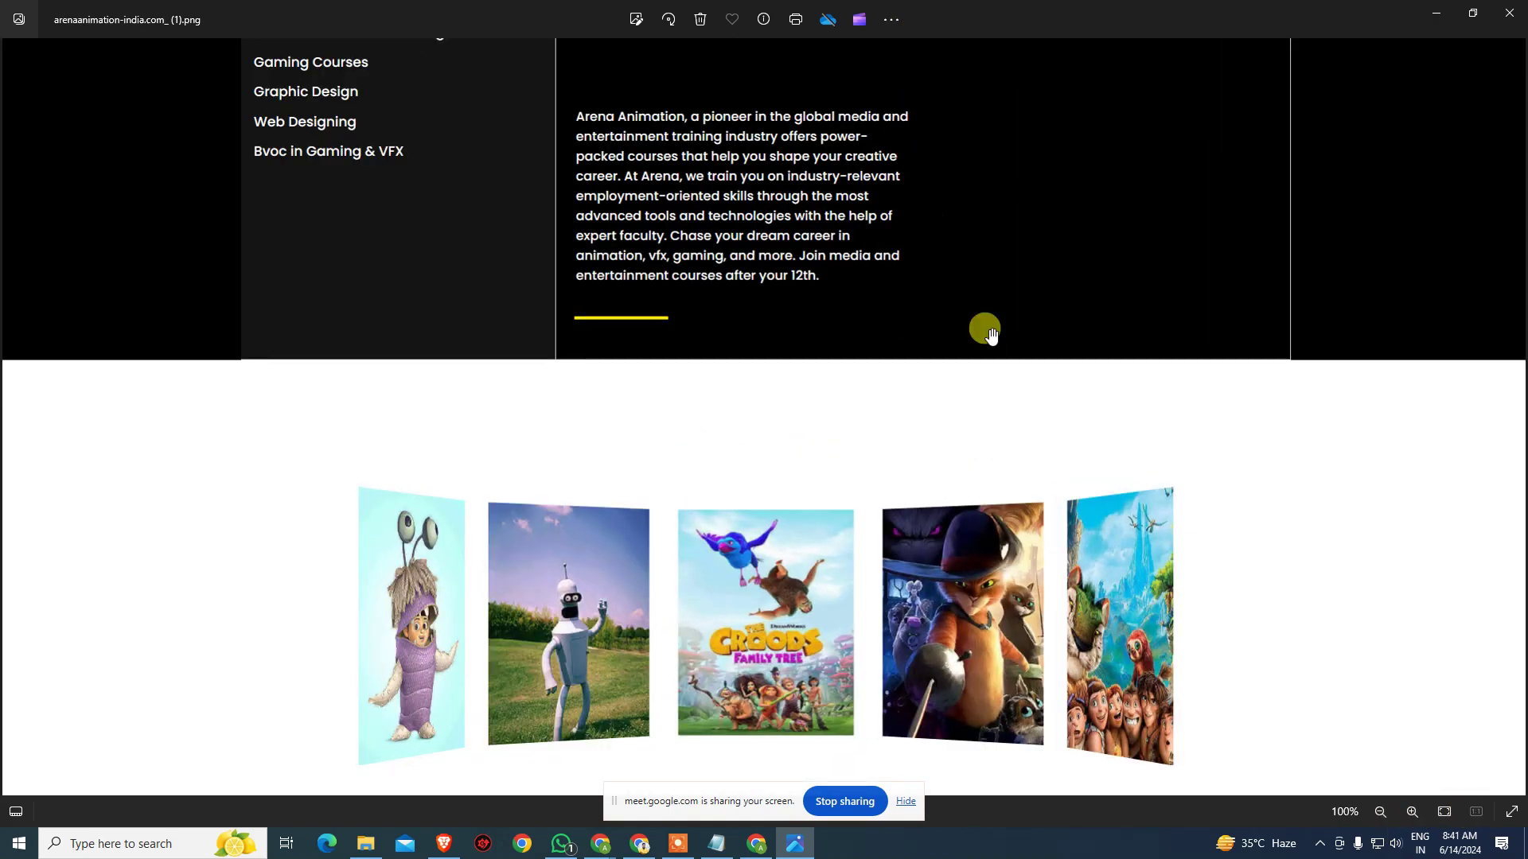
drag(982, 331, 904, 780)
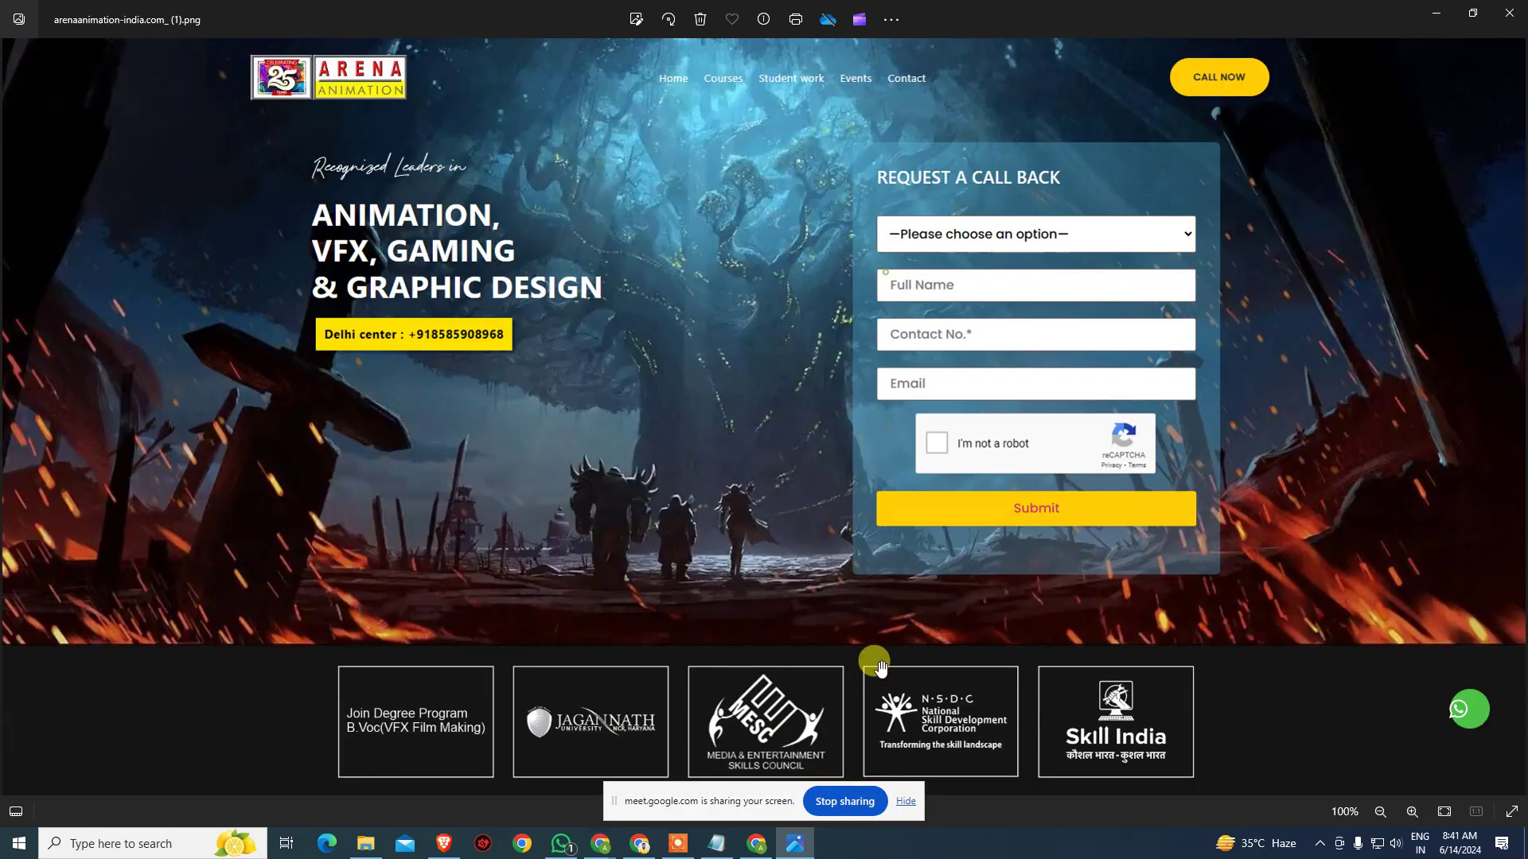
drag(873, 665, 868, 731)
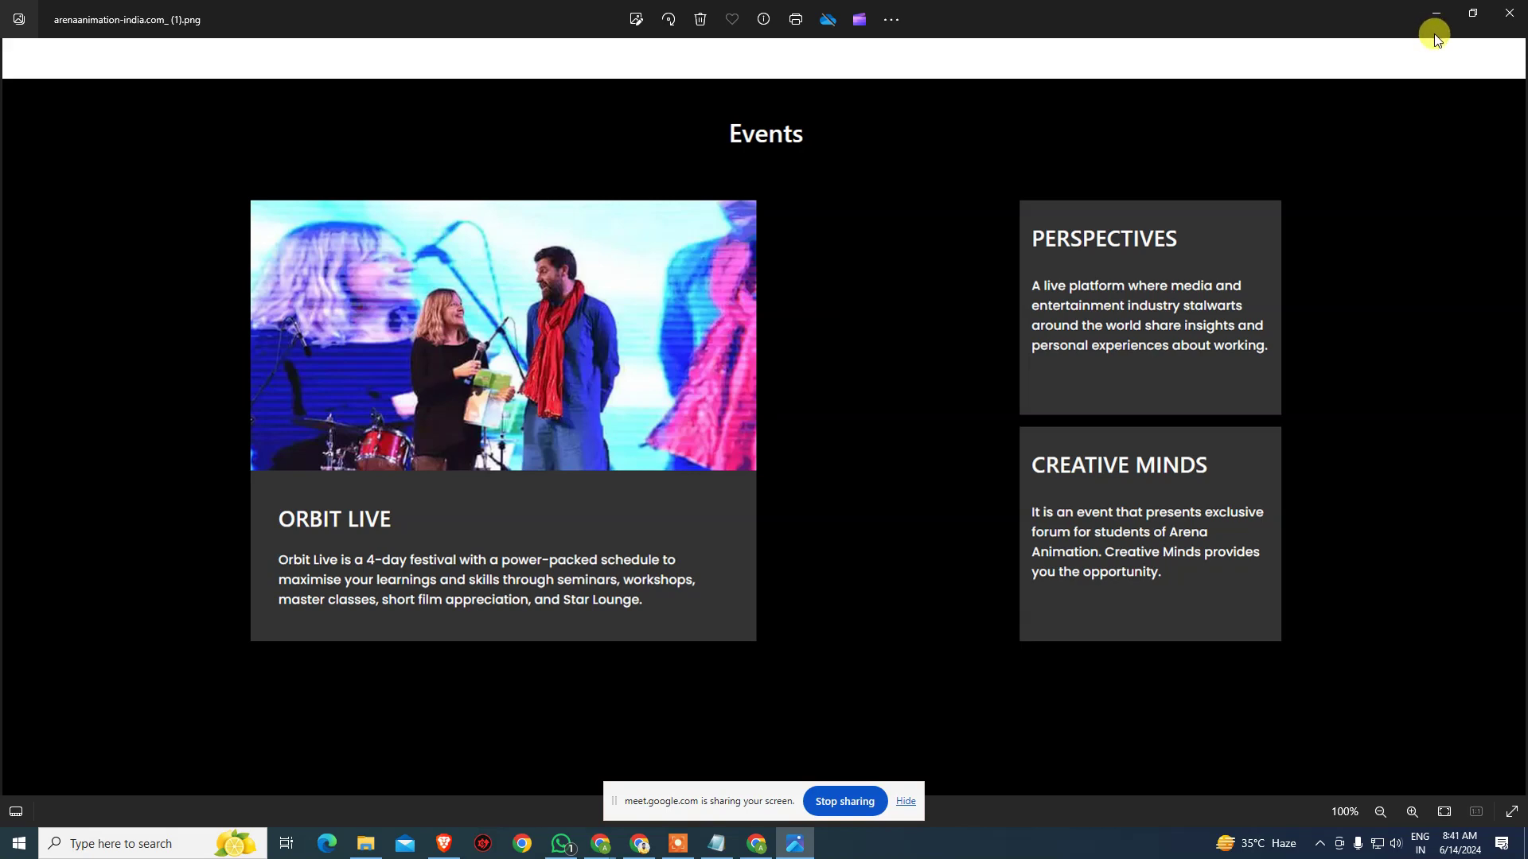
click(1509, 13)
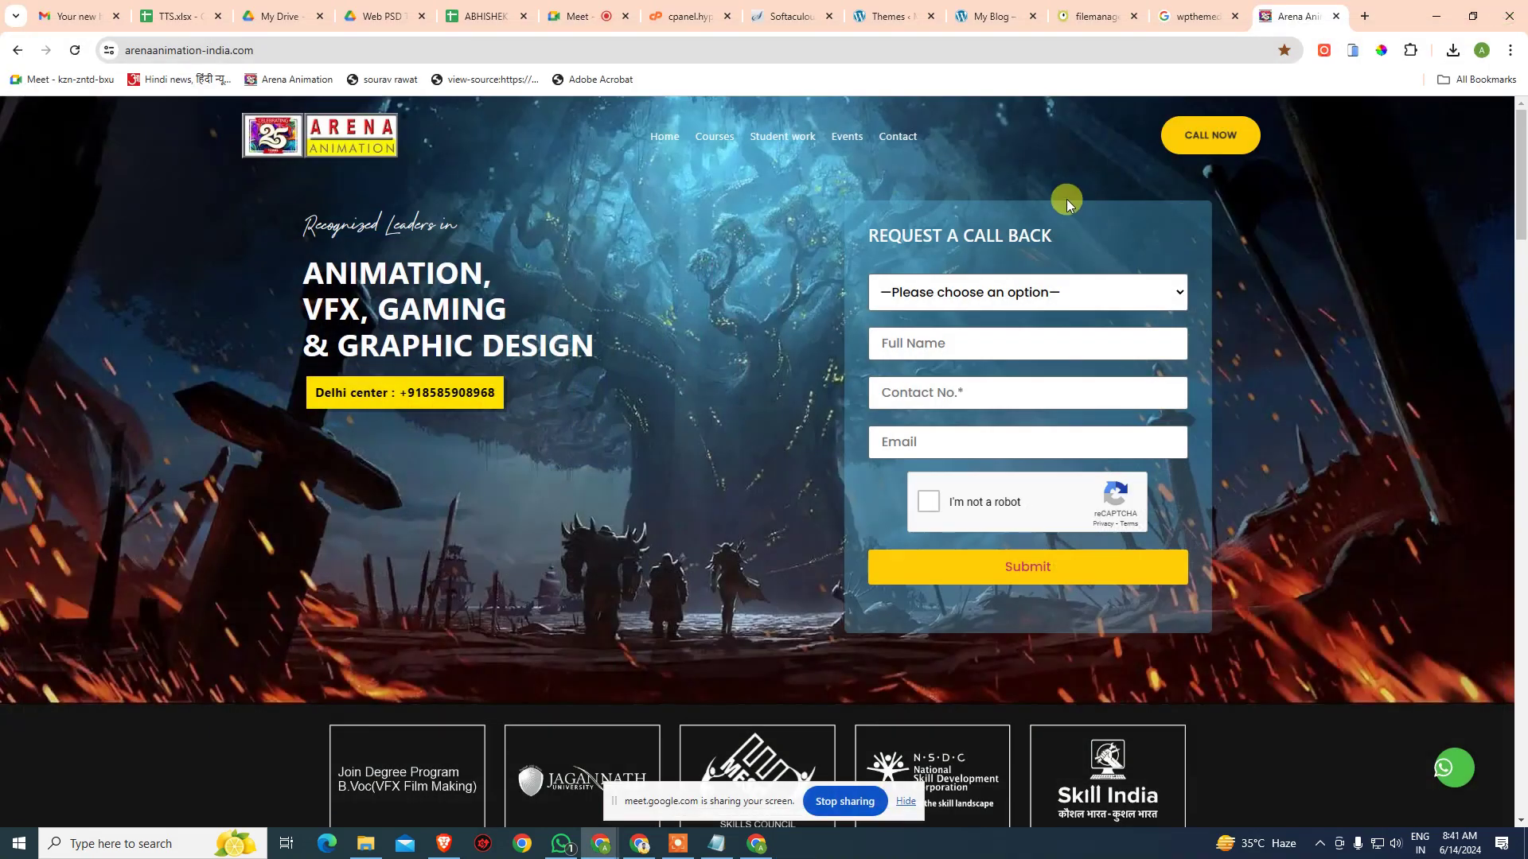
- Go to photopea.com and drag arenaanimation-india.com_ (1).png in from the downloads list
click(1364, 18)
text(photo)
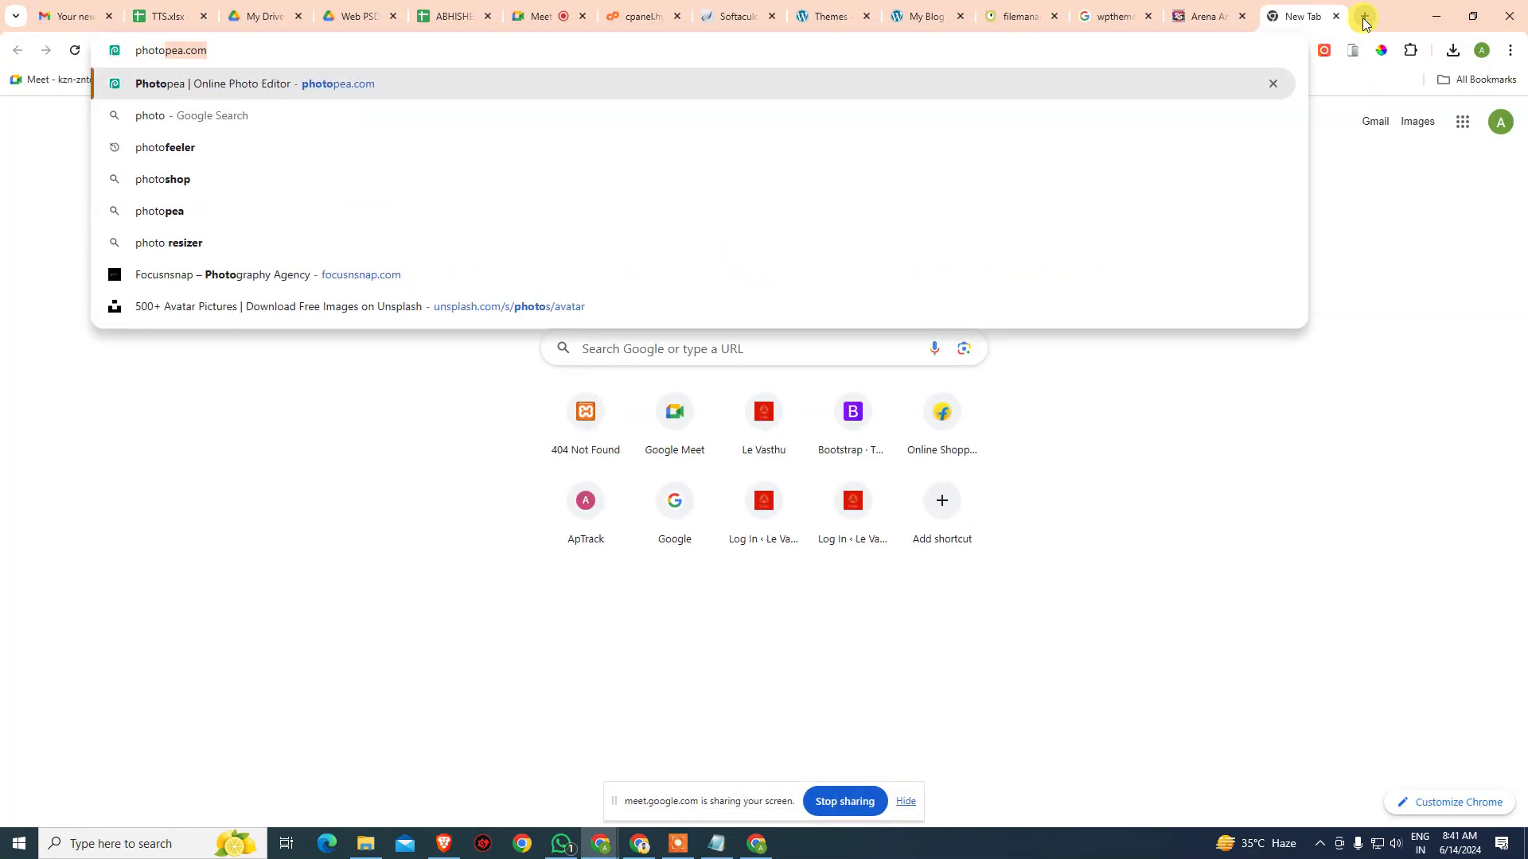
key(Return)
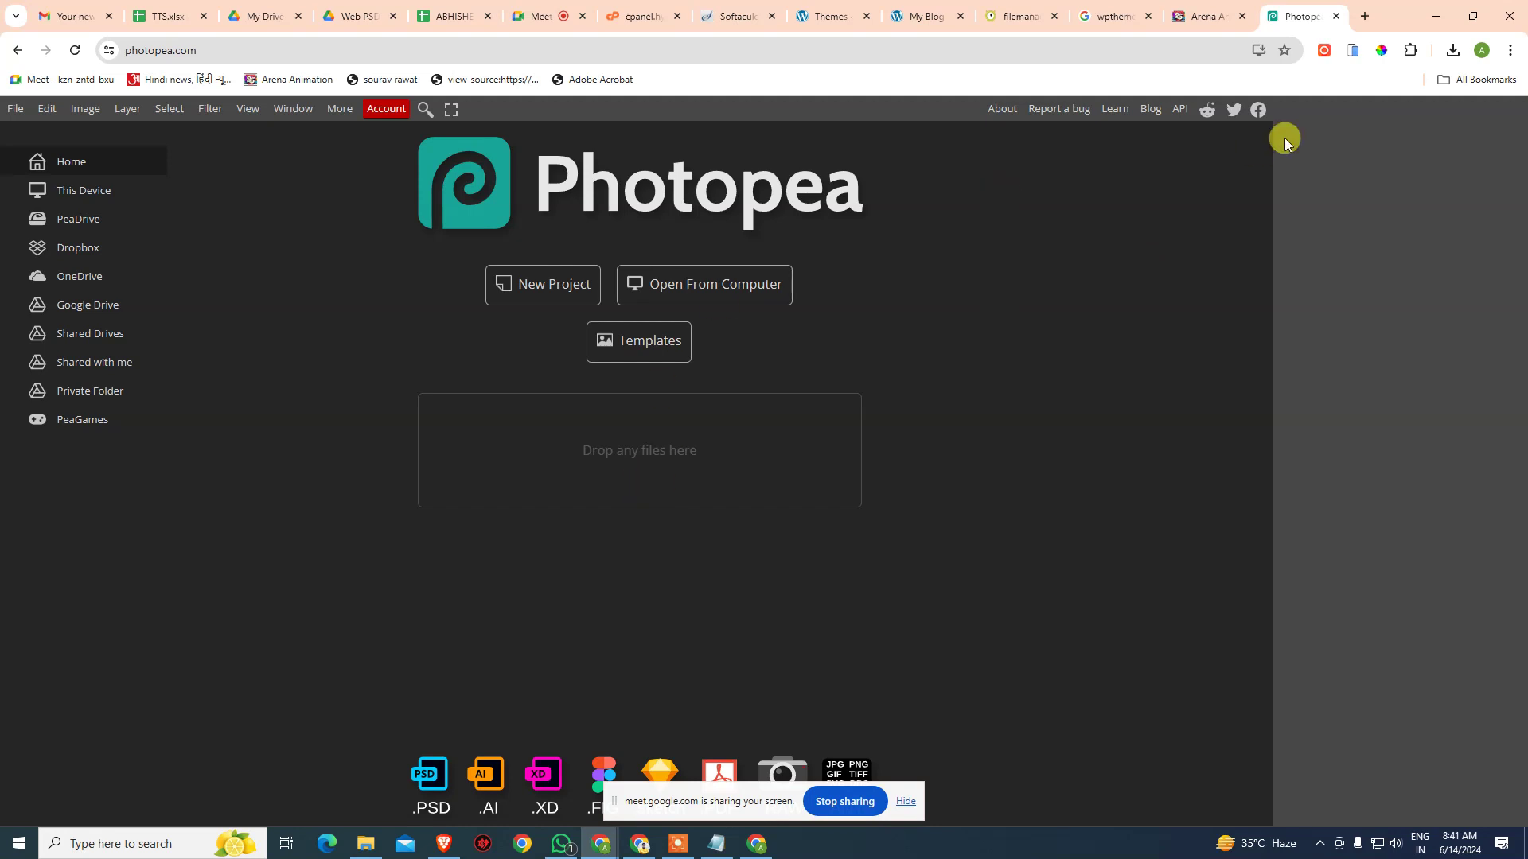
click(1453, 50)
drag(1259, 151, 648, 452)
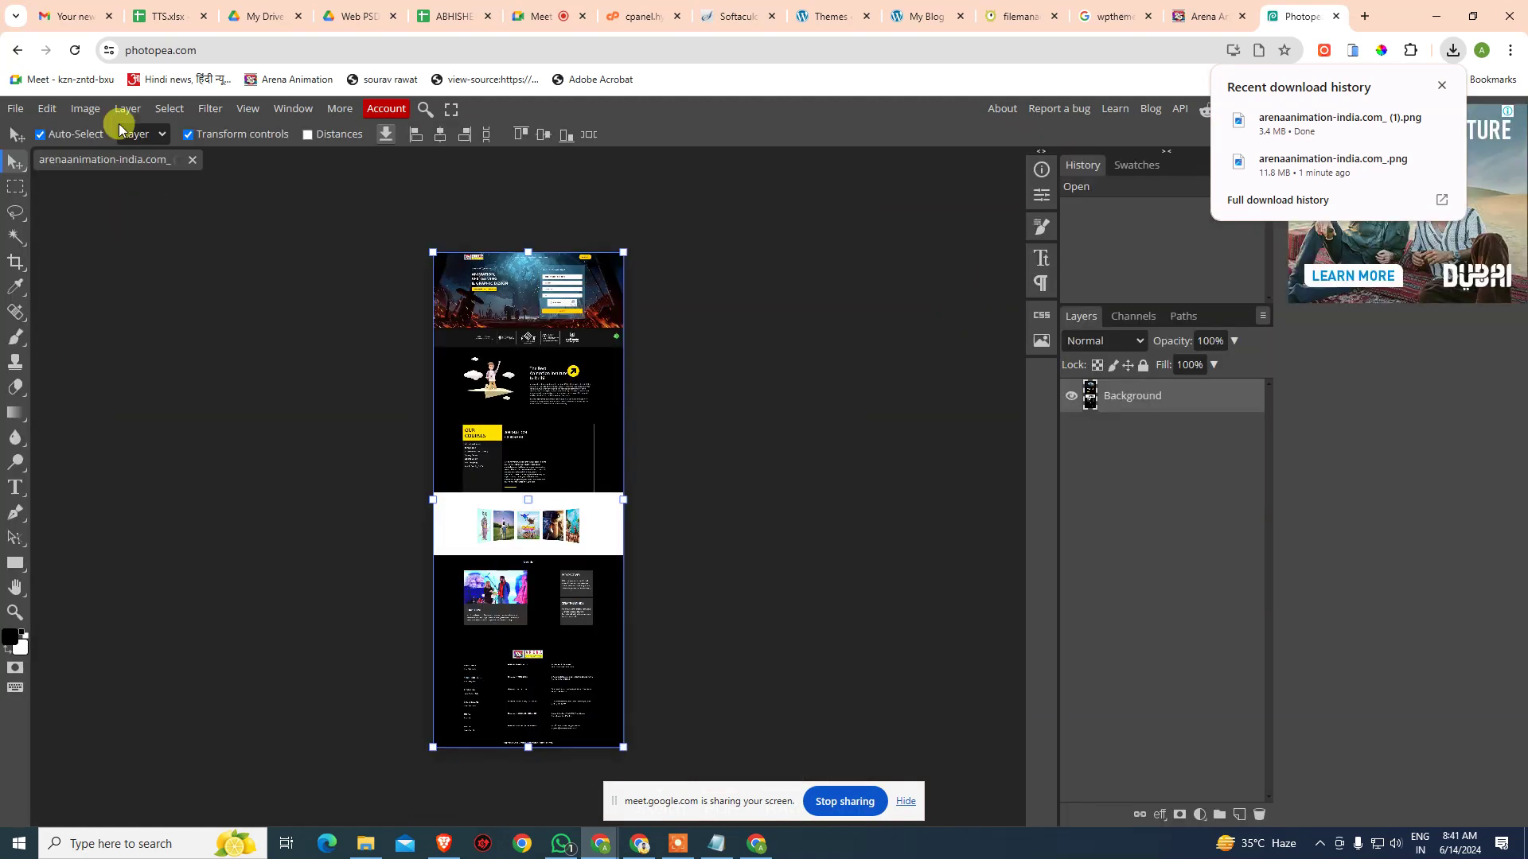
click(143, 270)
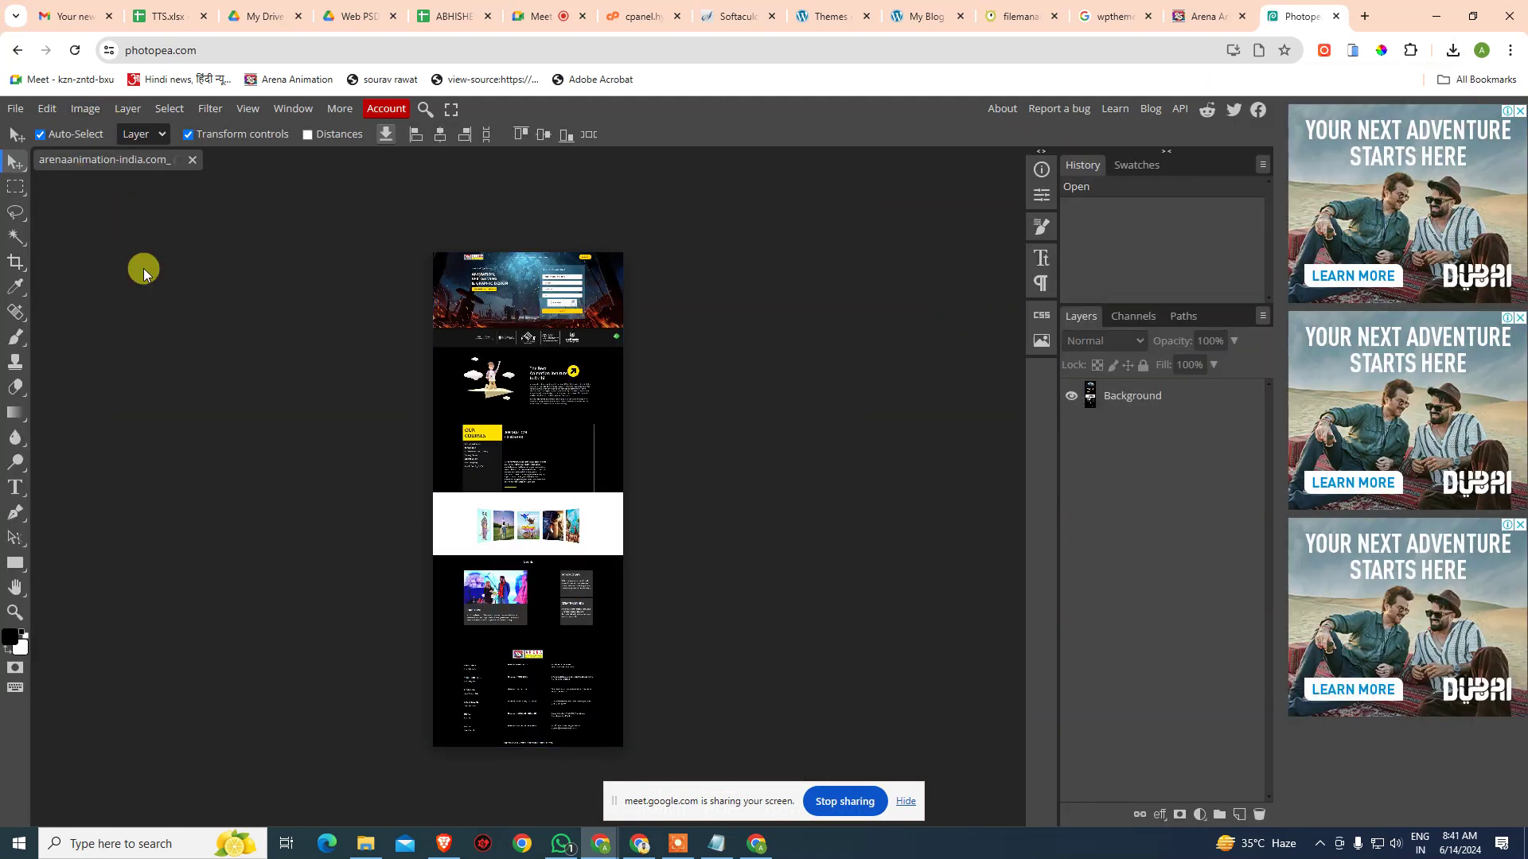
key(ctrl+n)
key(ctrl+w)
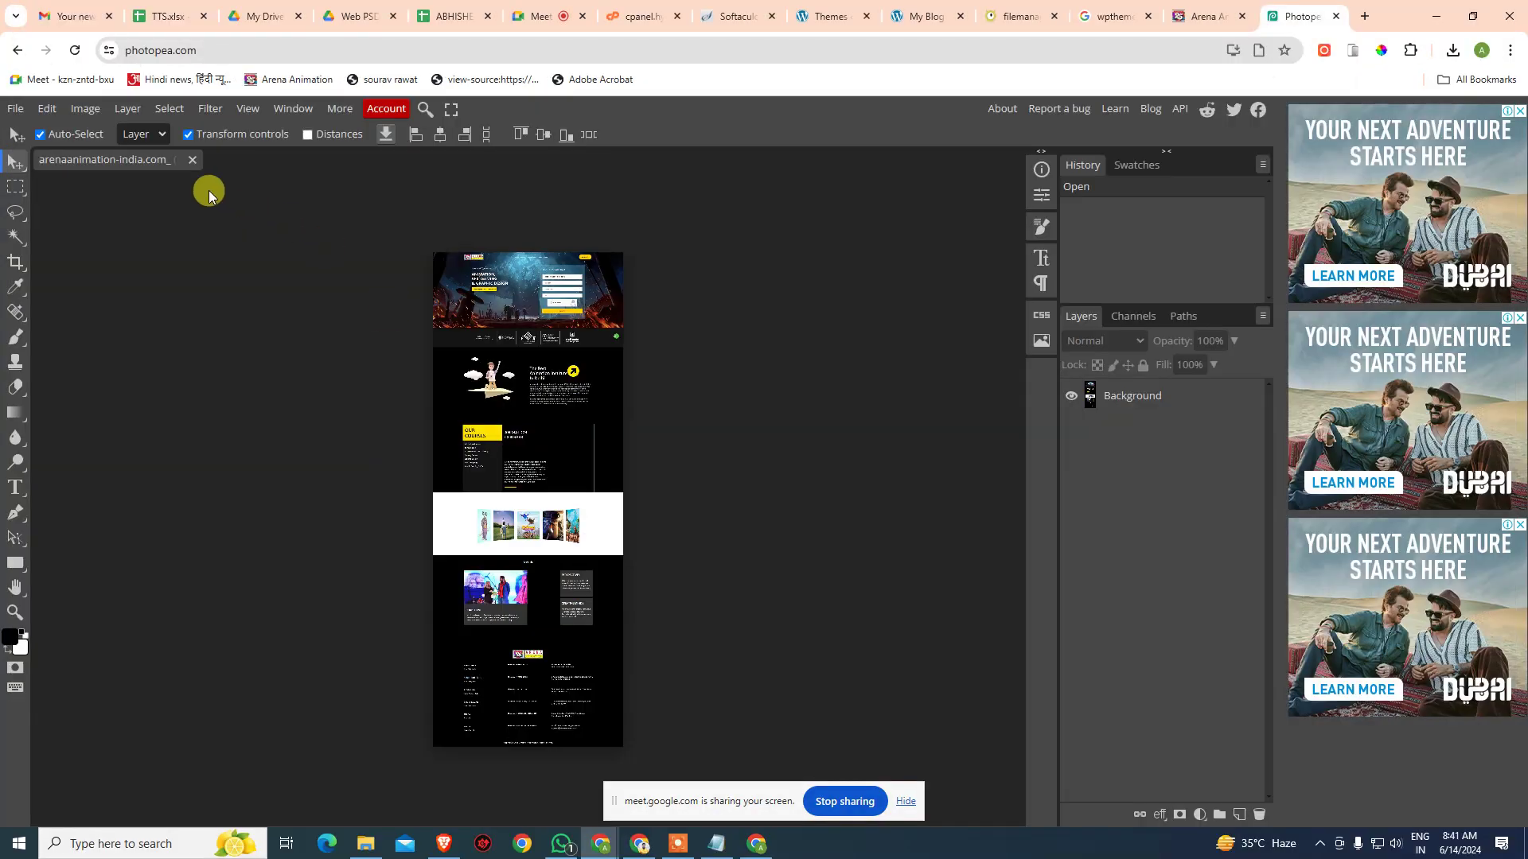
click(16, 109)
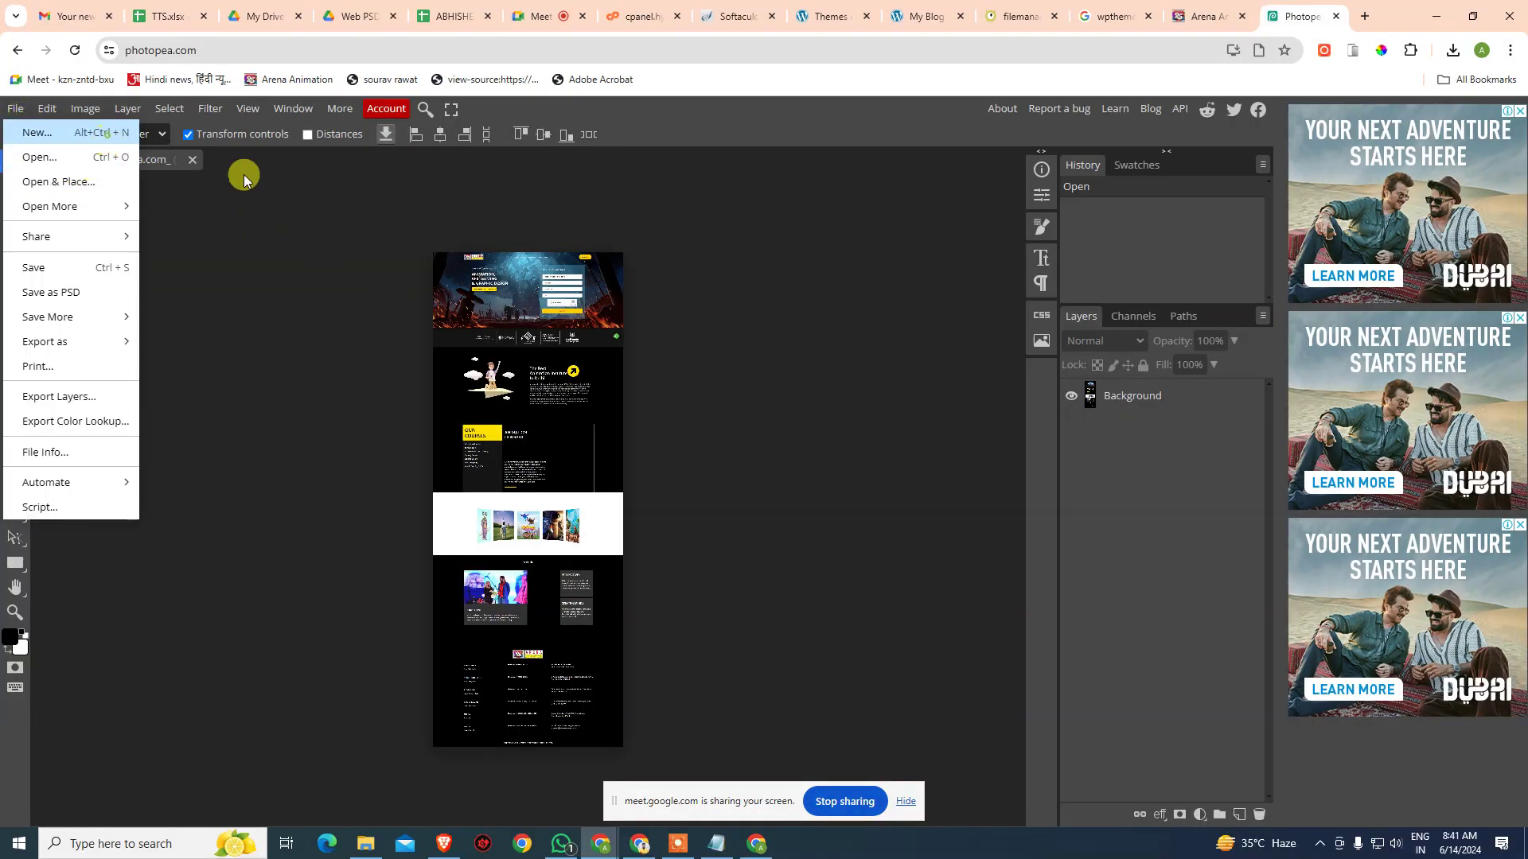
- Create a blank white 880 × 660 pixel document in Photopea
key(alt+ctrl+n)
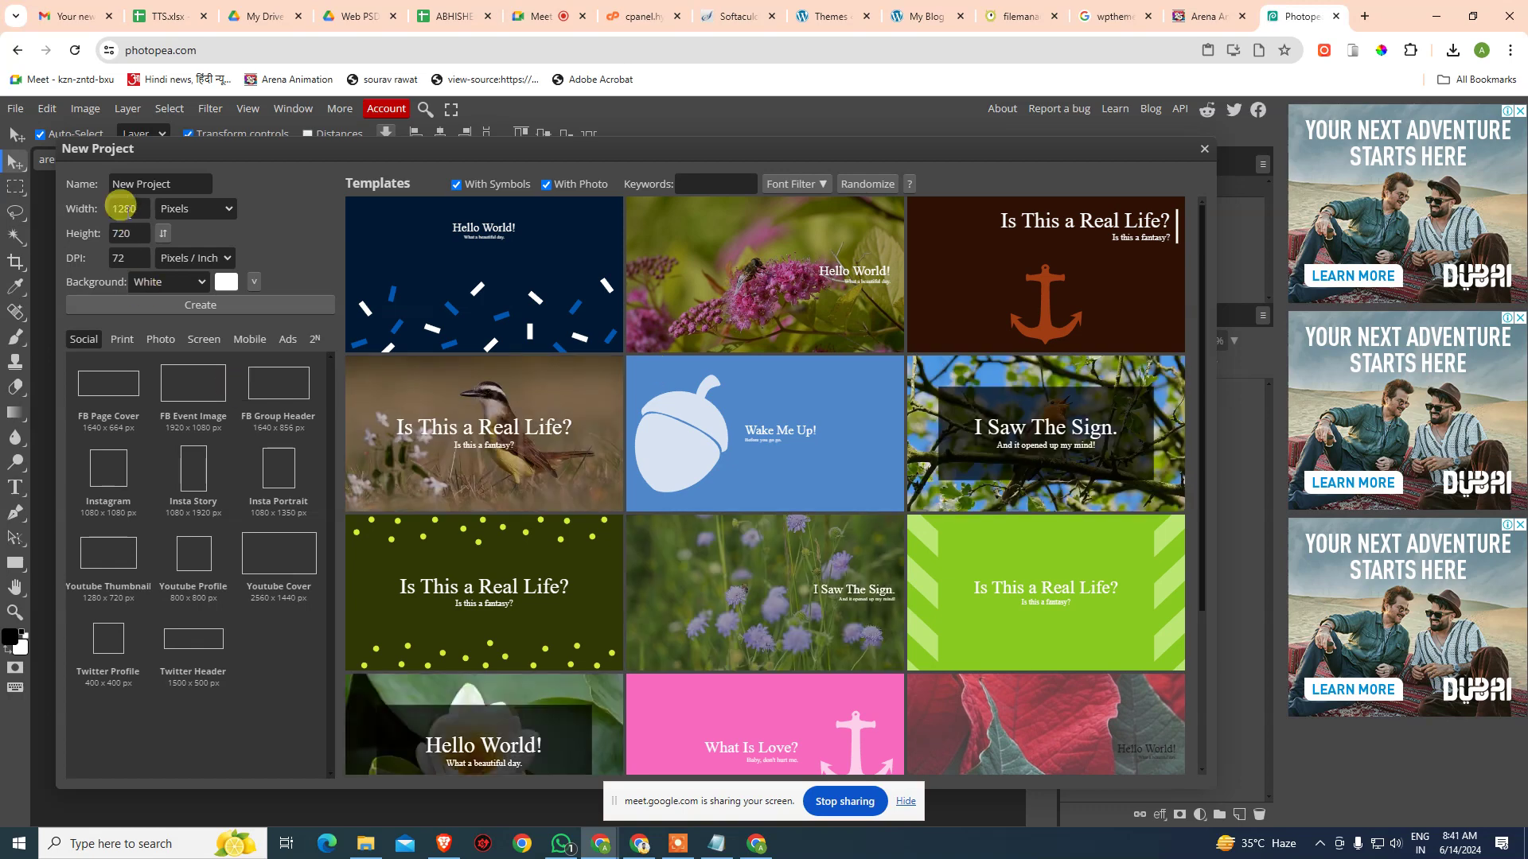
double_click(130, 205)
text(880)
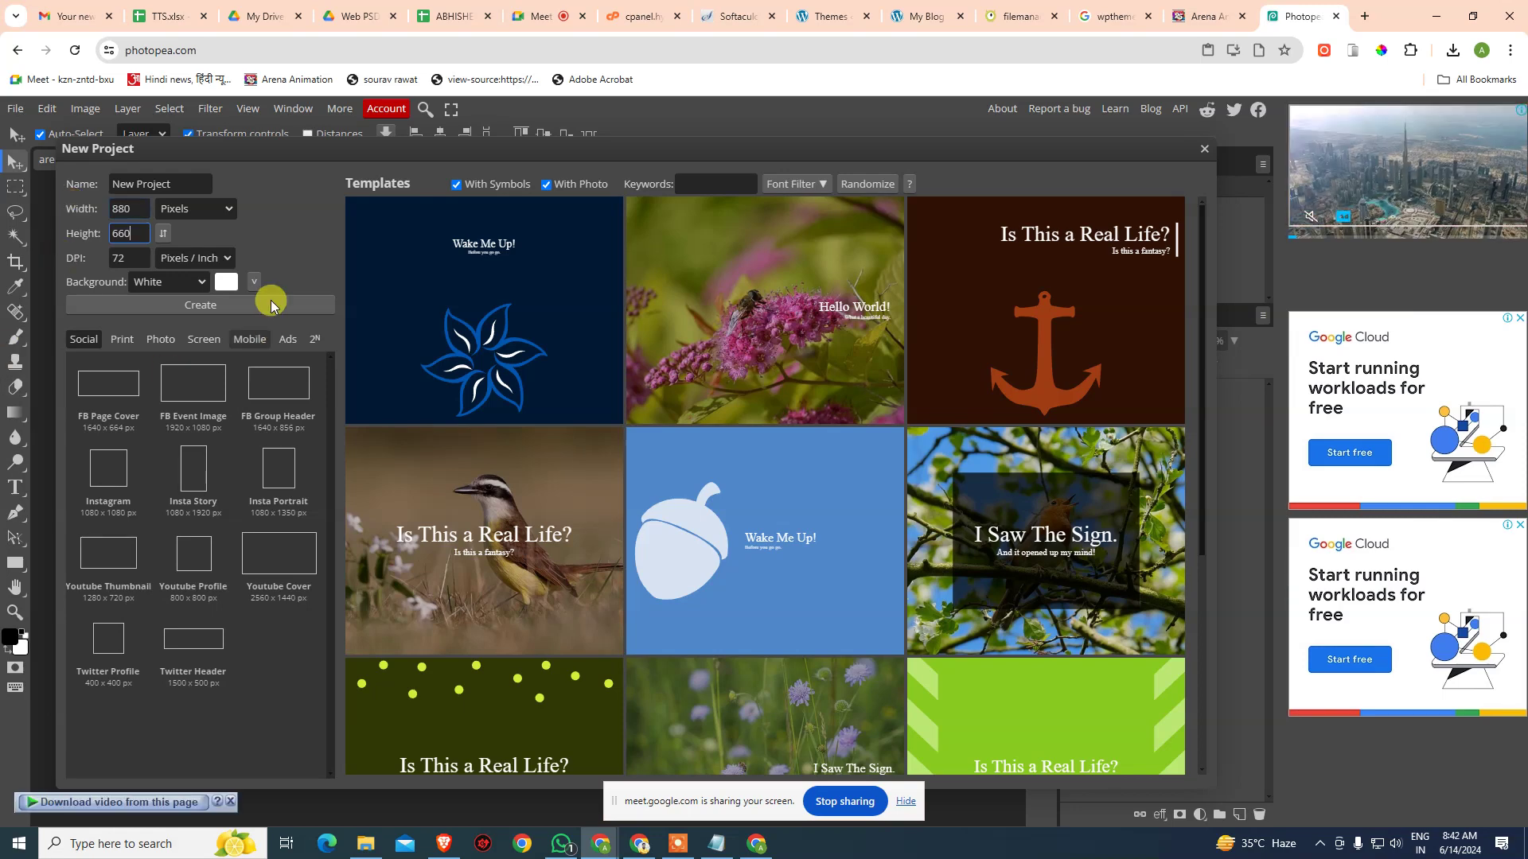
click(218, 306)
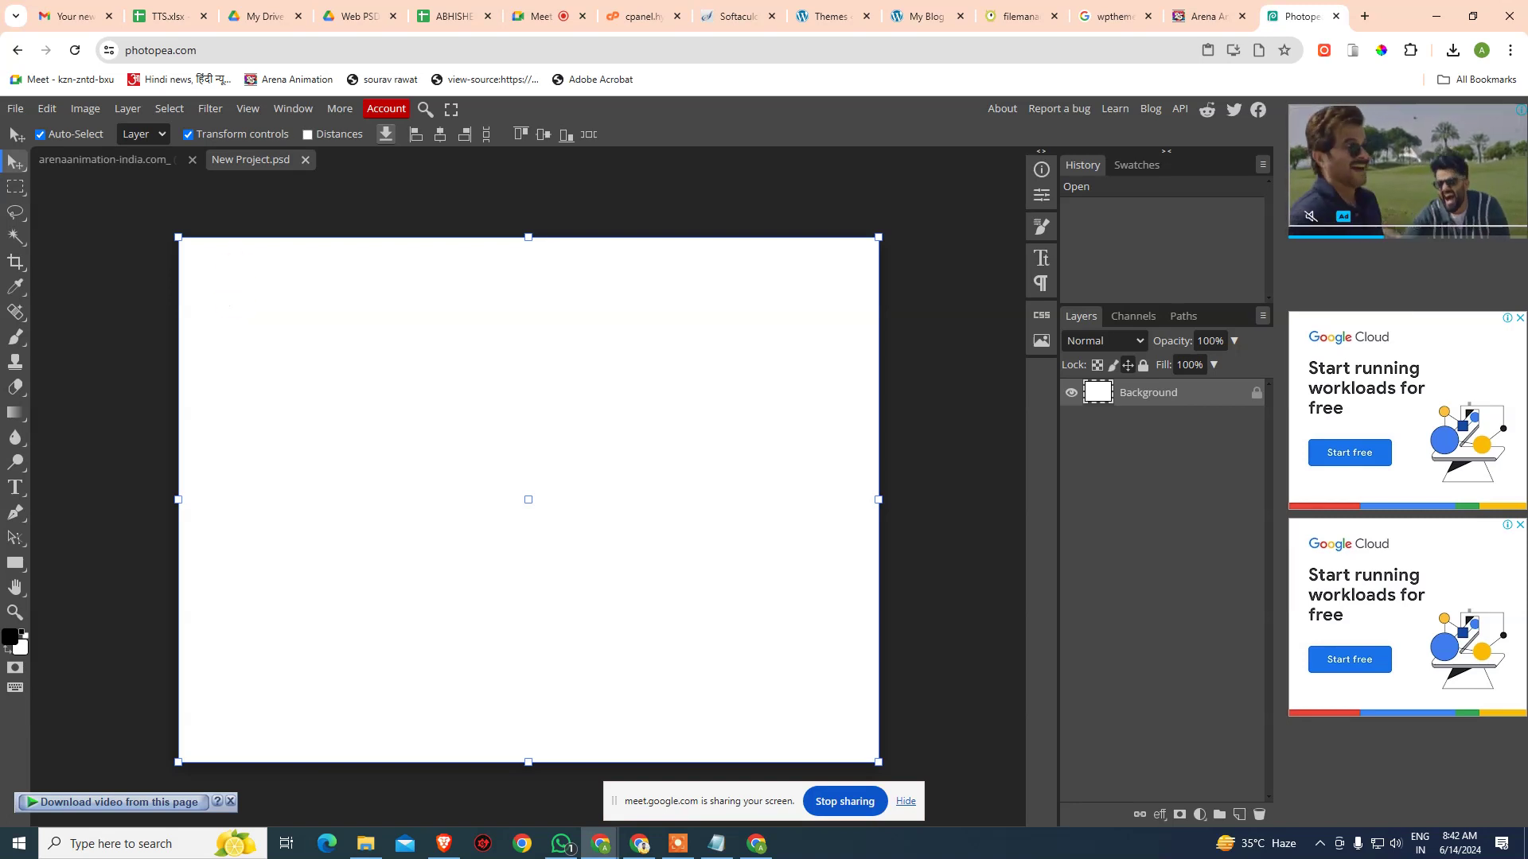
- Copy the website screenshot layer into New Project and align it centred to the canvas top
click(113, 157)
drag(505, 376, 401, 402)
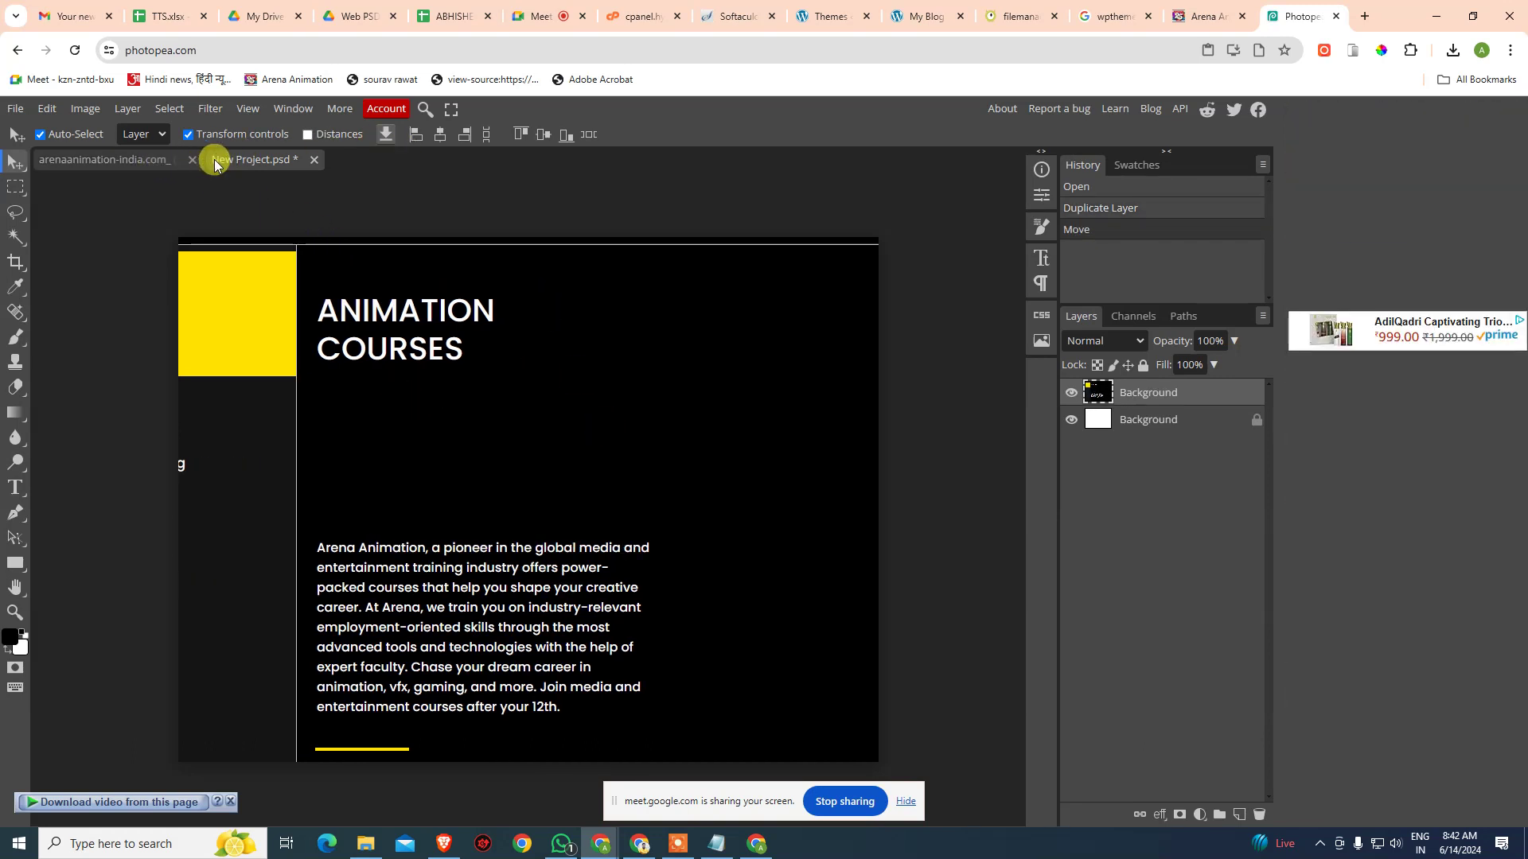
key(ctrl+a)
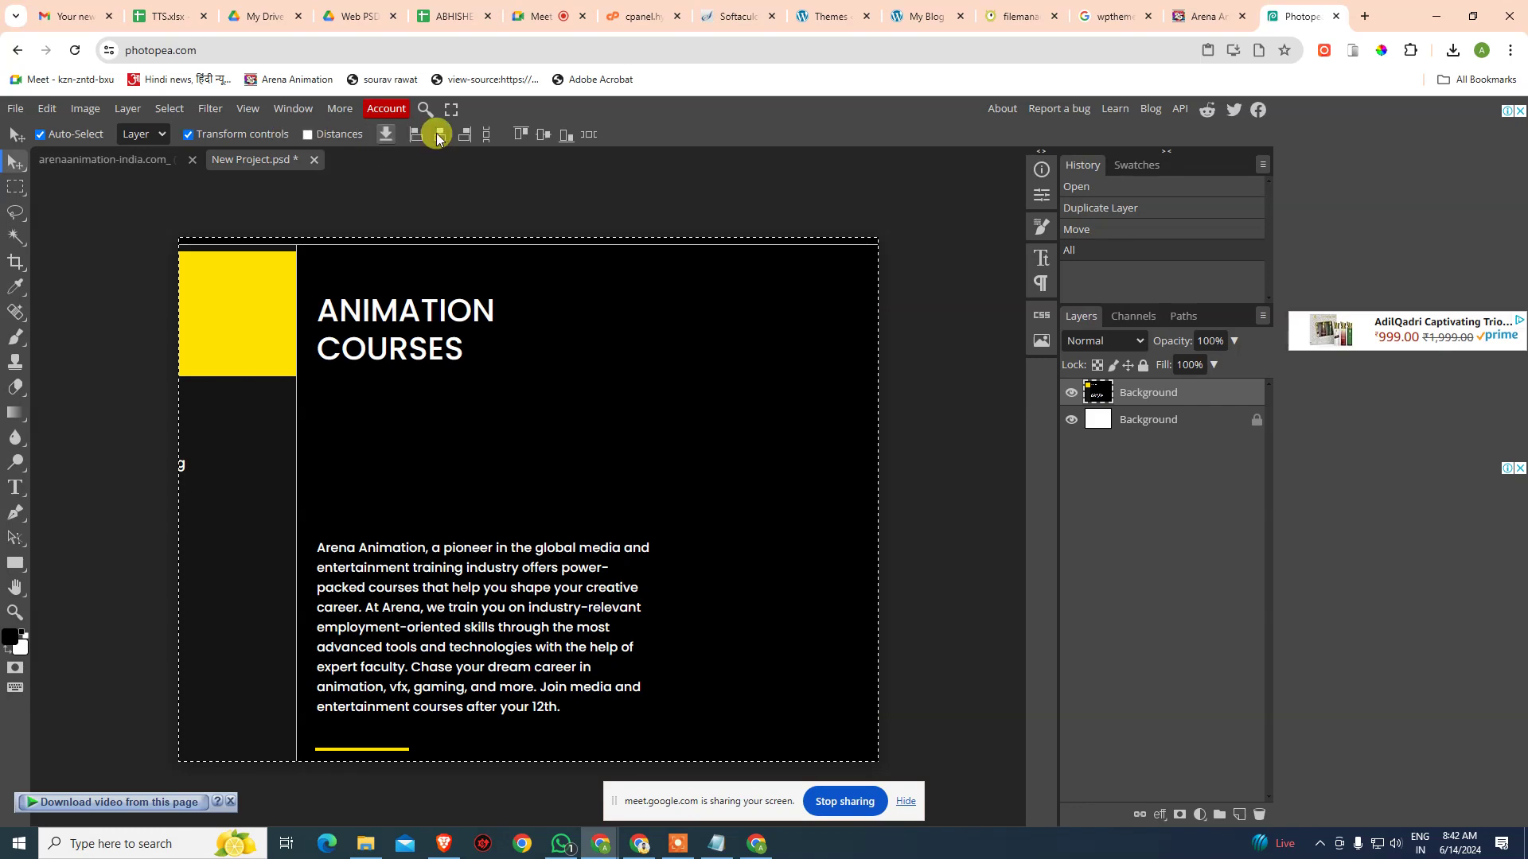
click(440, 134)
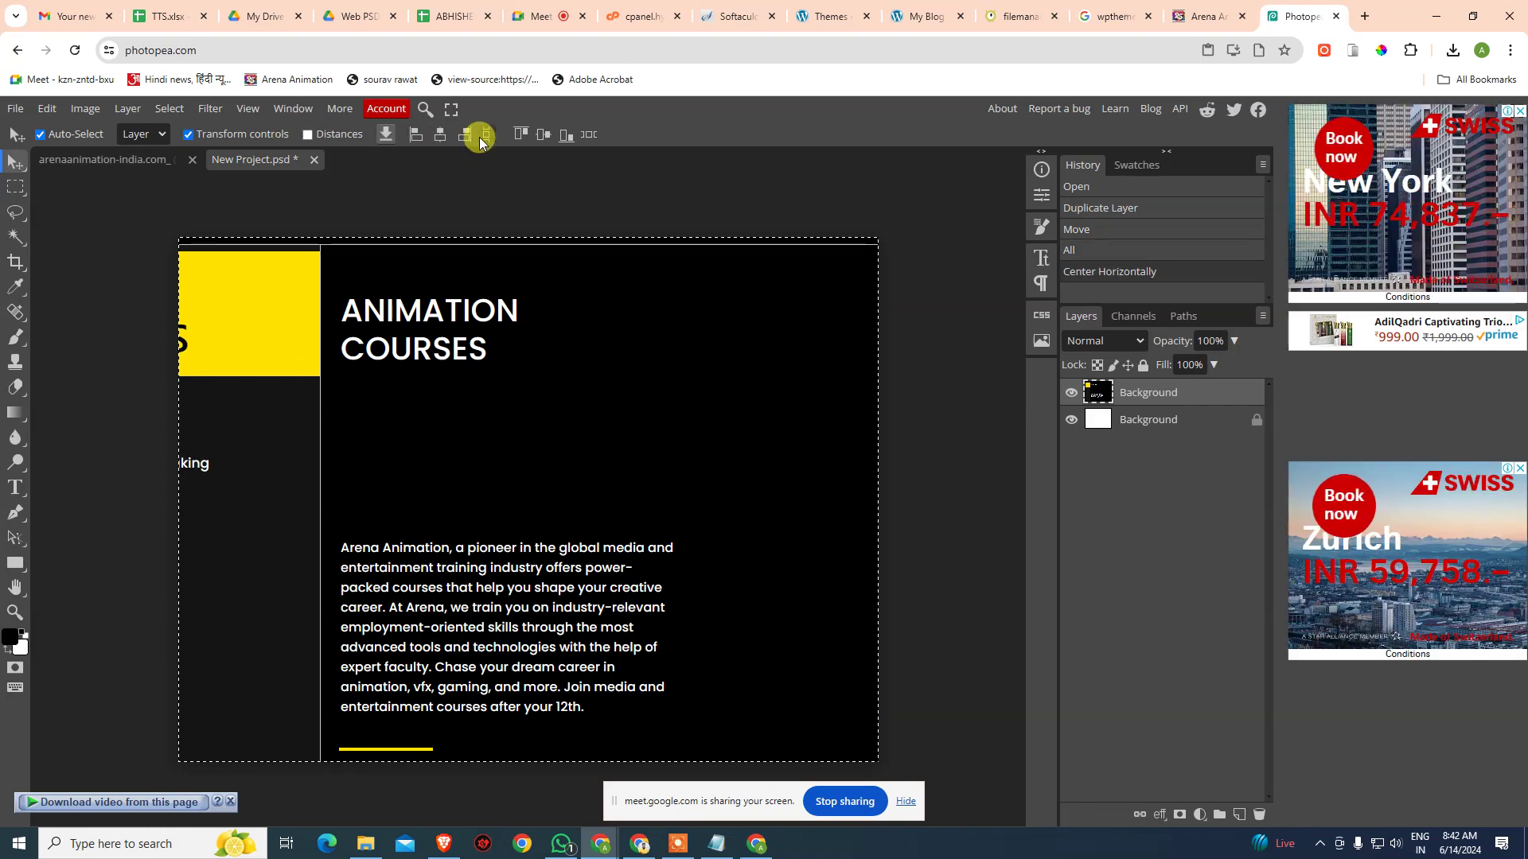
click(538, 136)
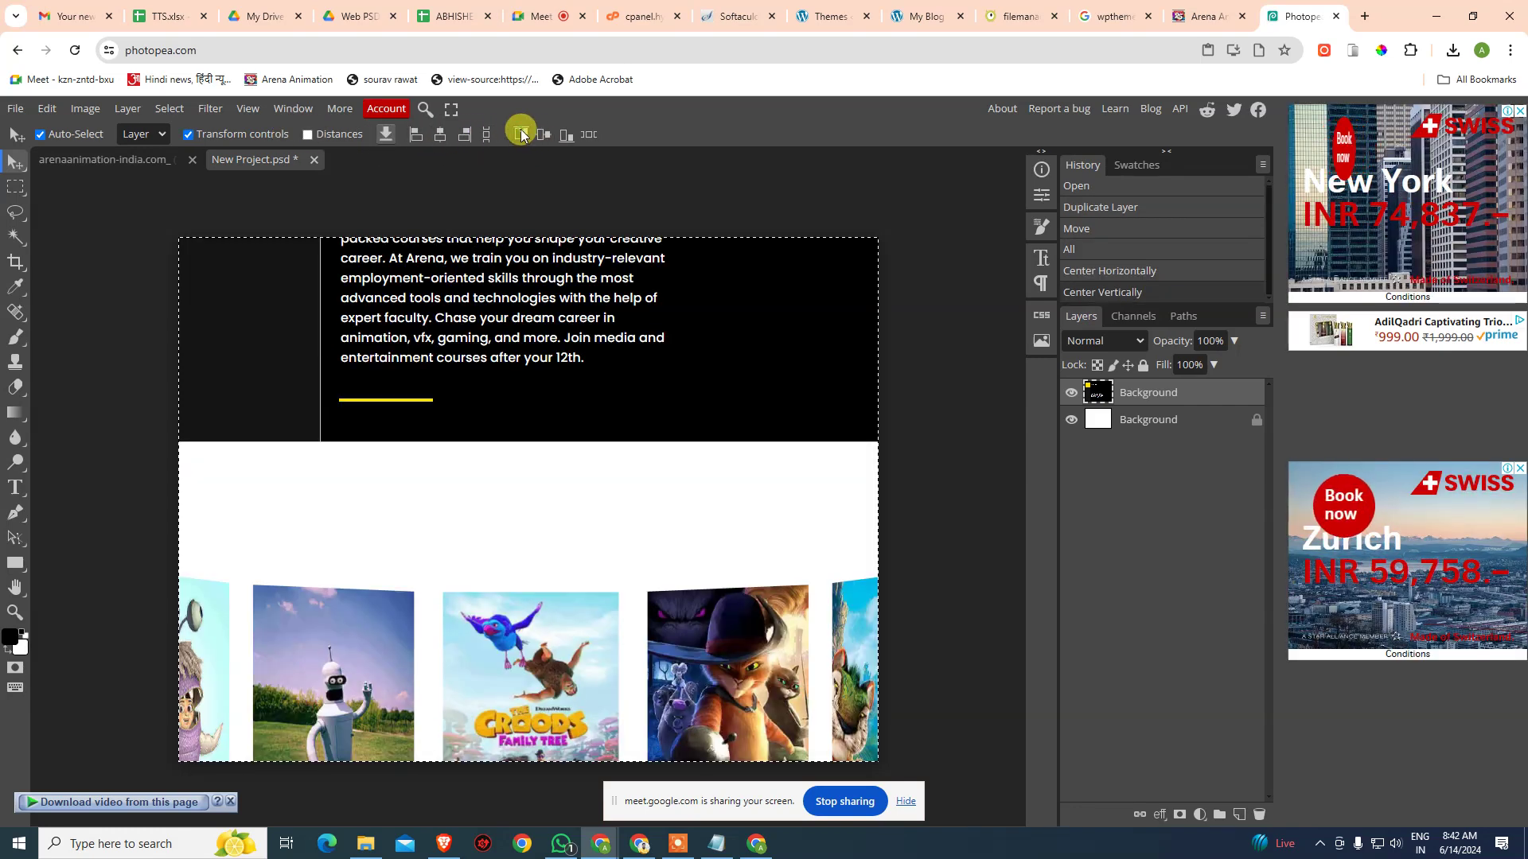
click(521, 135)
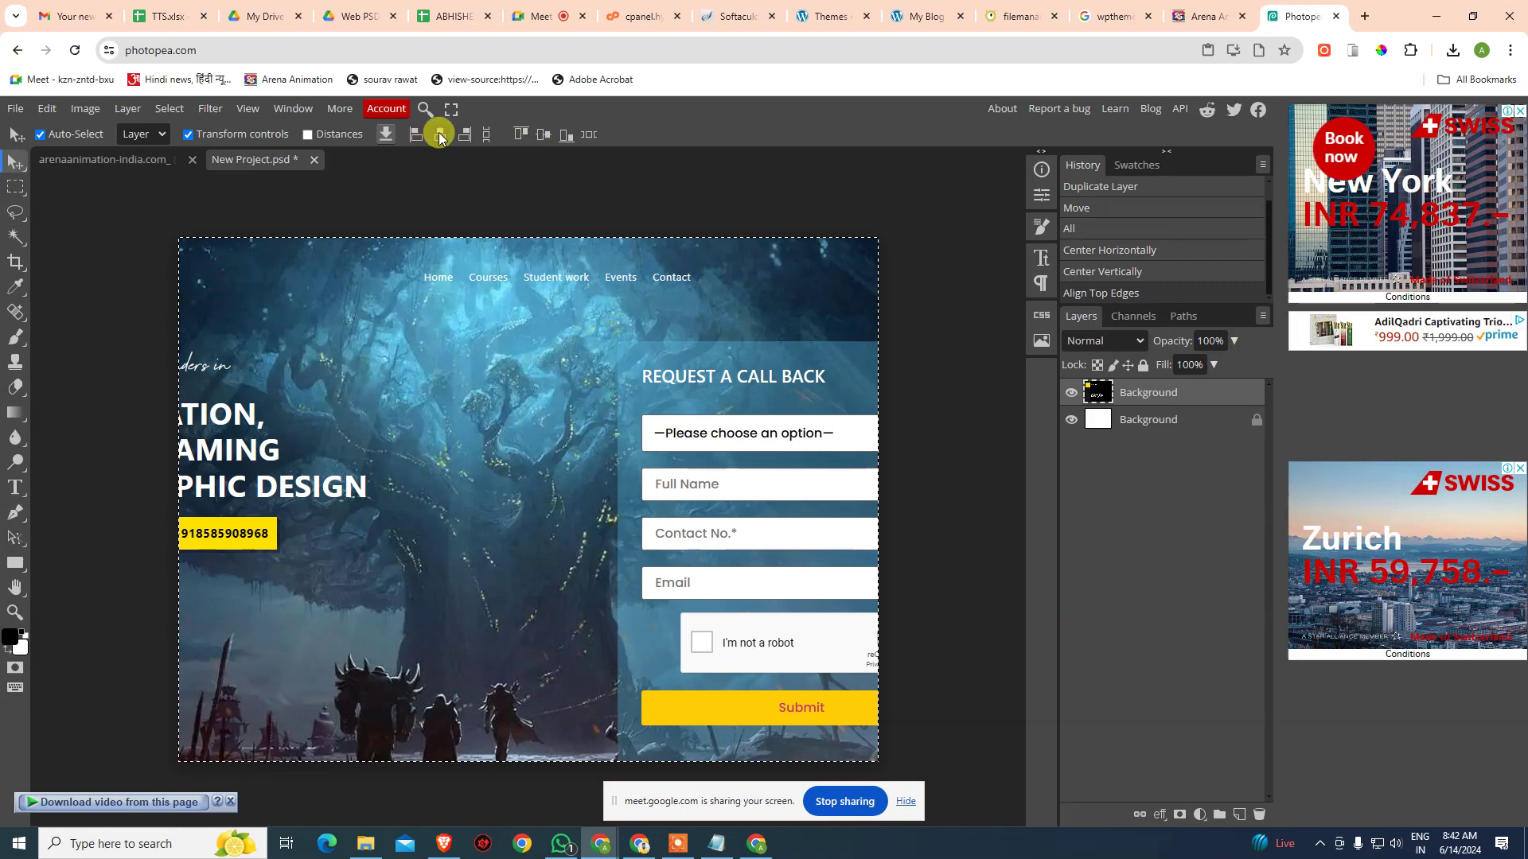
key(ctrl+d)
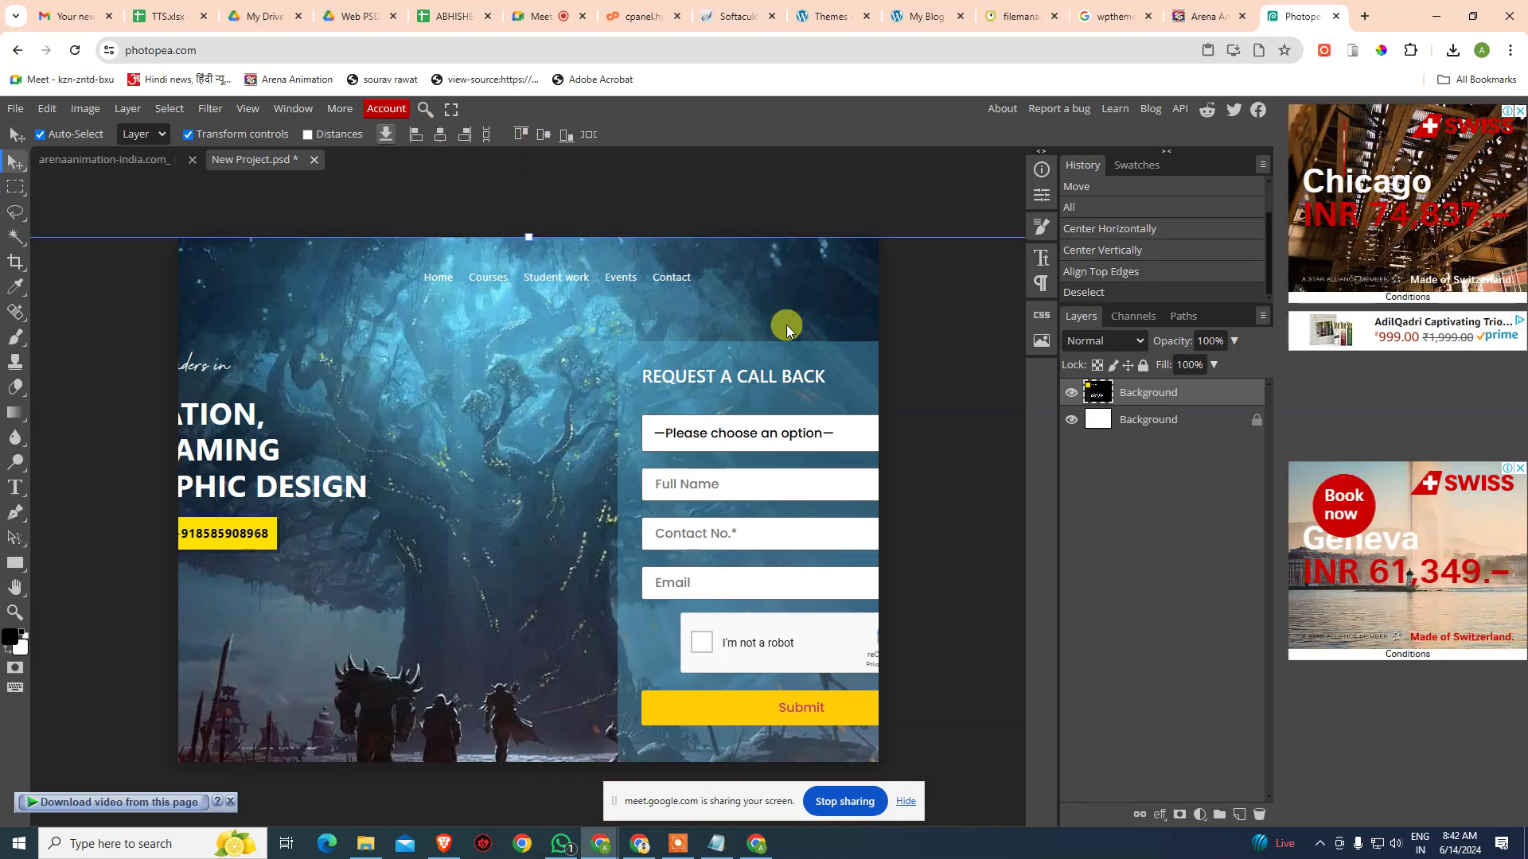
- Scale the screenshot layer down to about 46% of its size
key(ctrl+minus)
key(ctrl+minus)
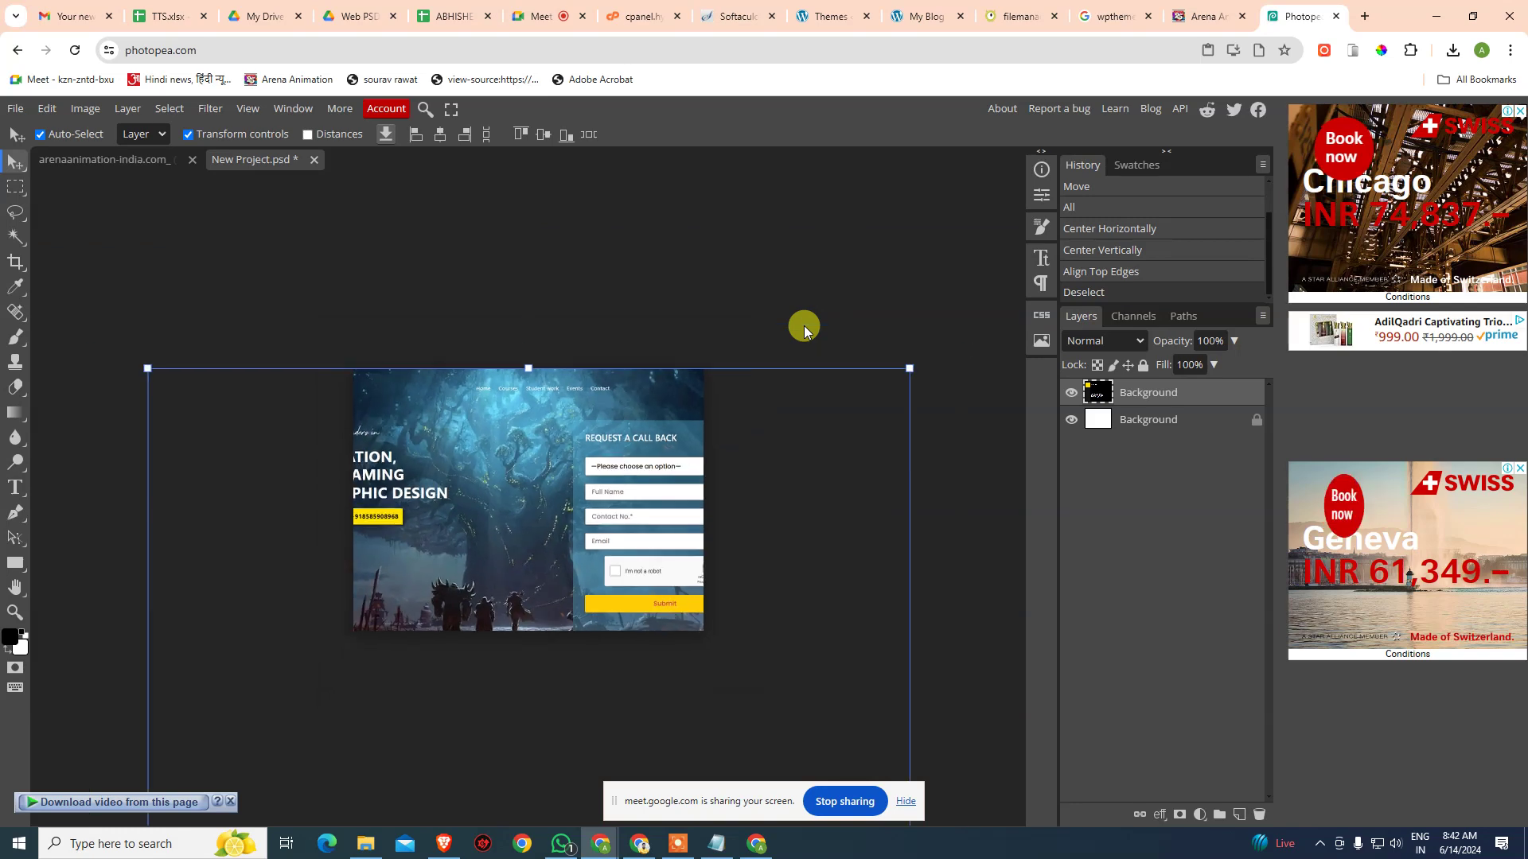
scroll(804, 326, up, 1)
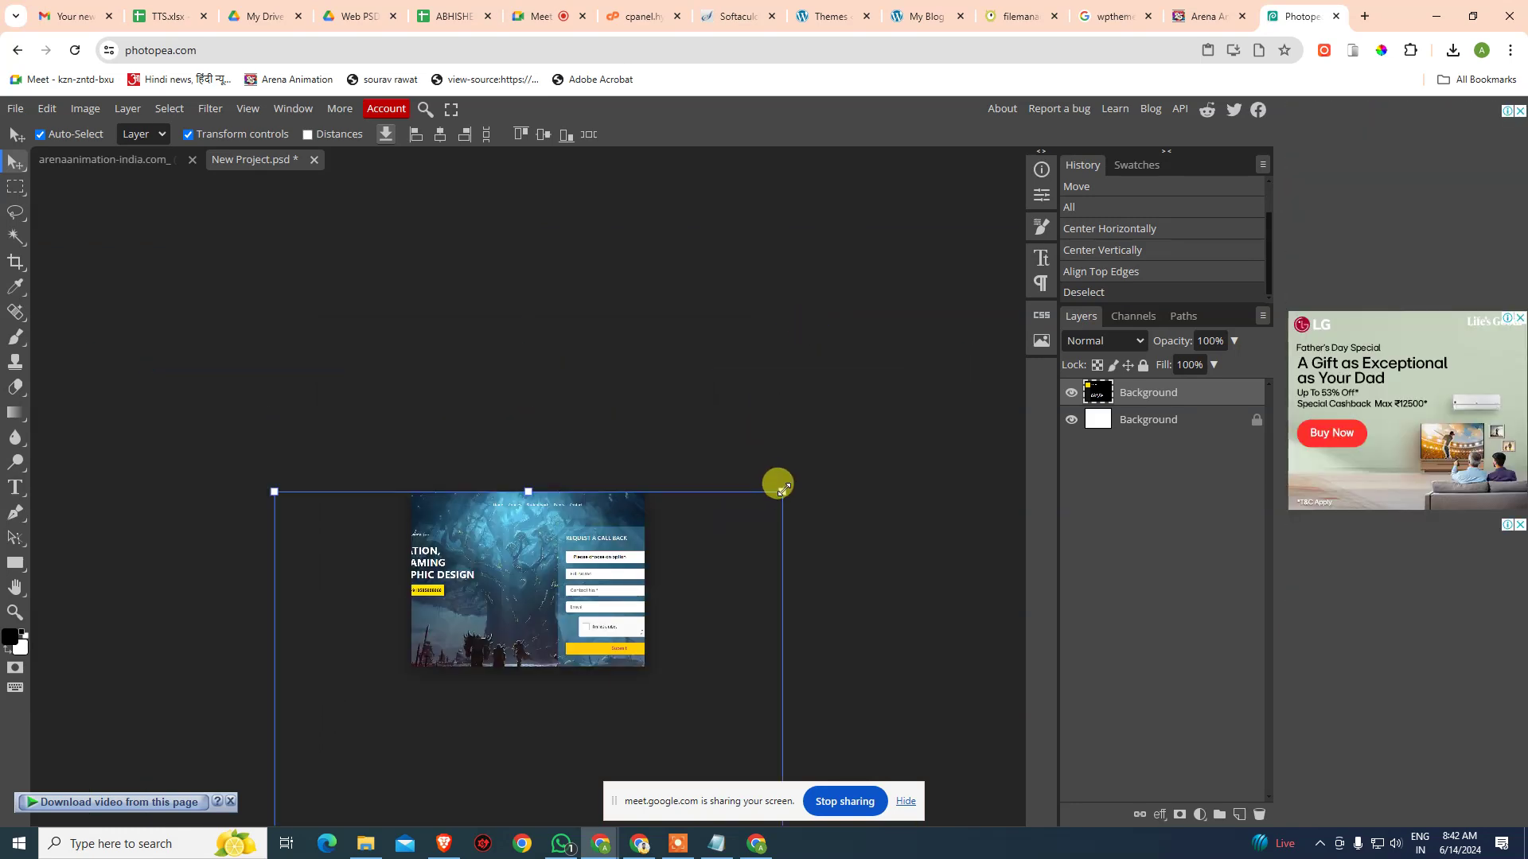
drag(783, 489, 597, 719)
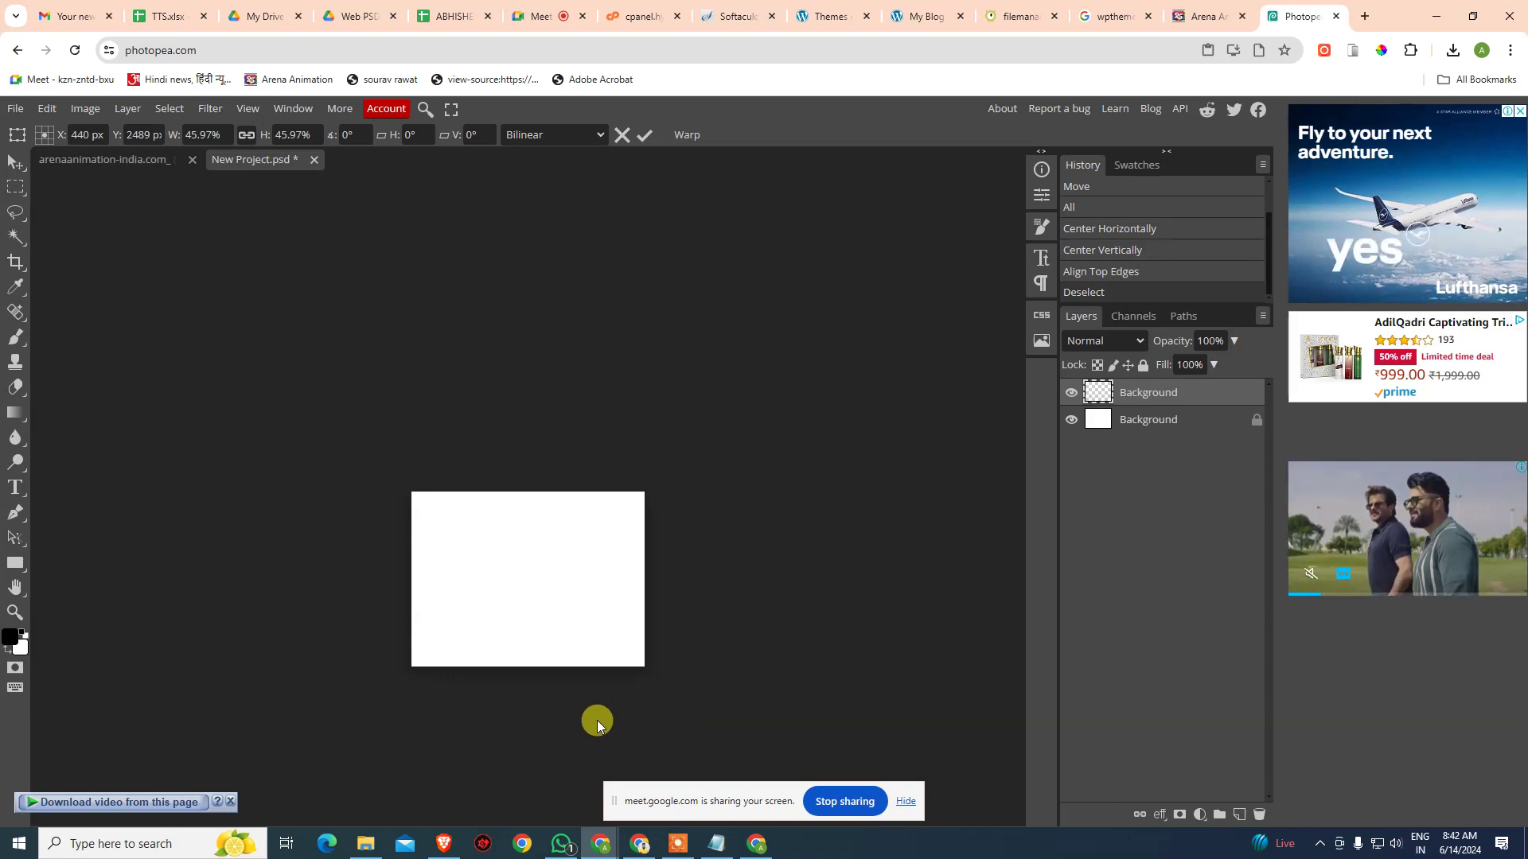
- Commit the resize and make the top Background layer active
click(18, 167)
key(ctrl+a)
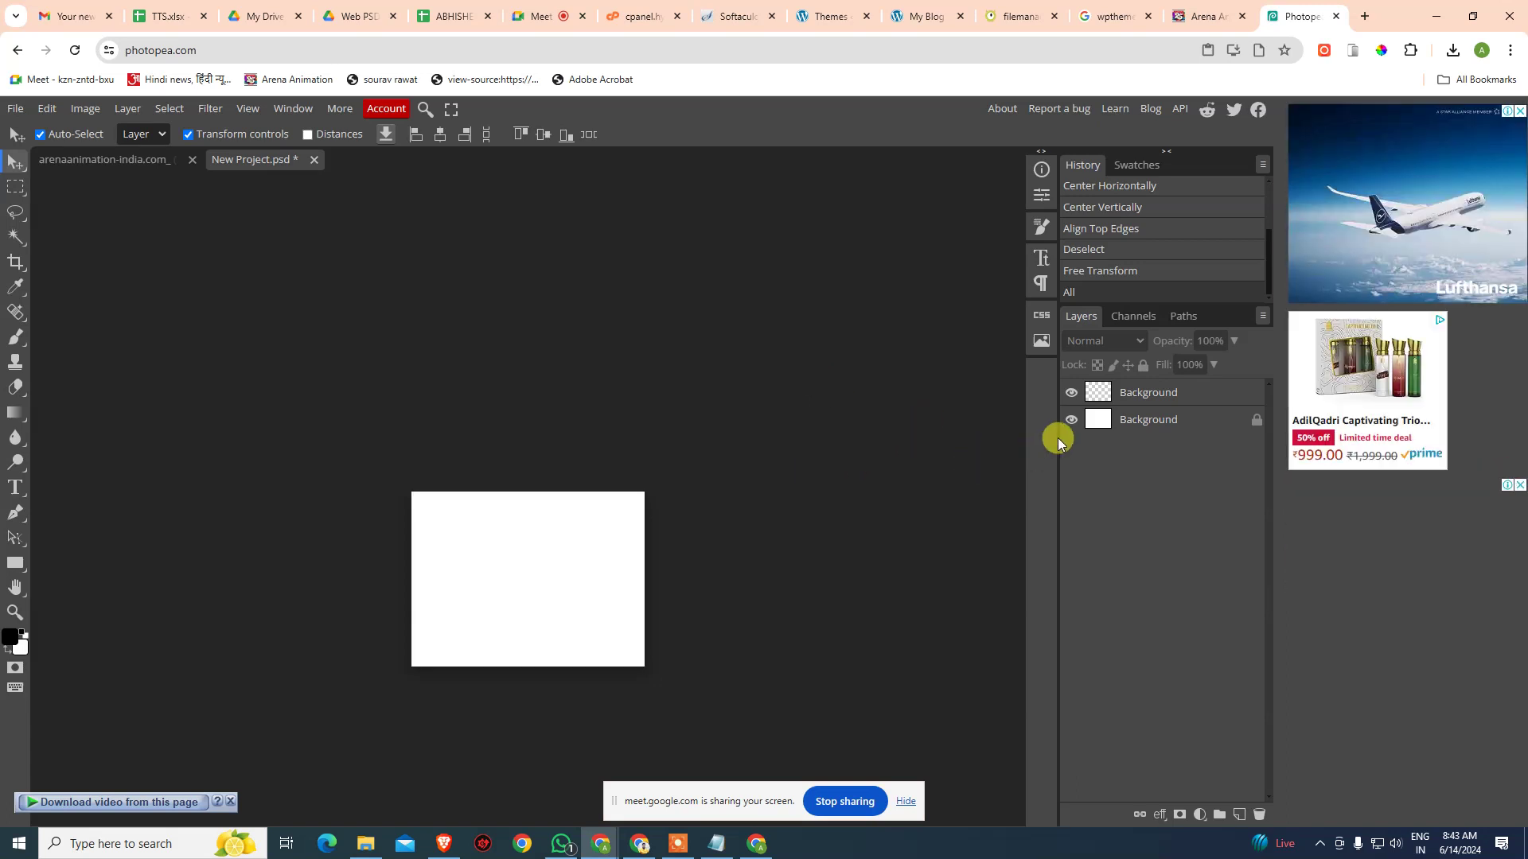
click(1173, 395)
key(ctrl+minus)
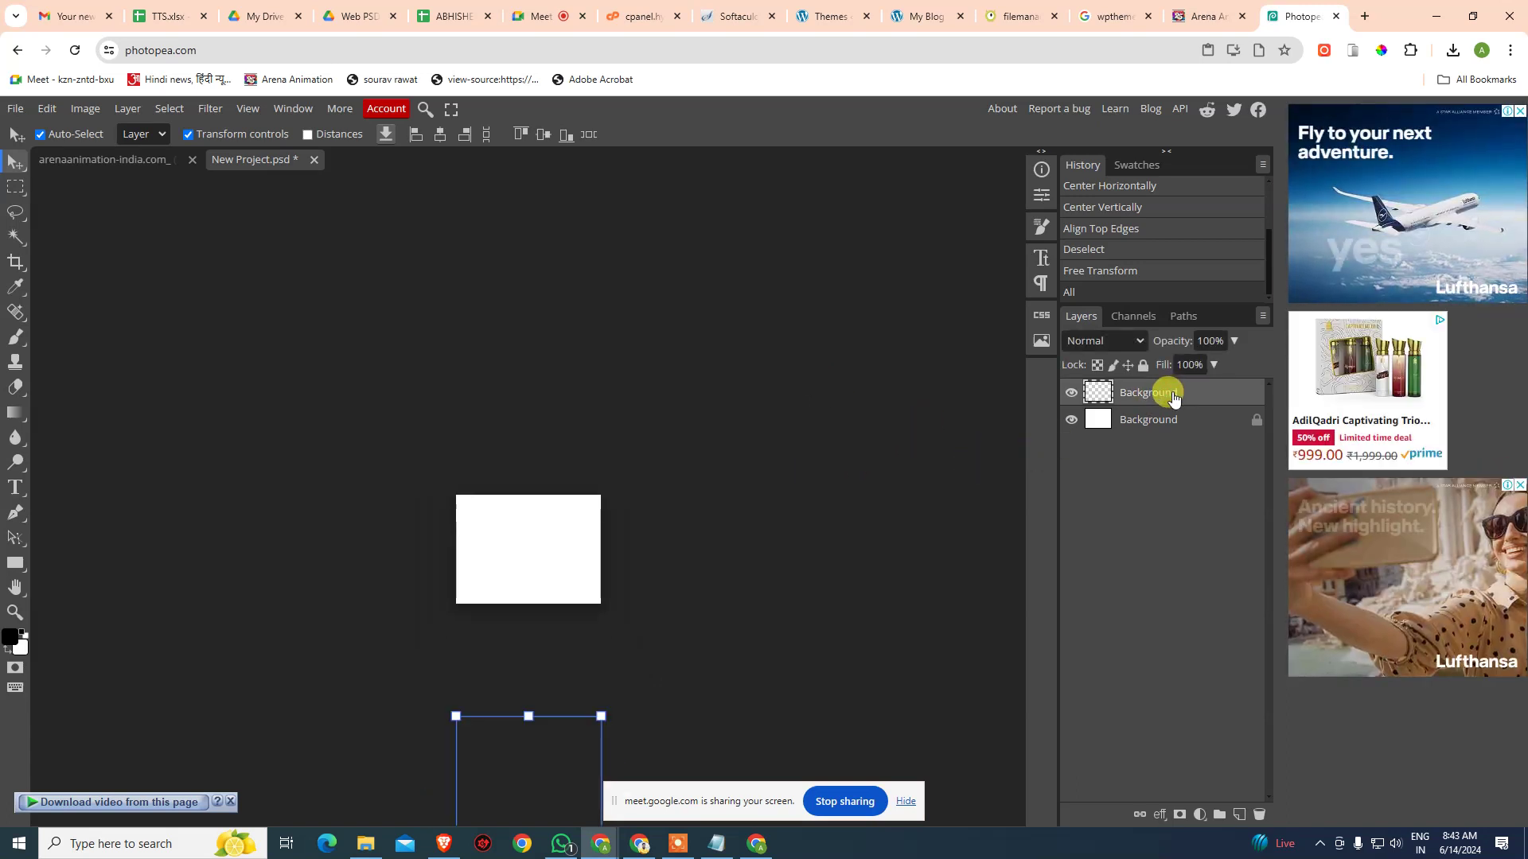
click(519, 132)
- Move the shrunken screenshot layer up onto the white canvas and fit the document to the window
ctrl+click(1124, 424)
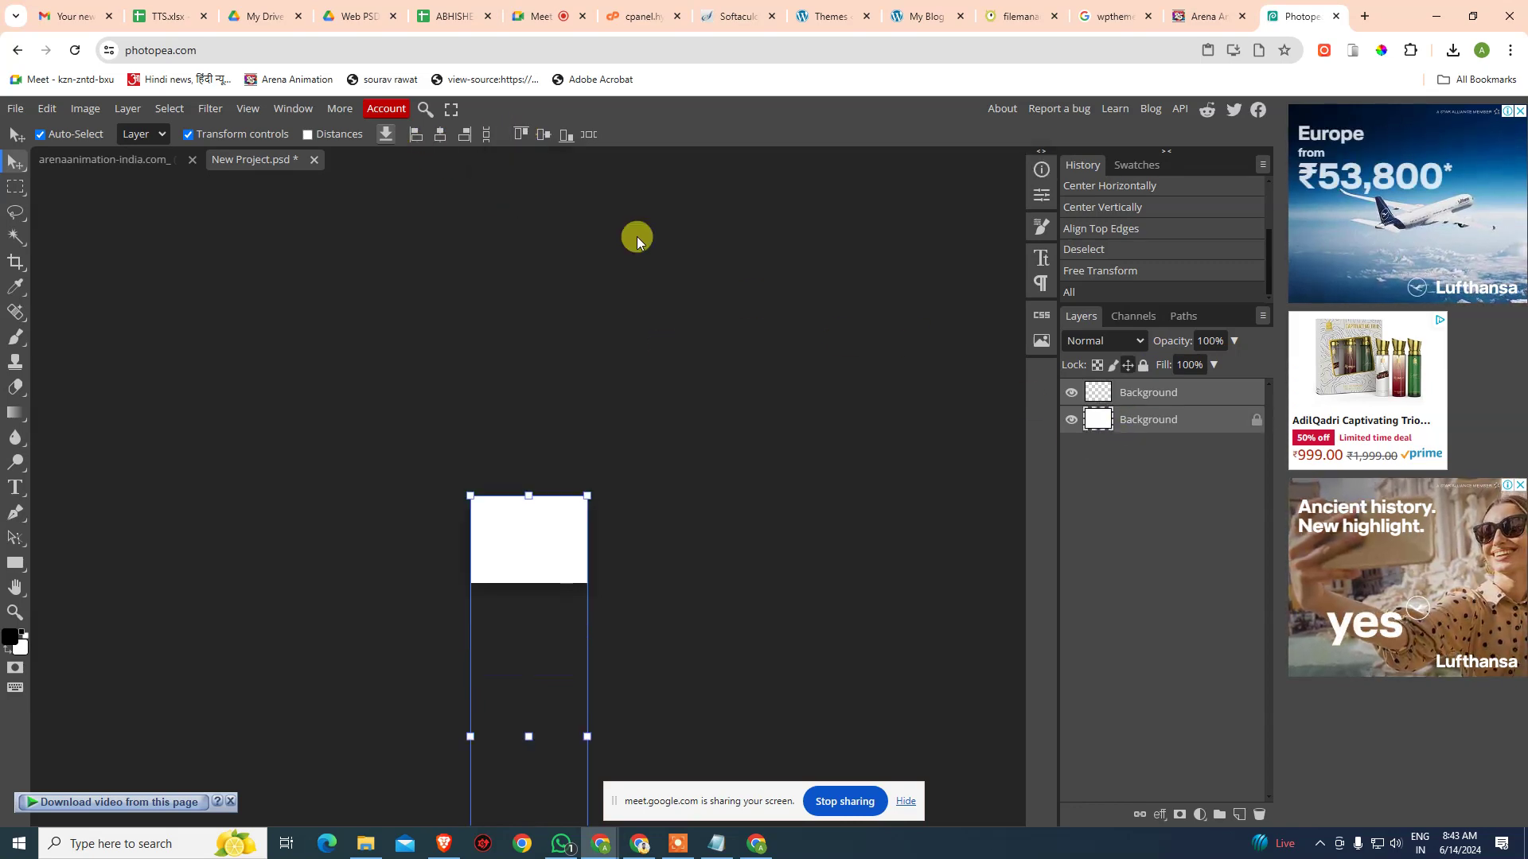
click(518, 133)
click(1076, 471)
click(1172, 397)
drag(519, 778, 540, 602)
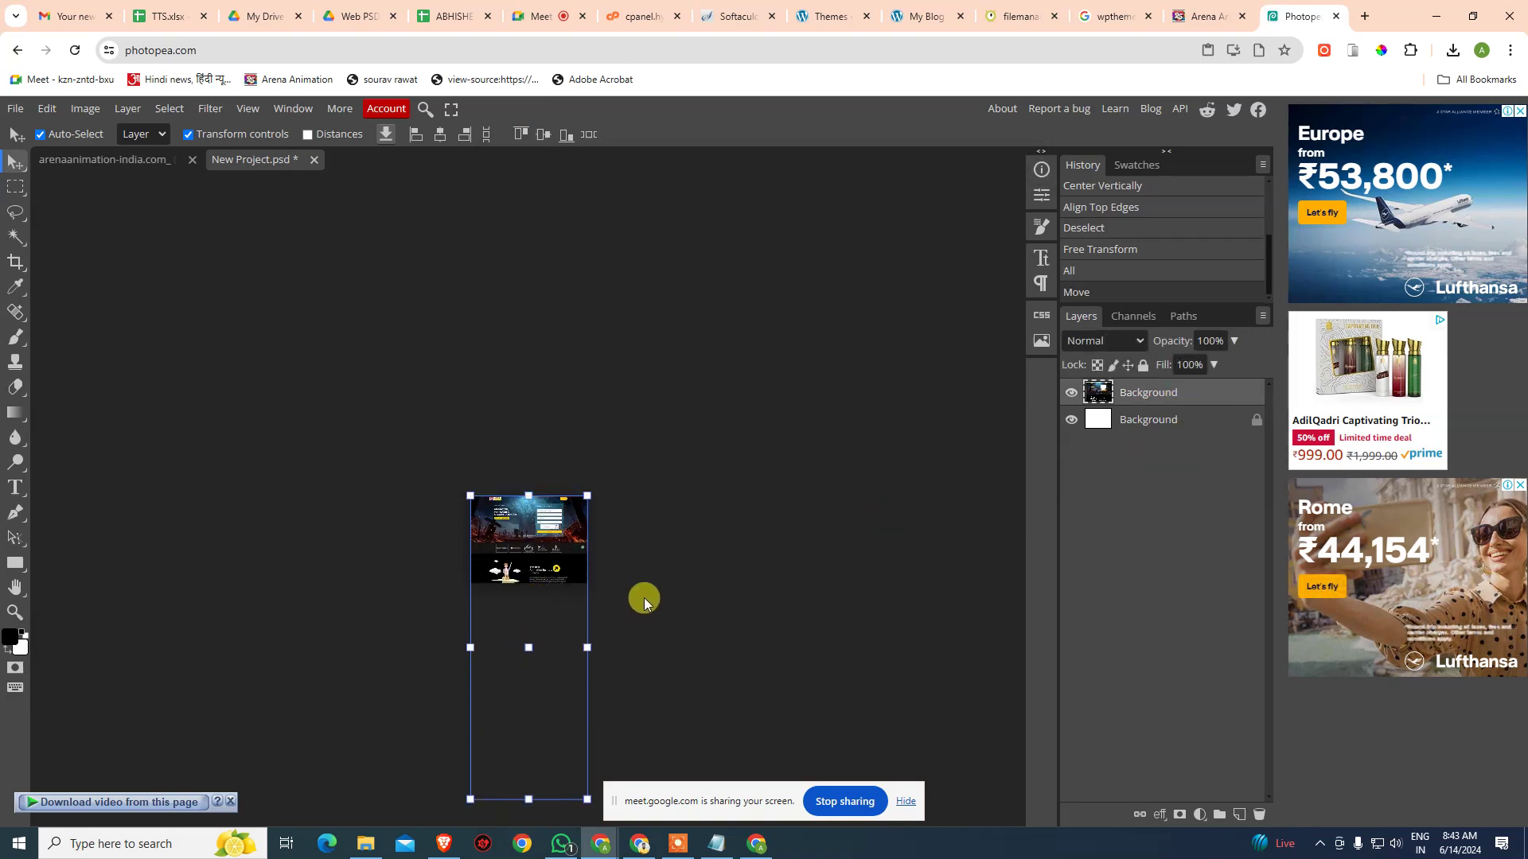
key(ctrl+0)
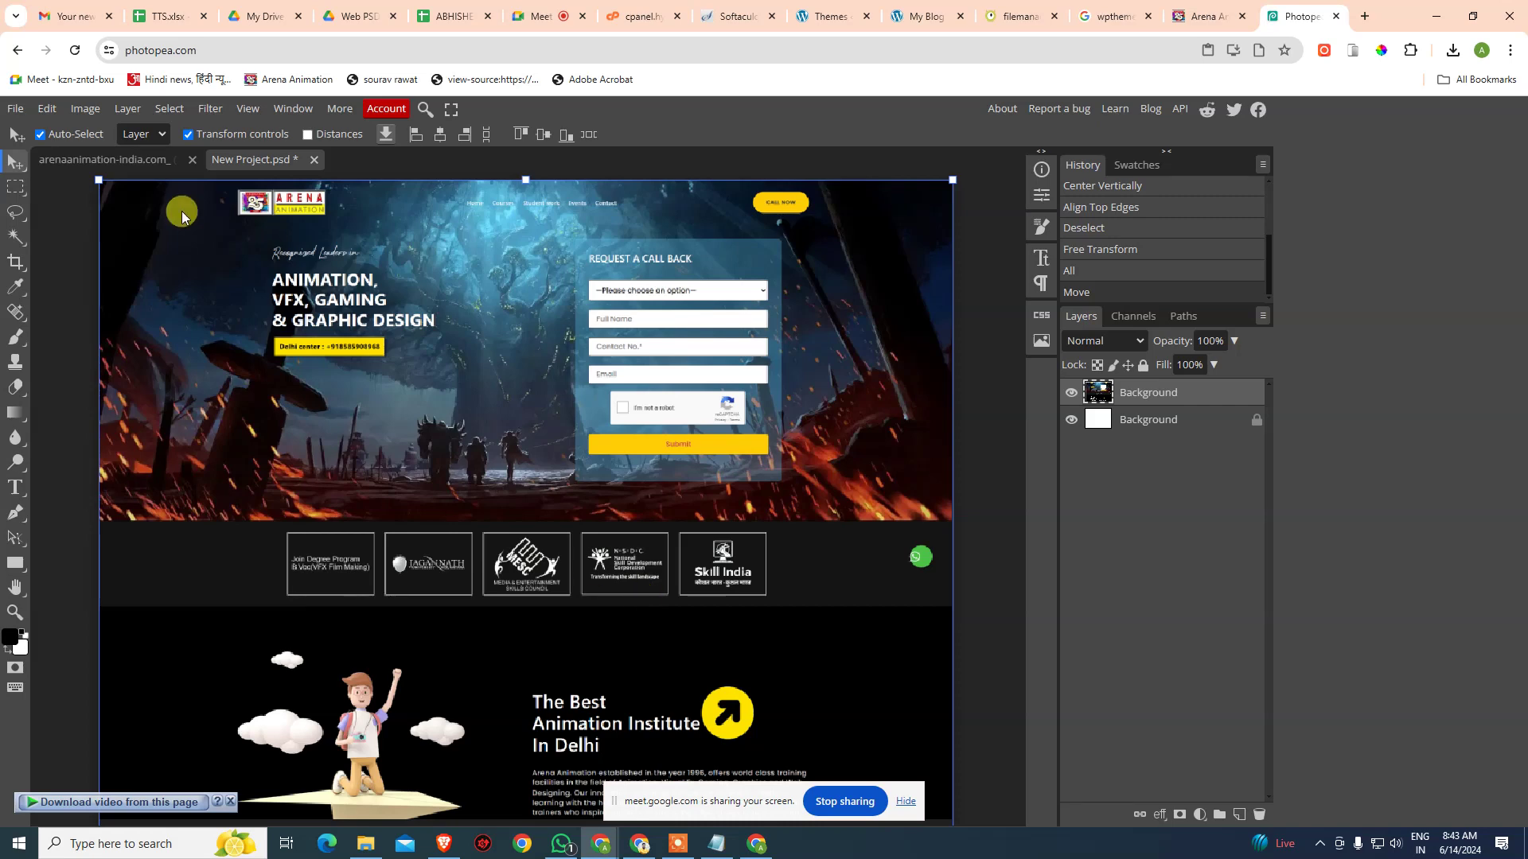
click(15, 108)
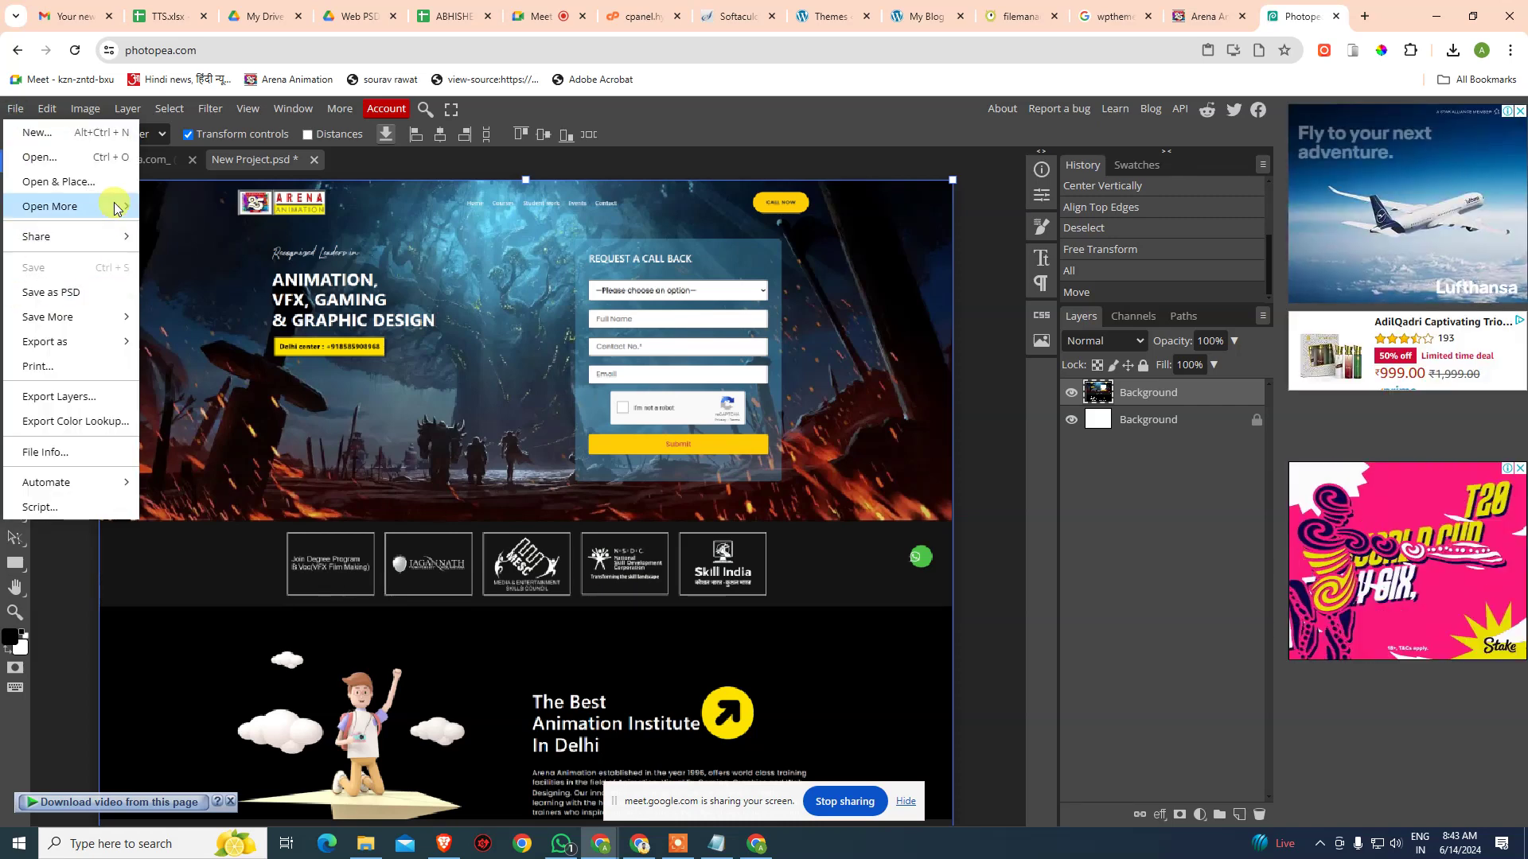
- Export the canvas as an 880 × 660 px JPG named 'screenshot'
mouse_move(114, 216)
mouse_move(112, 341)
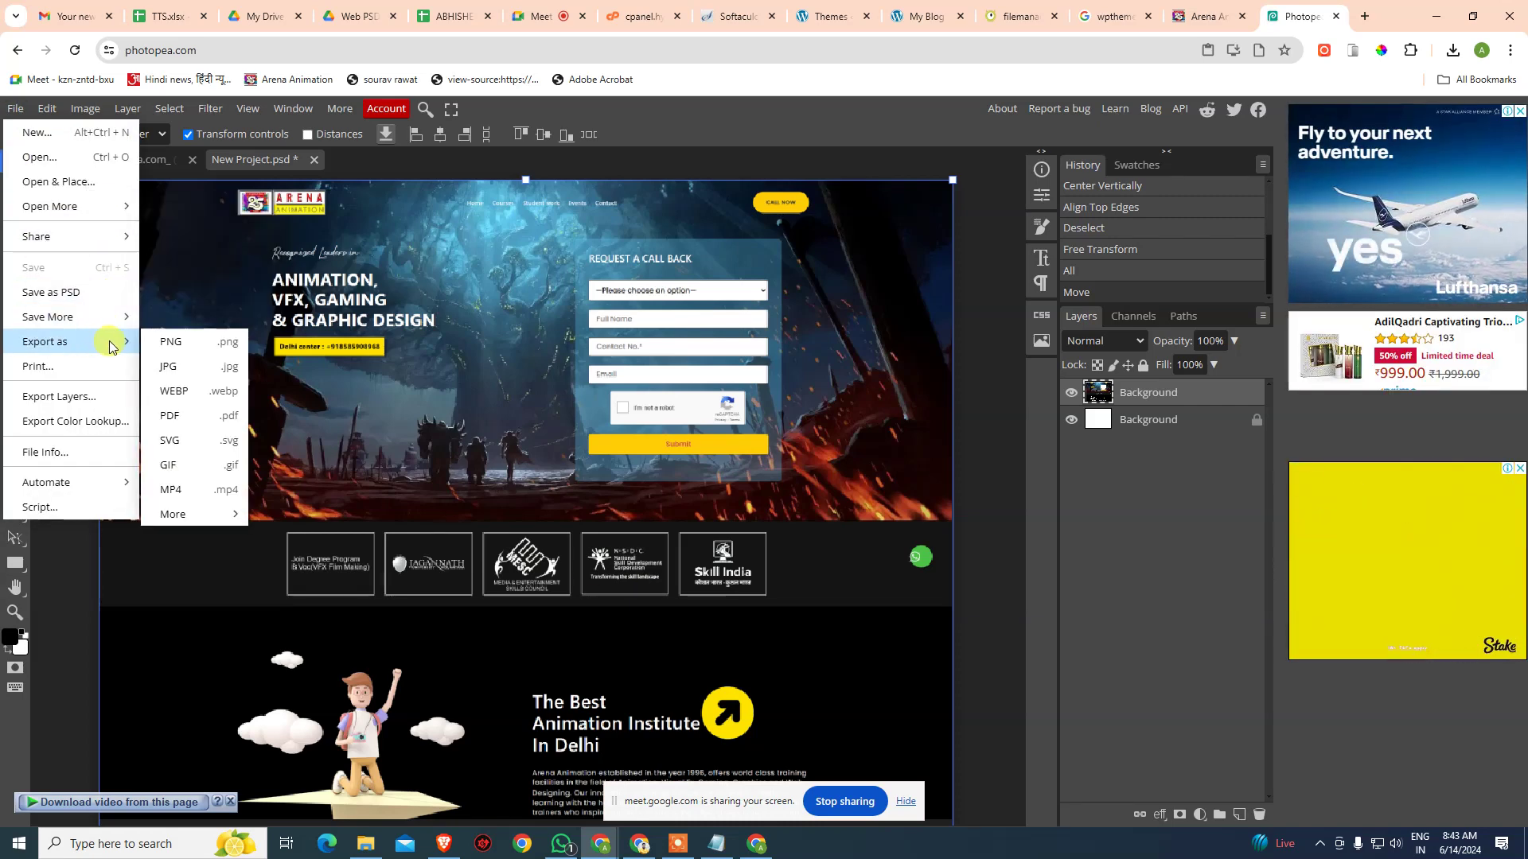
click(192, 367)
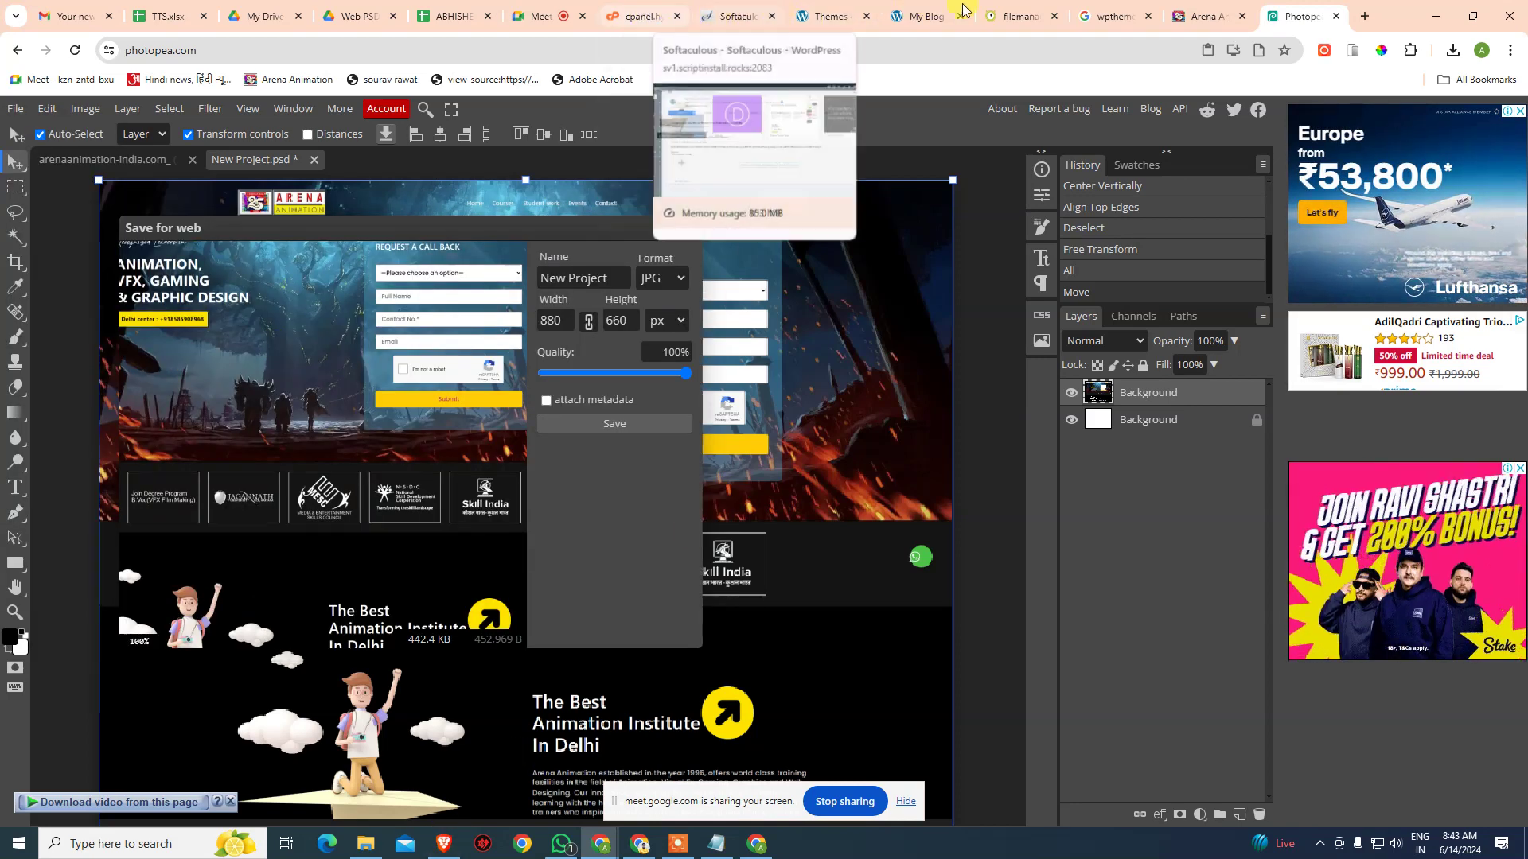
click(1007, 12)
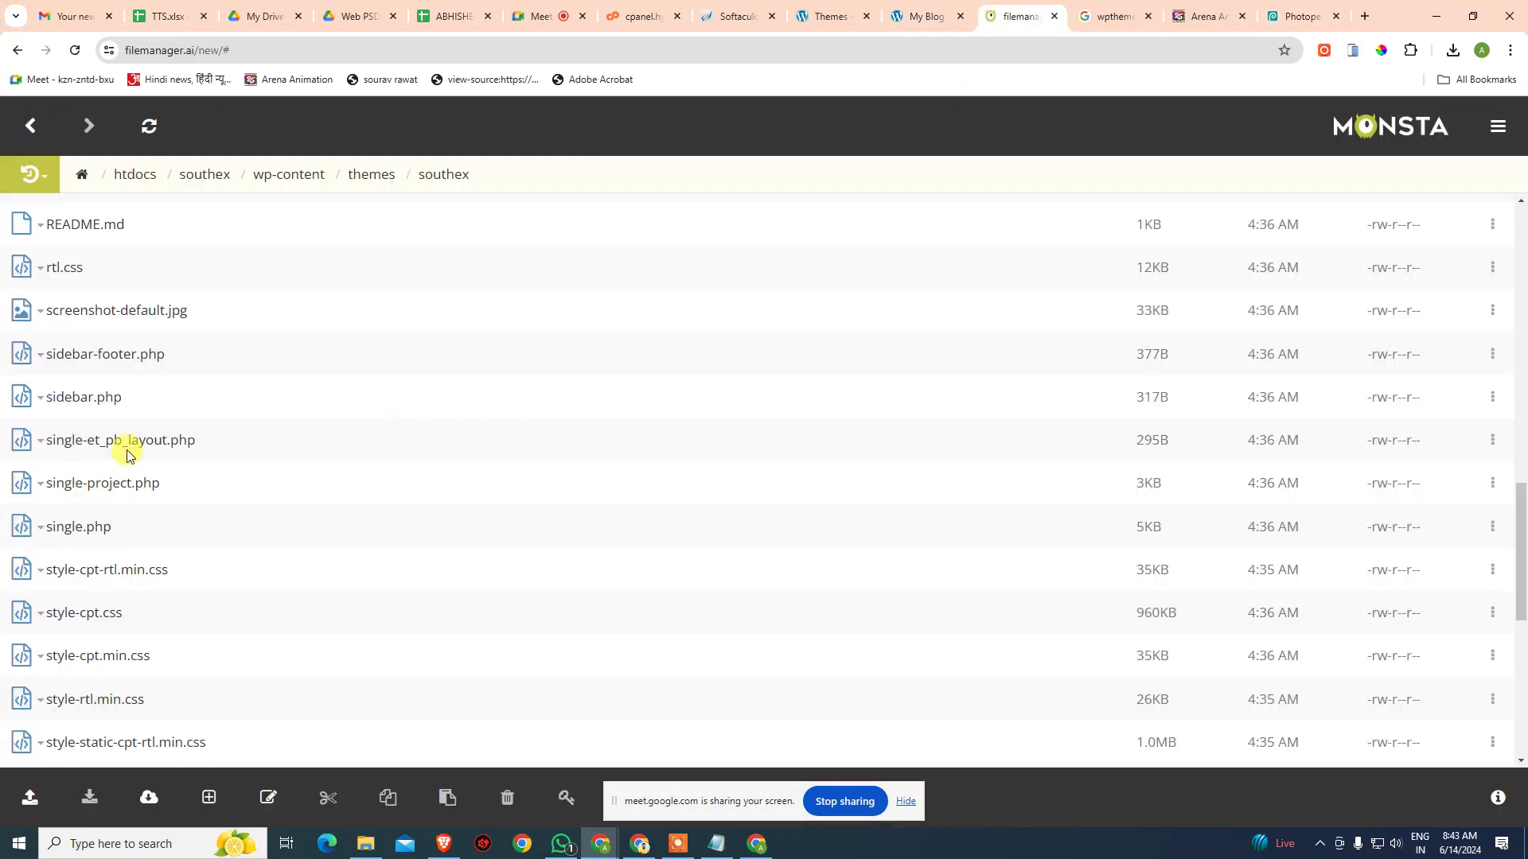
click(1297, 18)
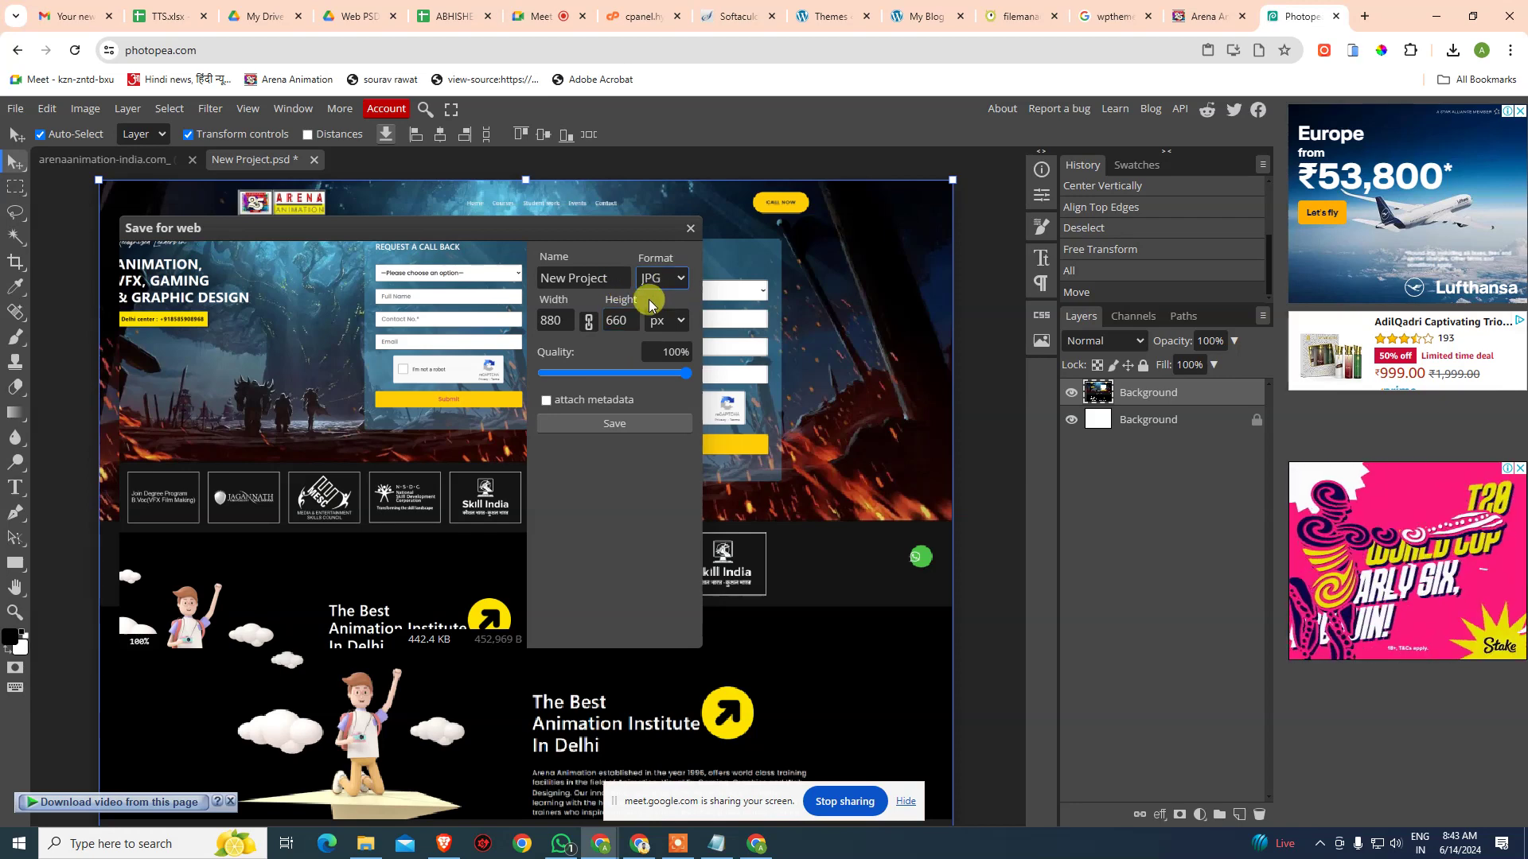
drag(546, 274, 608, 267)
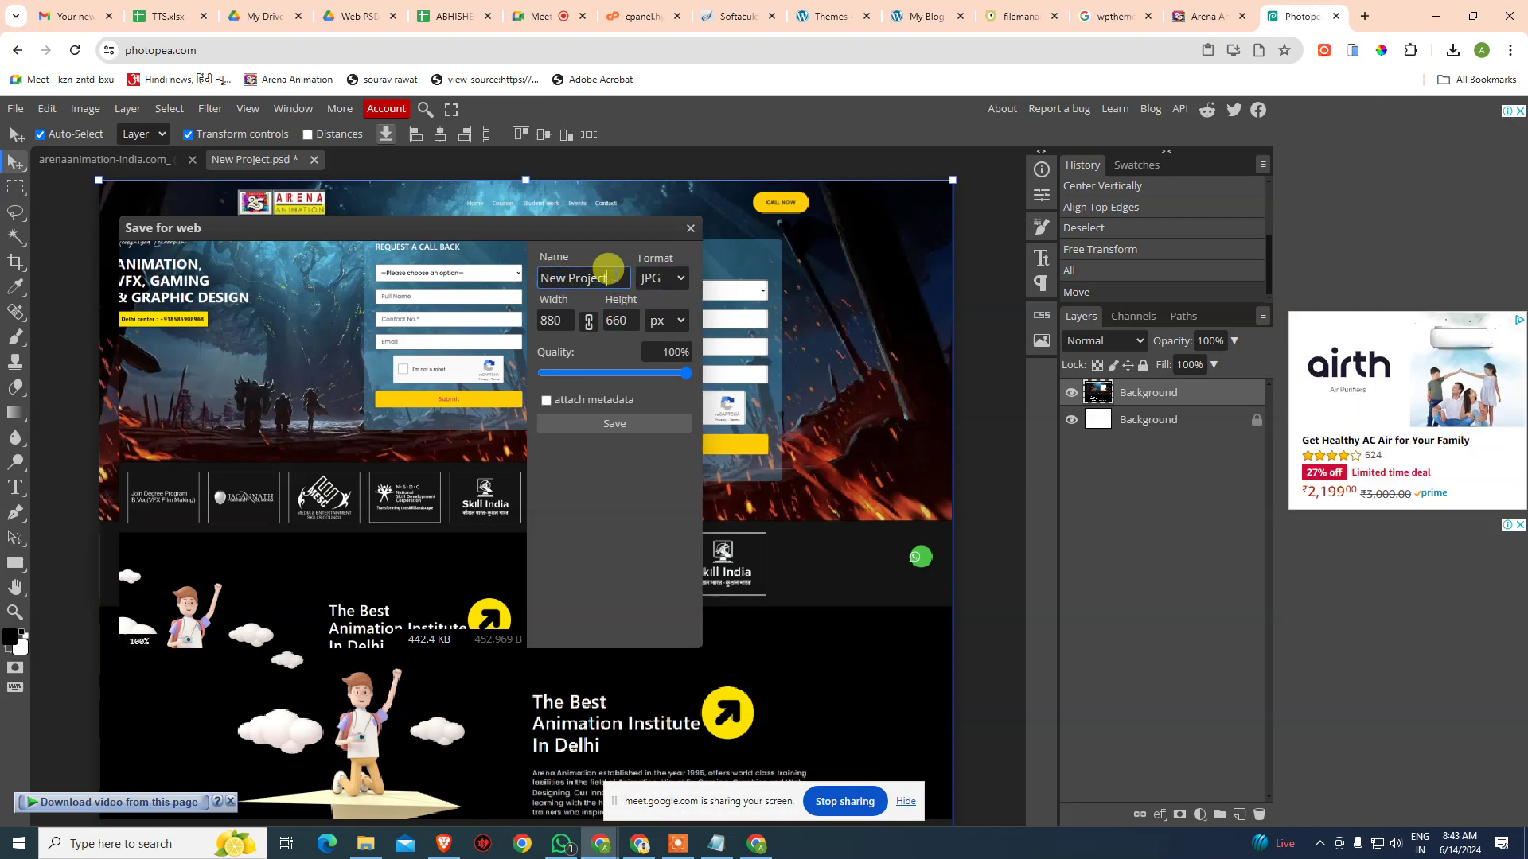
click(1023, 16)
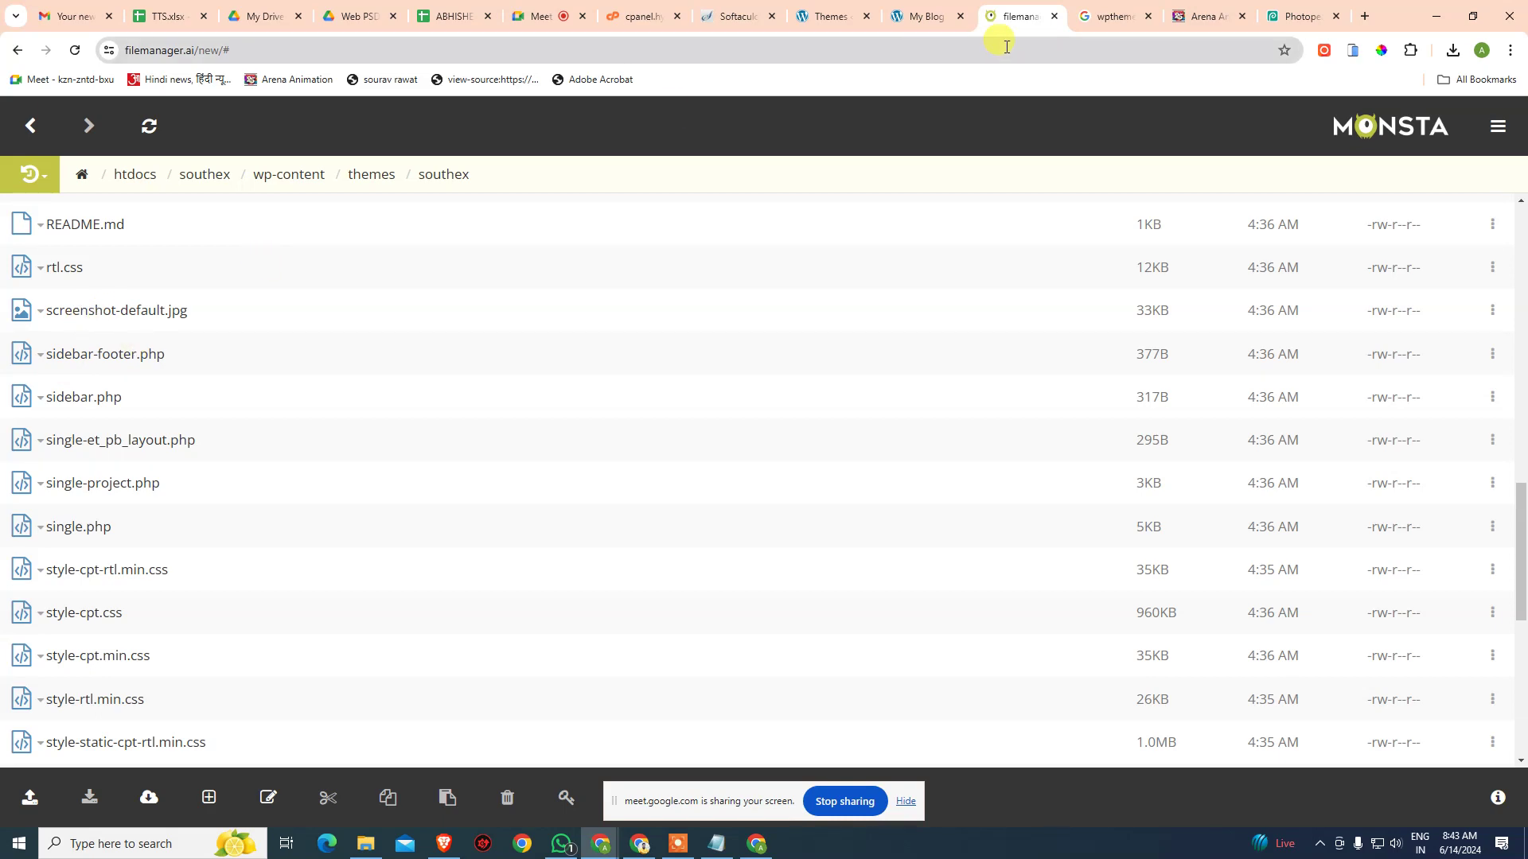
click(1283, 20)
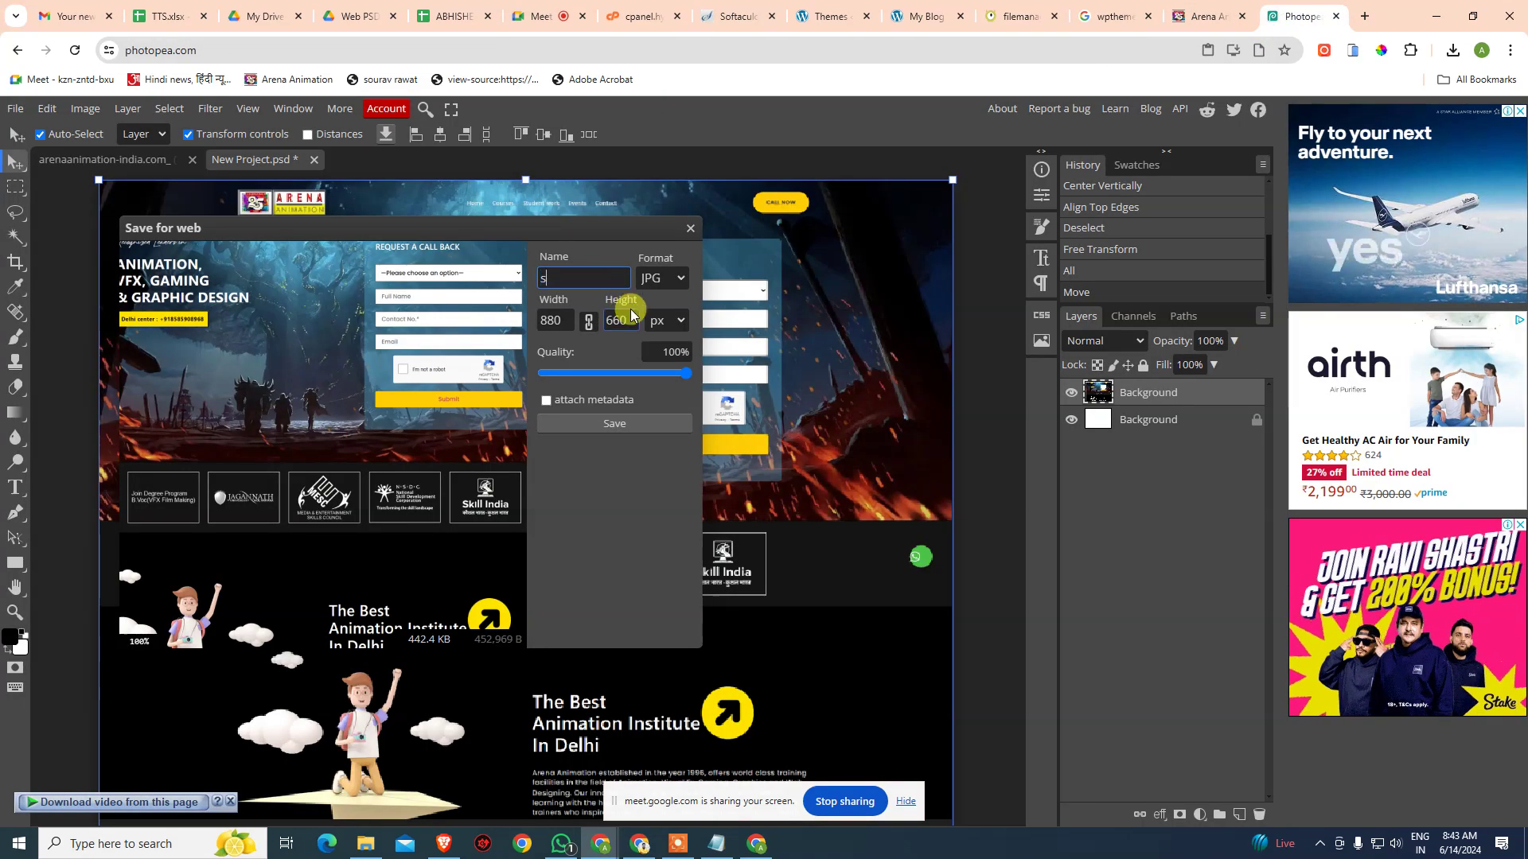
text(screenshot)
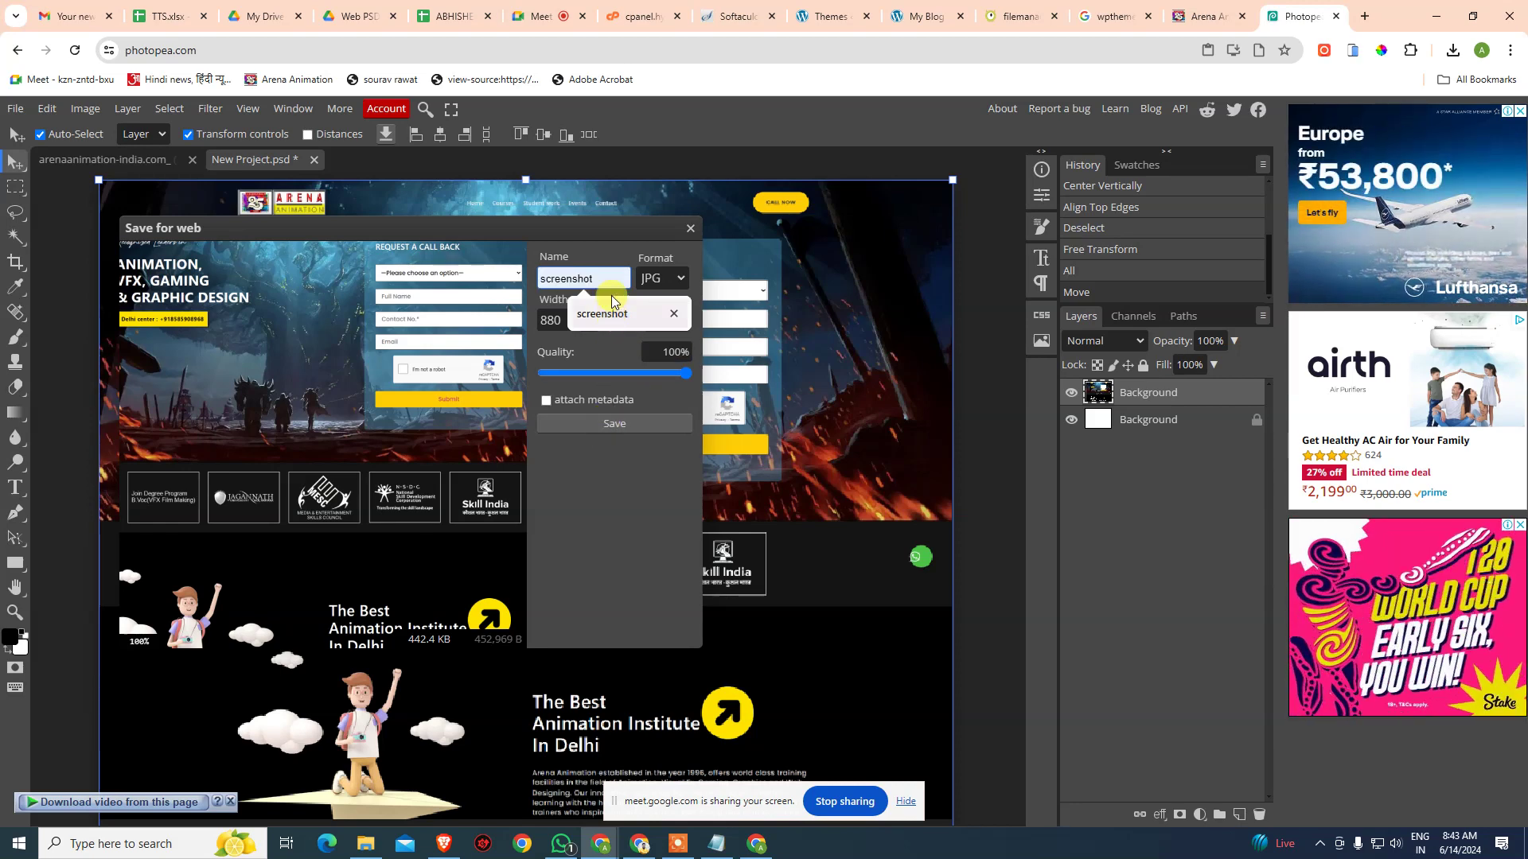
click(596, 313)
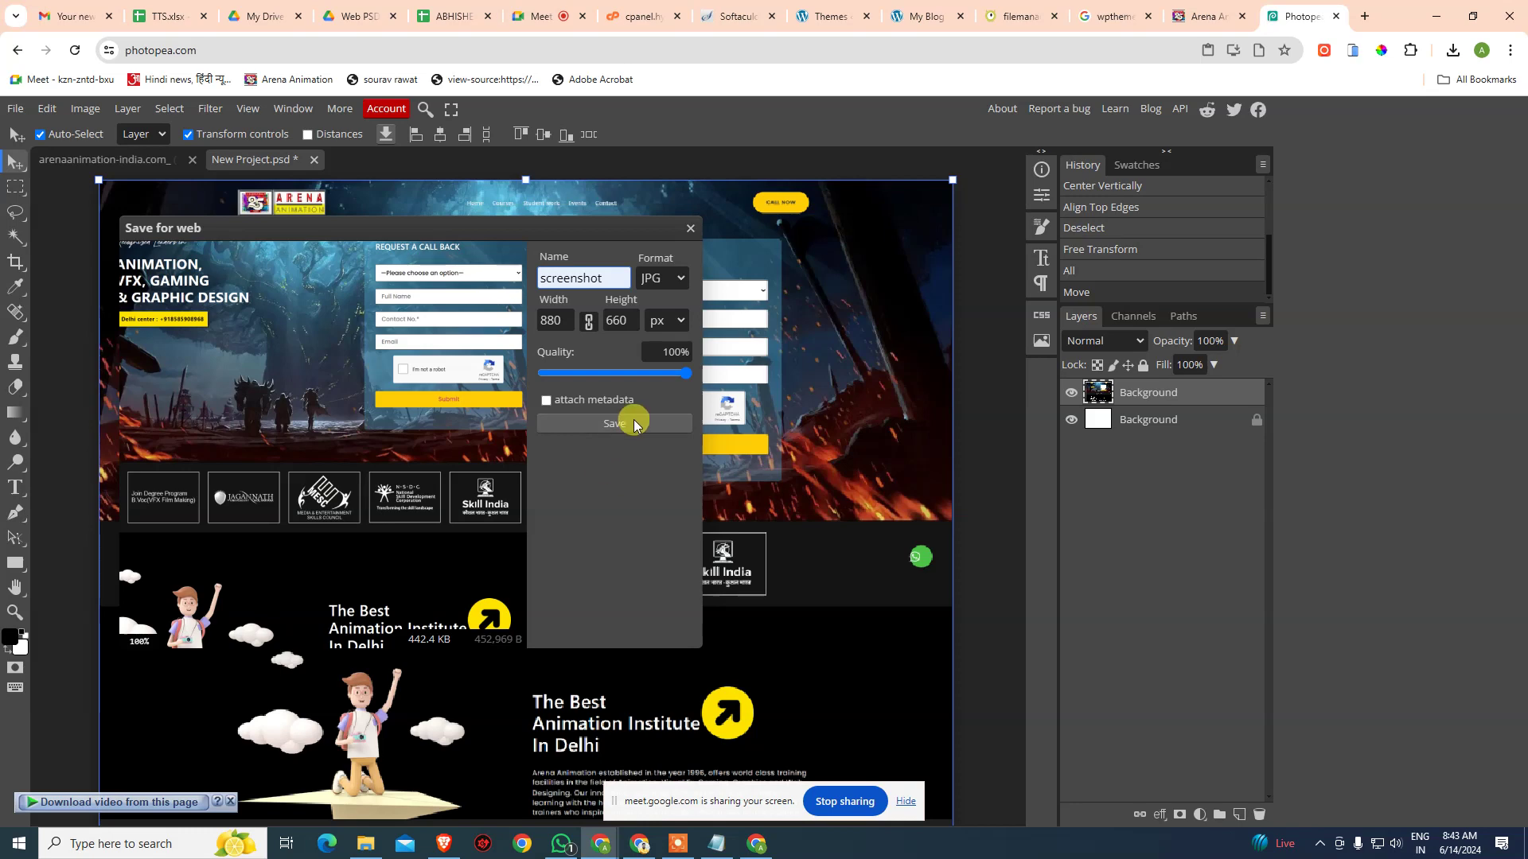
click(629, 423)
- Upload the JPG to the southex folder, rename it screenshot.jpg, and view the Themes page
drag(1281, 92, 321, 451)
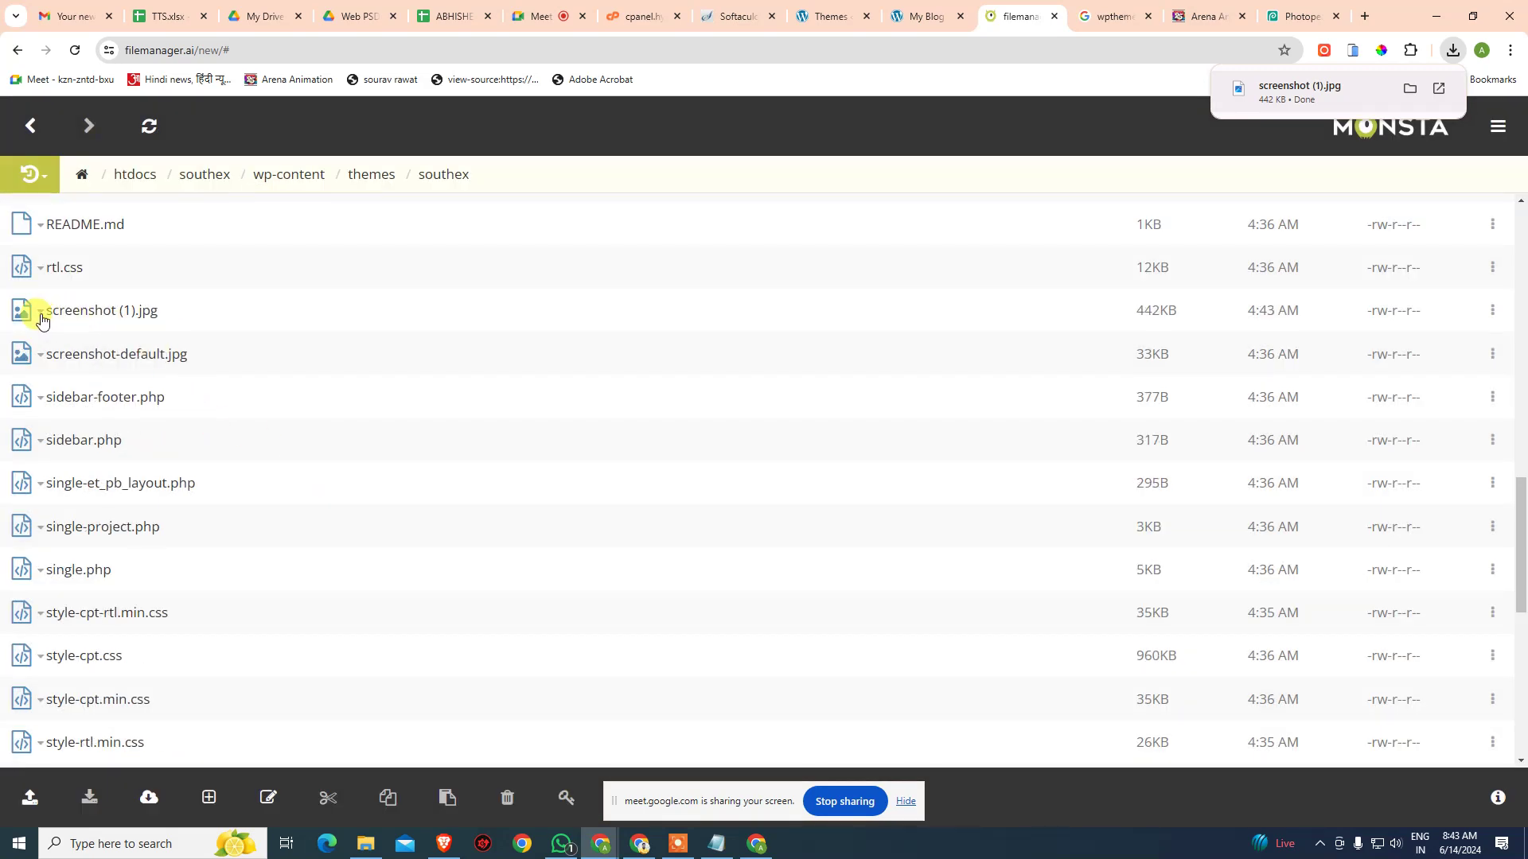
click(38, 310)
click(93, 466)
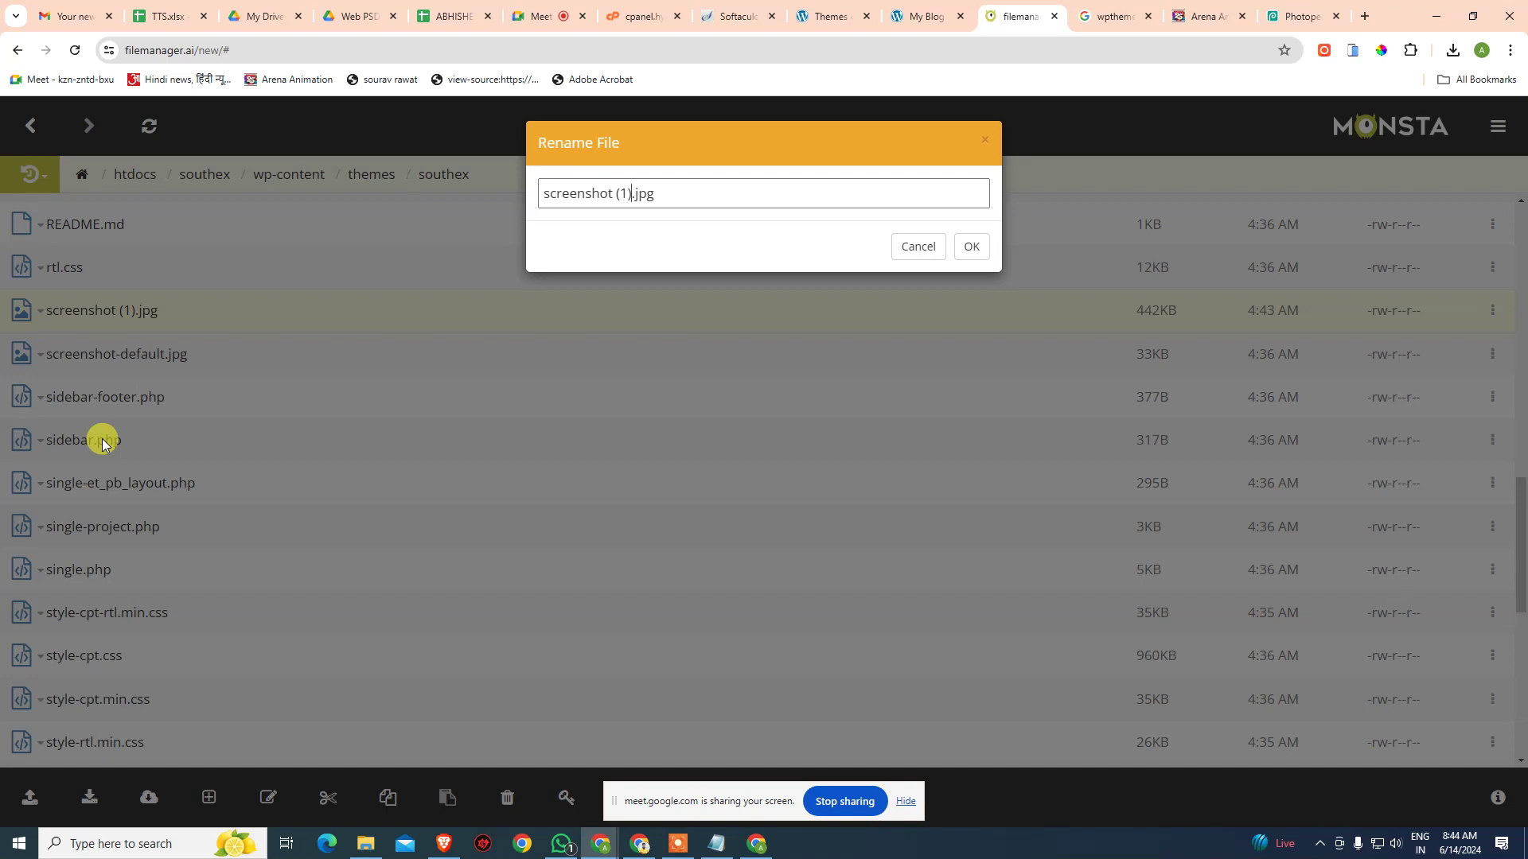
key(Return)
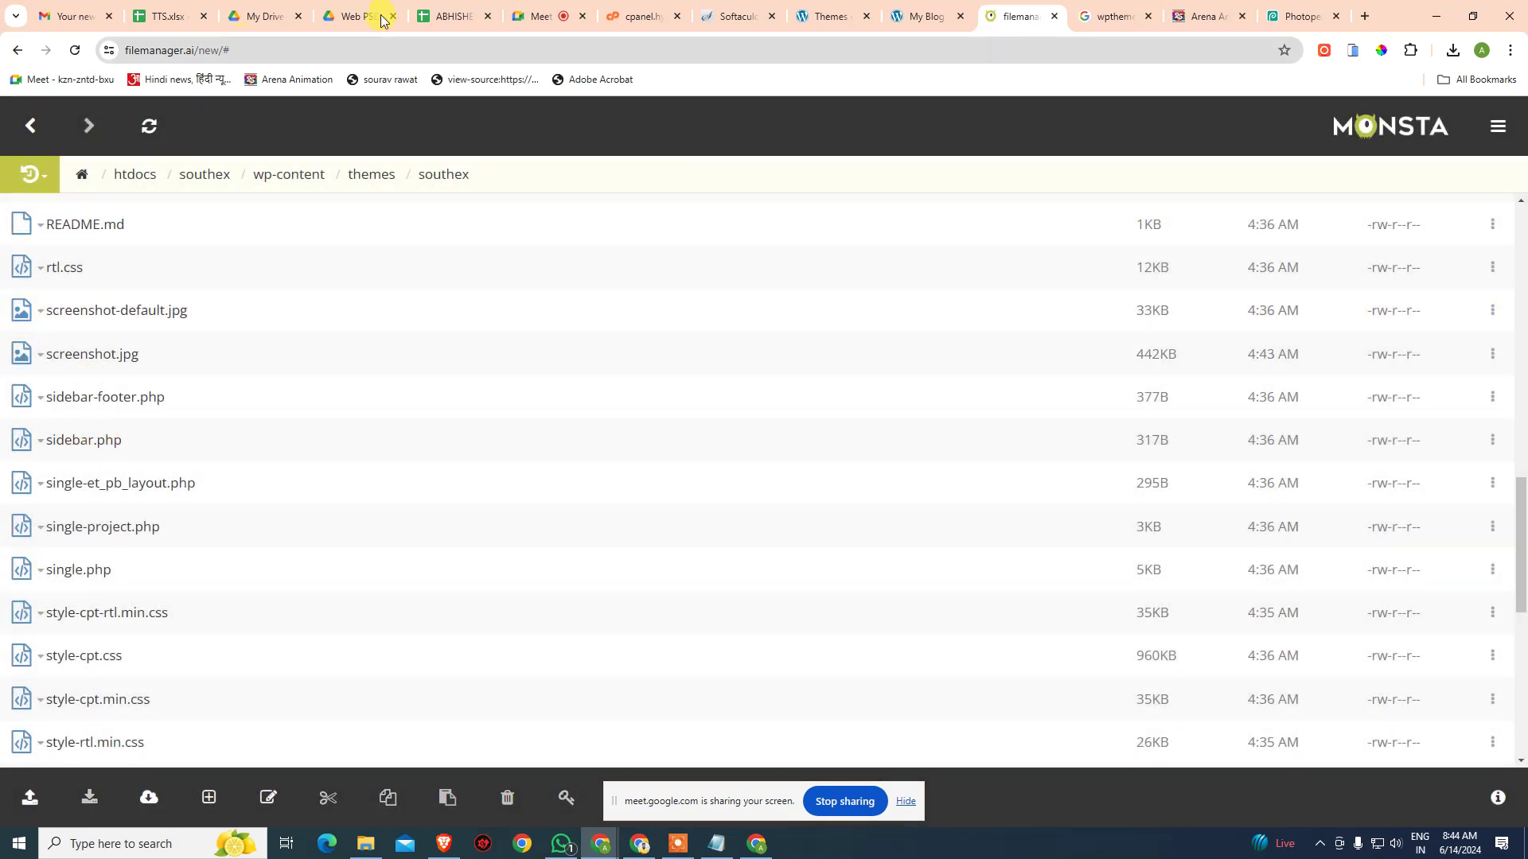
click(838, 15)
click(600, 536)
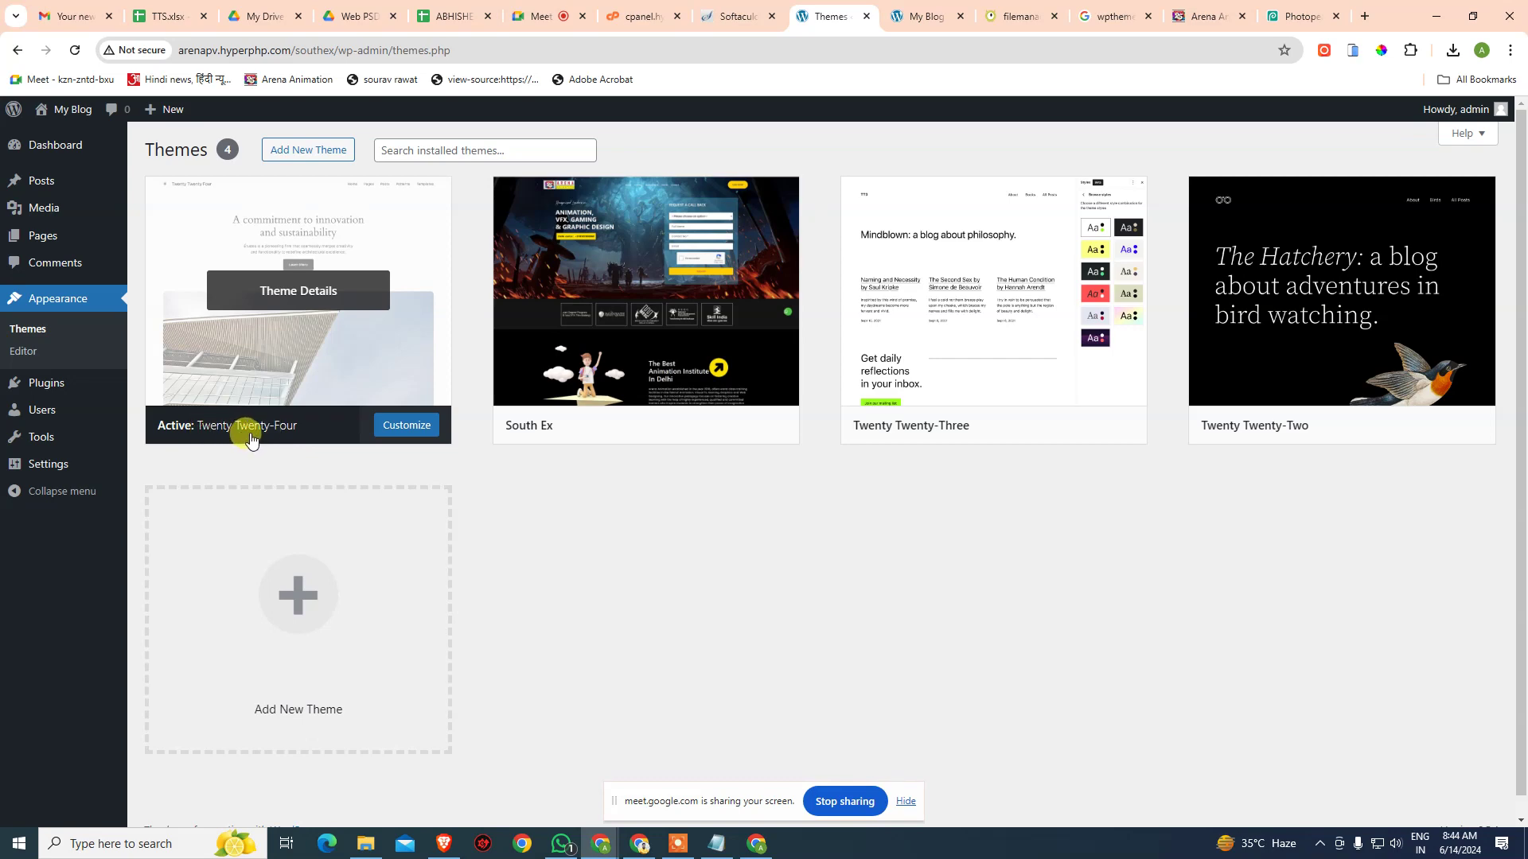
- View the My Blog front page and close the extra duplicate blog tab
middle_click(54, 118)
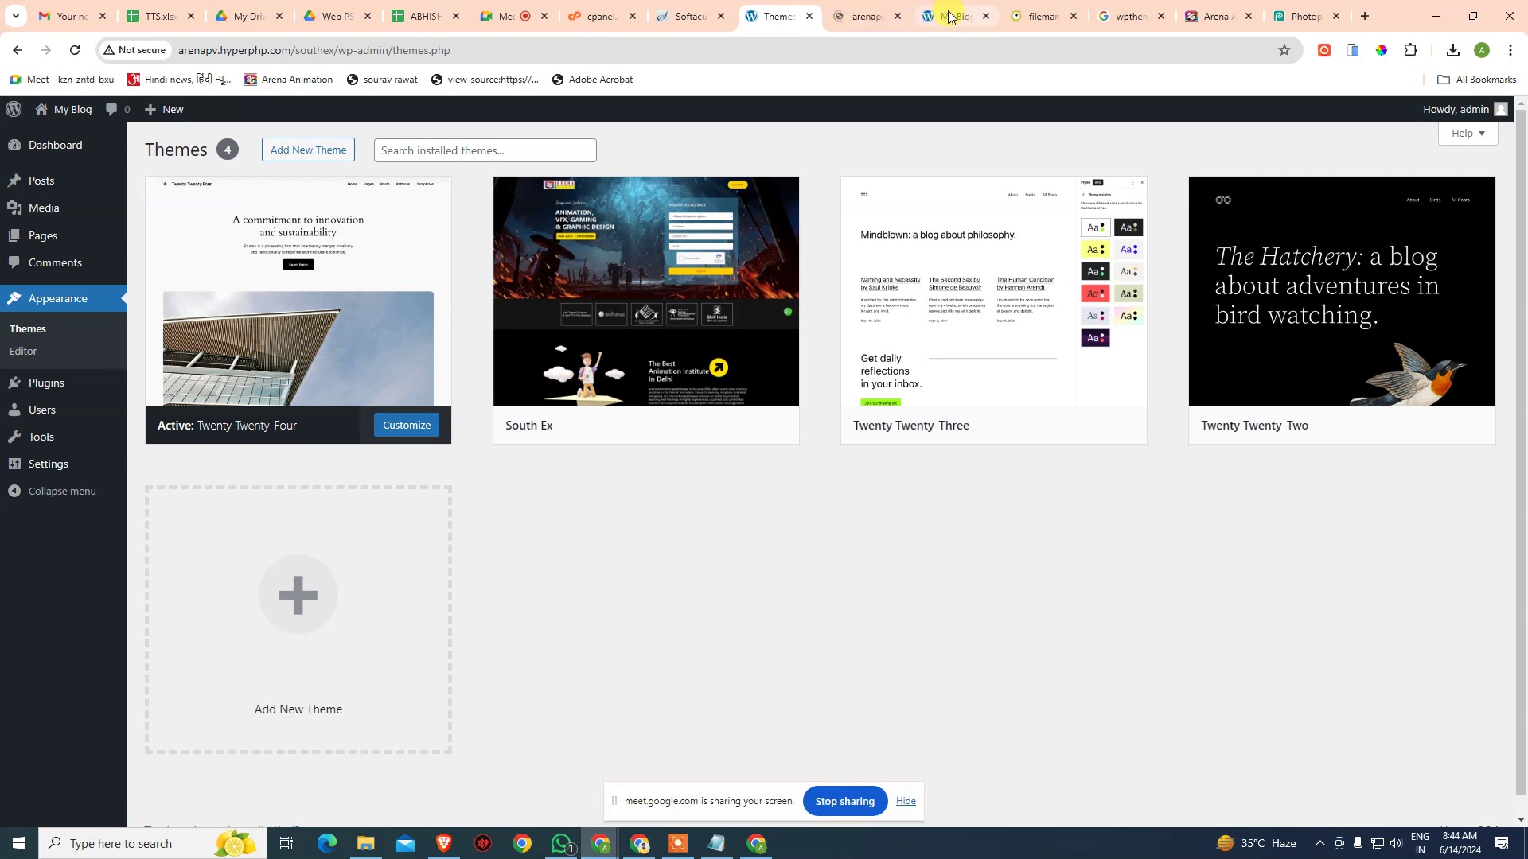
click(950, 16)
click(986, 16)
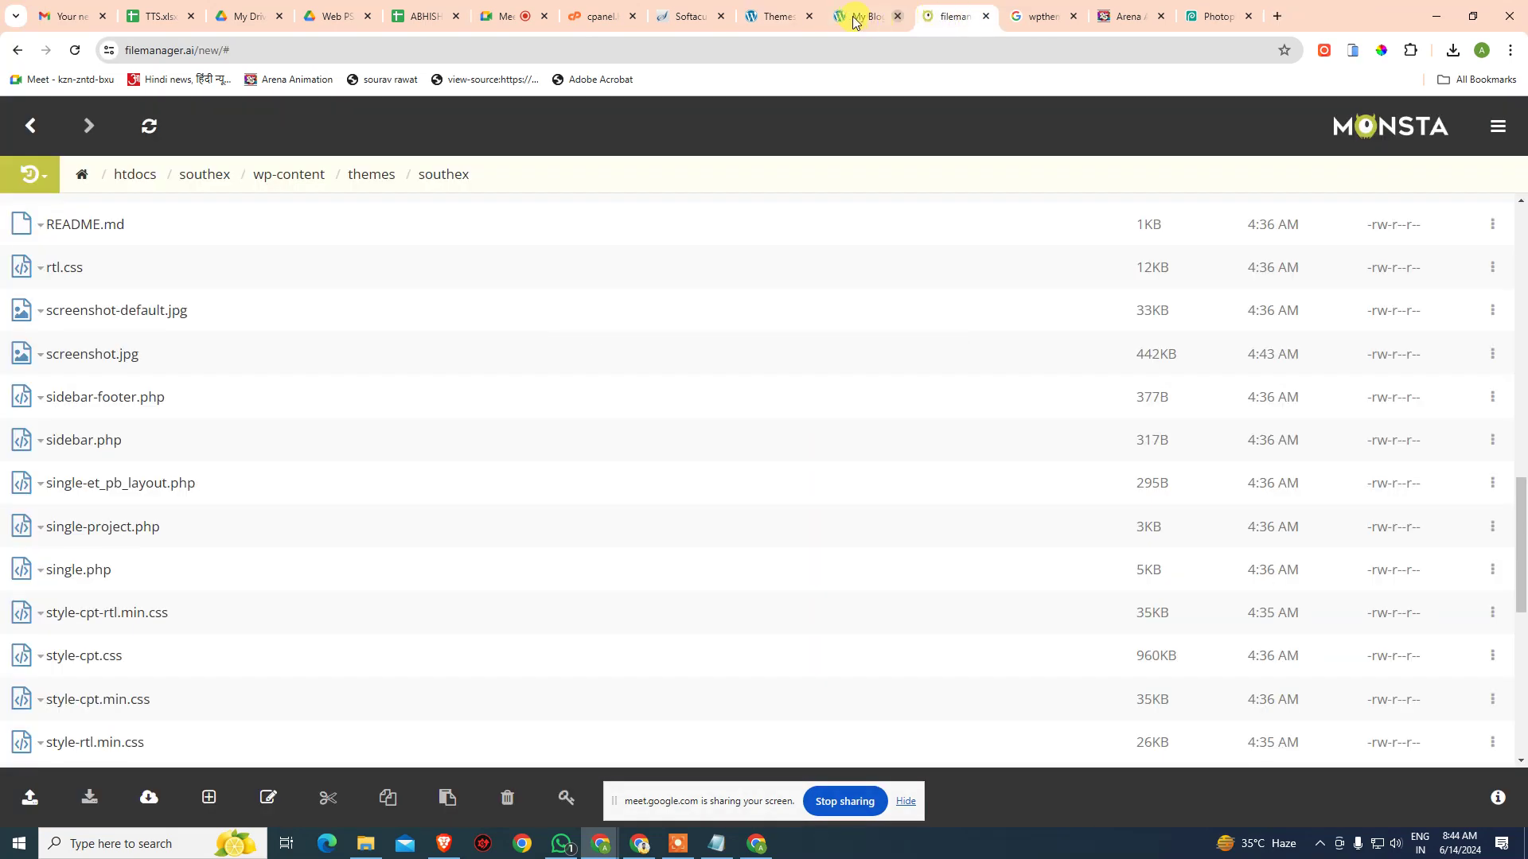
click(864, 16)
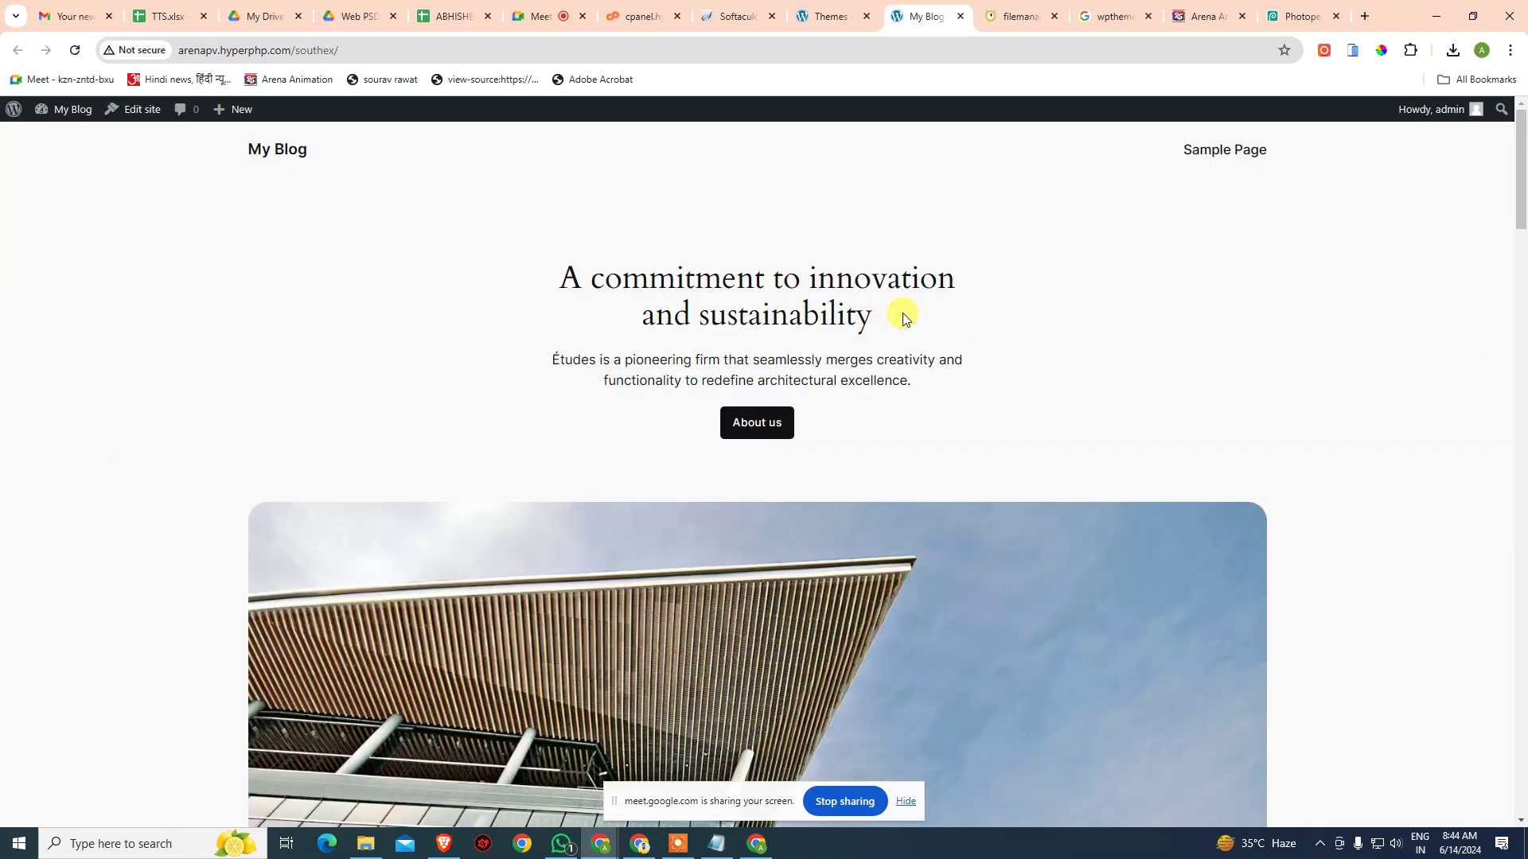
- Search the front page source for 'theme', finding twentytwentyfour font paths on lines 238–239
key(ctrl+u)
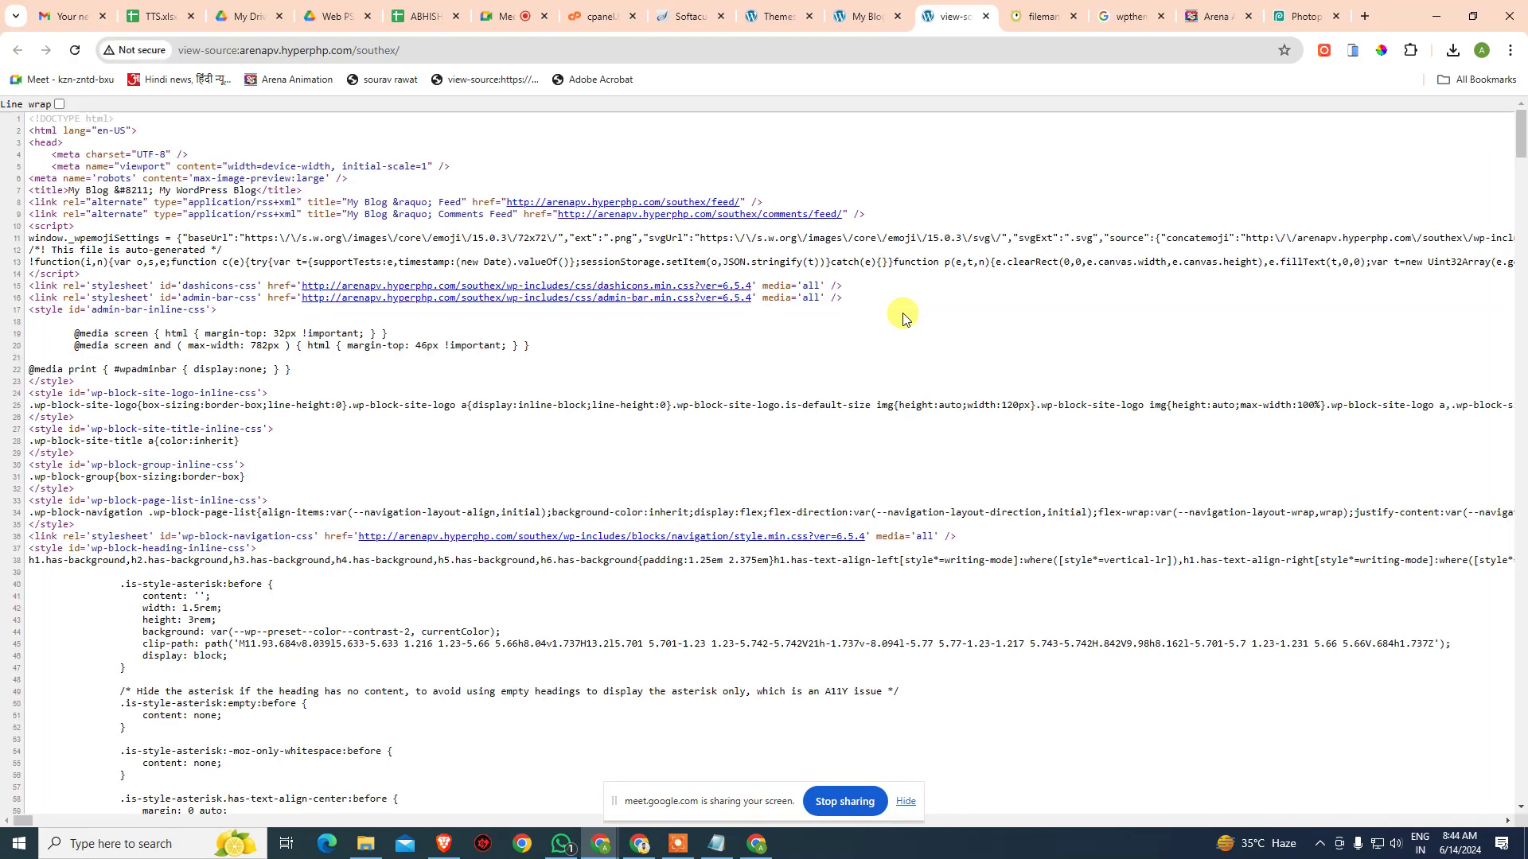
key(ctrl+f)
text(theme)
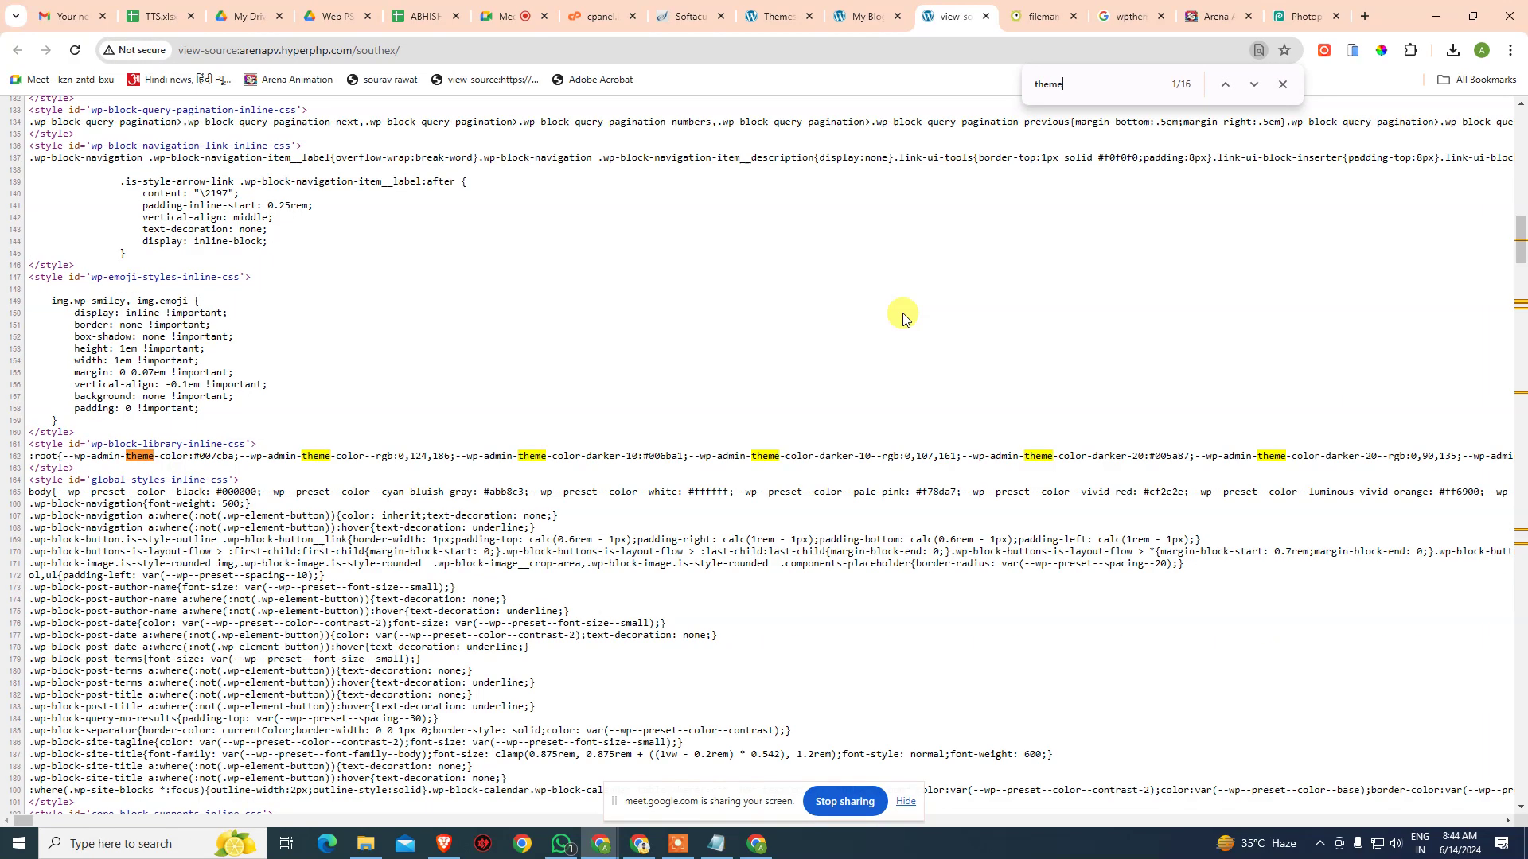
key(Return)
key(Return)
key(Return)
key(Return)
key(Return)
key(Return)
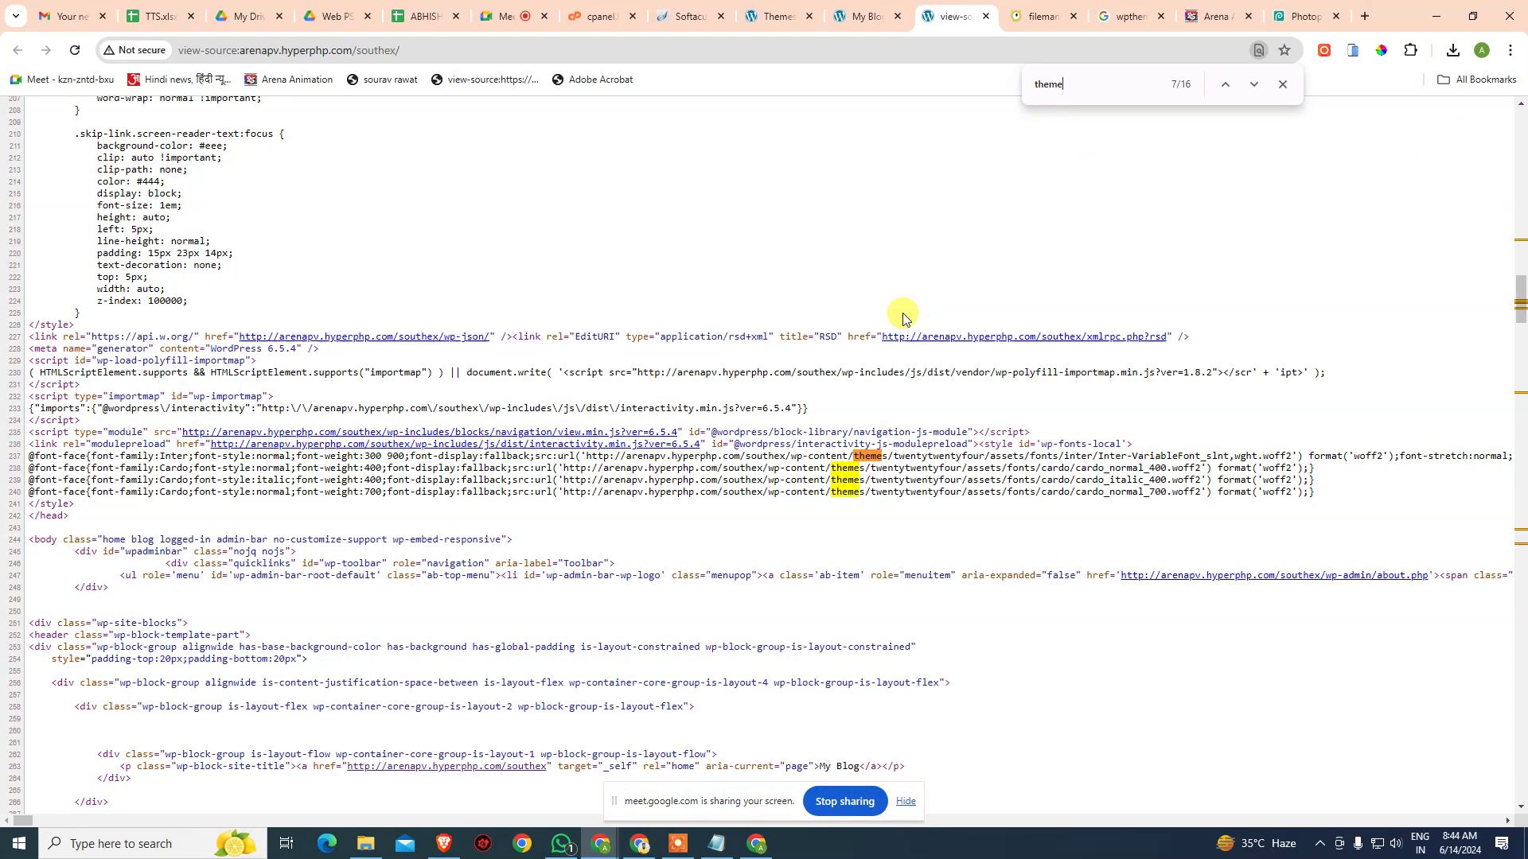
drag(872, 485, 953, 471)
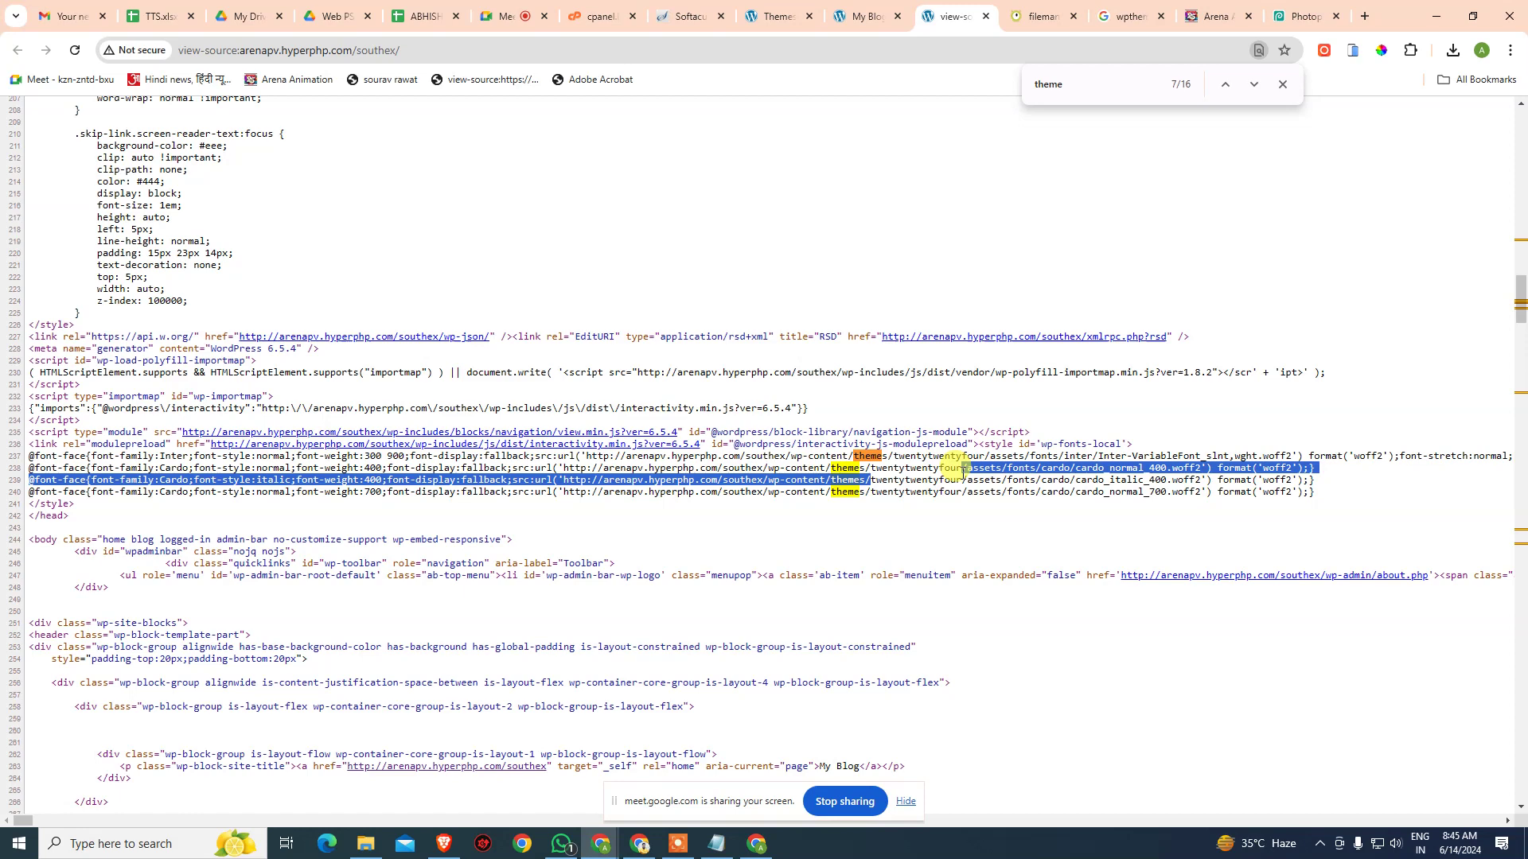
click(985, 532)
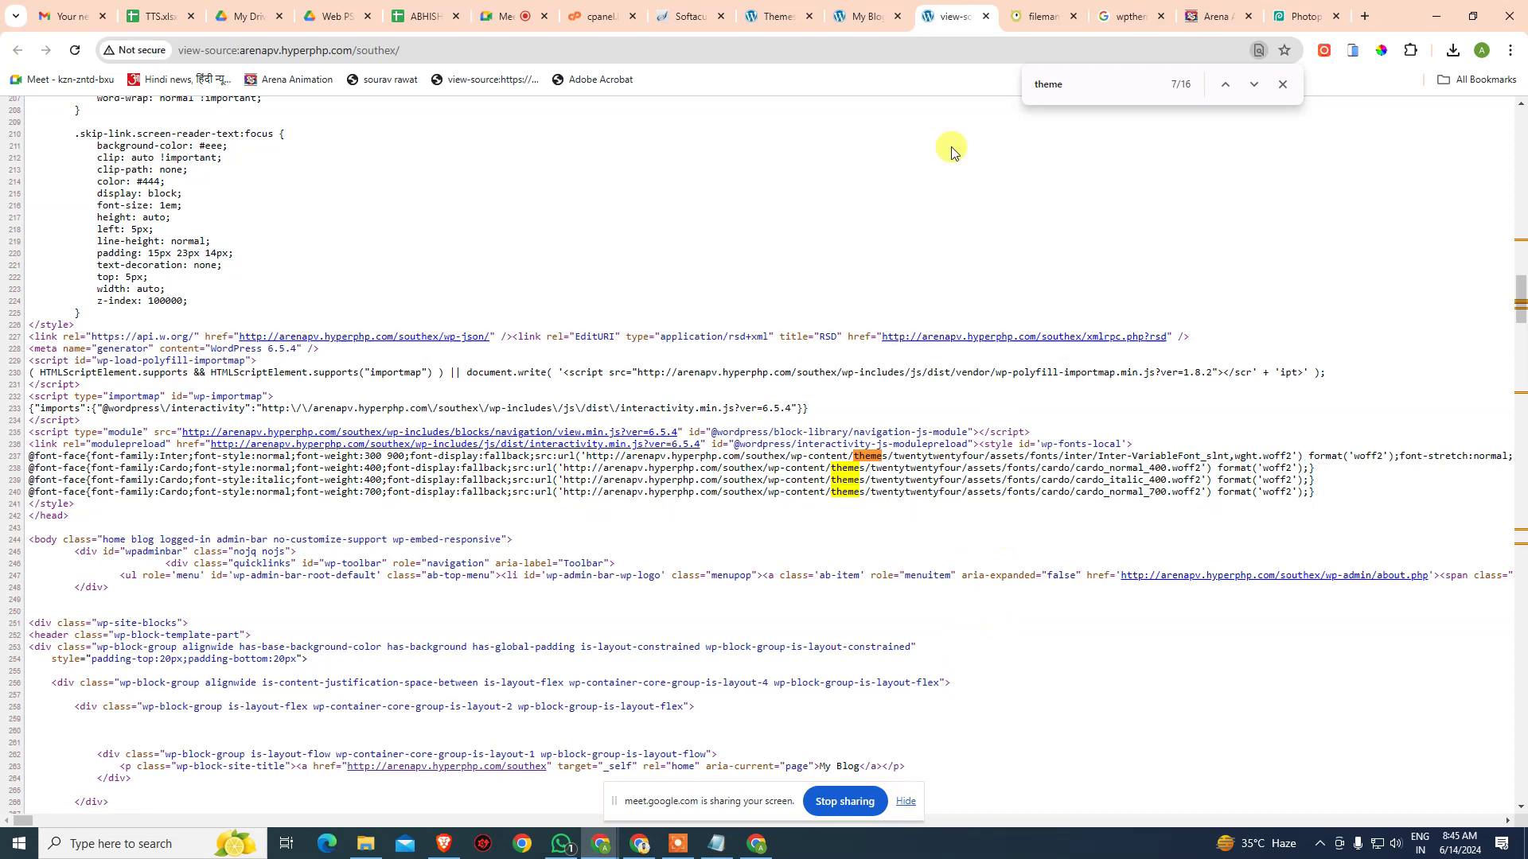
- Activate South Ex and reload the front page to show the Divi layout
click(859, 11)
click(778, 12)
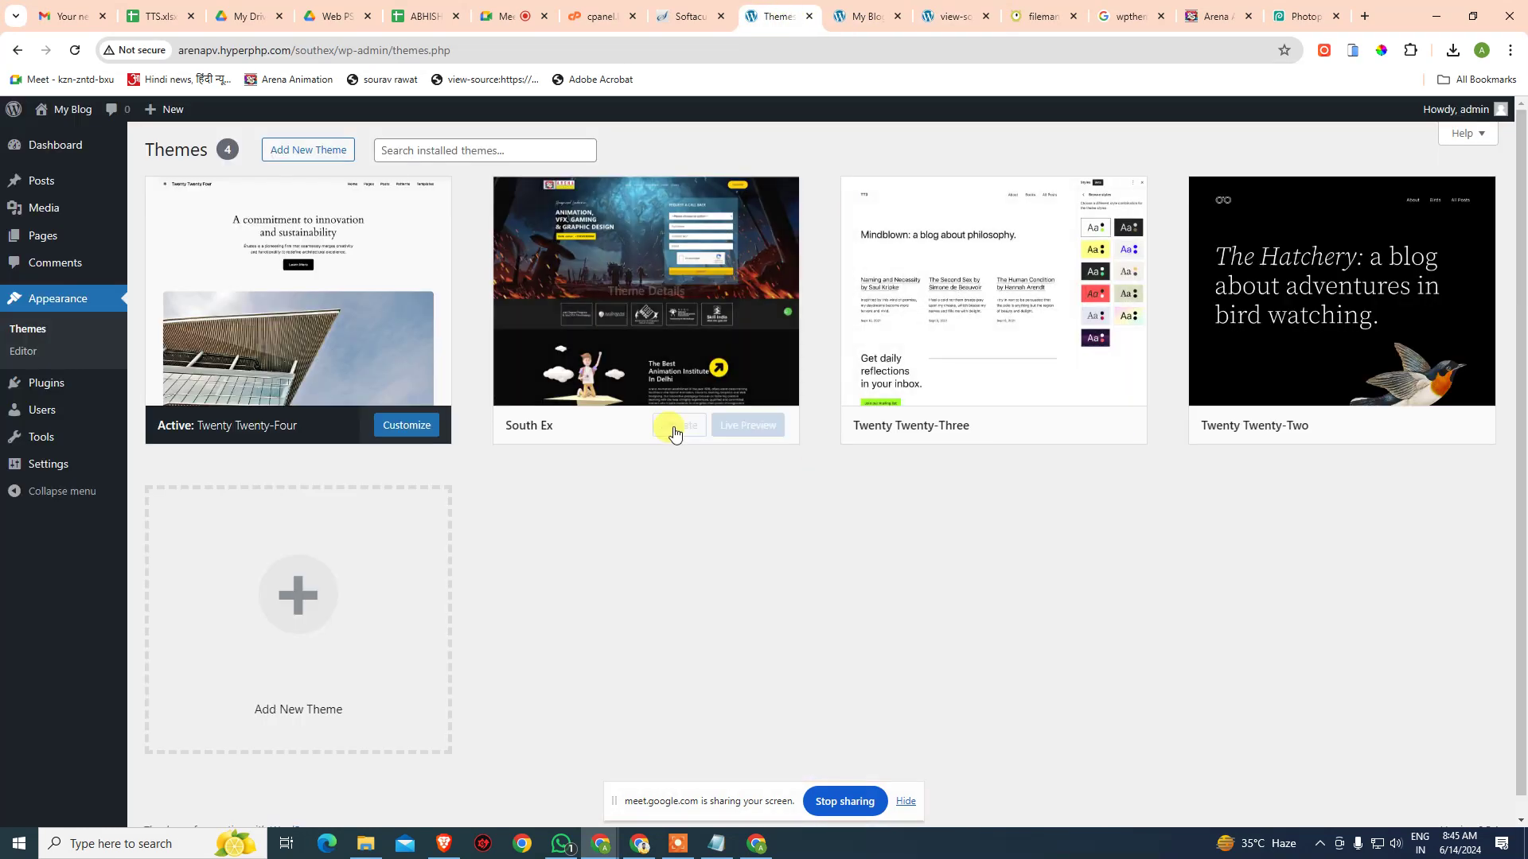
click(675, 429)
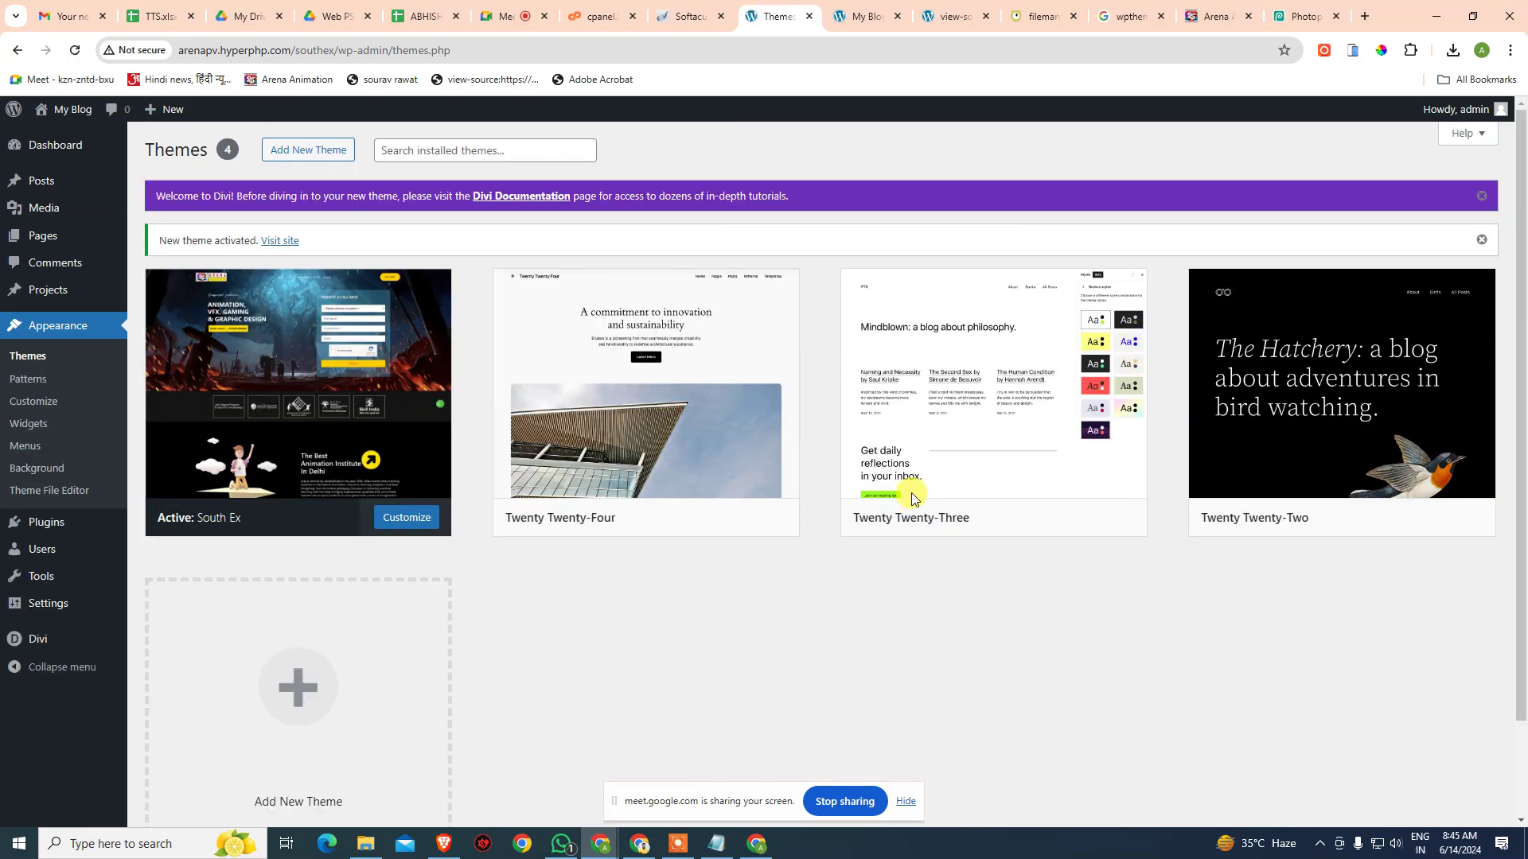
click(867, 16)
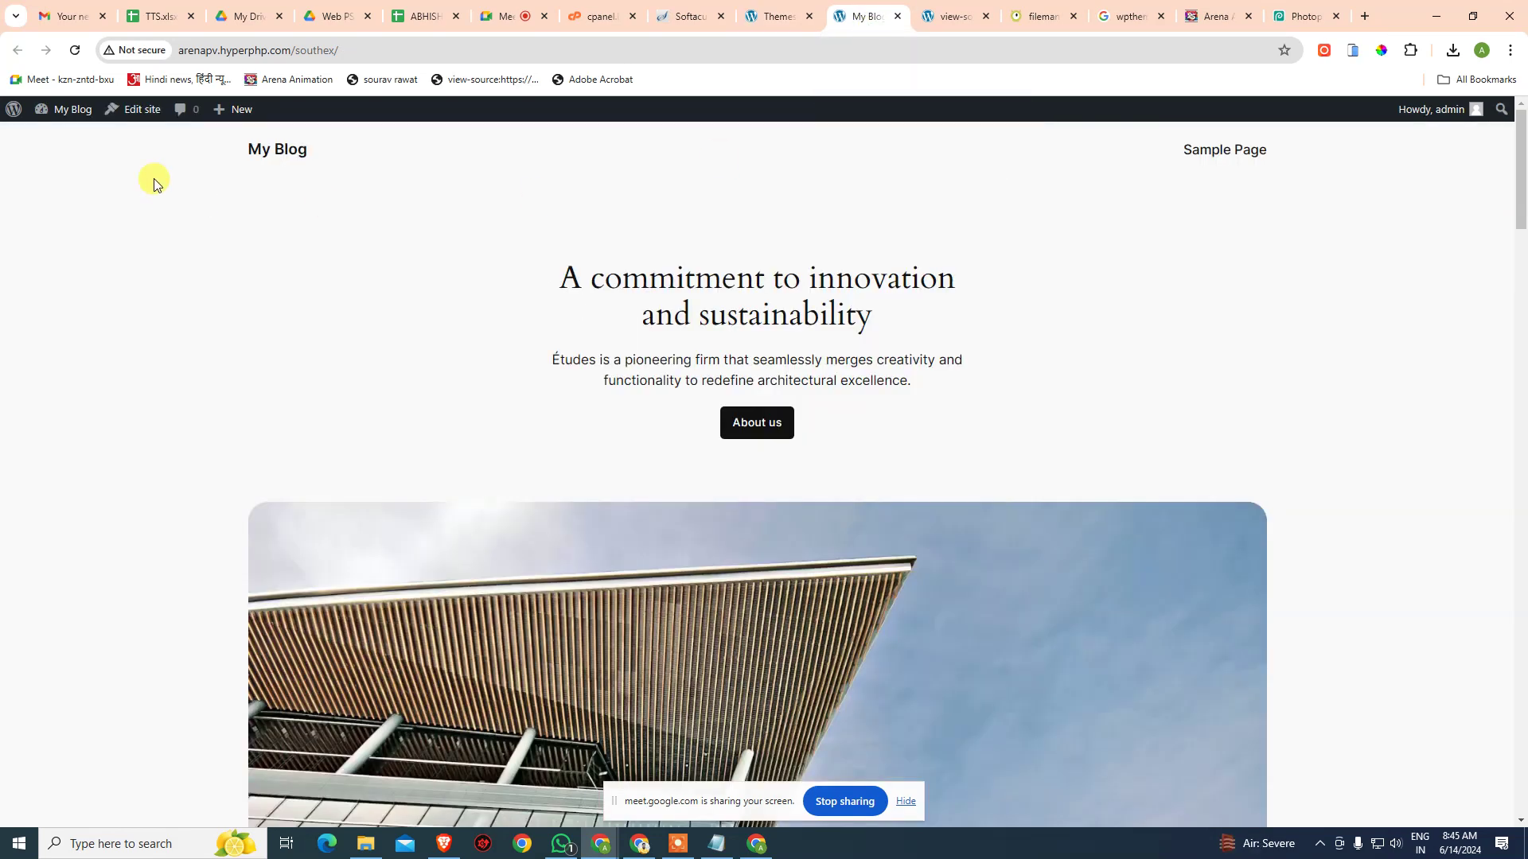
click(77, 51)
click(985, 17)
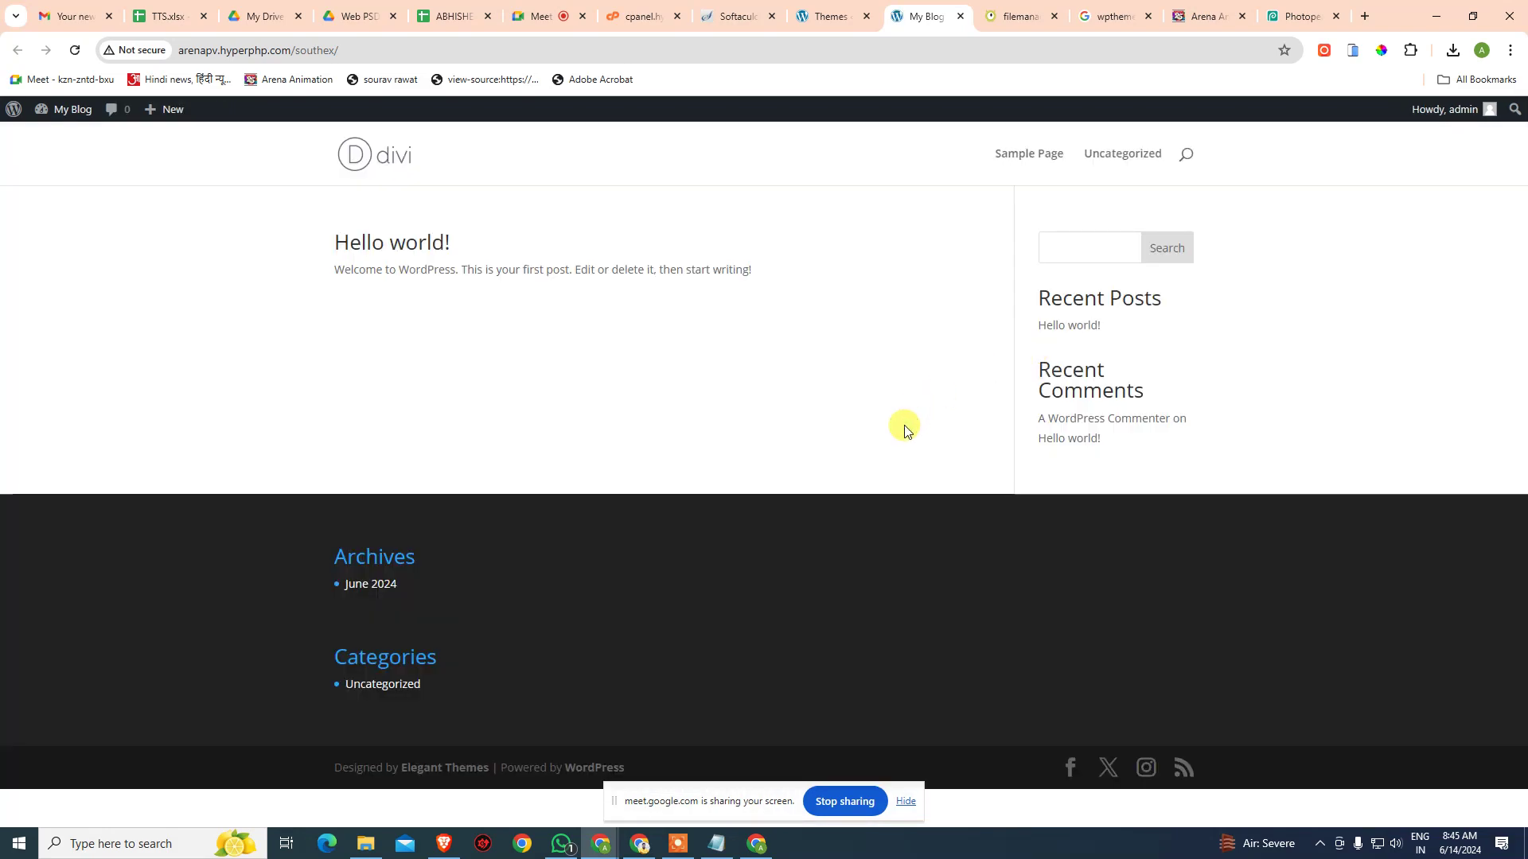
- Open the updated front page's source and scroll through it
key(ctrl+u)
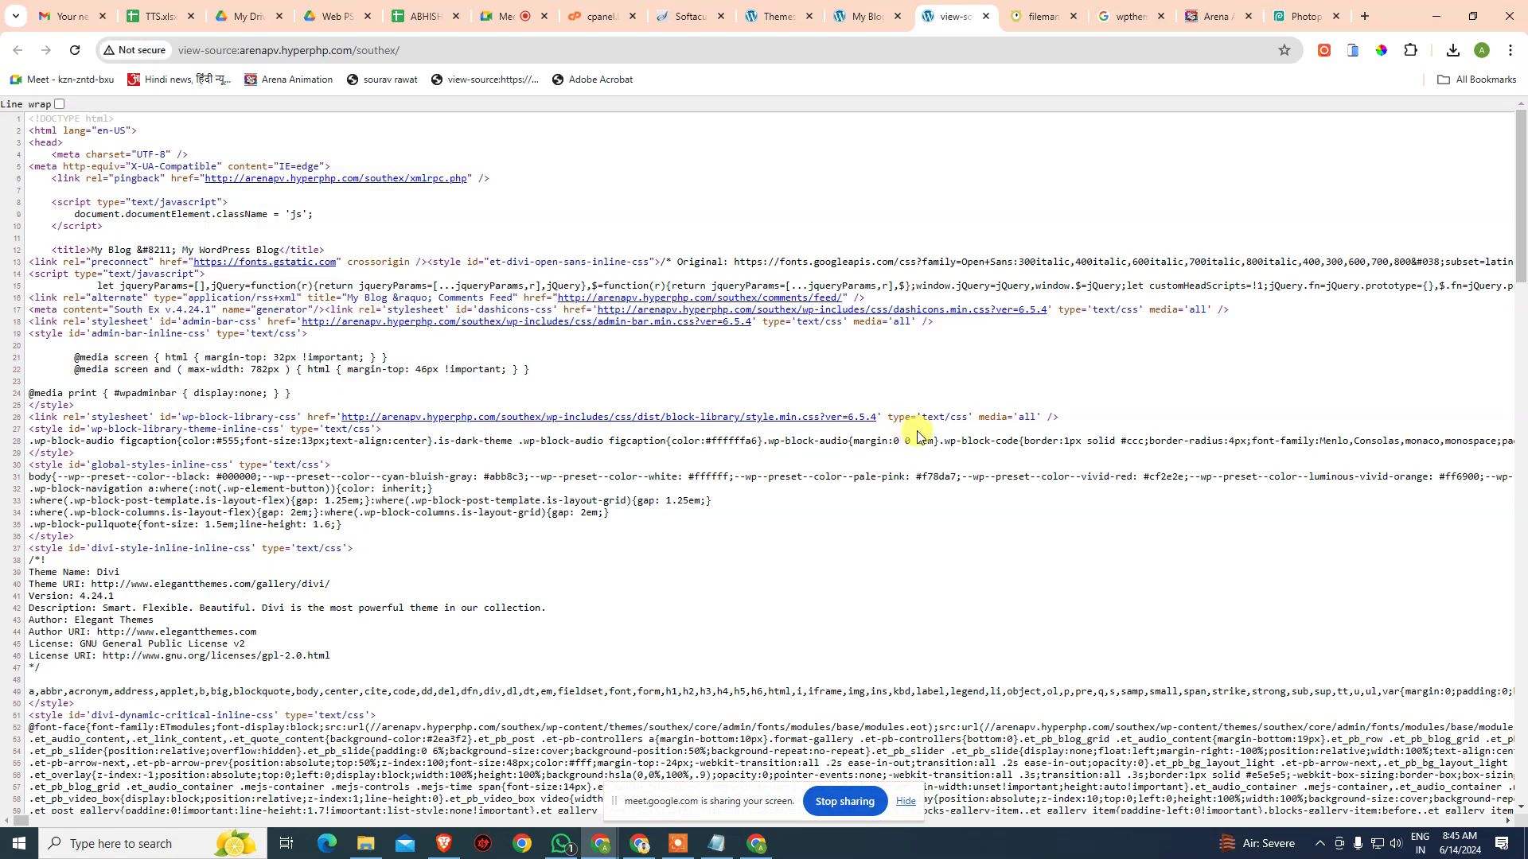
scroll(919, 436, down, 12)
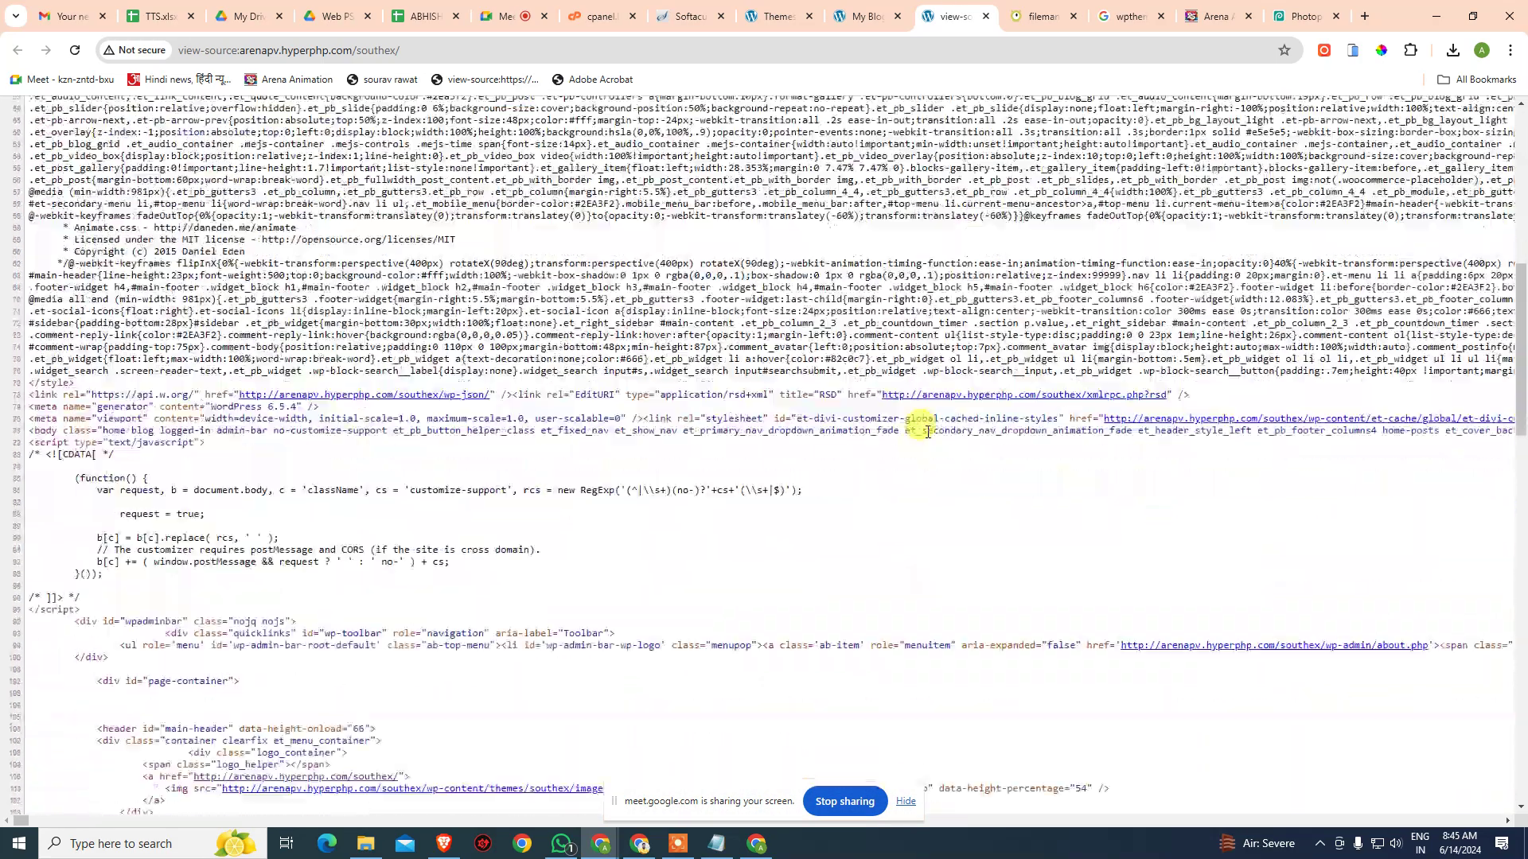
scroll(928, 436, down, 15)
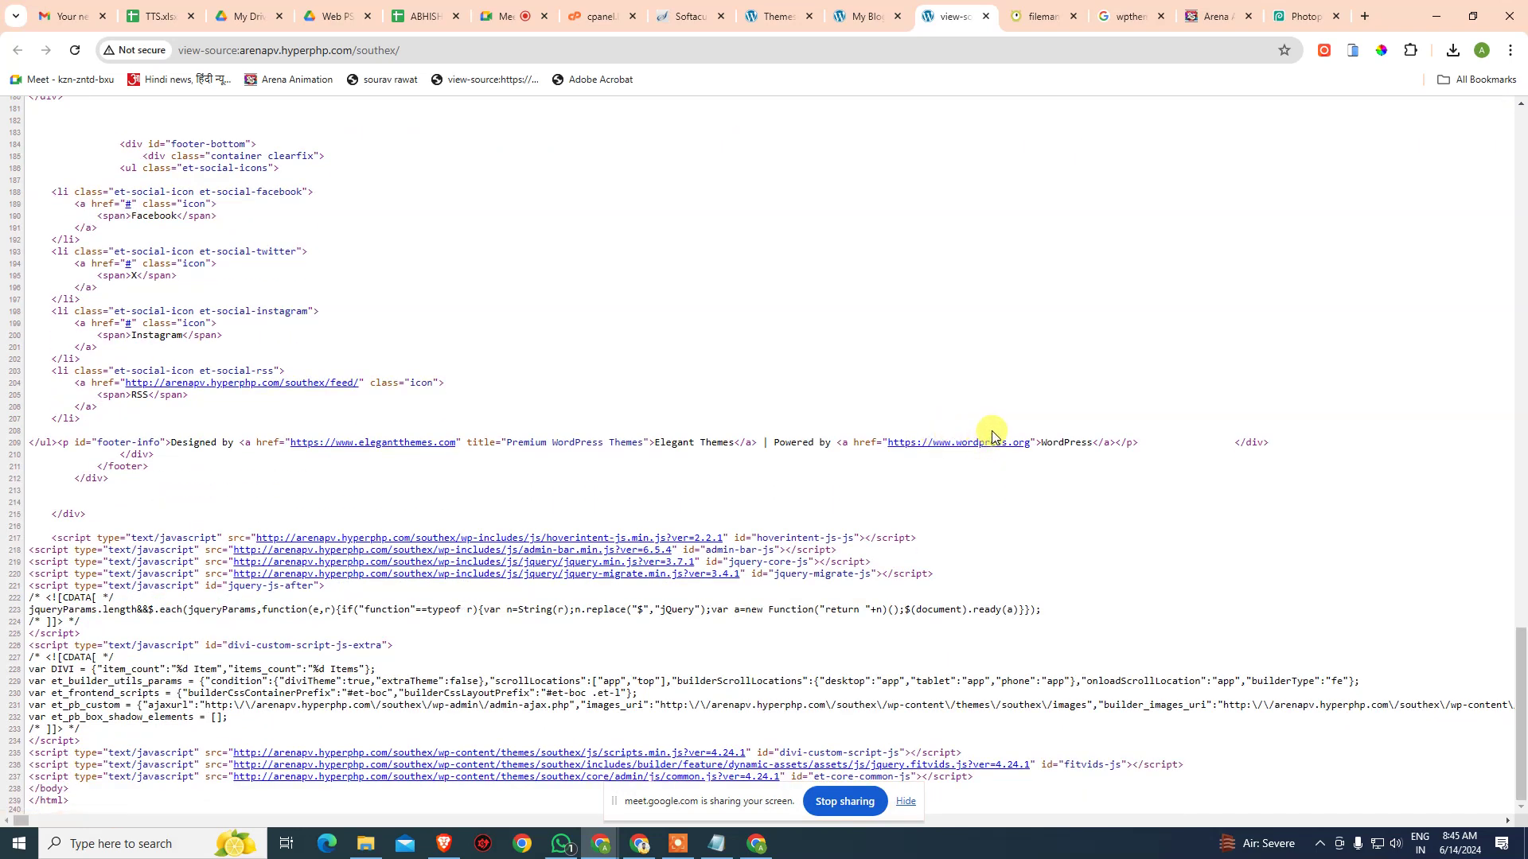
scroll(972, 366, up, 9)
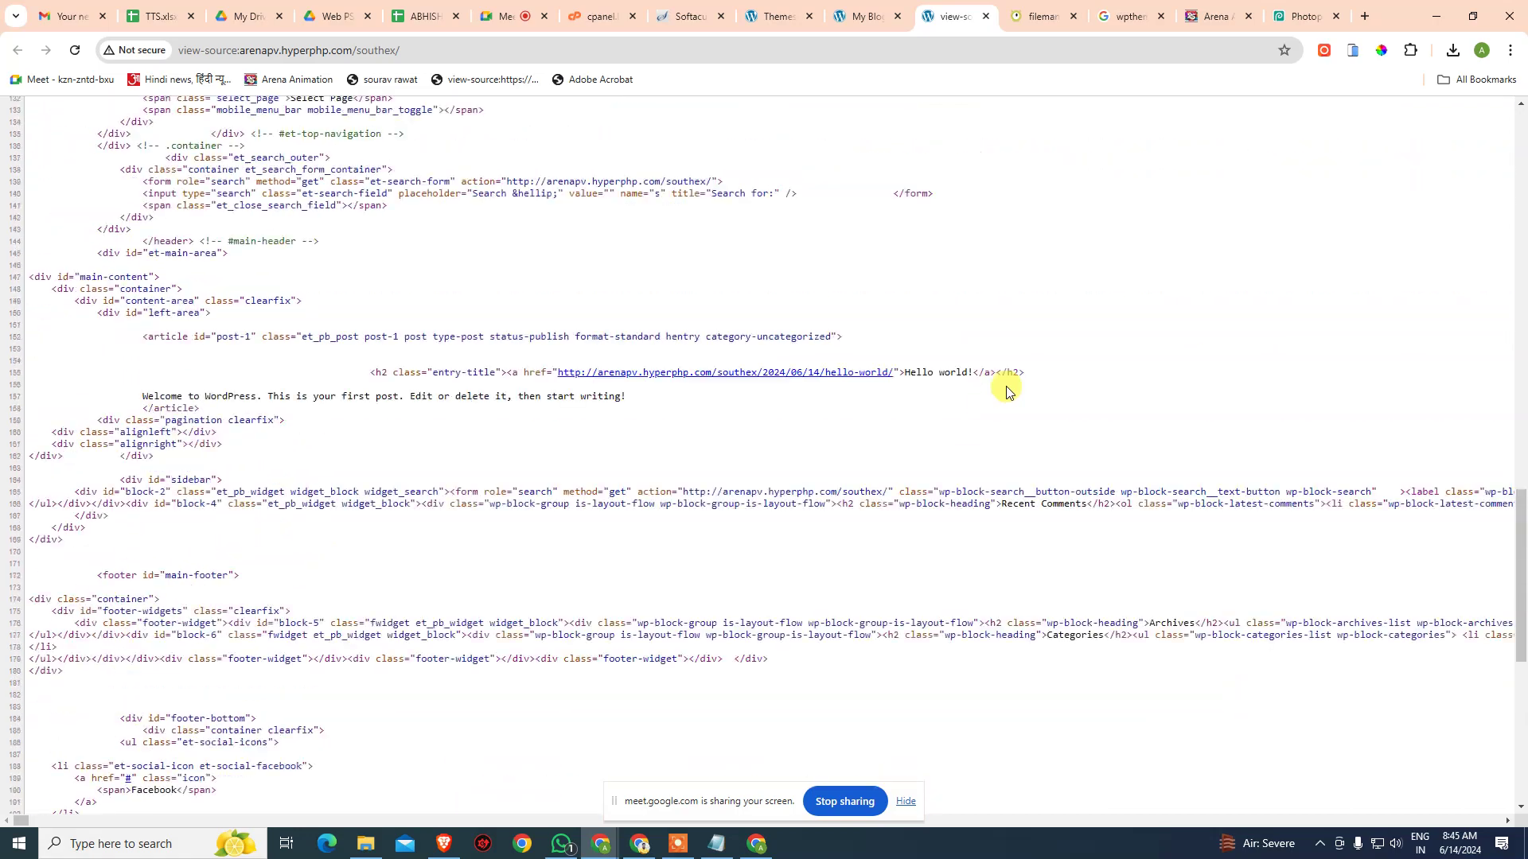
- Search the source for 'theme', reaching the Theme Name line and themes/southex script paths
key(ctrl+f)
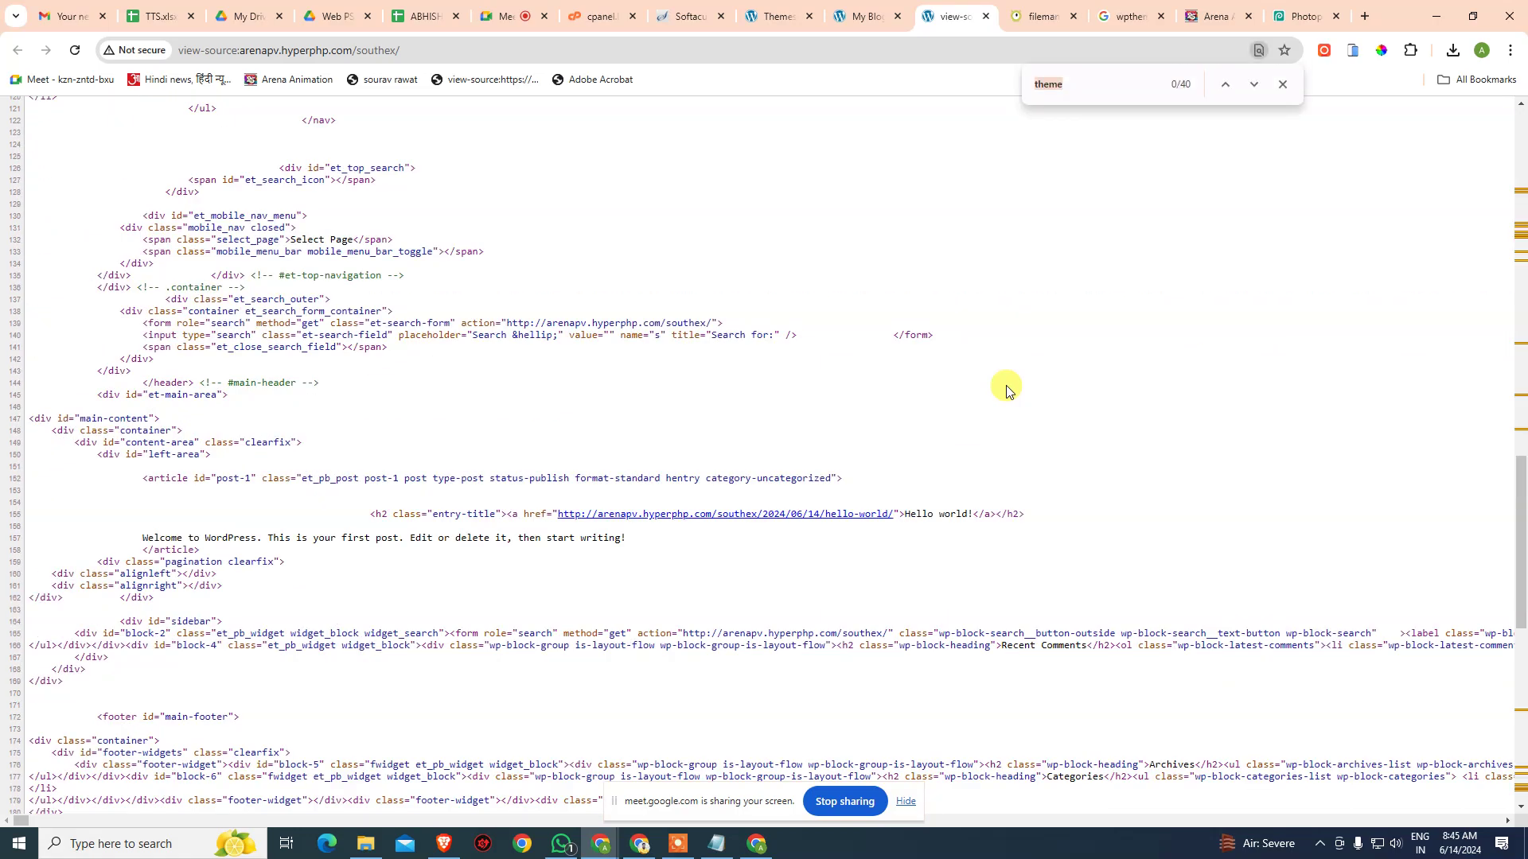
key(Return)
key(Return)
key(Return)
key(Return)
key(Return)
key(Return)
key(Return)
key(Return)
key(Return)
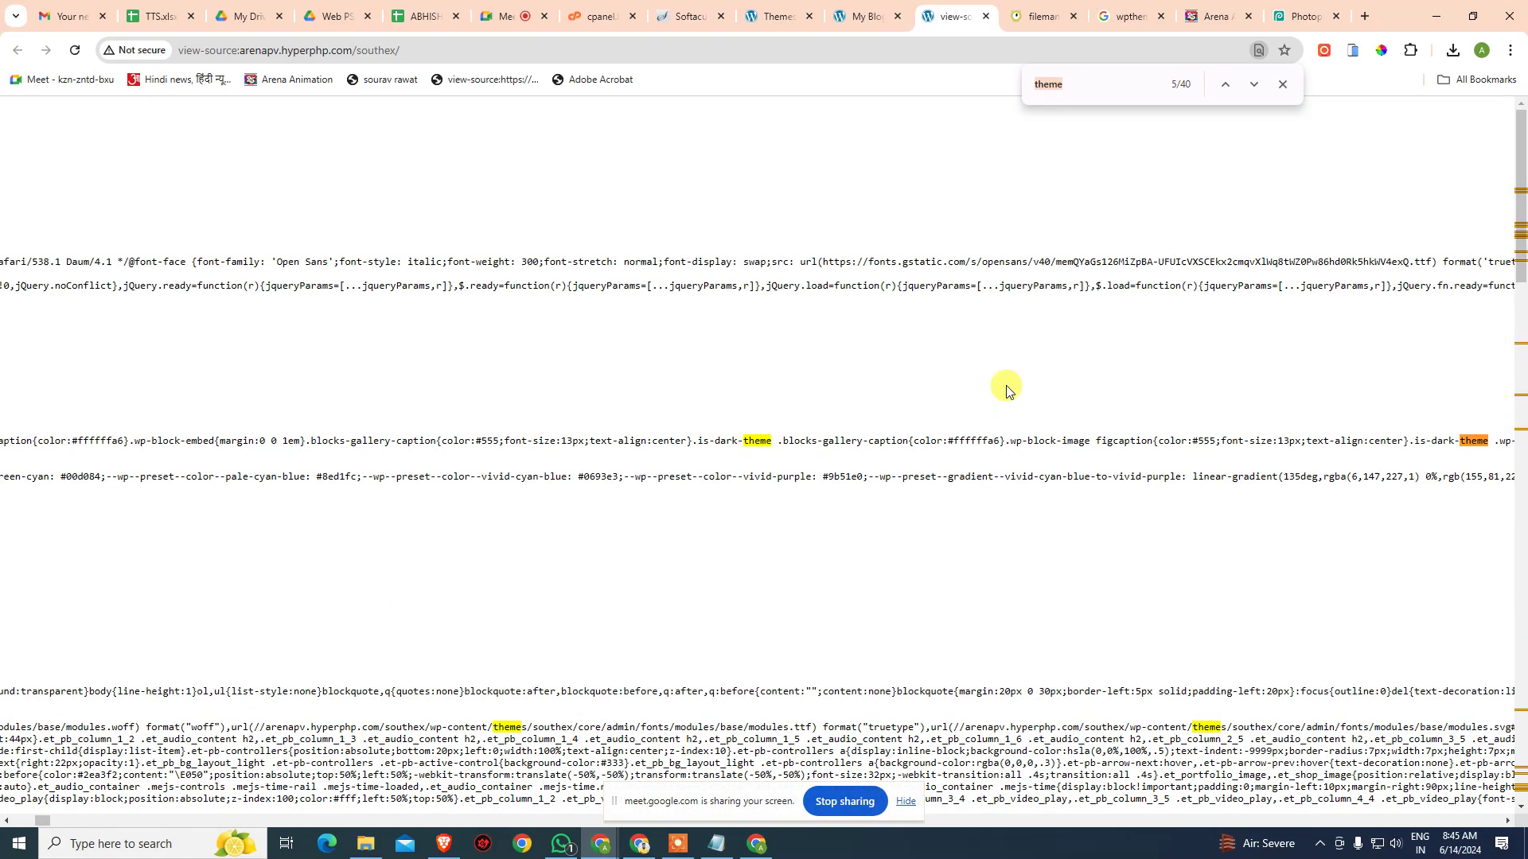
key(Return)
key(Return)
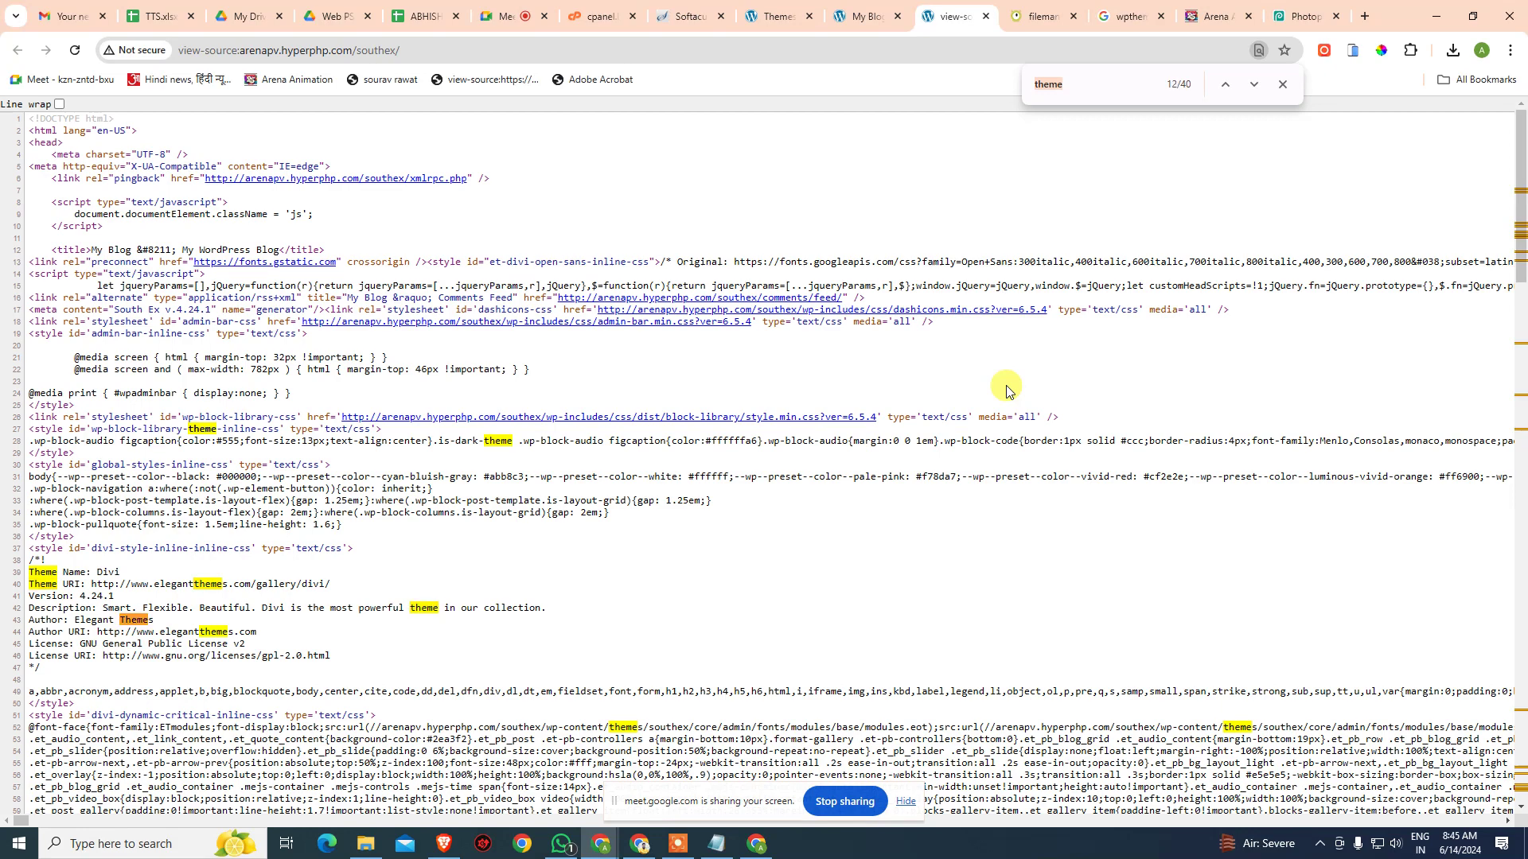
key(Return)
key(Return)
key(Return)
key(Return)
key(Return)
key(Return)
key(Return)
key(Return)
key(Return)
key(Return)
key(Return)
key(Return)
key(Return)
key(Return)
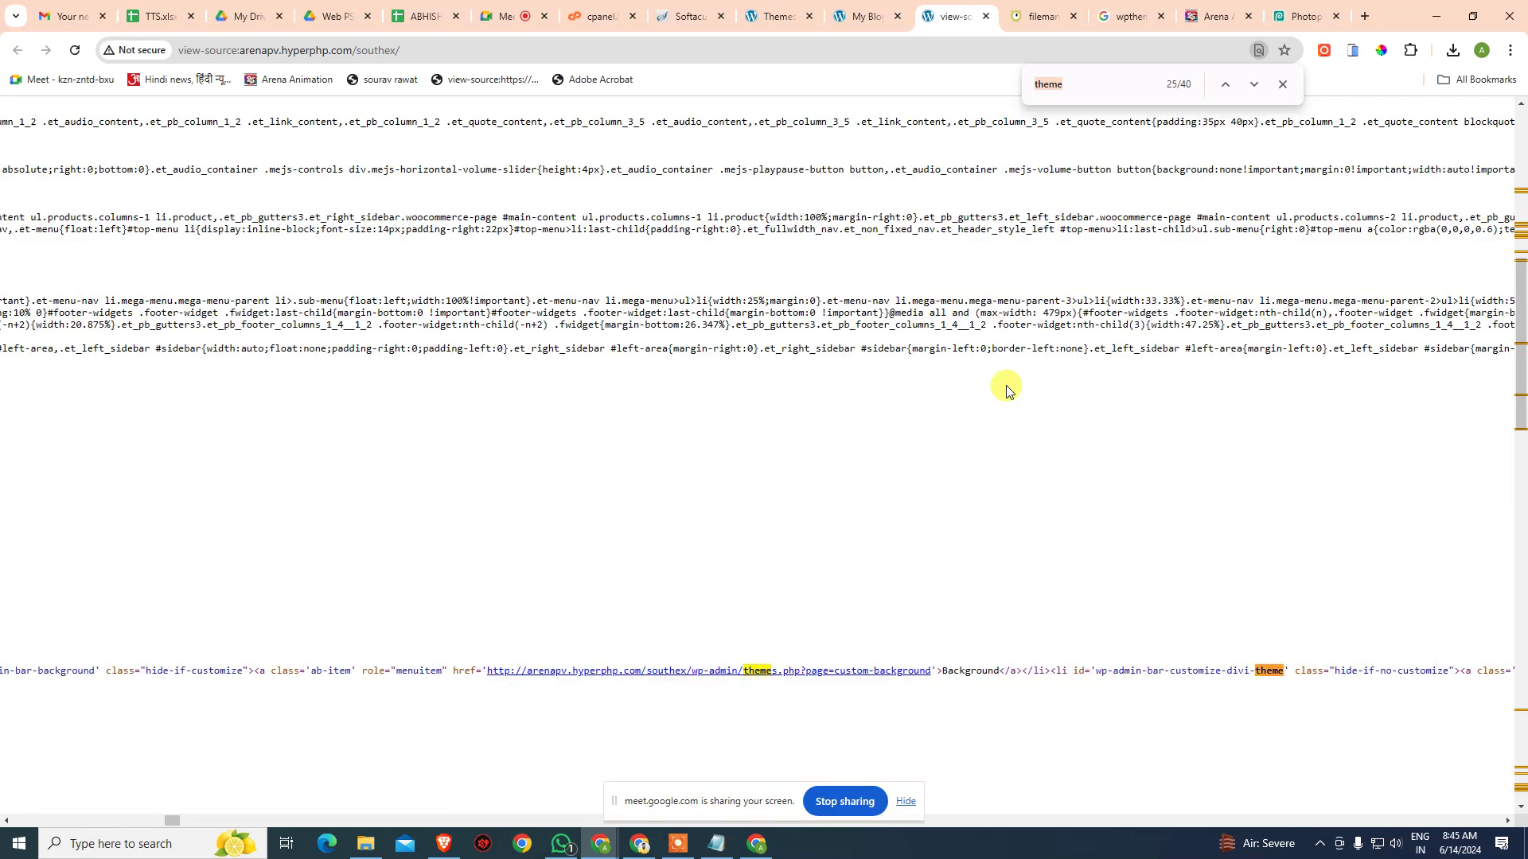
key(Return)
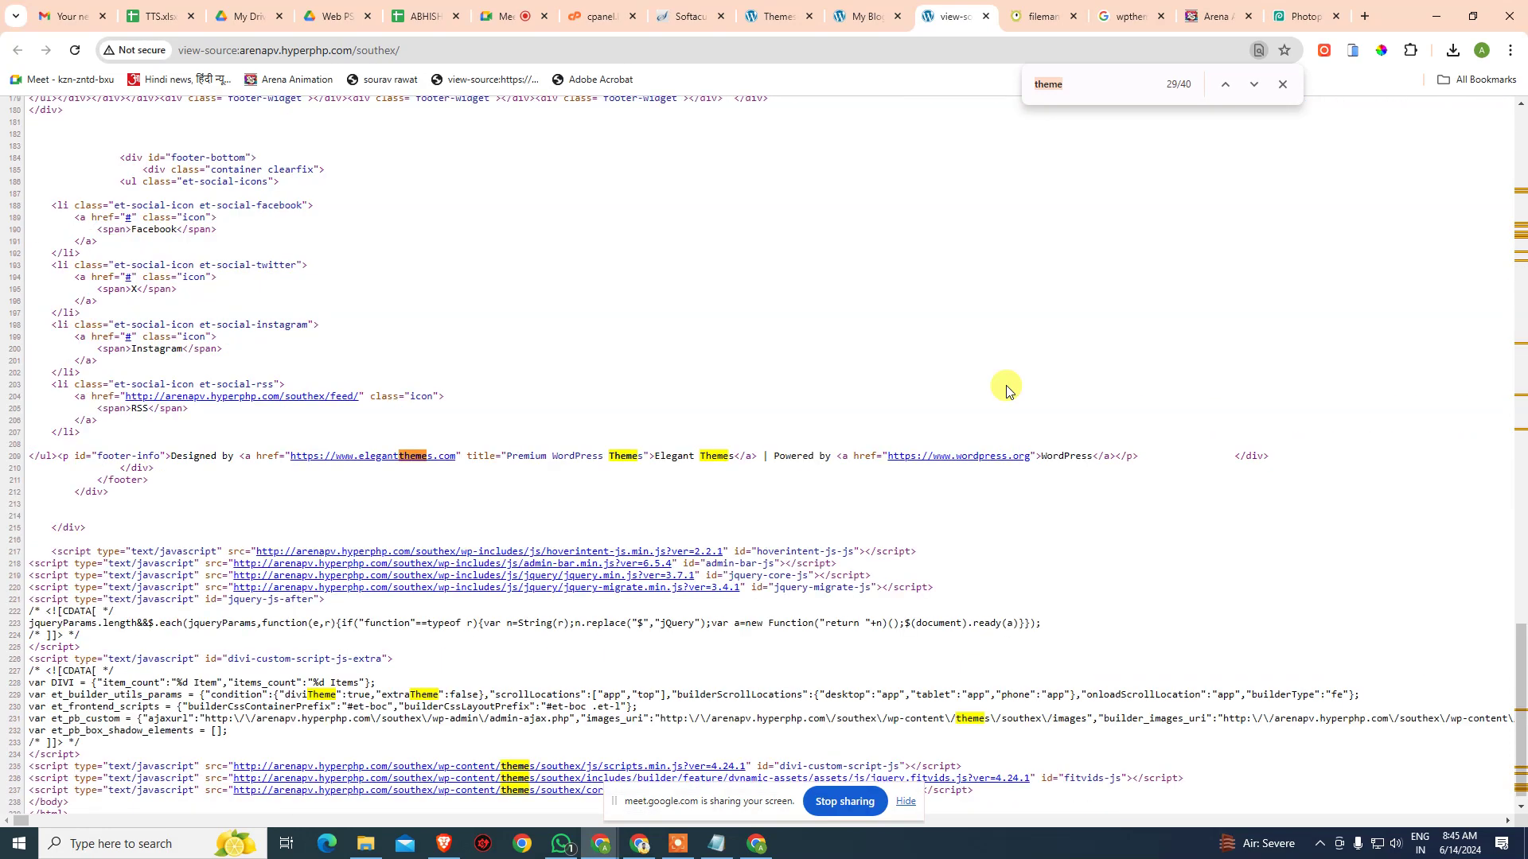
key(Return)
key(Return)
key(Return)
key(Return)
key(Return)
scroll(796, 517, down, 1)
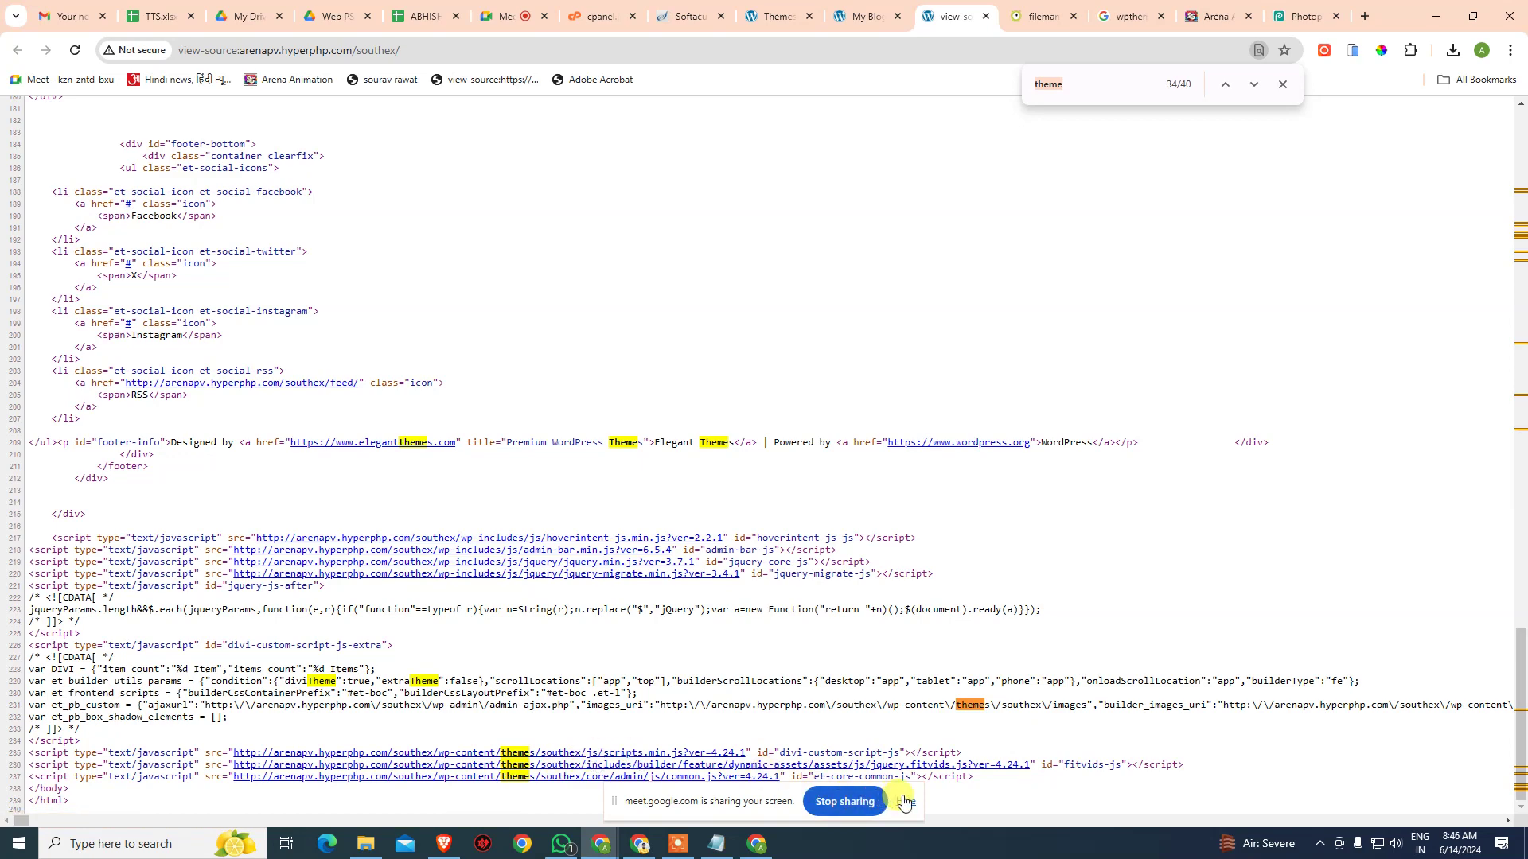
click(843, 801)
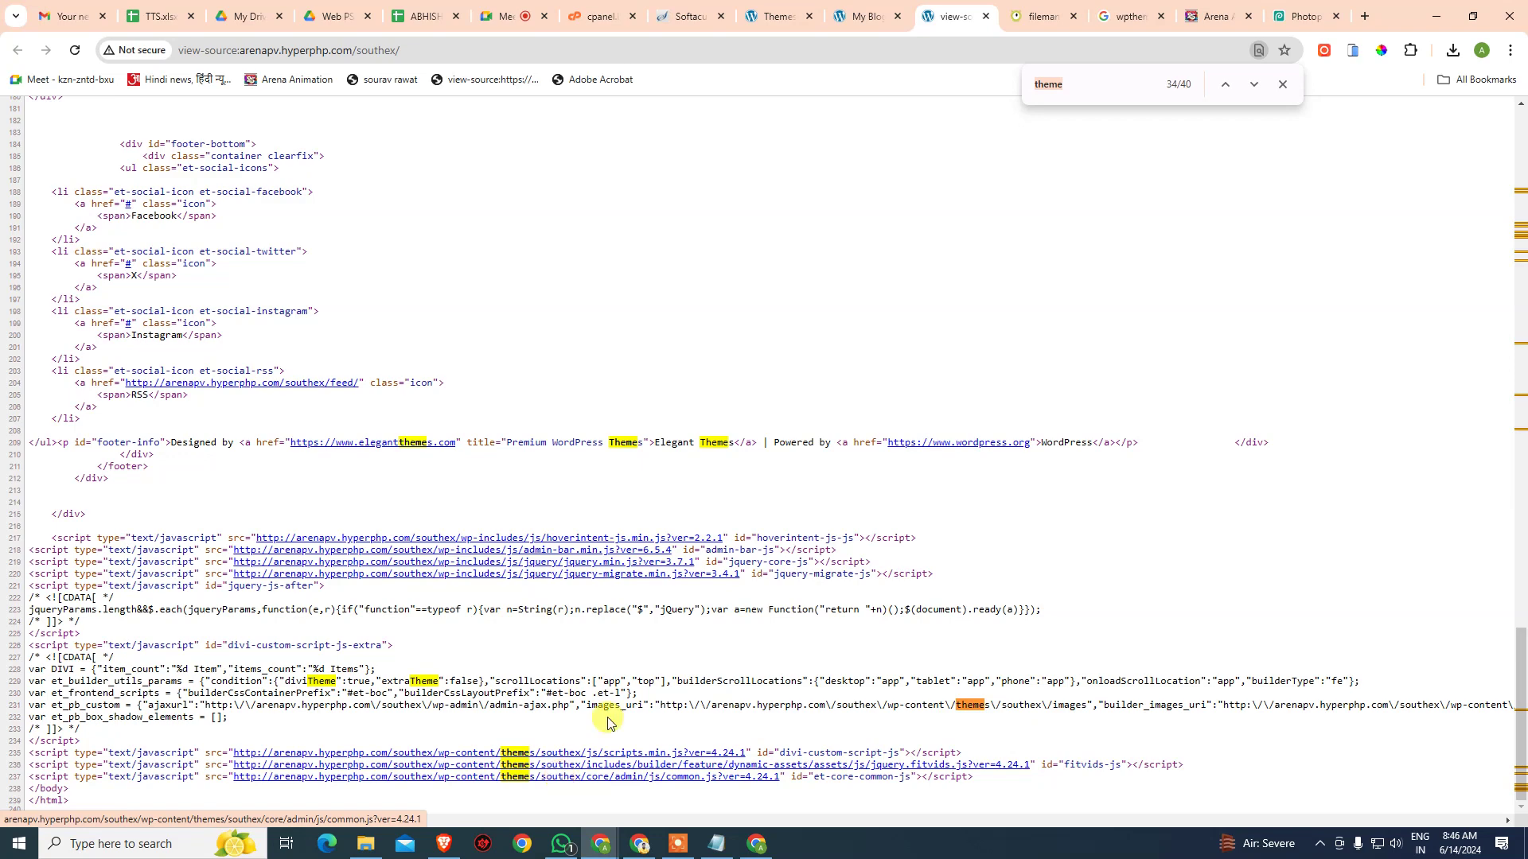
click(1282, 84)
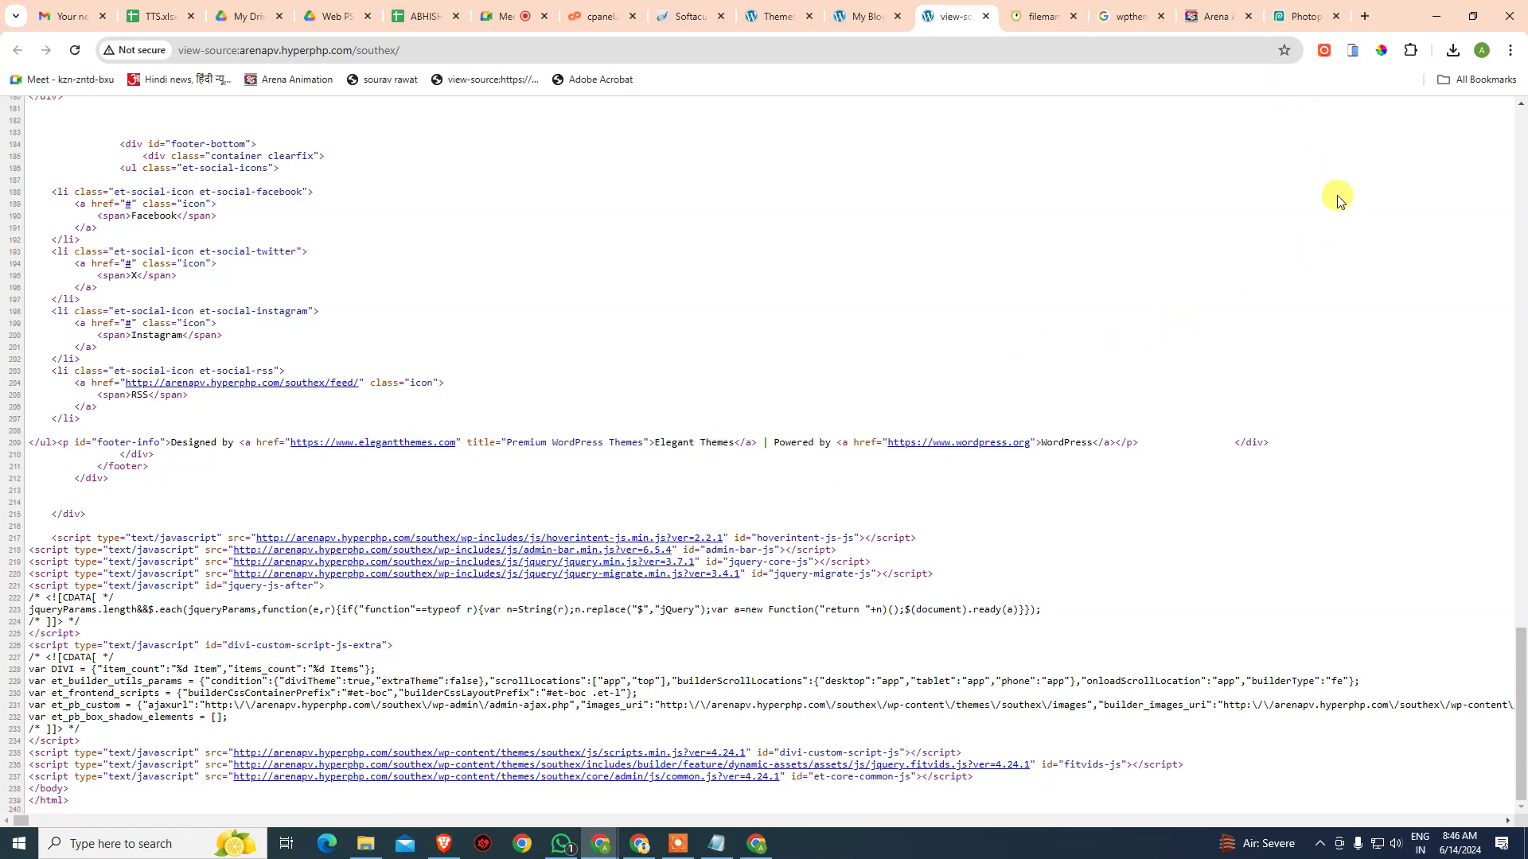
triple_click(1337, 200)
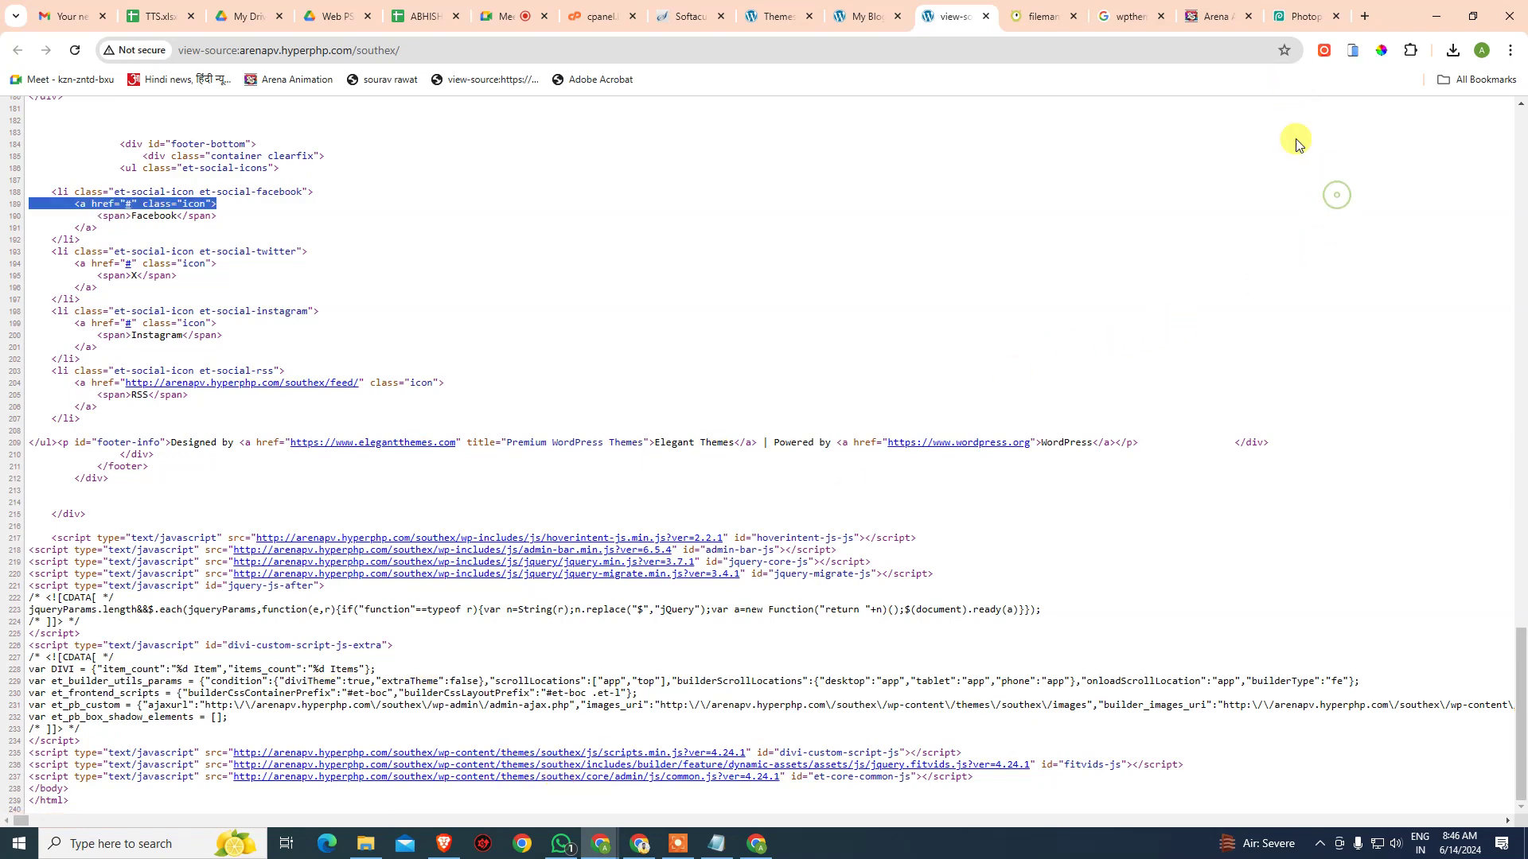
click(1128, 17)
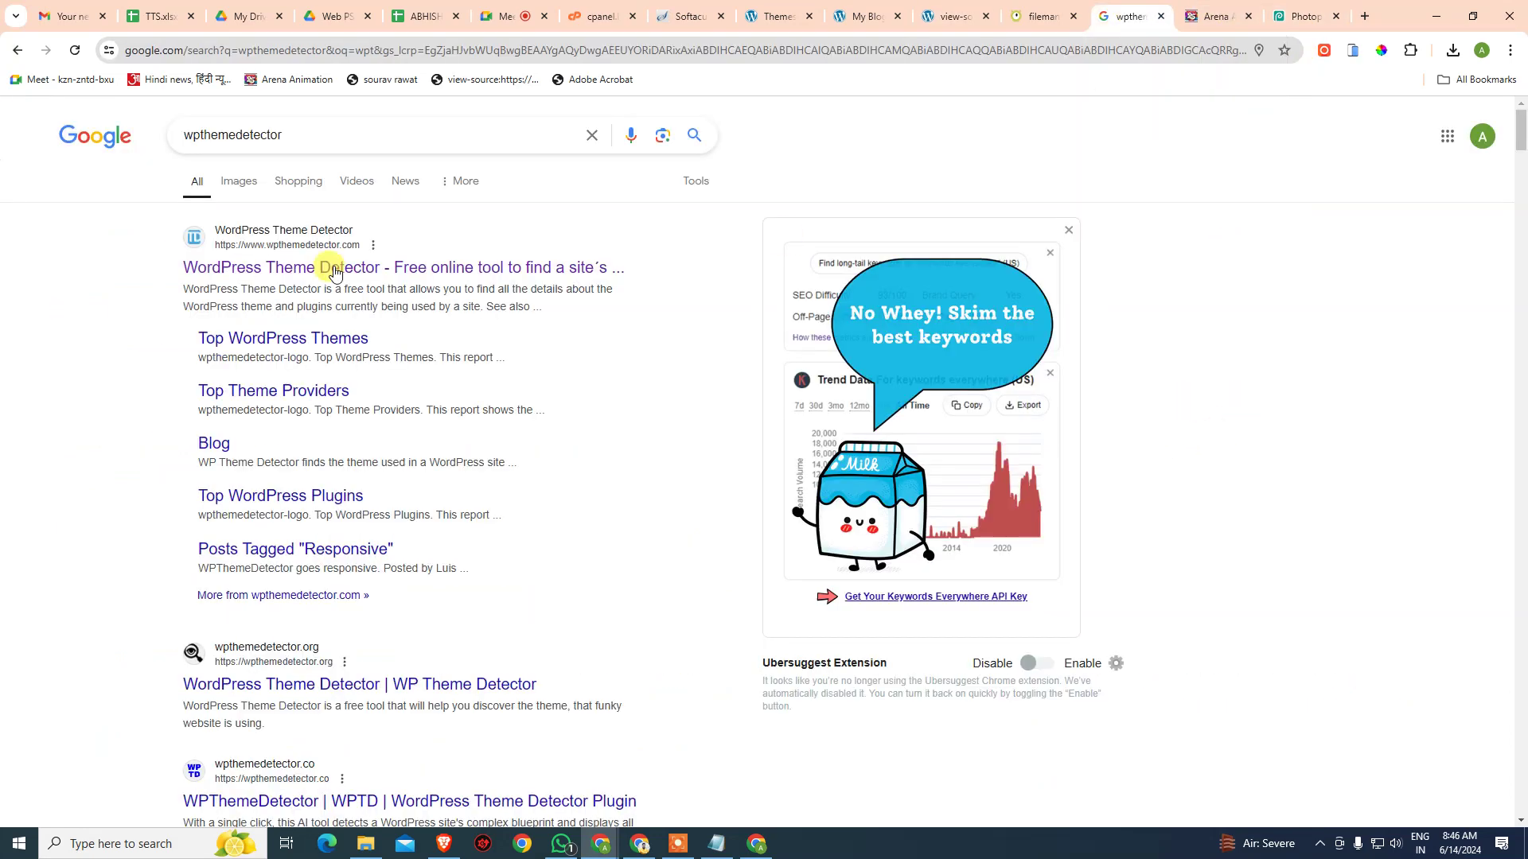
click(382, 267)
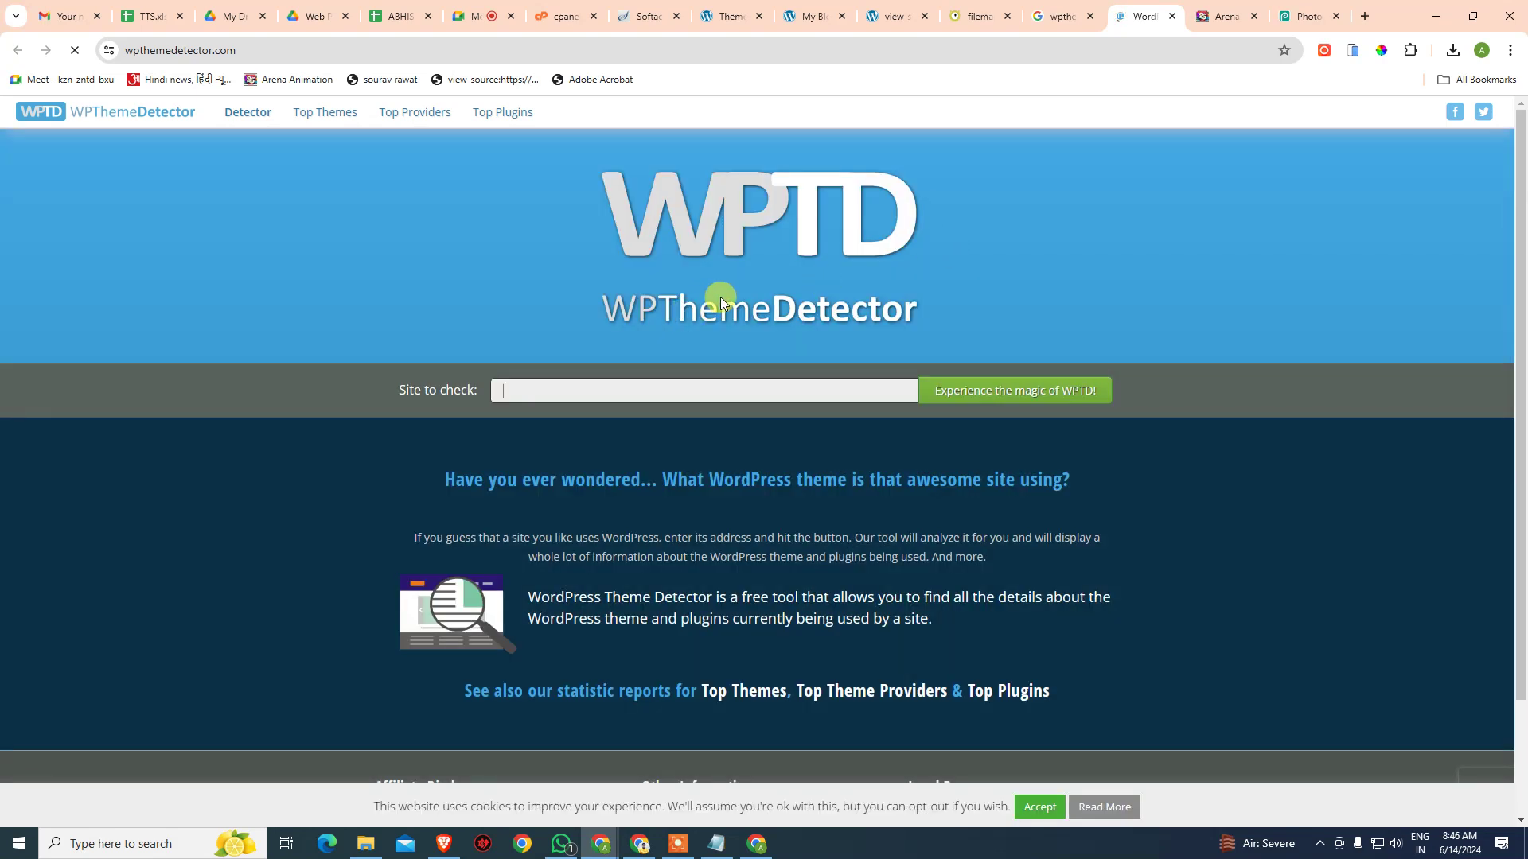
click(689, 395)
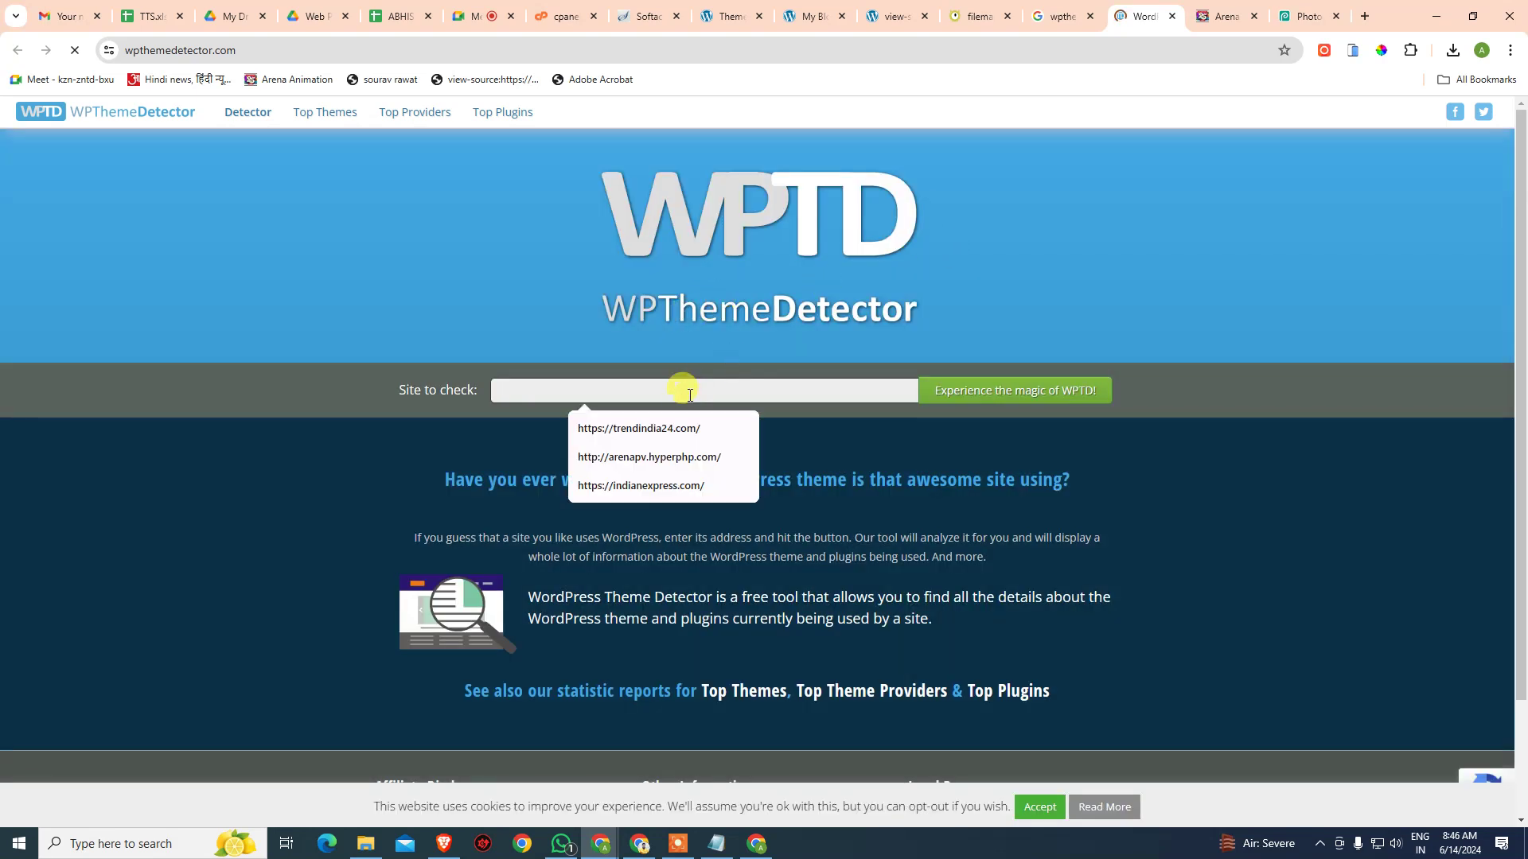
click(689, 459)
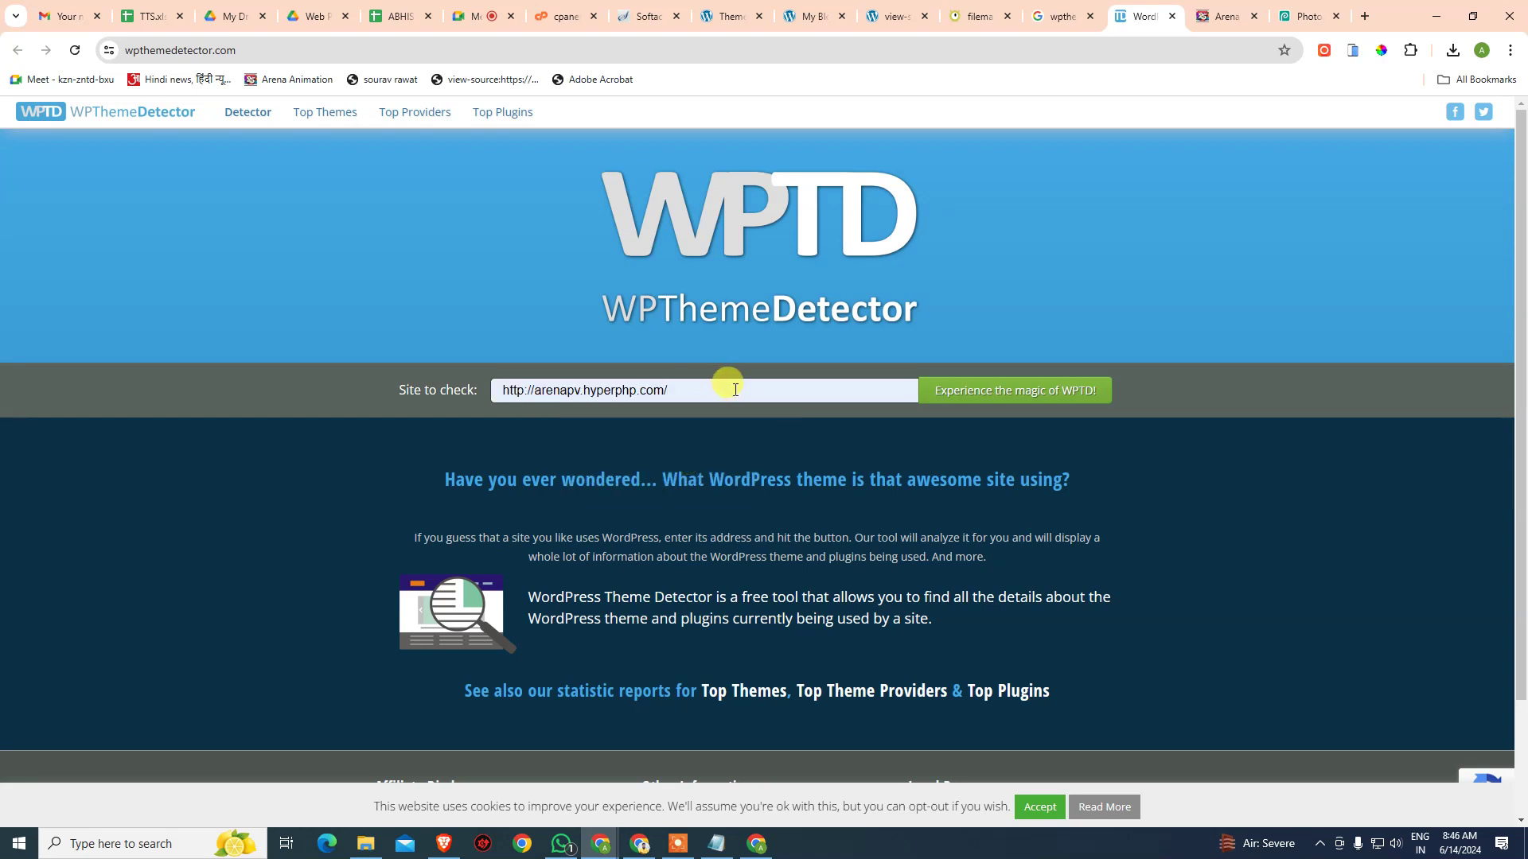
text(southex)
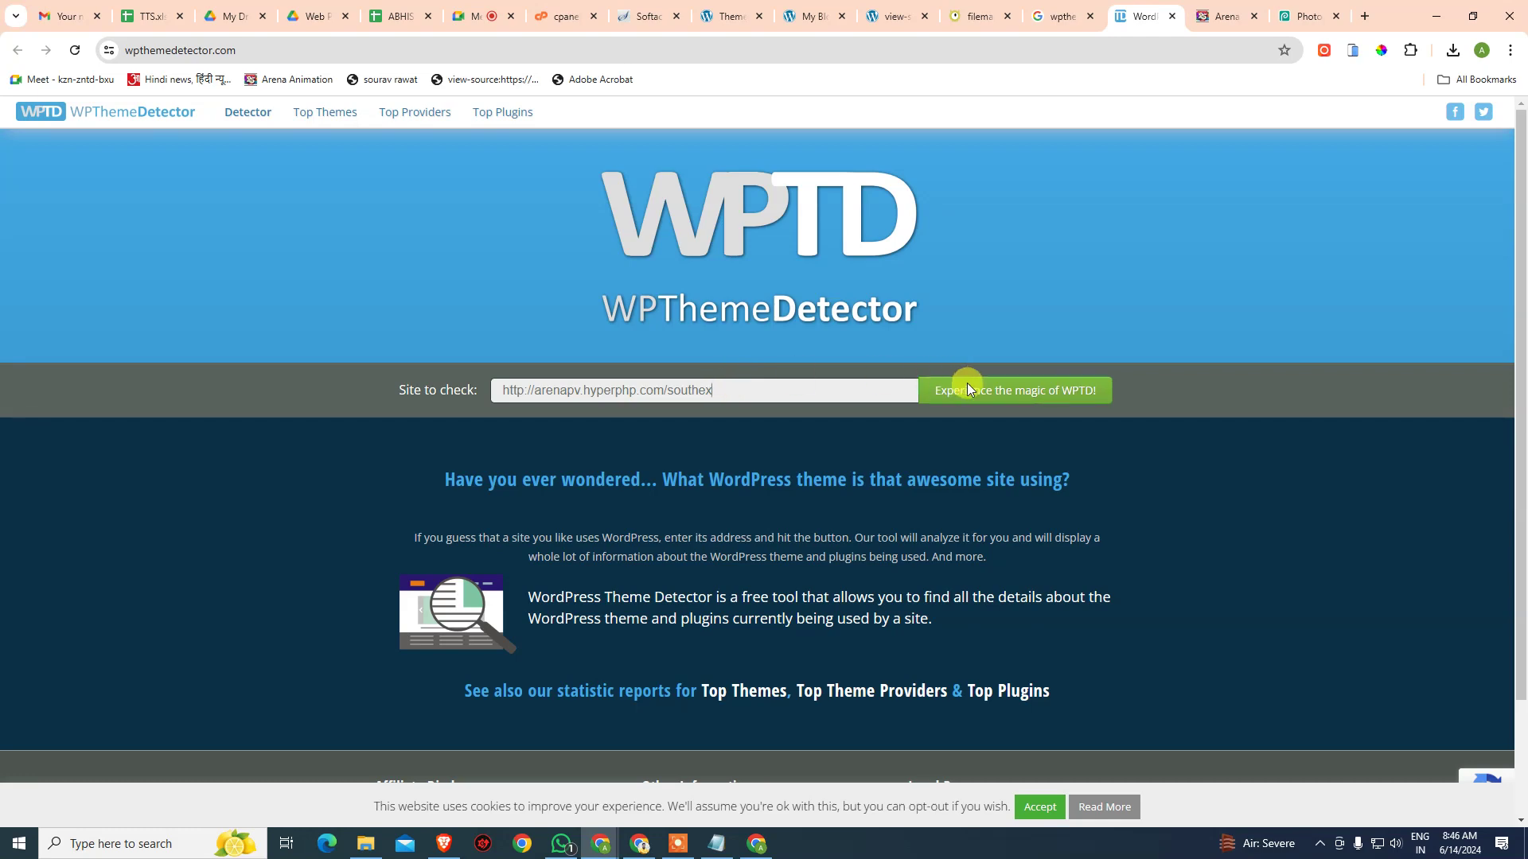
click(990, 391)
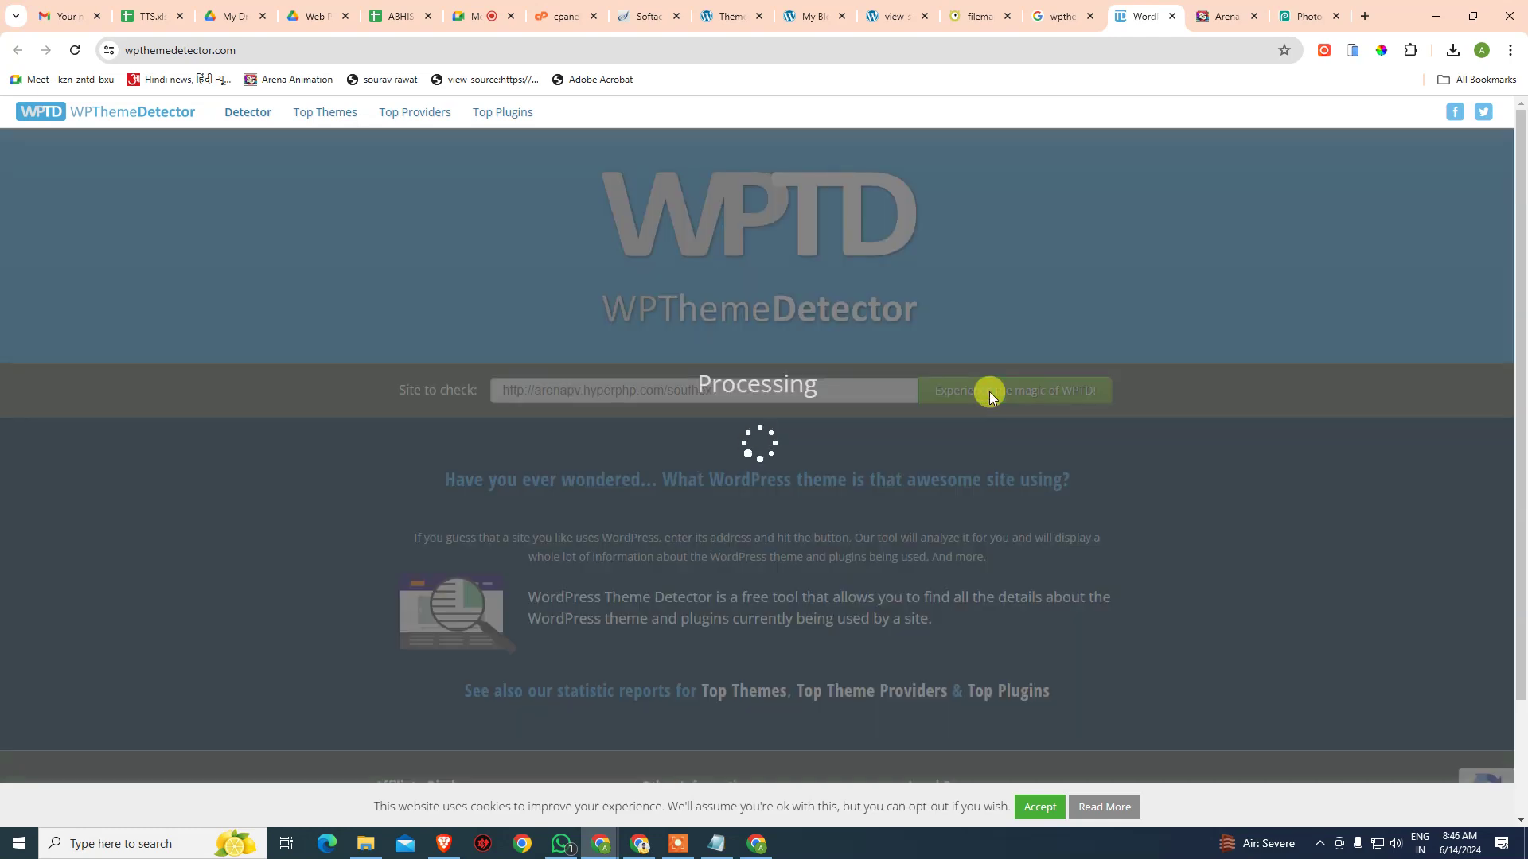
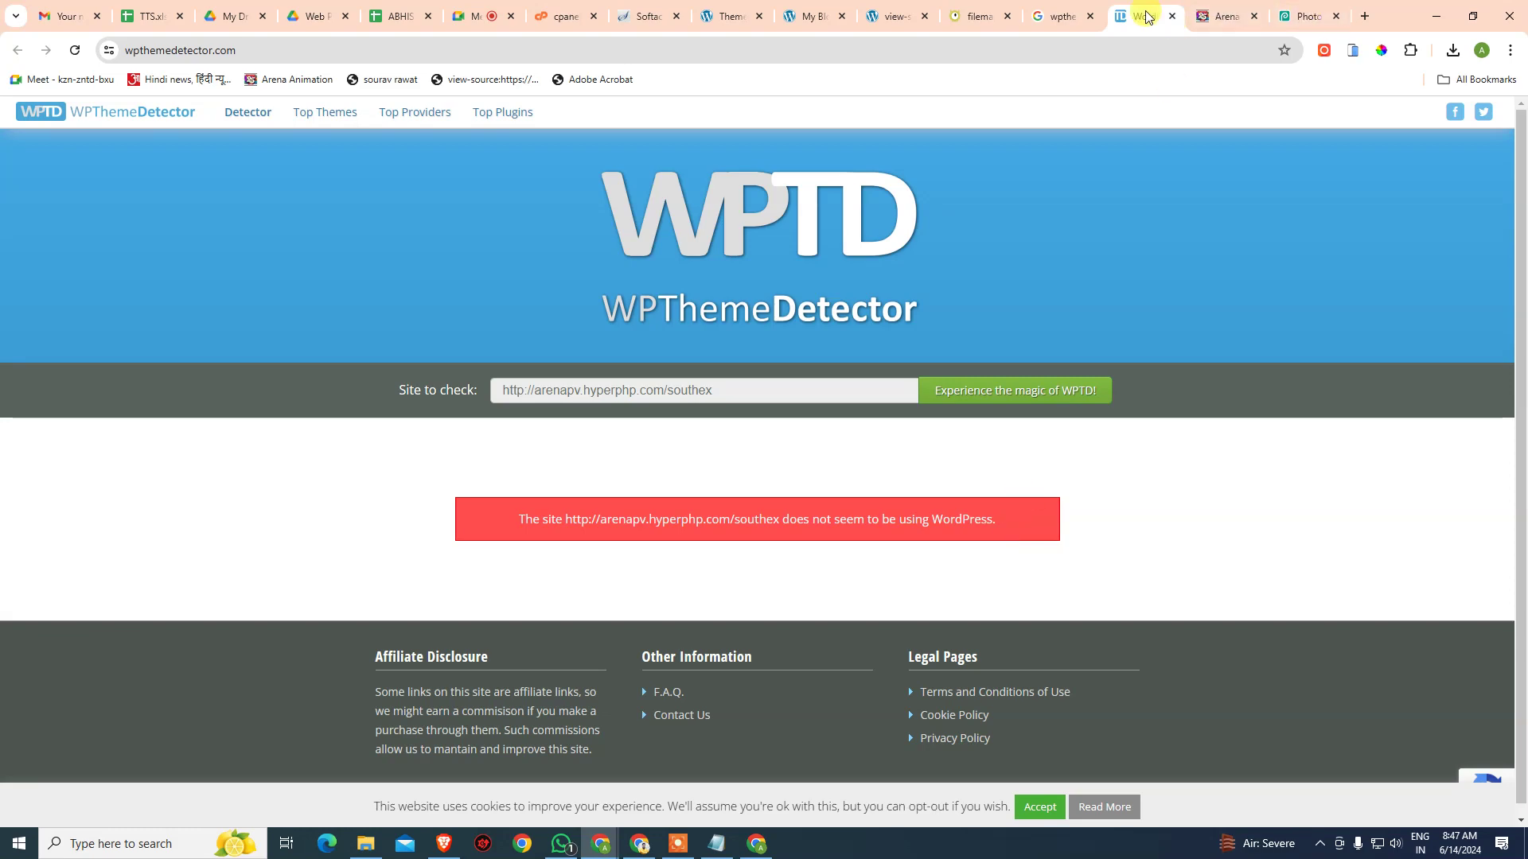
- Close the theme detector tab and return to the live site's WordPress Themes page
key(ctrl+w)
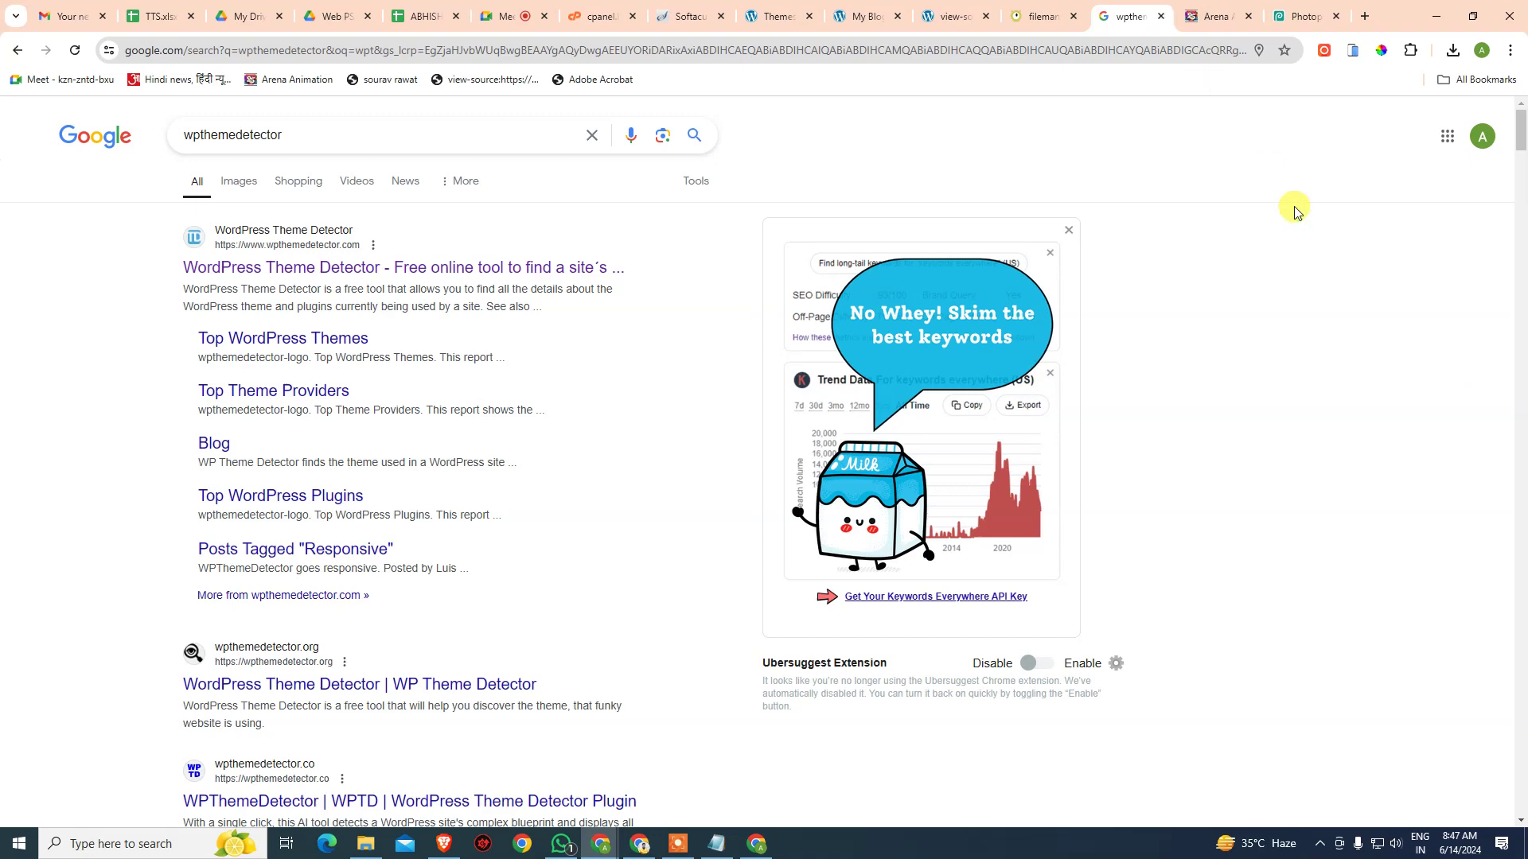
click(761, 16)
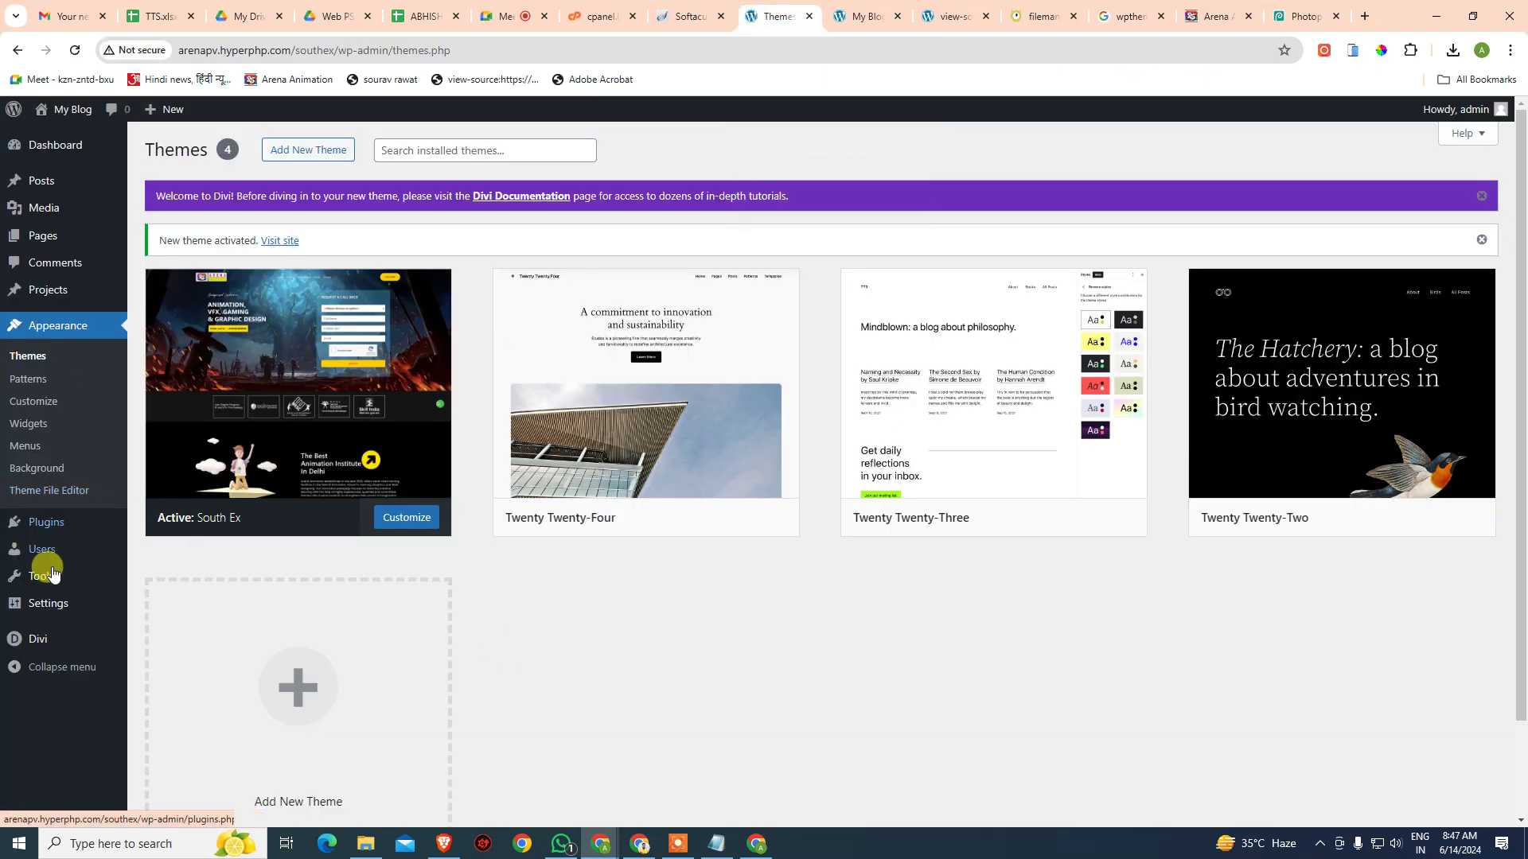
- Turn on Enable Classic Editor in Divi's Builder Advanced options and save
click(168, 641)
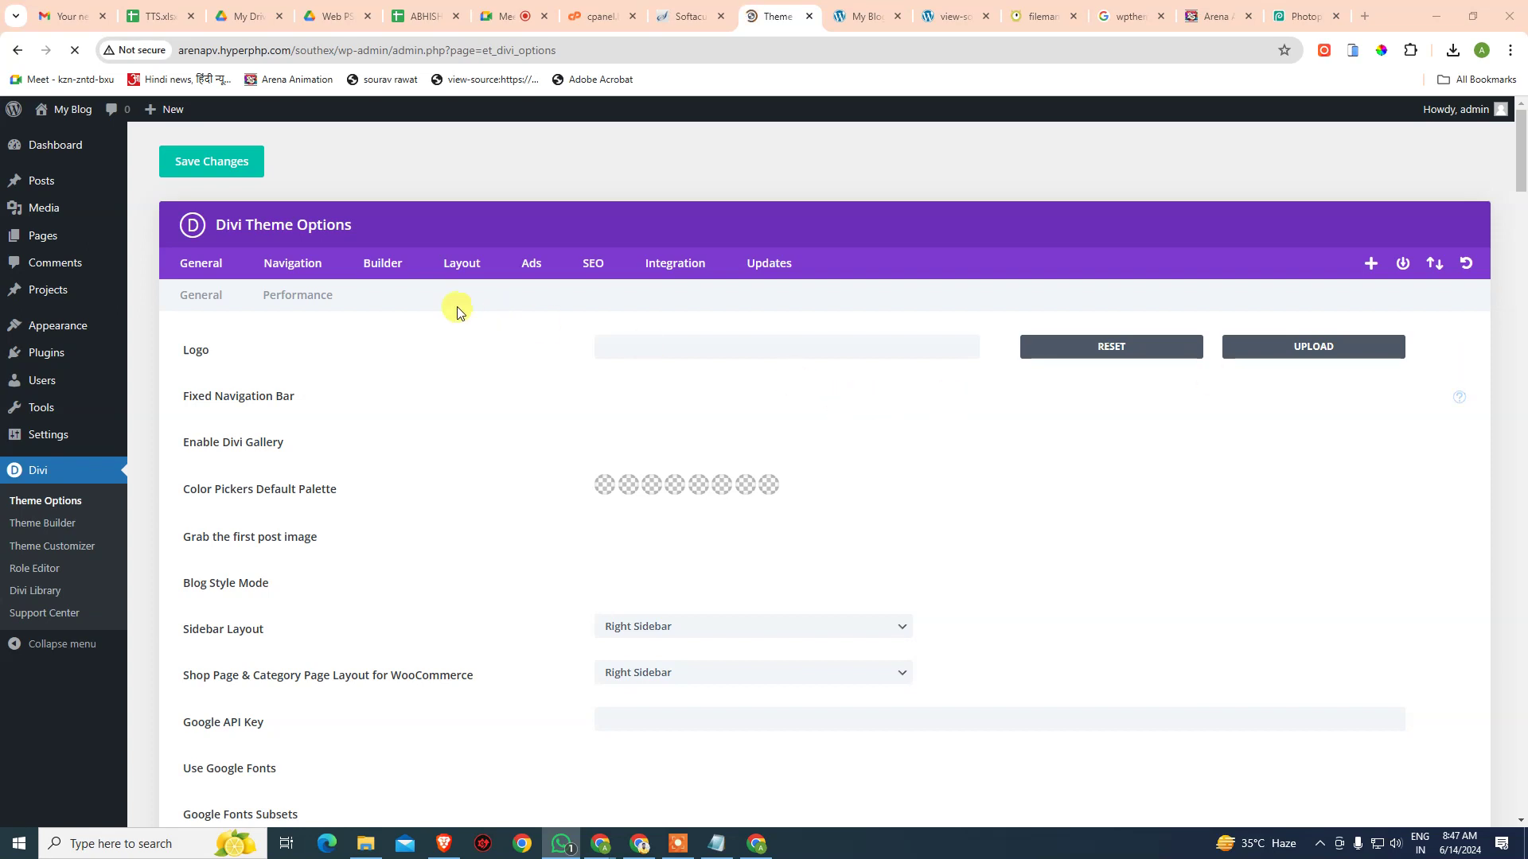
click(388, 276)
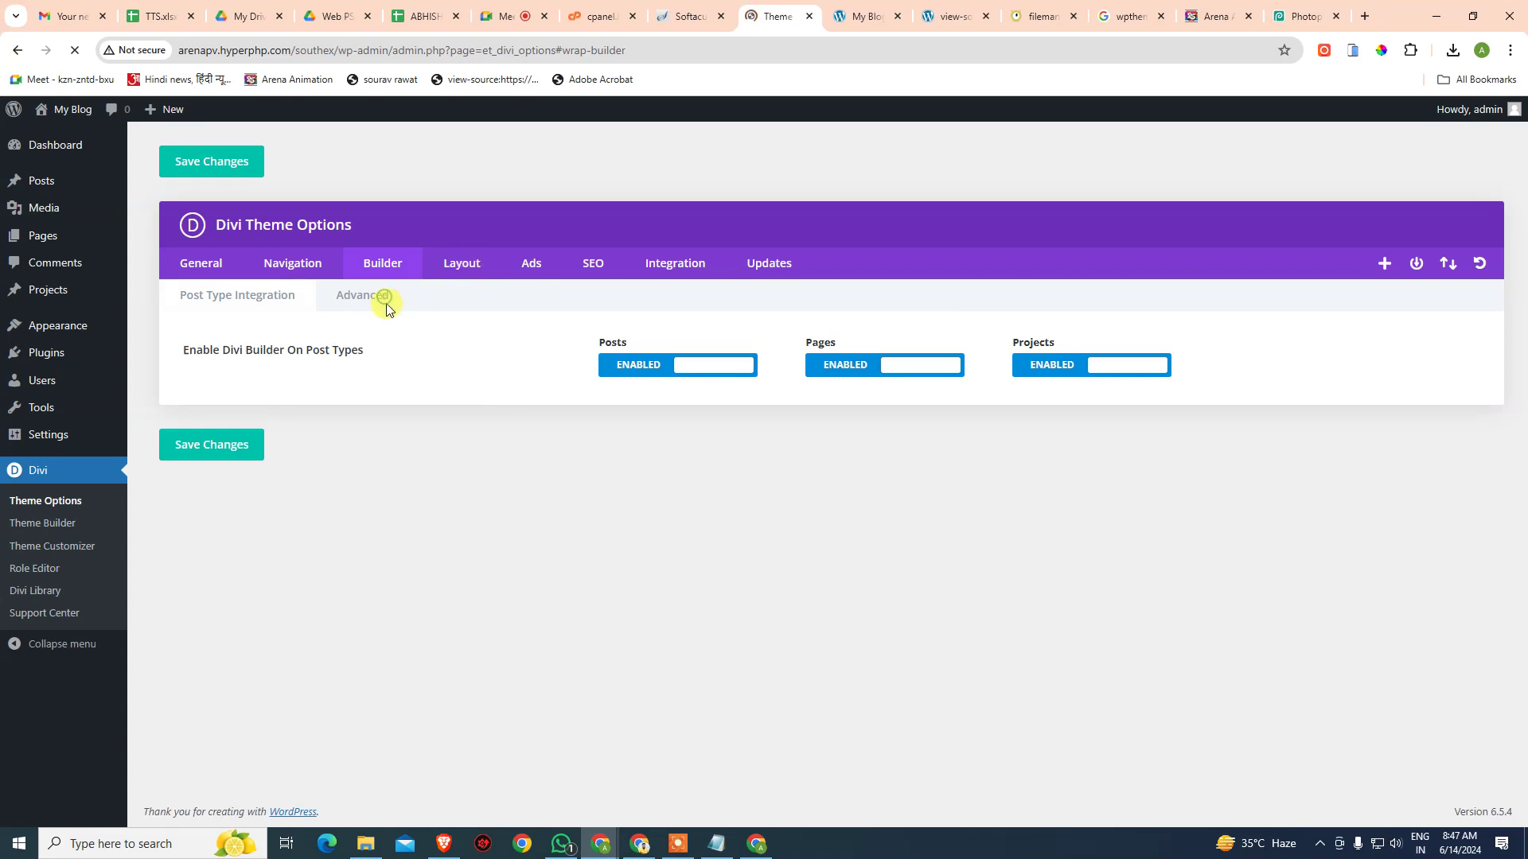
click(367, 301)
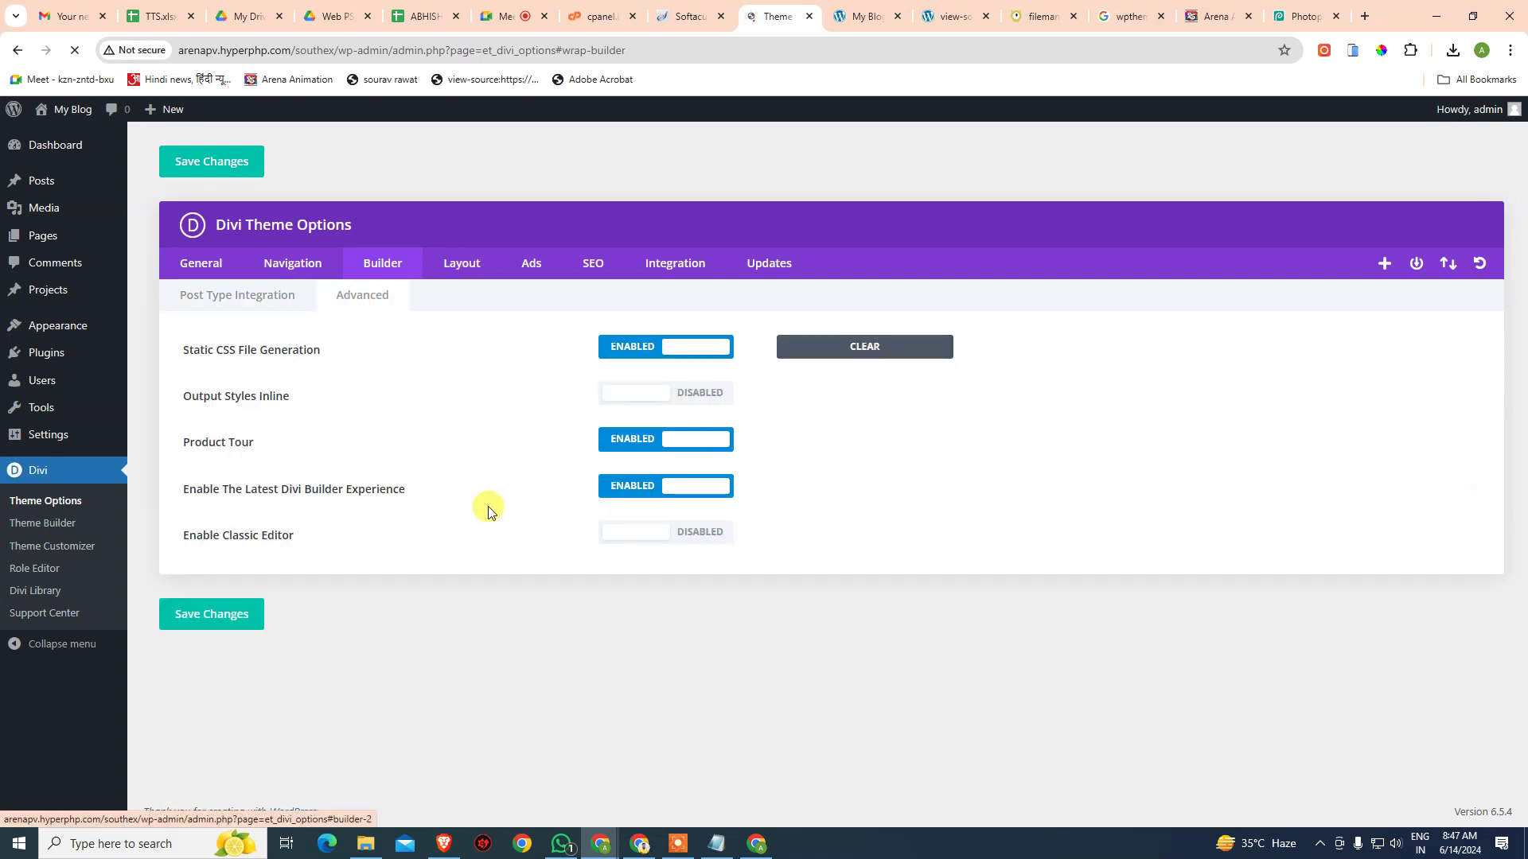
click(647, 531)
click(205, 615)
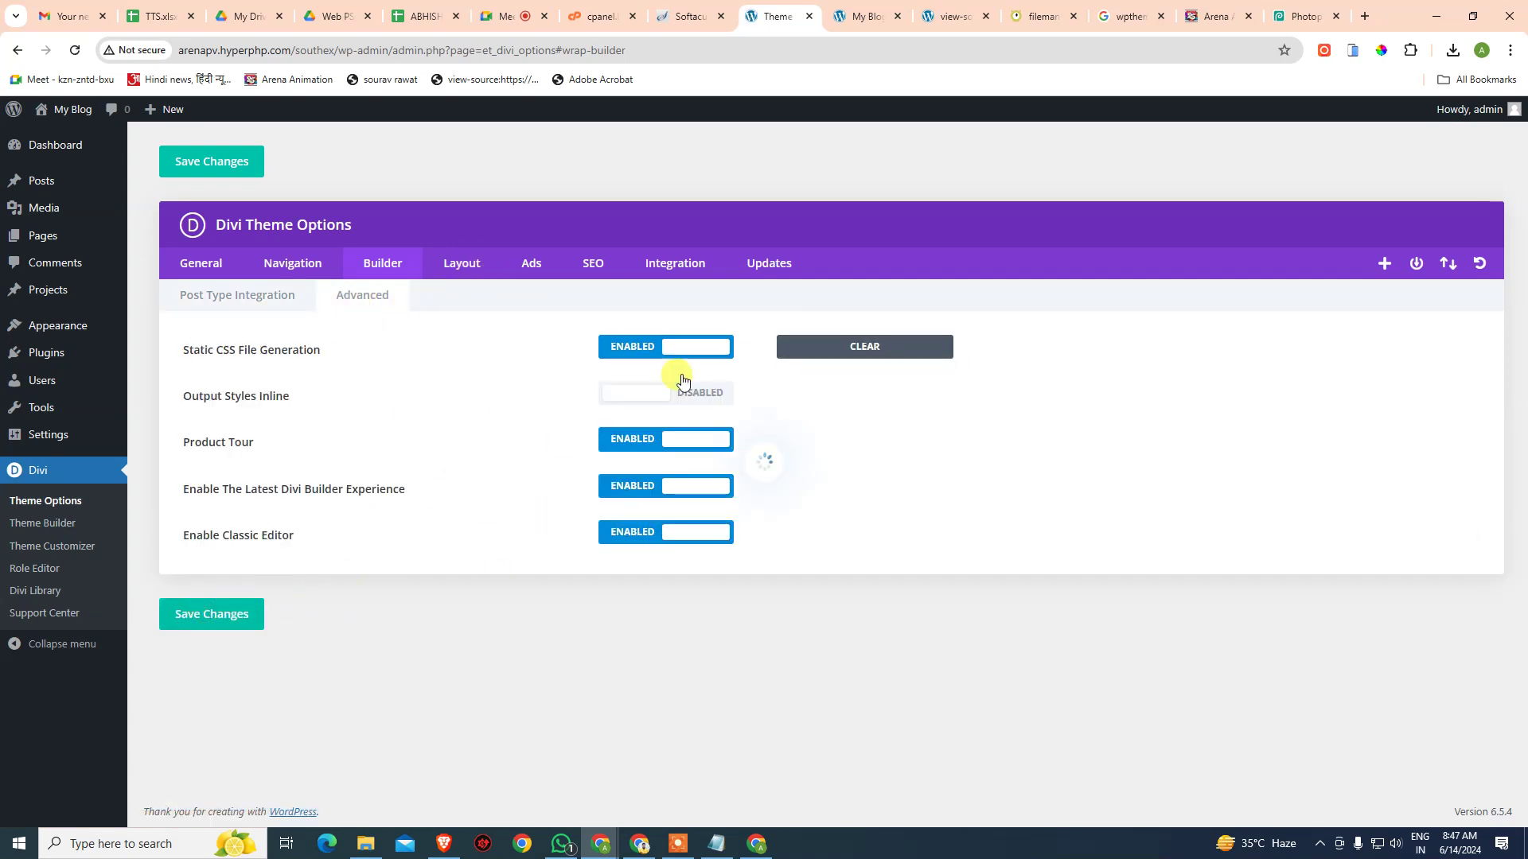
- Paste the Divi account username and API key into the Updates settings
click(761, 265)
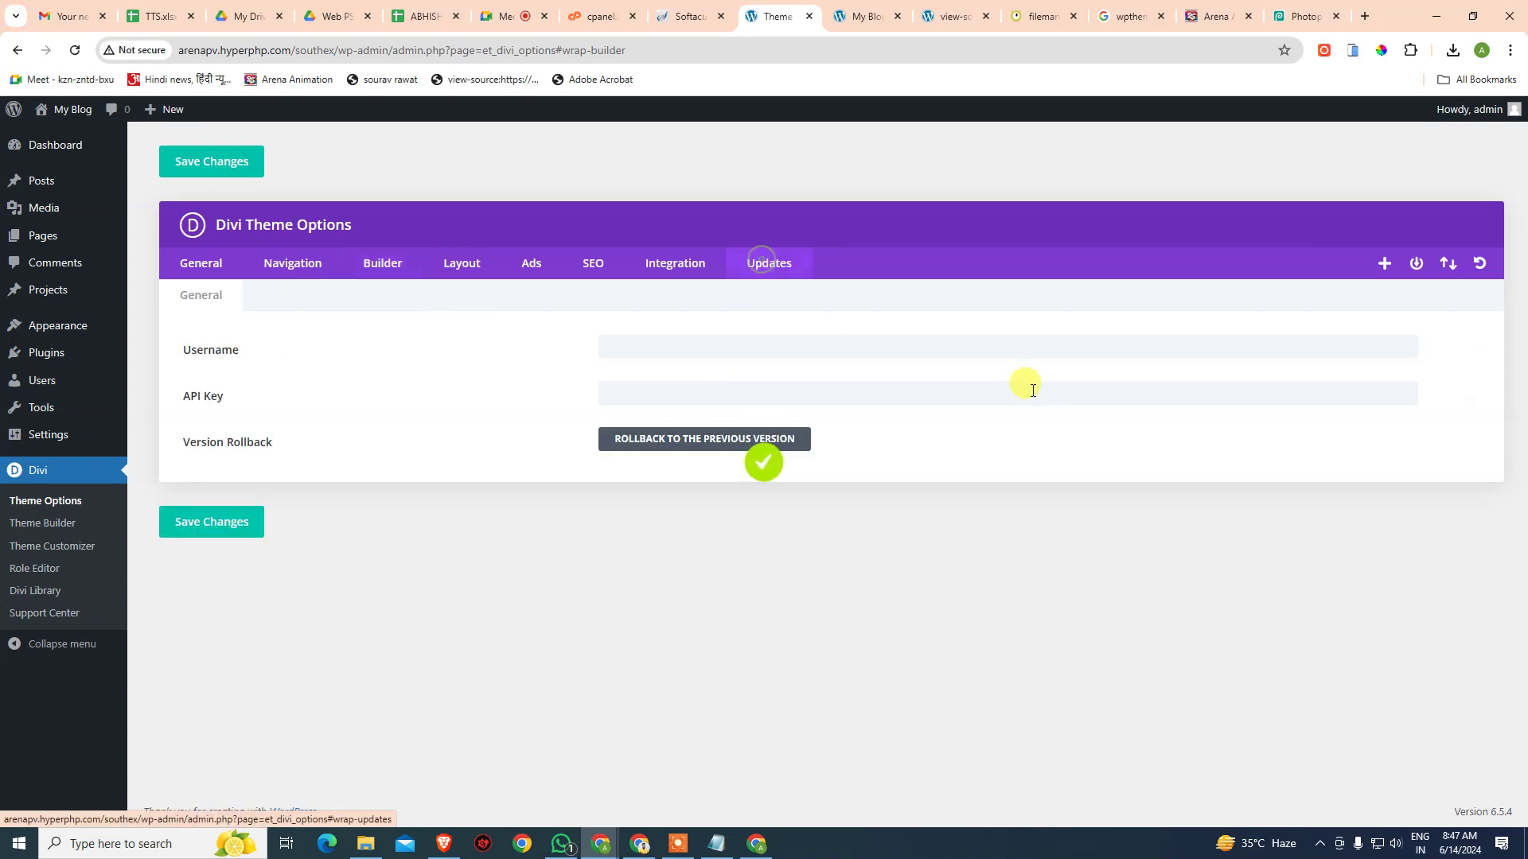
click(893, 343)
key(ctrl+v)
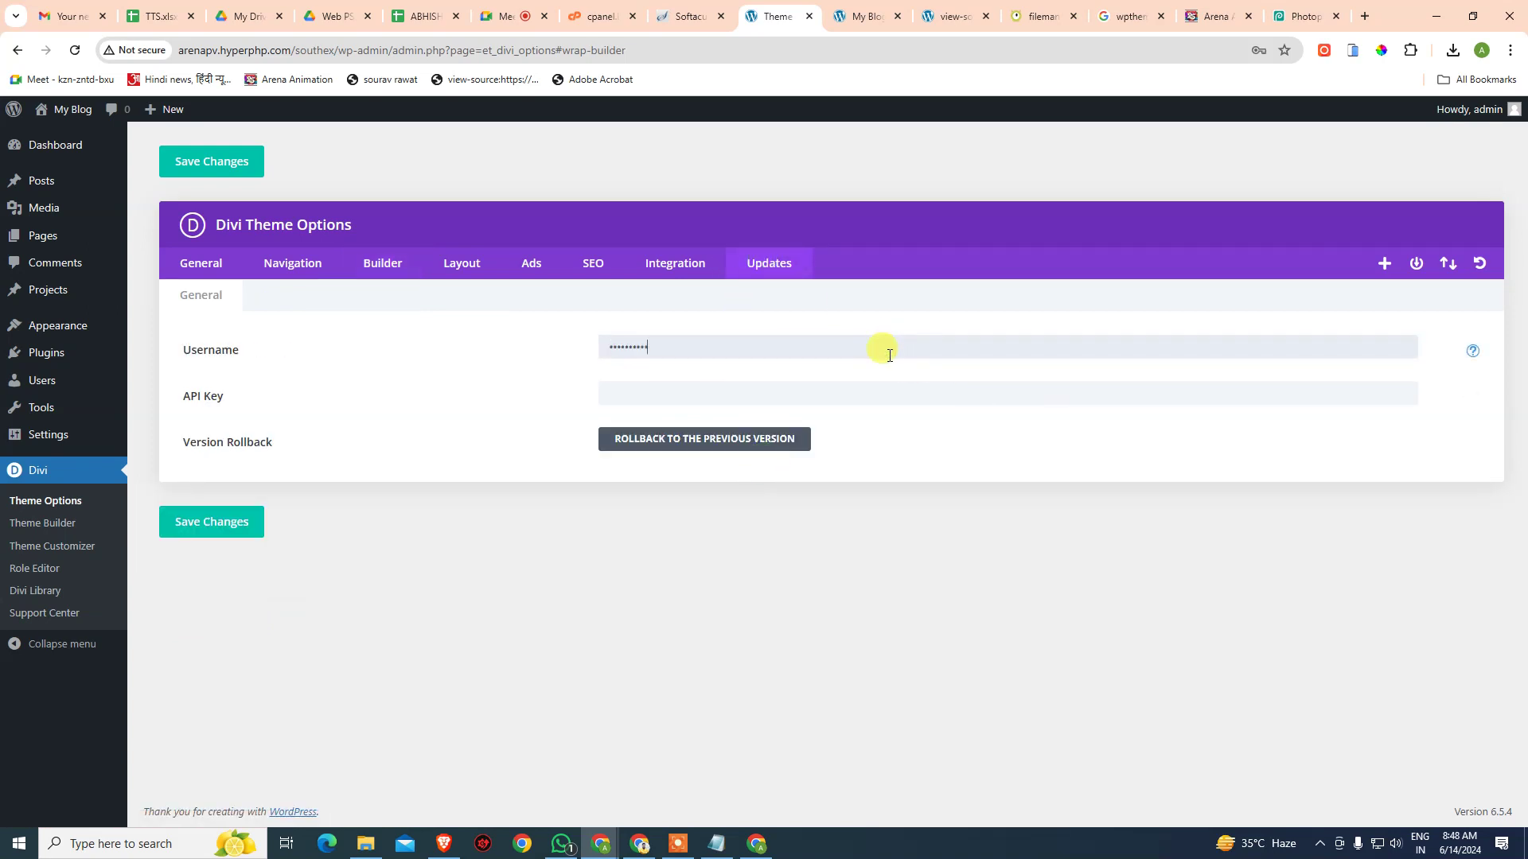
click(1065, 389)
key(ctrl+v)
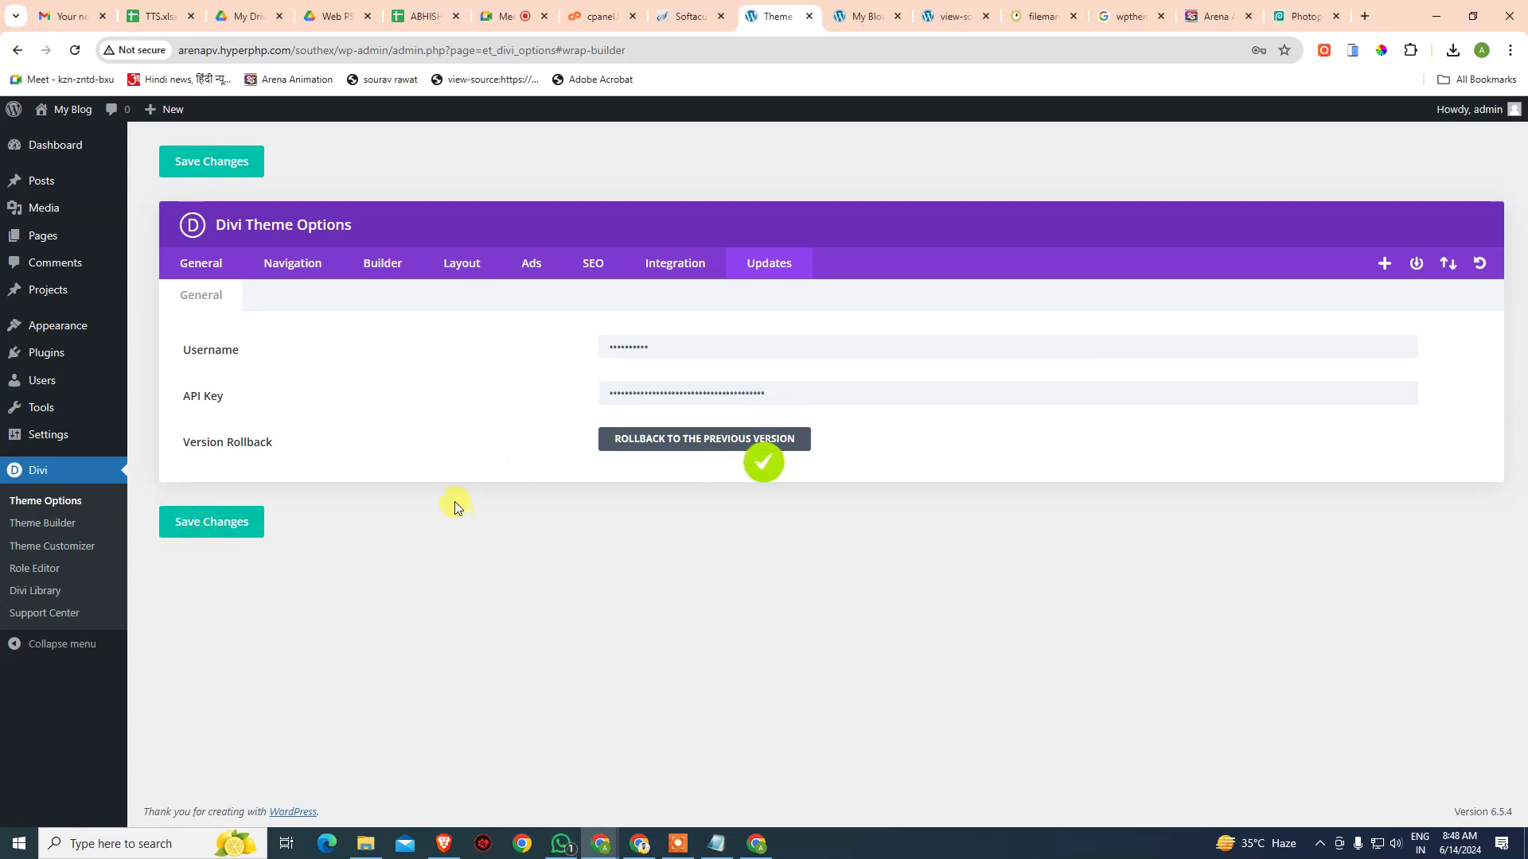
mouse_move(60, 144)
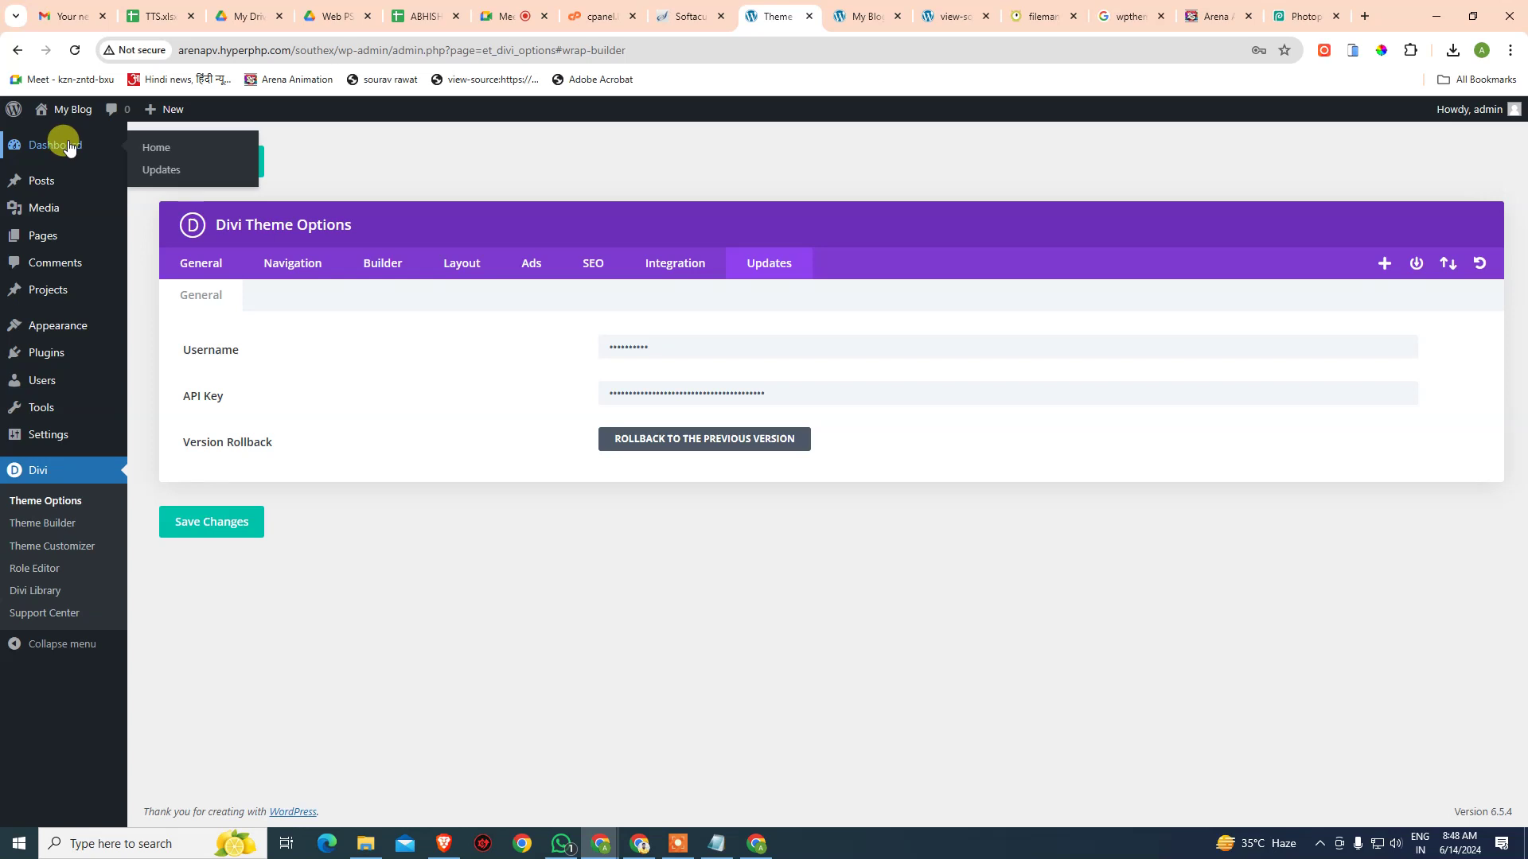
click(154, 156)
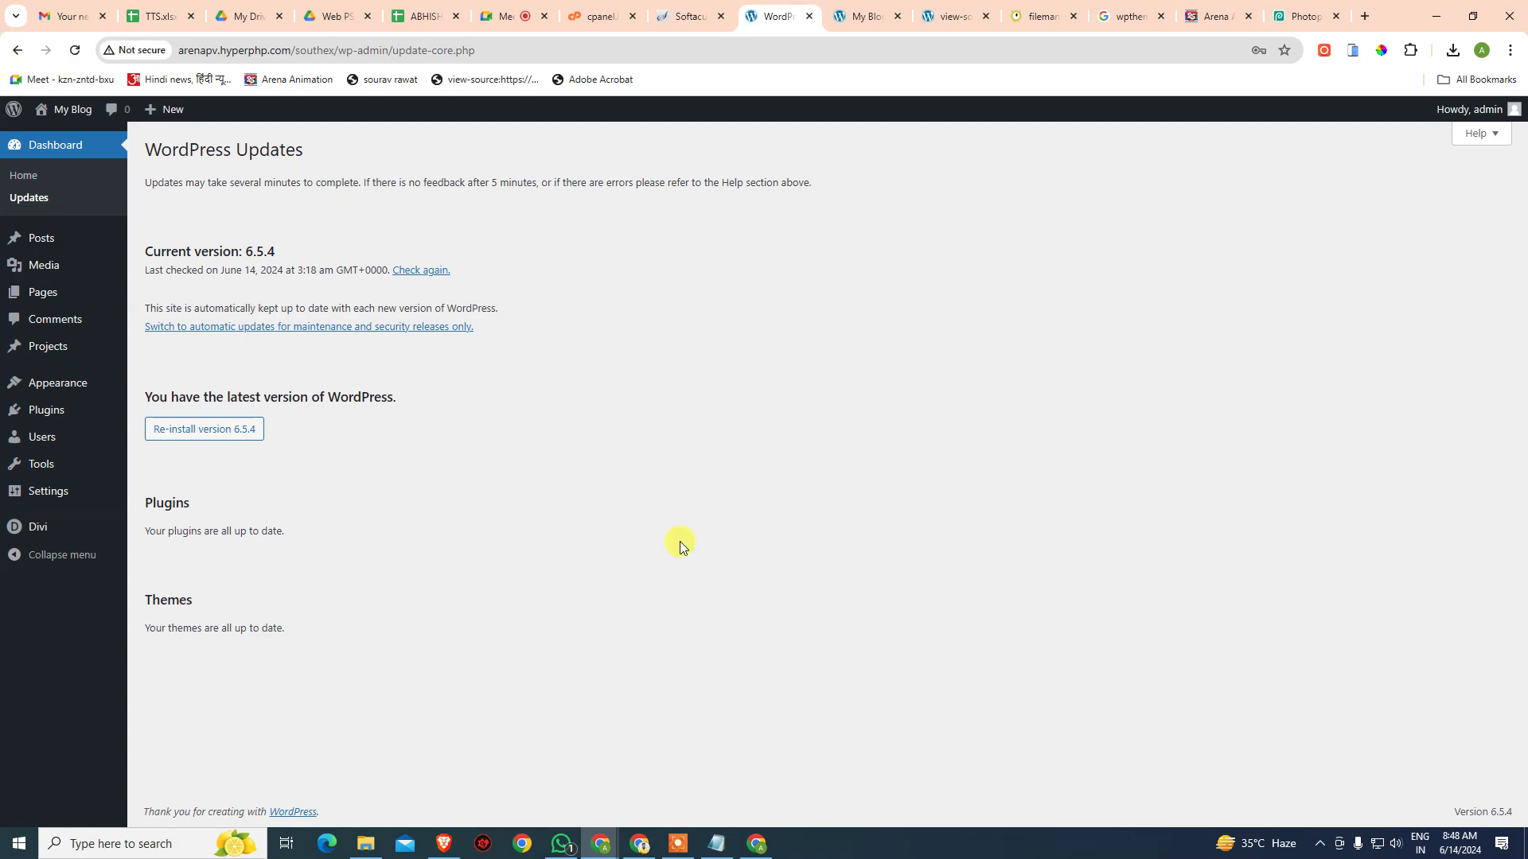
- Open the South Ex theme's style.css in the Theme File Editor, dismissing the direct-edit warning
mouse_move(21, 410)
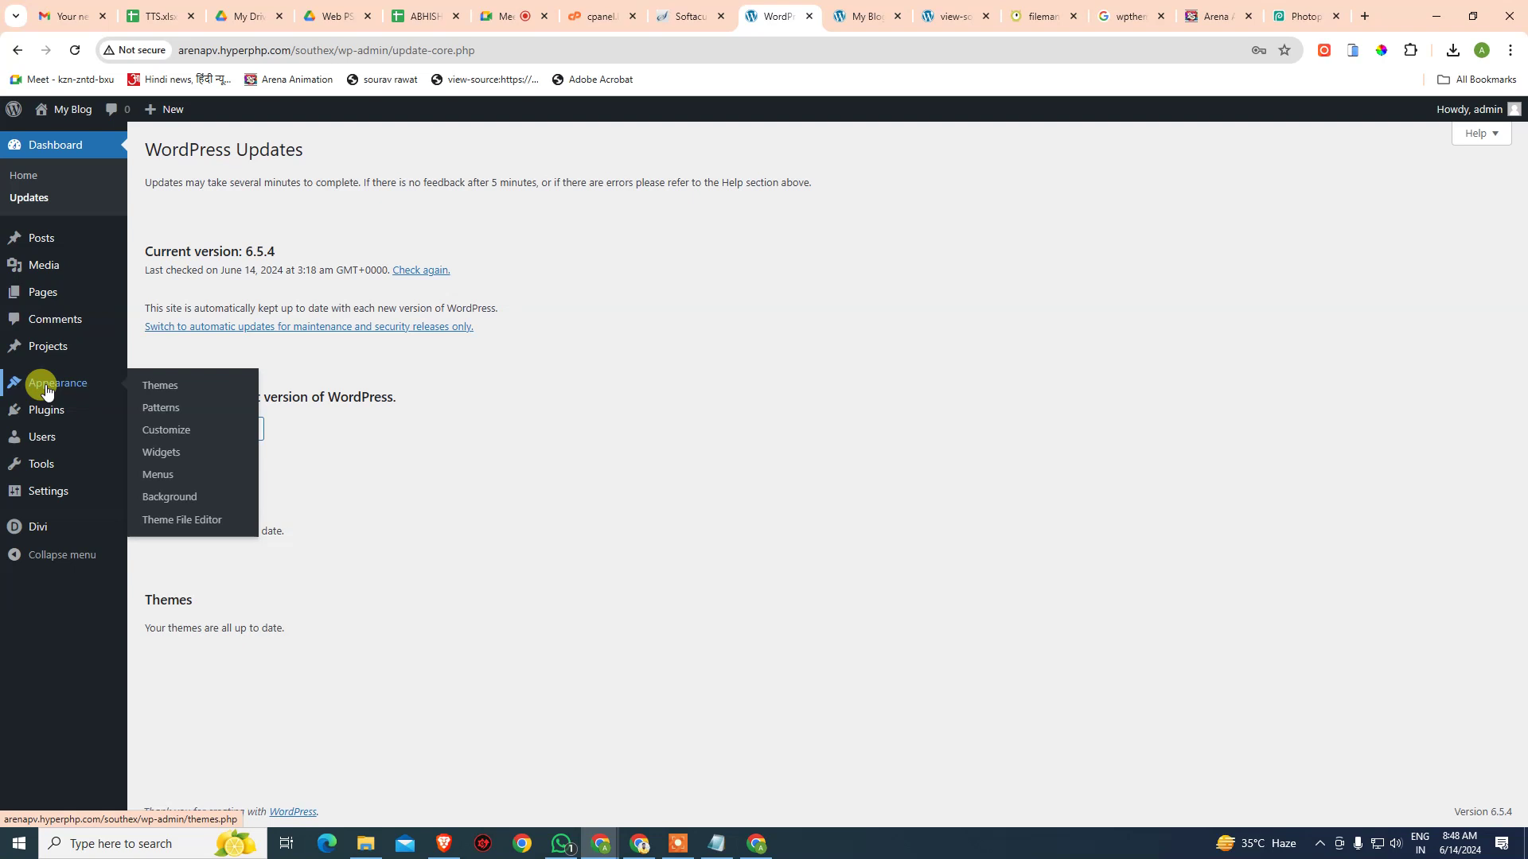
click(175, 524)
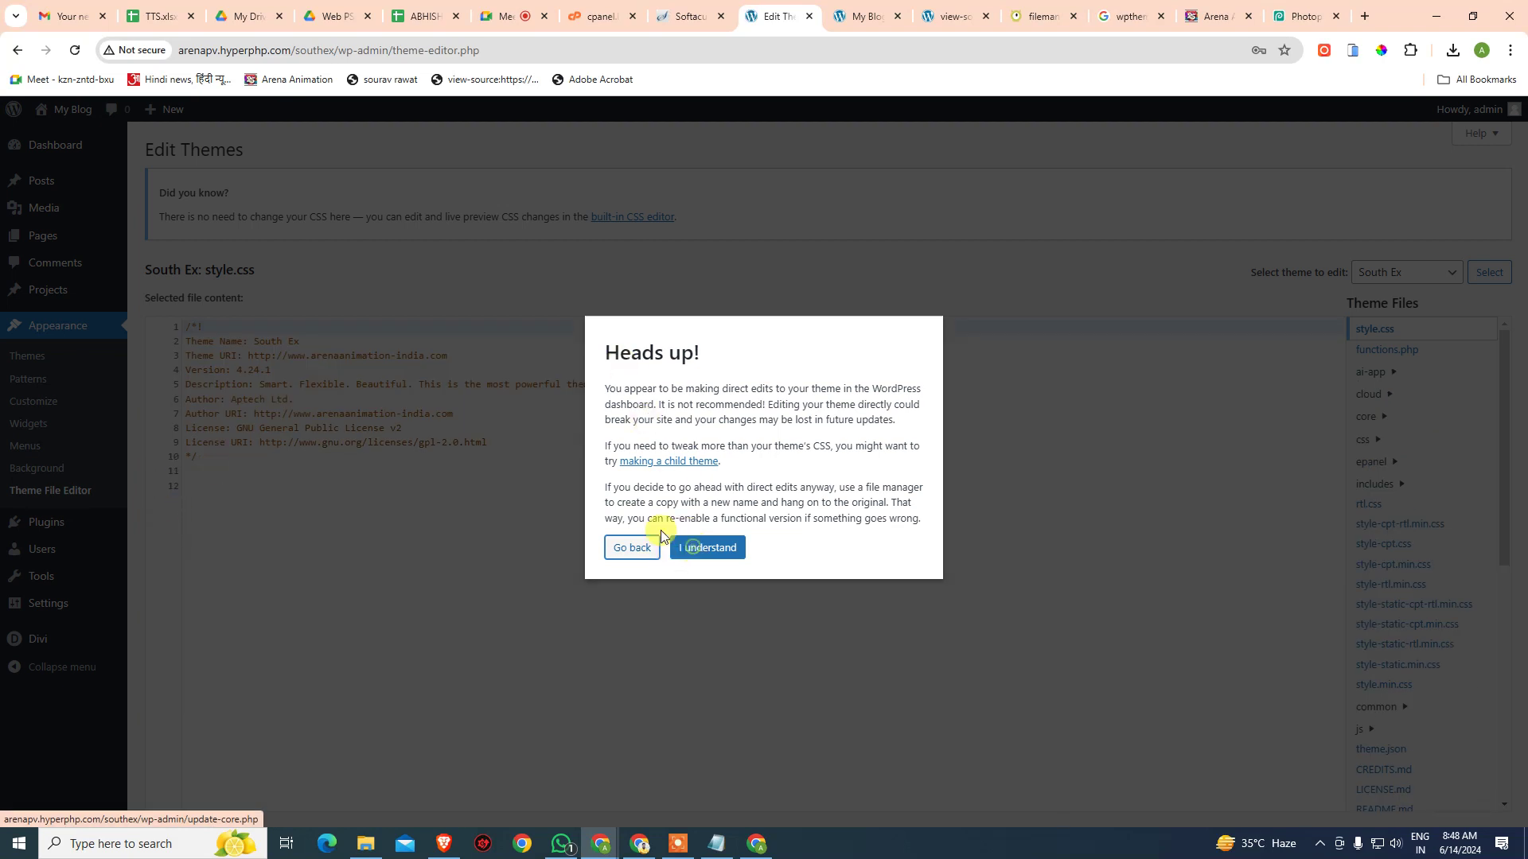
click(672, 554)
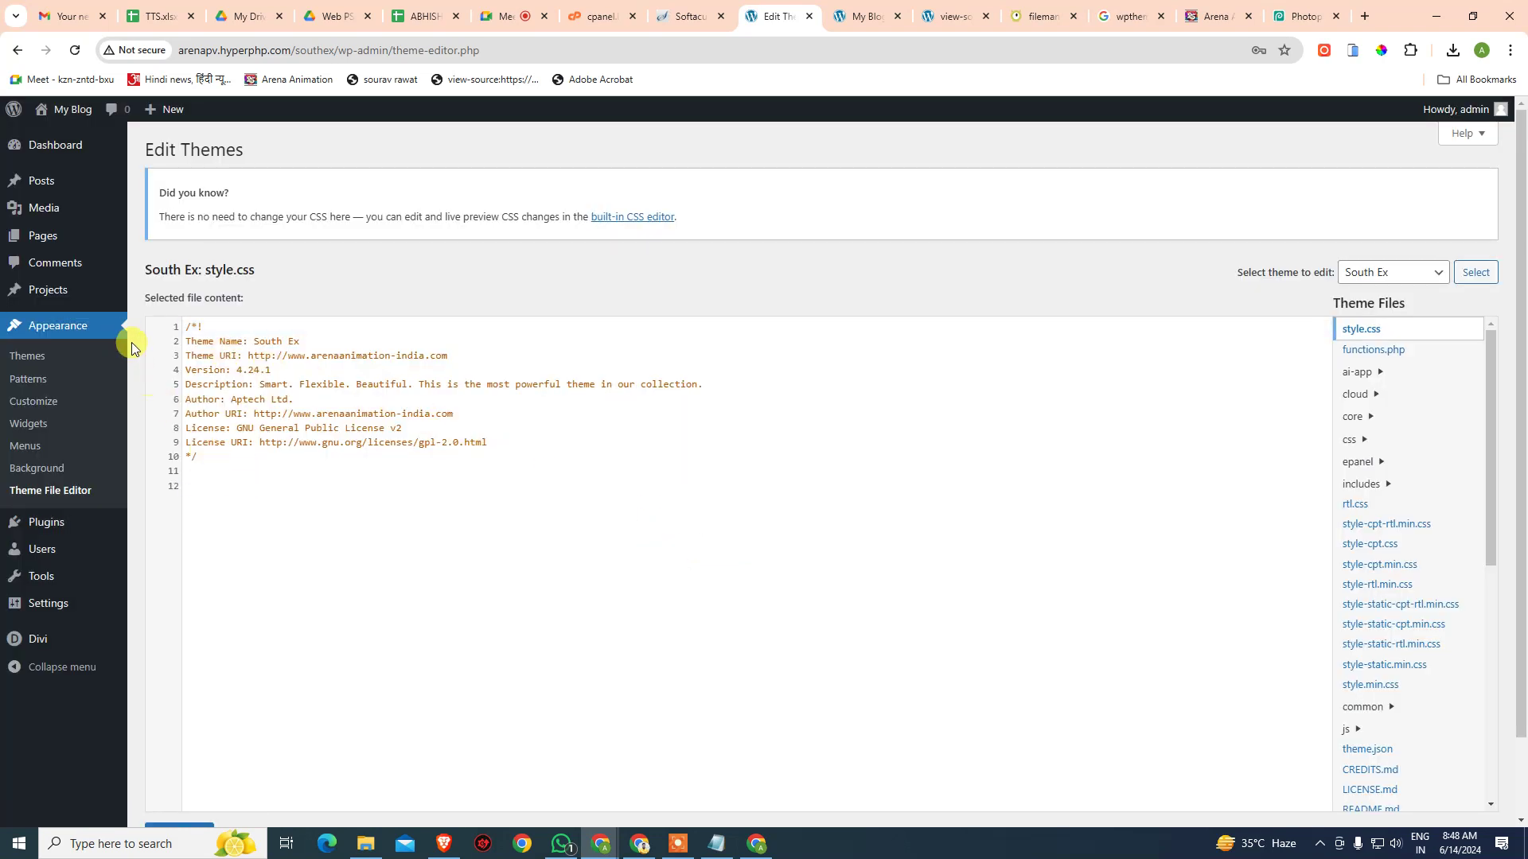
- Look over the full style.css code, then bring up the All Pages list
key(ctrl+a)
click(412, 501)
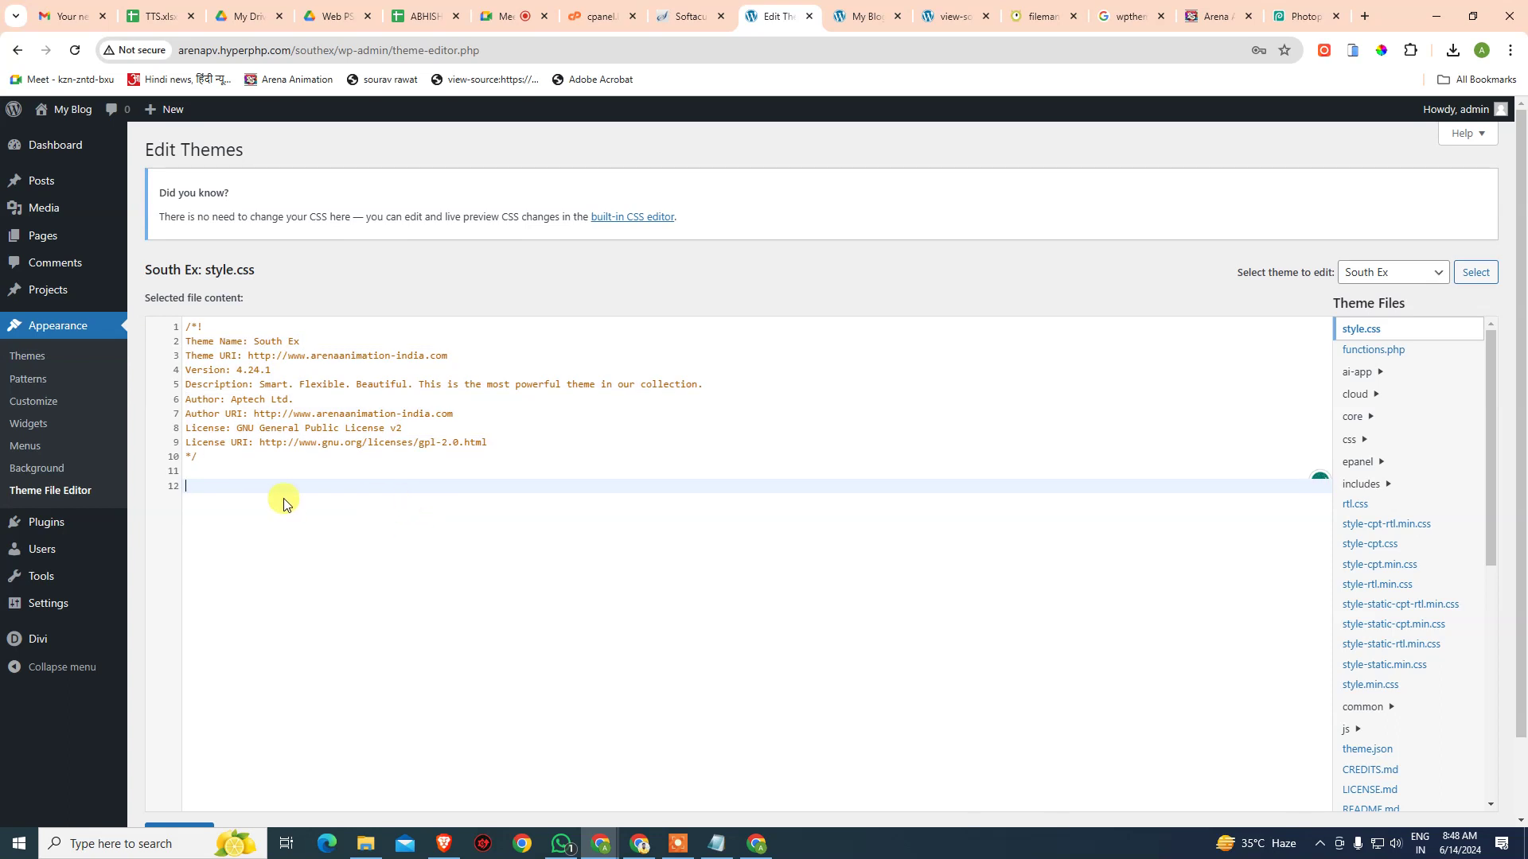
mouse_move(48, 235)
click(152, 238)
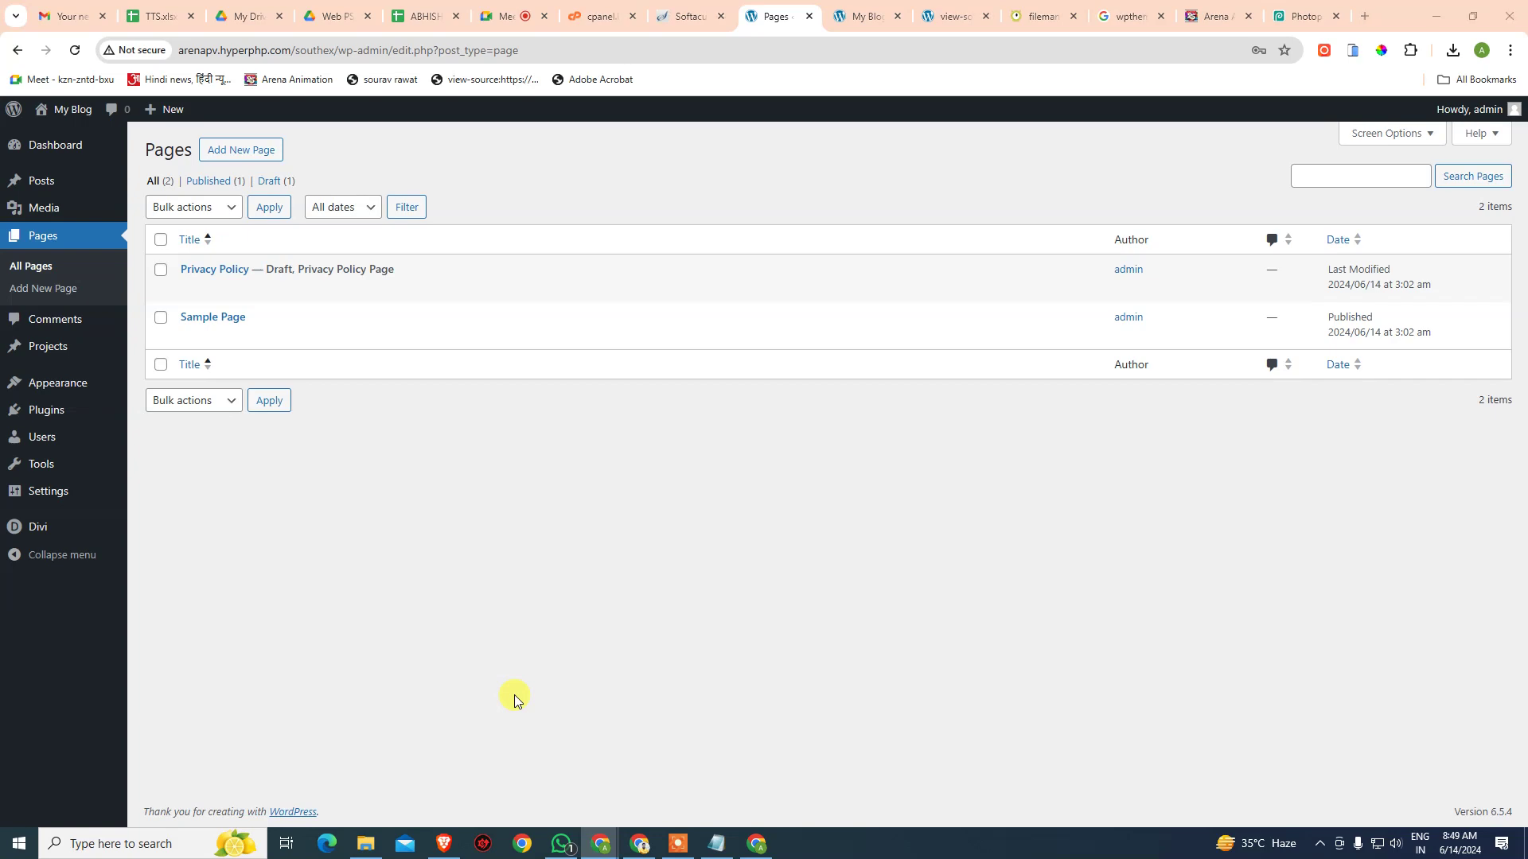
key(super)
- Browse C:\xampp\htdocs\arena, then launch xampp-control from the xampp folder
text(c:\)
key(Return)
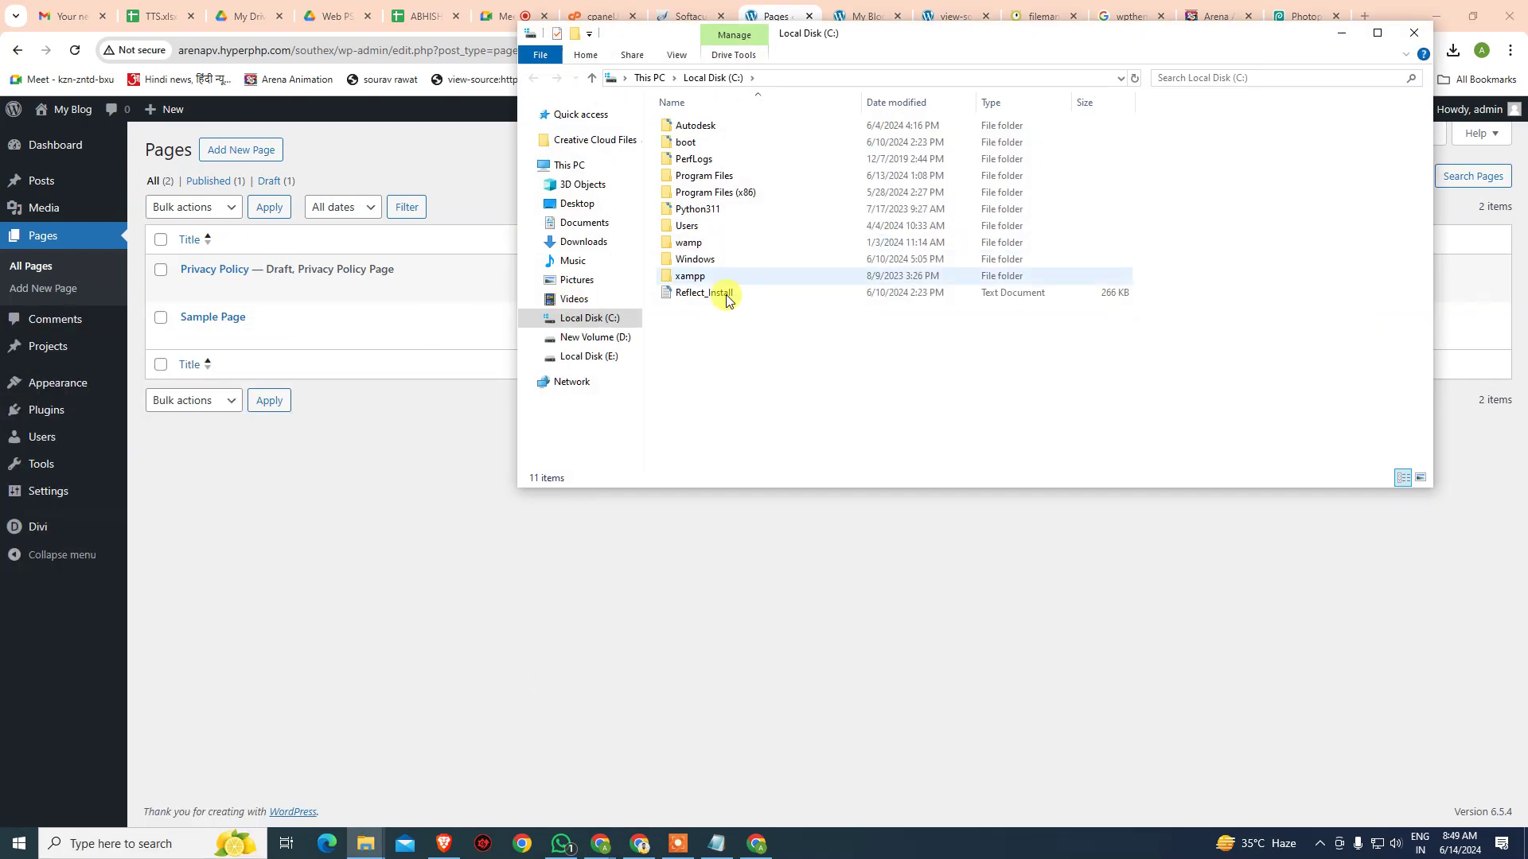
double_click(690, 277)
double_click(702, 210)
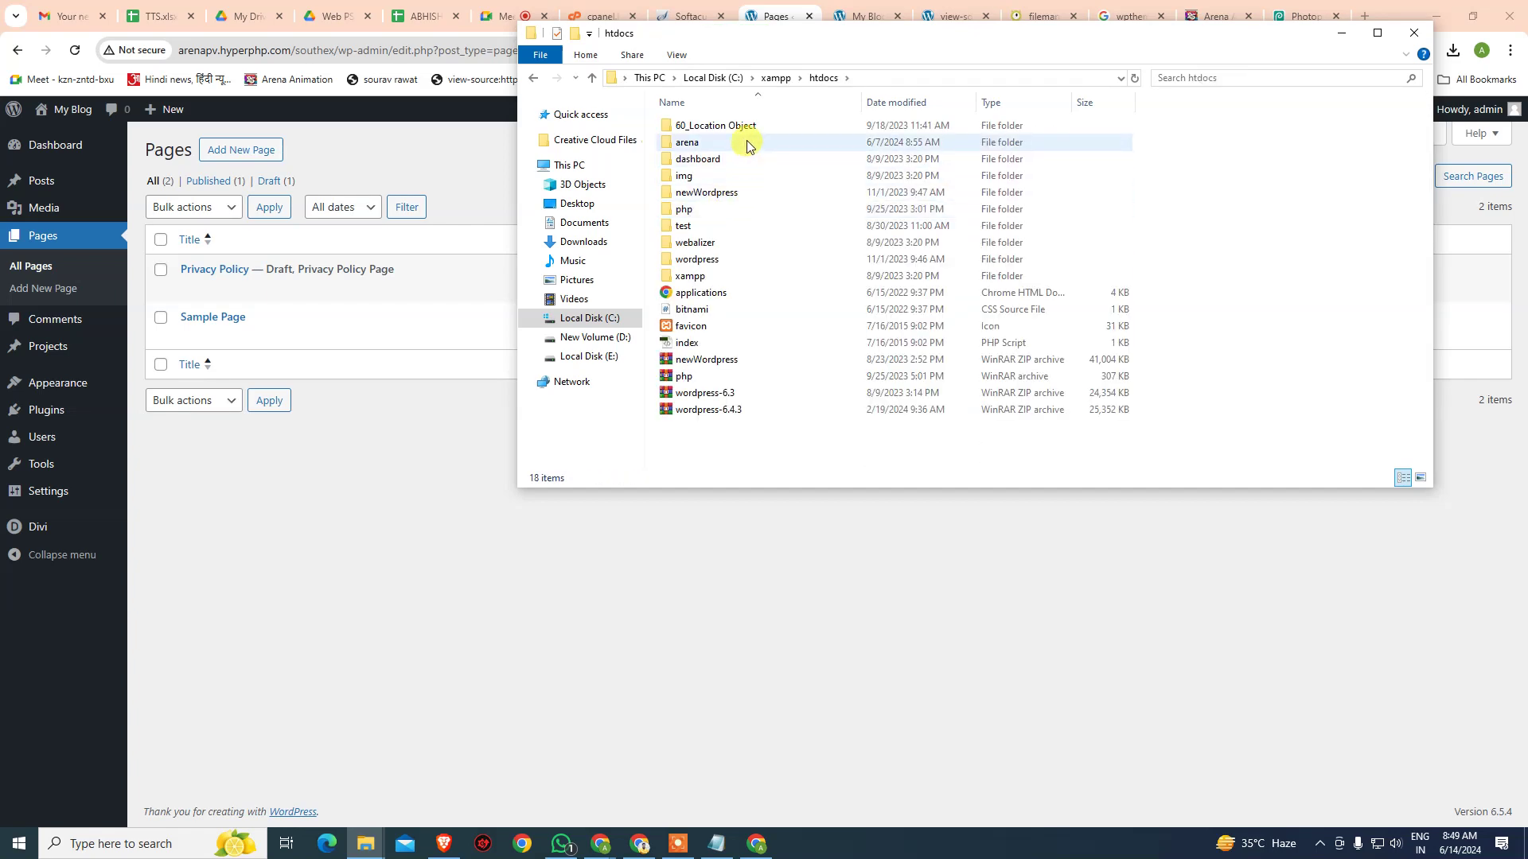
double_click(744, 141)
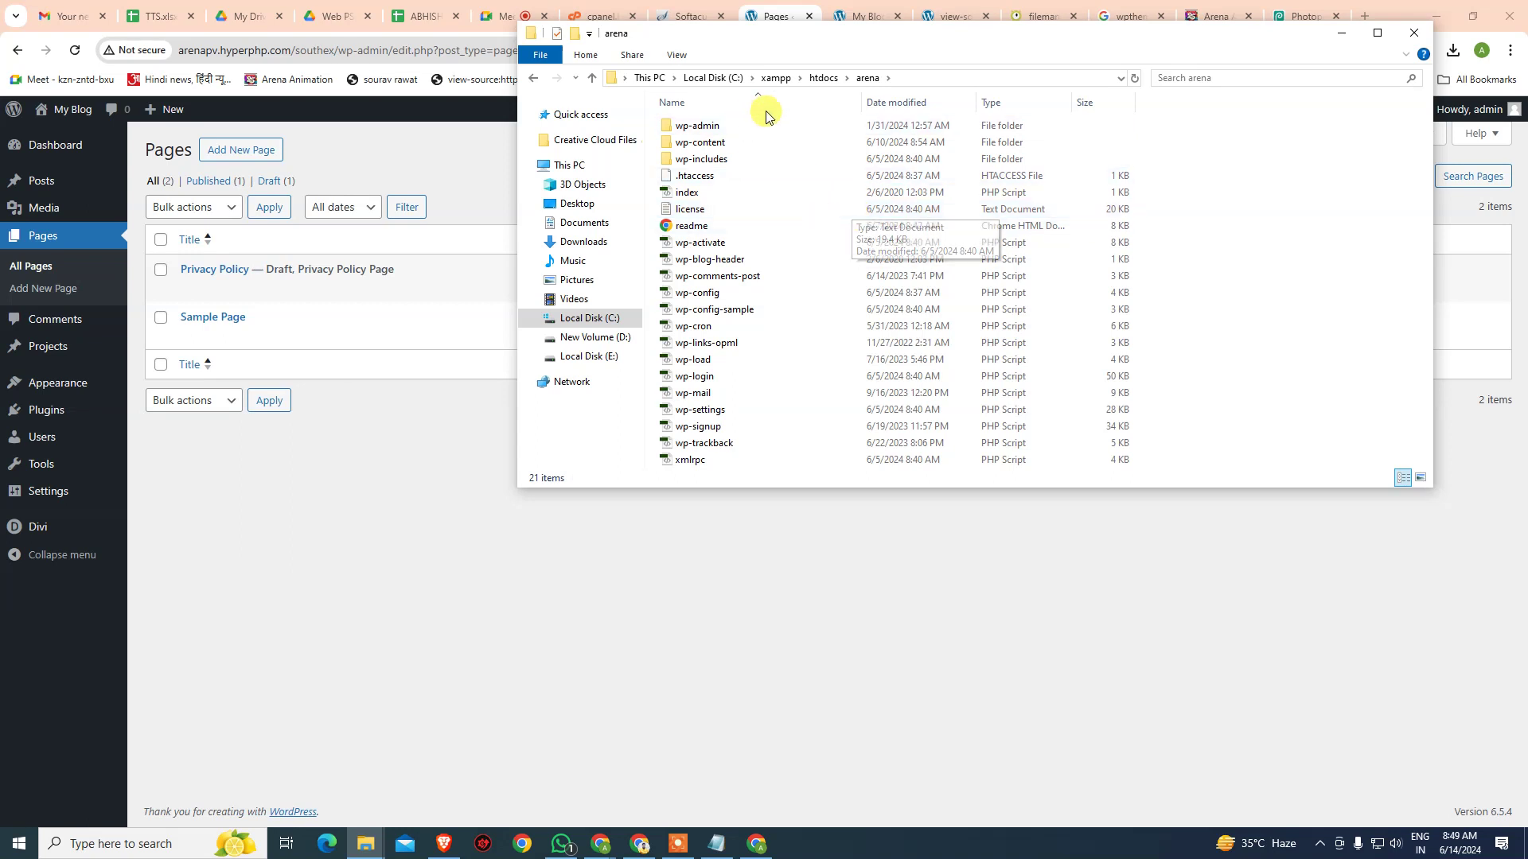
click(777, 78)
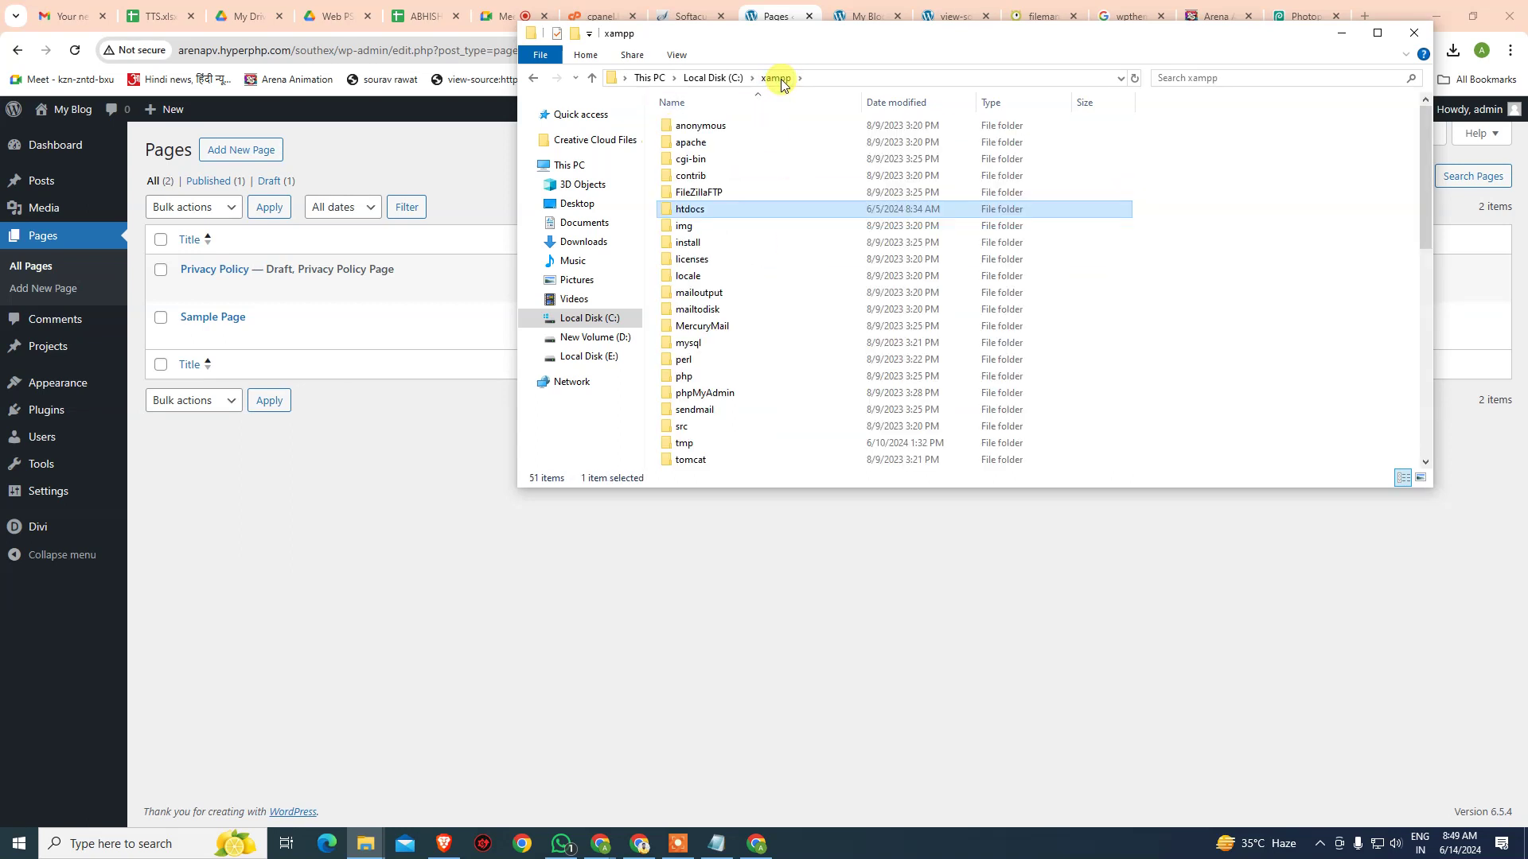
key(End)
key(Up)
key(Up)
key(Down)
key(Return)
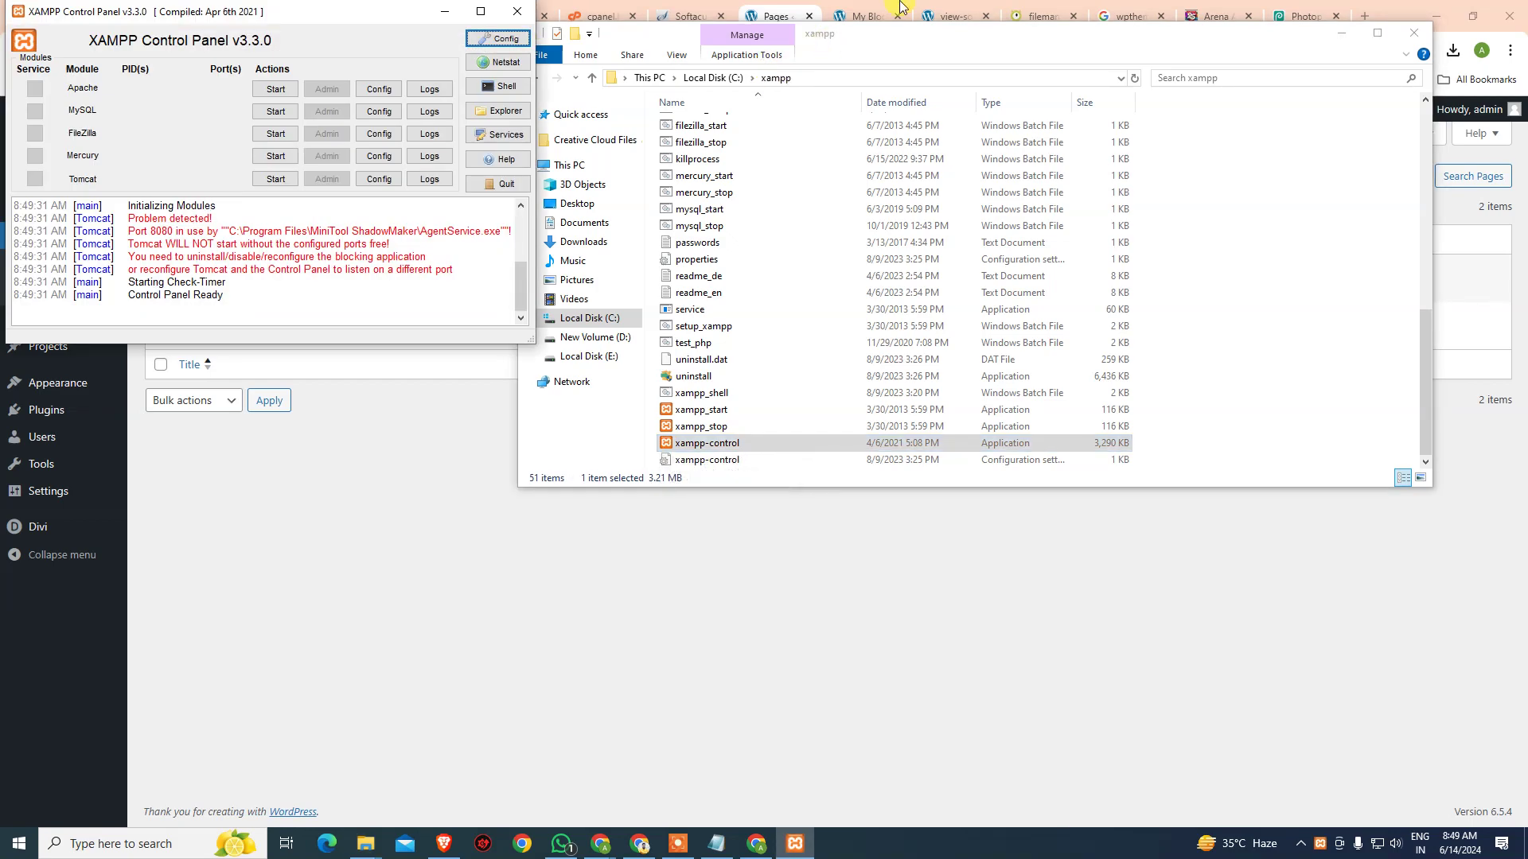
- Start Apache and MySQL, then open the localhost XAMPP dashboard via Apache's Admin
click(275, 88)
click(276, 112)
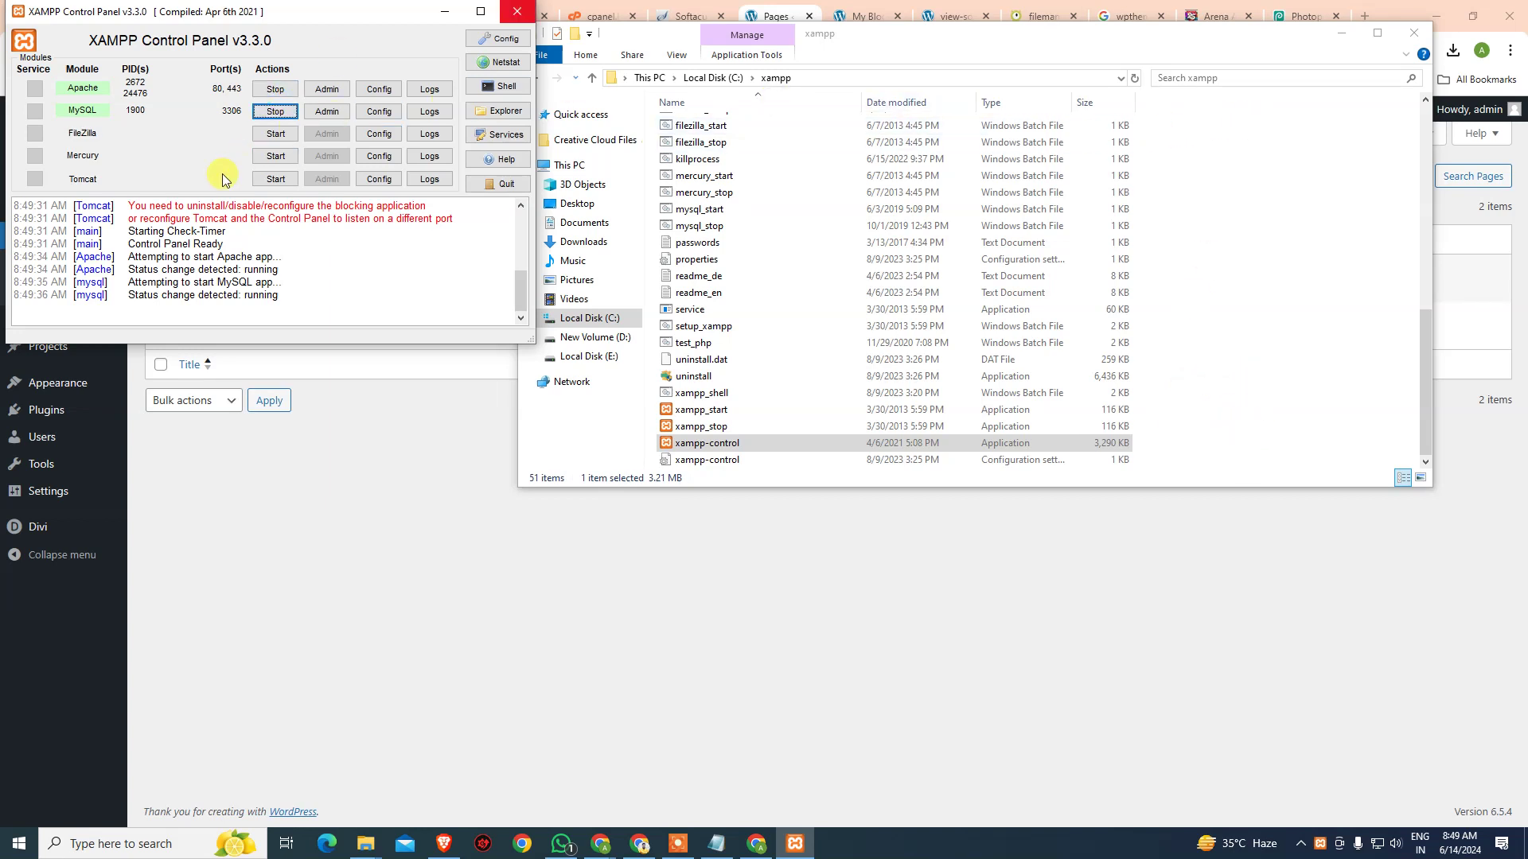
click(327, 88)
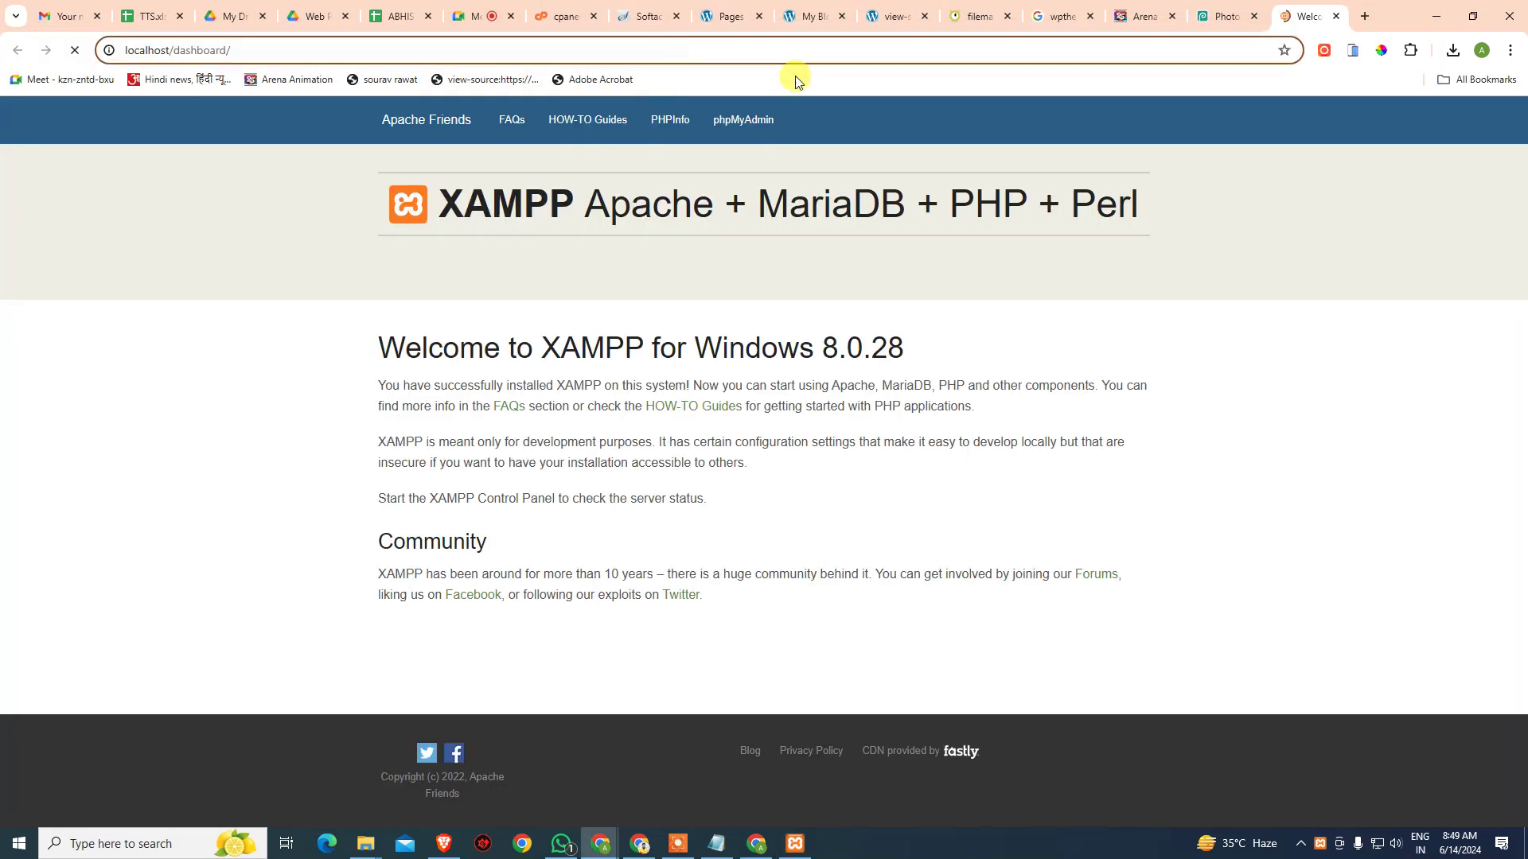
- Load localhost/arena to view the local Arena Animation South Extension site
text(arena)
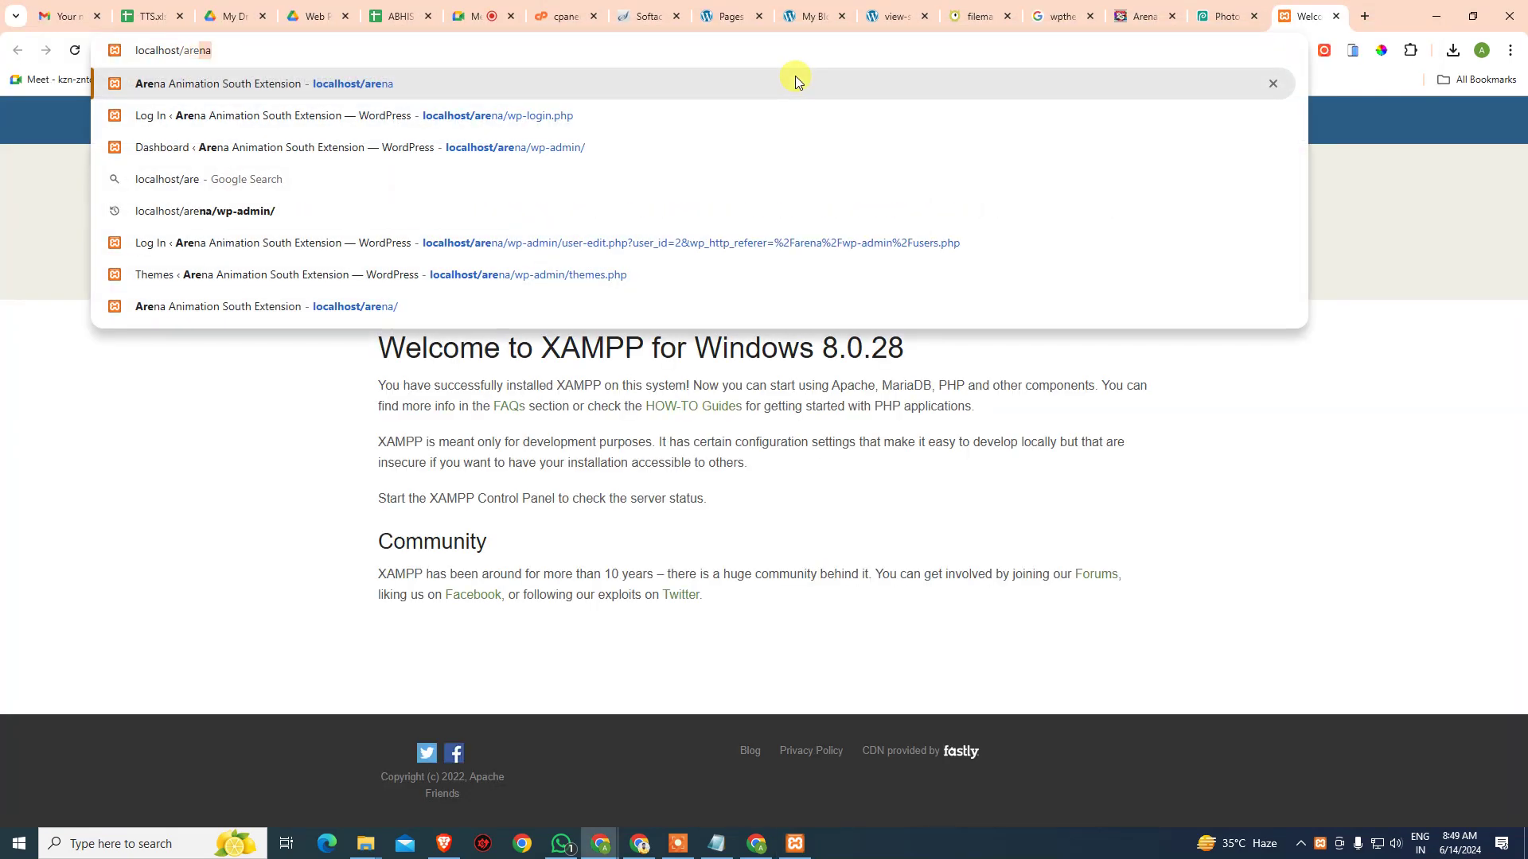
key(Return)
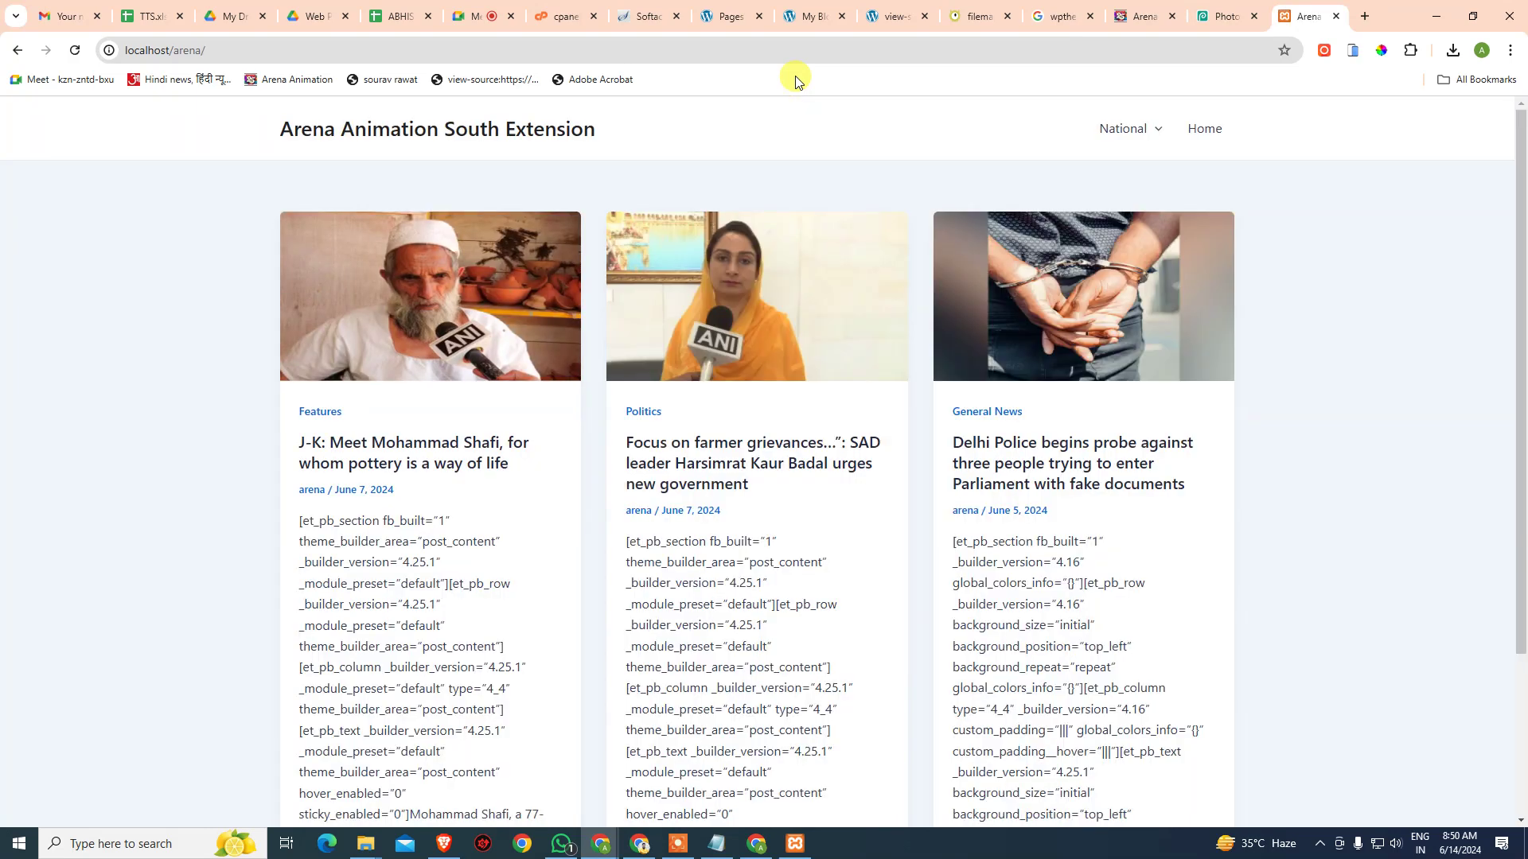
- Go to localhost/arena/wp-admin, correcting the typo, to reach the local login page
click(330, 51)
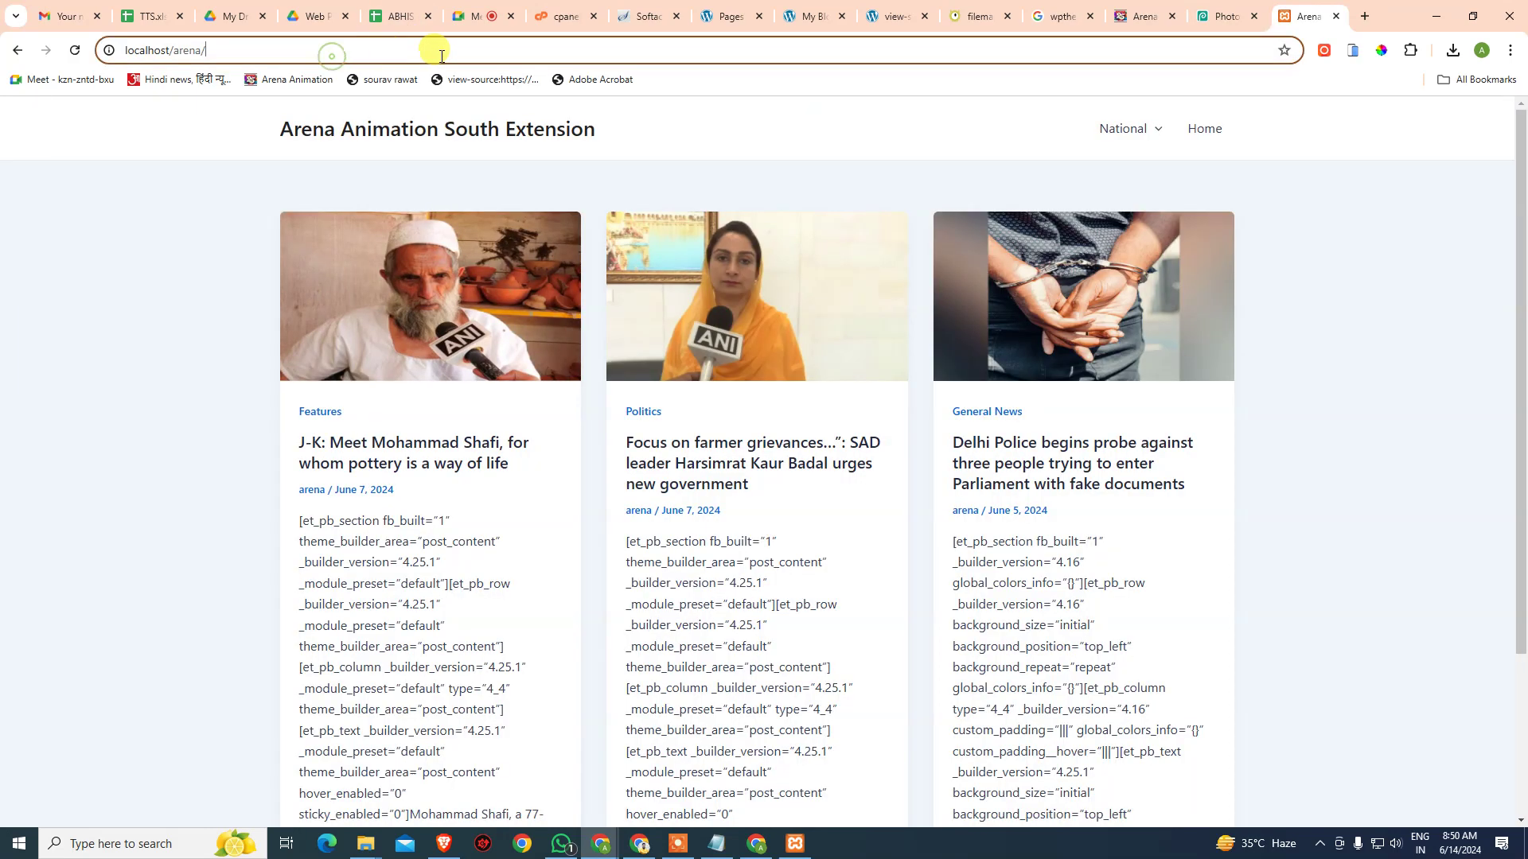
text(wpa)
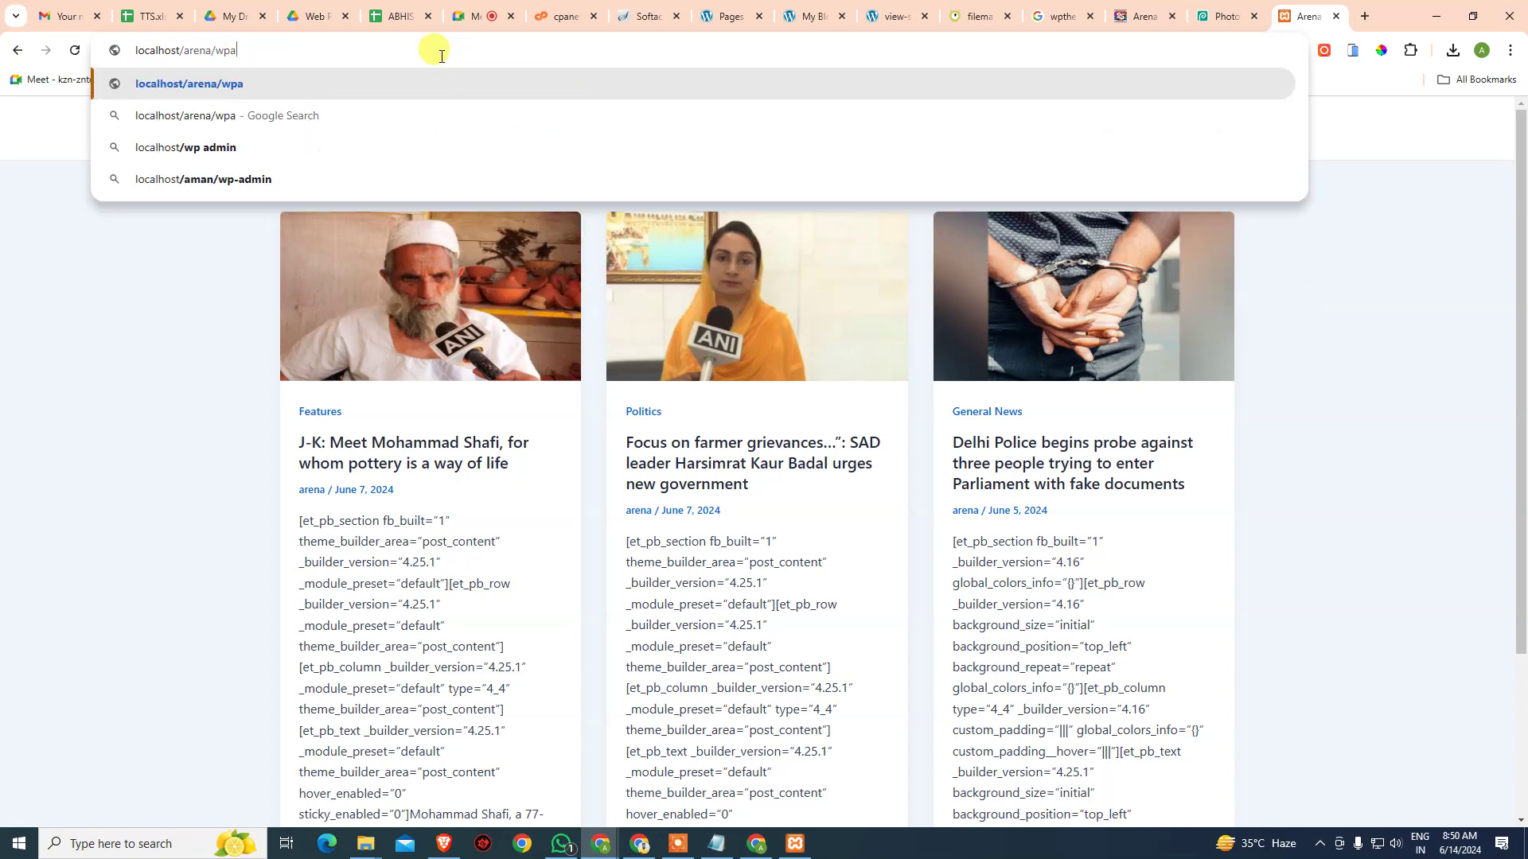
text(dnib)
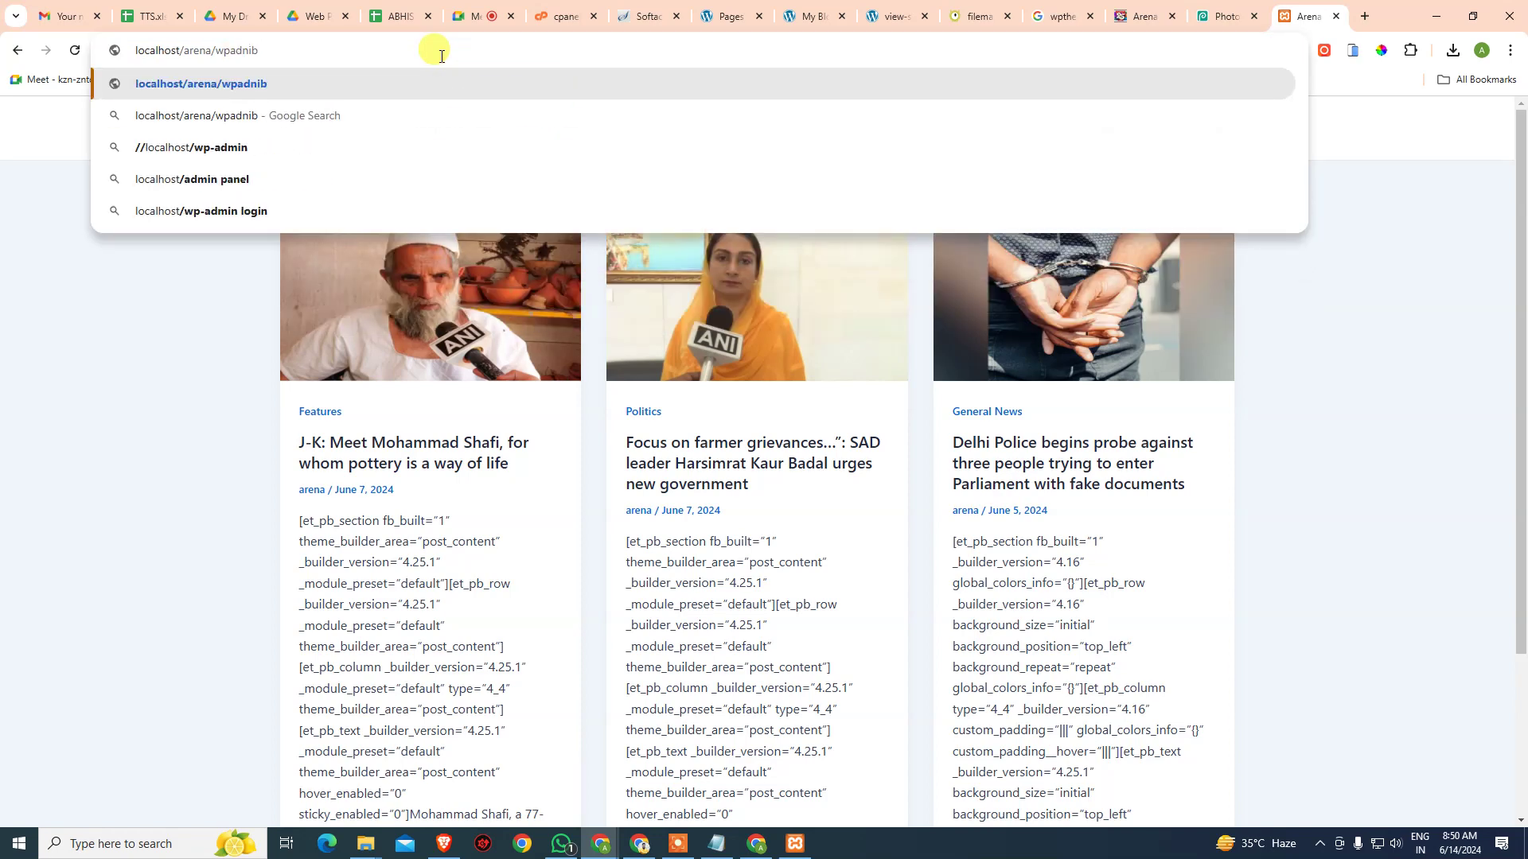
key(BackSpace)
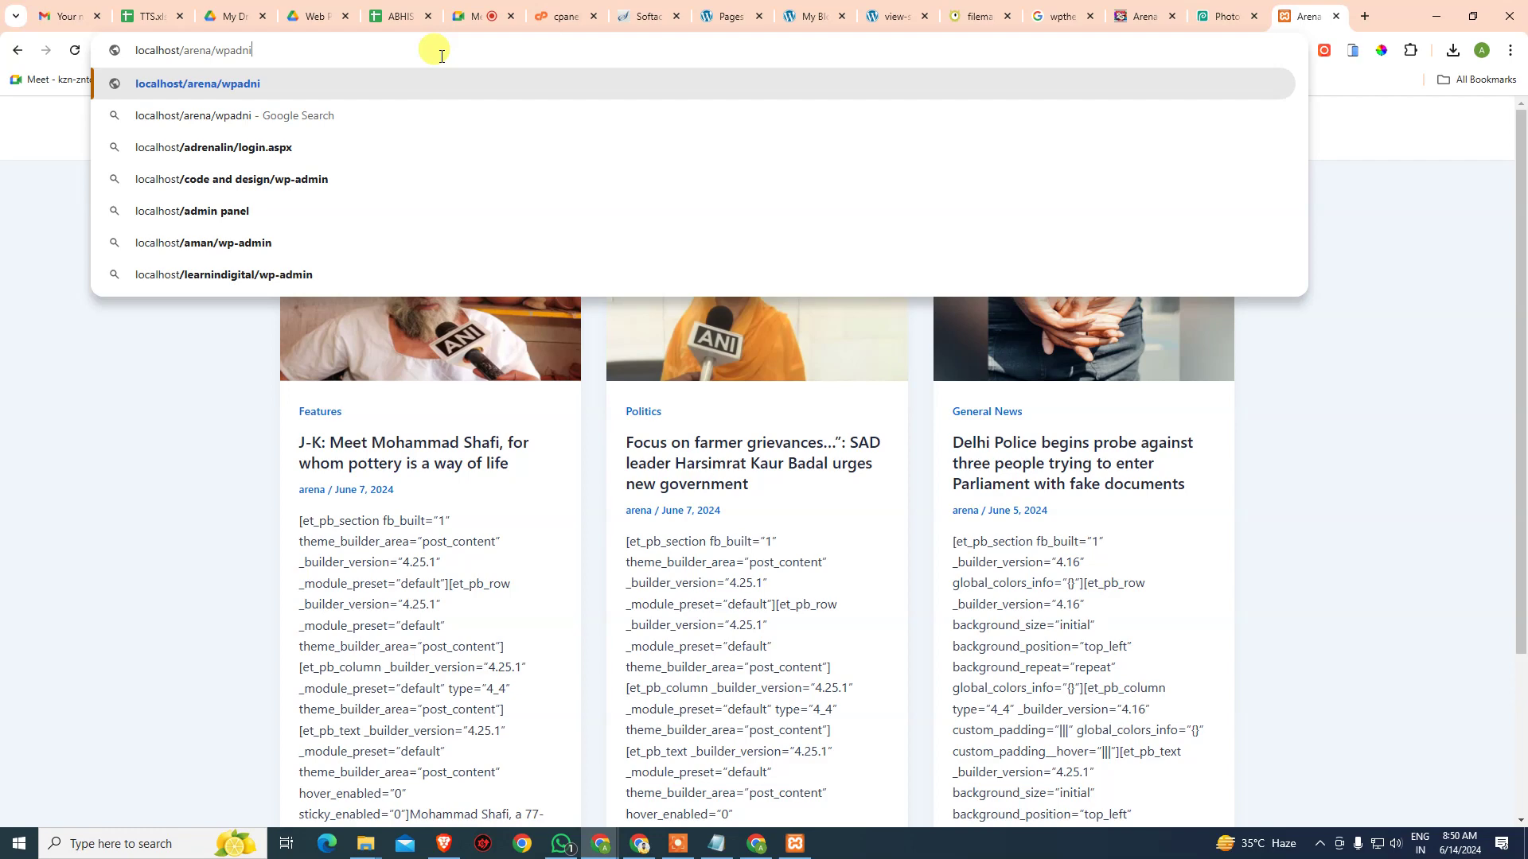
key(BackSpace)
key(BackSpace)
key(Down)
key(Down)
key(Down)
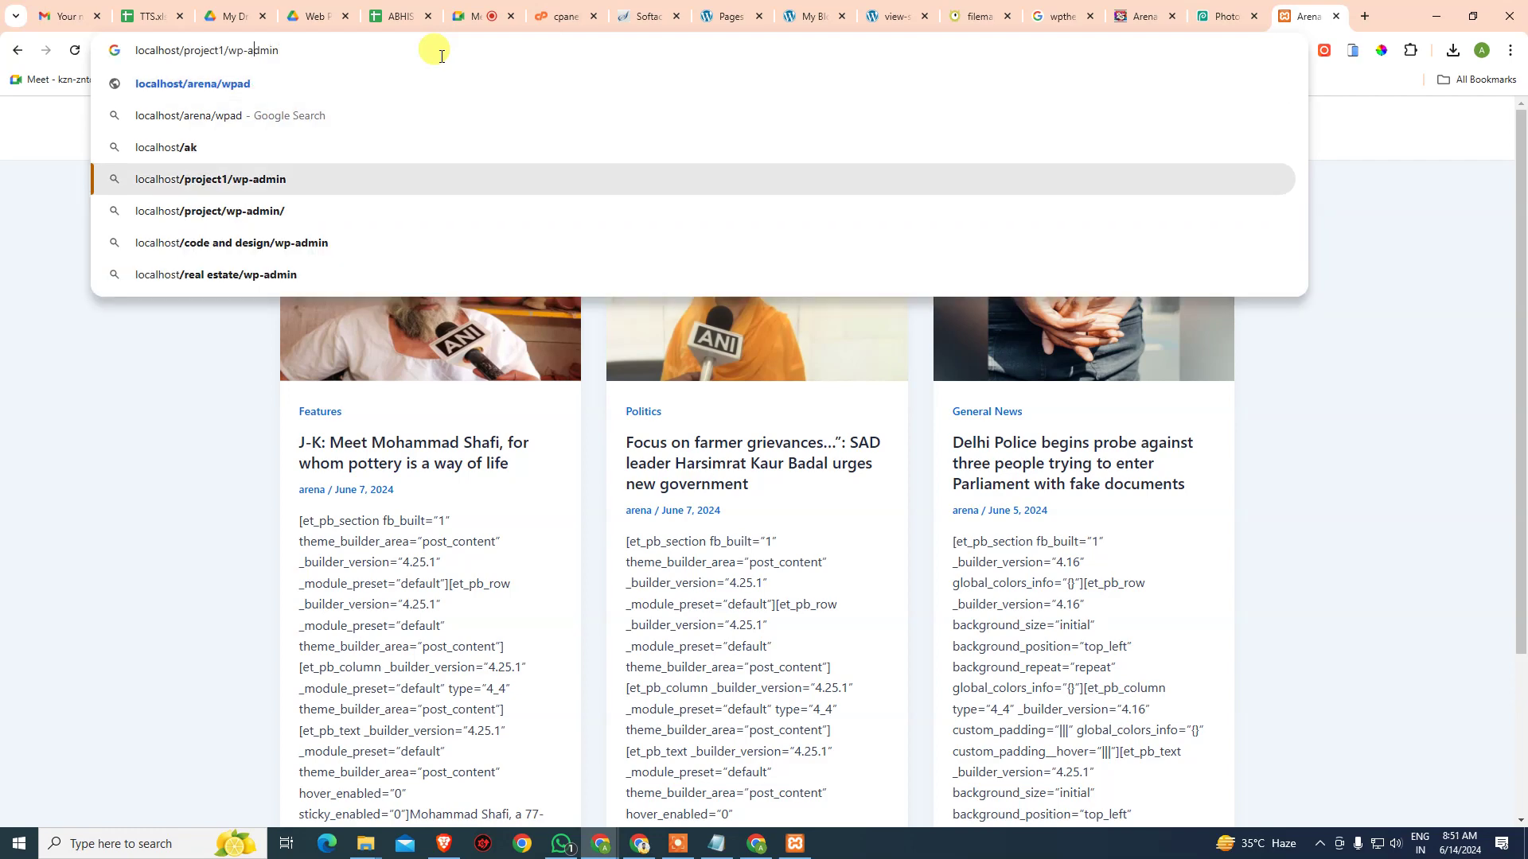
key(Up)
key(Up)
key(Up)
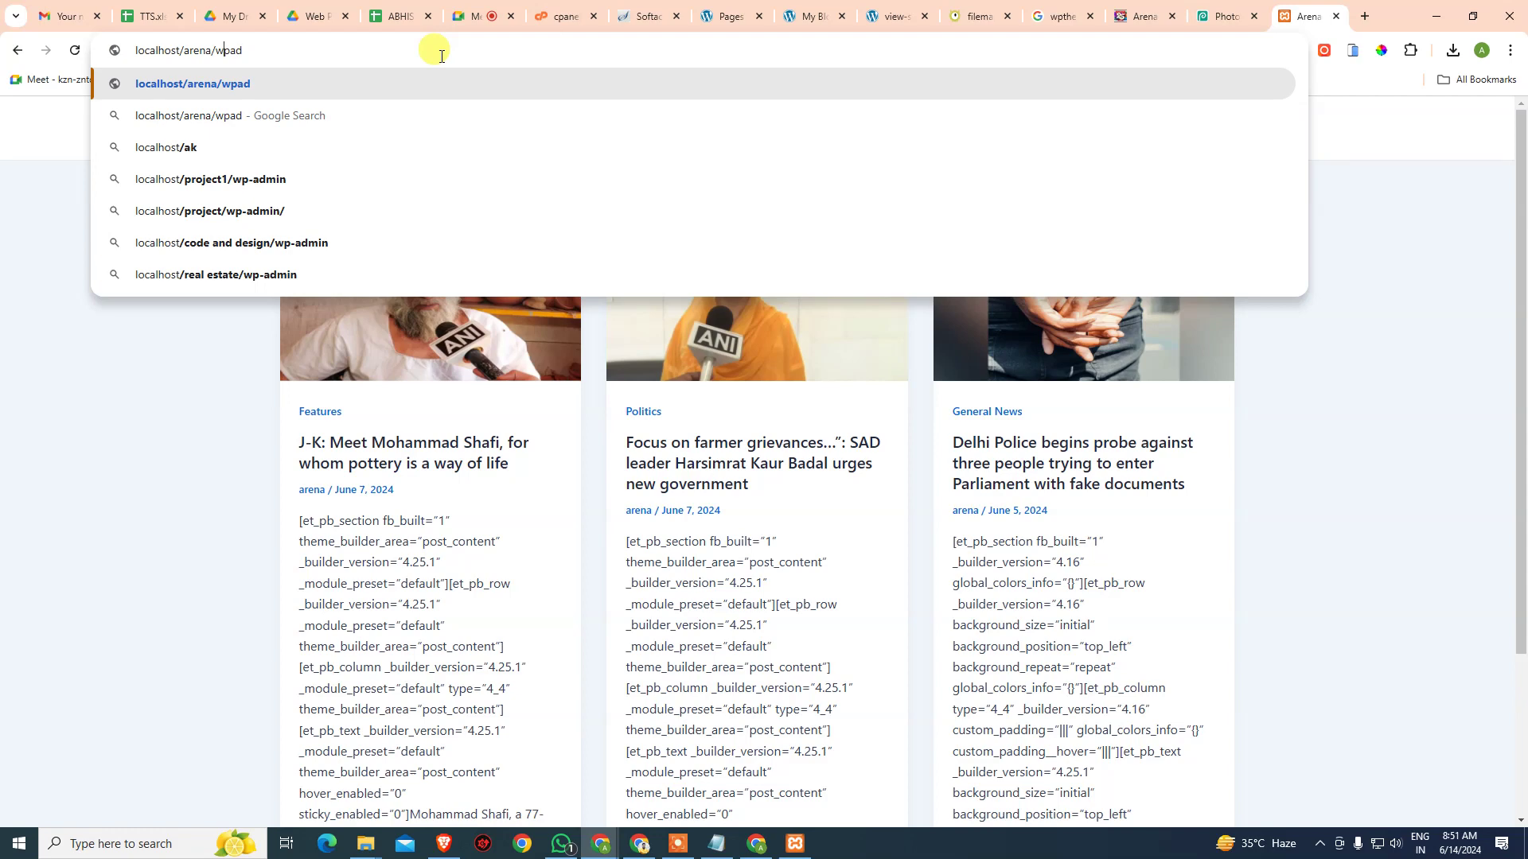
key(Left)
key(Left)
text(-)
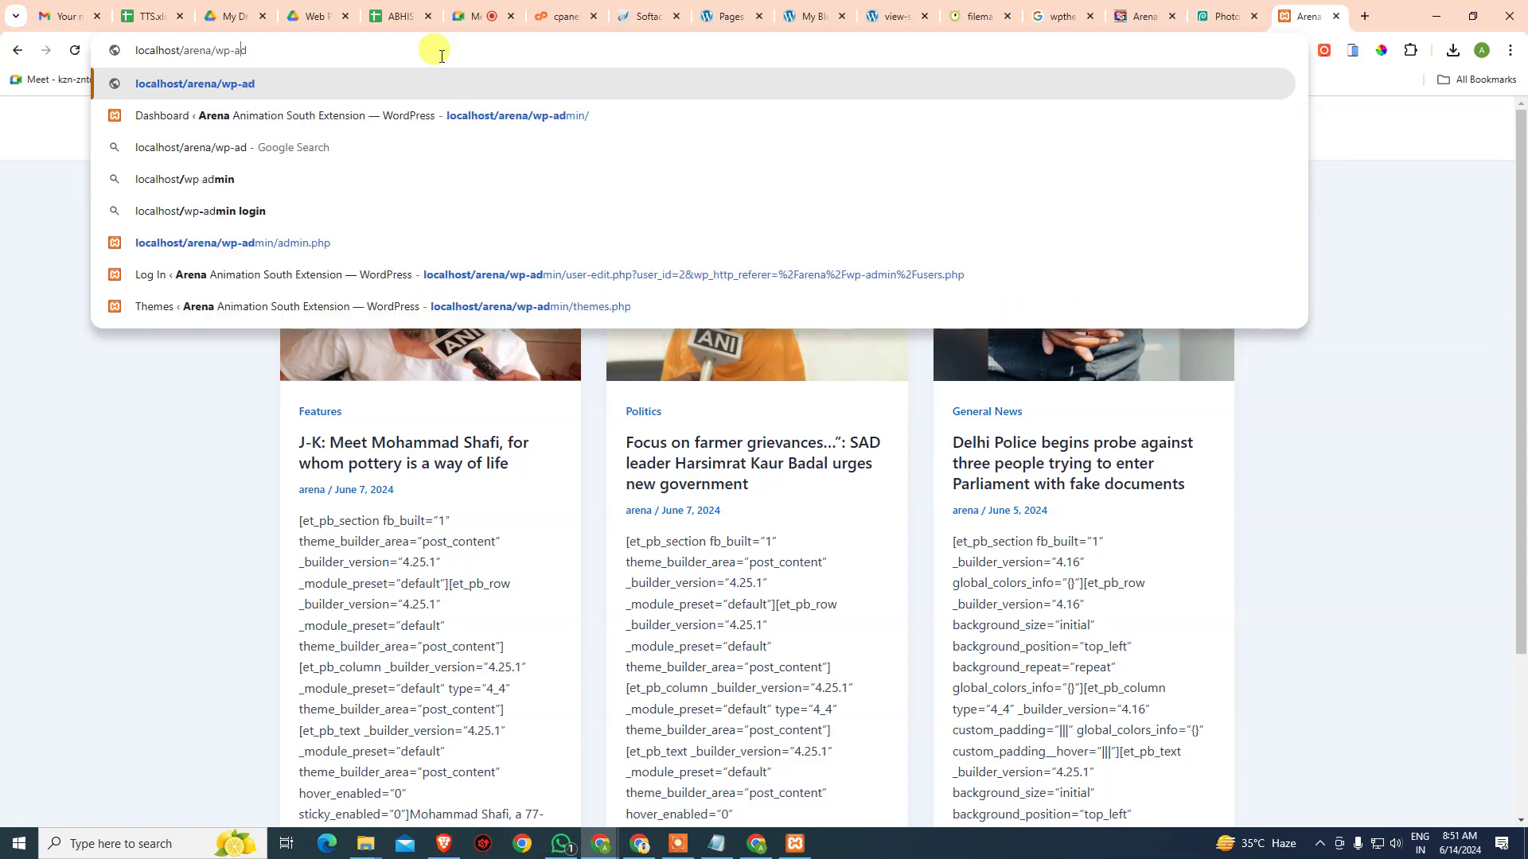
key(Down)
key(Return)
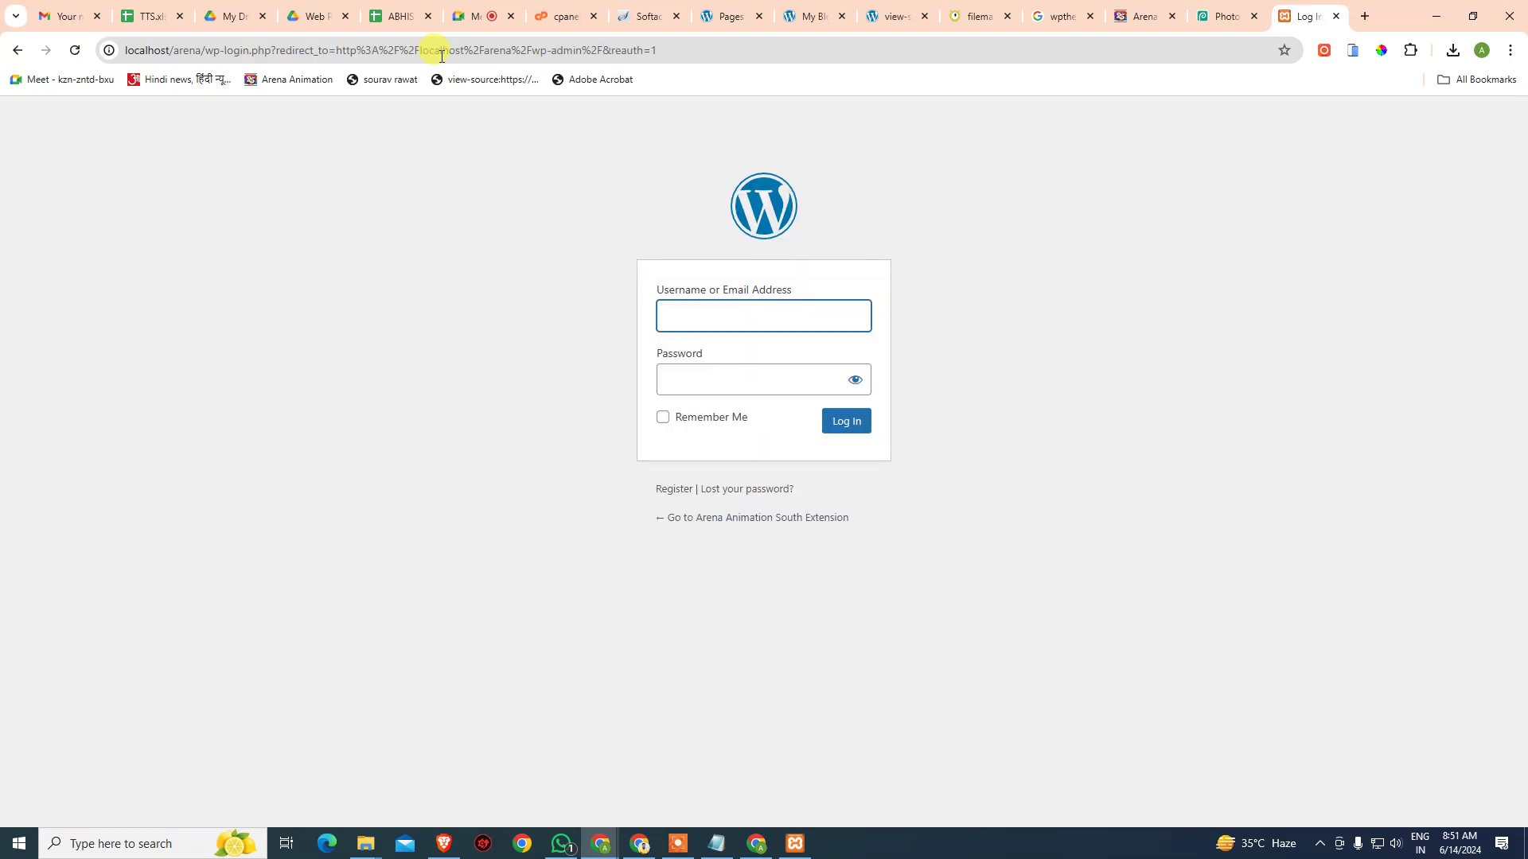
- Log in with the admin username and the password copied from the Notepad notes
text(admin)
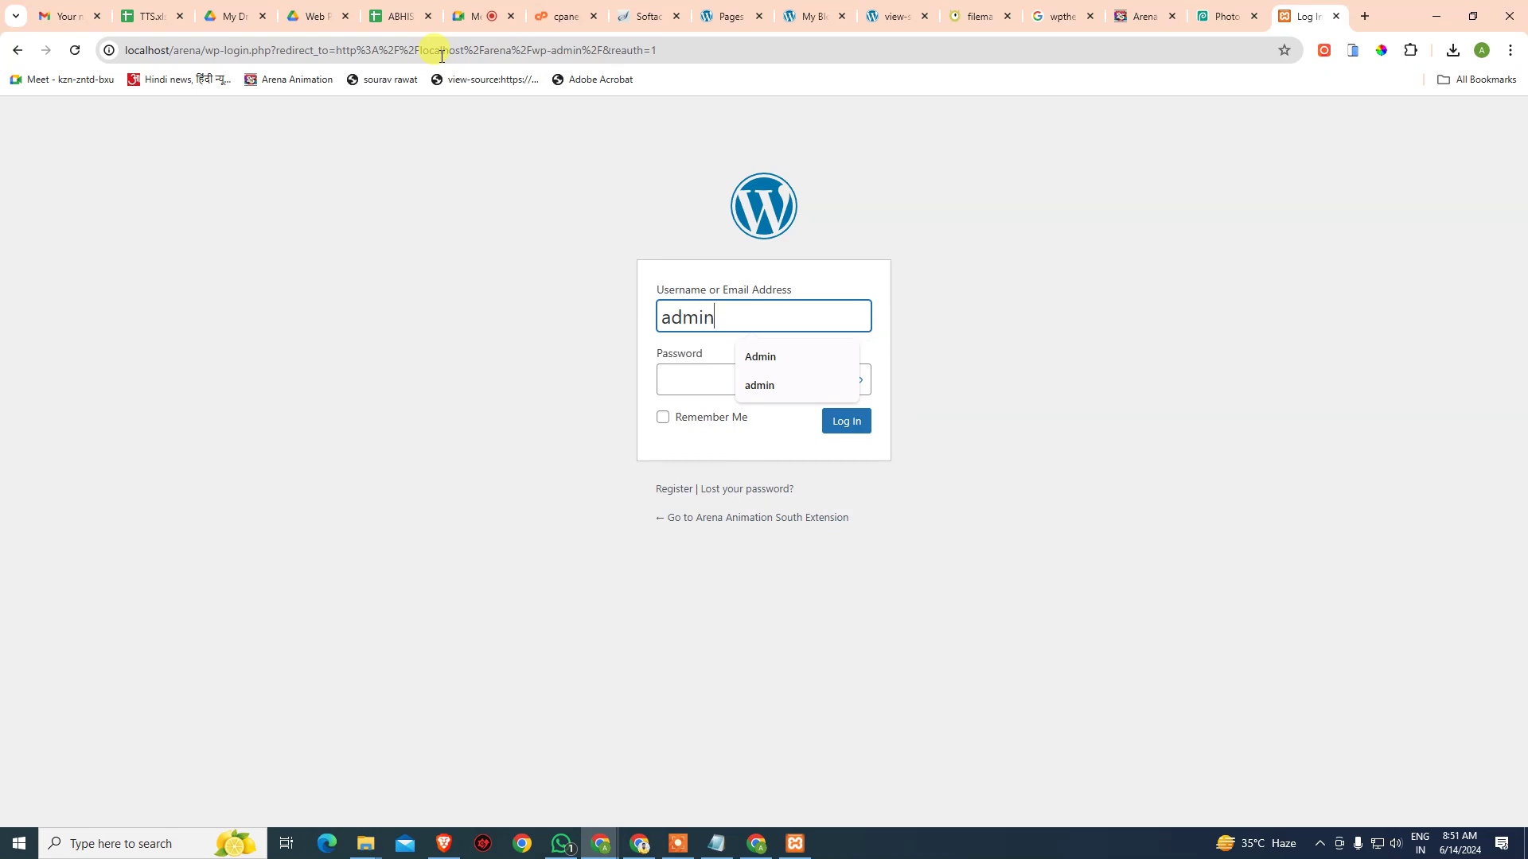
click(708, 845)
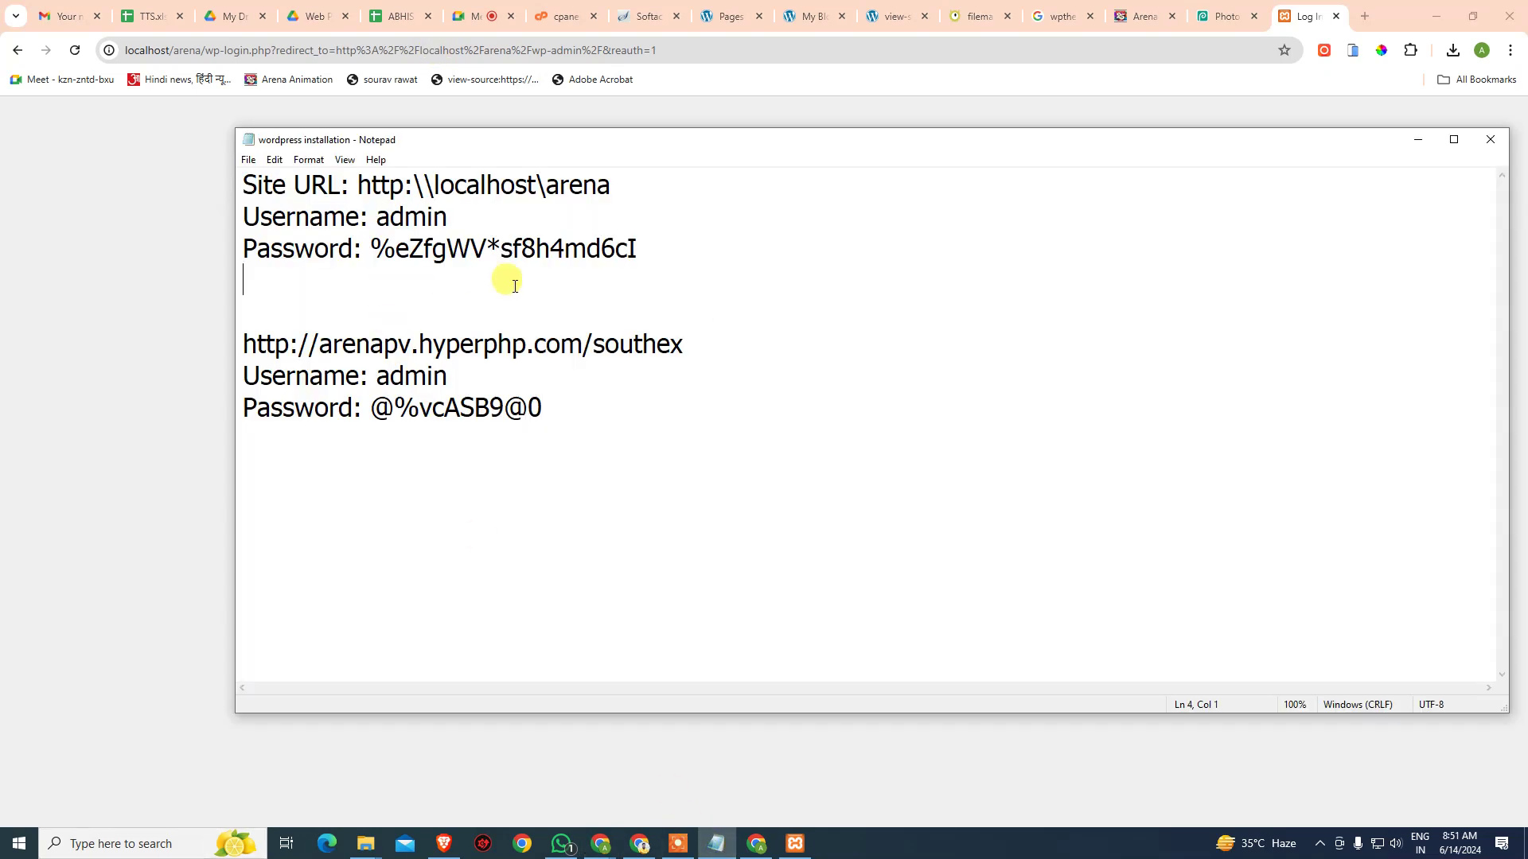
drag(371, 249, 740, 242)
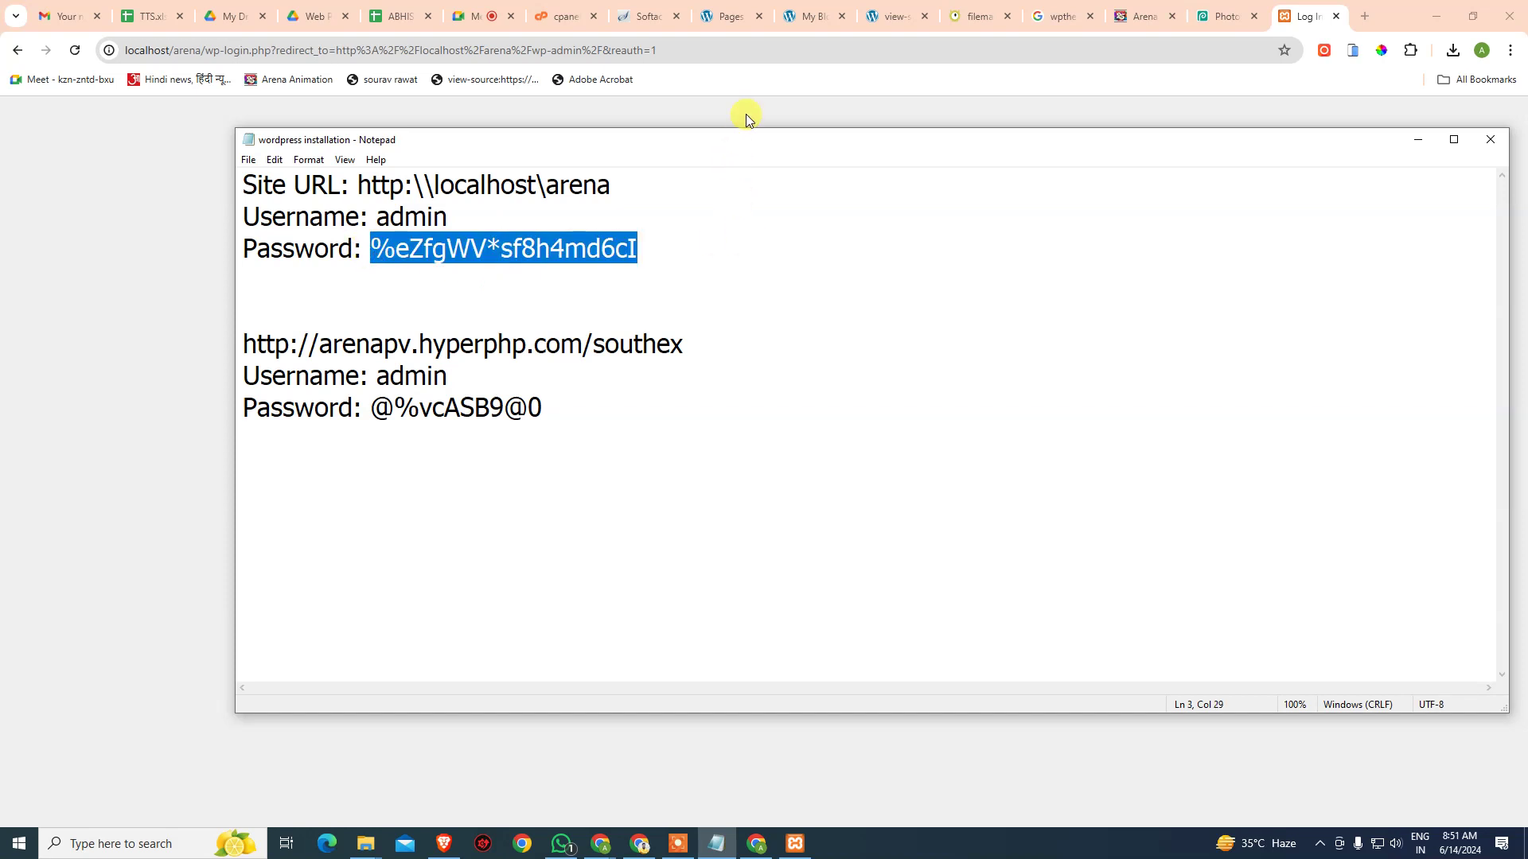
click(747, 113)
click(771, 380)
key(ctrl+v)
click(836, 420)
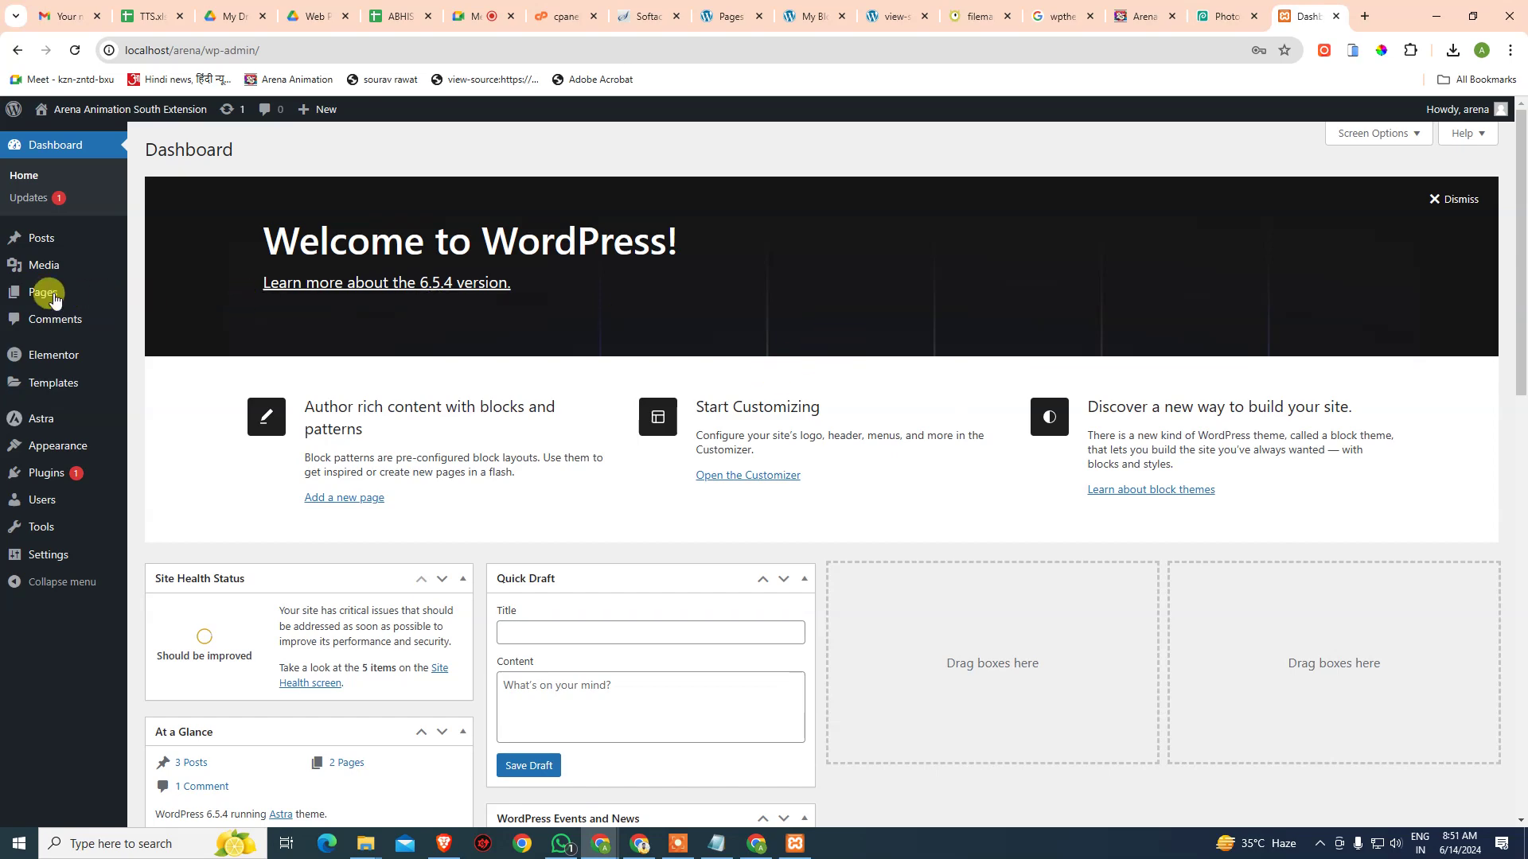
- Open the All Pages list and start a new blank page
mouse_move(44, 300)
click(159, 296)
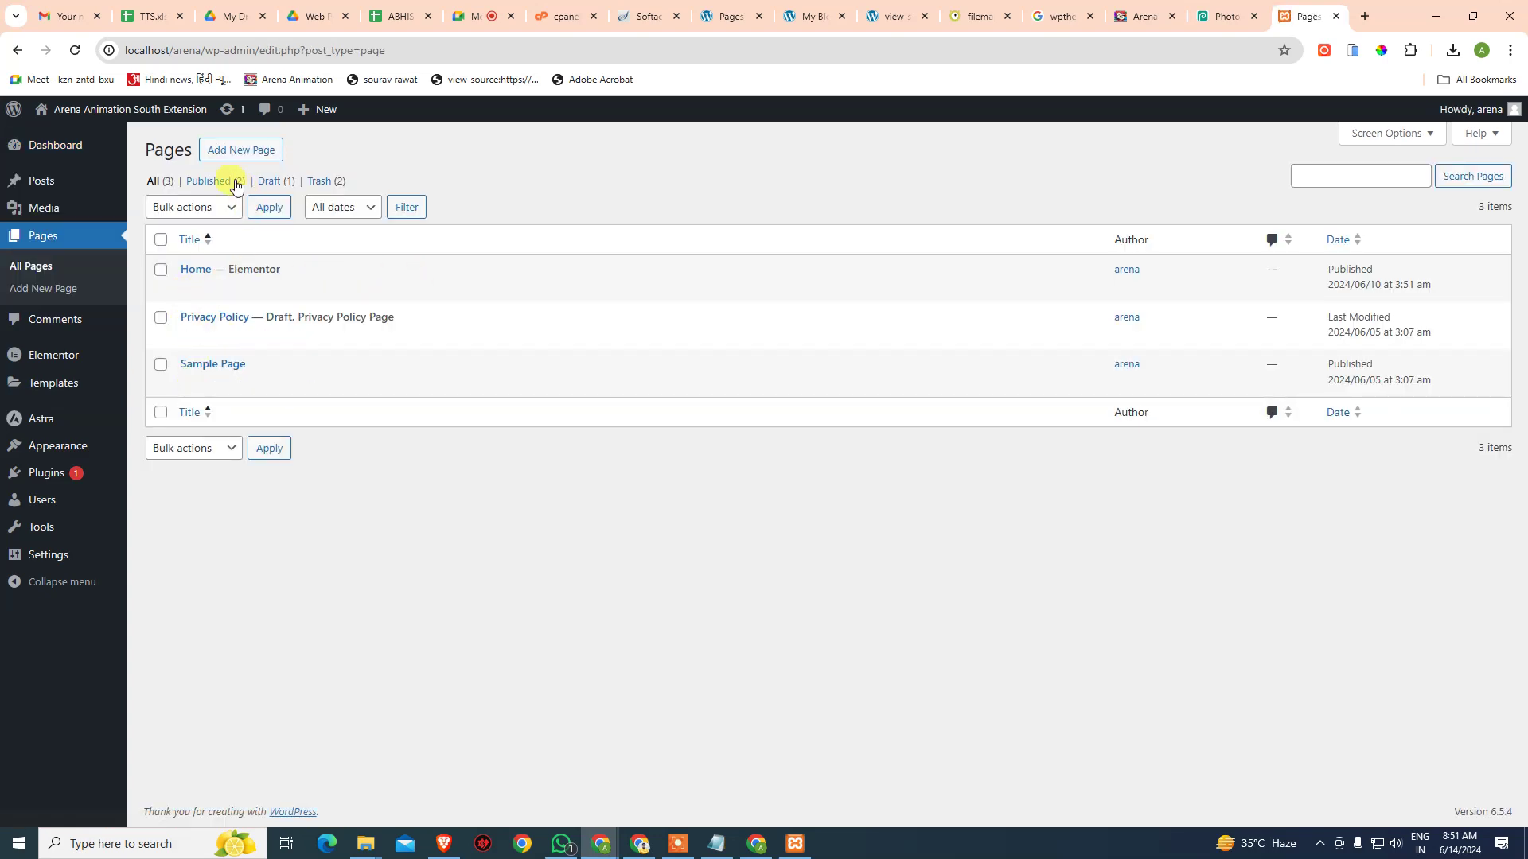
click(251, 155)
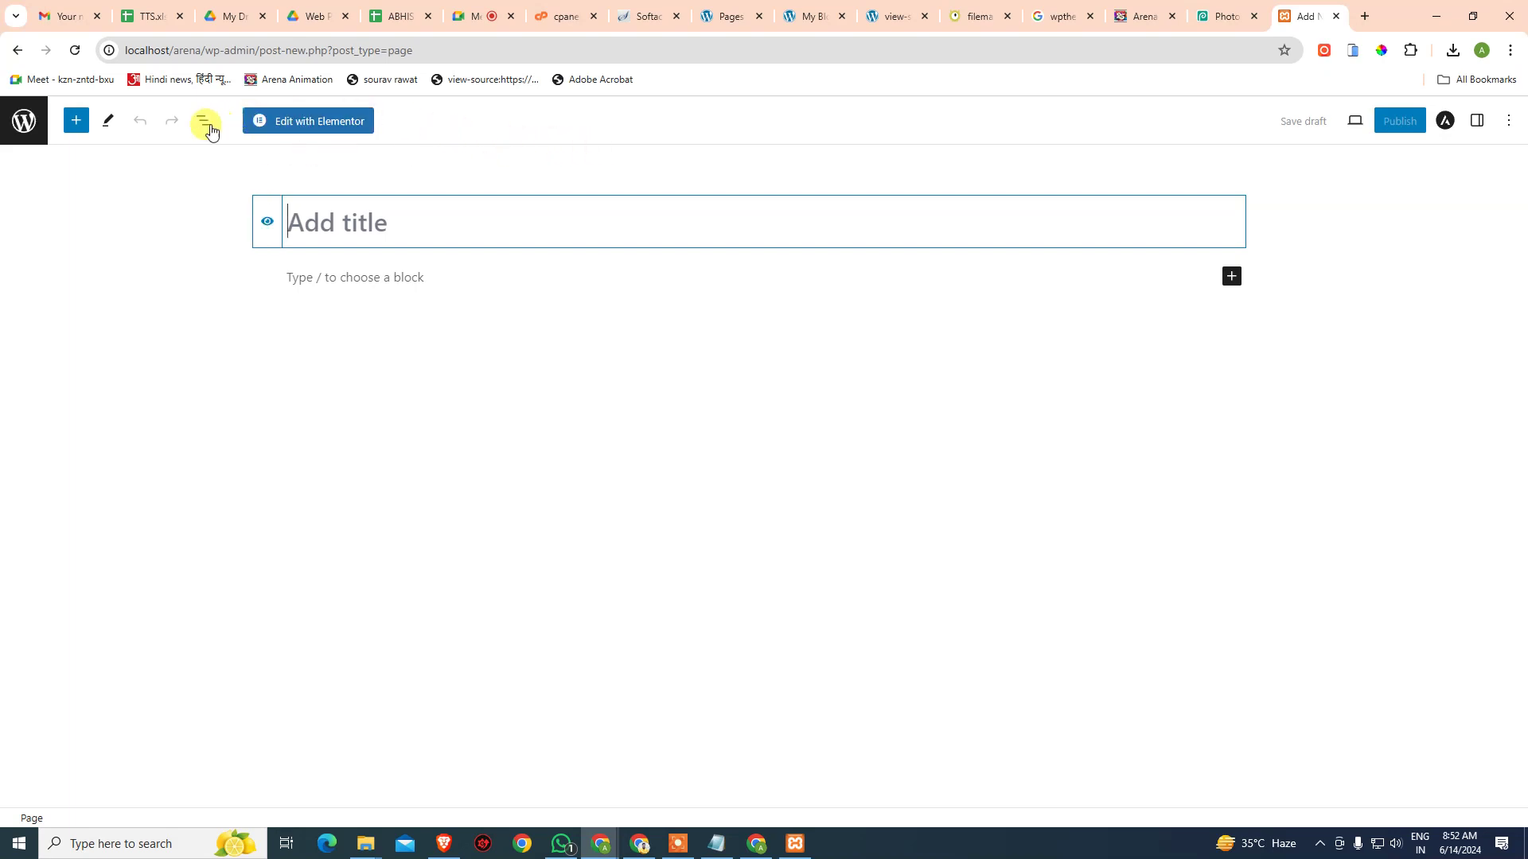
click(16, 50)
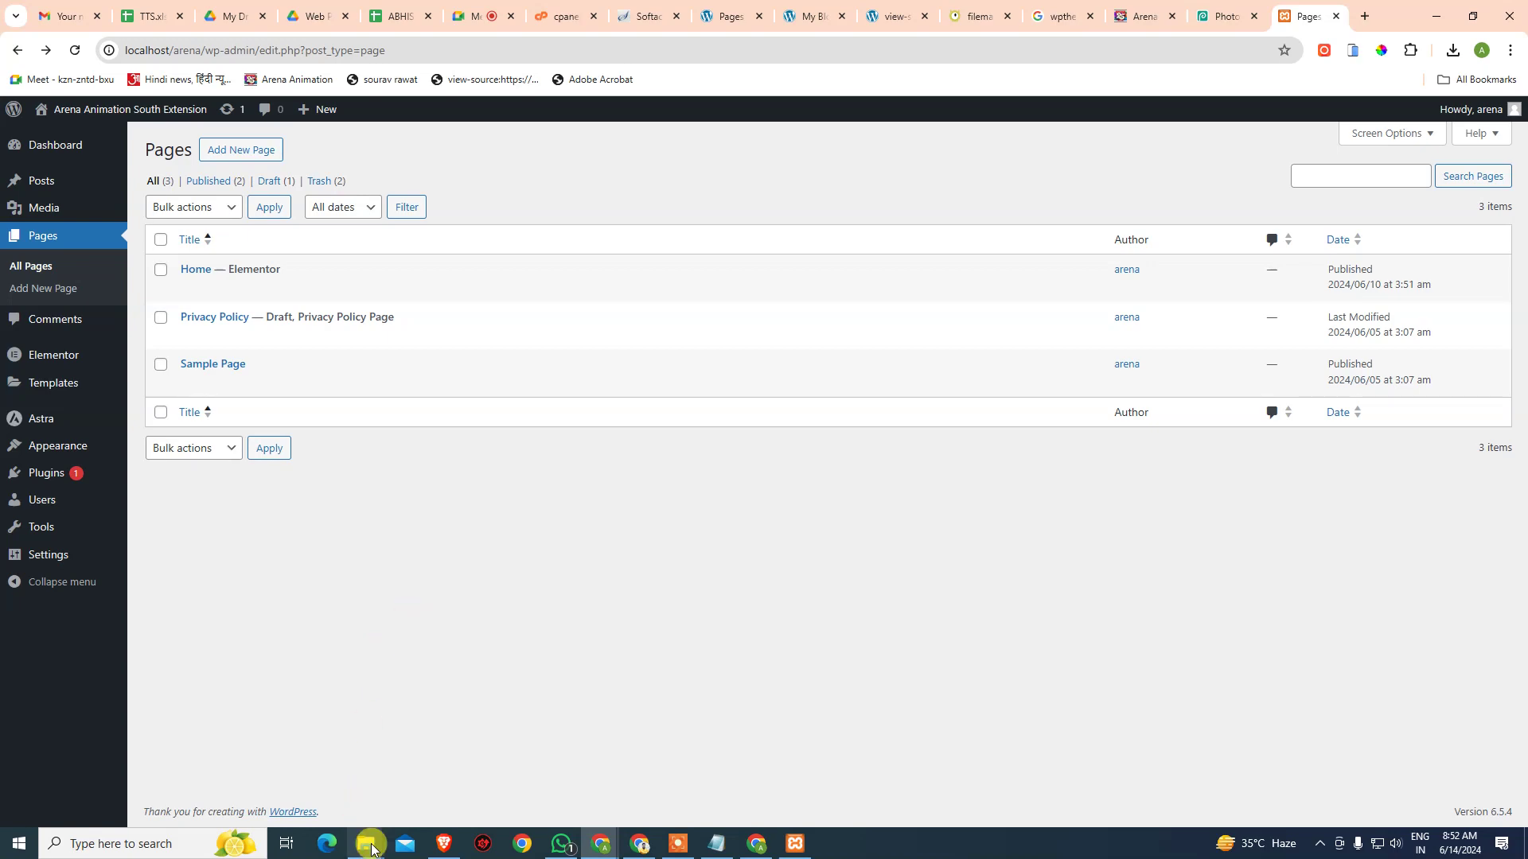
- Open the htdocs folder inside the xampp folder in File Explorer
mouse_move(371, 846)
click(303, 784)
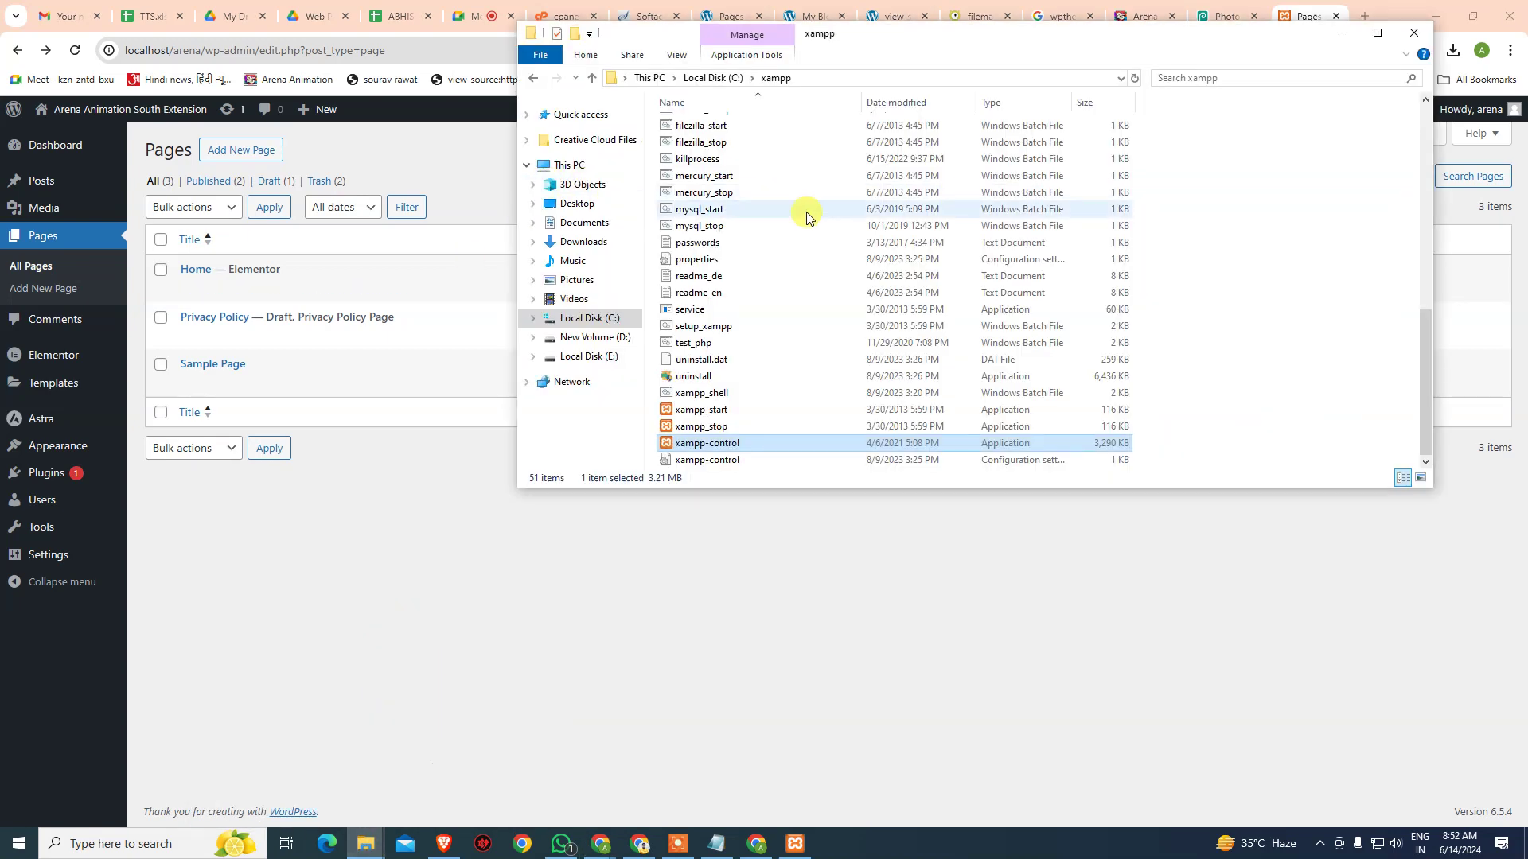
scroll(802, 213, up, 10)
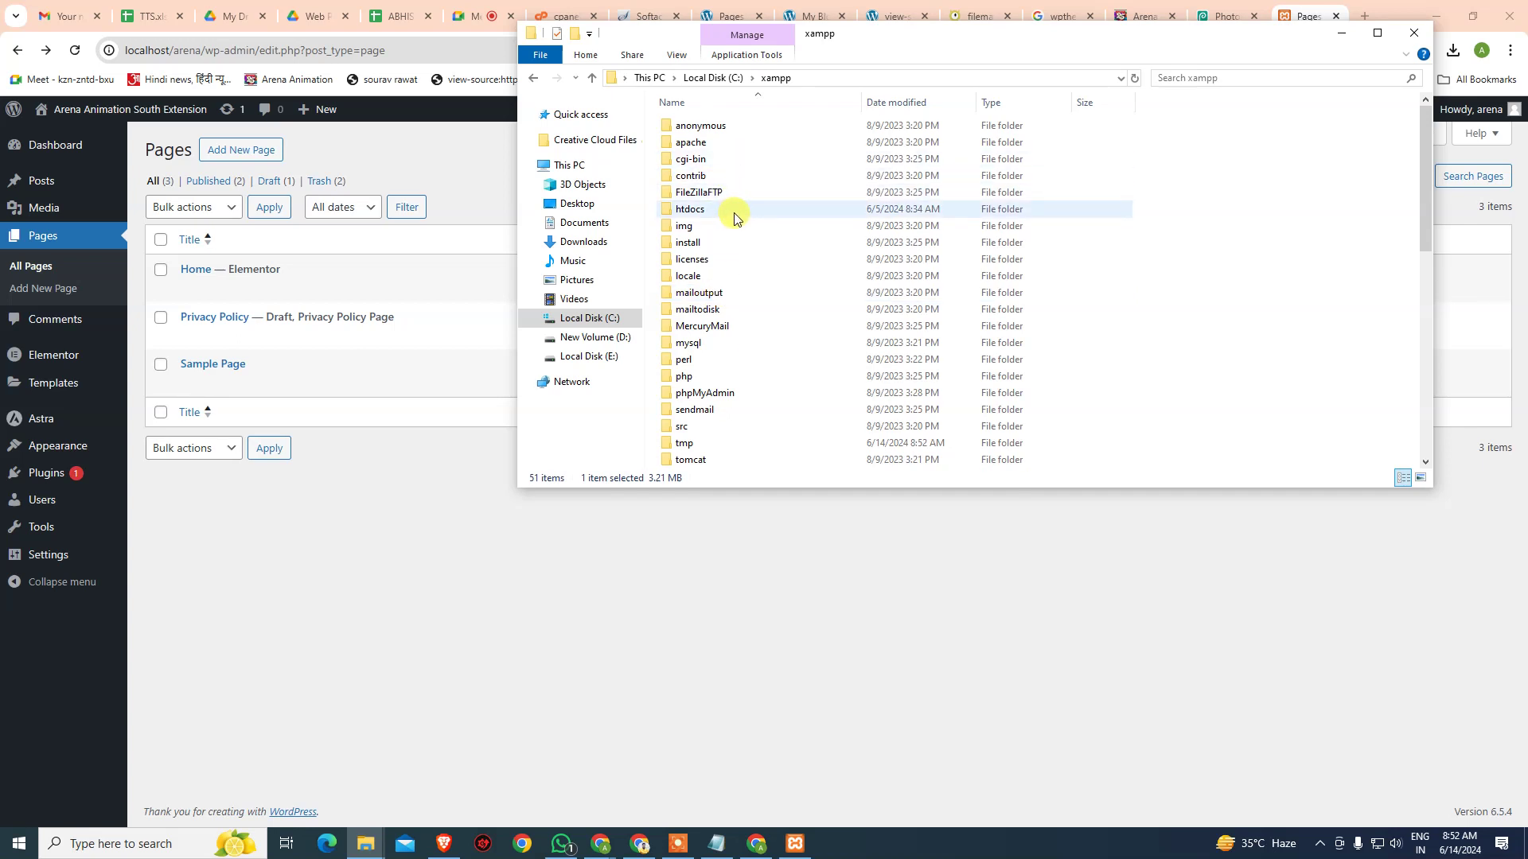
double_click(733, 213)
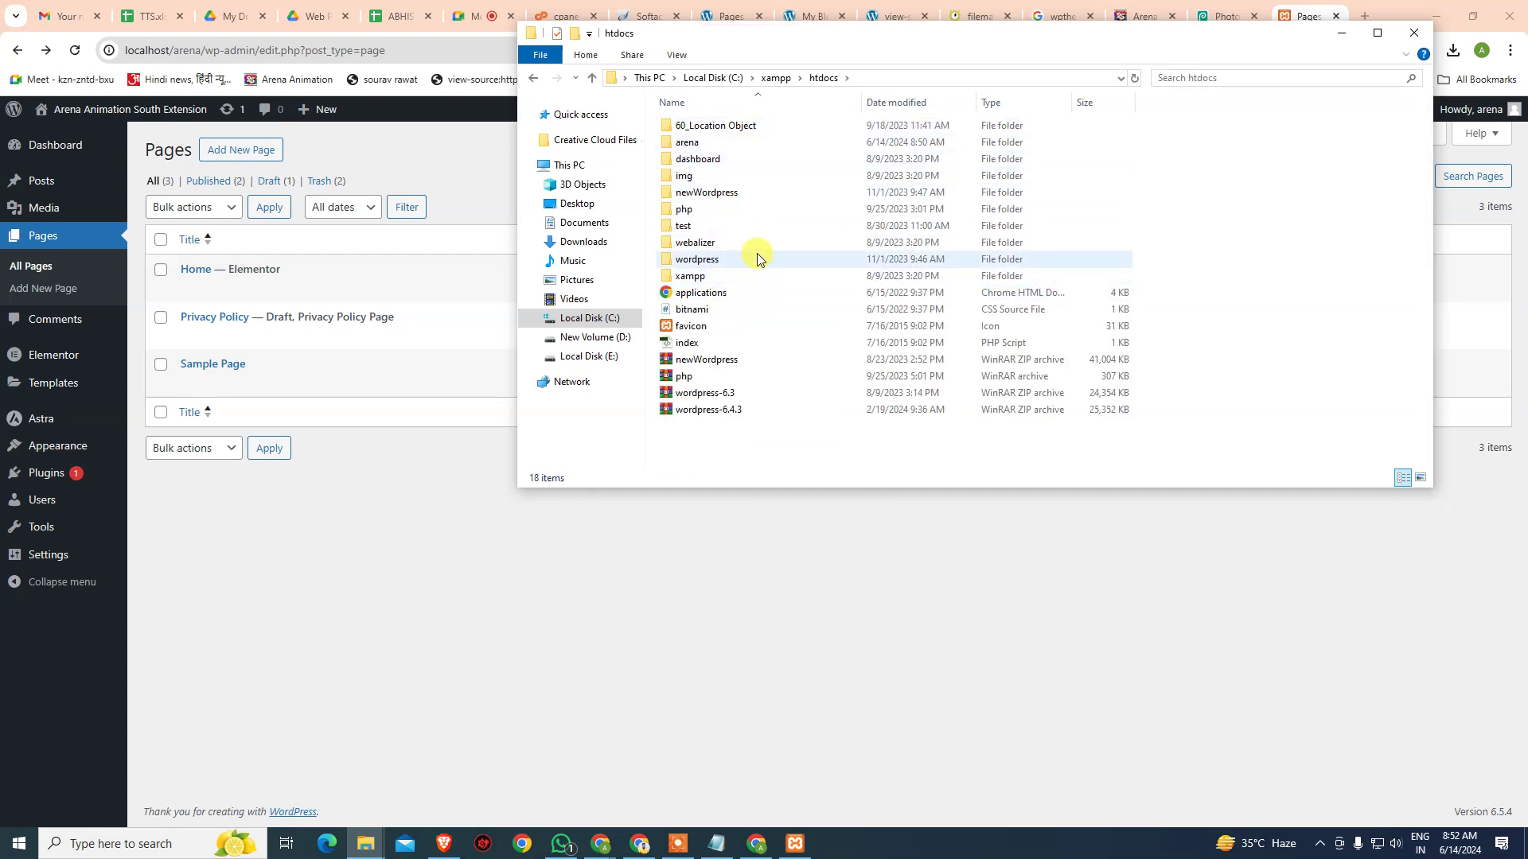
- Minimize the login-details notes and return to the WordPress pages list in Chrome
click(716, 843)
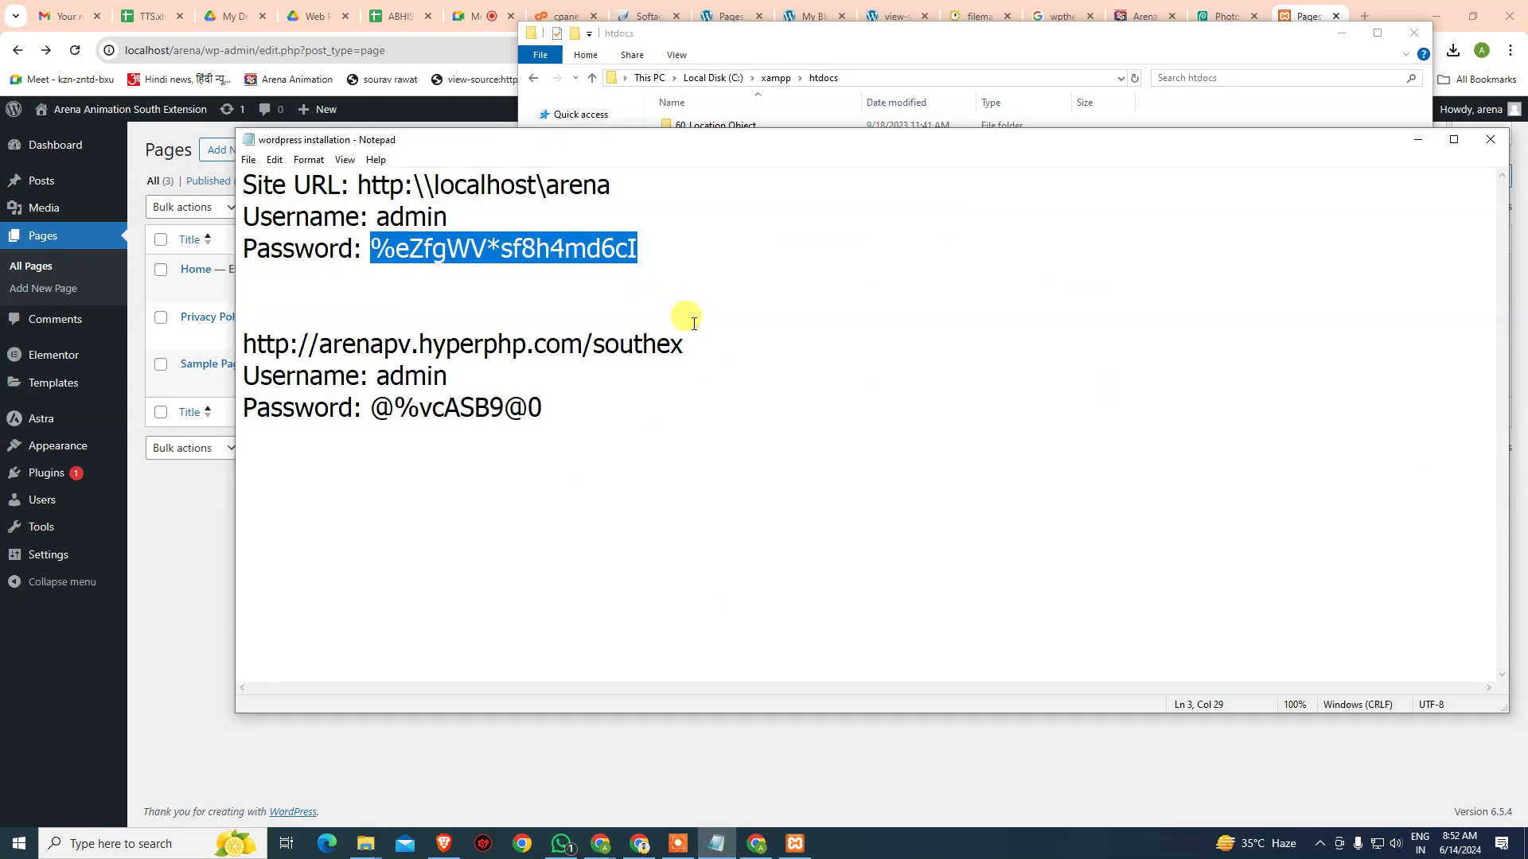
click(1418, 140)
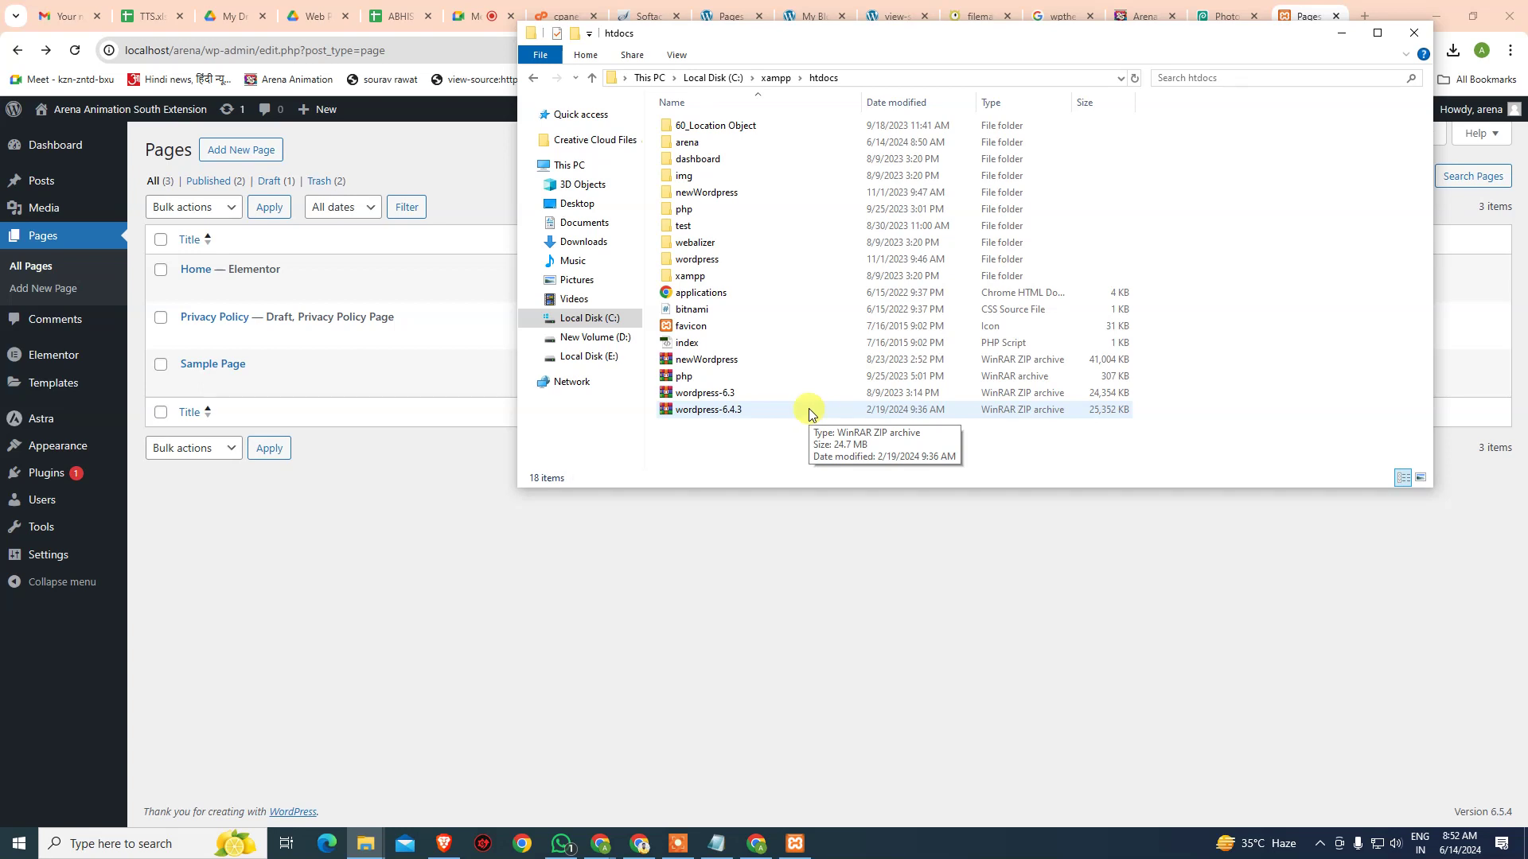
click(467, 566)
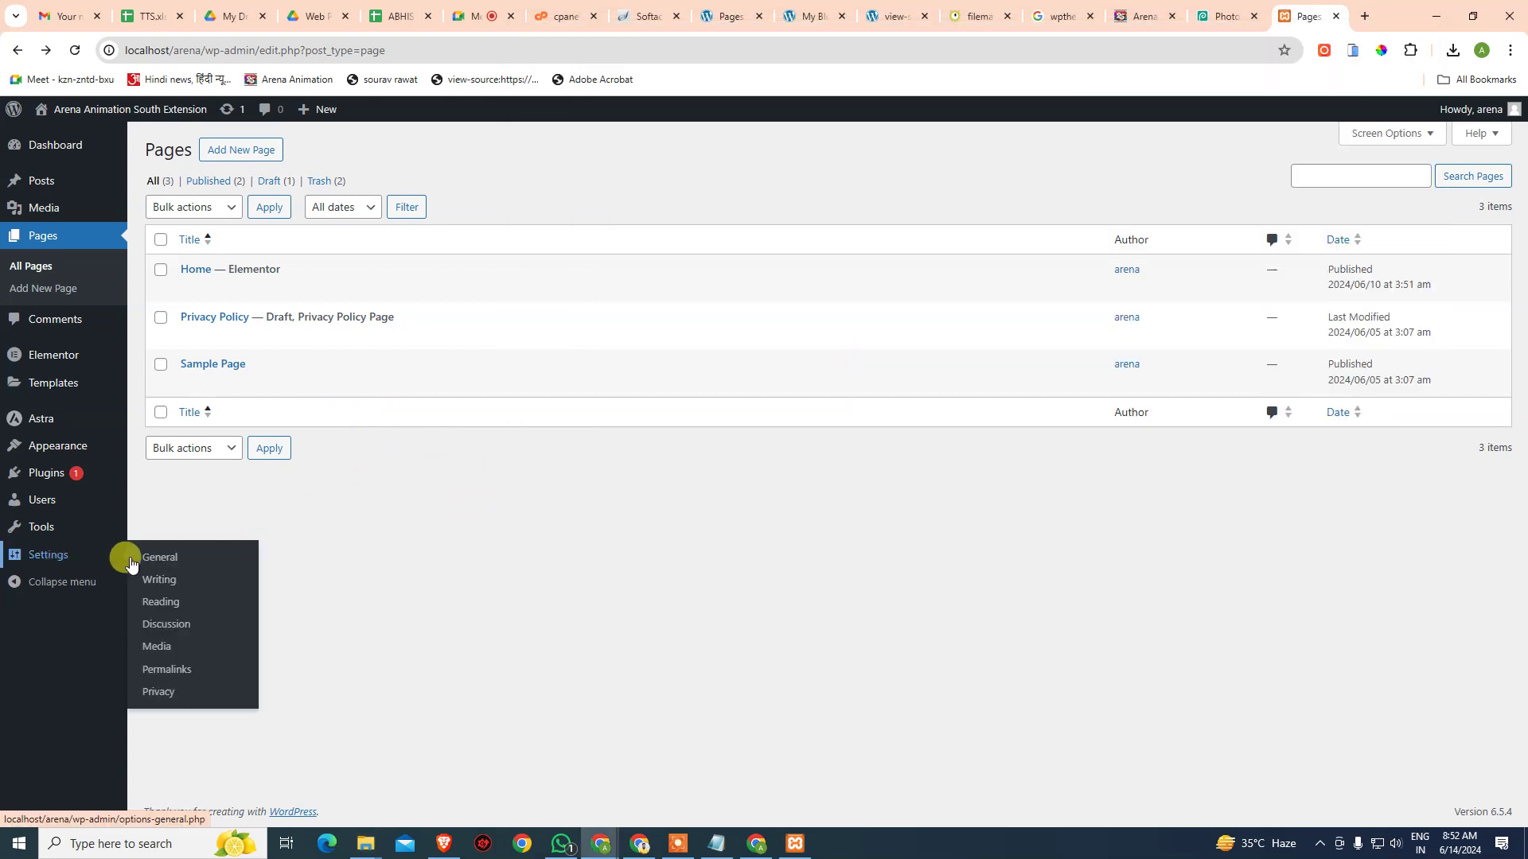
- Activate the Divi theme under Appearance > Themes, replacing Astra
mouse_move(60, 440)
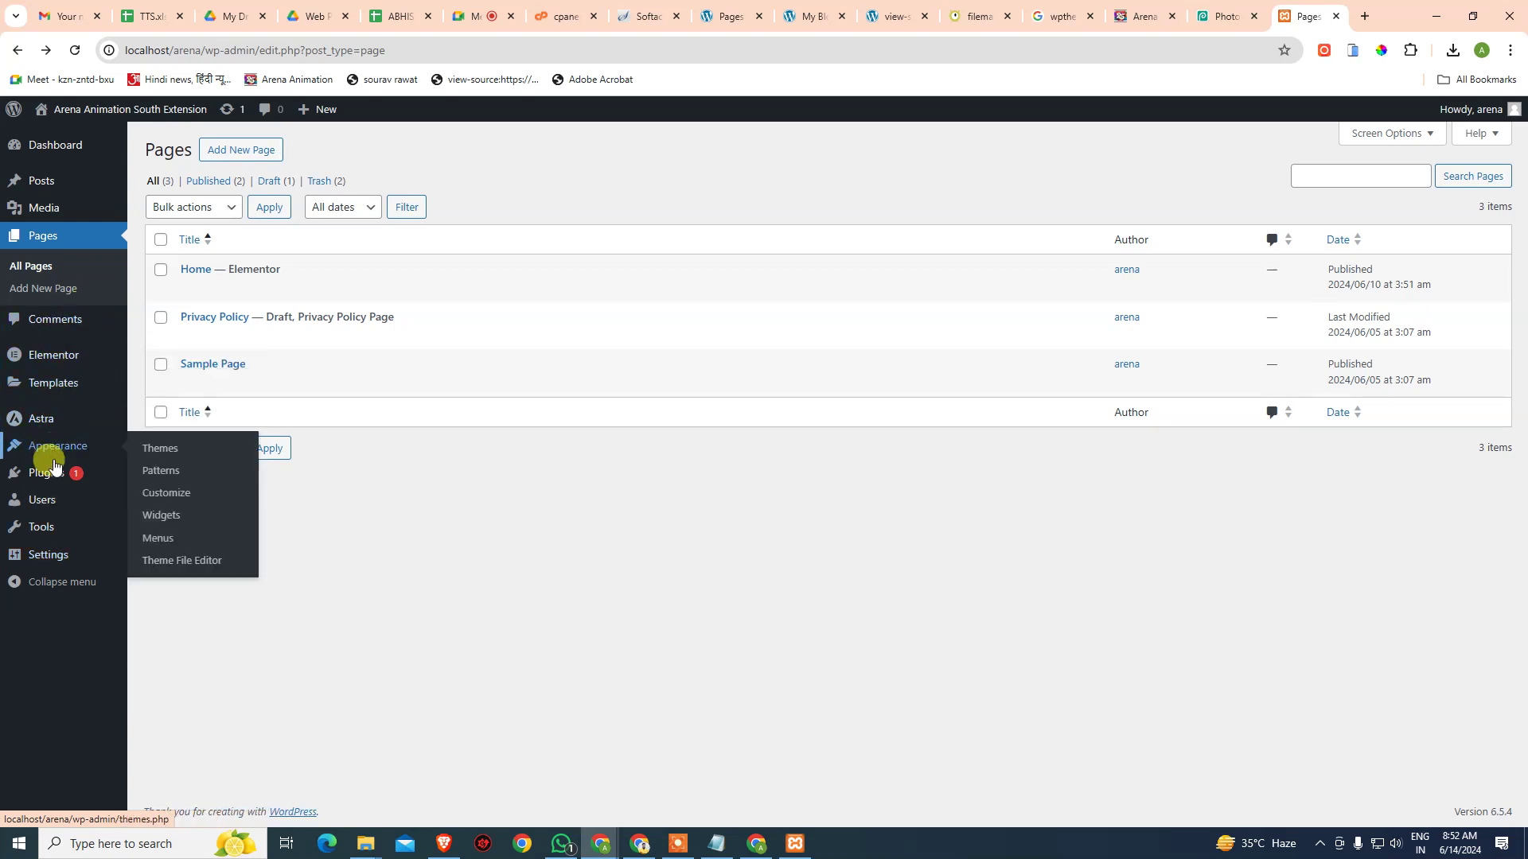
click(159, 443)
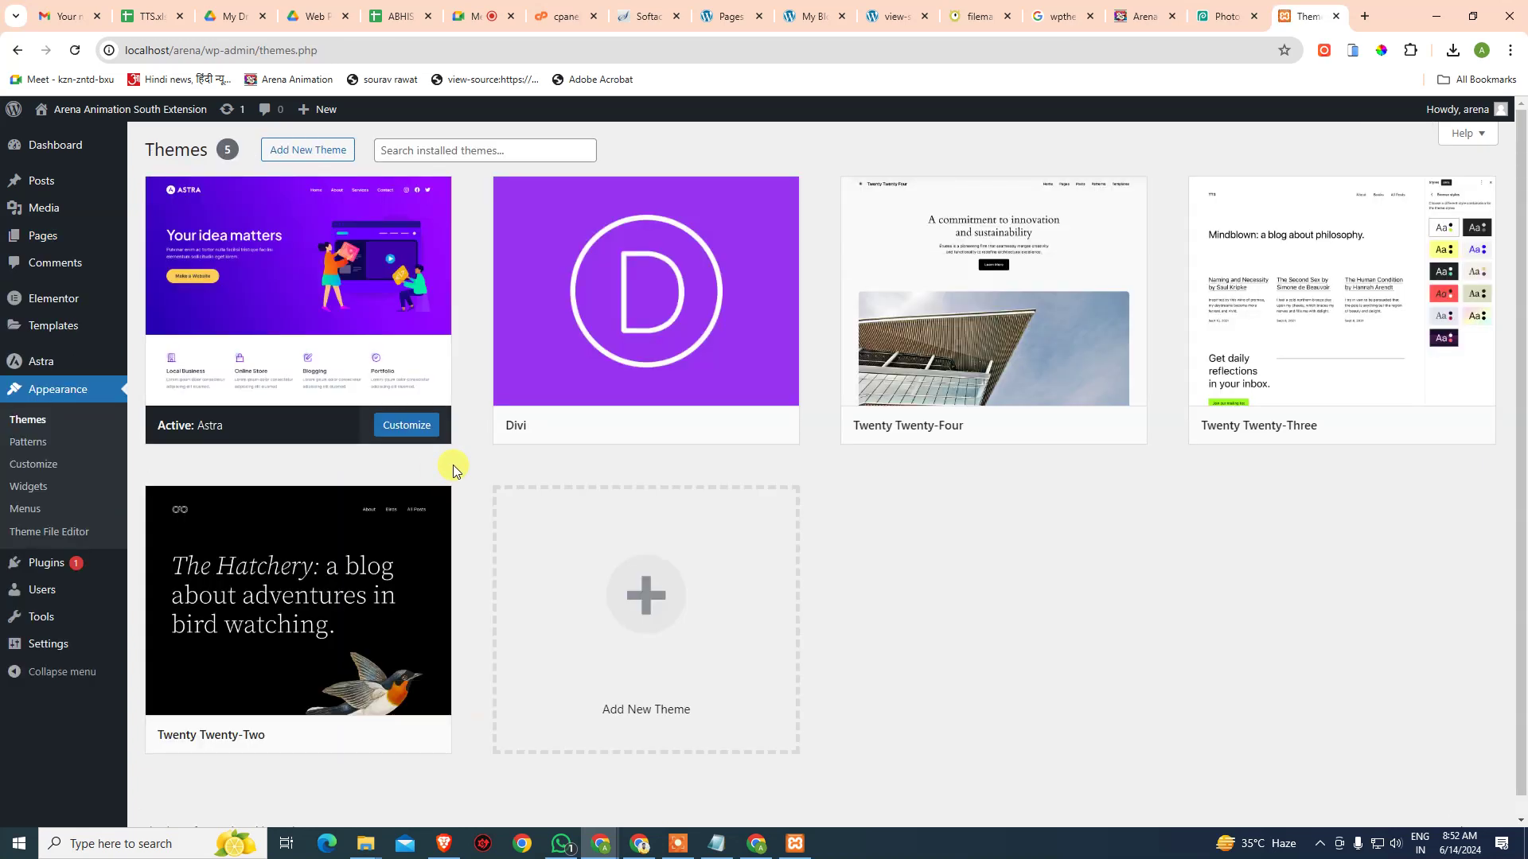
click(679, 427)
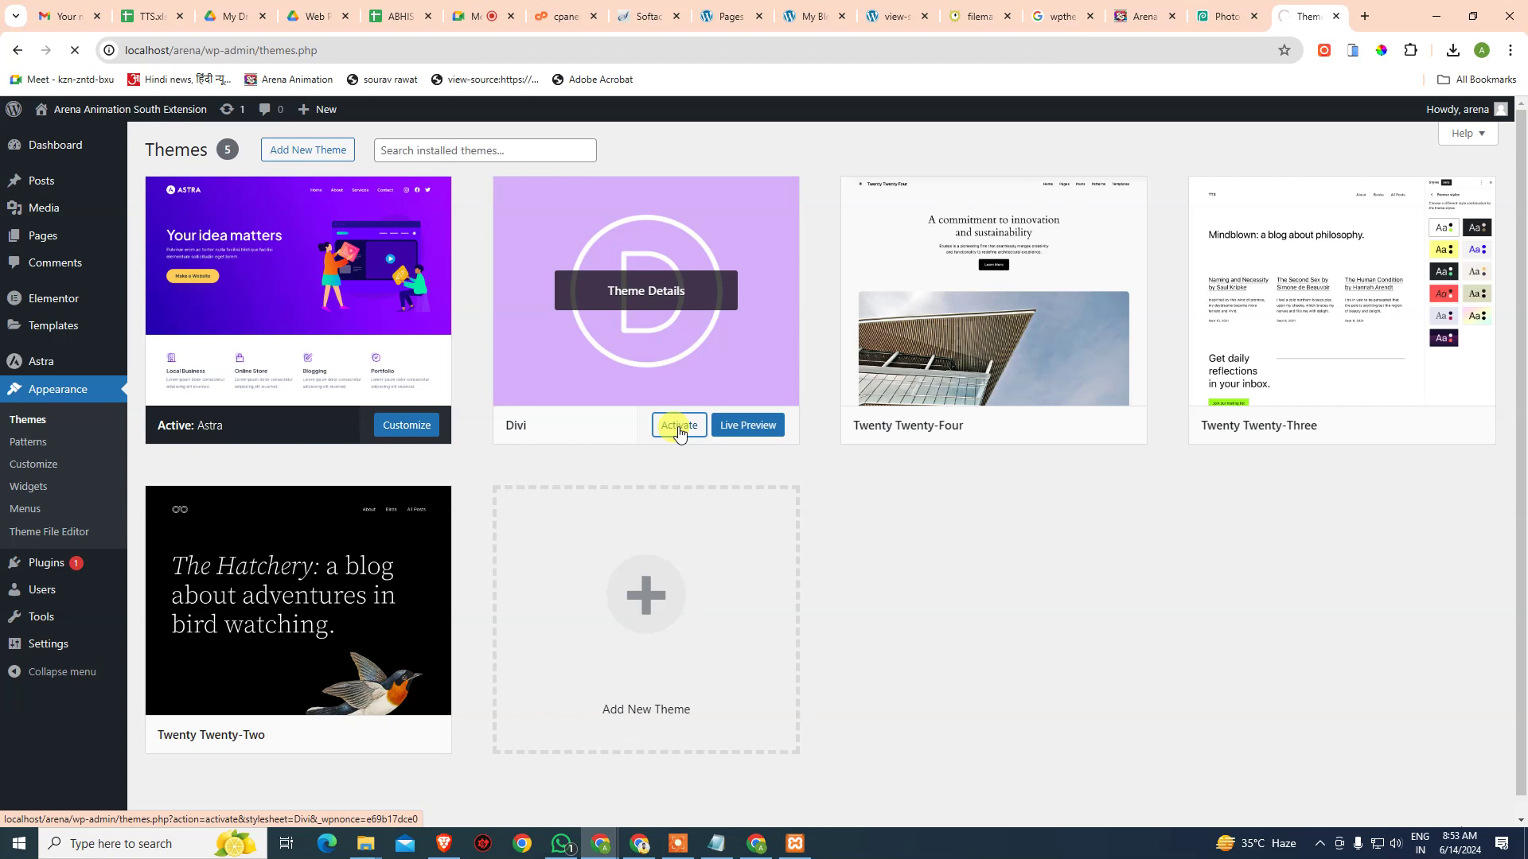
click(561, 843)
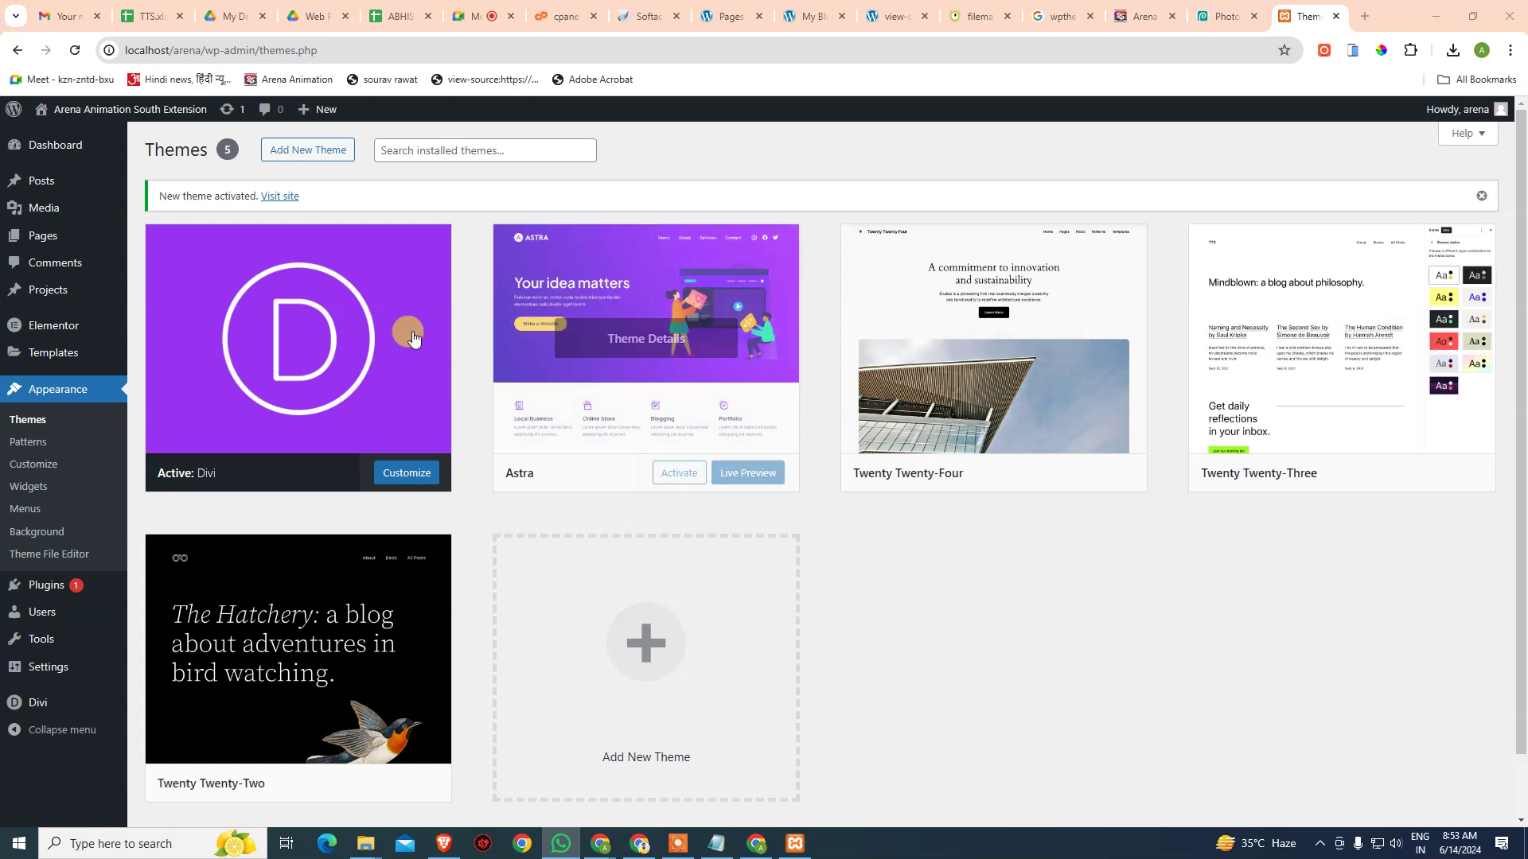
- Add a new page and switch it to the Divi Builder
mouse_move(49, 237)
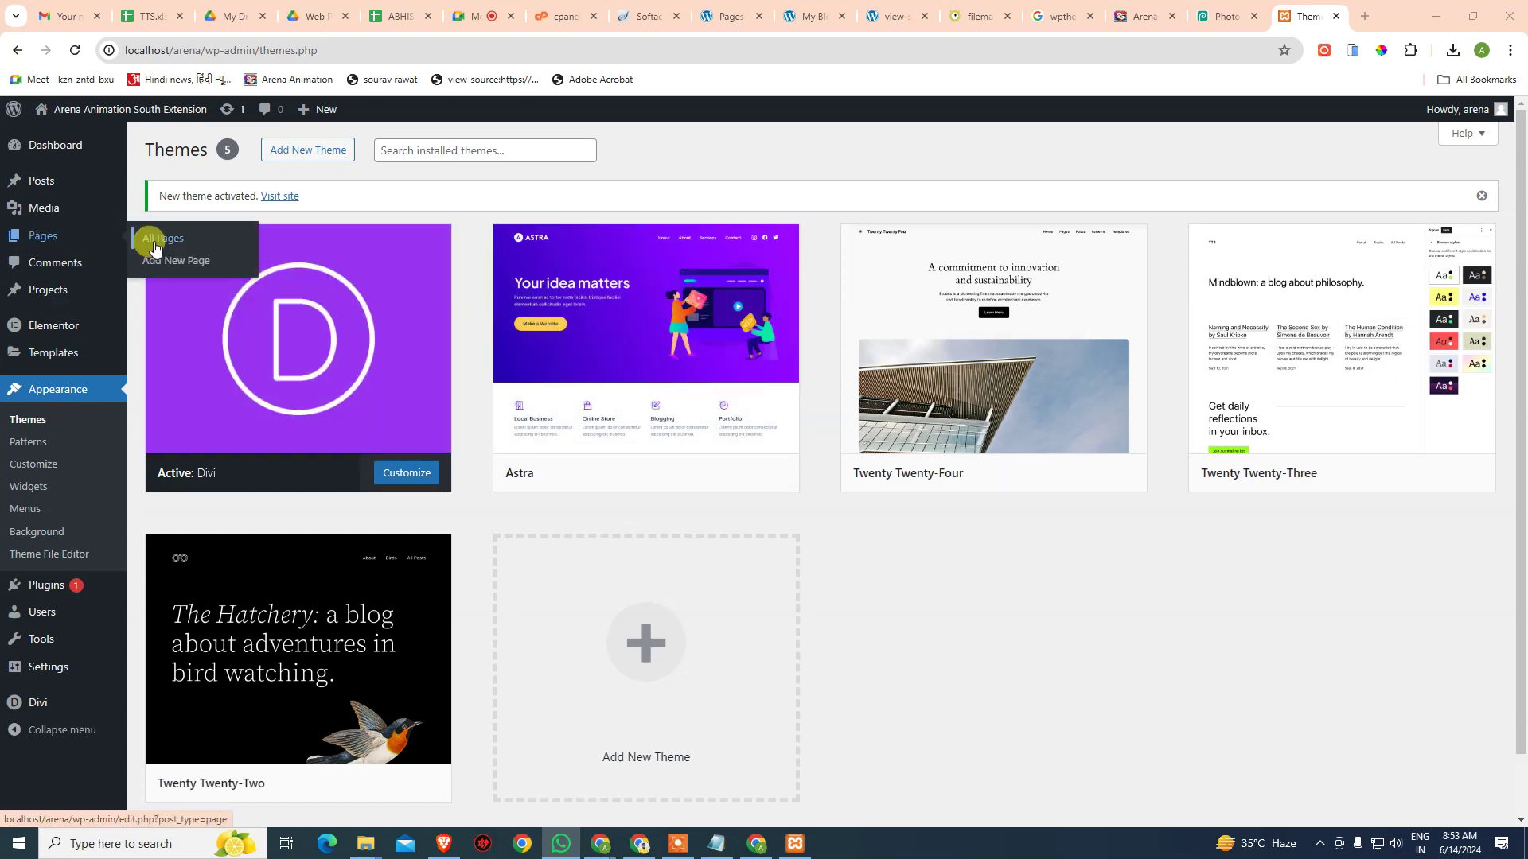
click(157, 243)
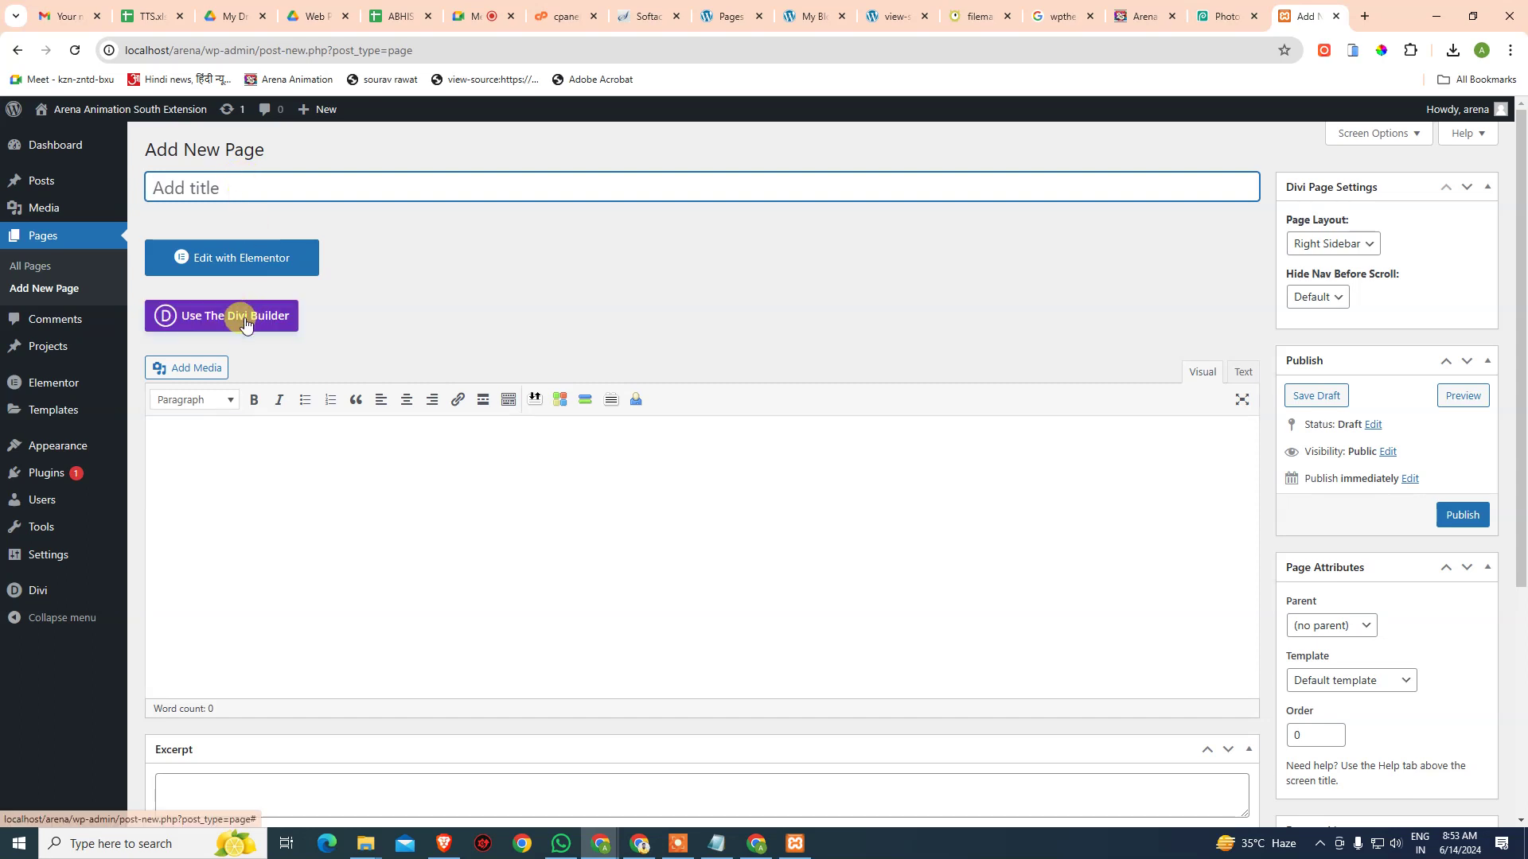
click(245, 316)
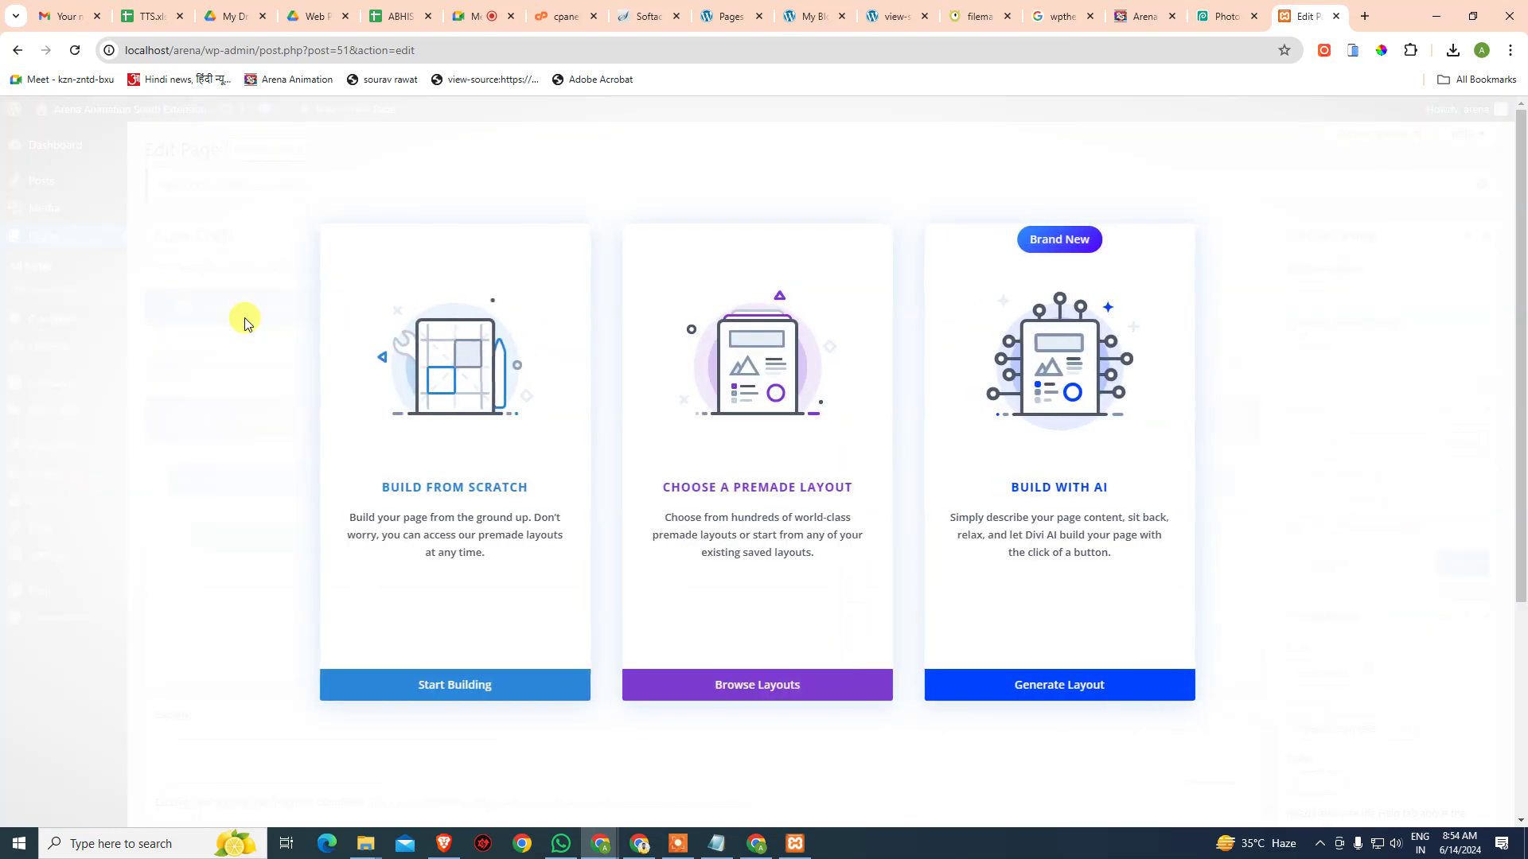
- Start building from scratch without adding a row, and open the premade layout library
click(462, 686)
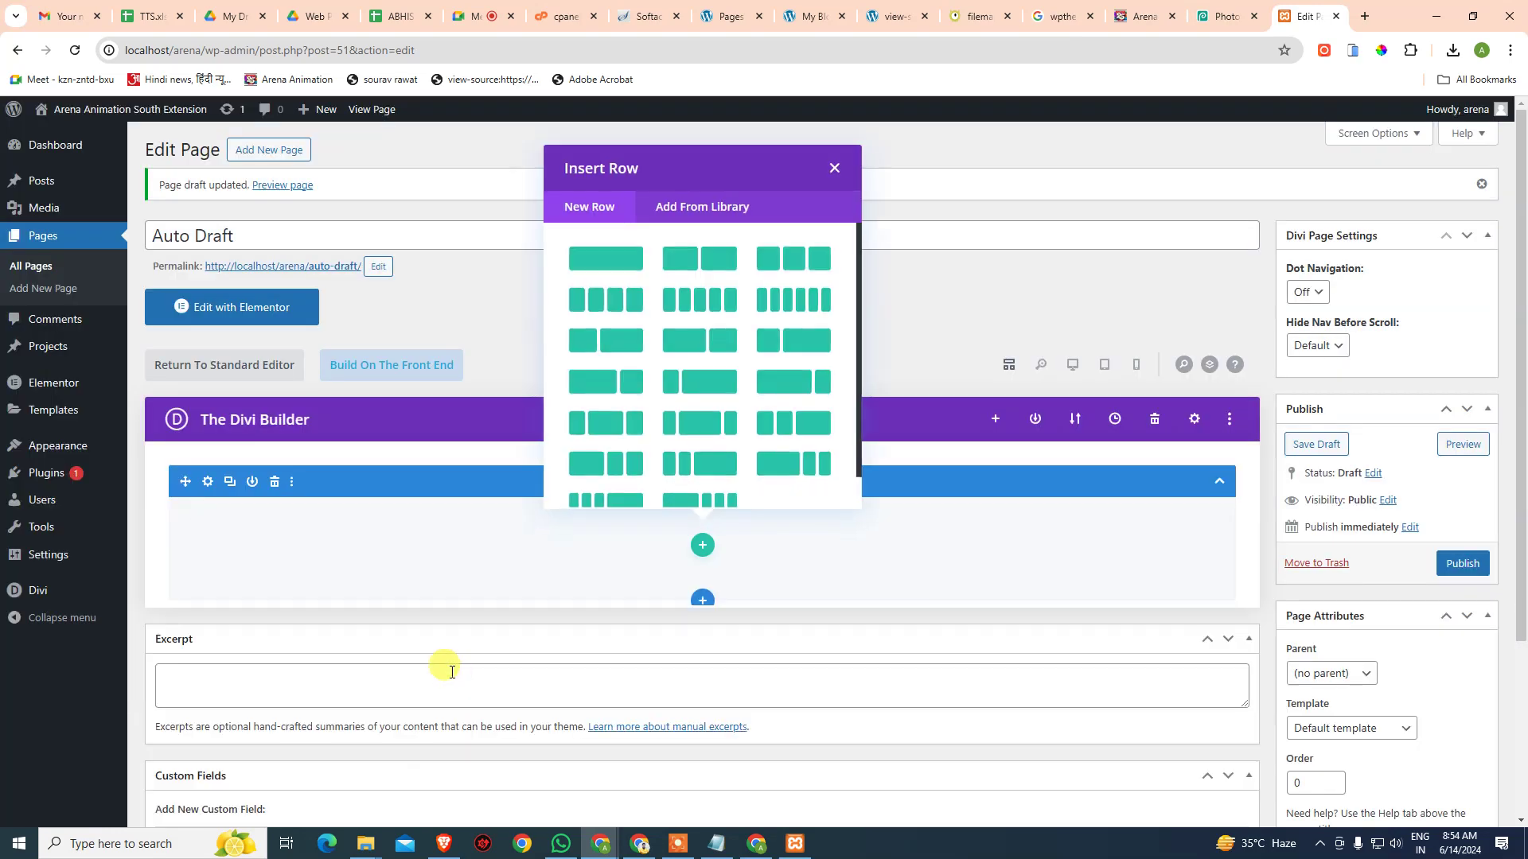
click(834, 167)
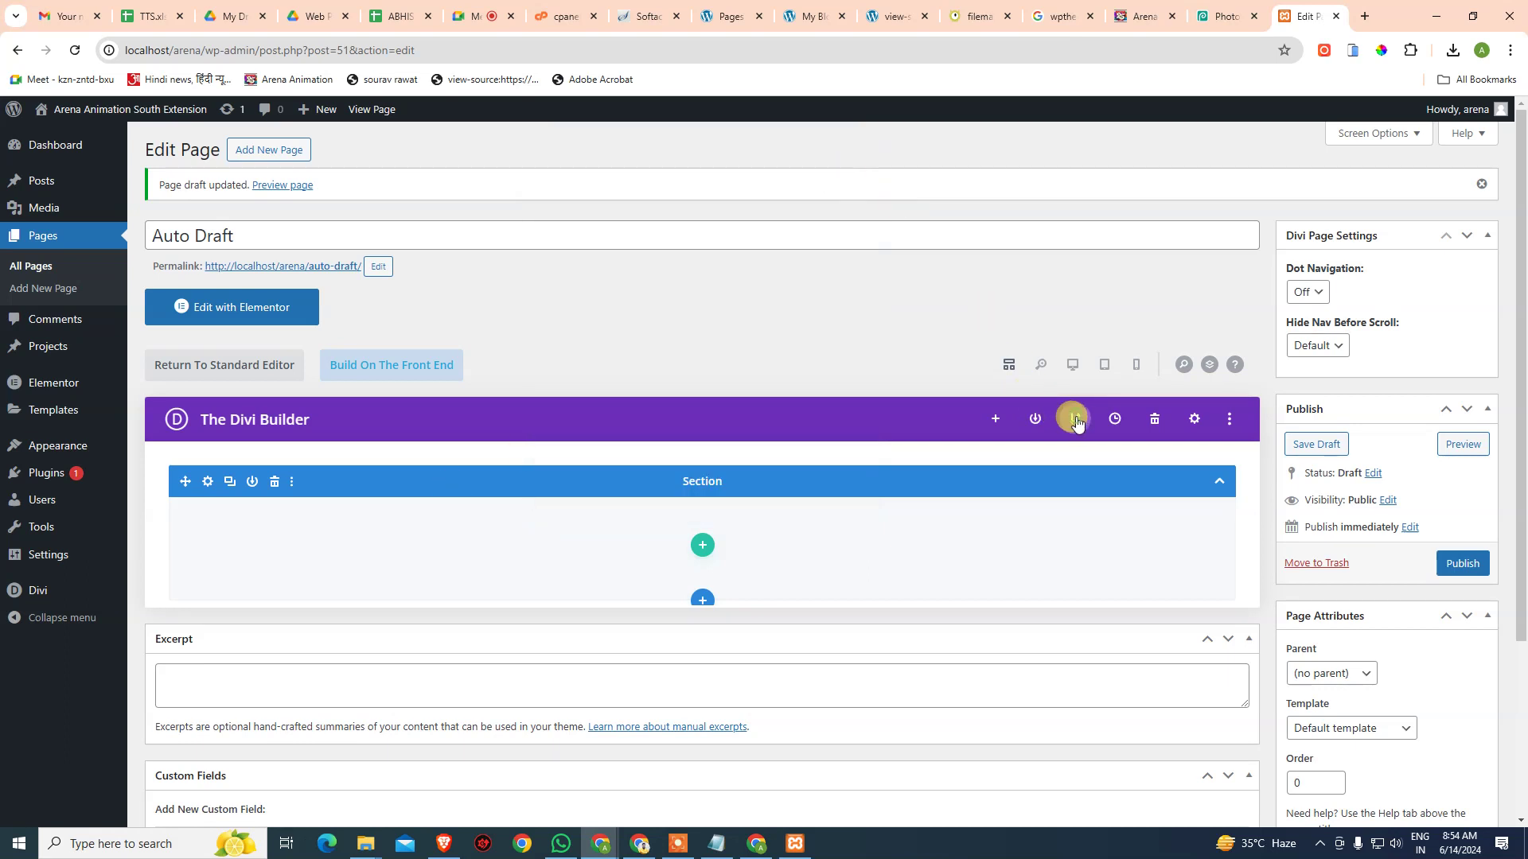
click(996, 421)
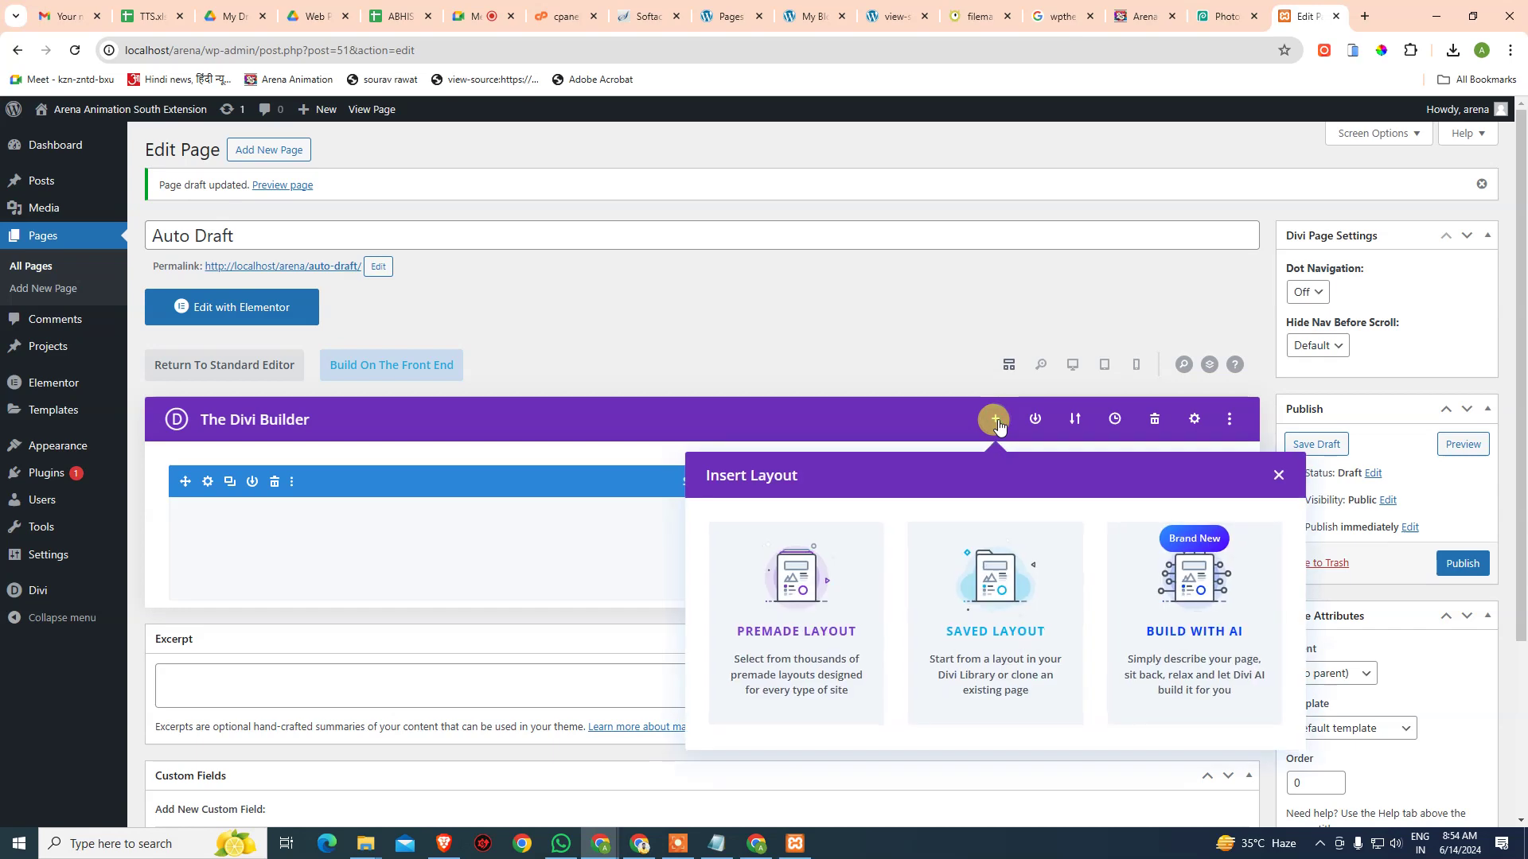
click(812, 630)
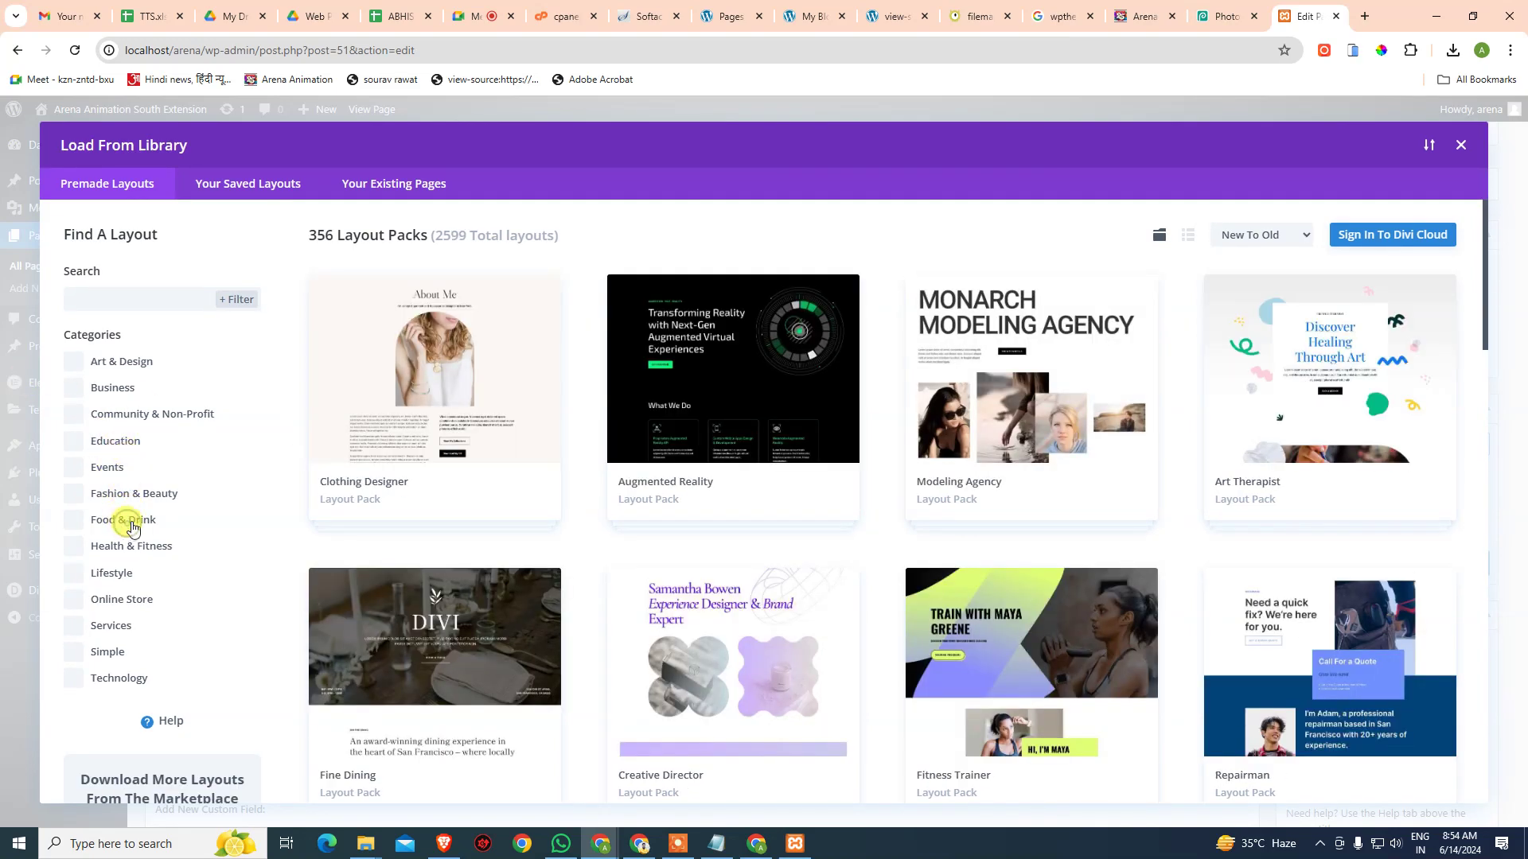
- Filter layouts to Food & Drink and select the Winery pack's Home Page
click(132, 527)
scroll(952, 547, down, 14)
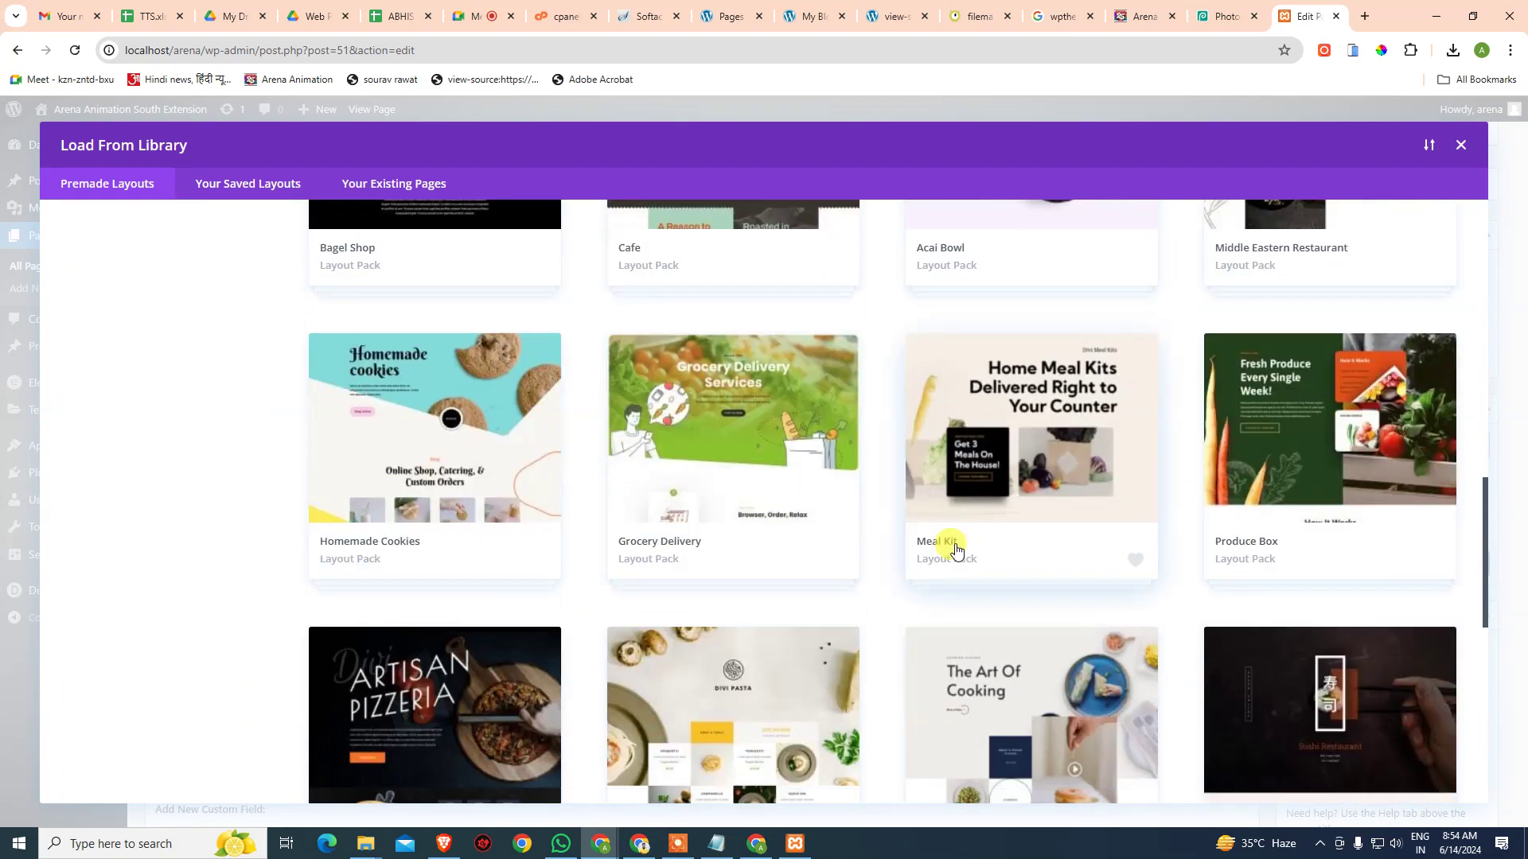
scroll(956, 549, up, 3)
scroll(957, 549, down, 7)
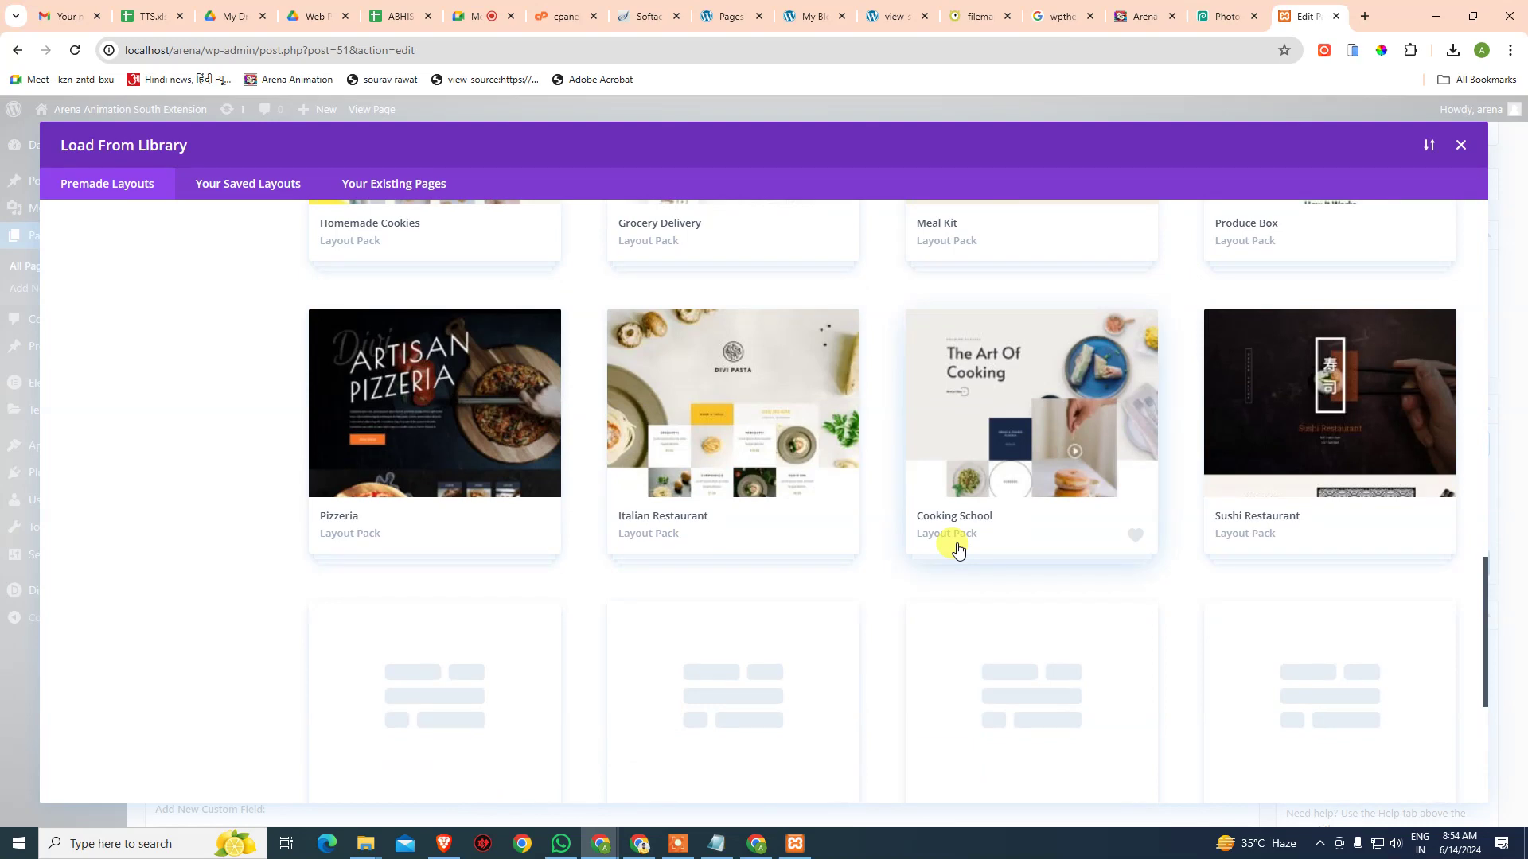
scroll(957, 549, down, 6)
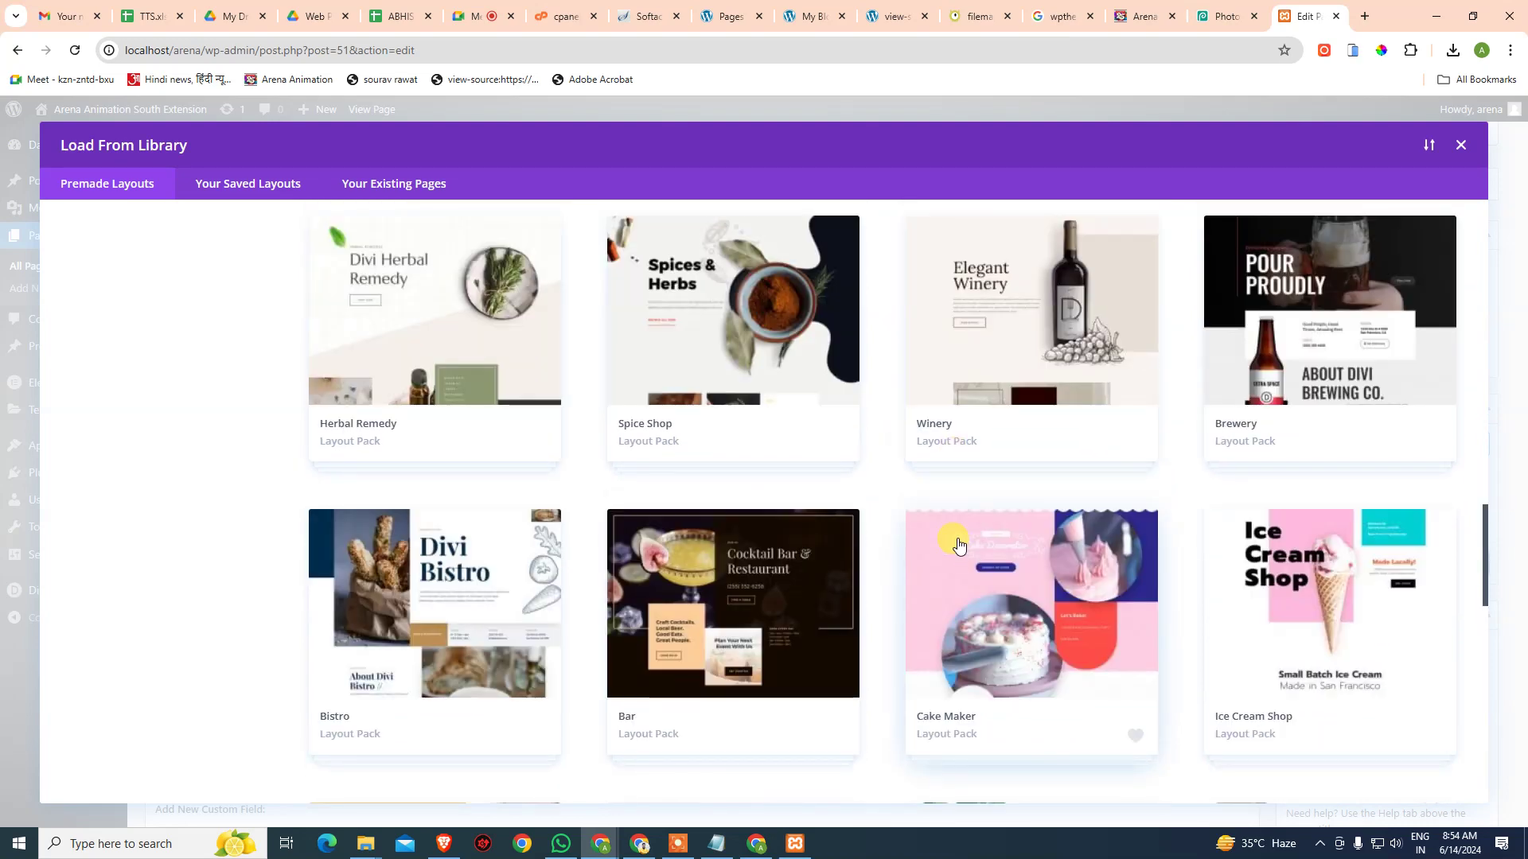
click(963, 366)
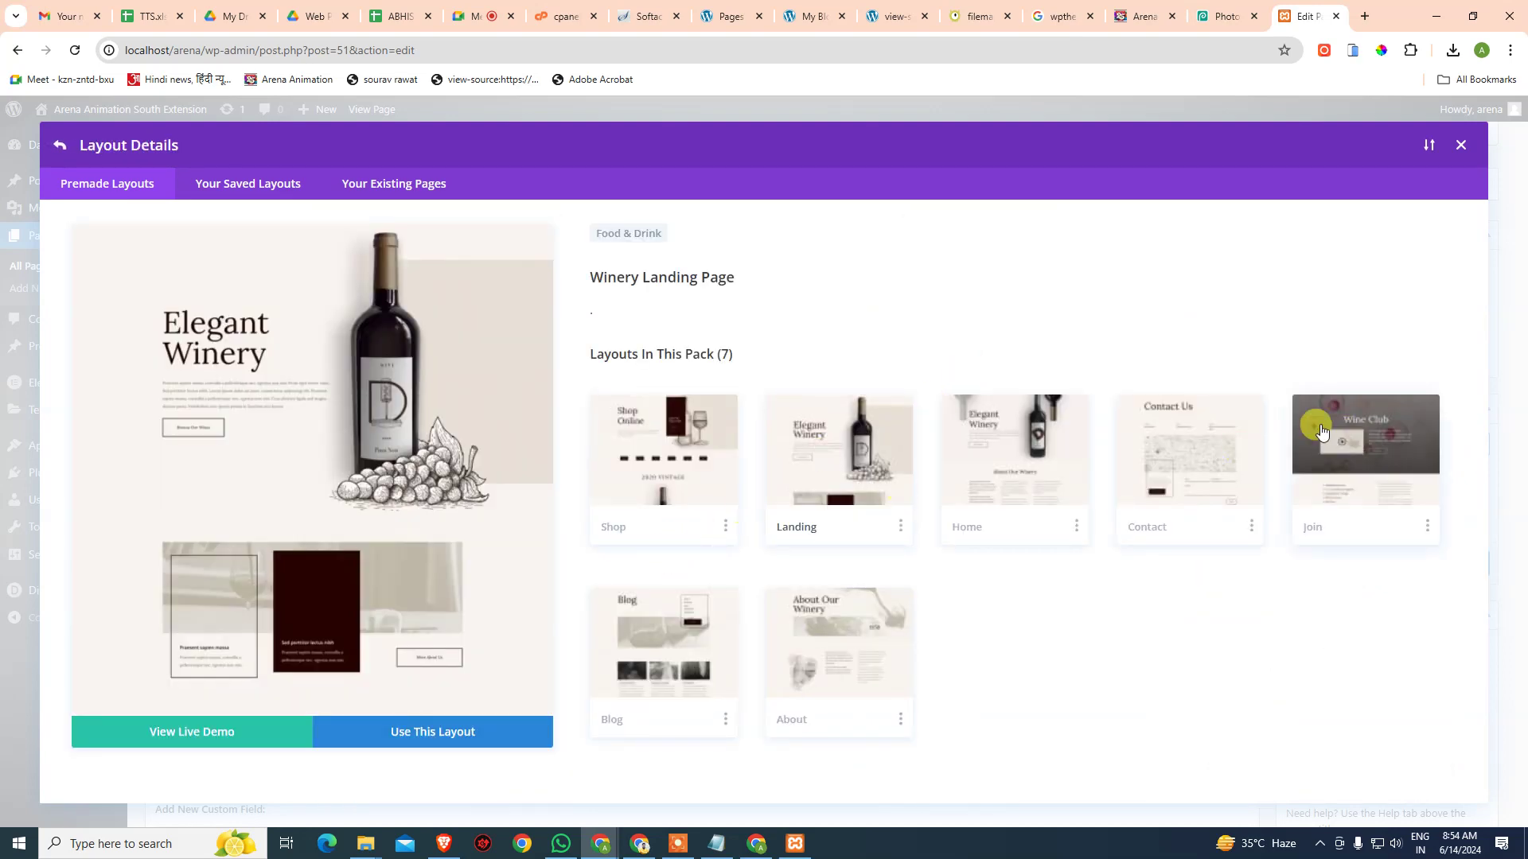
click(1044, 464)
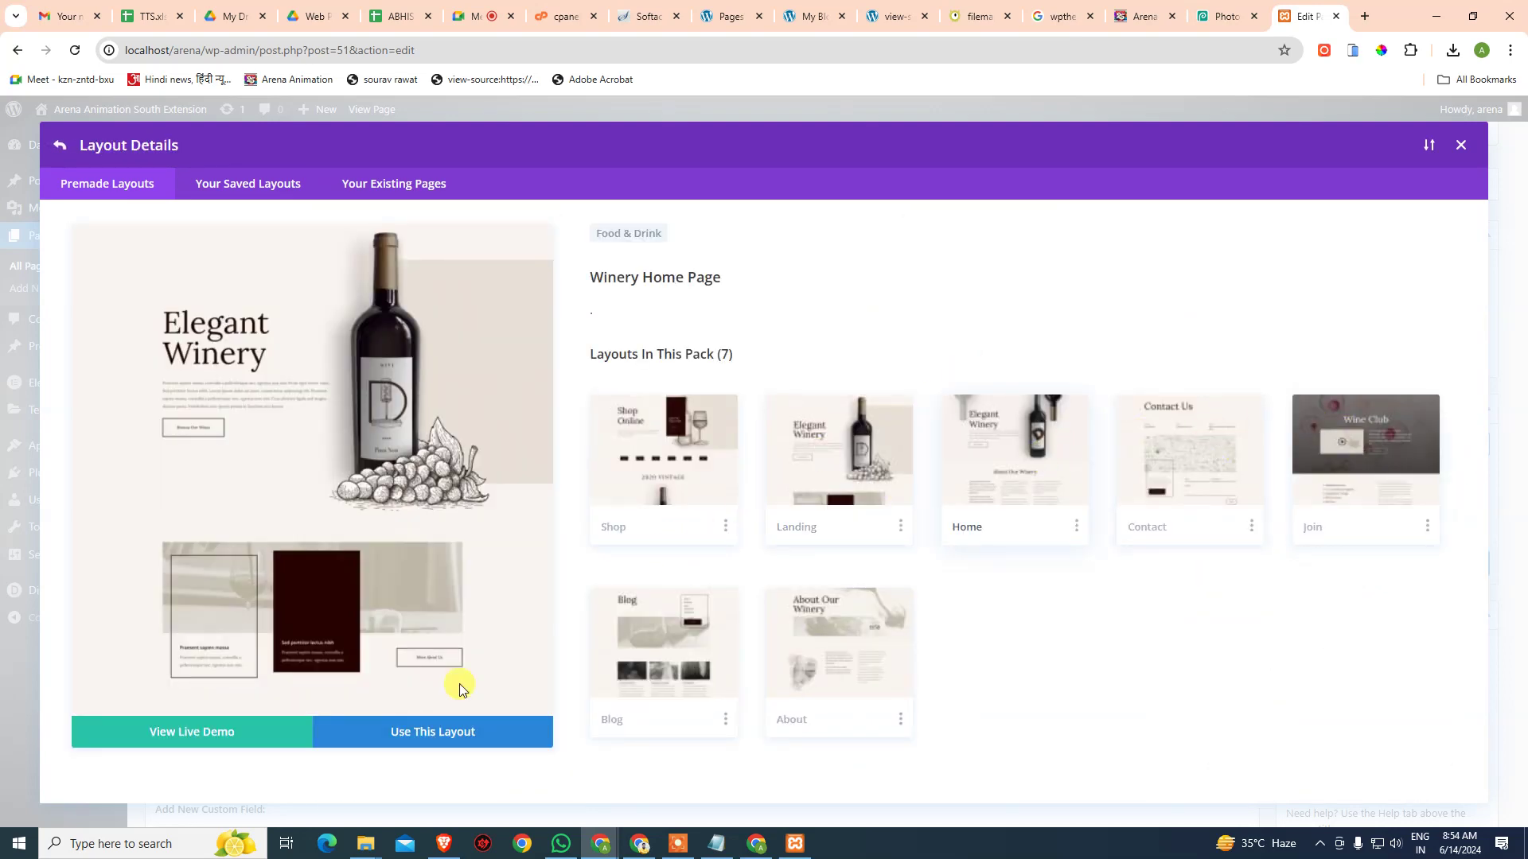
- Apply the Winery Home Page layout and scroll through its desktop-width preview
click(429, 742)
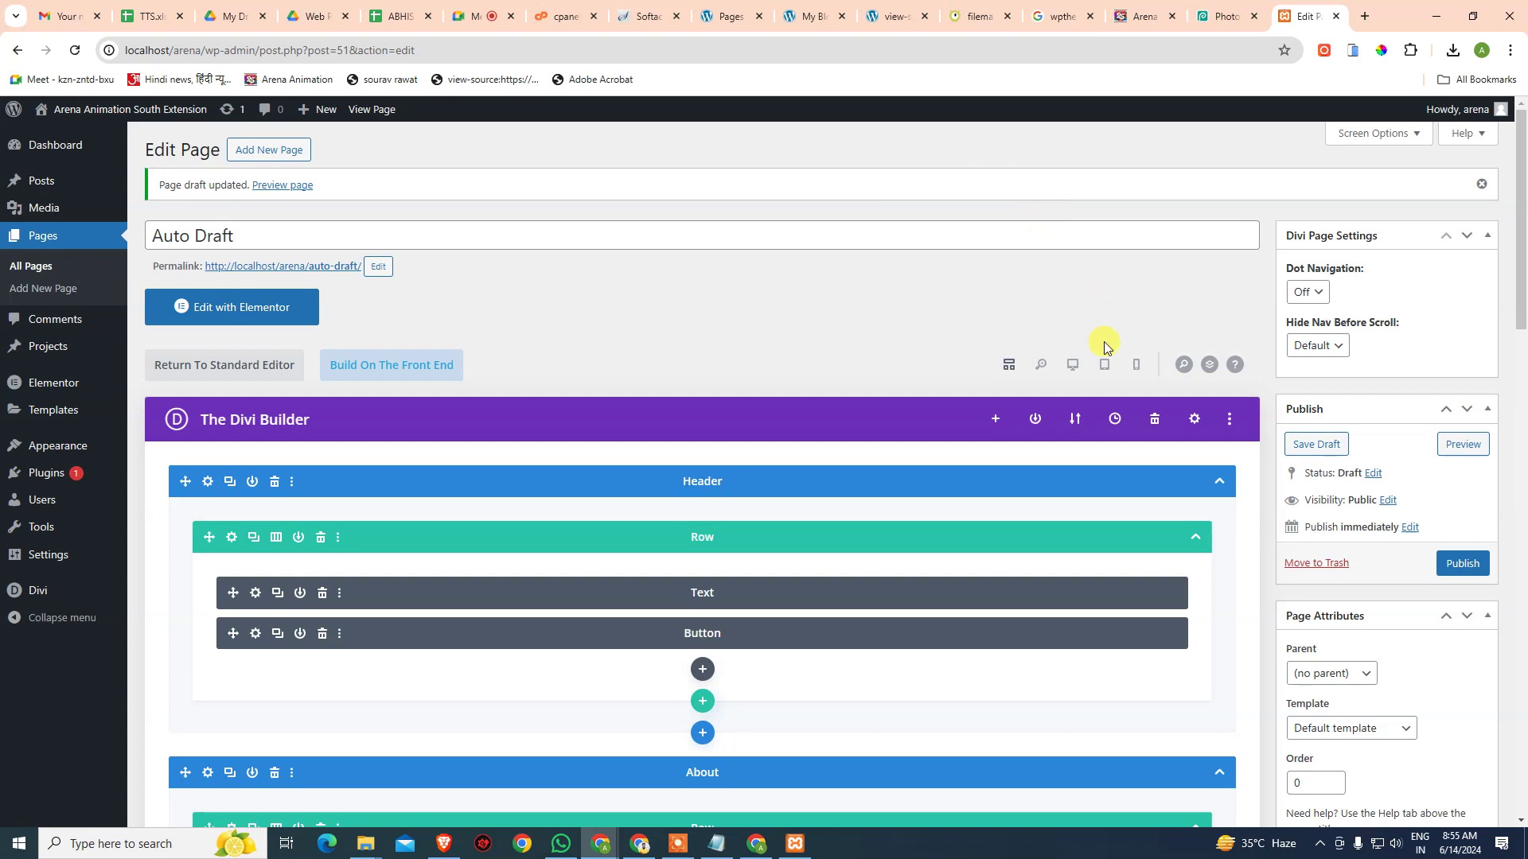
click(1074, 370)
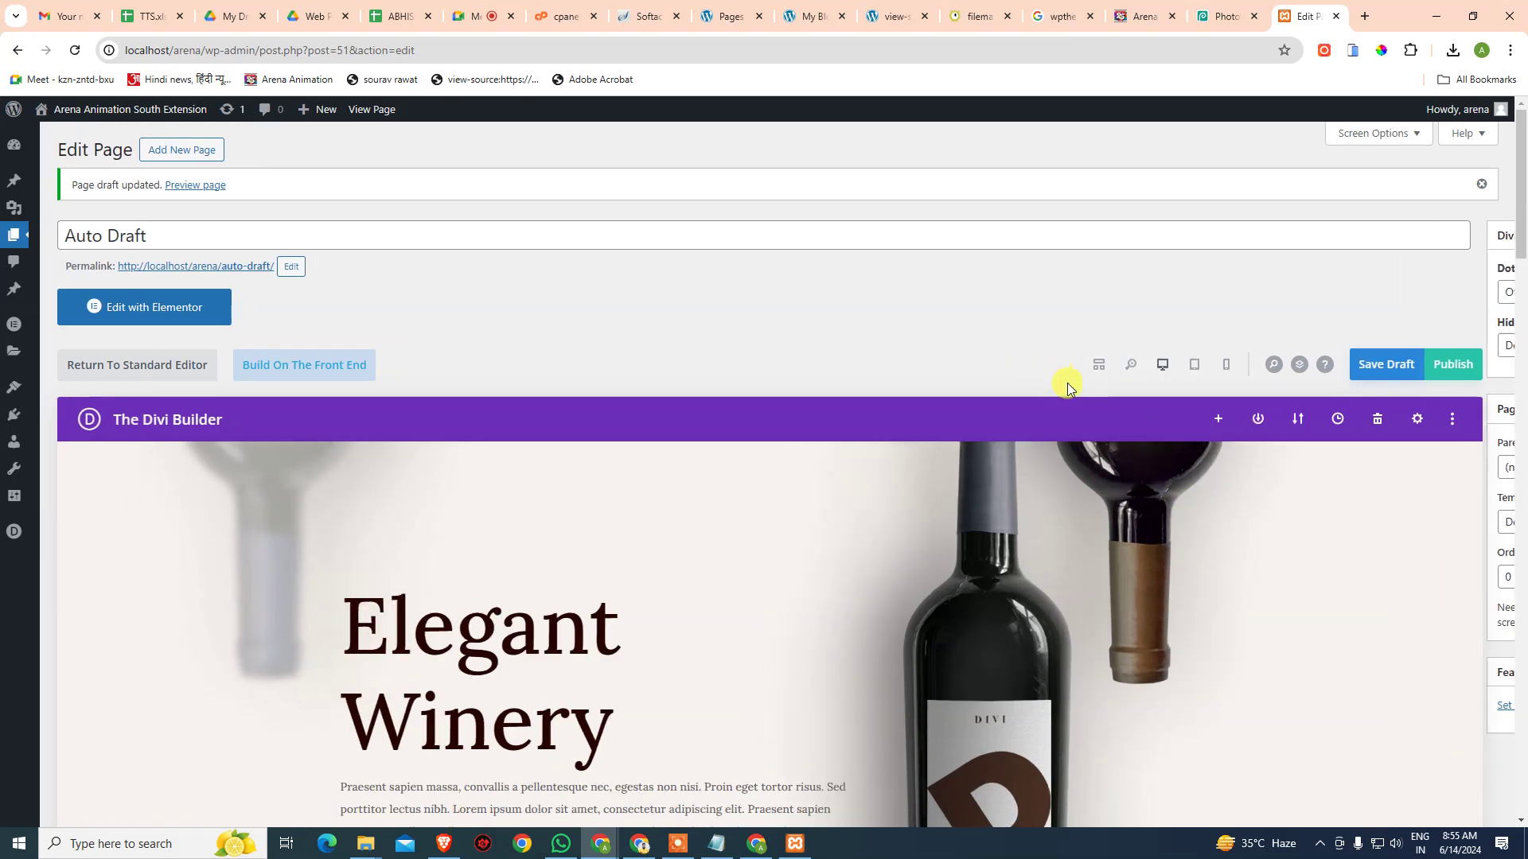
scroll(1066, 382, down, 10)
scroll(1085, 402, down, 7)
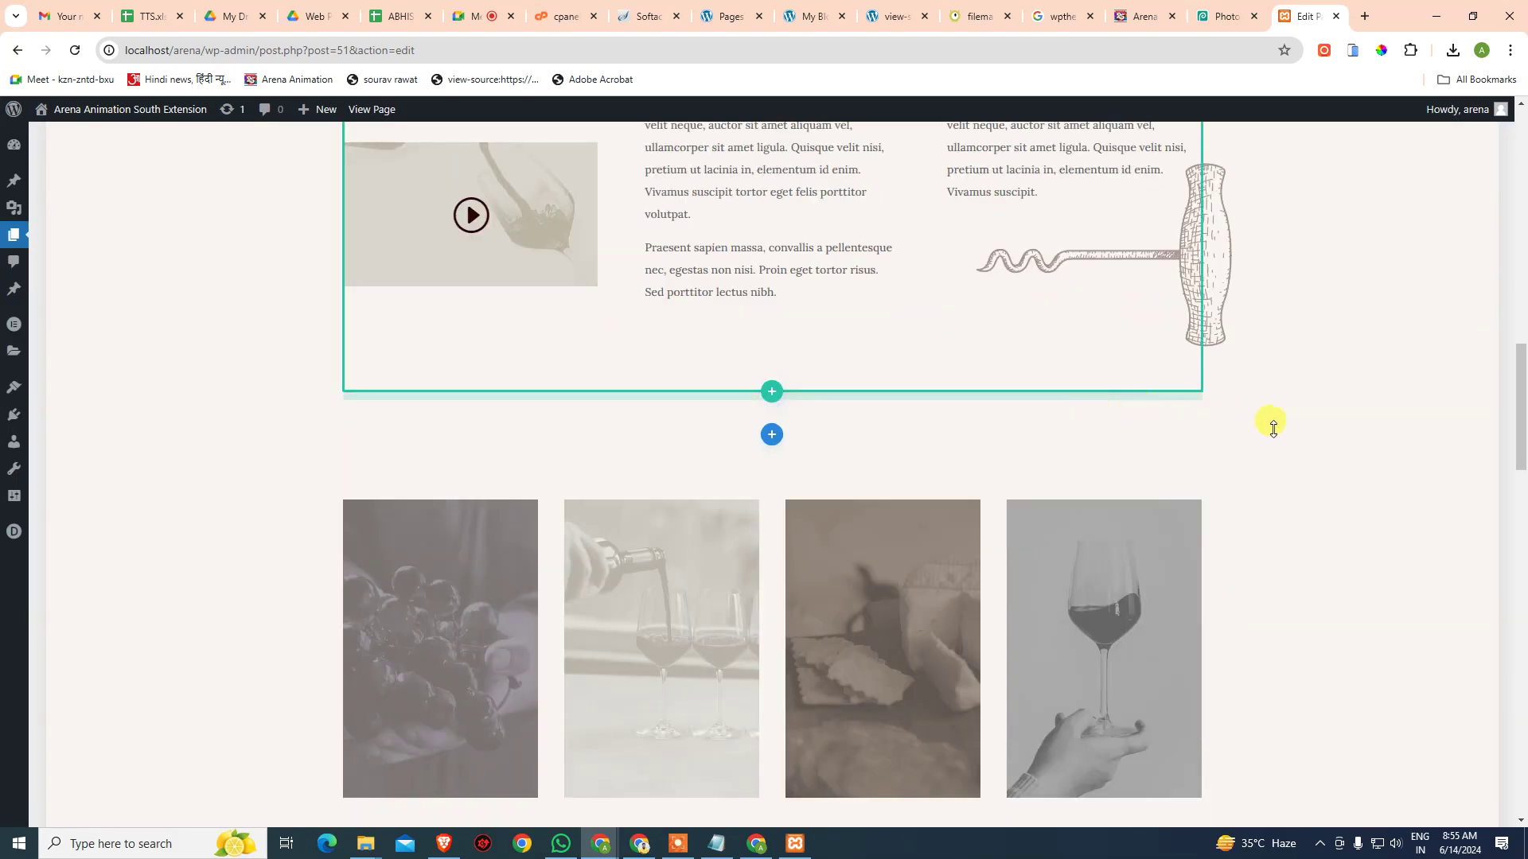
scroll(1268, 426, down, 15)
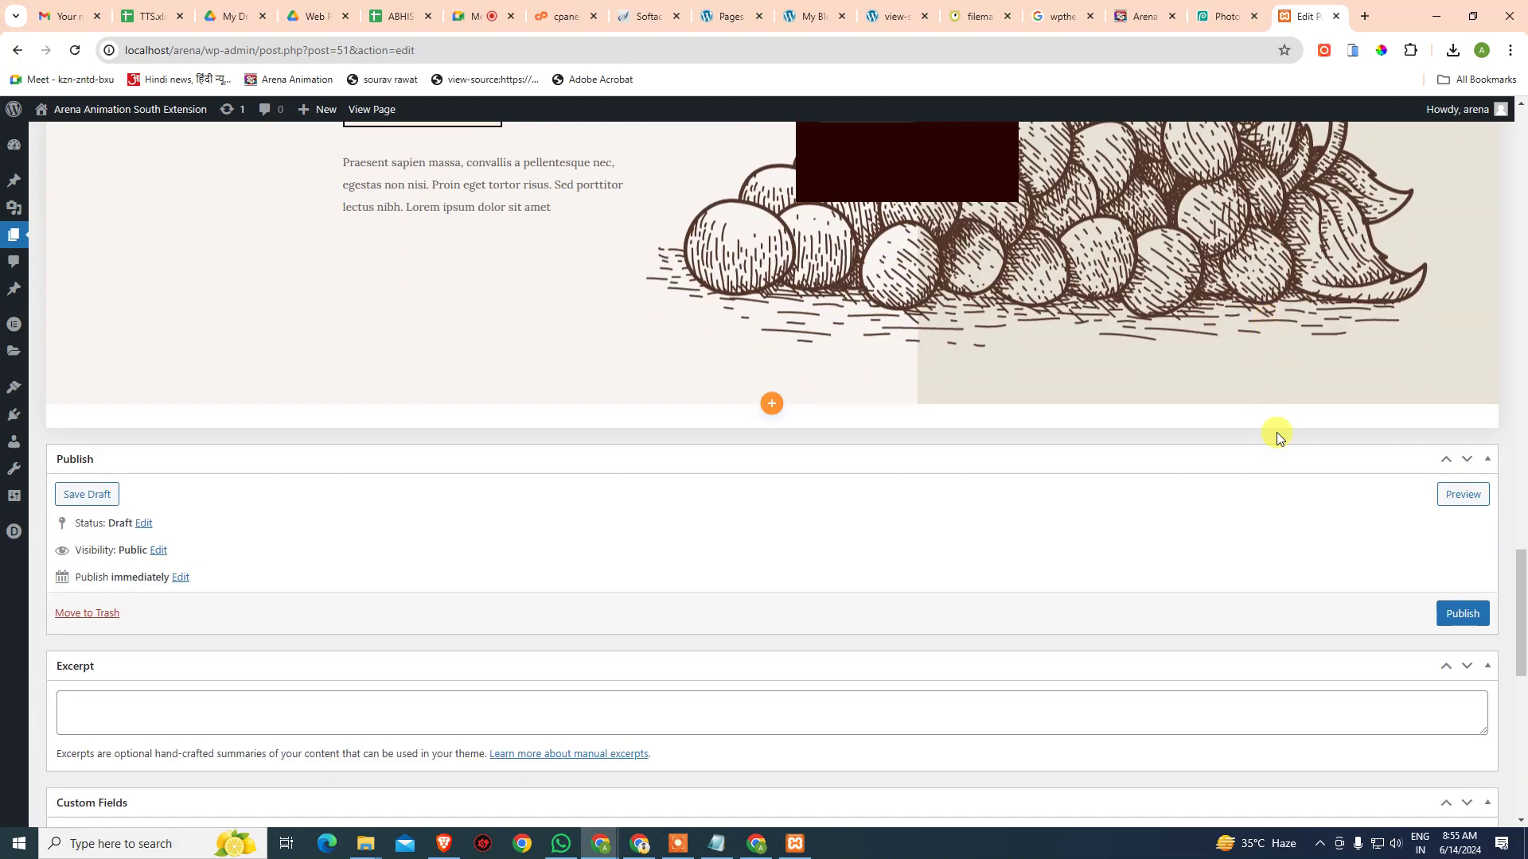
scroll(1273, 430, down, 5)
- Scroll back to the top and switch the builder to Wireframe View
scroll(1270, 428, up, 2)
scroll(1268, 429, up, 5)
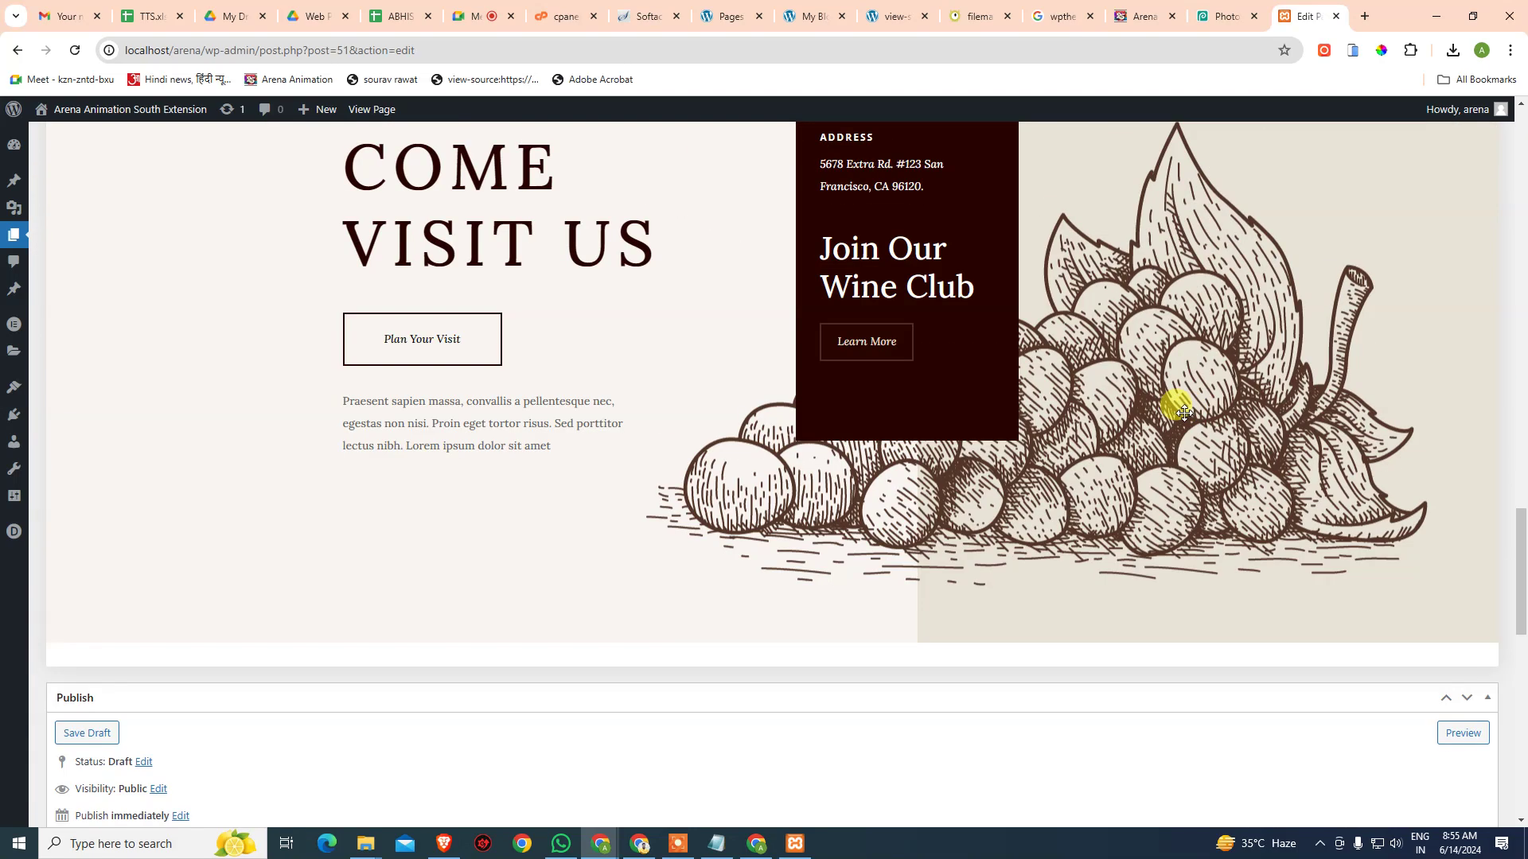
scroll(1185, 406, up, 4)
scroll(1167, 406, up, 15)
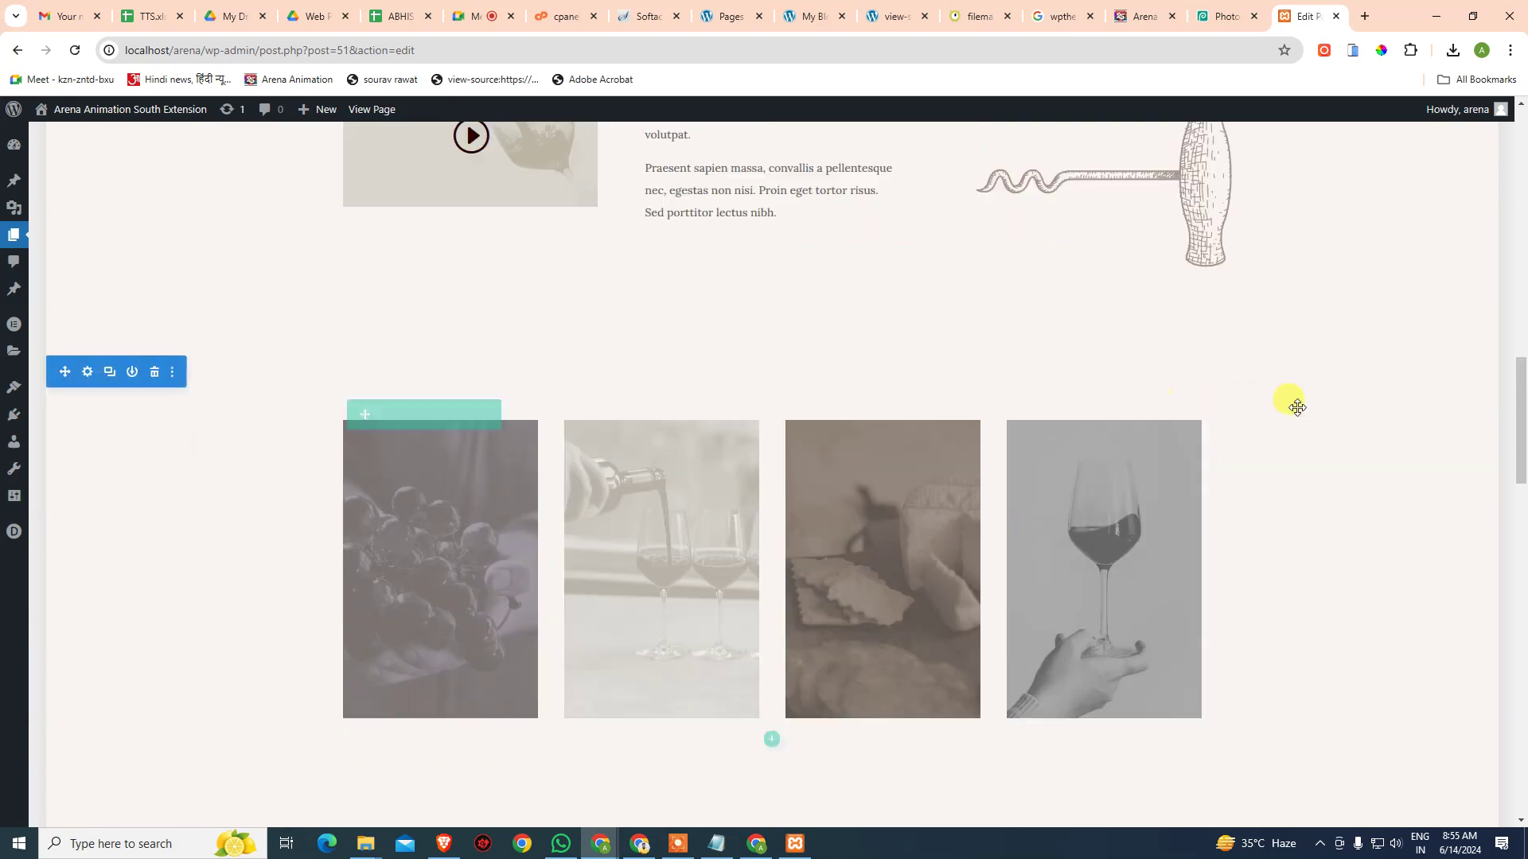
scroll(1257, 398, up, 8)
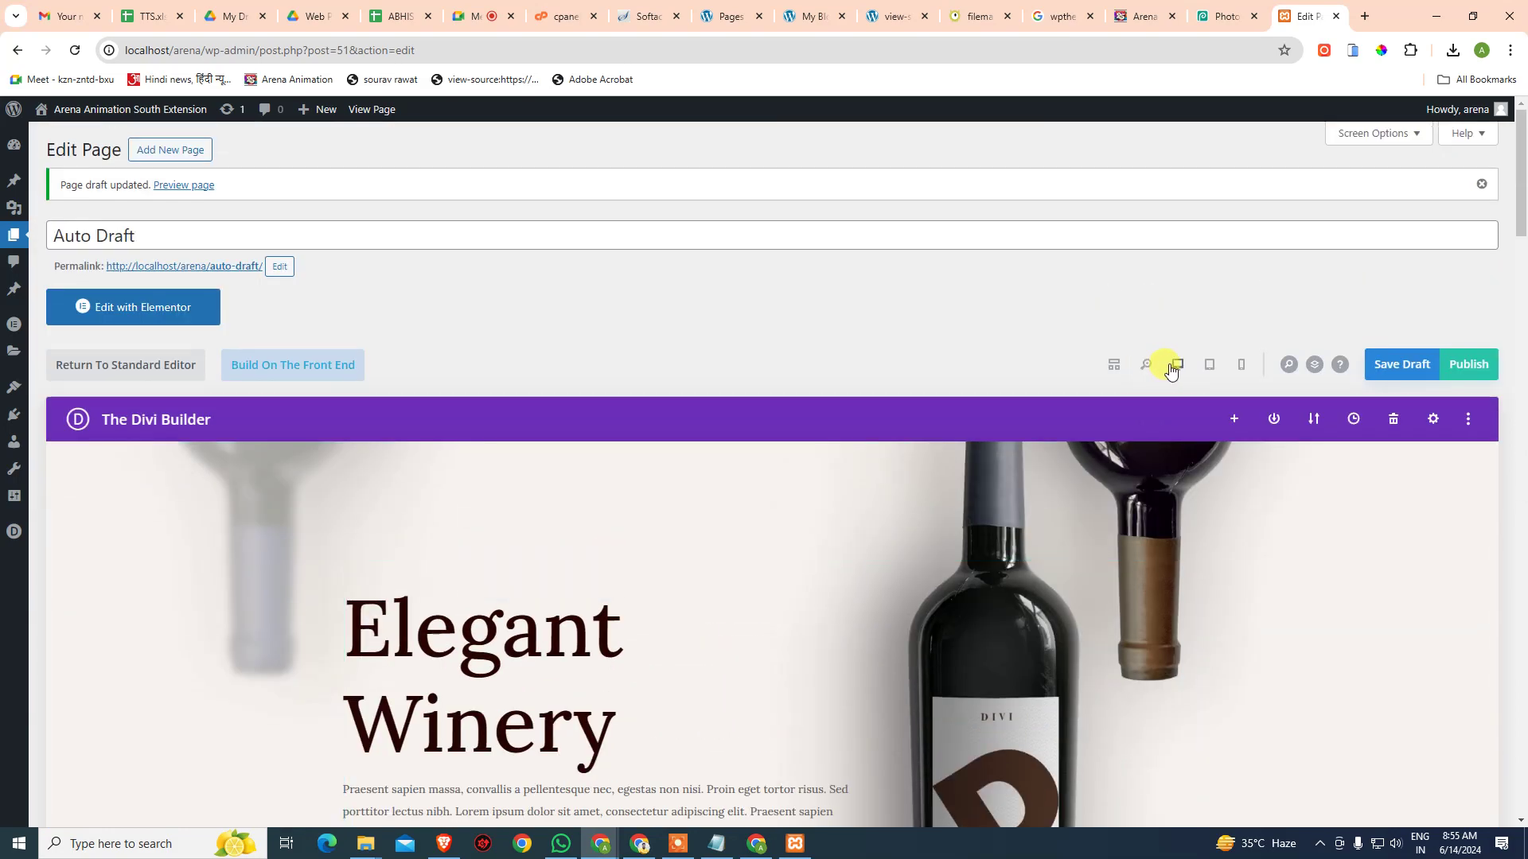
click(1115, 366)
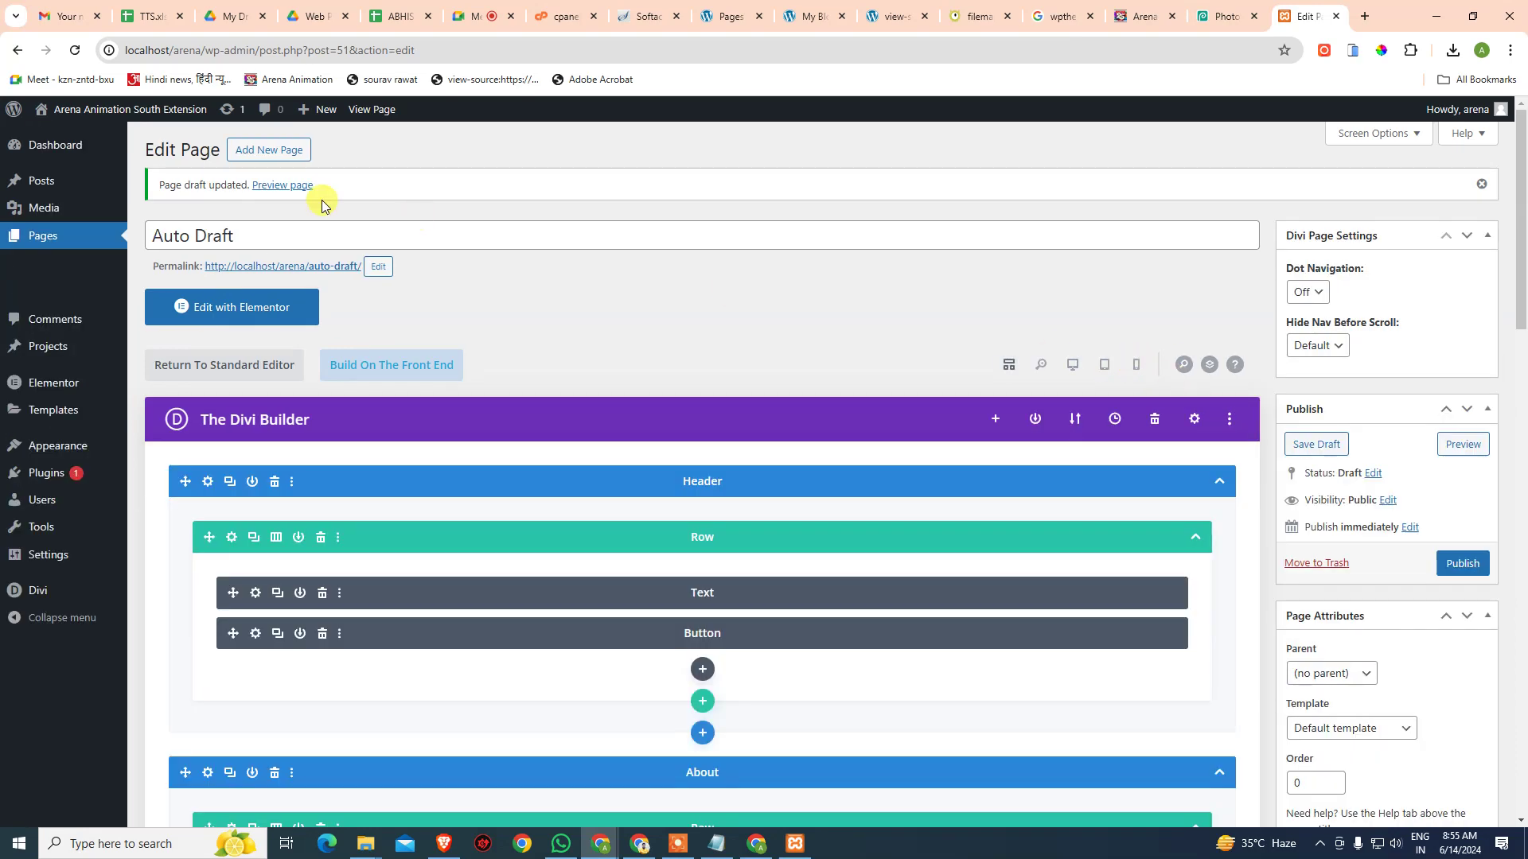
- Rename the Auto Draft page to 'Demo', publish it, and preview it
drag(284, 233, 90, 243)
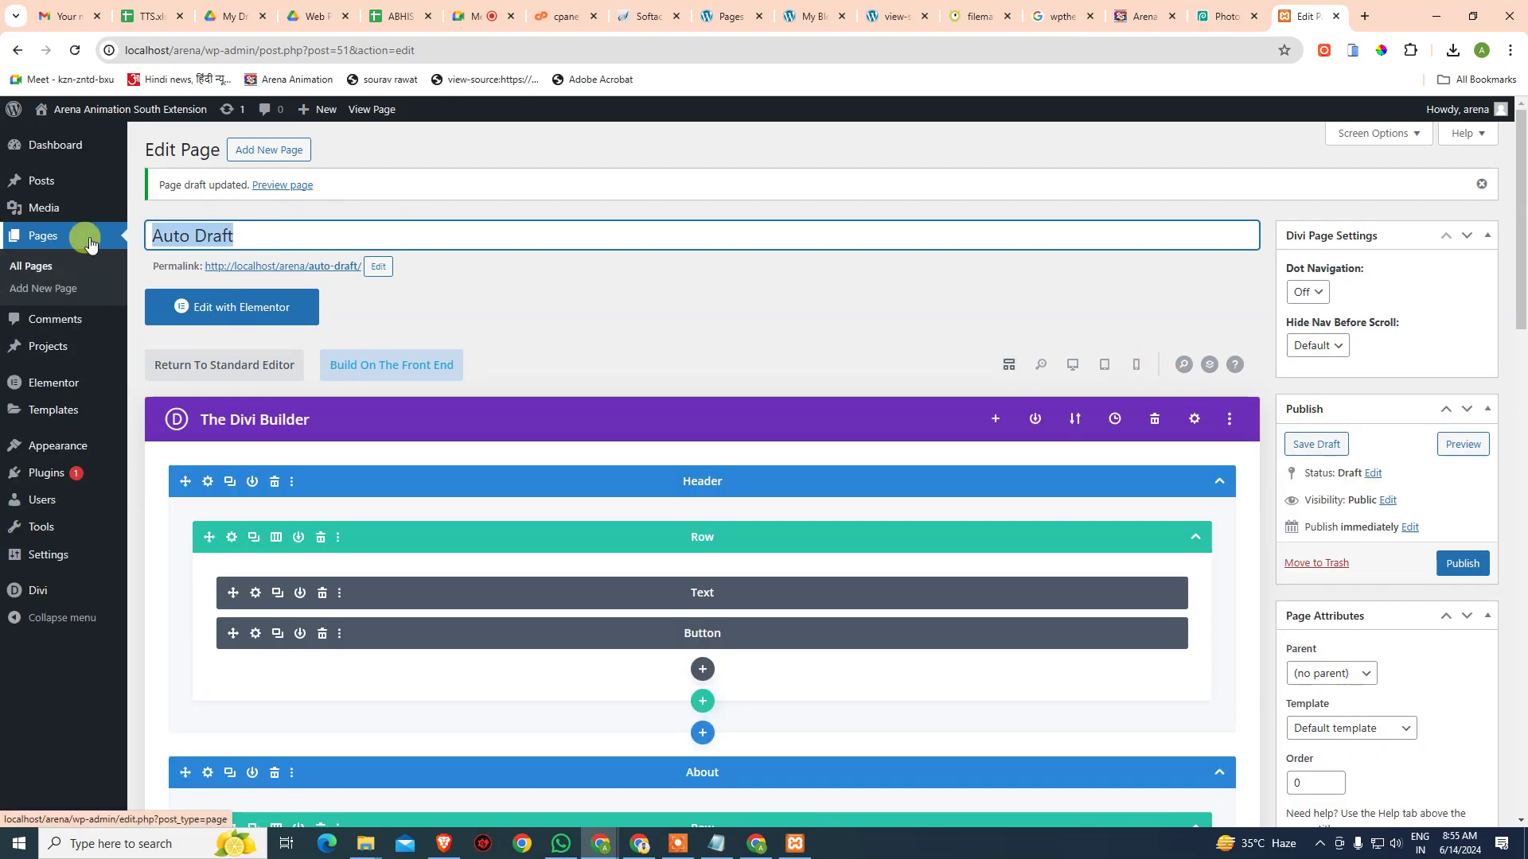
text(Demo)
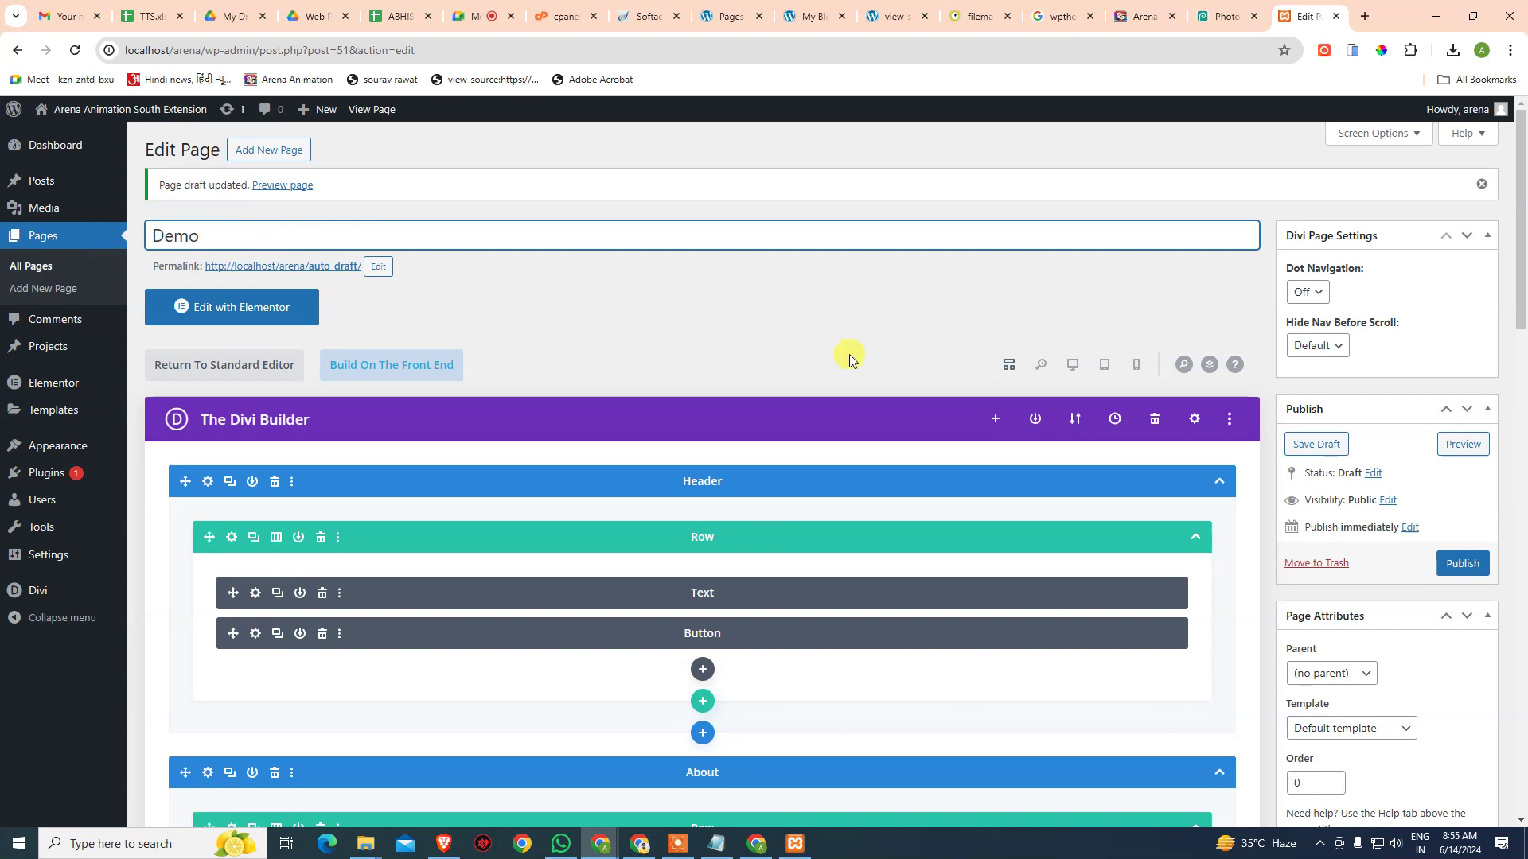
click(1458, 569)
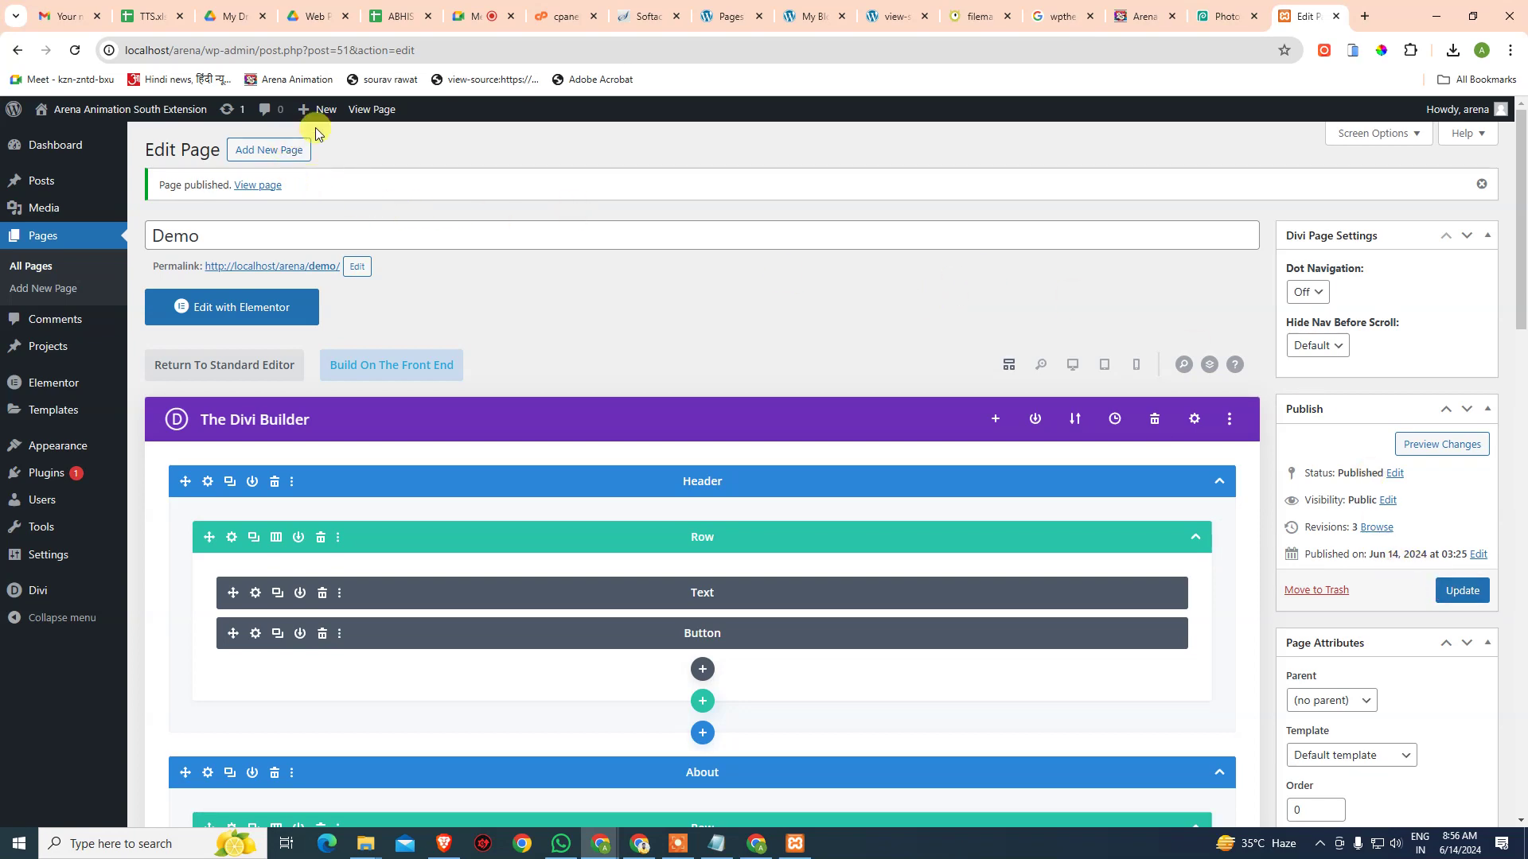
click(1439, 451)
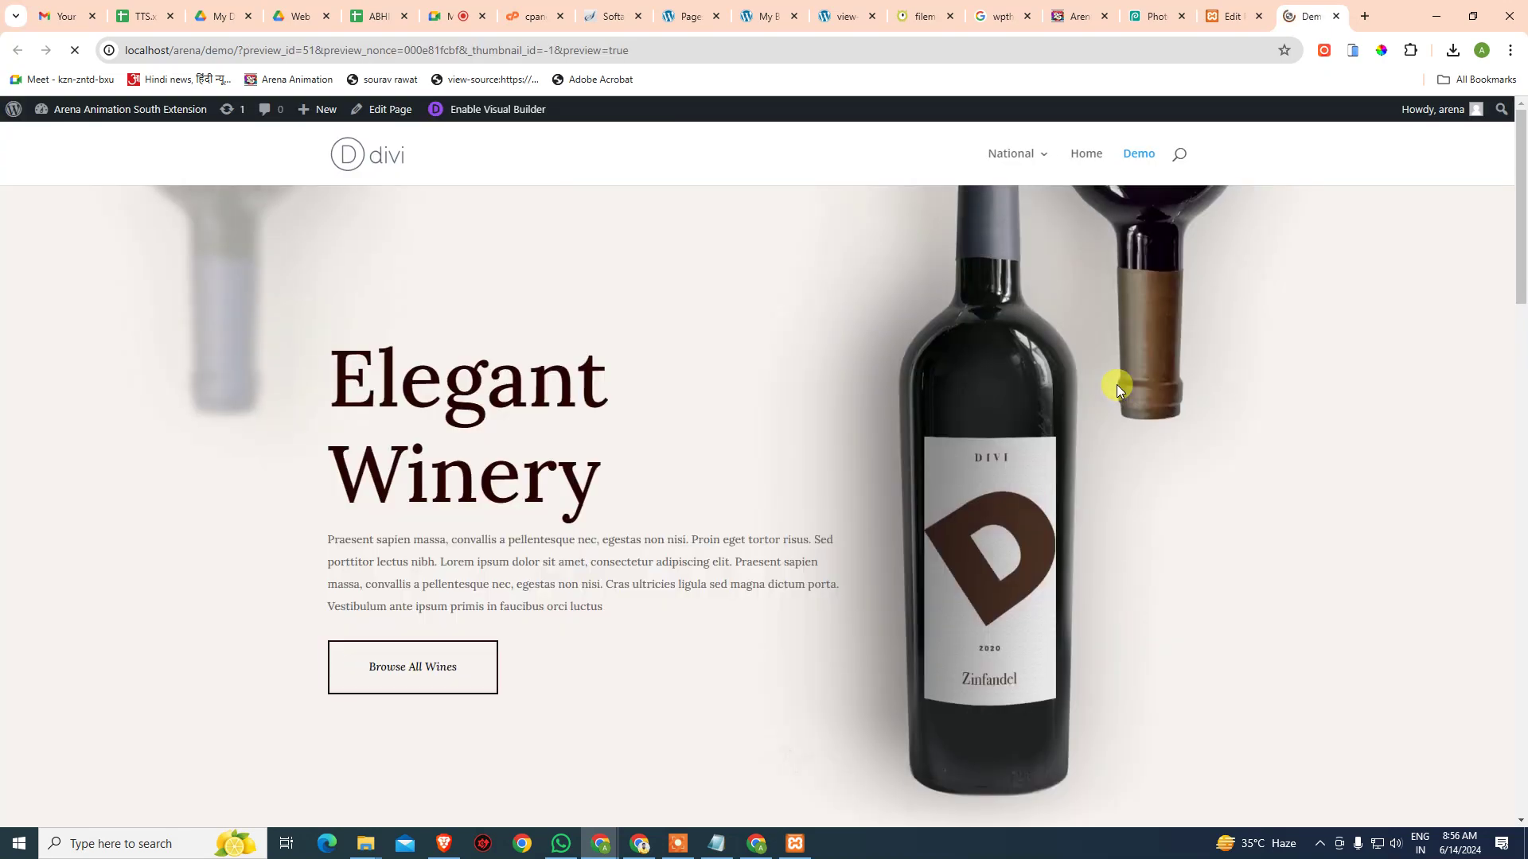
- Scroll through the published Demo preview, then return to its edit screen
scroll(1155, 390, down, 20)
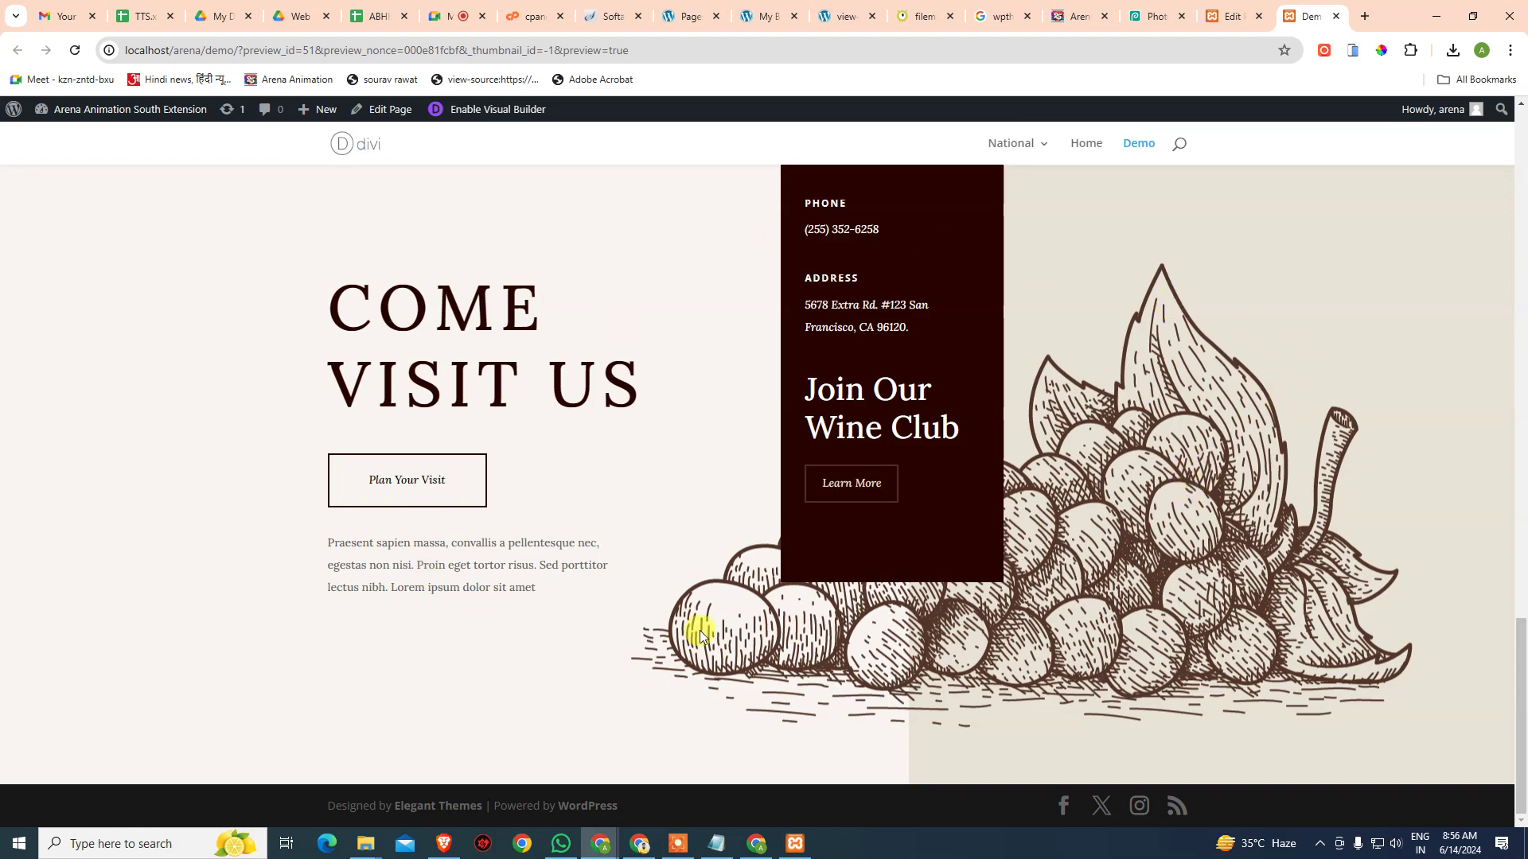
scroll(1061, 556, up, 8)
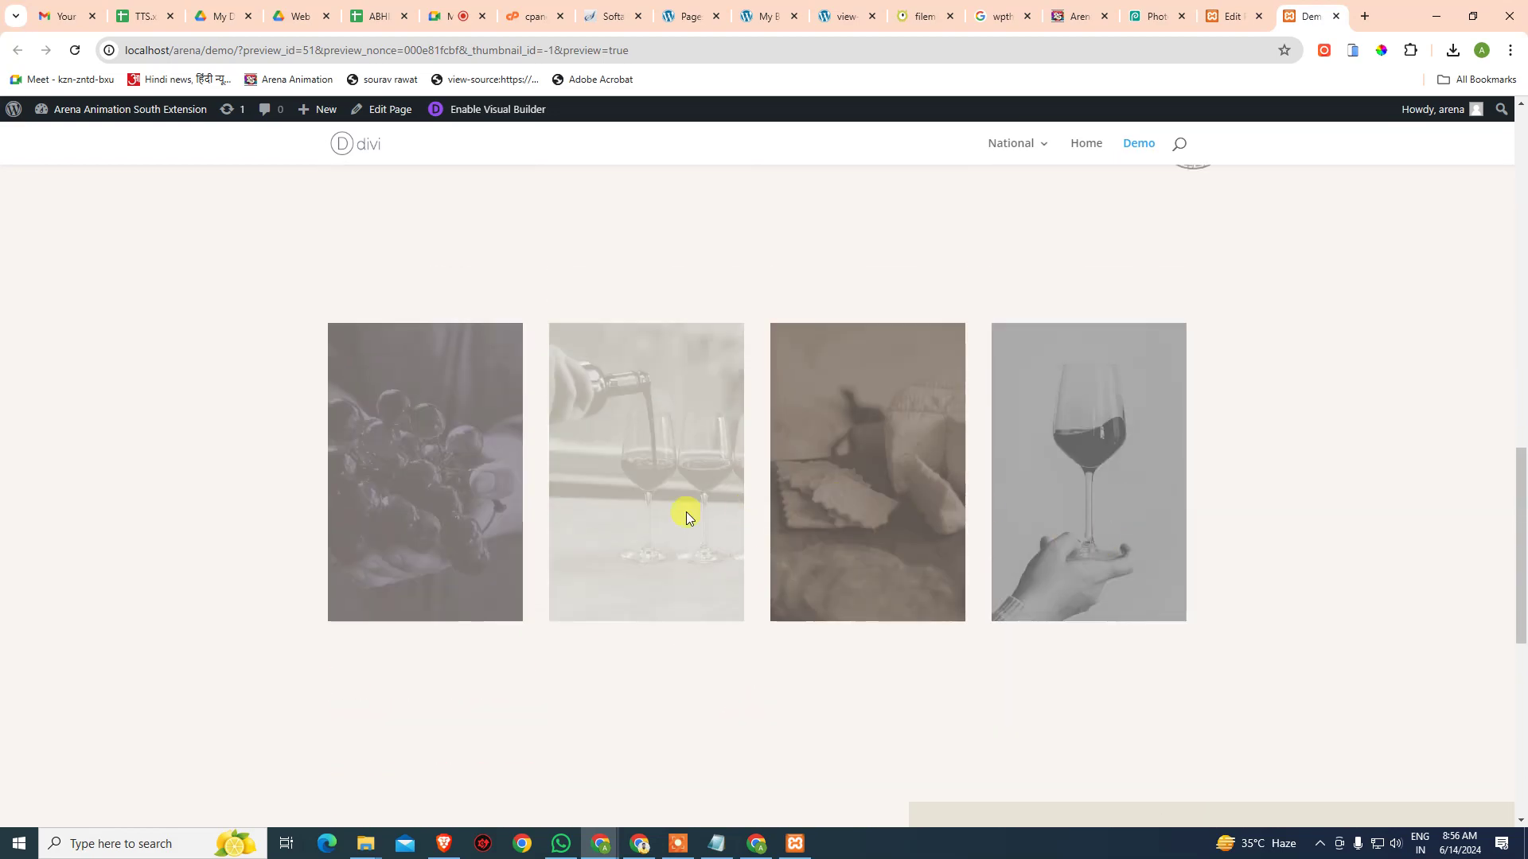
scroll(741, 509, up, 7)
scroll(1133, 472, up, 8)
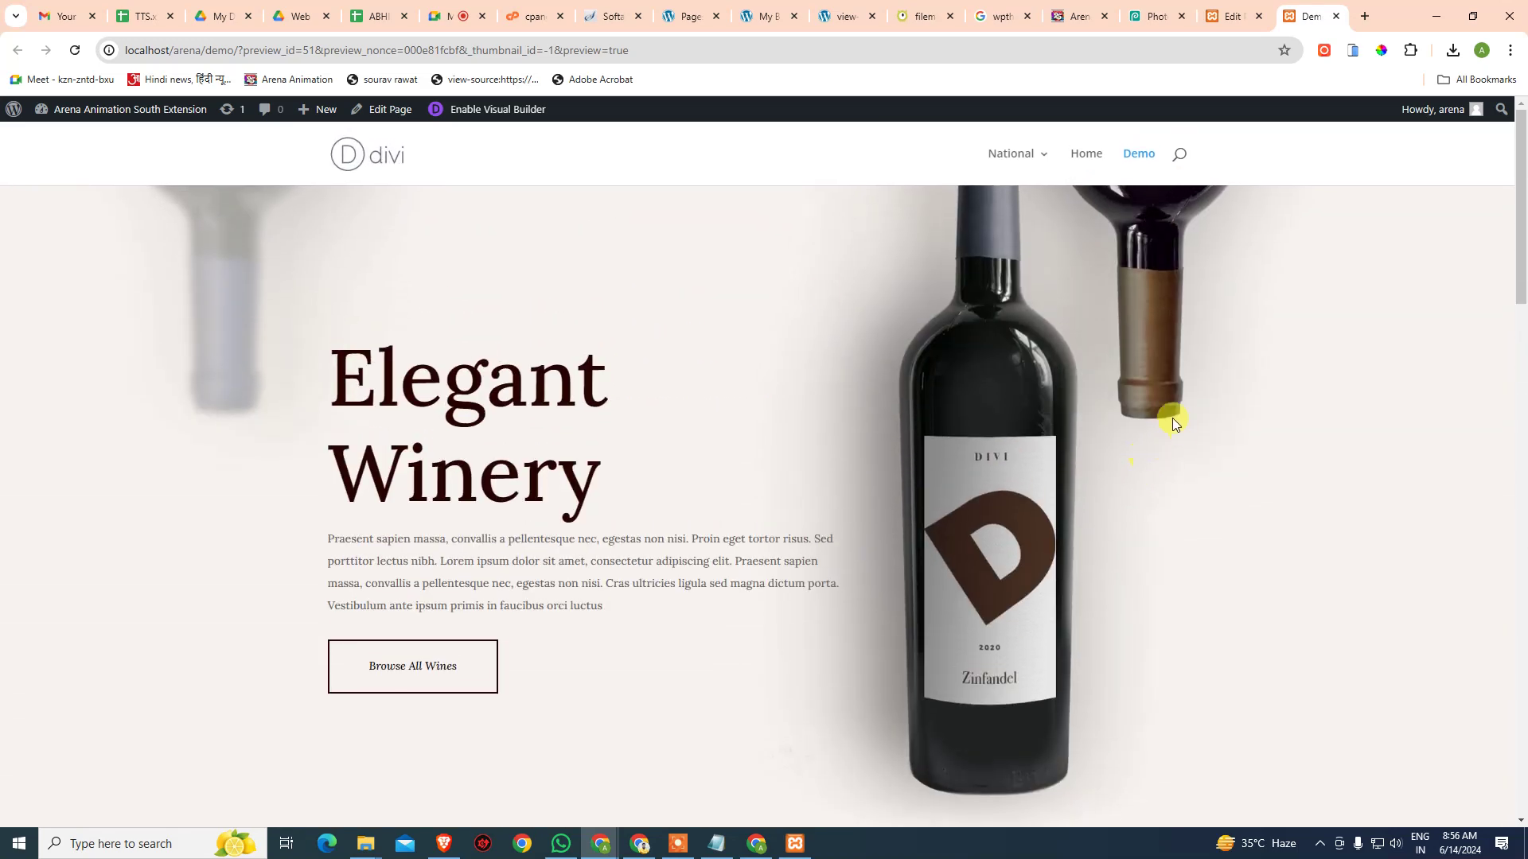
click(391, 112)
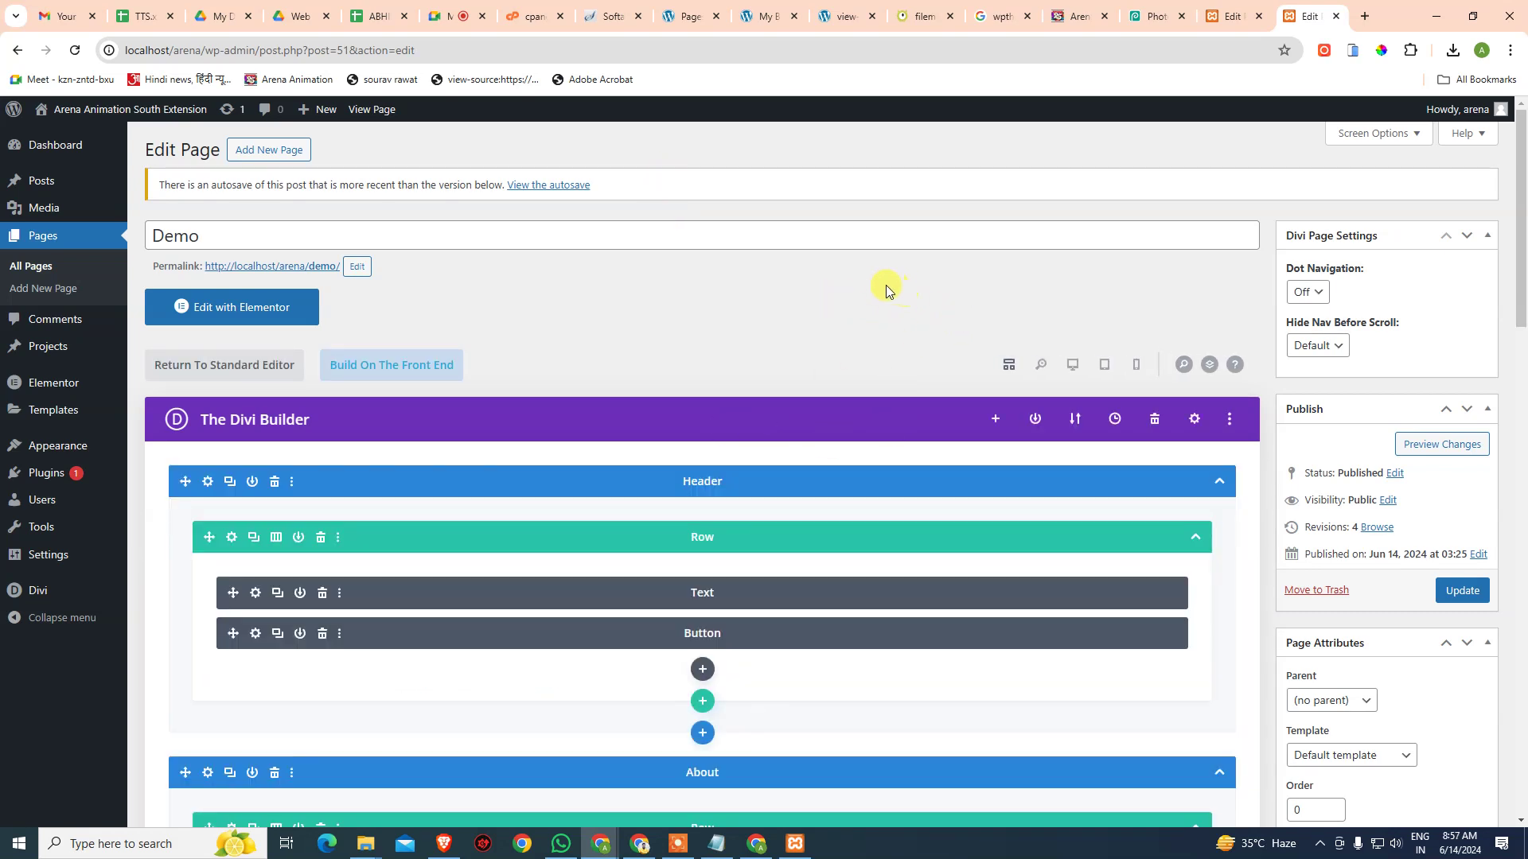
- Export the Demo page's Divi layout under the name Demo, then close the export dialog
click(1074, 432)
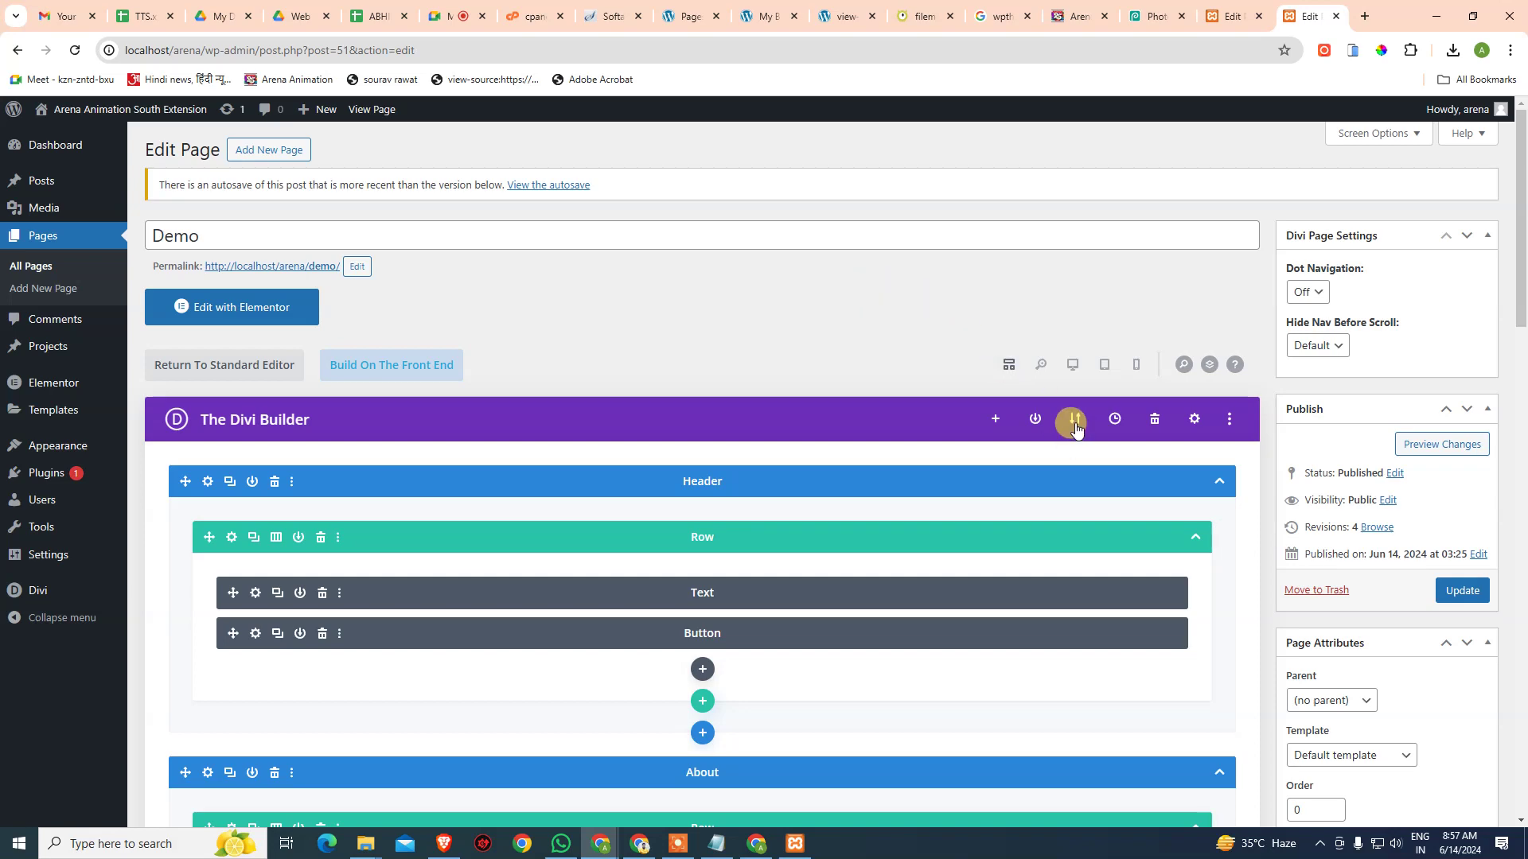
click(1075, 428)
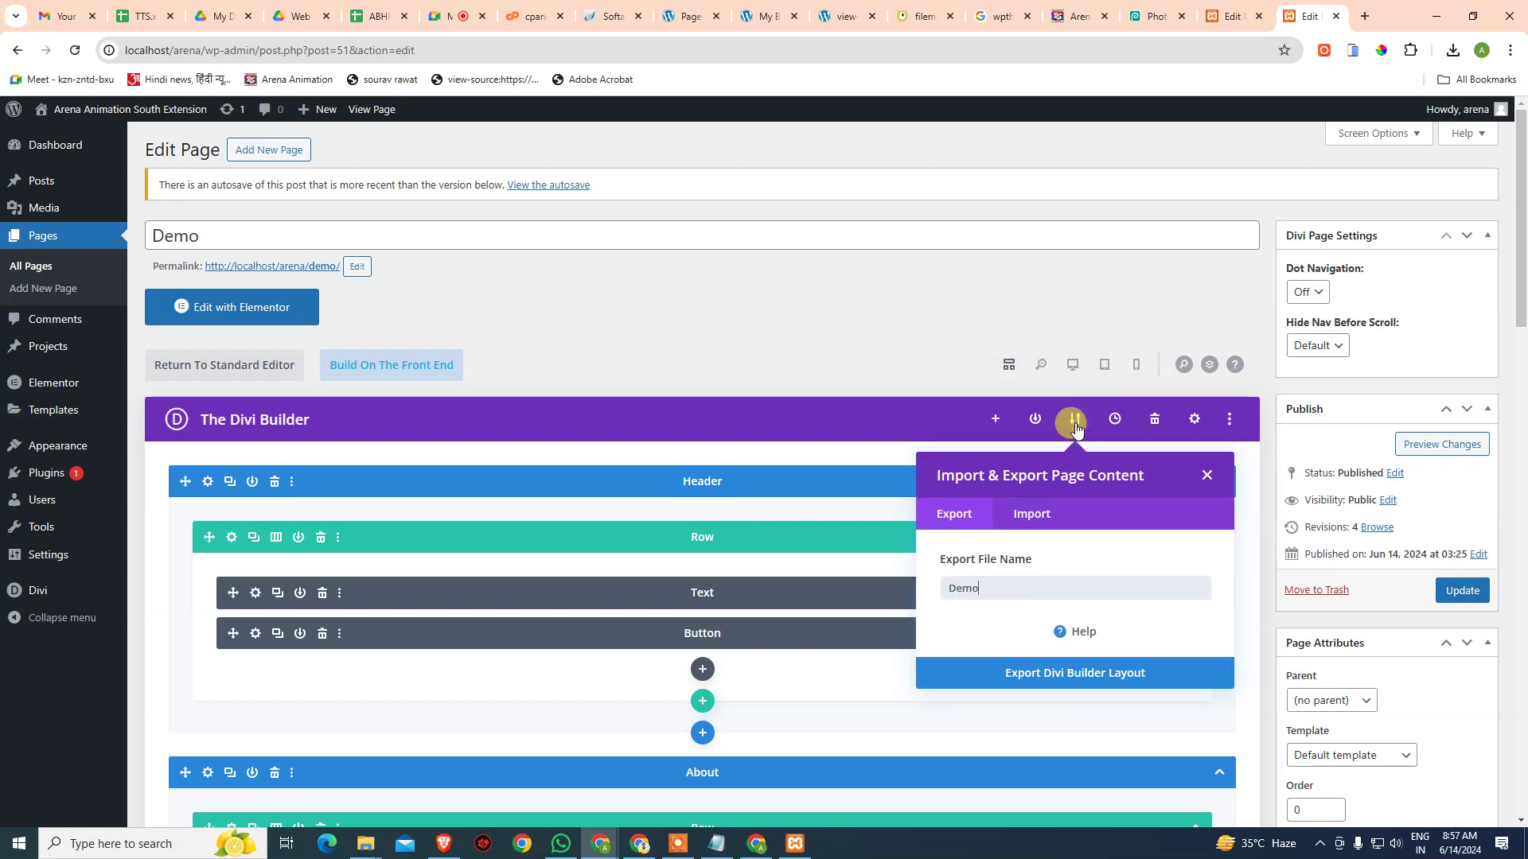
click(986, 603)
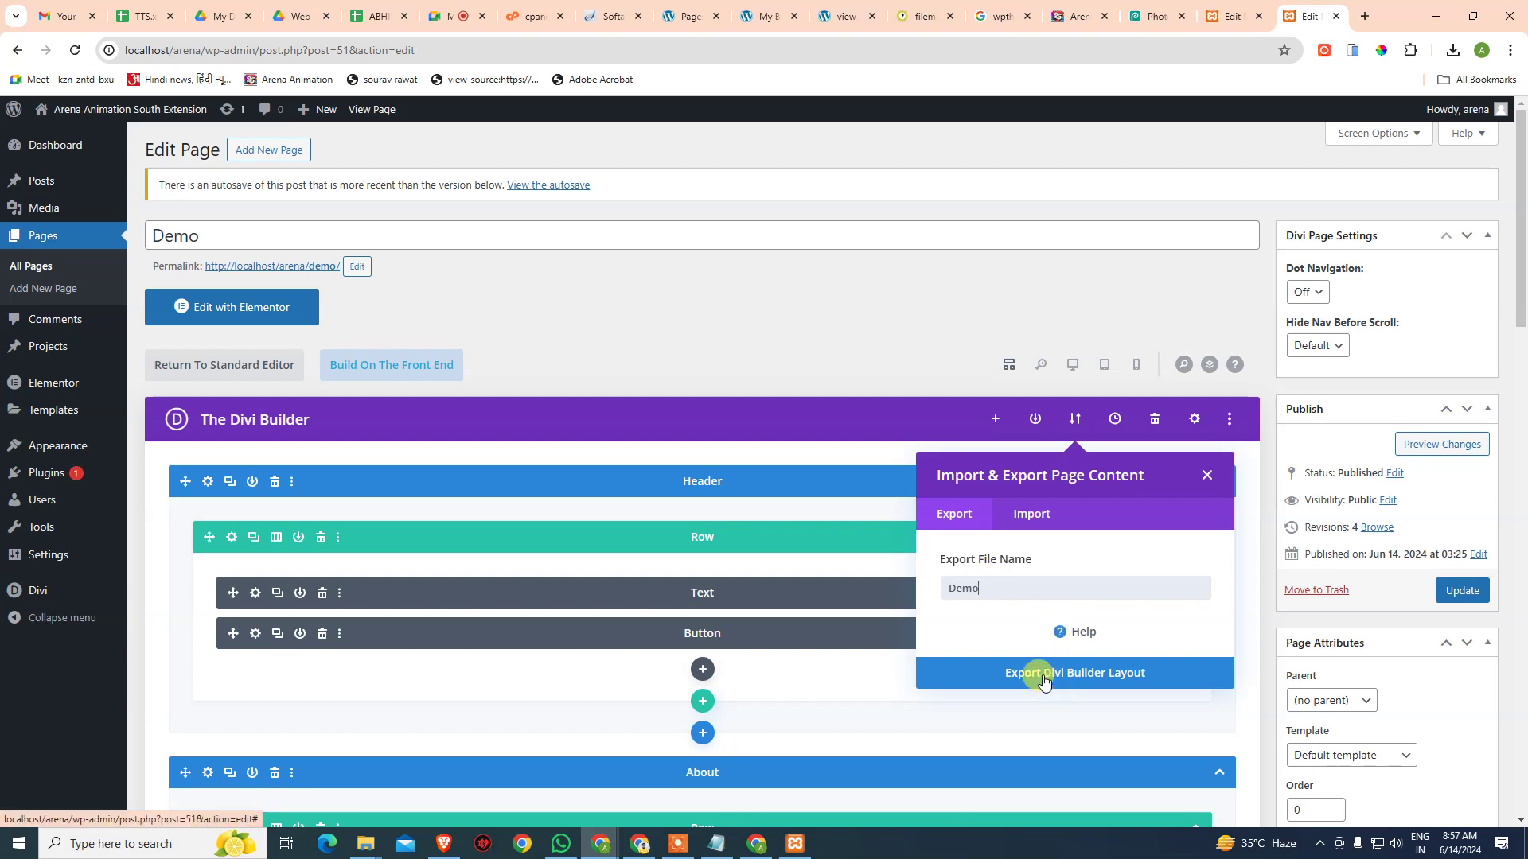
click(1076, 682)
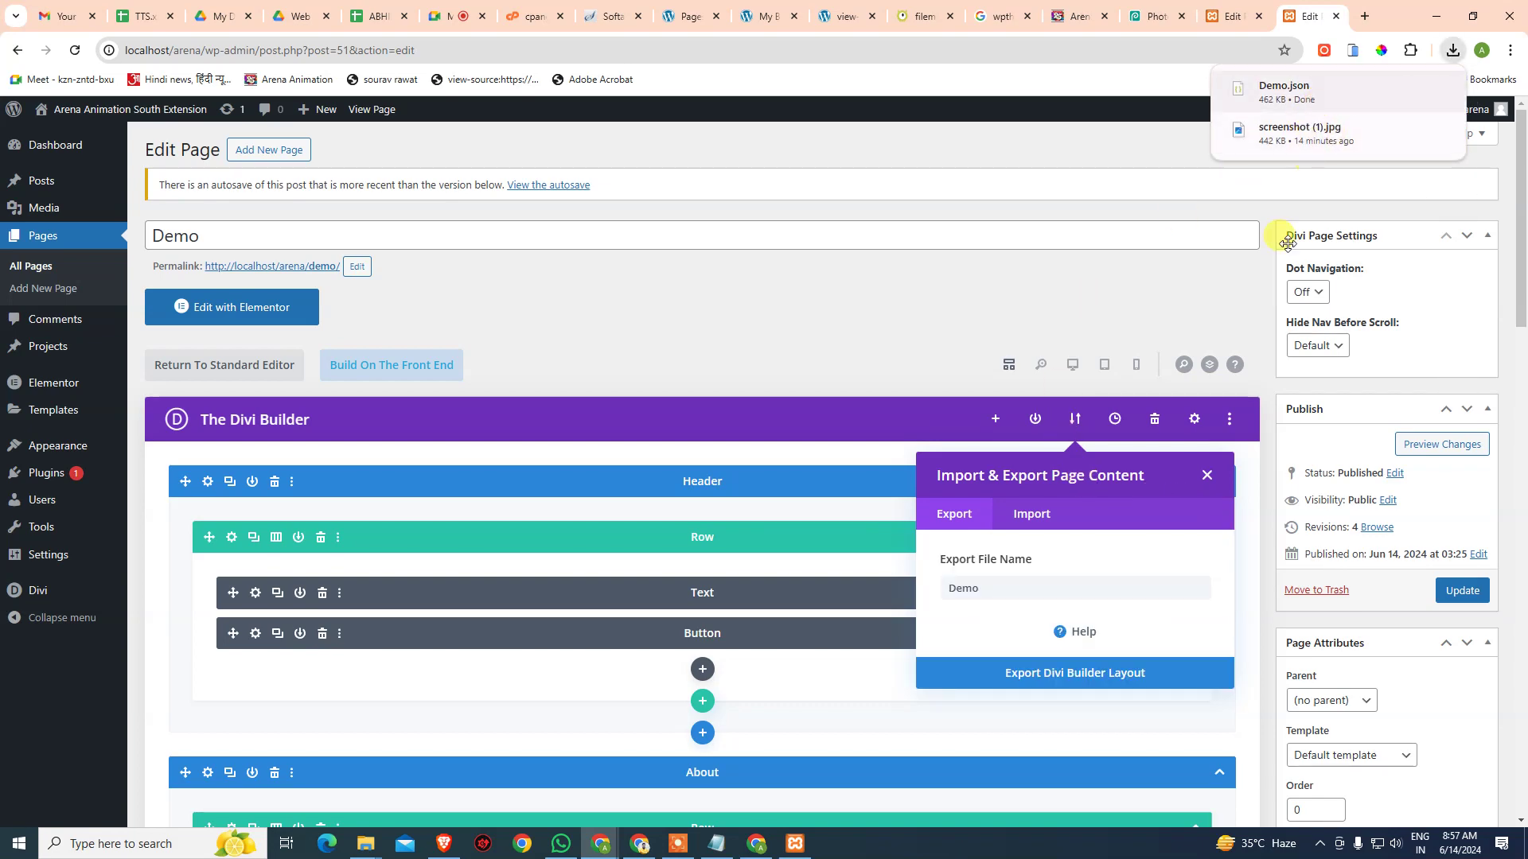
click(1211, 482)
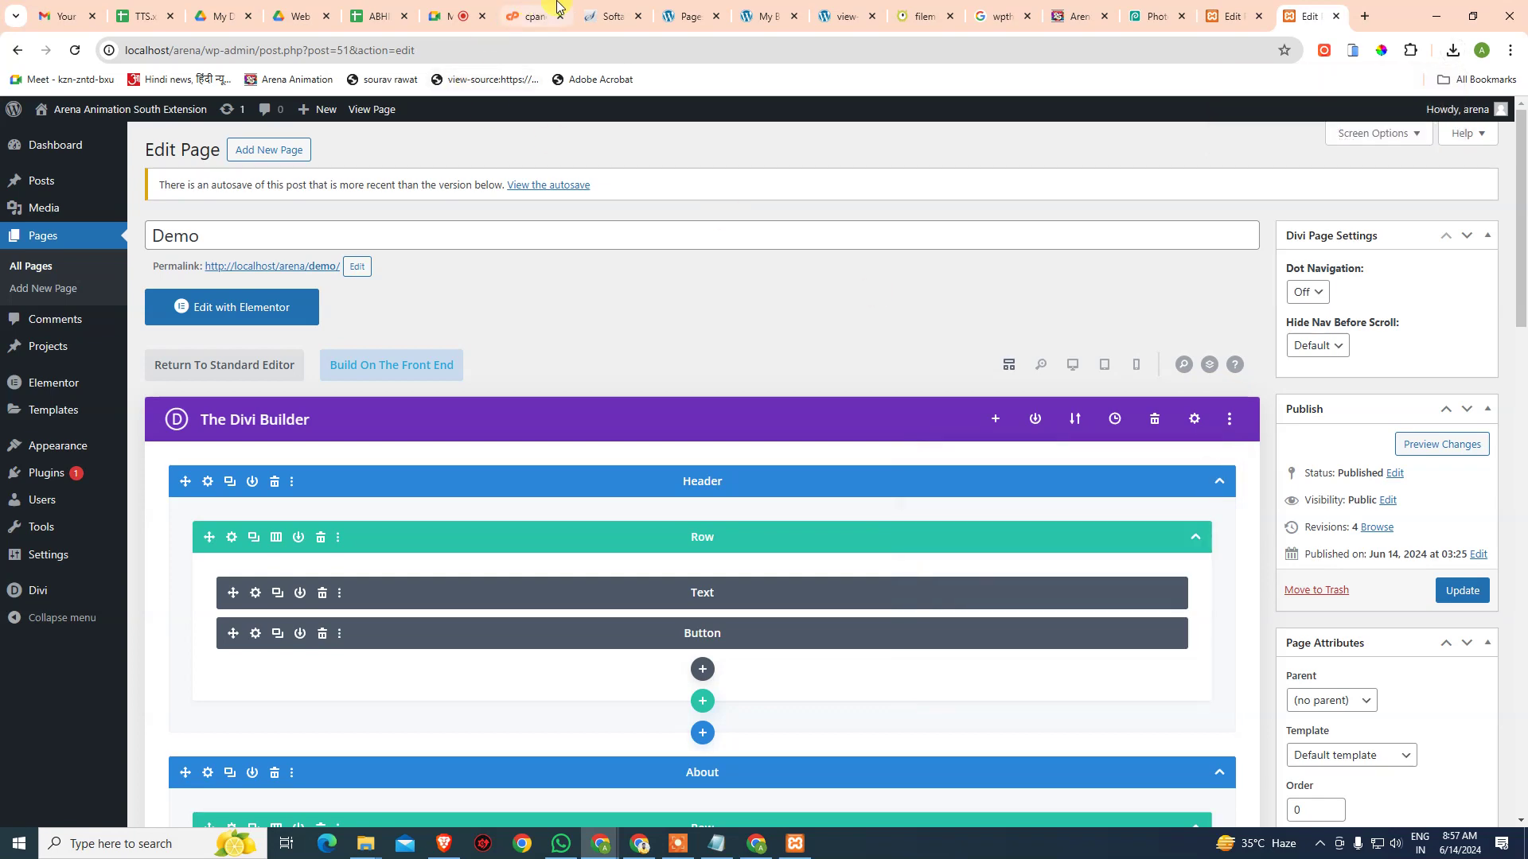
- On the live site, add a new page titled 'Home'
click(688, 10)
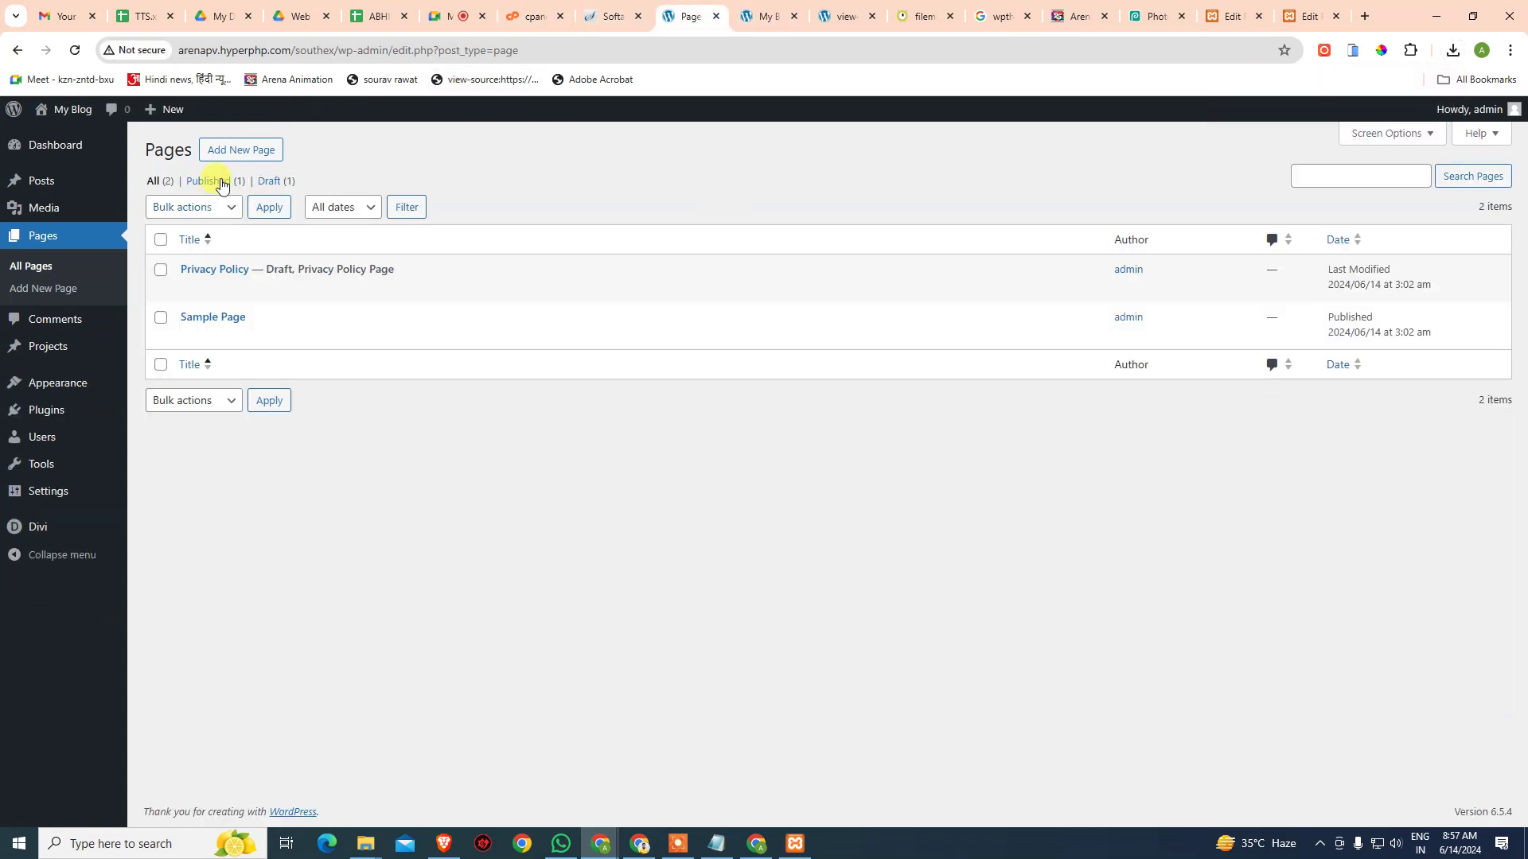
click(240, 149)
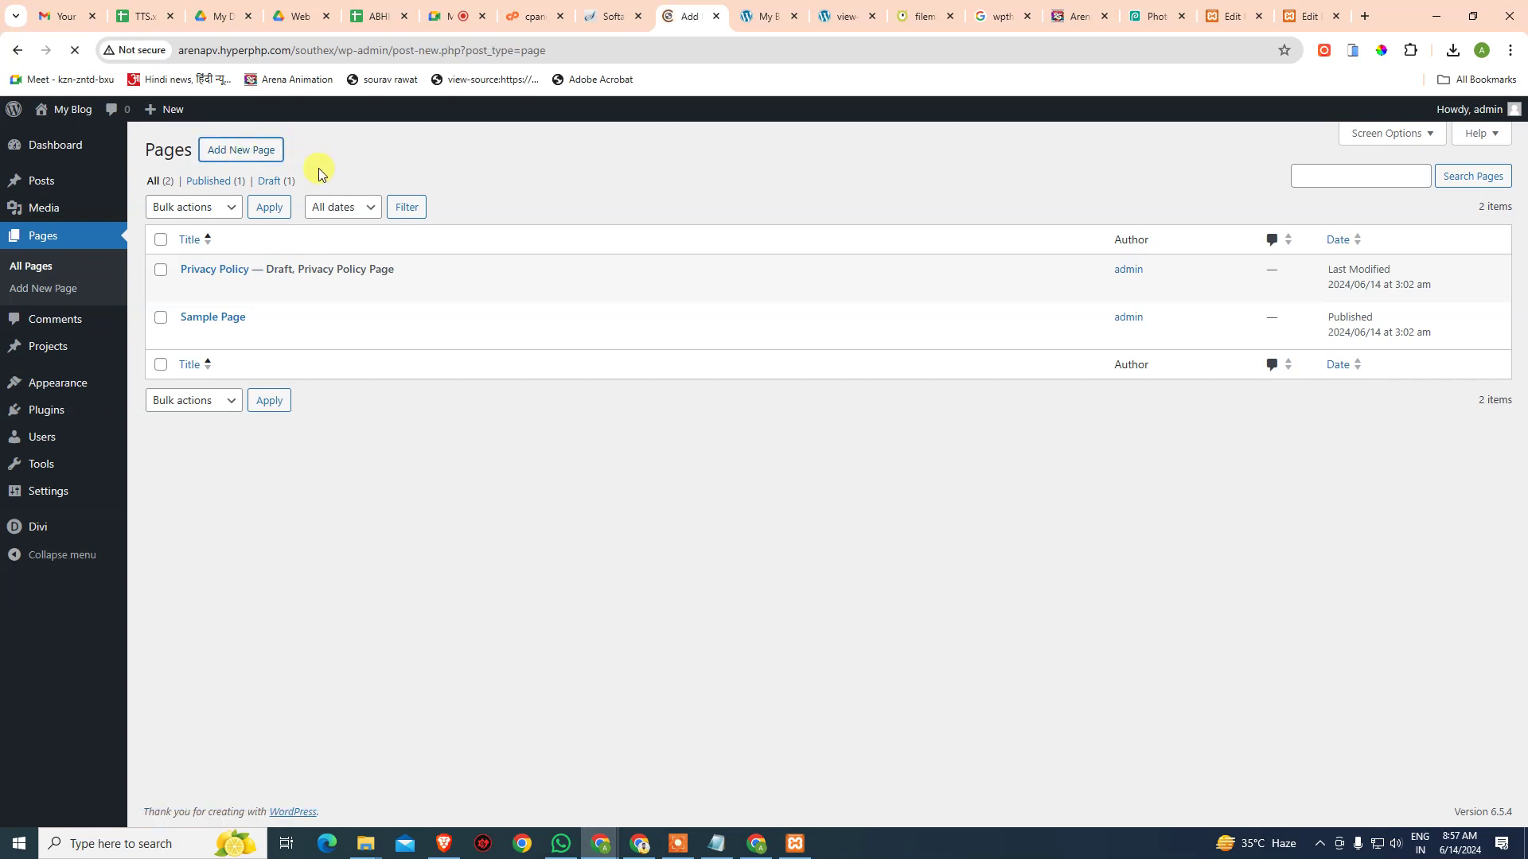
text(HOme)
key(BackSpace)
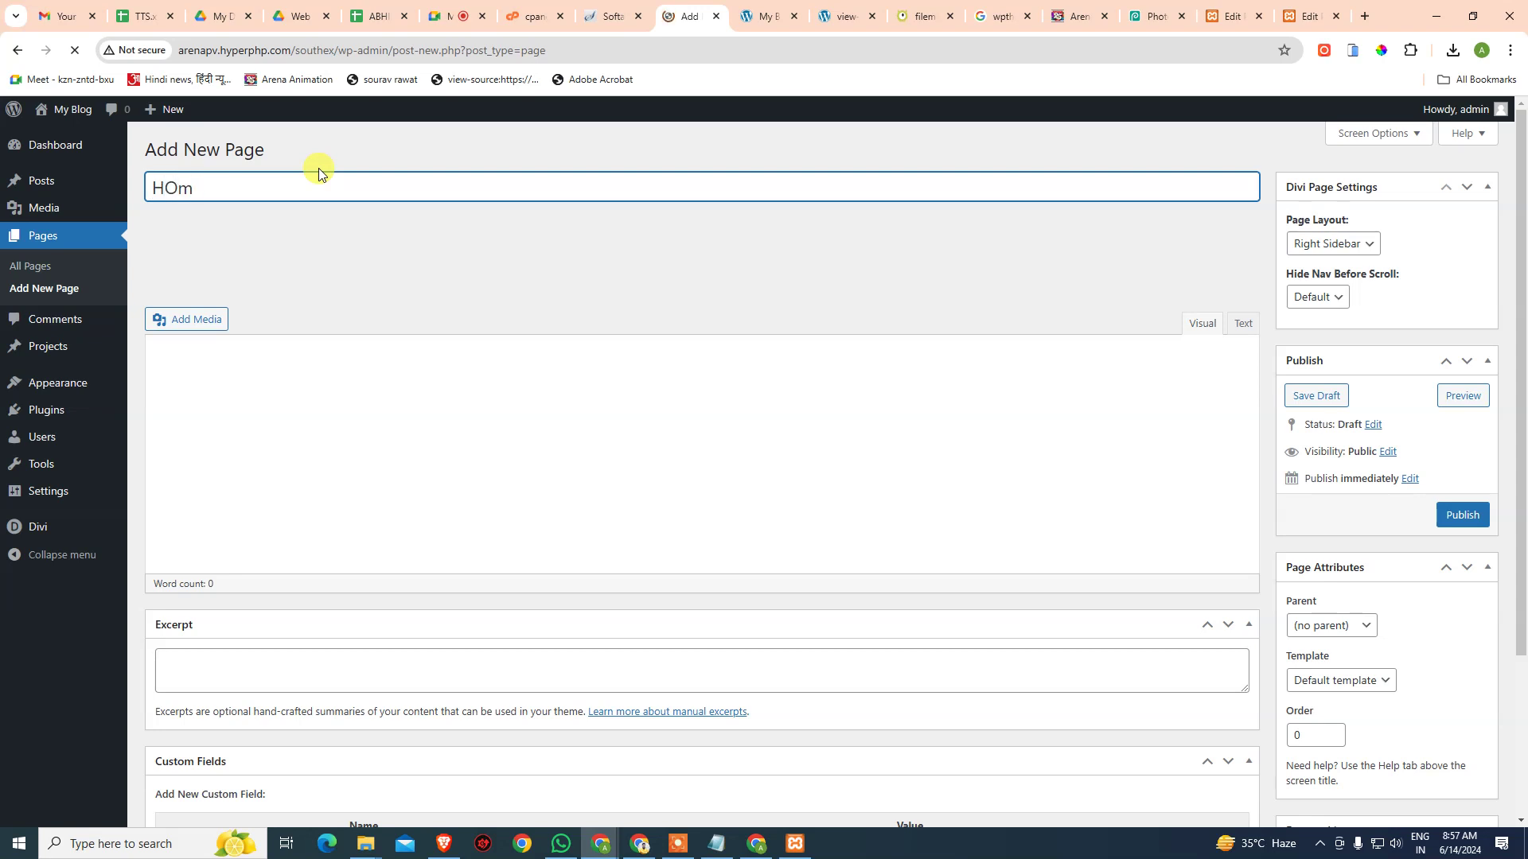
key(BackSpace)
key(BackSpace)
key(BackSpace)
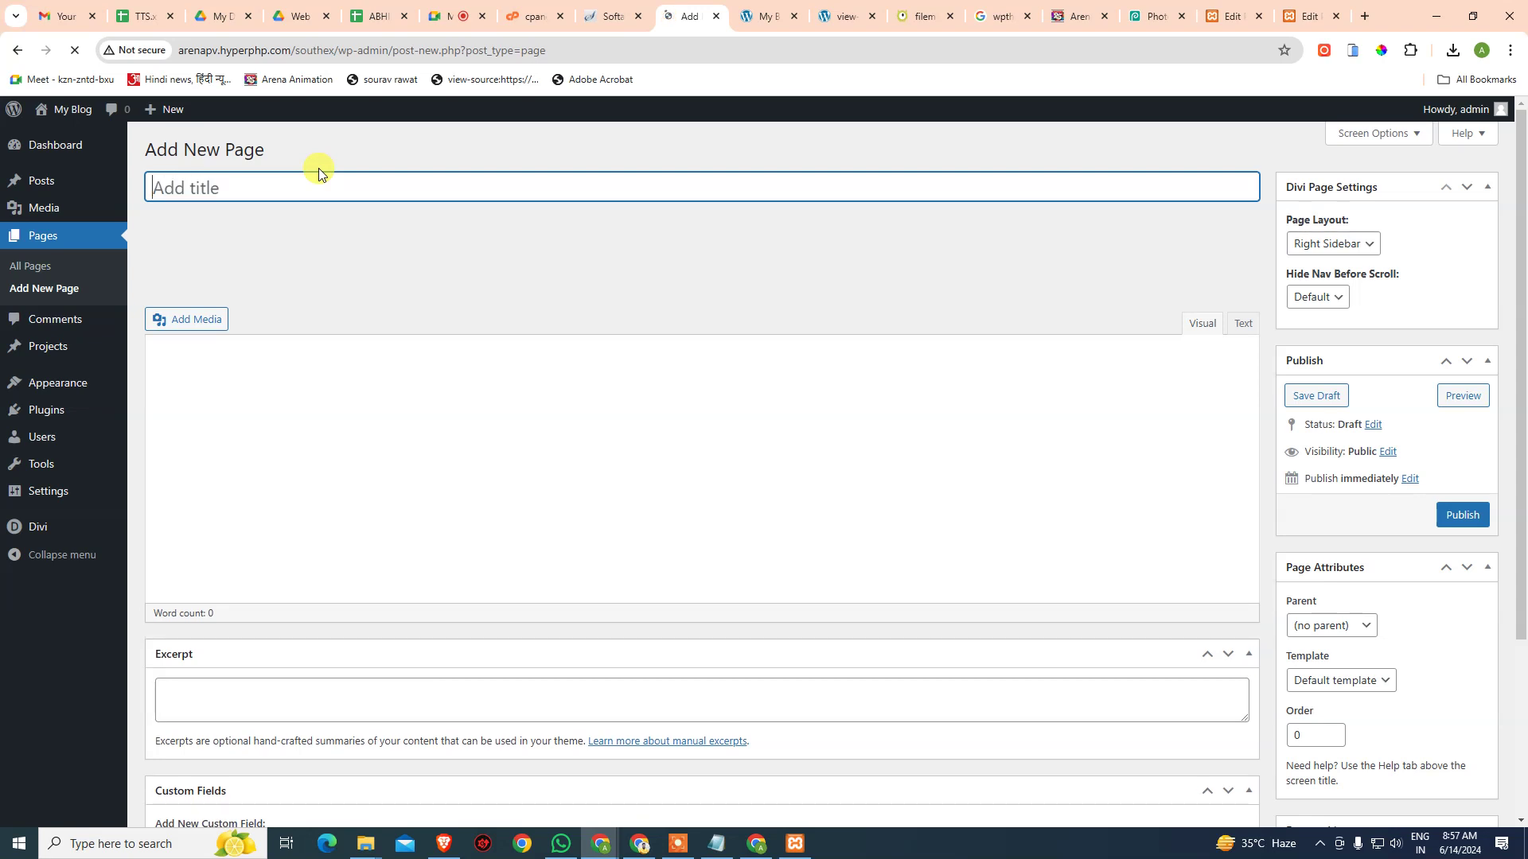
text(Home)
click(439, 459)
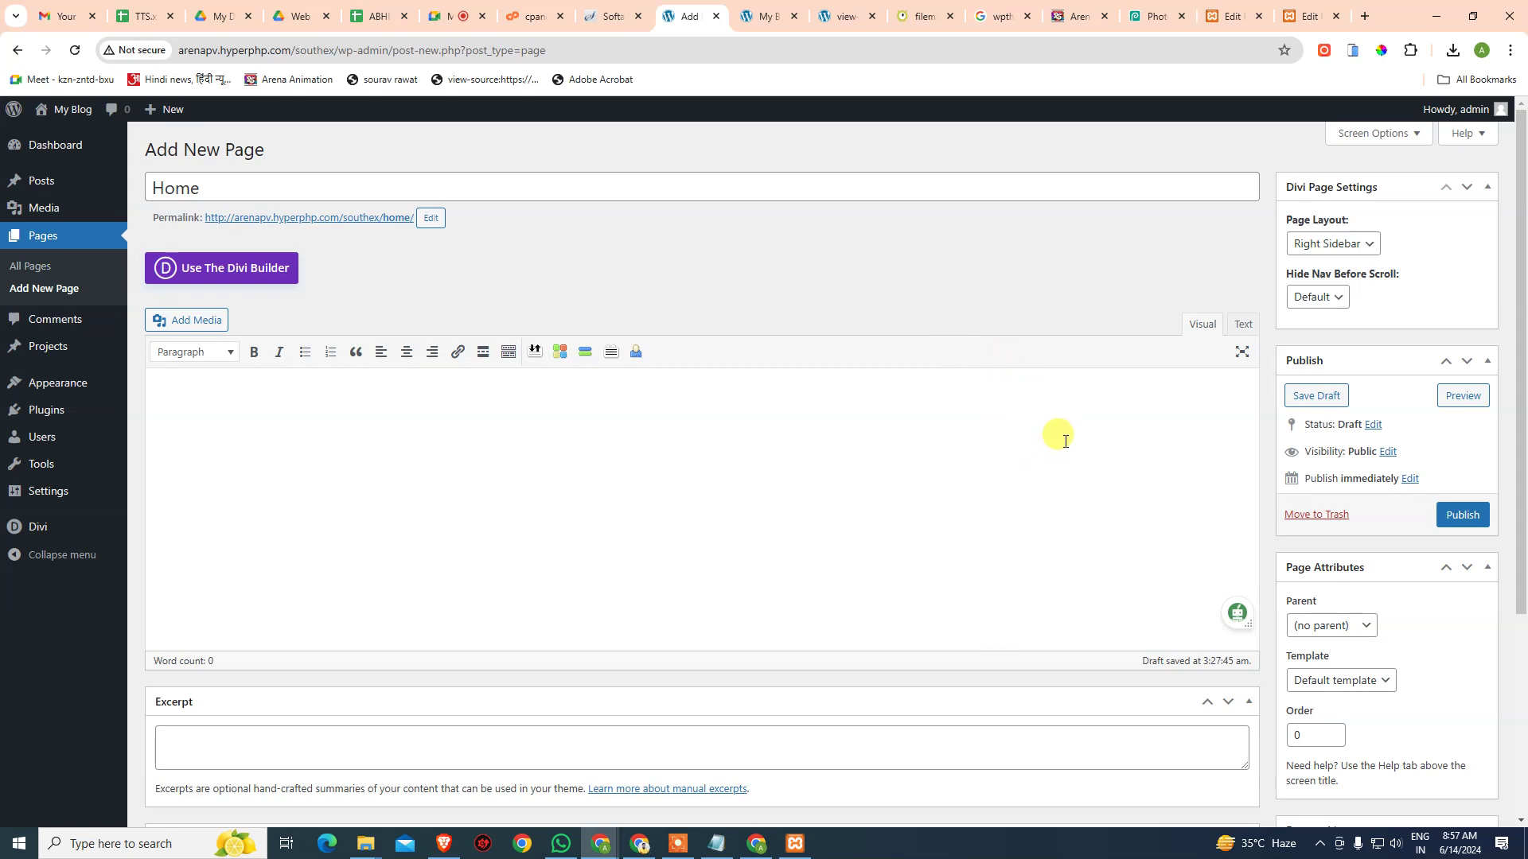
click(939, 468)
- Open the Home page in the Divi Builder, dismissing the announcement and welcome screens
click(259, 271)
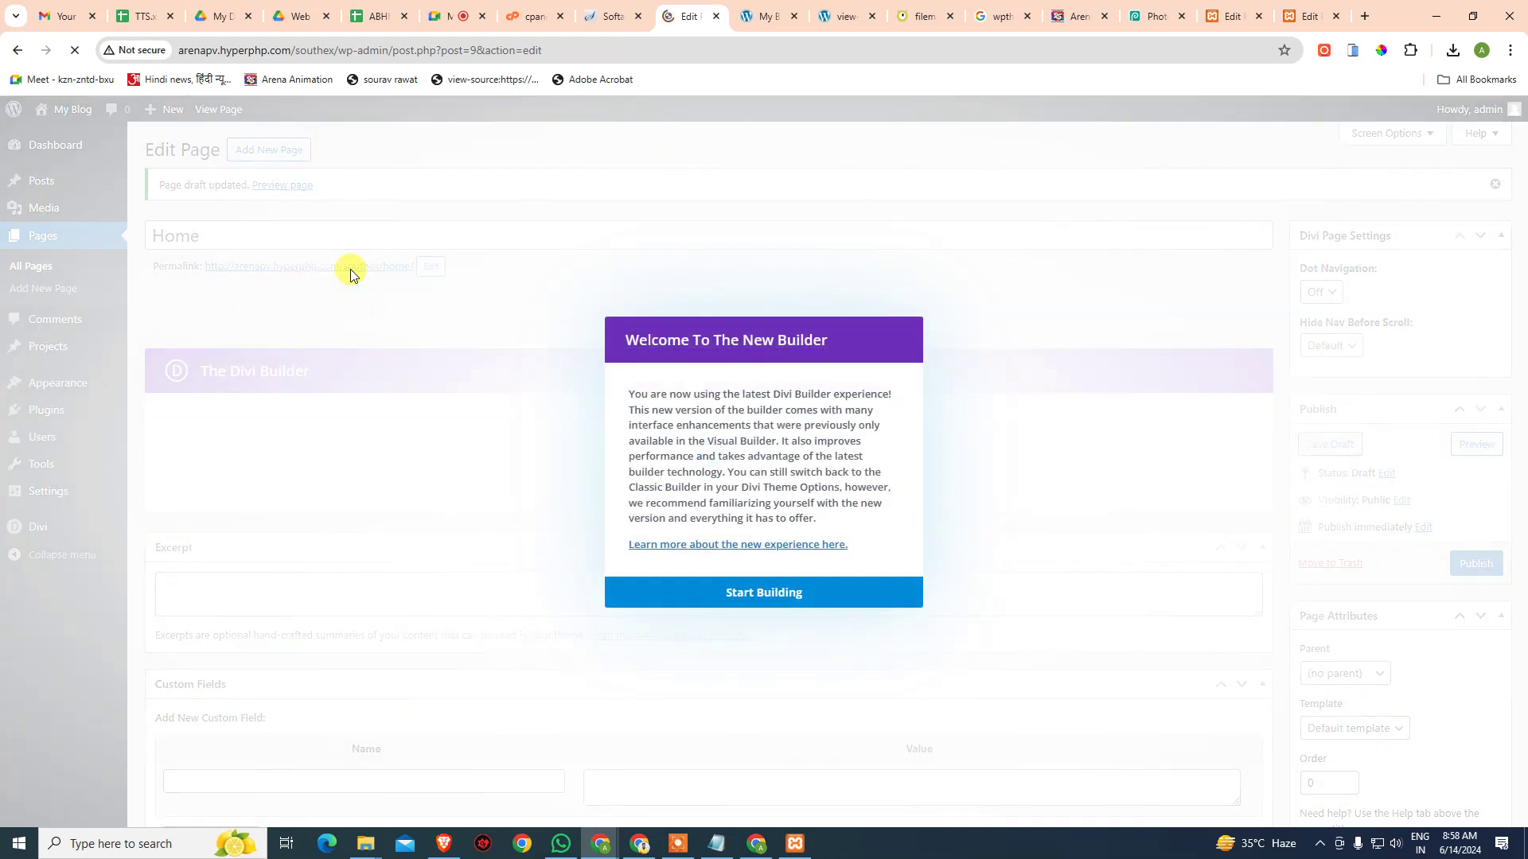
click(754, 601)
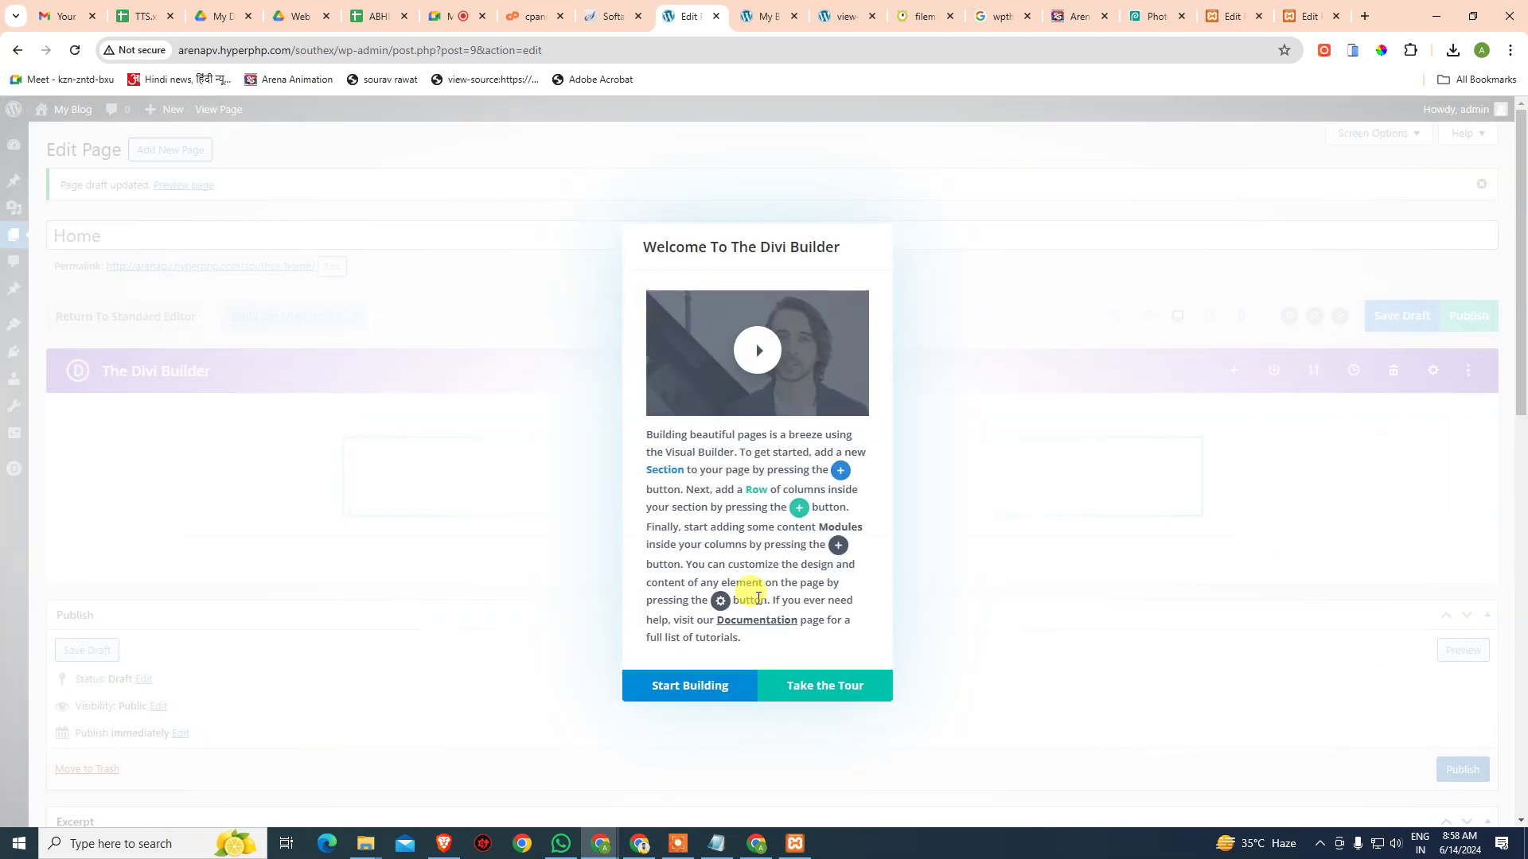
click(711, 691)
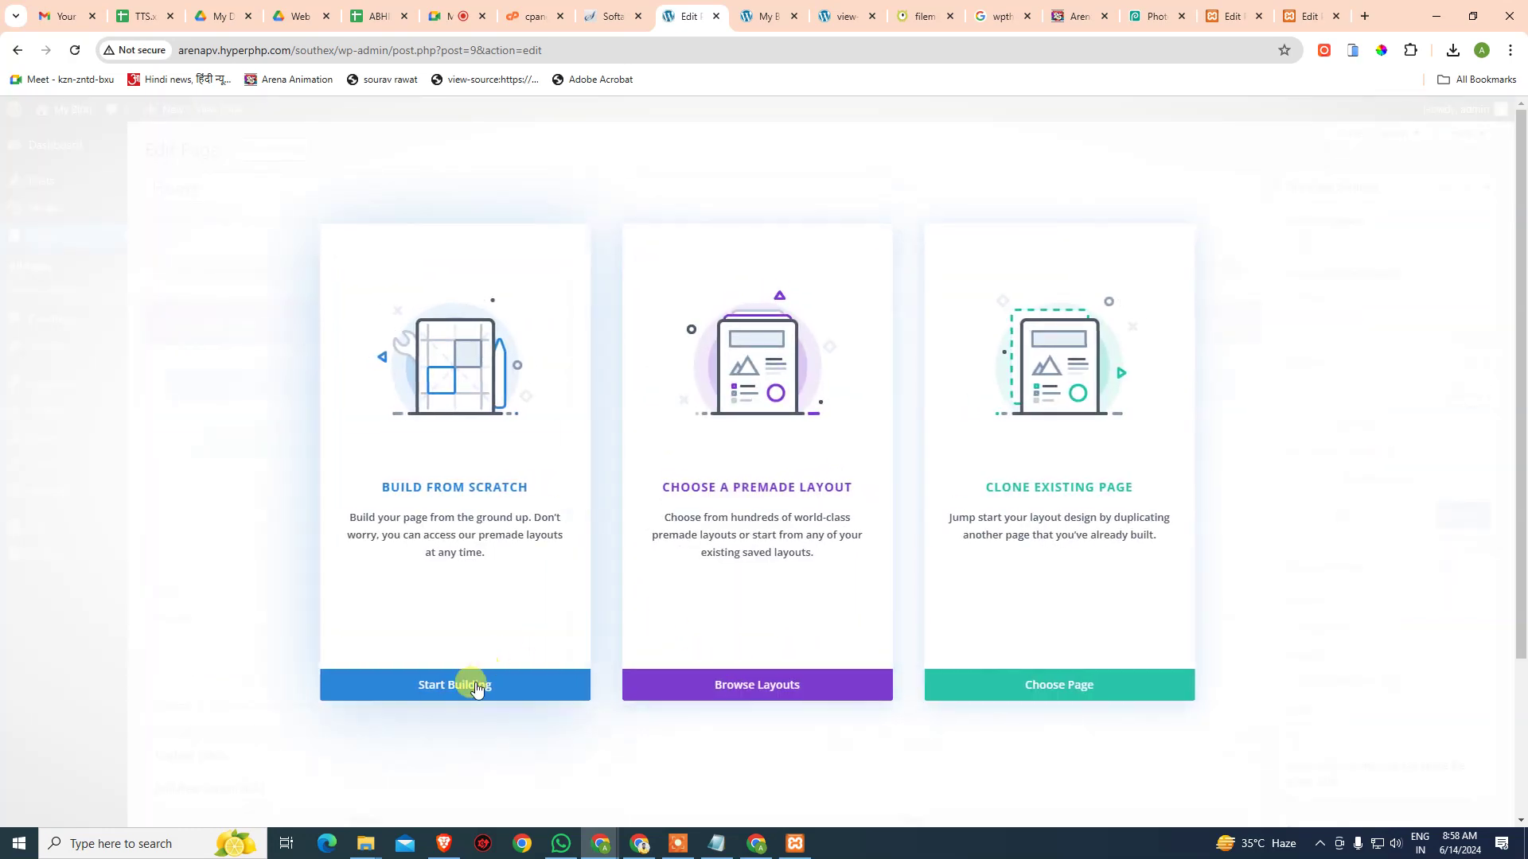
- Choose to build from scratch and close the row insertion panel
click(472, 686)
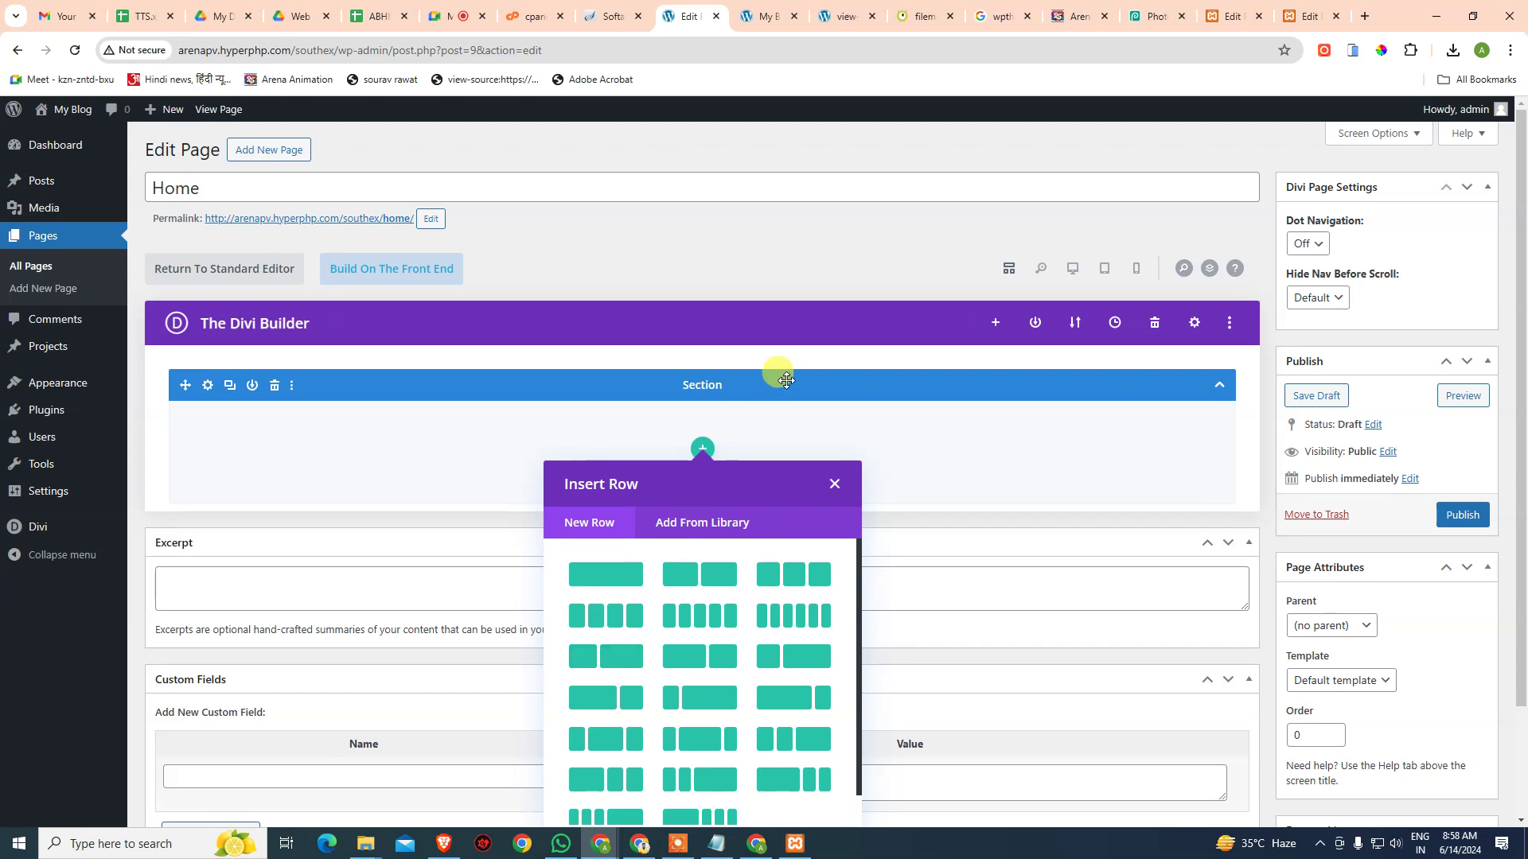
click(852, 261)
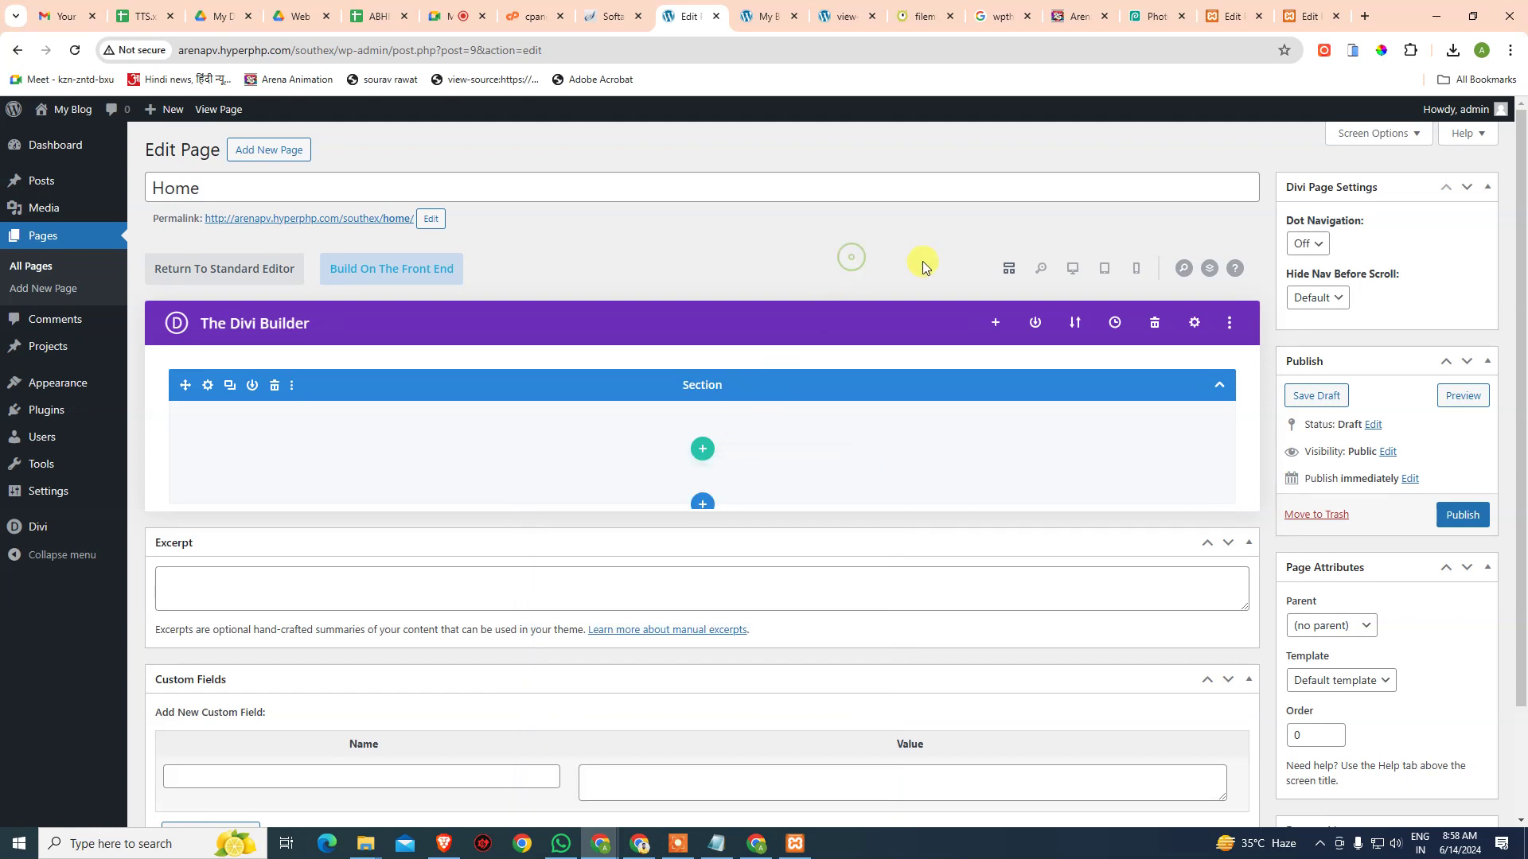
click(275, 387)
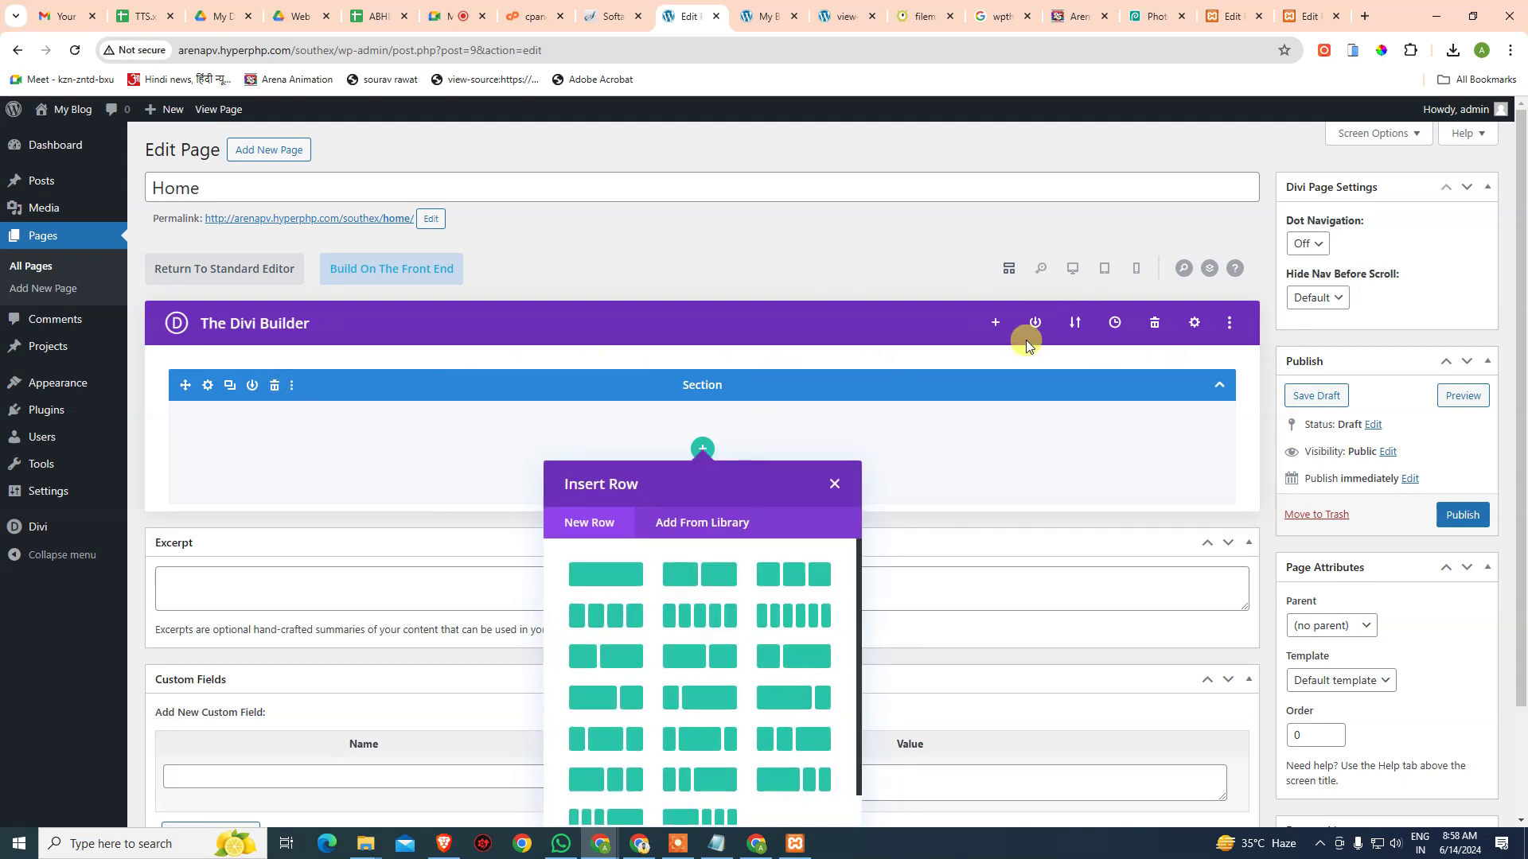
- Import the downloaded Demo.json layout with its presets into the Home page
click(1075, 323)
click(1034, 422)
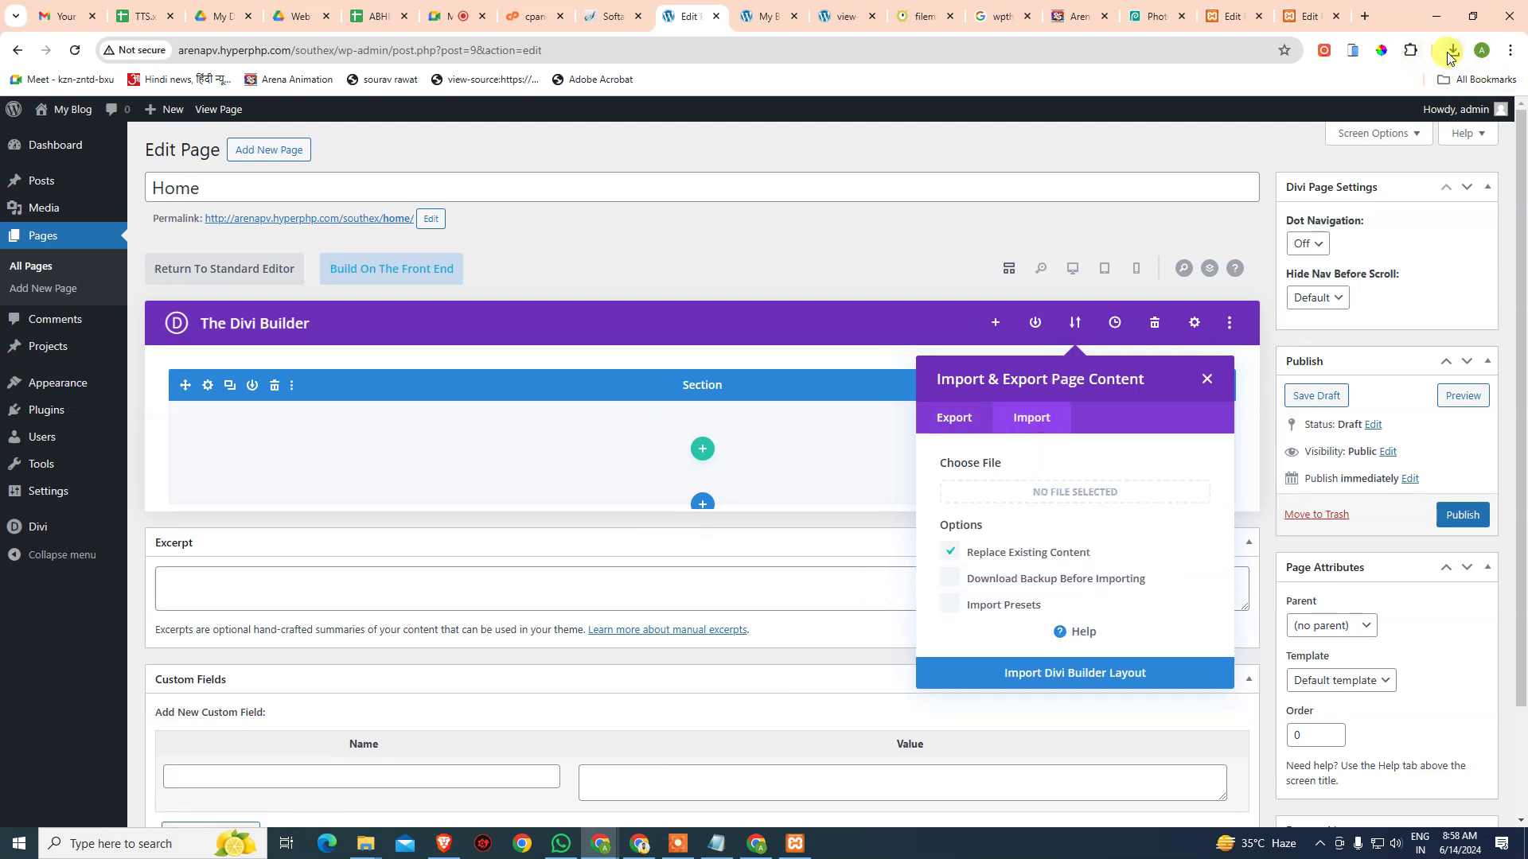
click(1453, 50)
drag(1385, 121, 1074, 497)
click(948, 607)
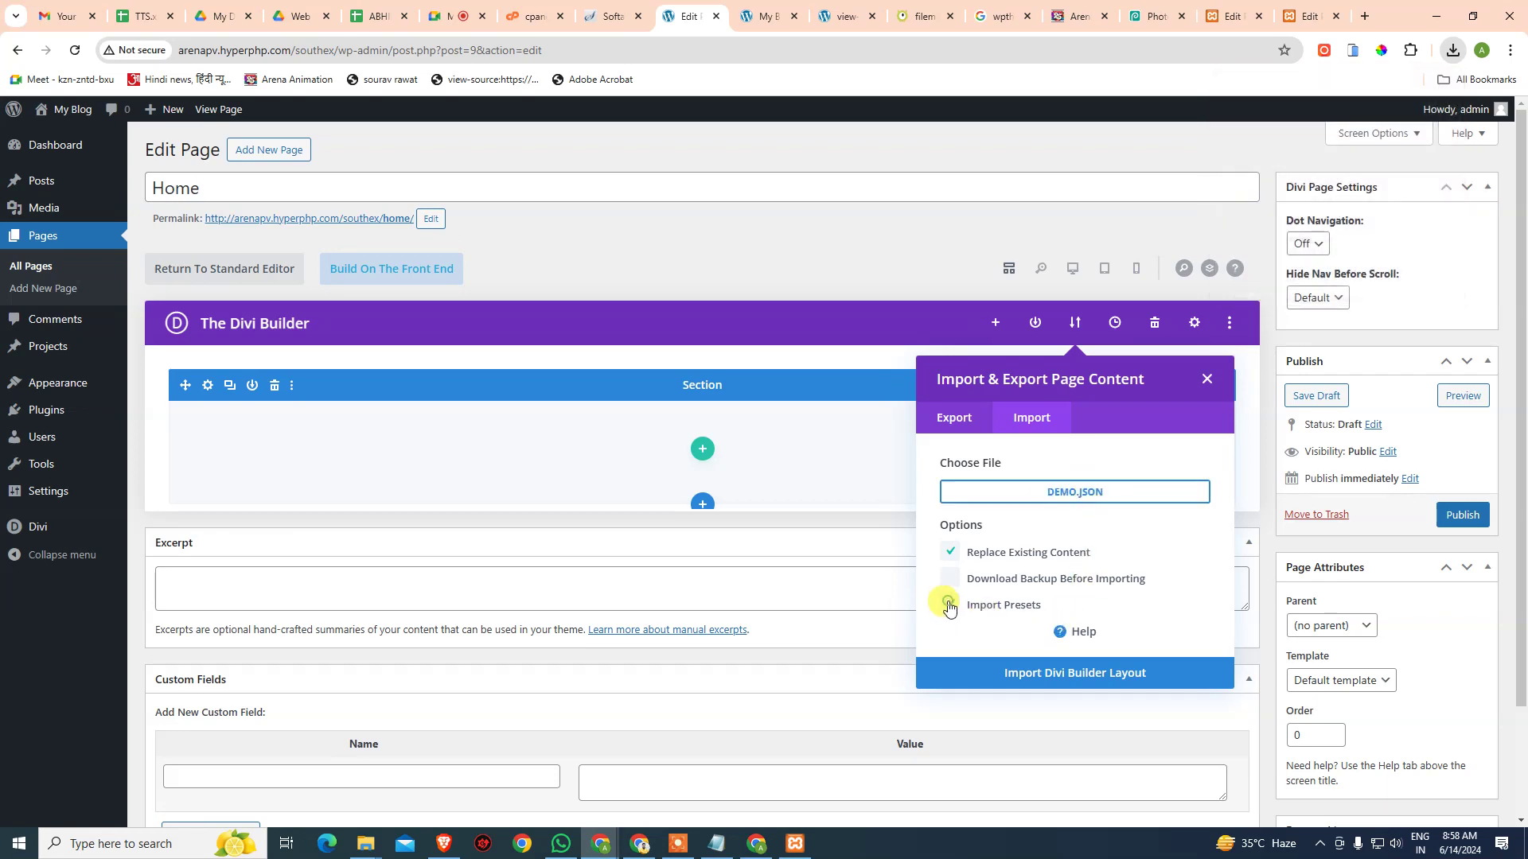
click(1089, 684)
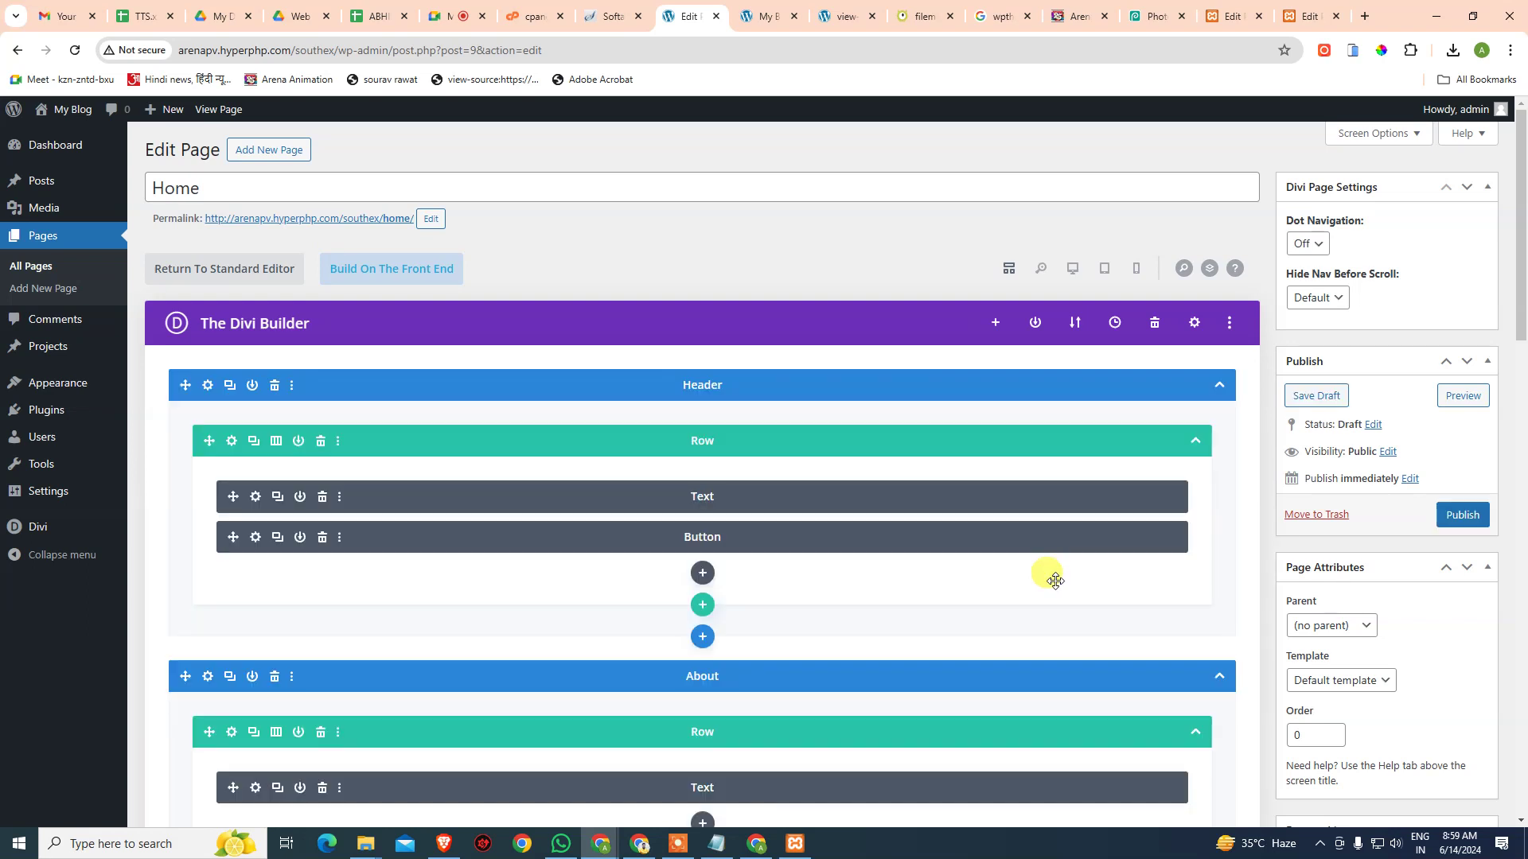
- Choose Blank Page as the Home page's template under Page Attributes and publish it
click(1456, 521)
scroll(1456, 521, down, 2)
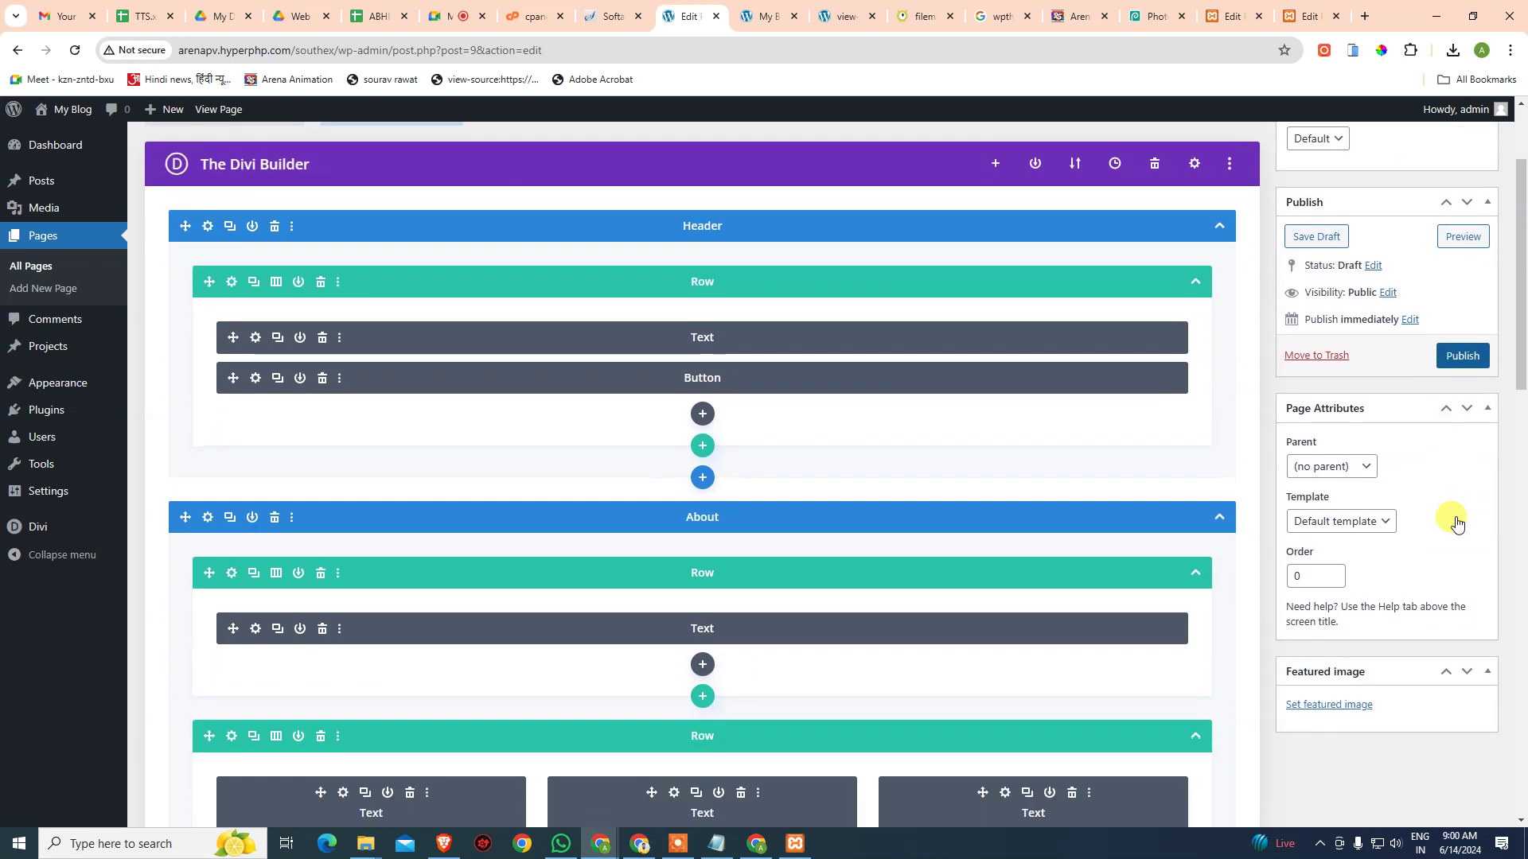
click(1367, 522)
click(1362, 539)
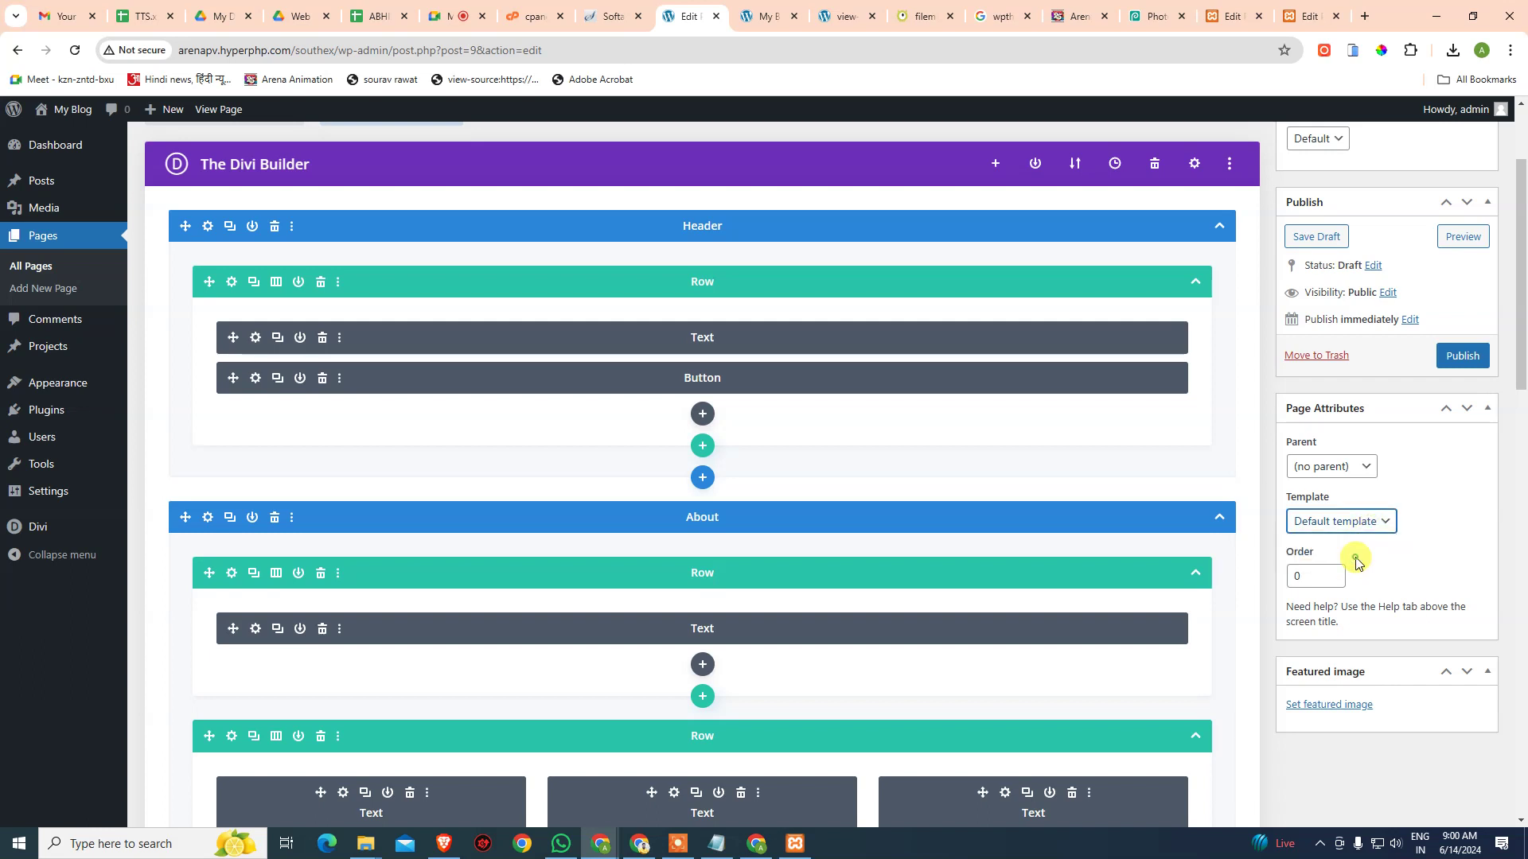
click(1458, 359)
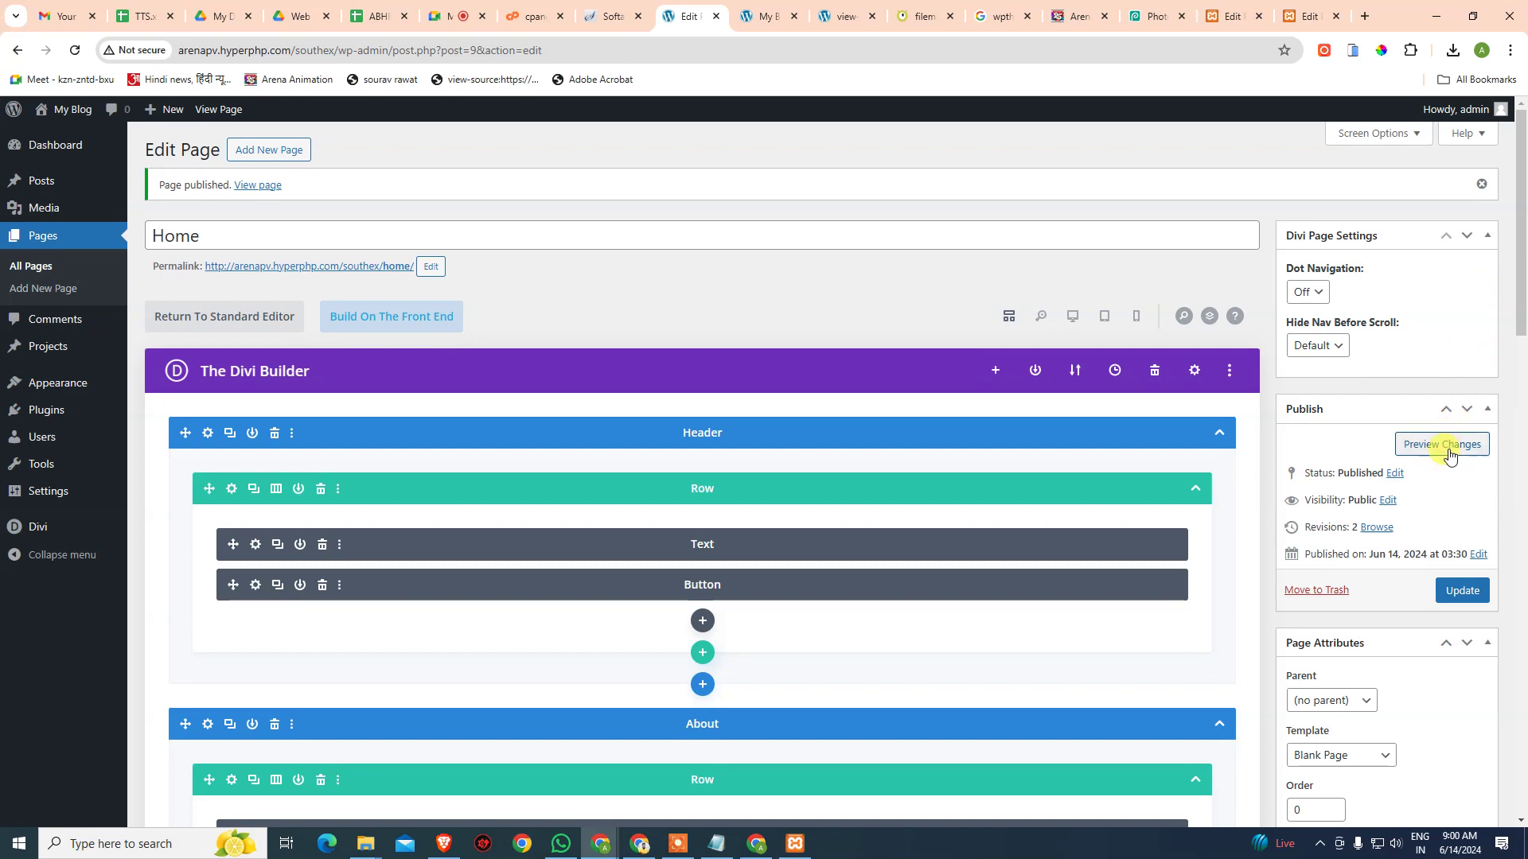
- Open the published Home page in a new tab, closing the extra blog and page source tabs
middle_click(219, 109)
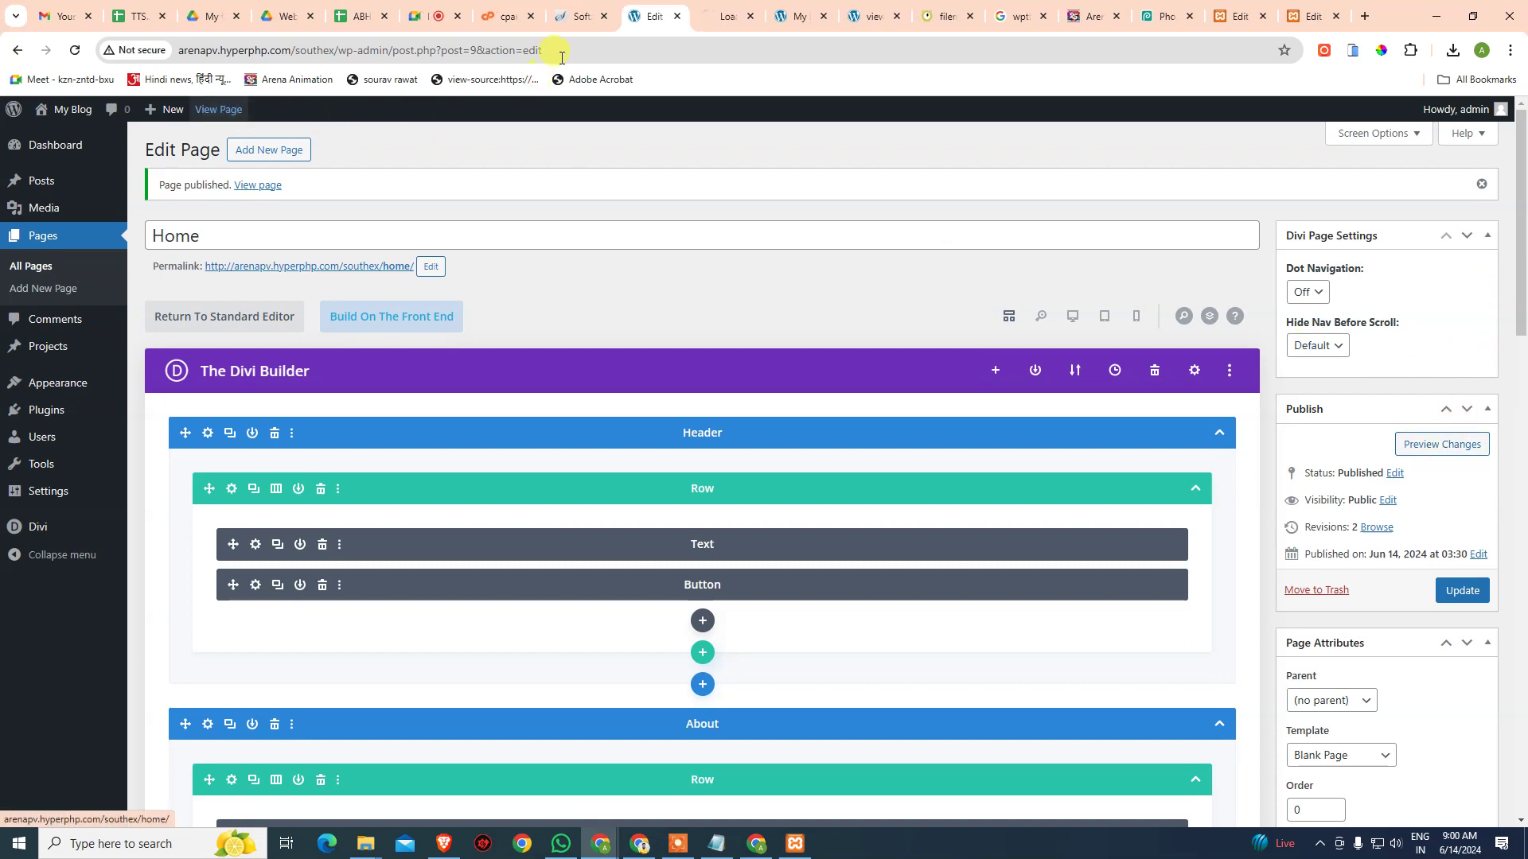
click(791, 22)
key(ctrl+w)
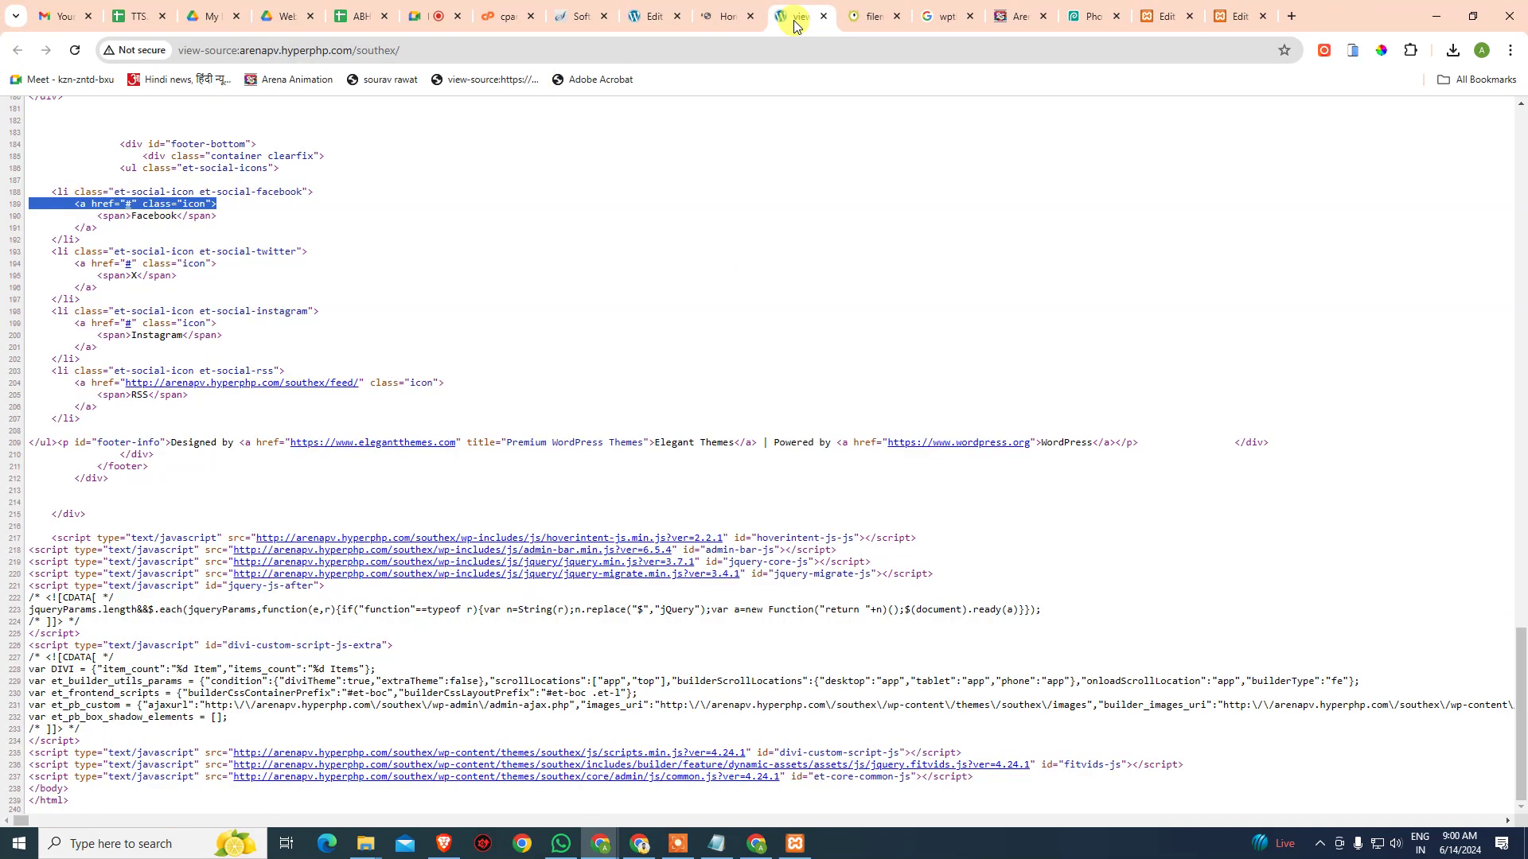
key(ctrl+w)
click(726, 20)
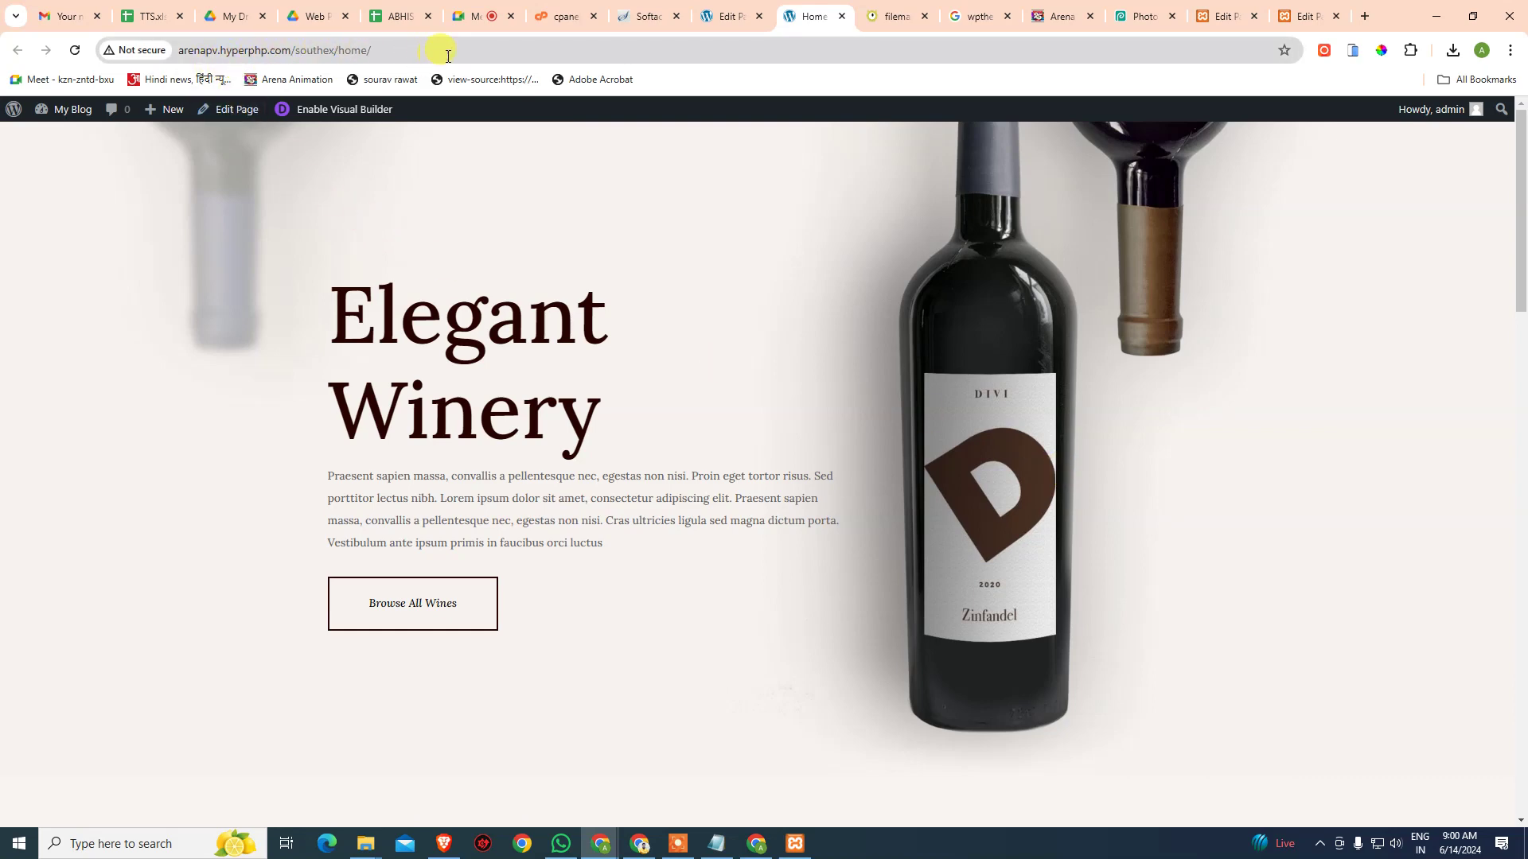
- Scroll through the live Elegant Winery page, from the hero to the Come Visit Us section
scroll(613, 252, down, 10)
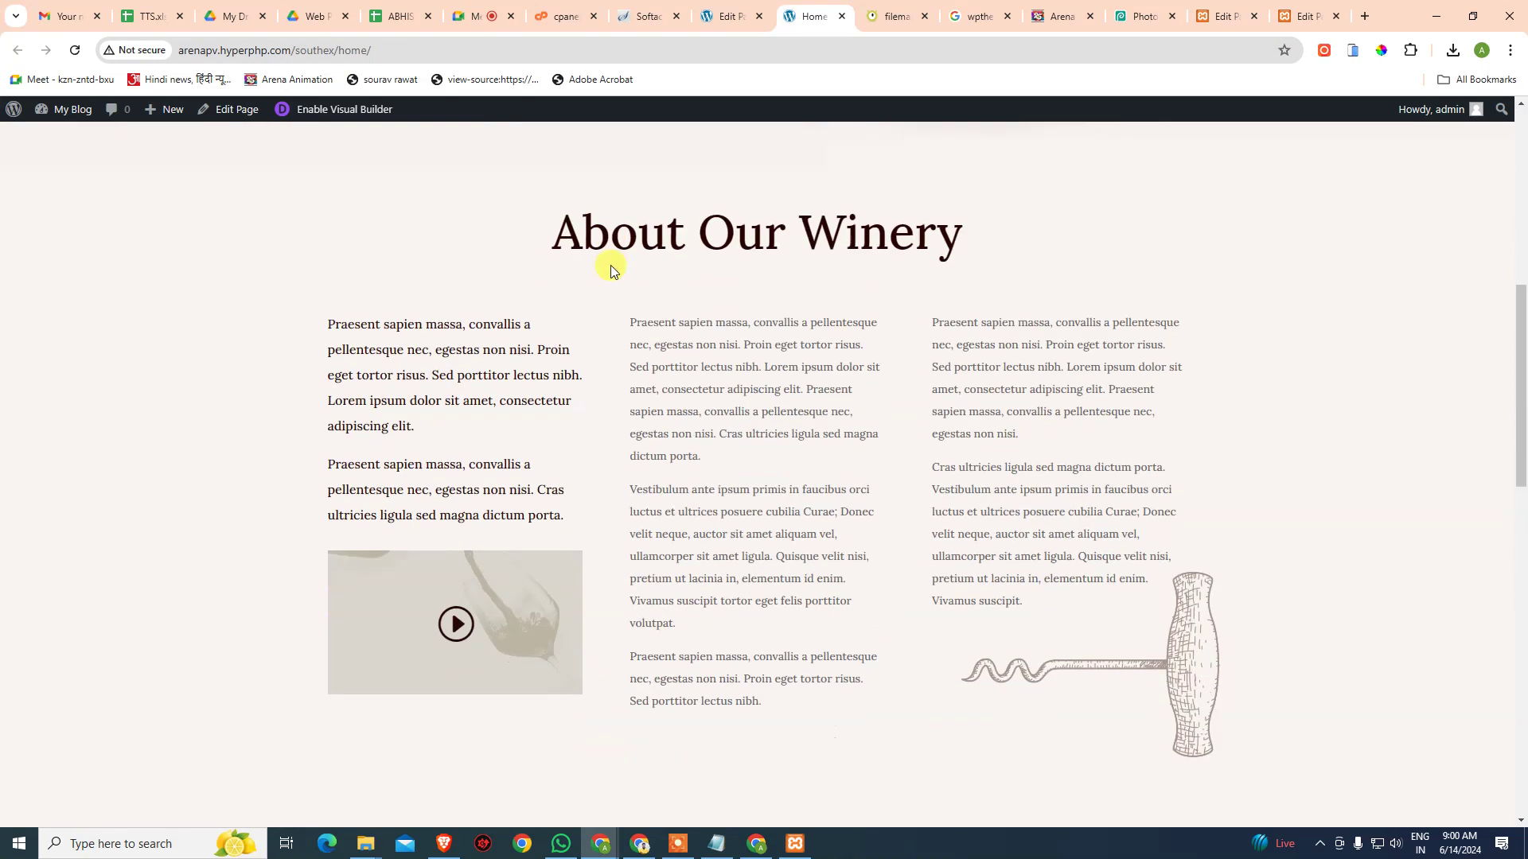
scroll(620, 300, down, 12)
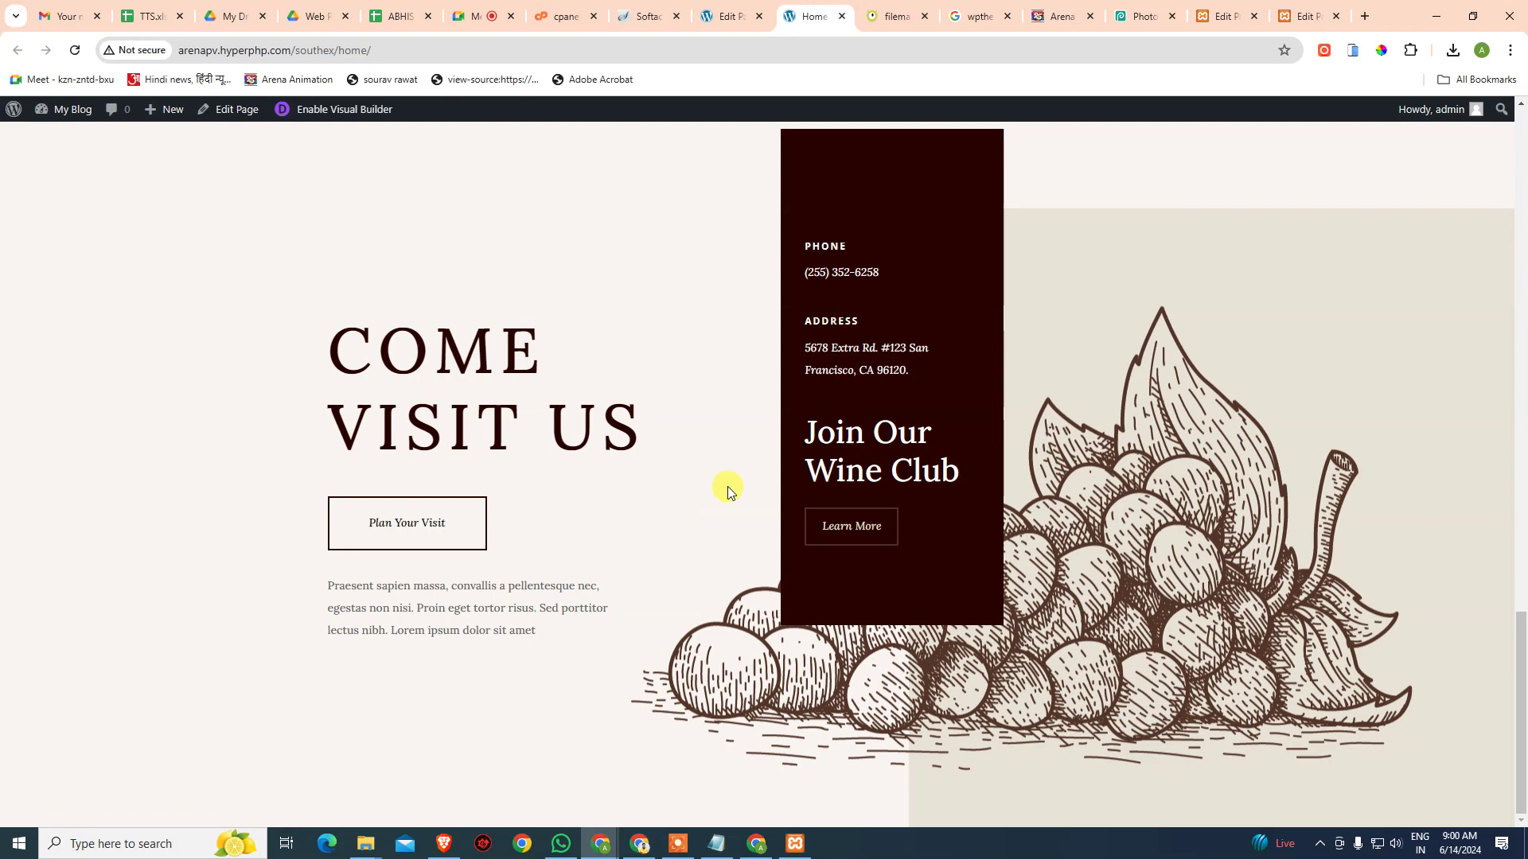
scroll(728, 487, up, 5)
scroll(730, 487, up, 15)
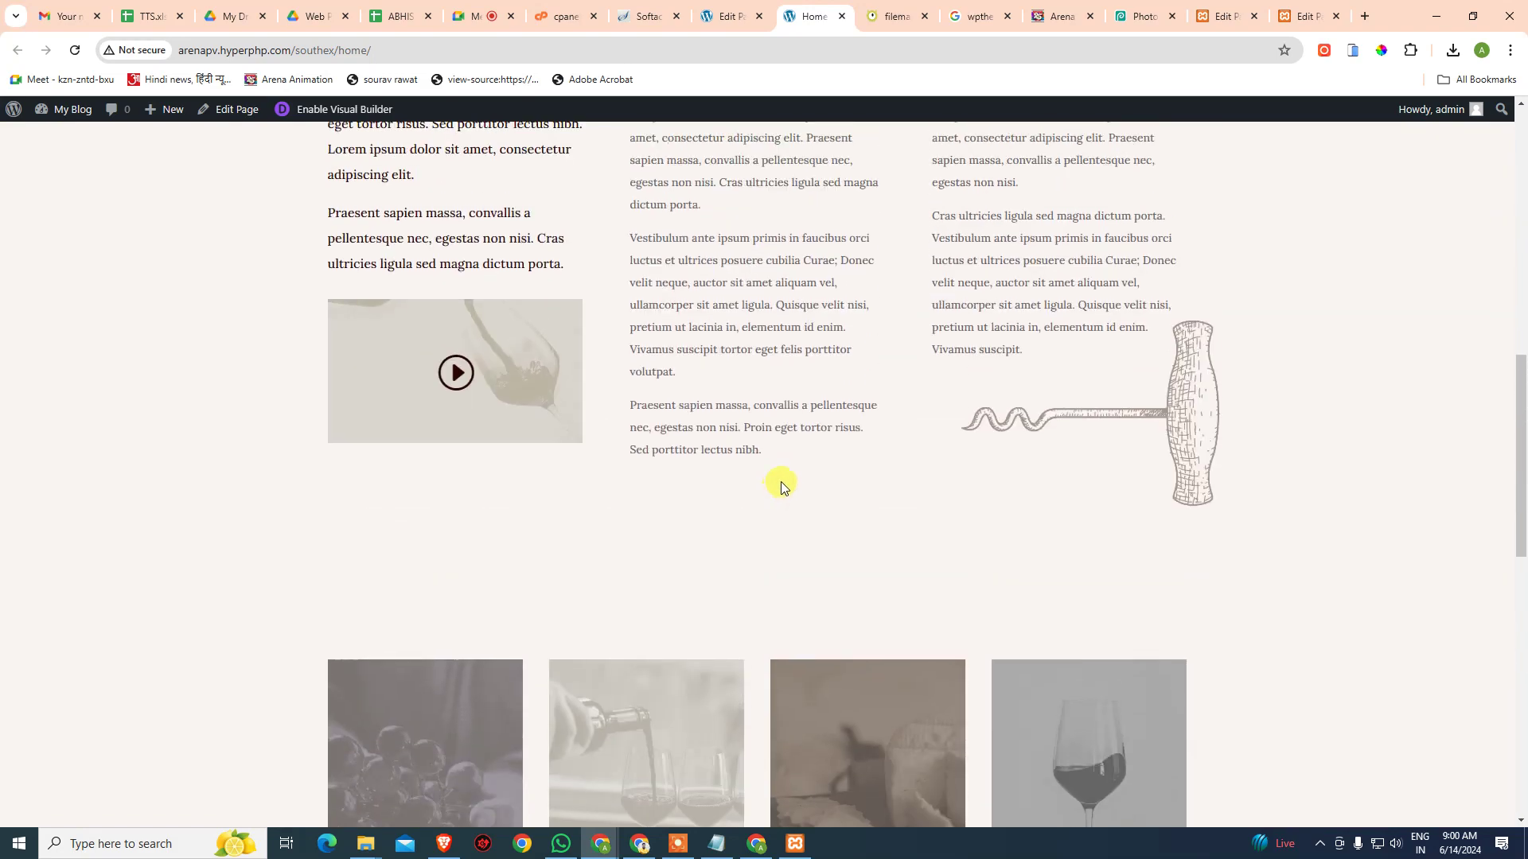
scroll(801, 468, up, 3)
scroll(828, 454, down, 1)
scroll(832, 446, up, 1)
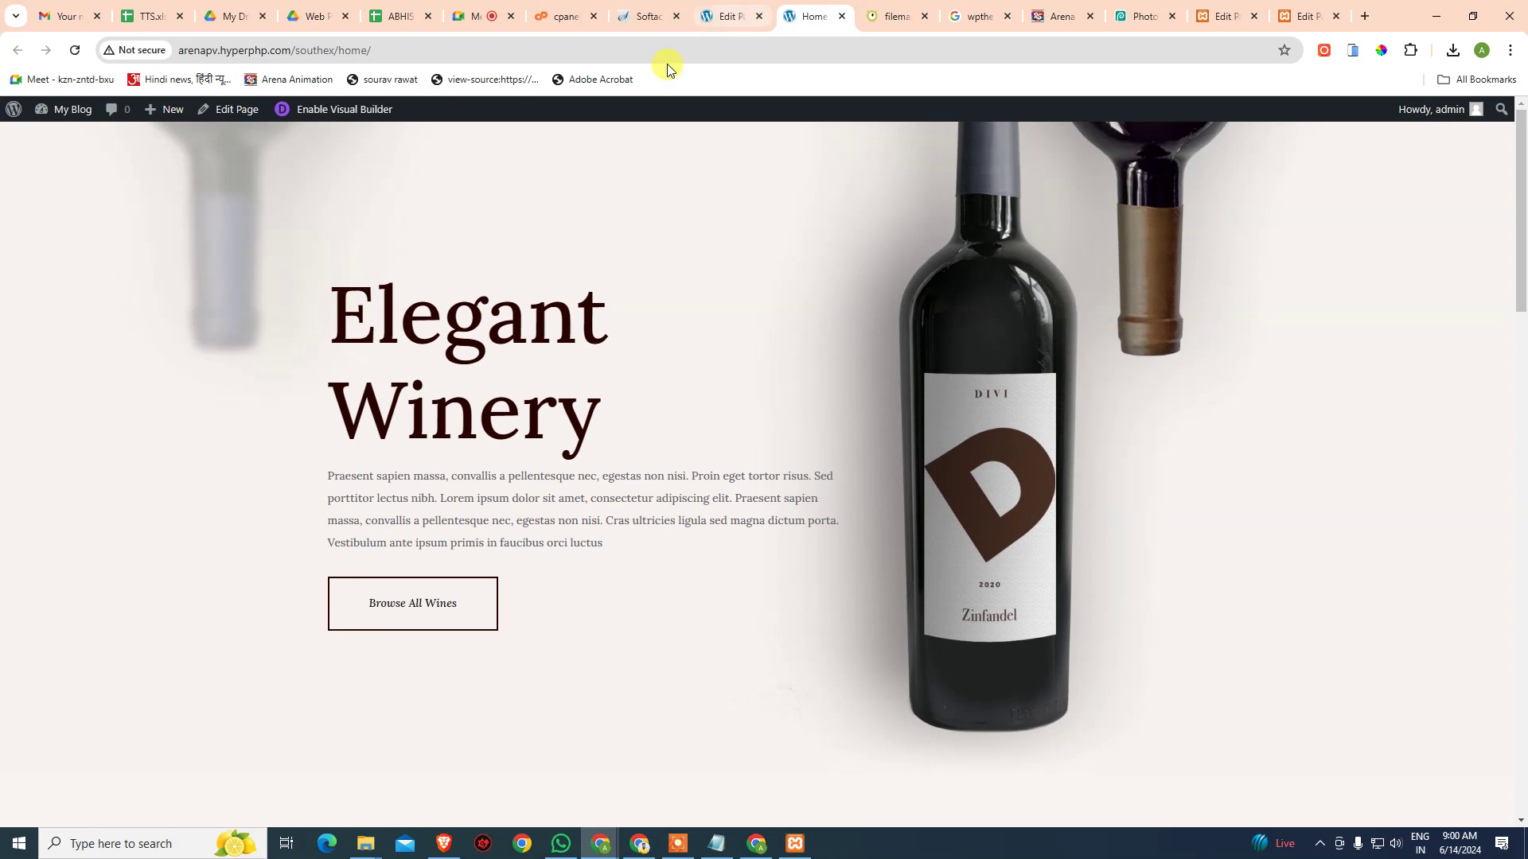
- Glance at the Google Meet call, then return to the local site's Demo page editor
click(471, 15)
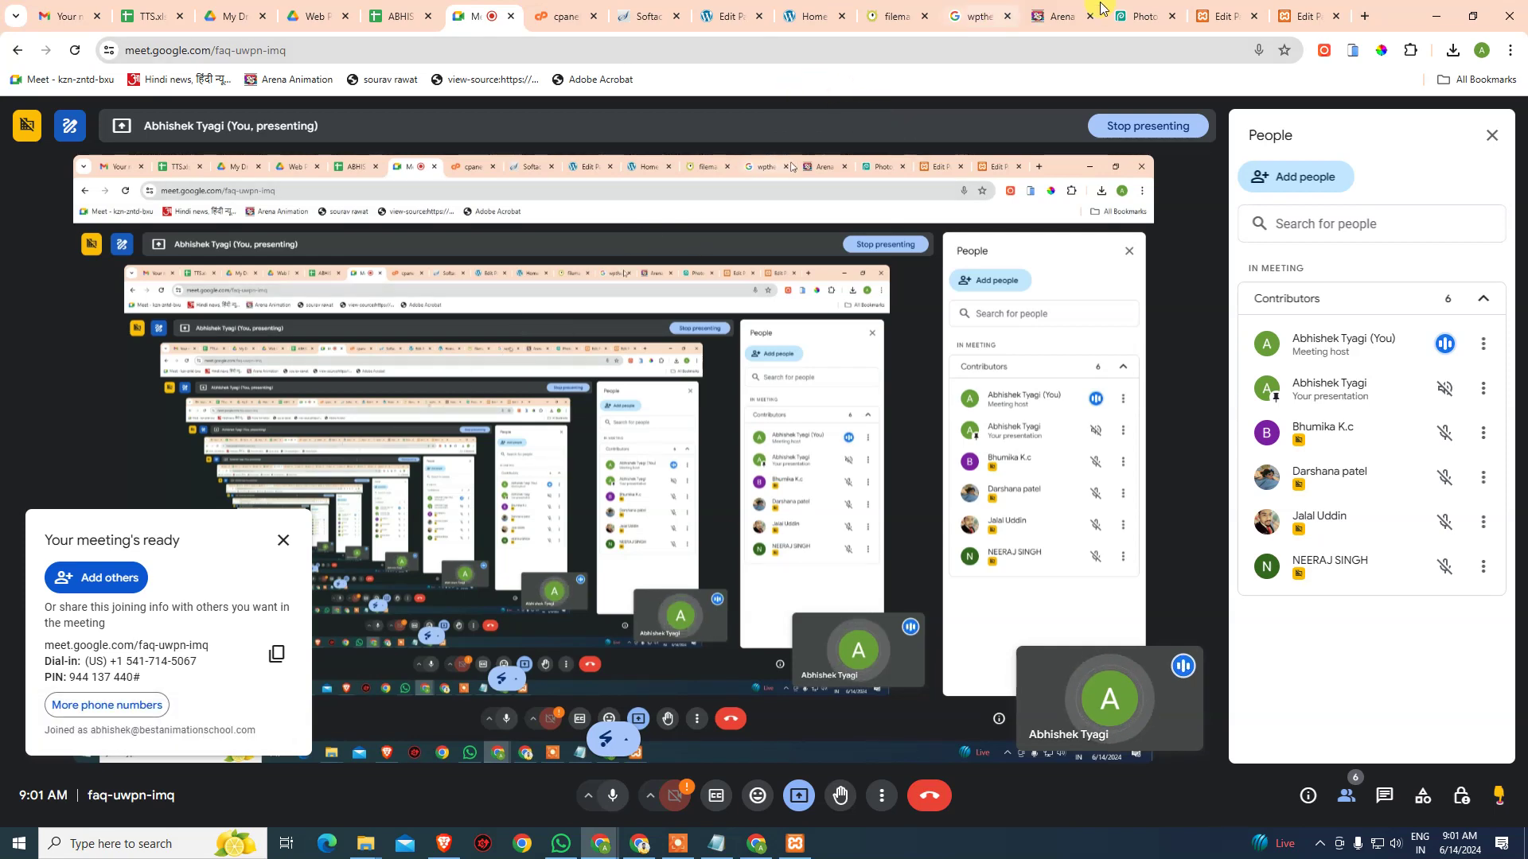
click(1299, 14)
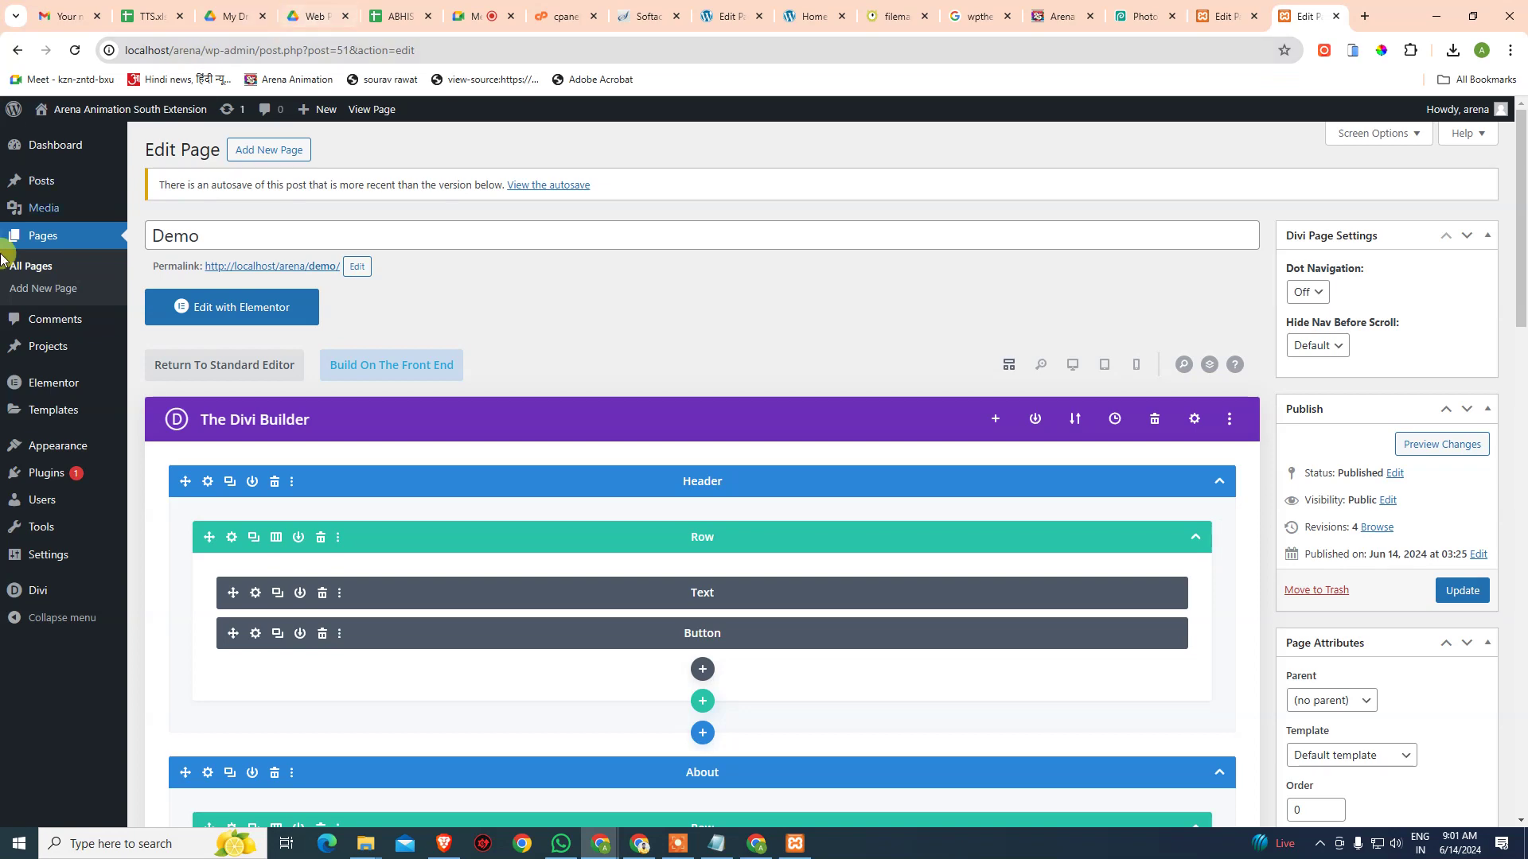
- Download an All content export file from the local site's Tools > Export page
click(118, 274)
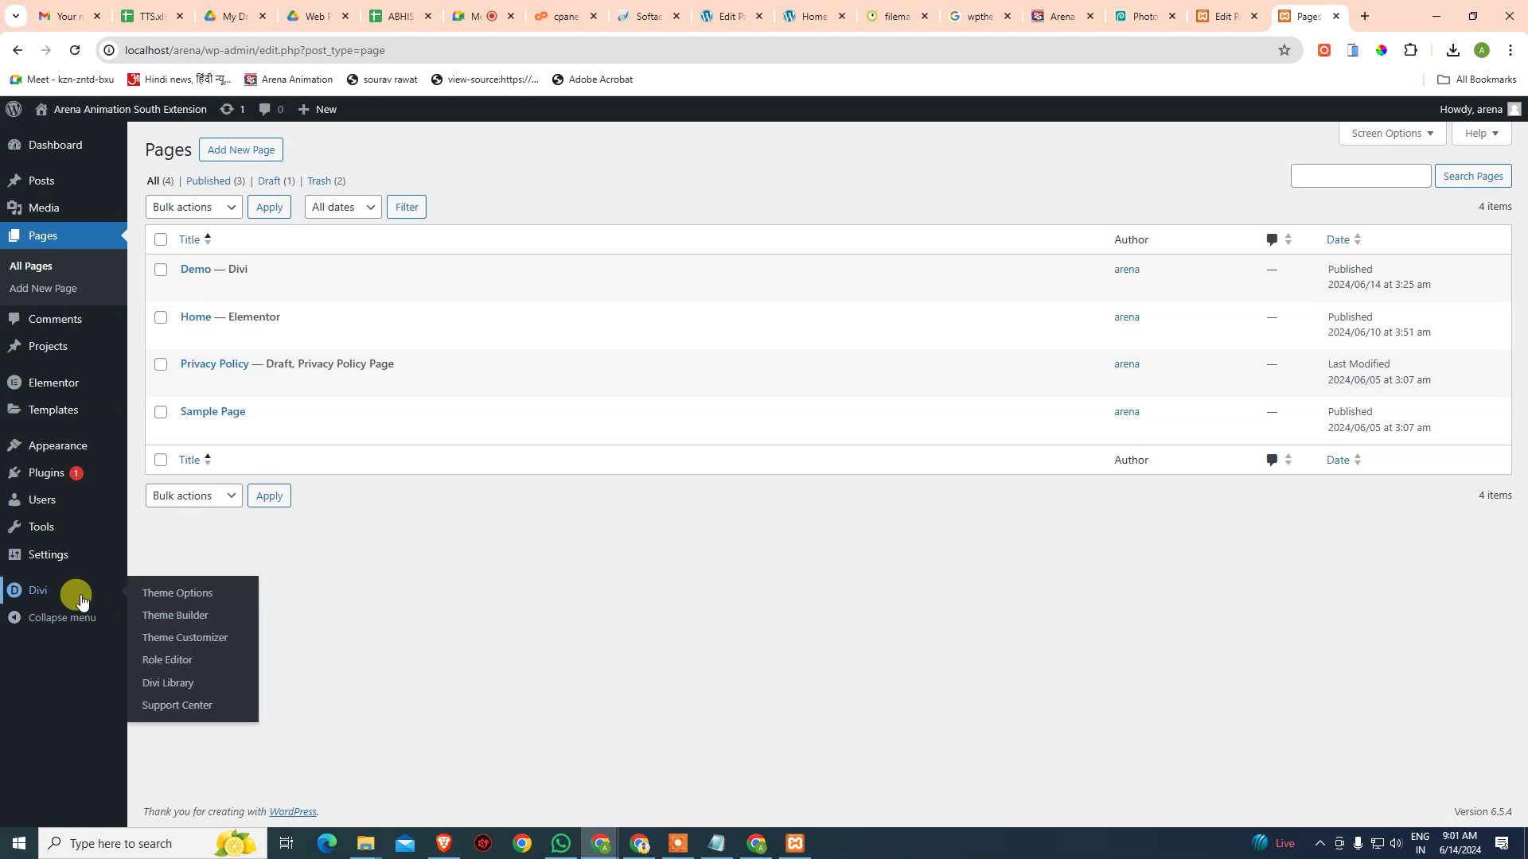
mouse_move(51, 565)
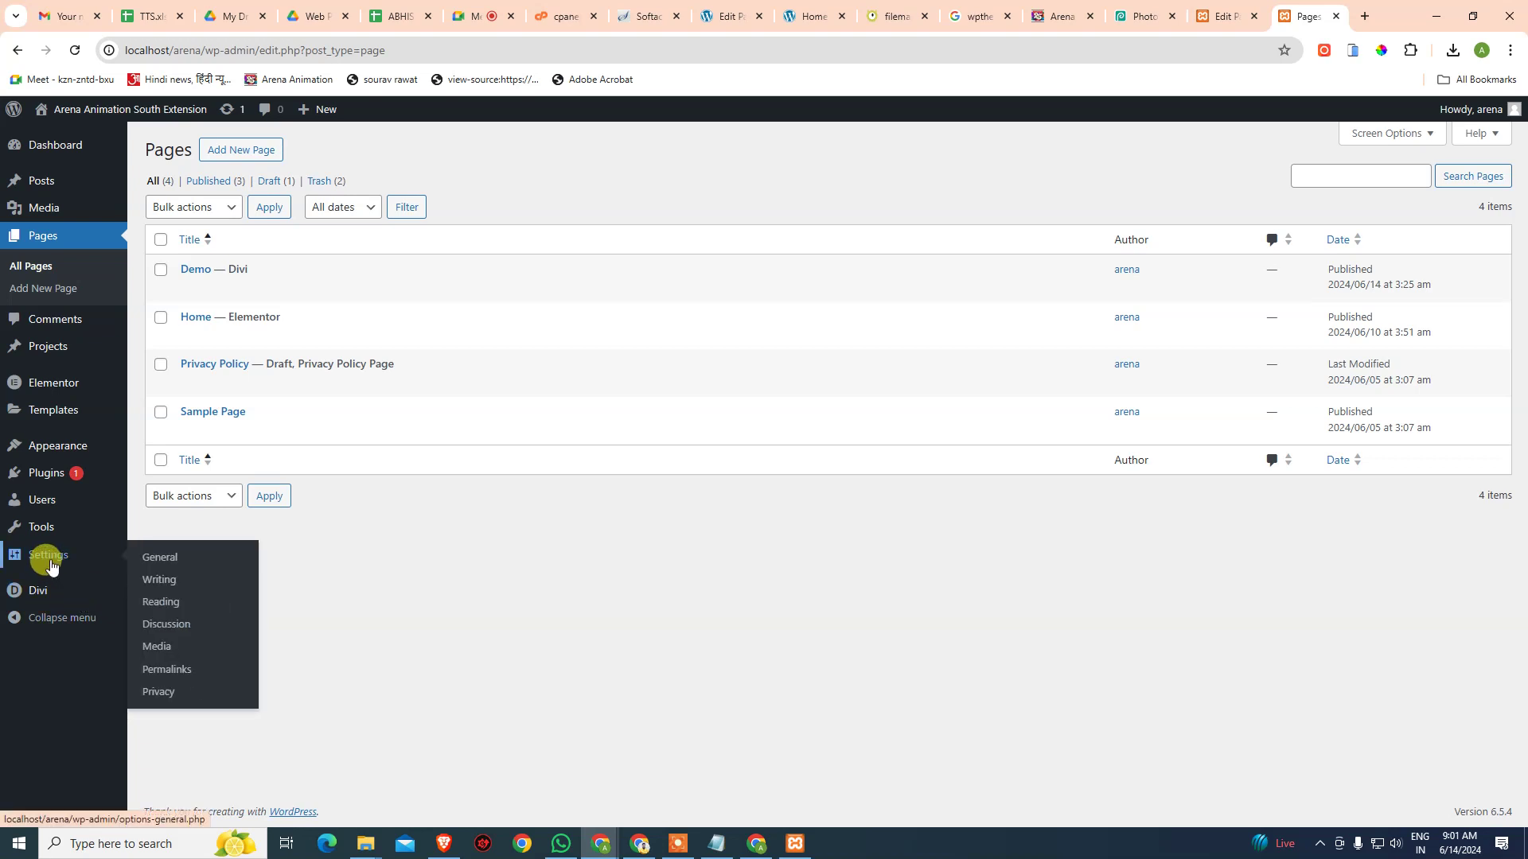
mouse_move(51, 539)
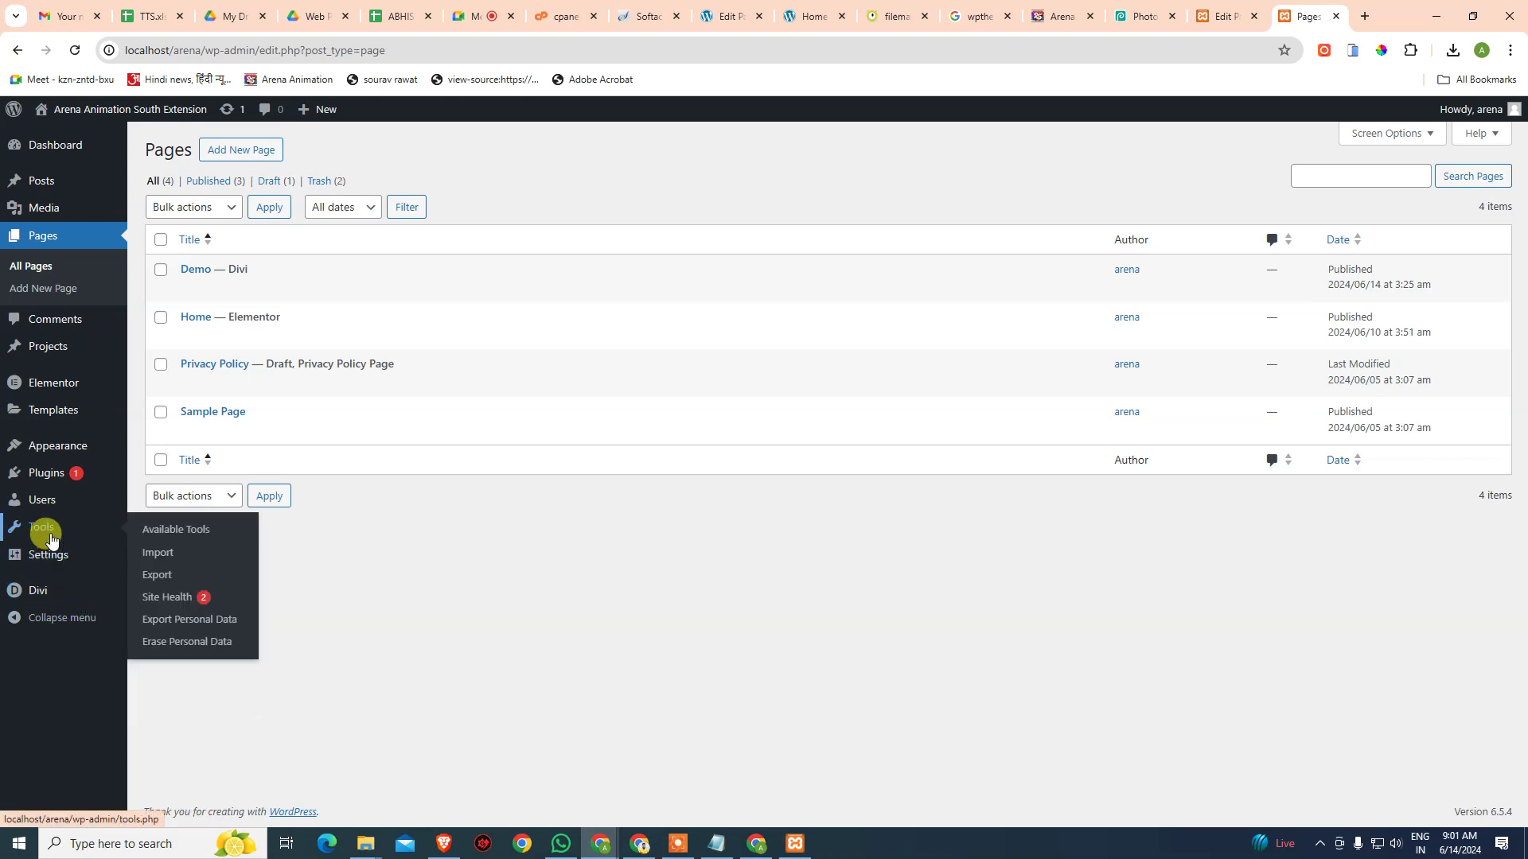
click(50, 535)
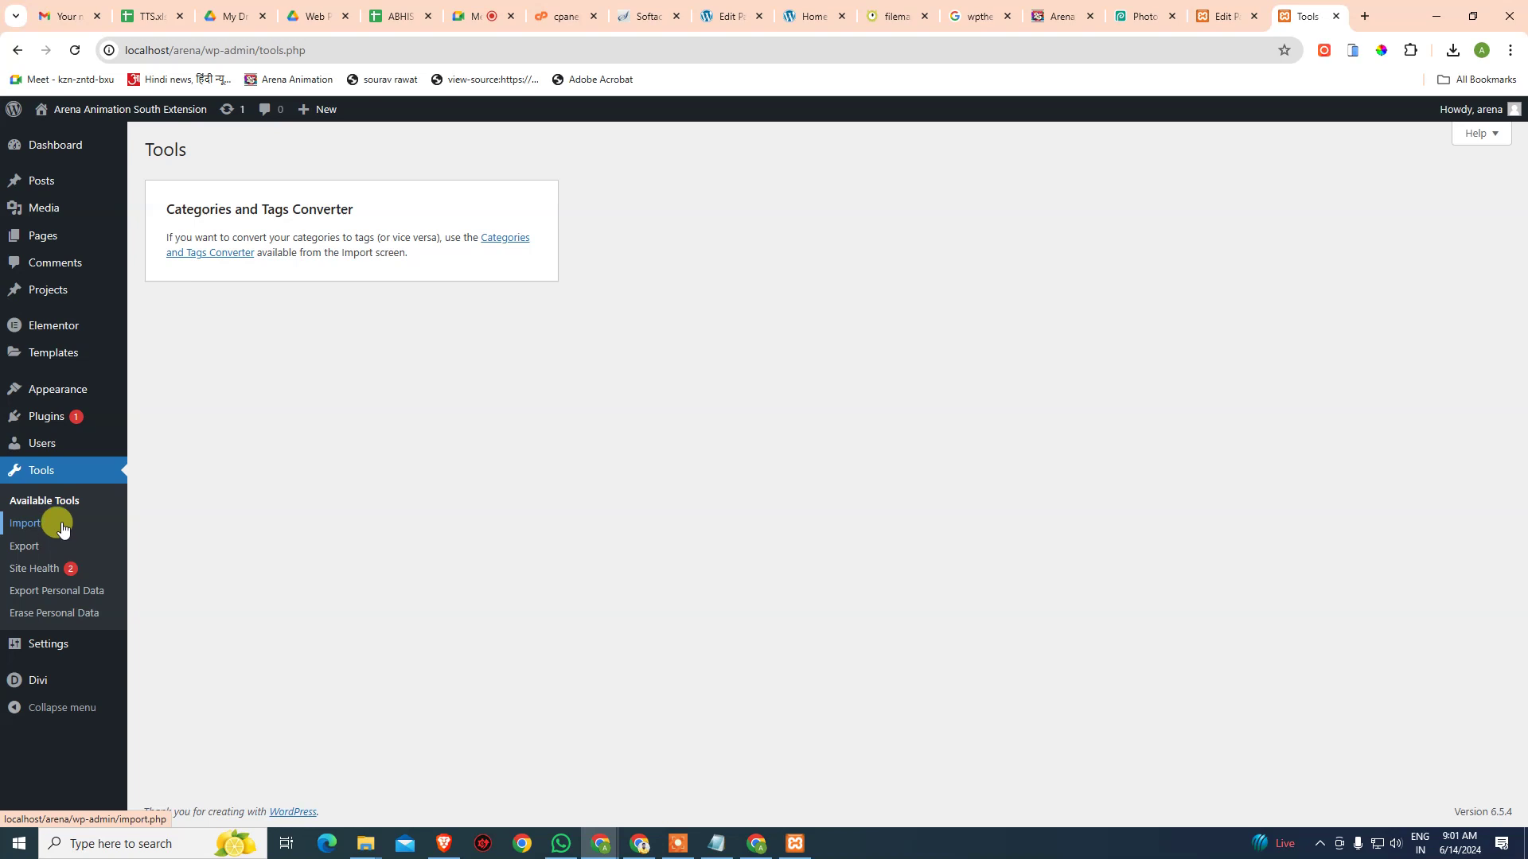
click(30, 550)
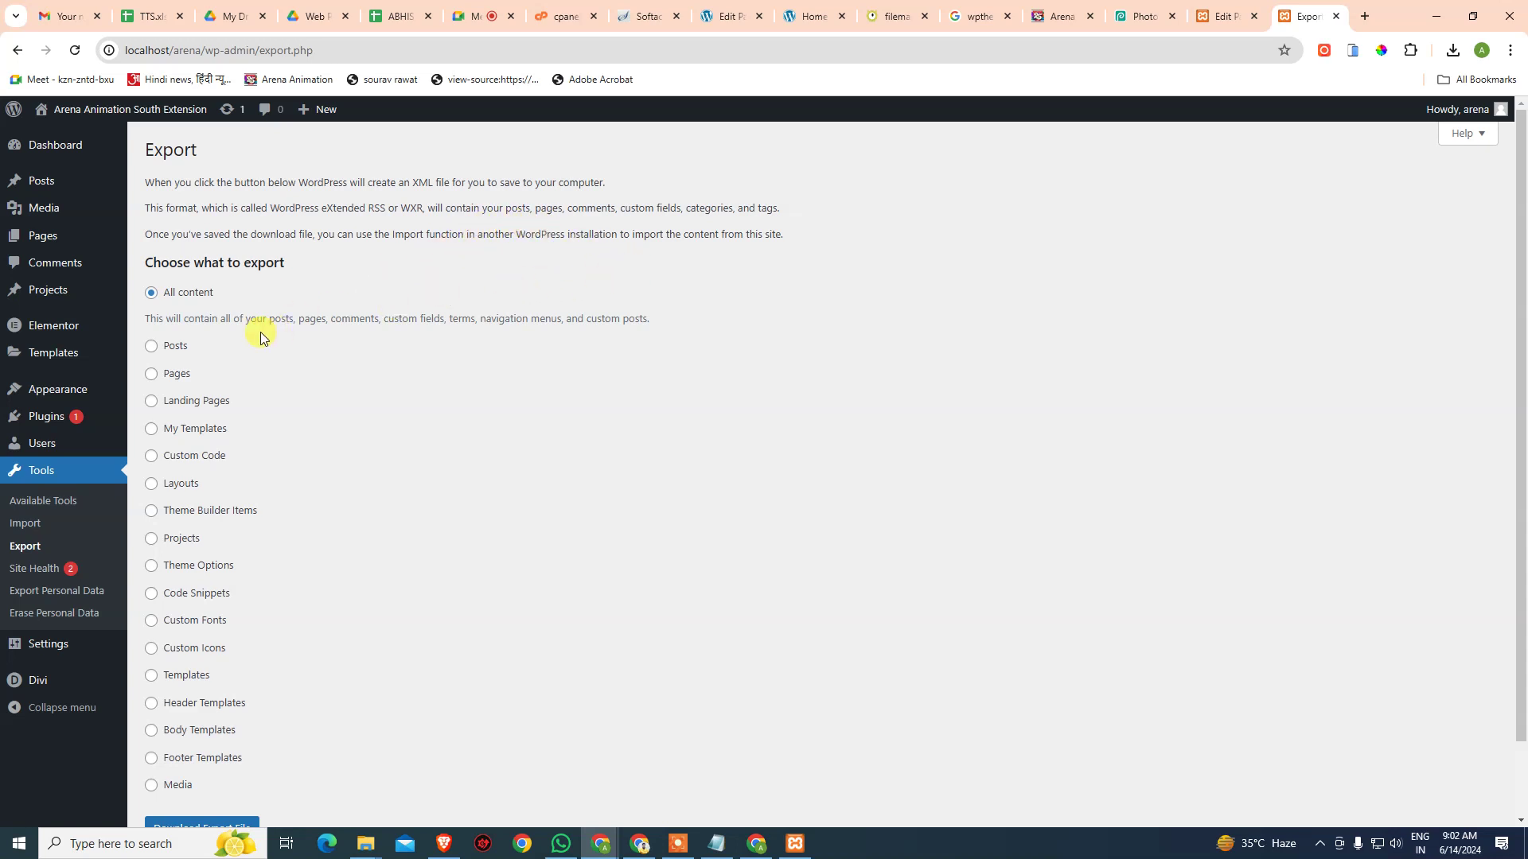
scroll(231, 433, down, 2)
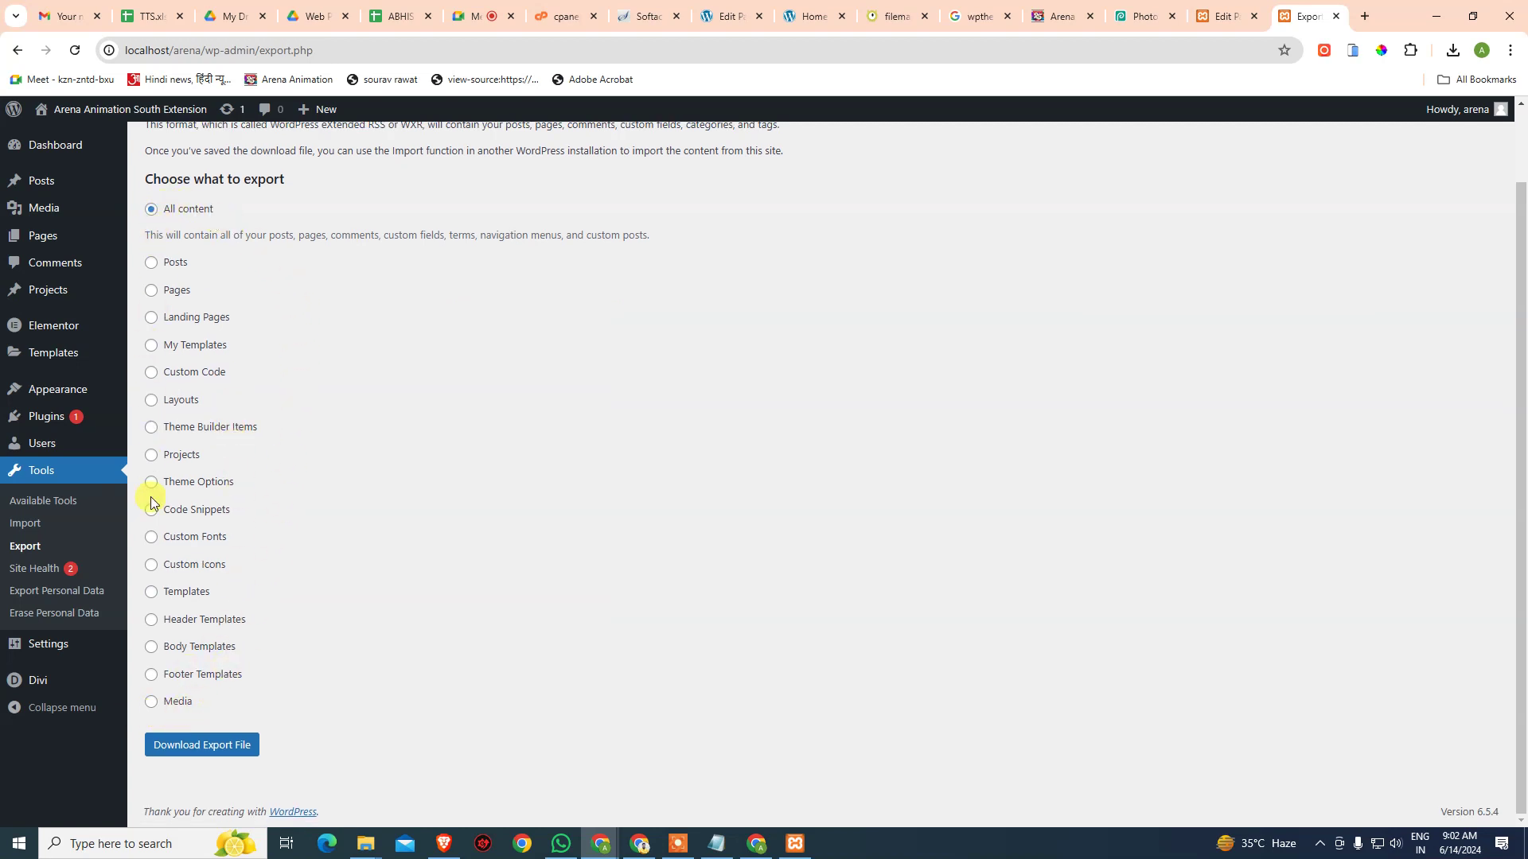
click(193, 748)
- Go to Tools > Import in the live site's admin
click(726, 16)
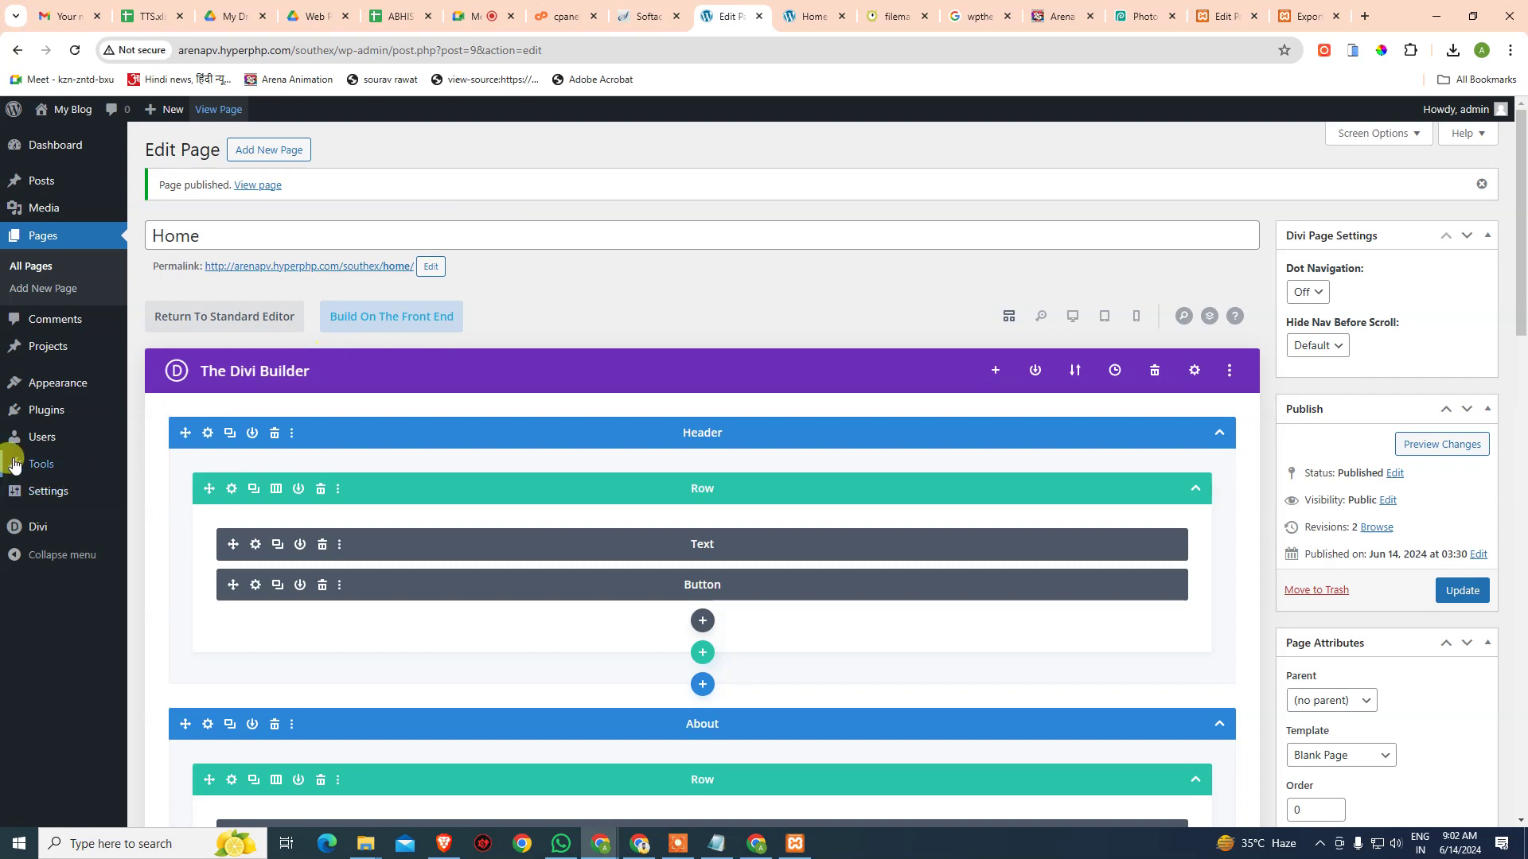
mouse_move(27, 466)
click(158, 487)
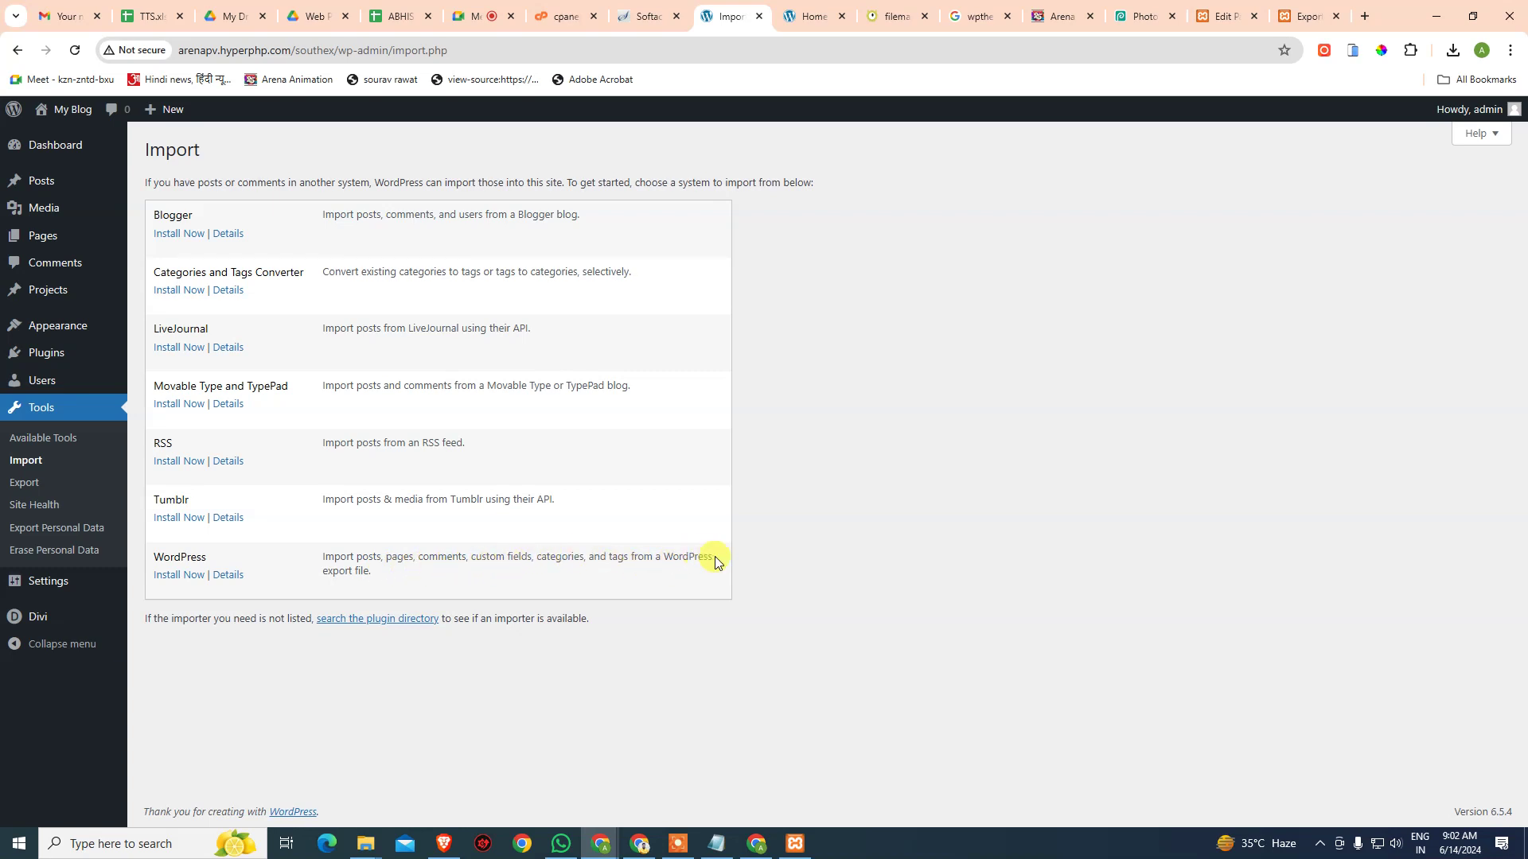
- Install the WordPress importer on the live site and run it
click(176, 577)
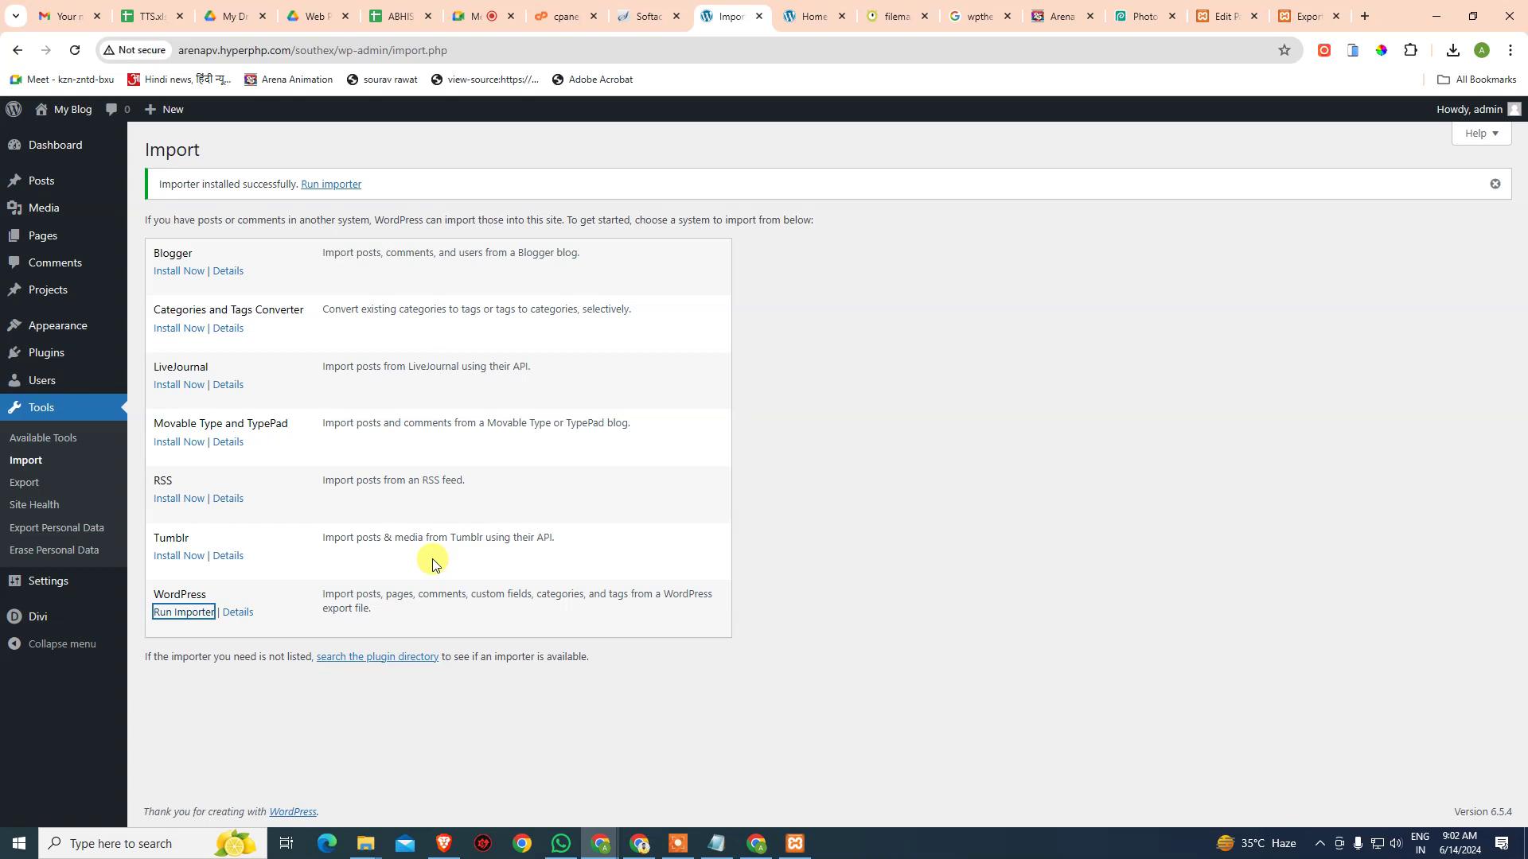
click(180, 617)
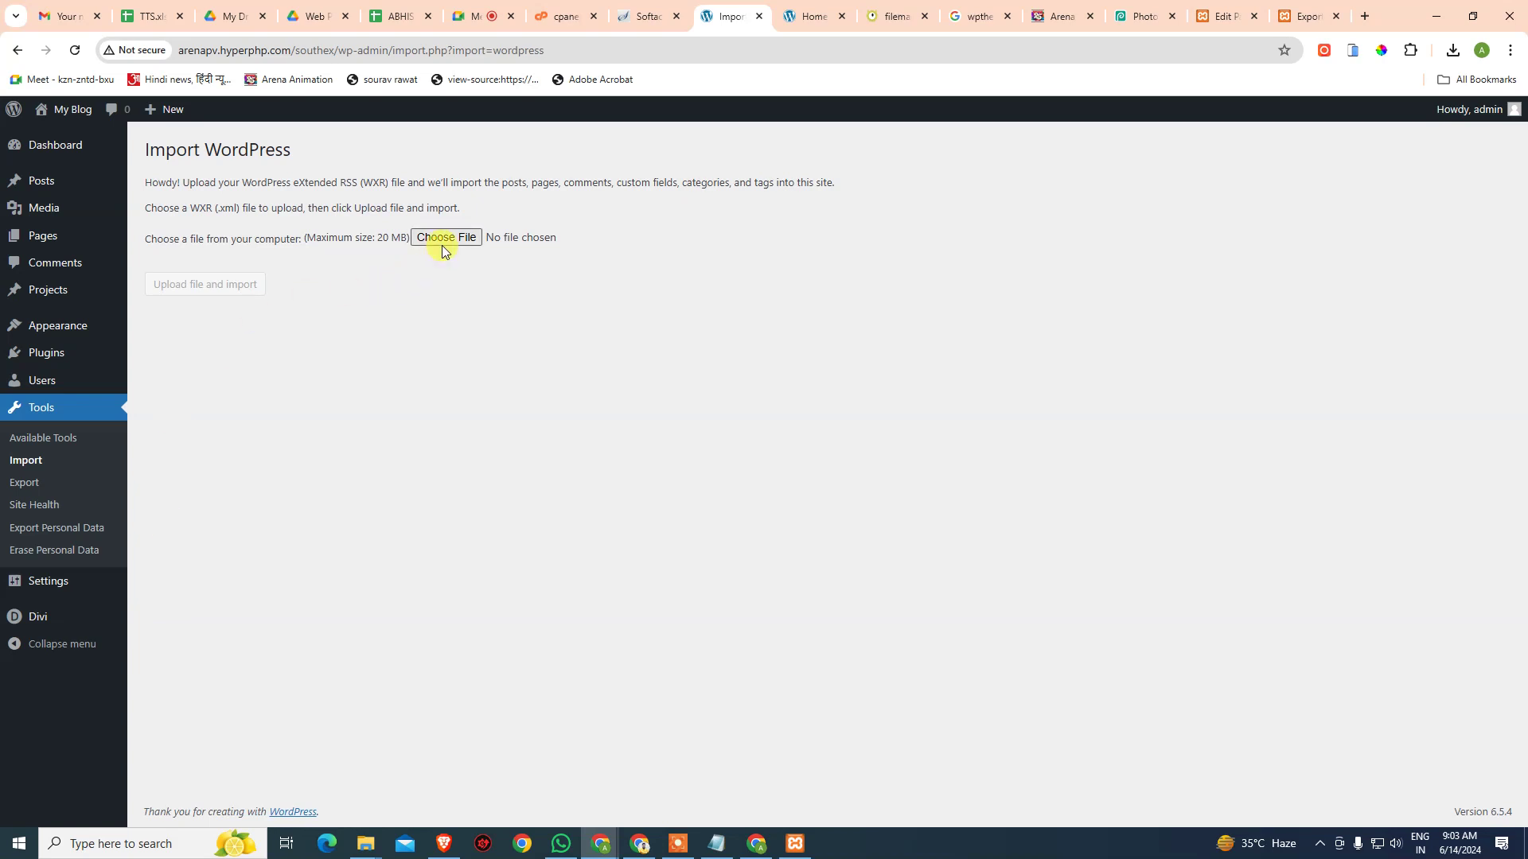
drag(344, 239, 374, 236)
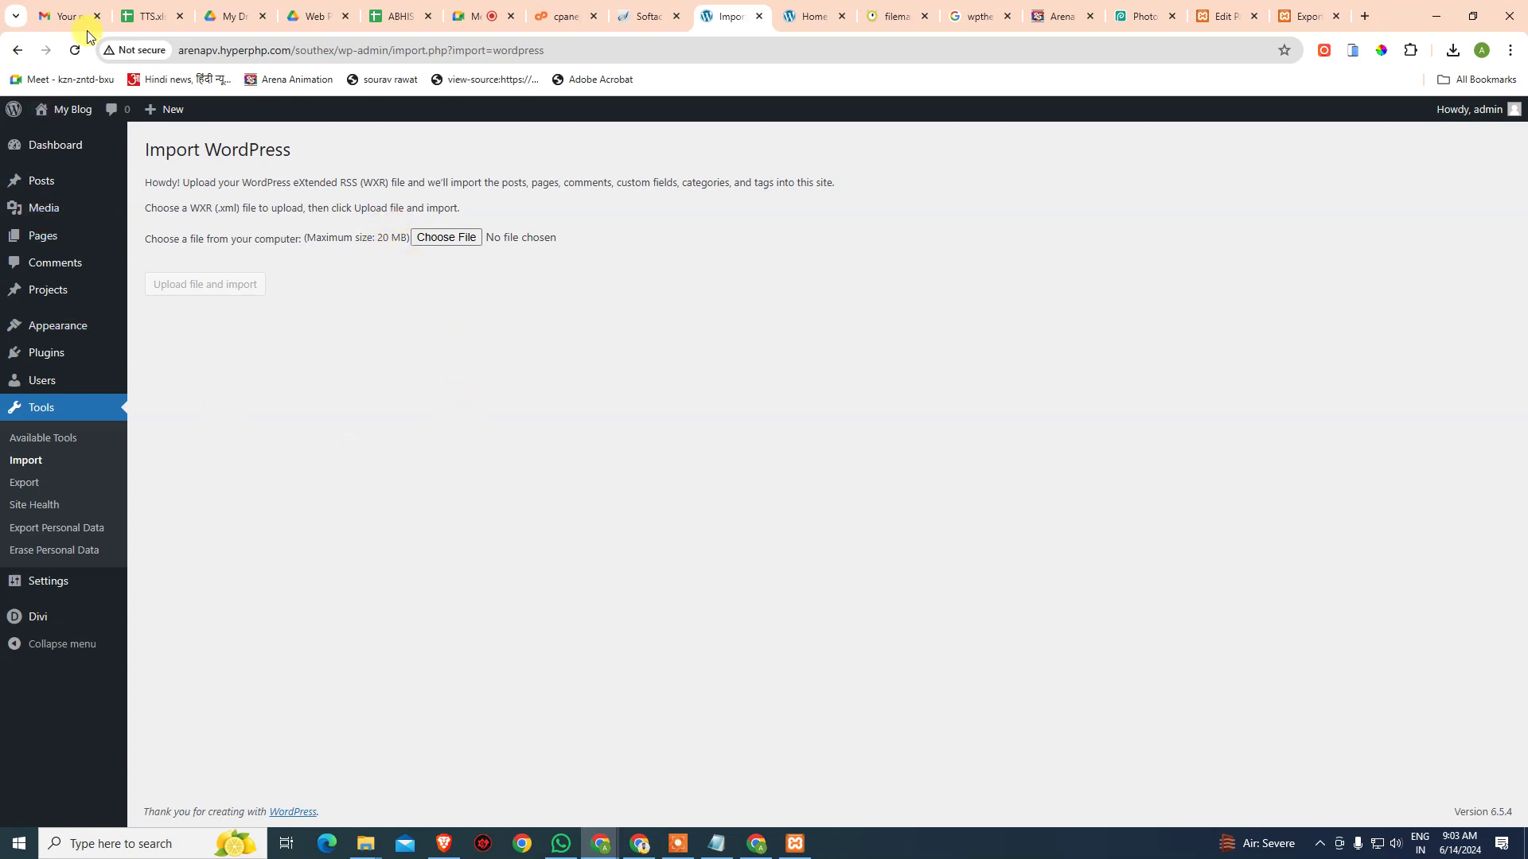
- Open the live site's Posts > Categories list, which holds only Uncategorized
mouse_move(38, 240)
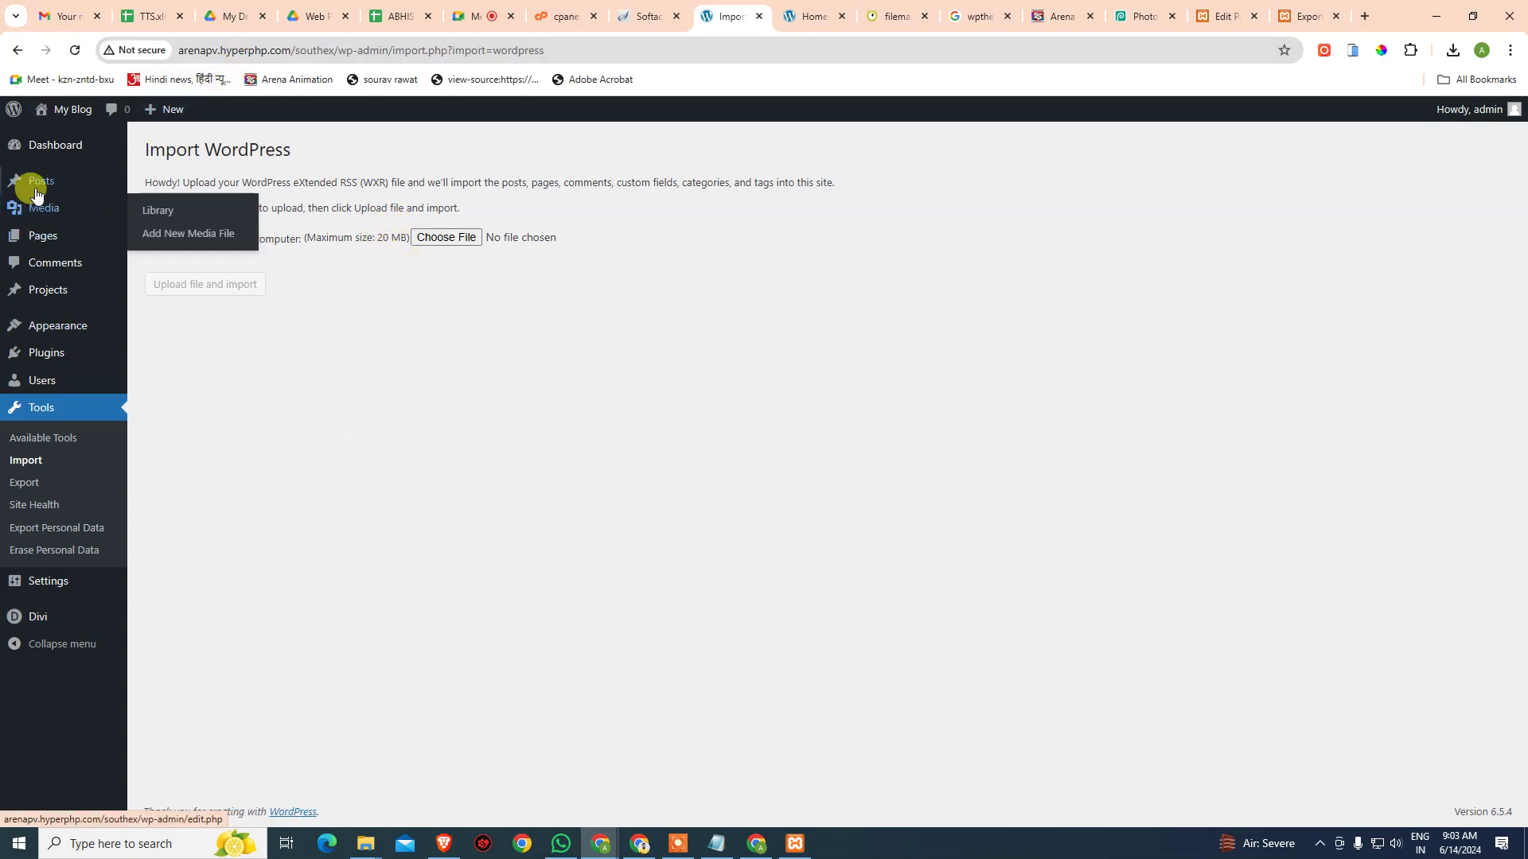
mouse_move(38, 182)
click(168, 233)
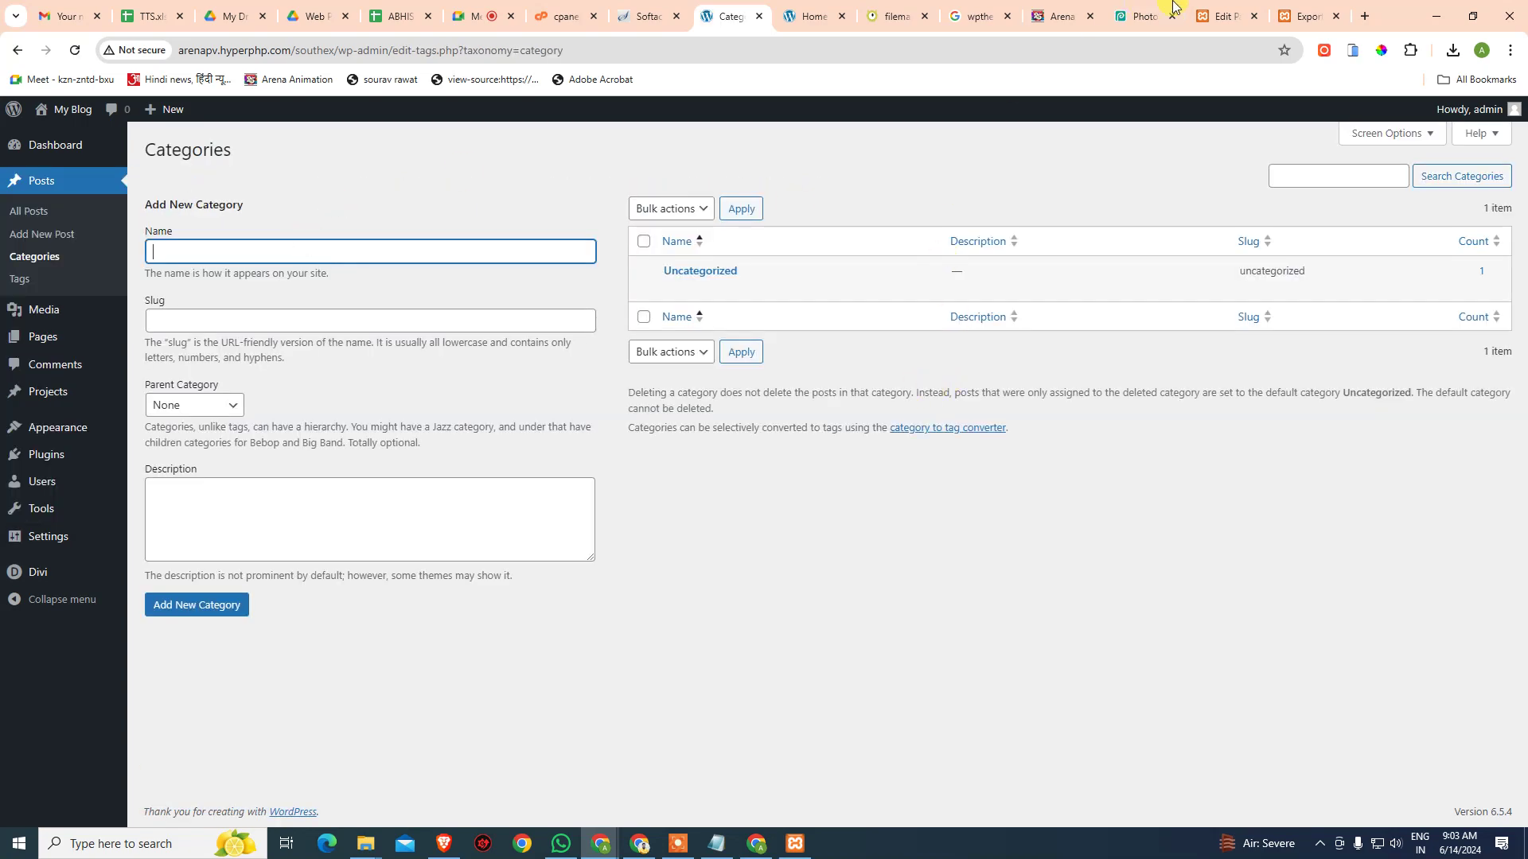
- Check the local site's post categories list
click(1225, 15)
mouse_move(38, 182)
click(195, 229)
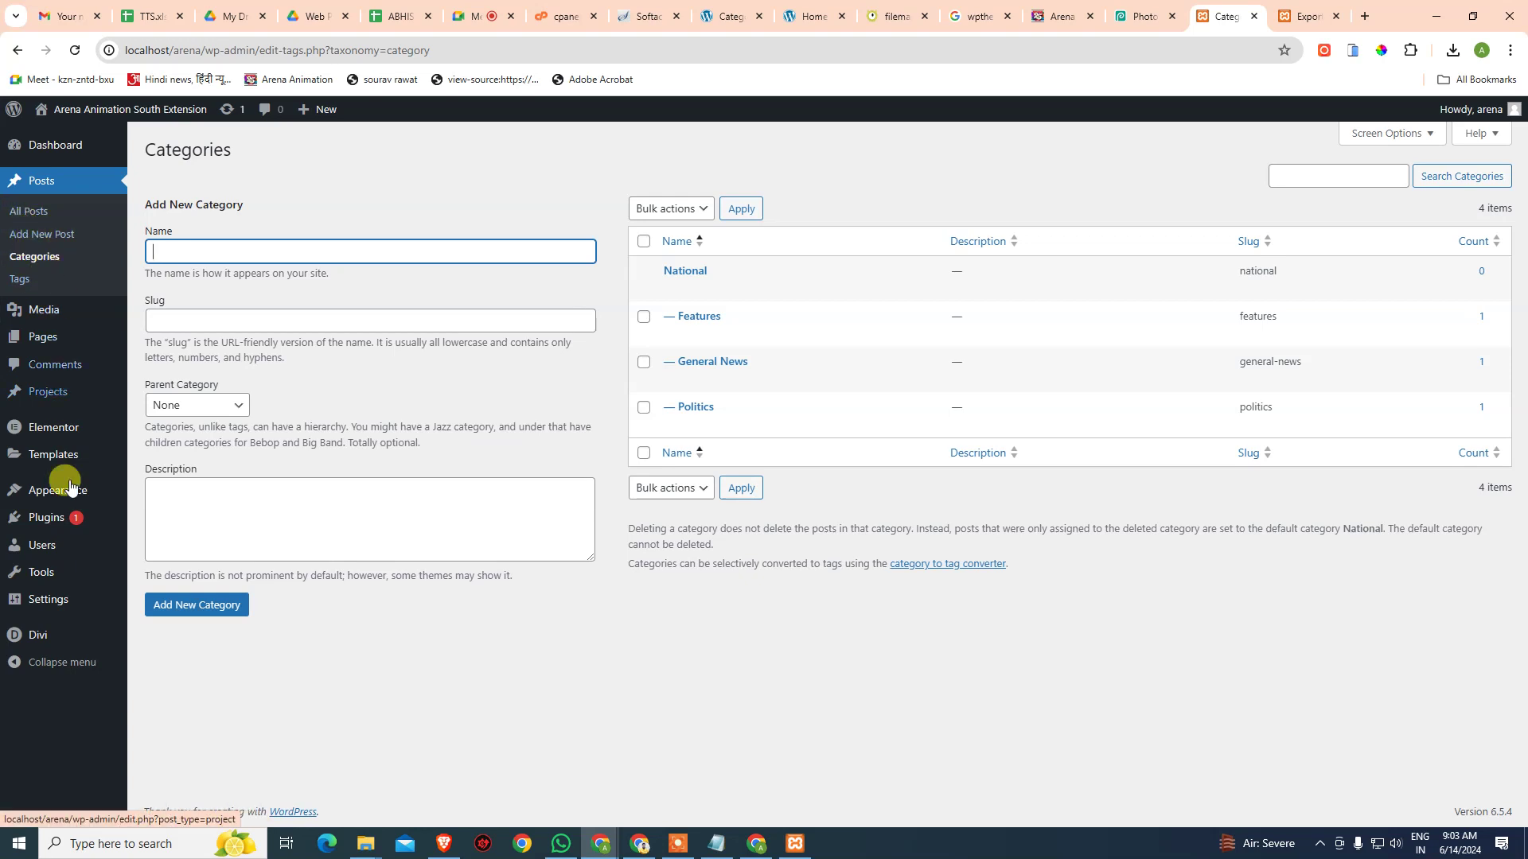
- Download a posts-only export with all categories from the local site's Tools > Export
mouse_move(49, 606)
mouse_move(42, 572)
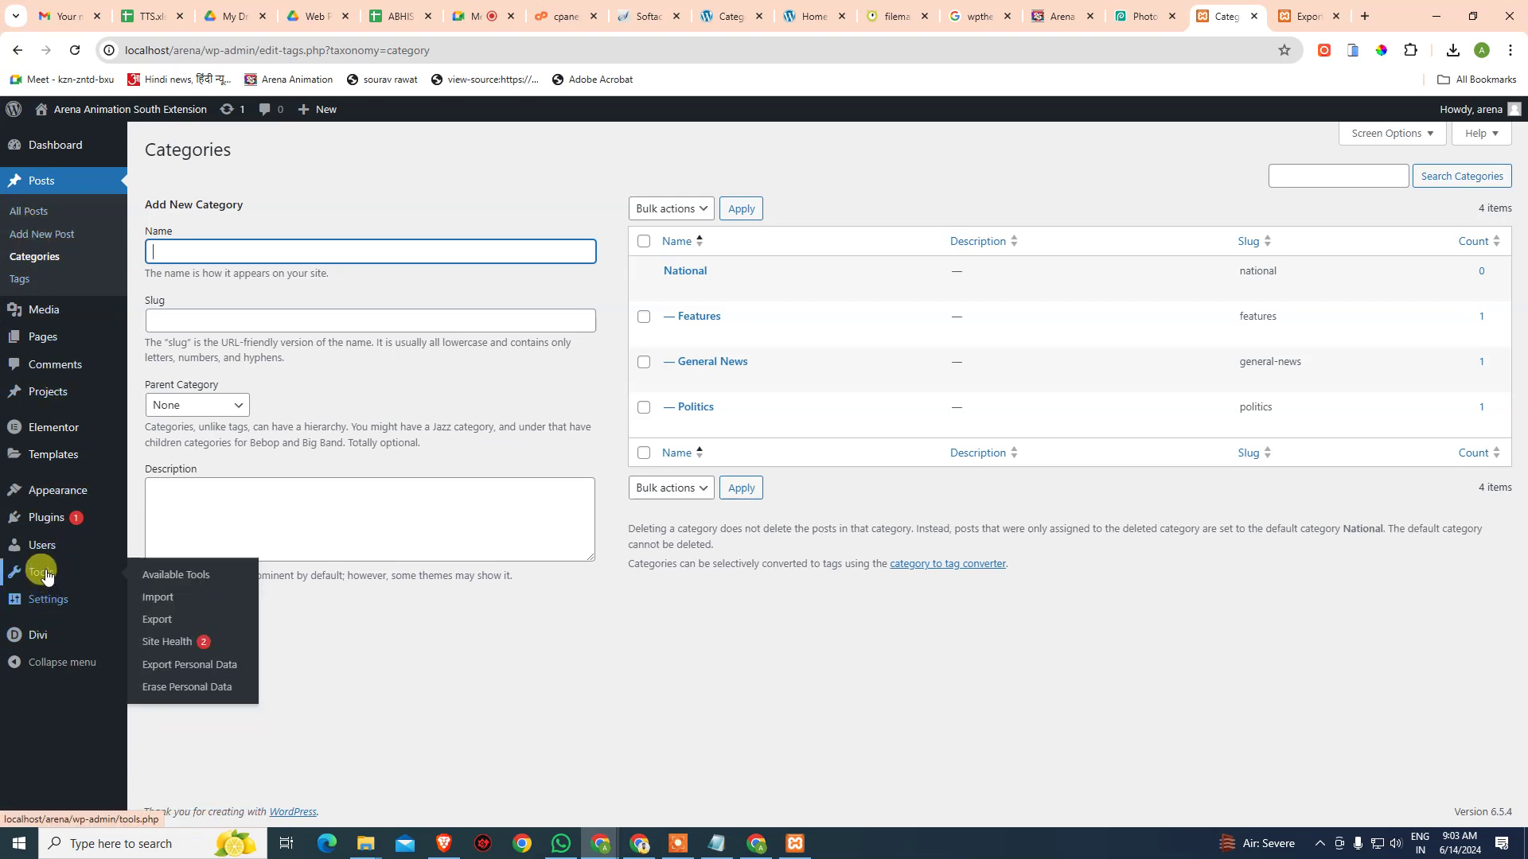
click(176, 619)
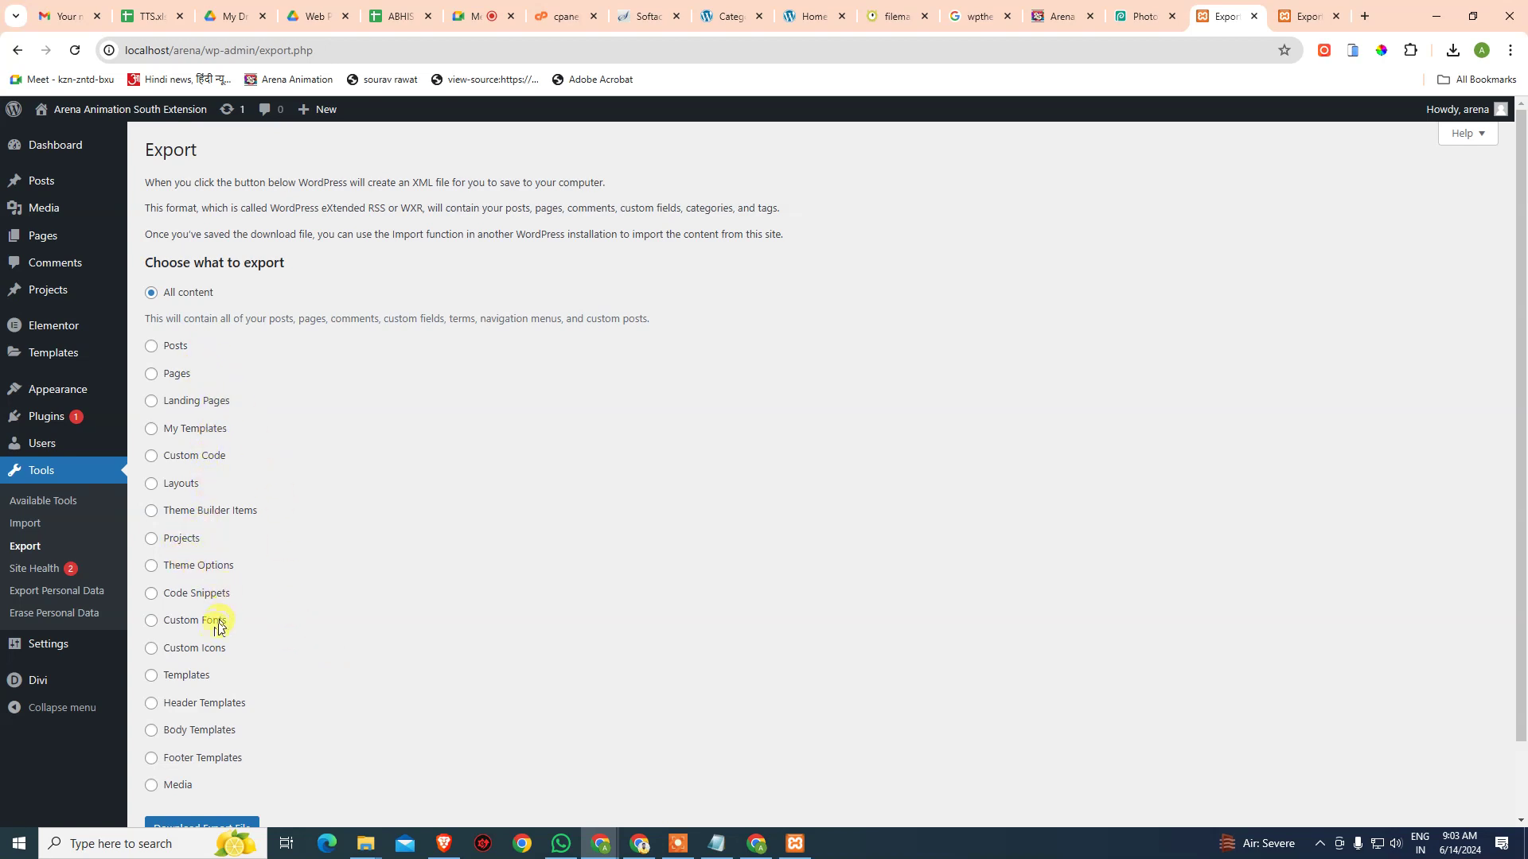
click(176, 347)
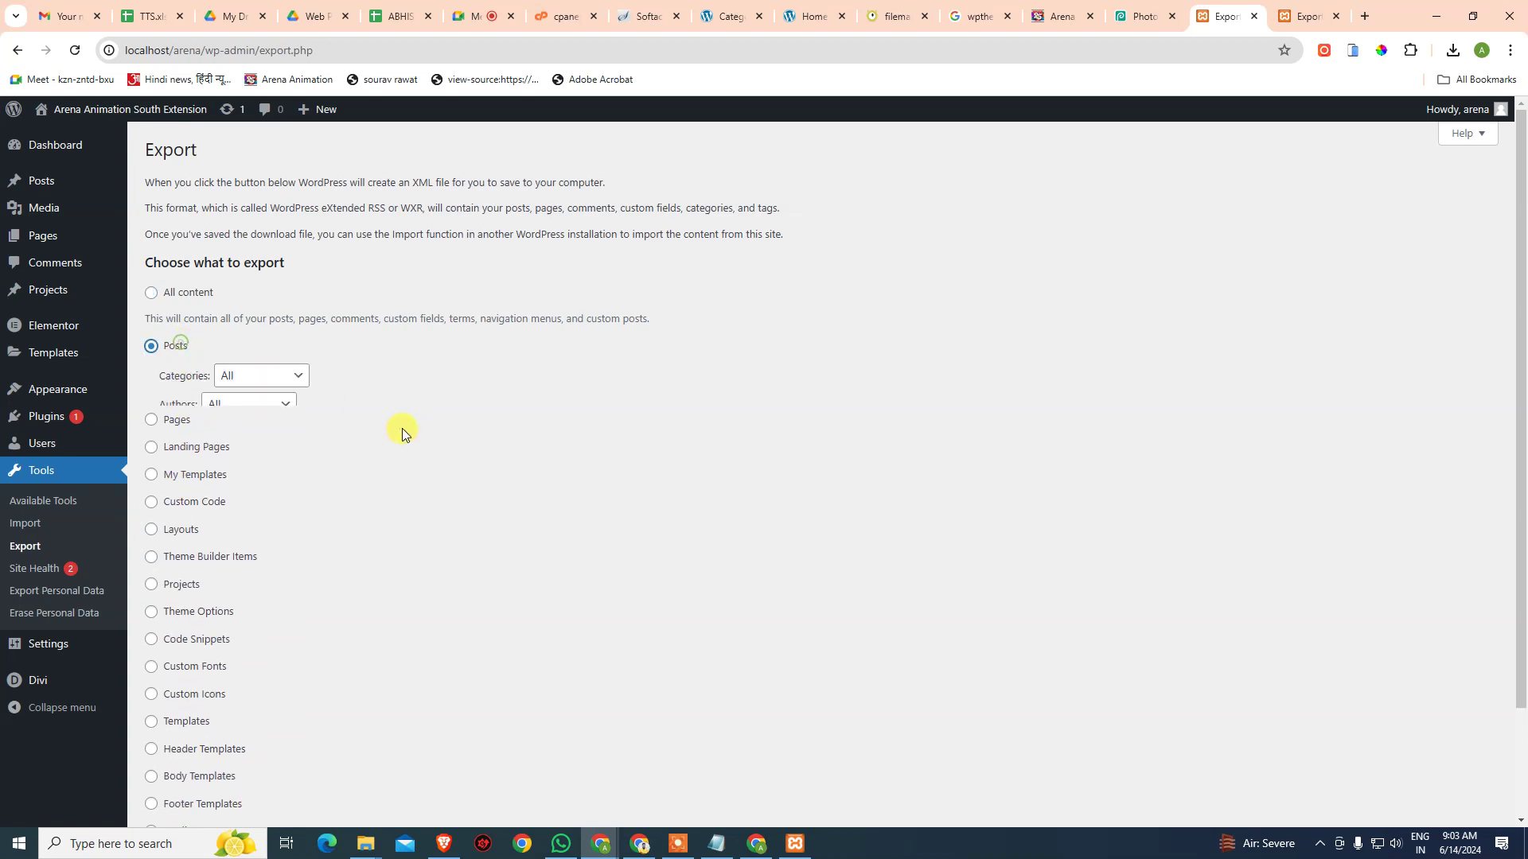
click(278, 376)
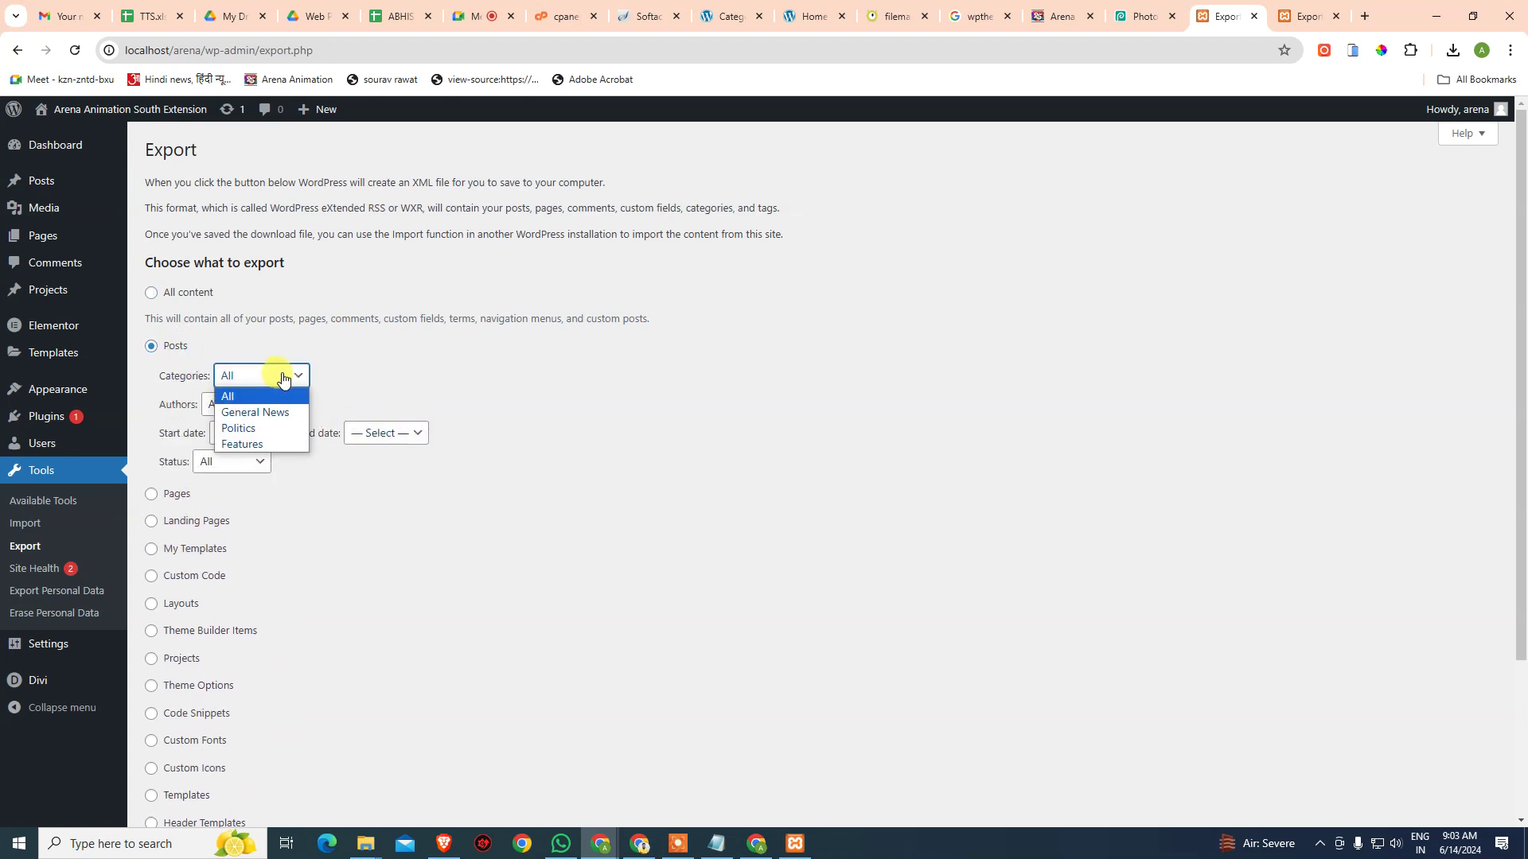
click(284, 379)
scroll(369, 495, down, 3)
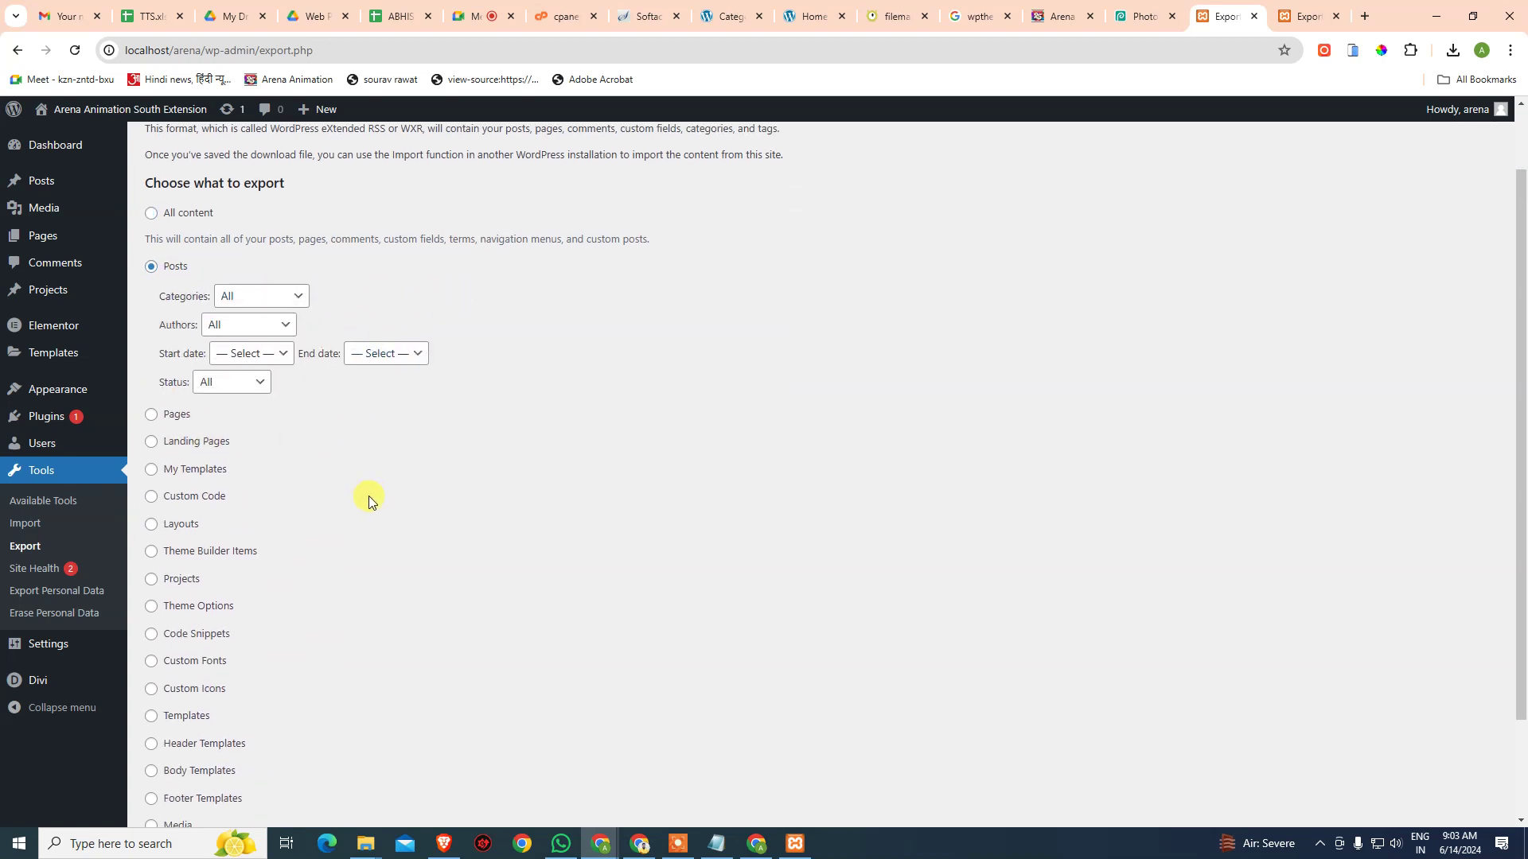
click(209, 746)
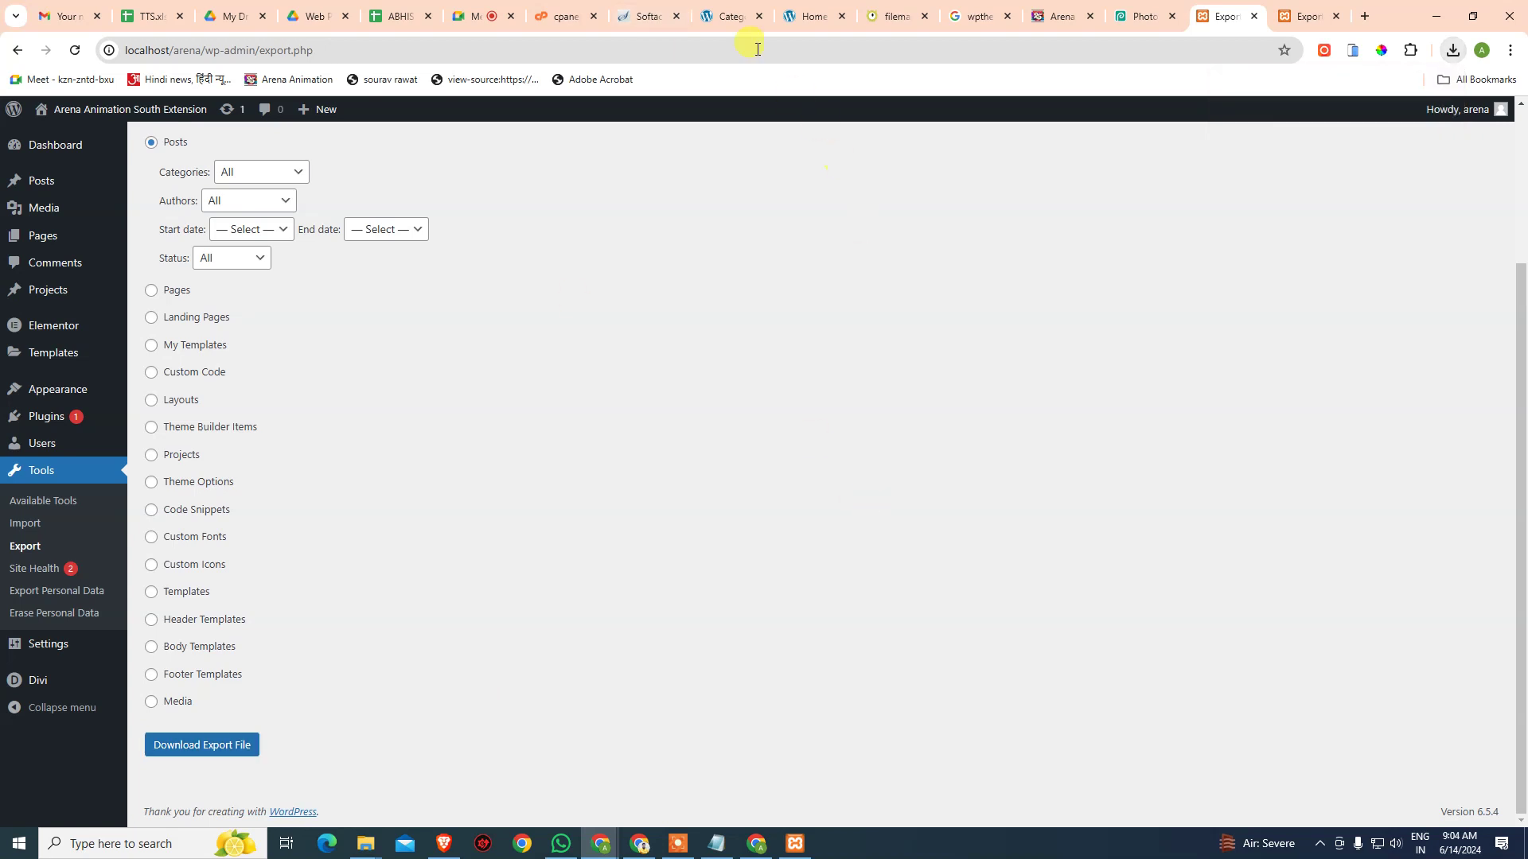
click(728, 16)
- Upload the exported posts XML file to the live site's WordPress importer
mouse_move(48, 510)
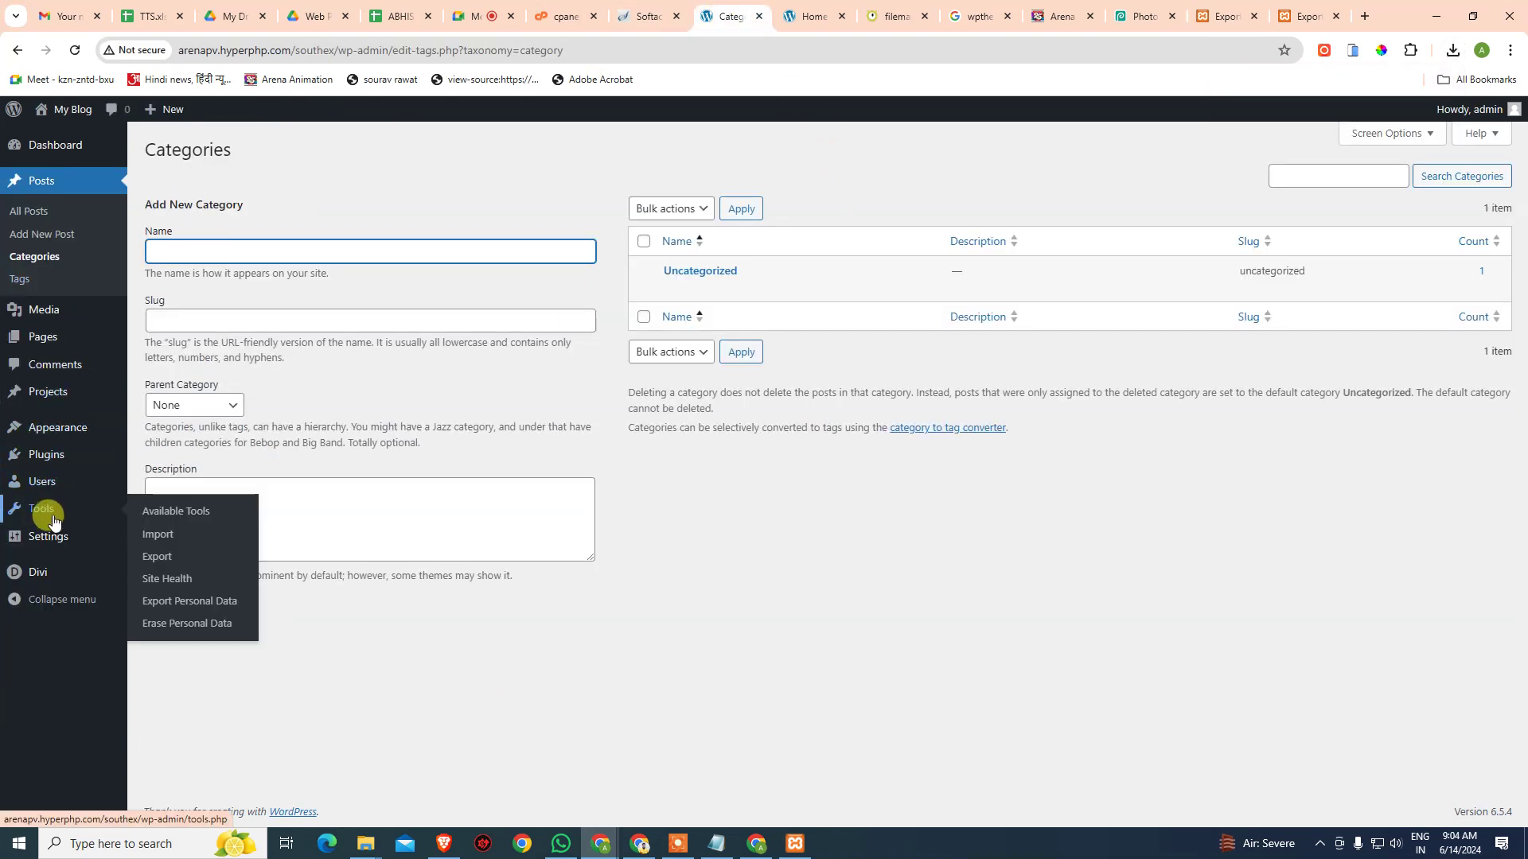
click(163, 536)
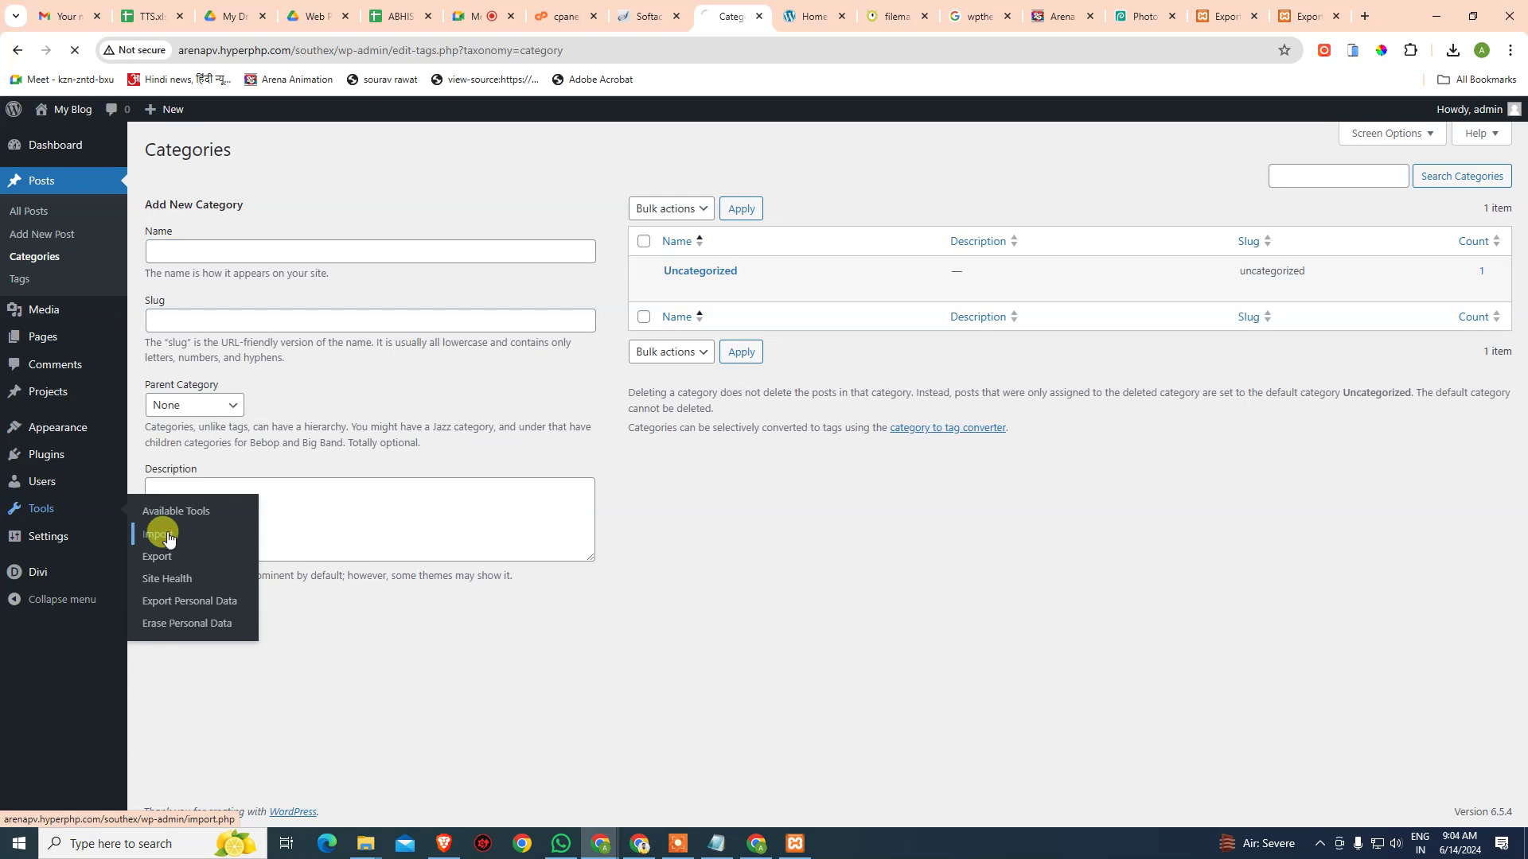
click(167, 575)
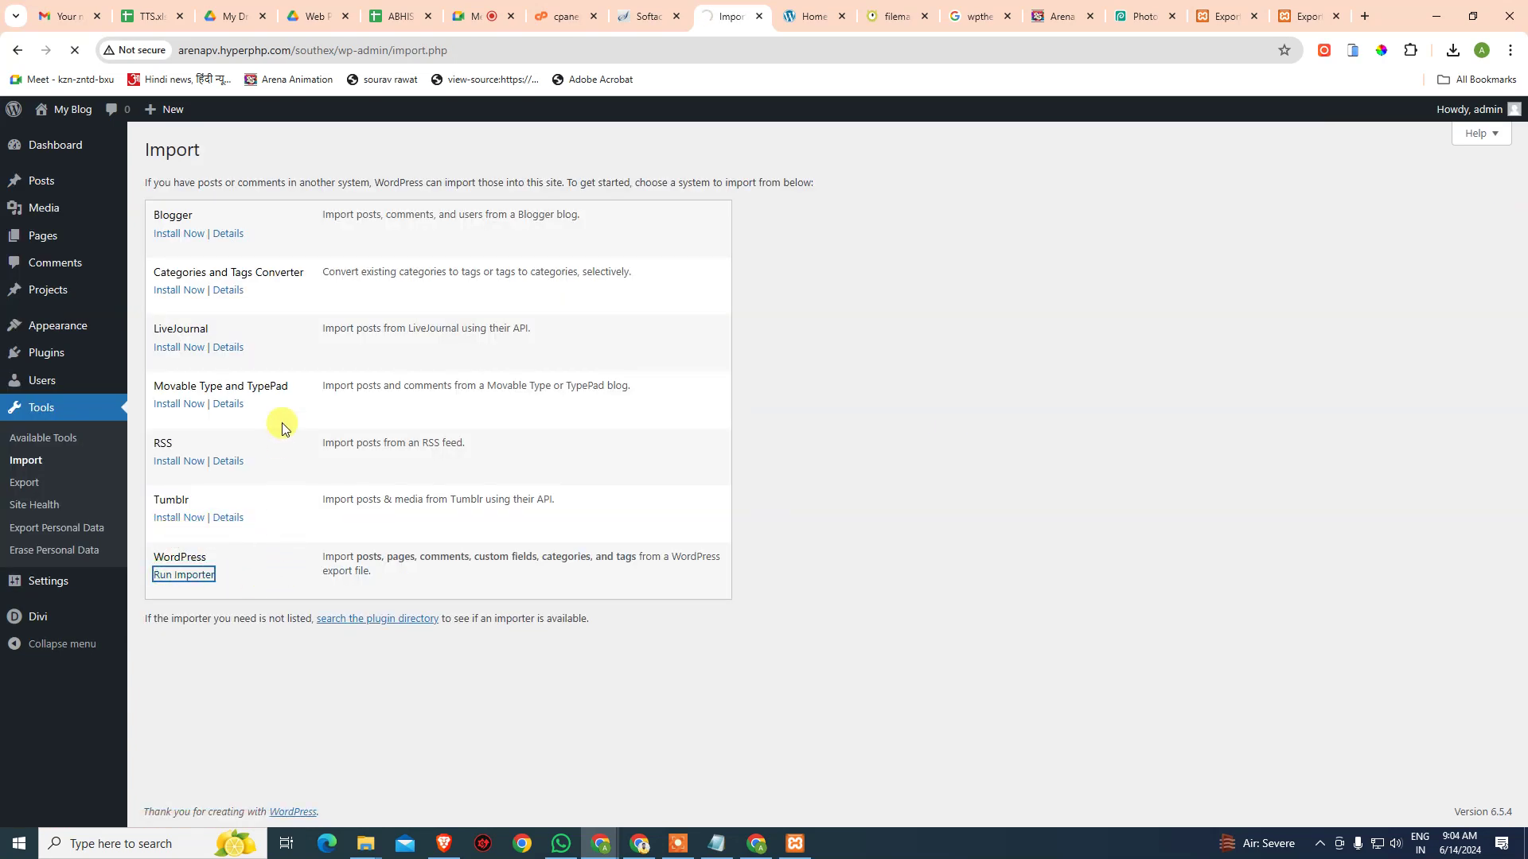
click(1450, 51)
drag(1272, 143, 446, 239)
click(236, 292)
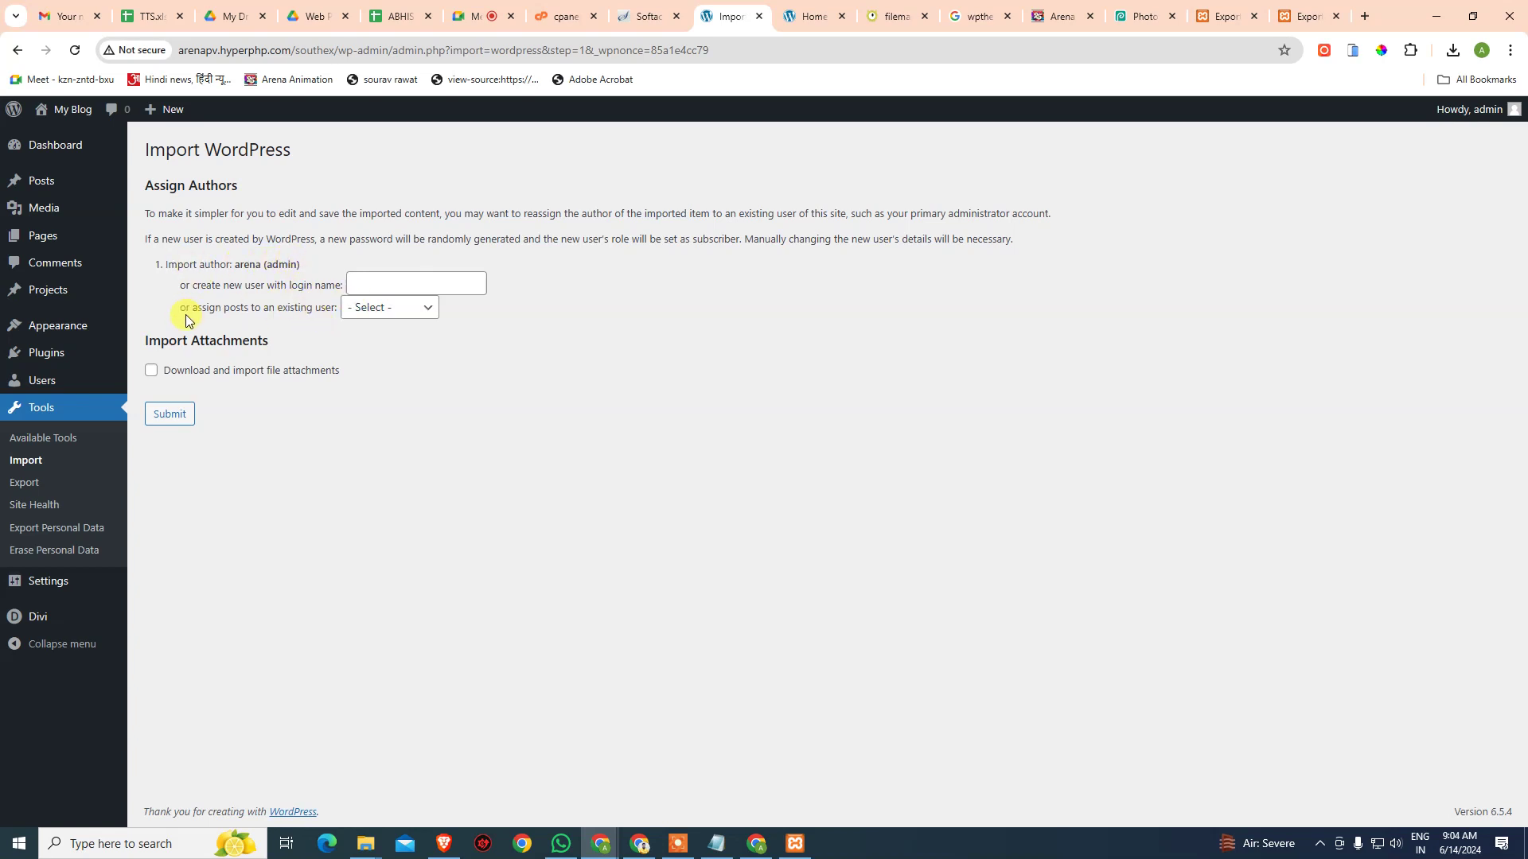
- Assign the imported posts to admin, include file attachments, and submit the import
click(406, 316)
click(405, 345)
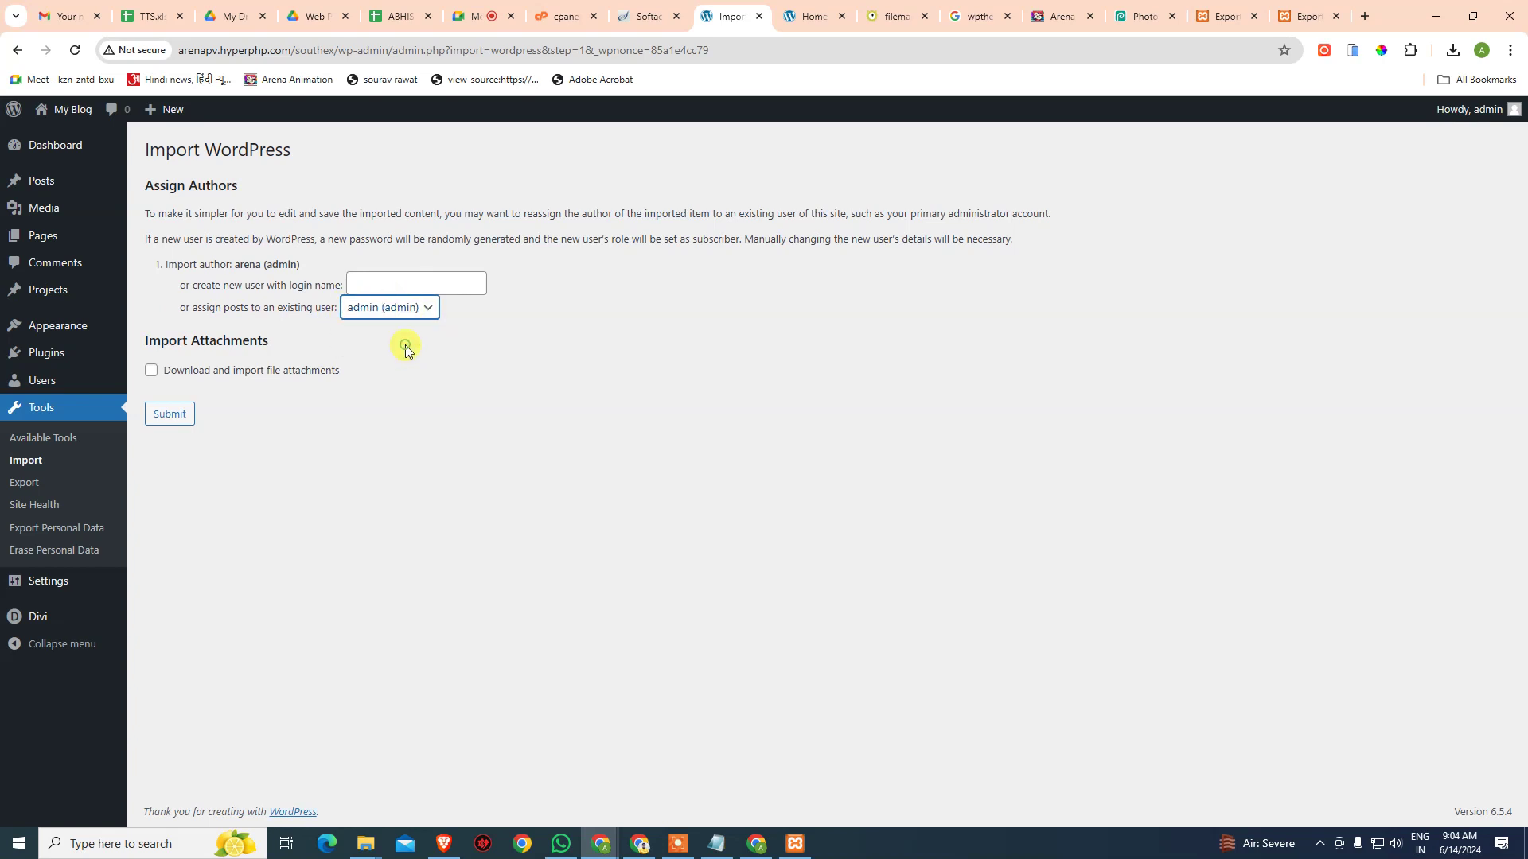
click(152, 373)
click(165, 413)
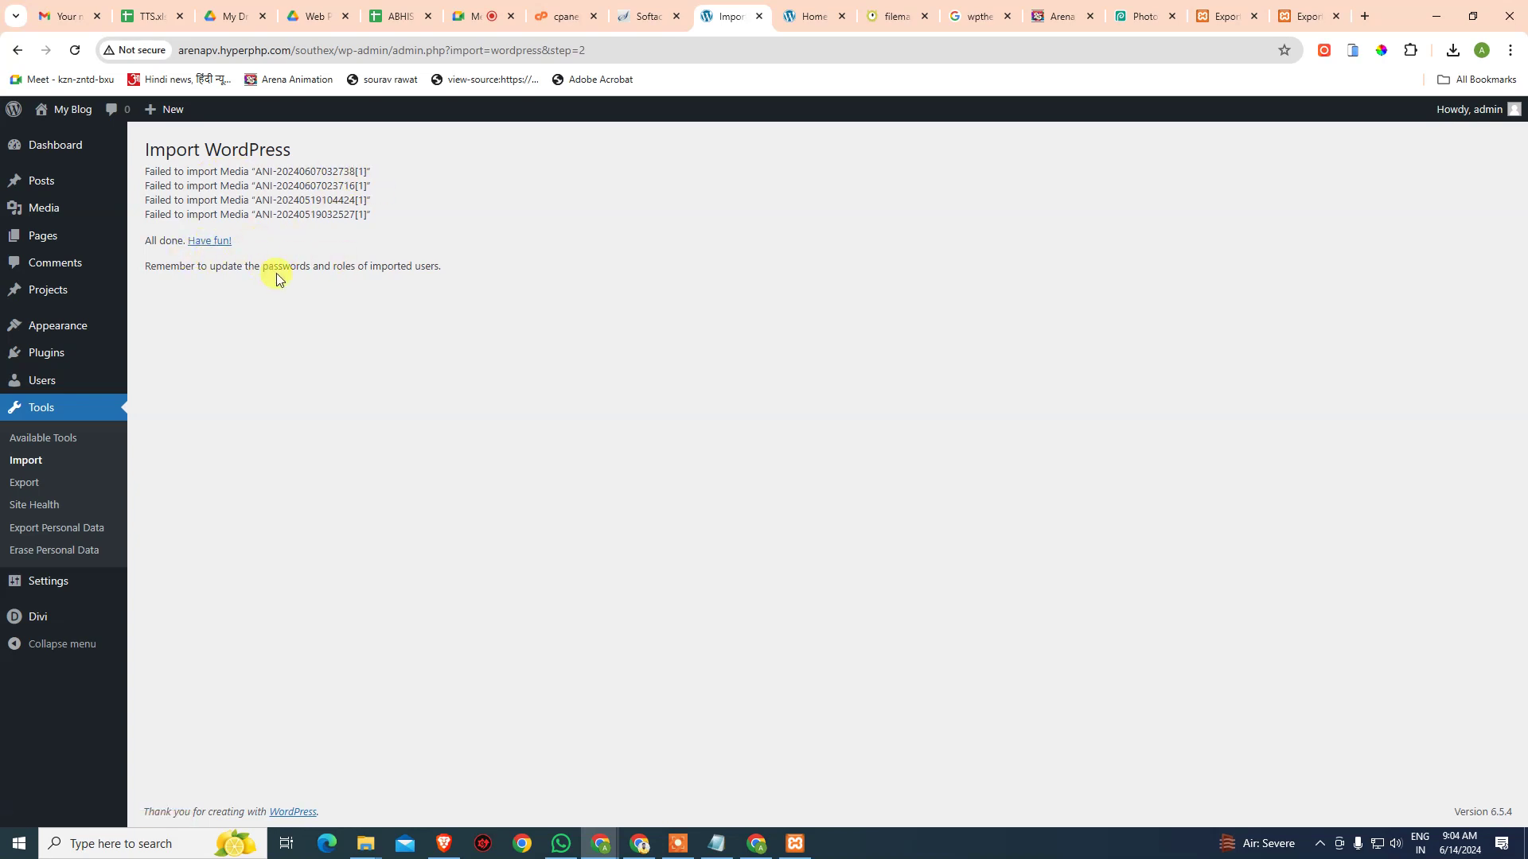
- Check the live site's Features, General News and Politics categories and four posts, then return to Meet
mouse_move(19, 191)
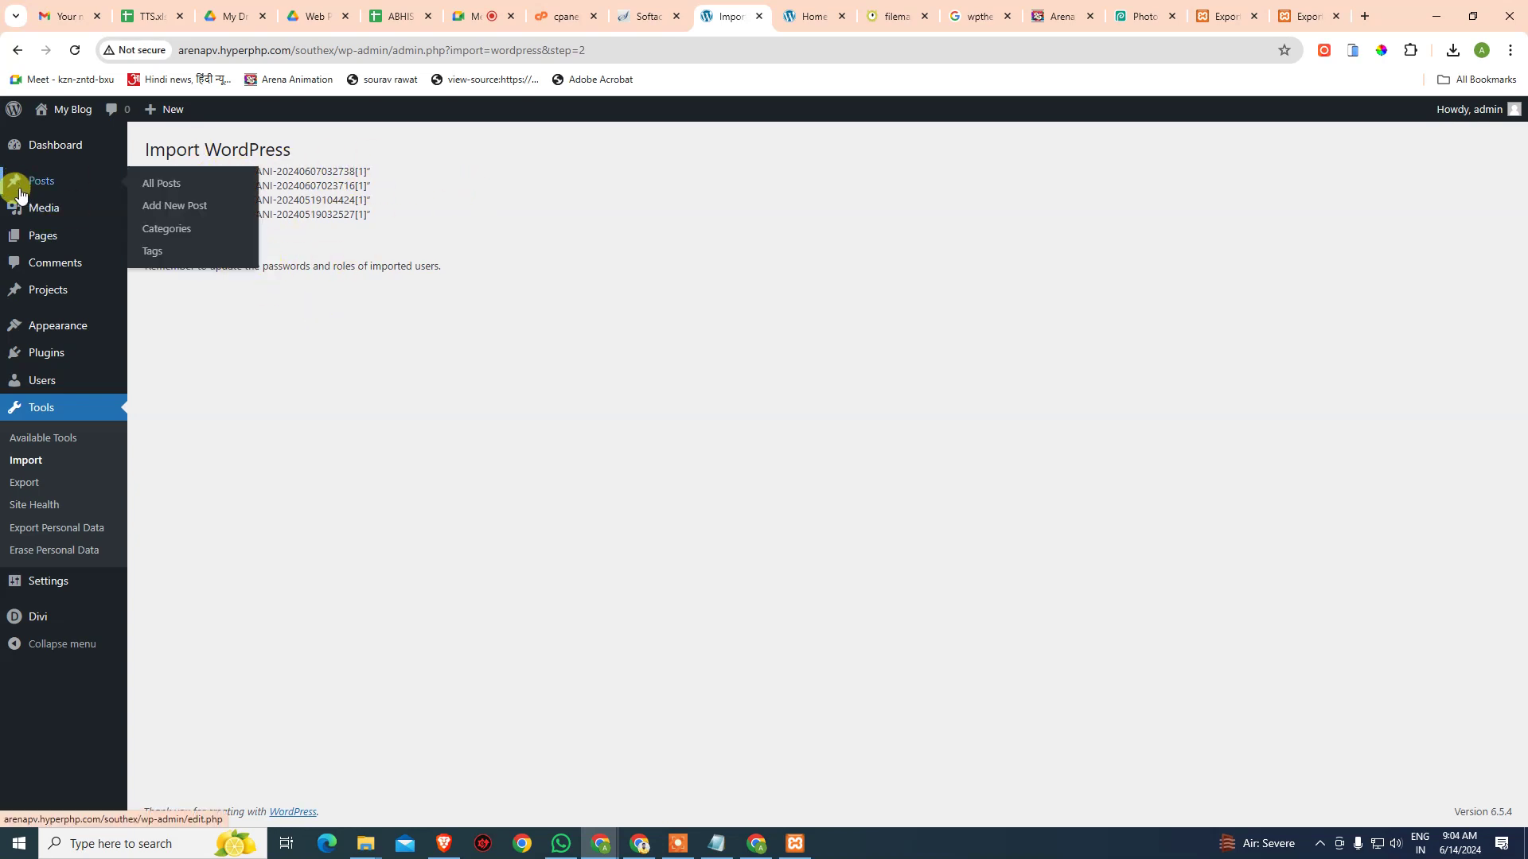
click(163, 229)
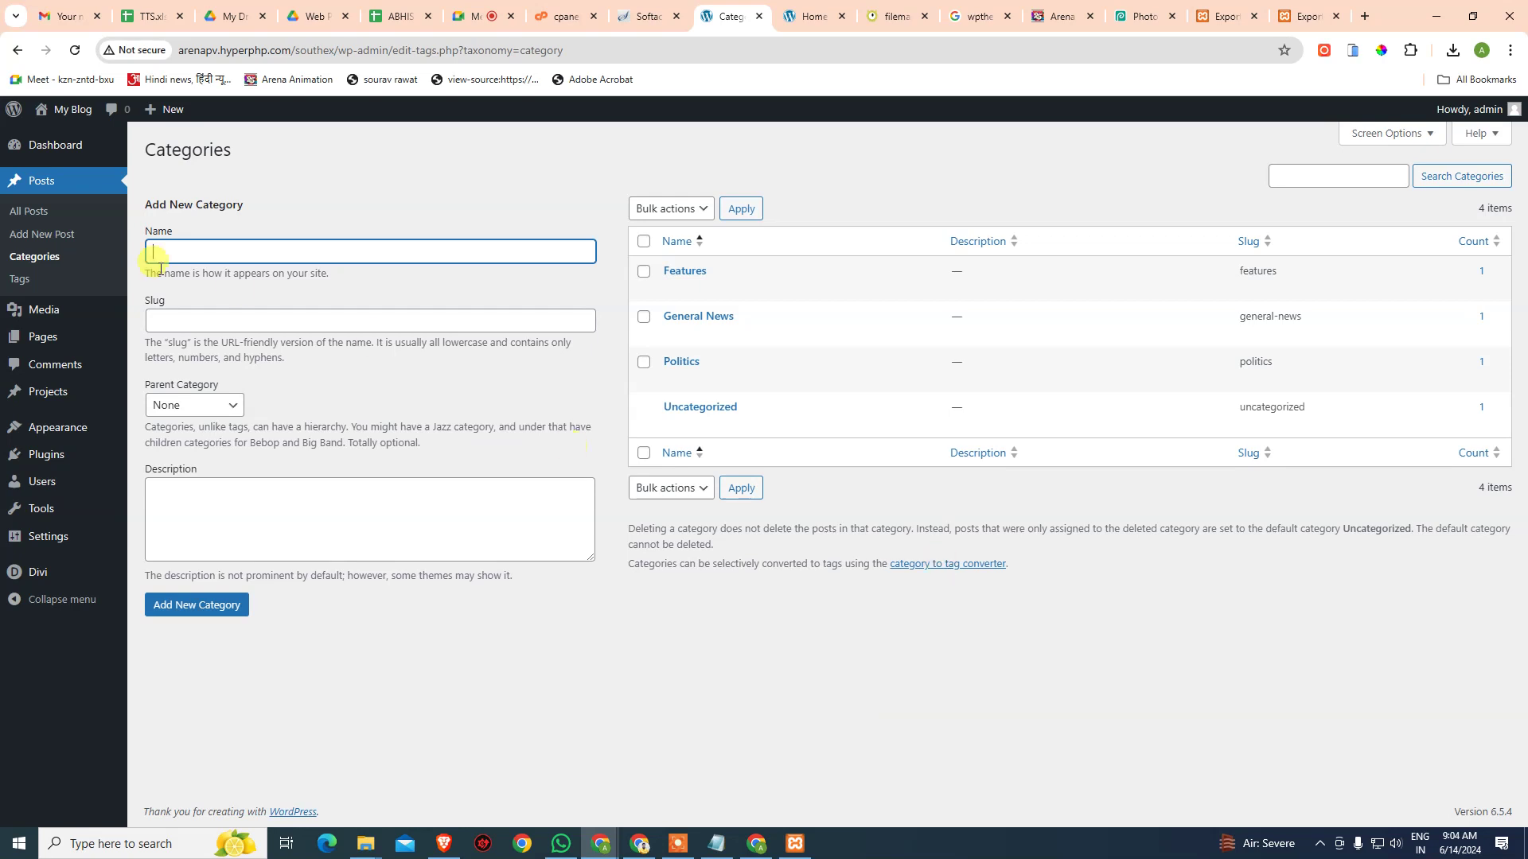
click(28, 213)
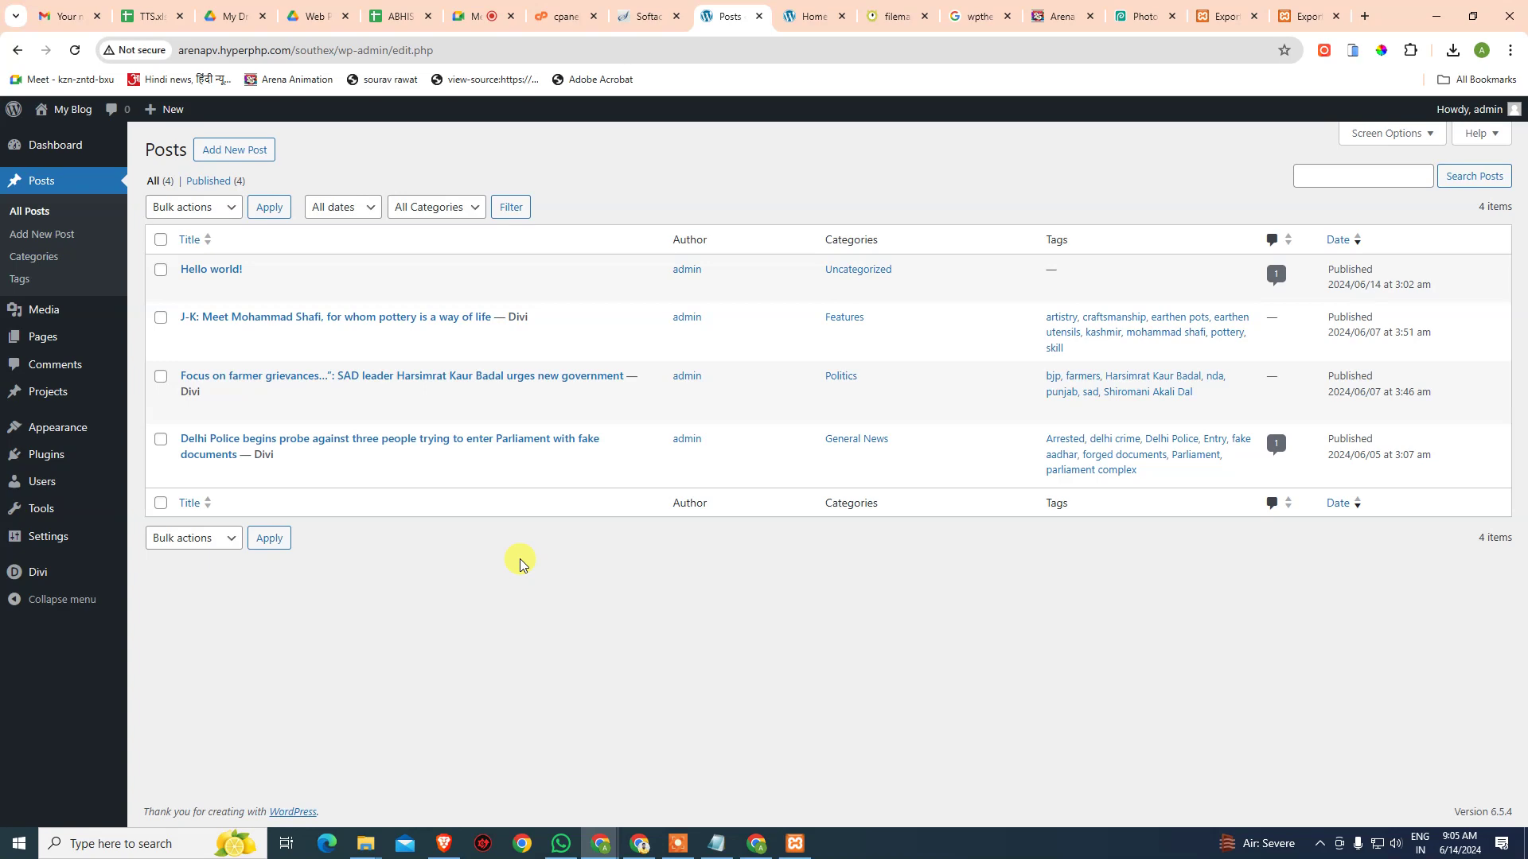
click(478, 12)
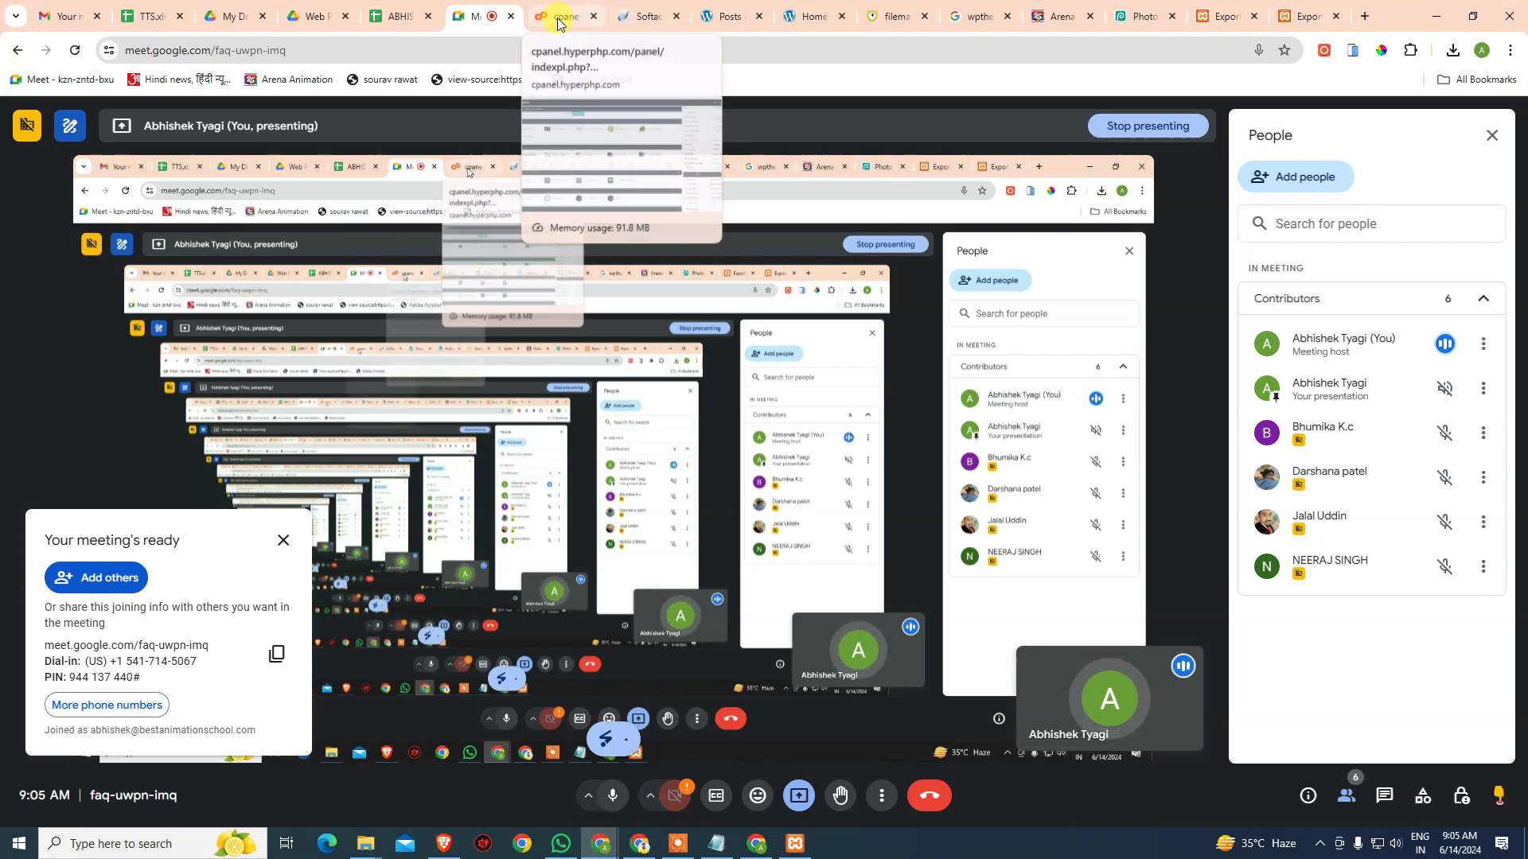
- Switch to the ABHISHEK MWF attendance sheet and look over the first student's M5:R5 attendance
click(401, 16)
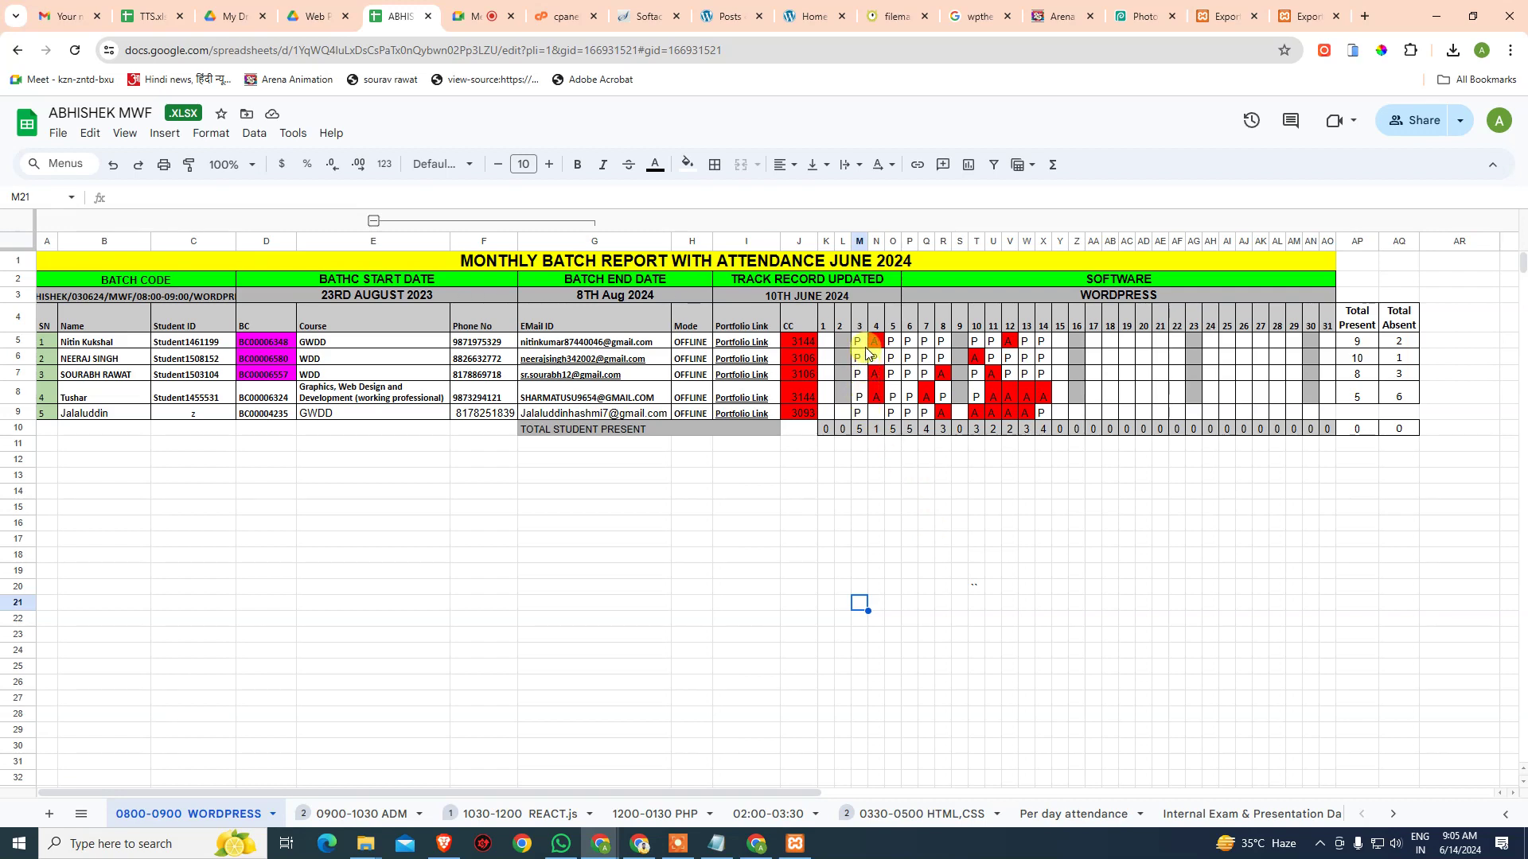
drag(859, 342, 808, 443)
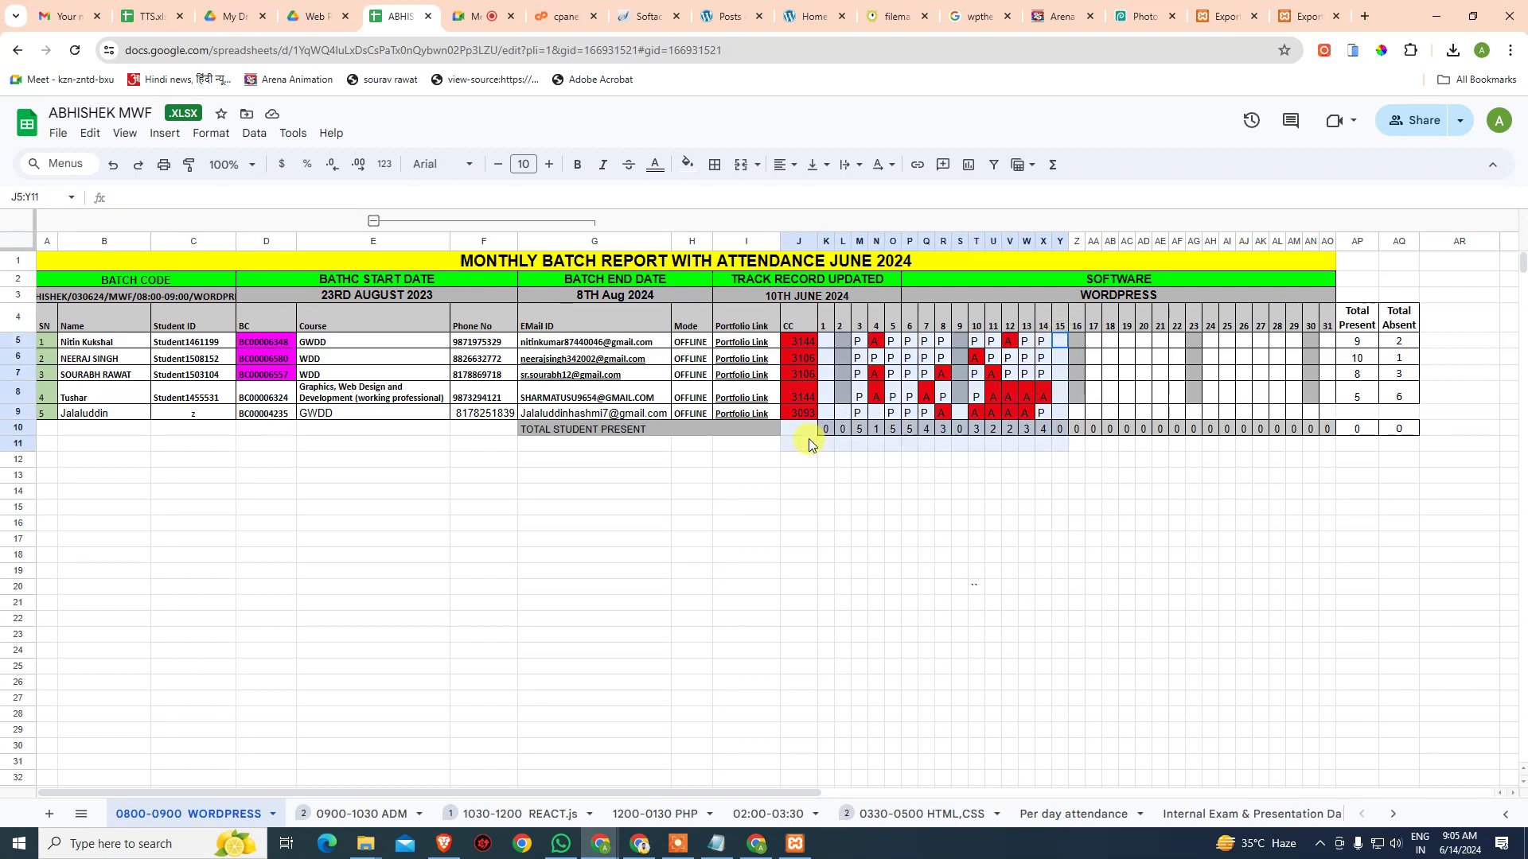
click(939, 507)
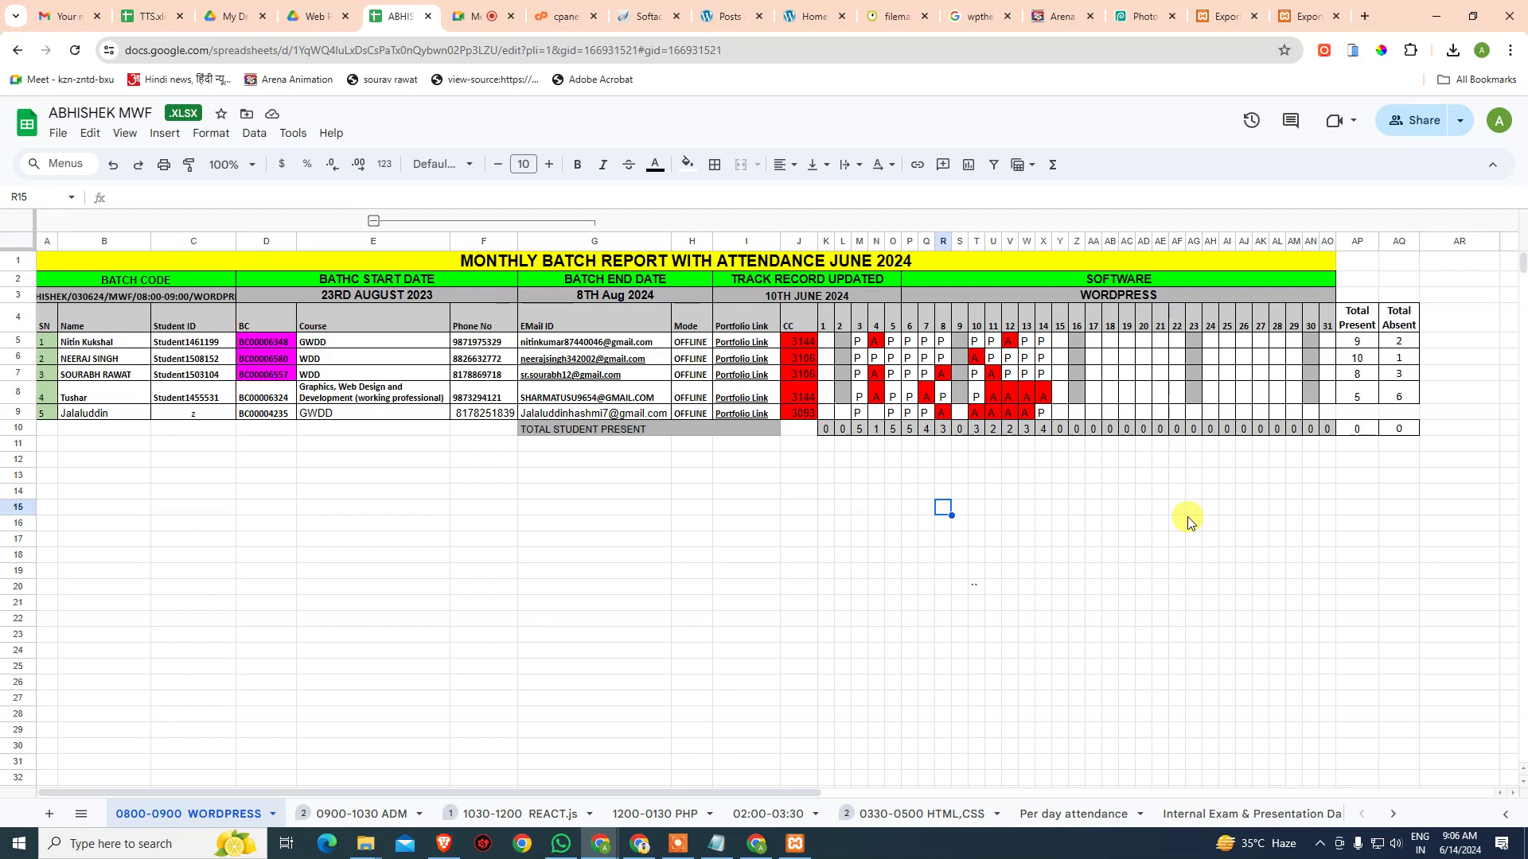
drag(1327, 341, 819, 433)
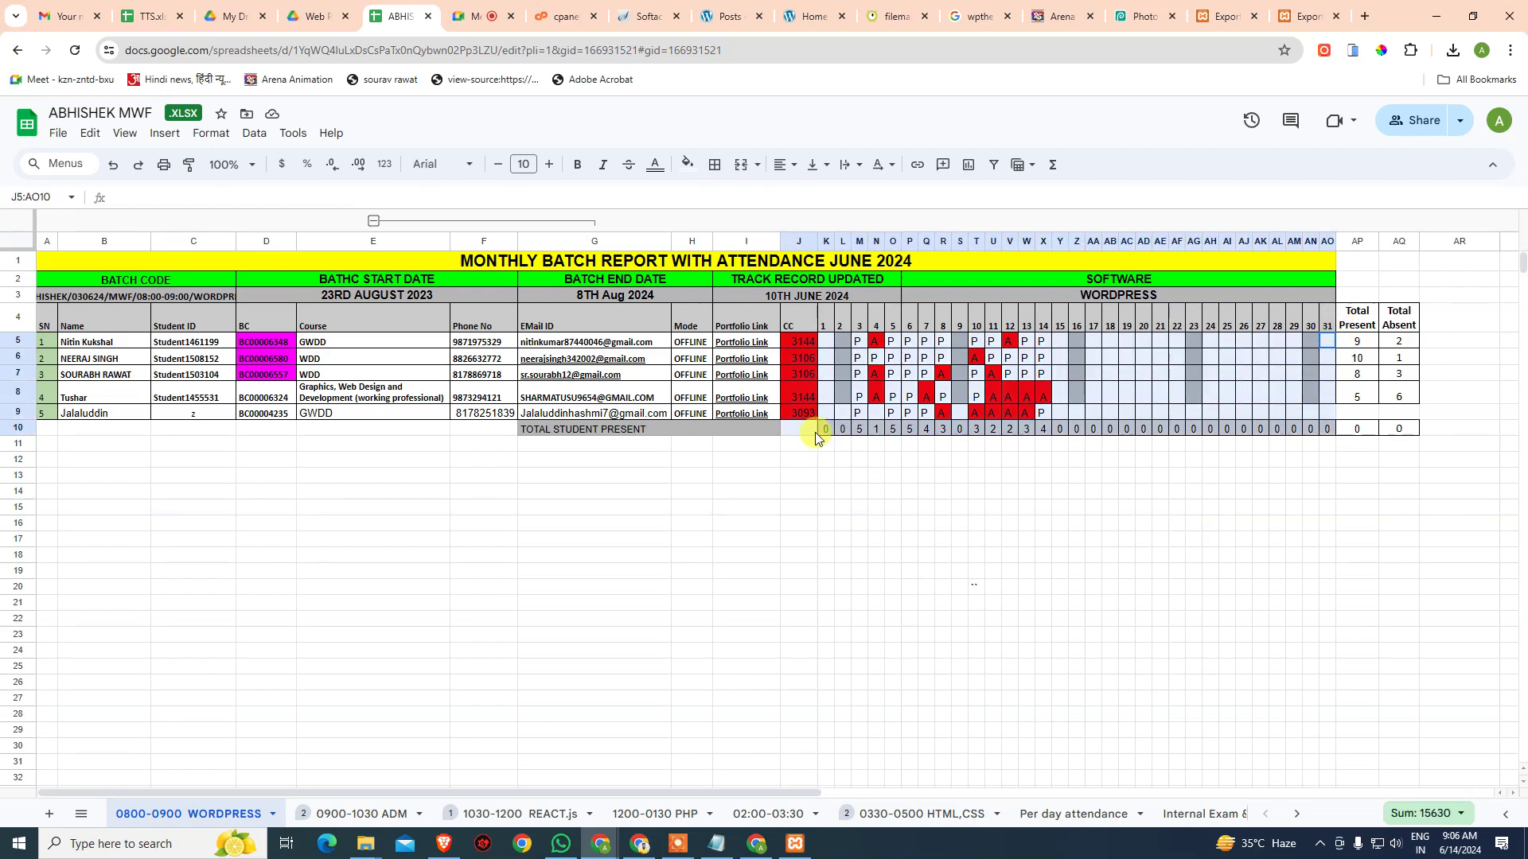
click(914, 474)
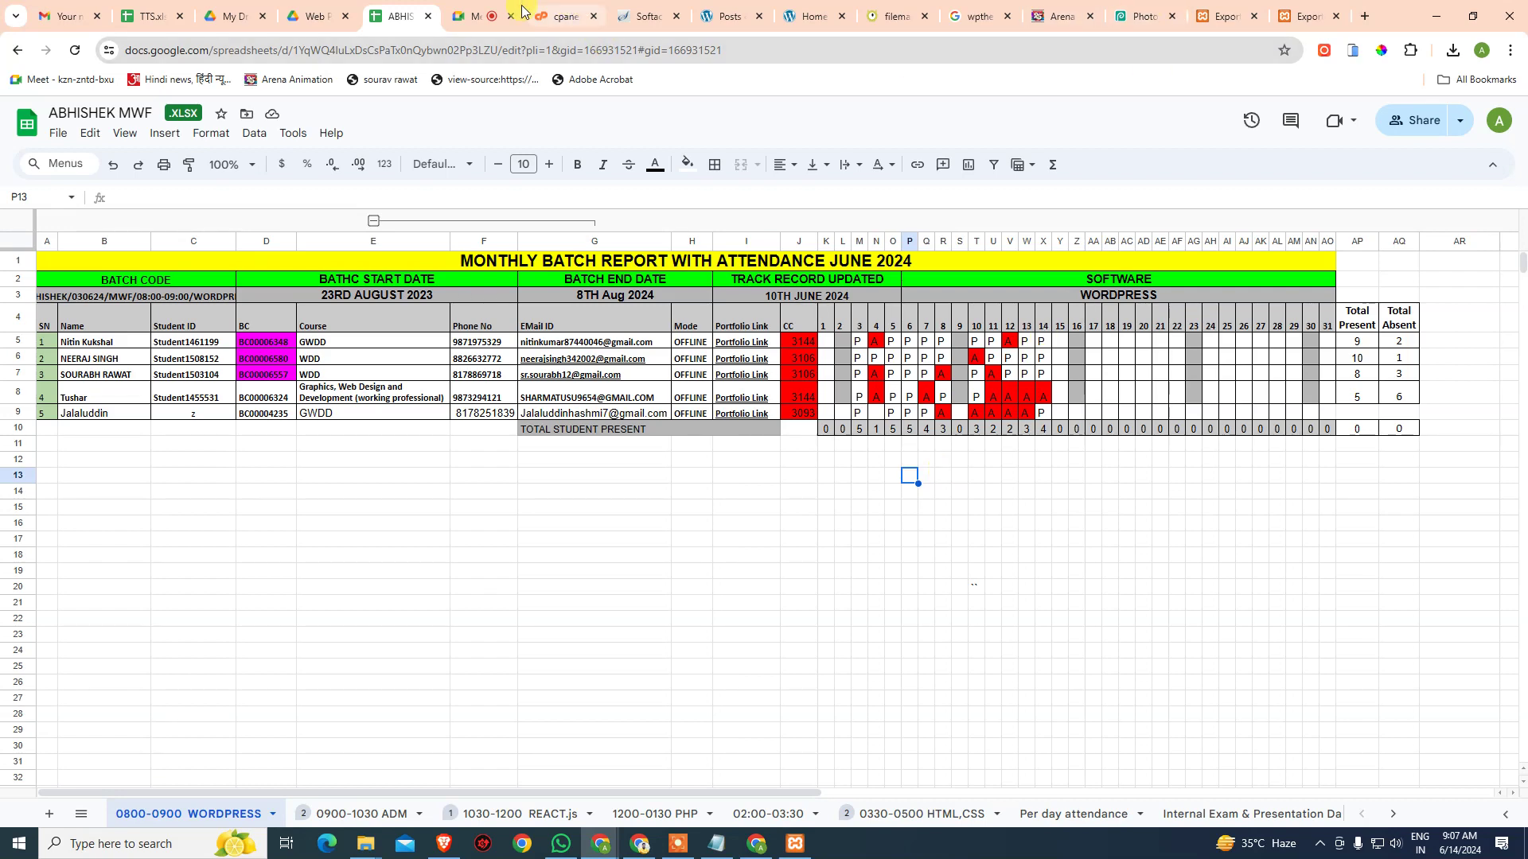
click(477, 16)
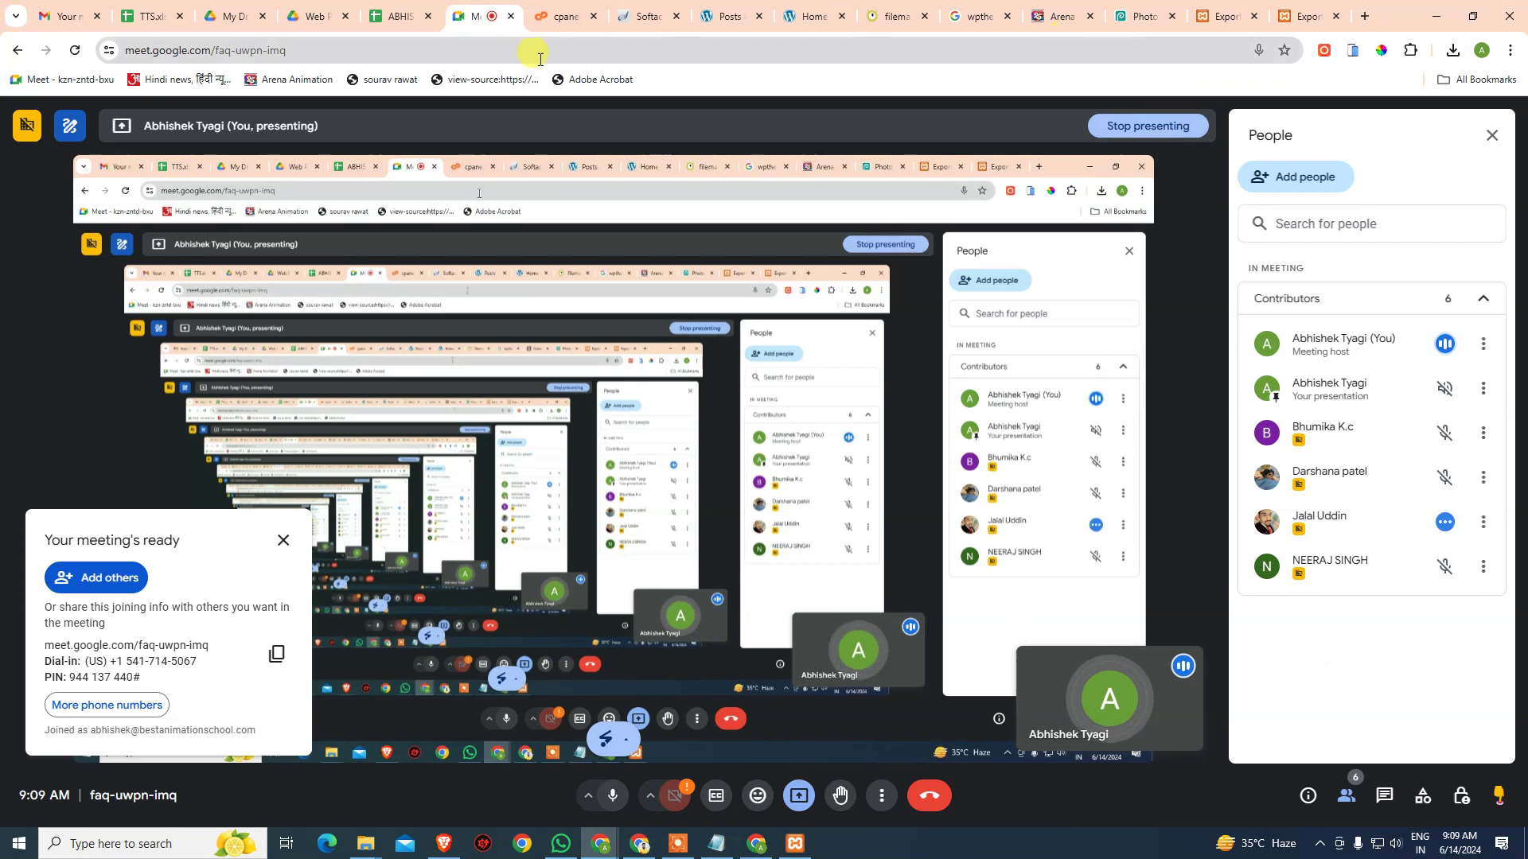
click(395, 18)
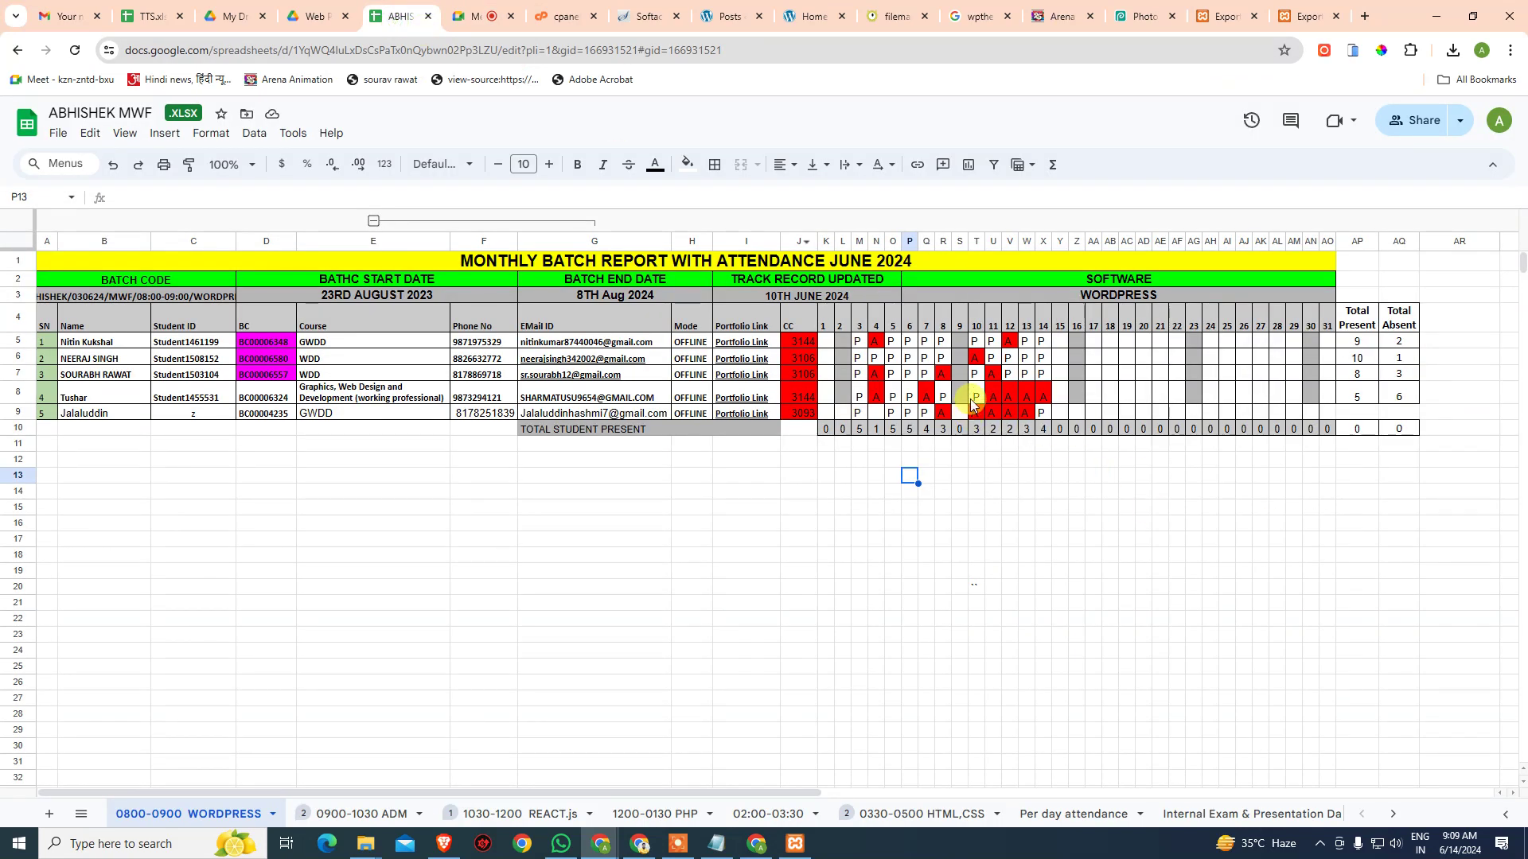
click(1025, 412)
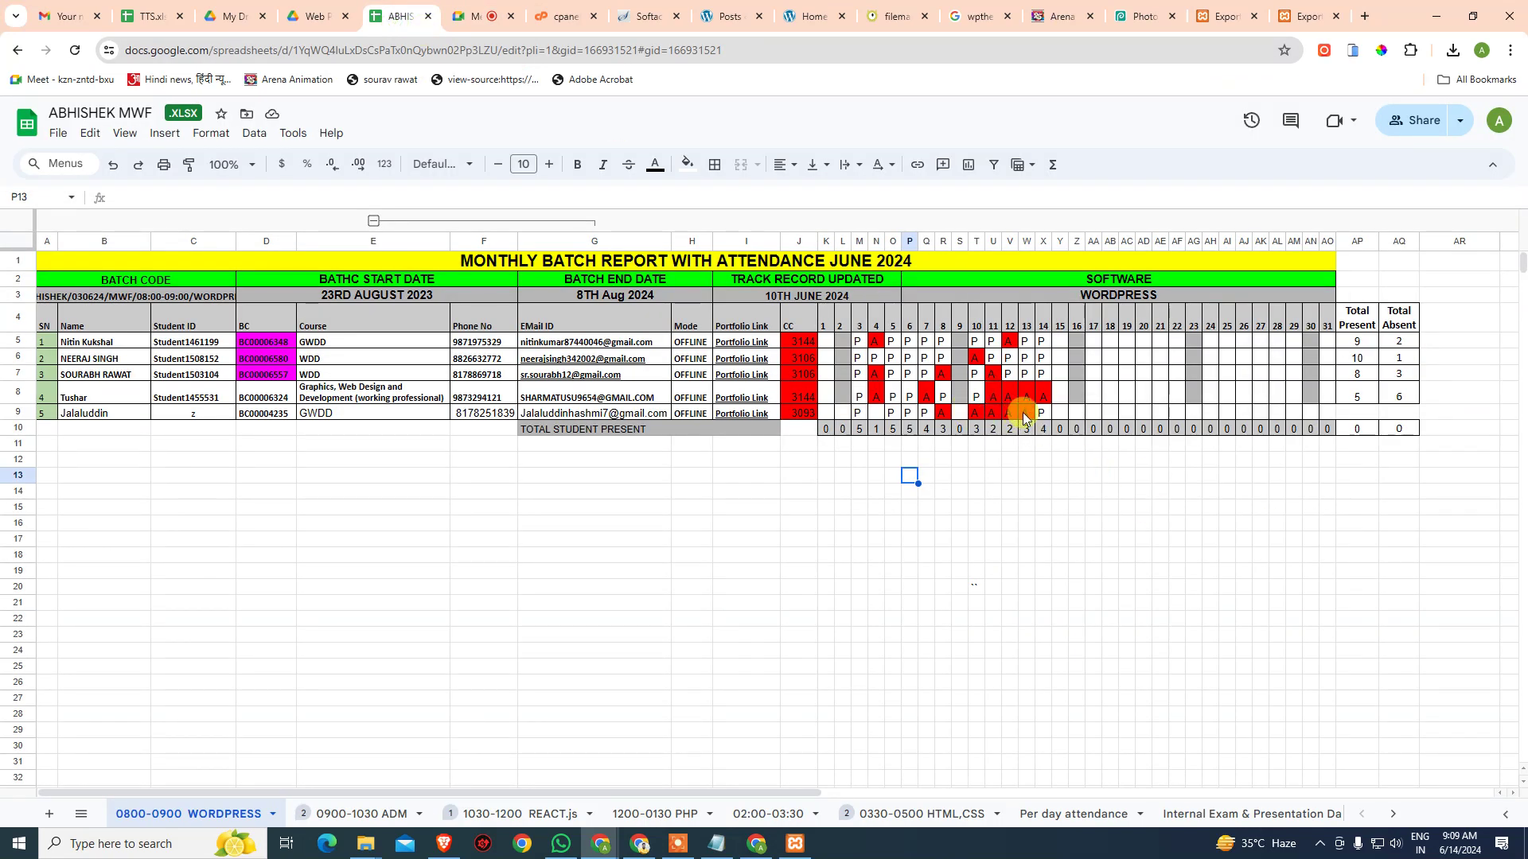
click(943, 412)
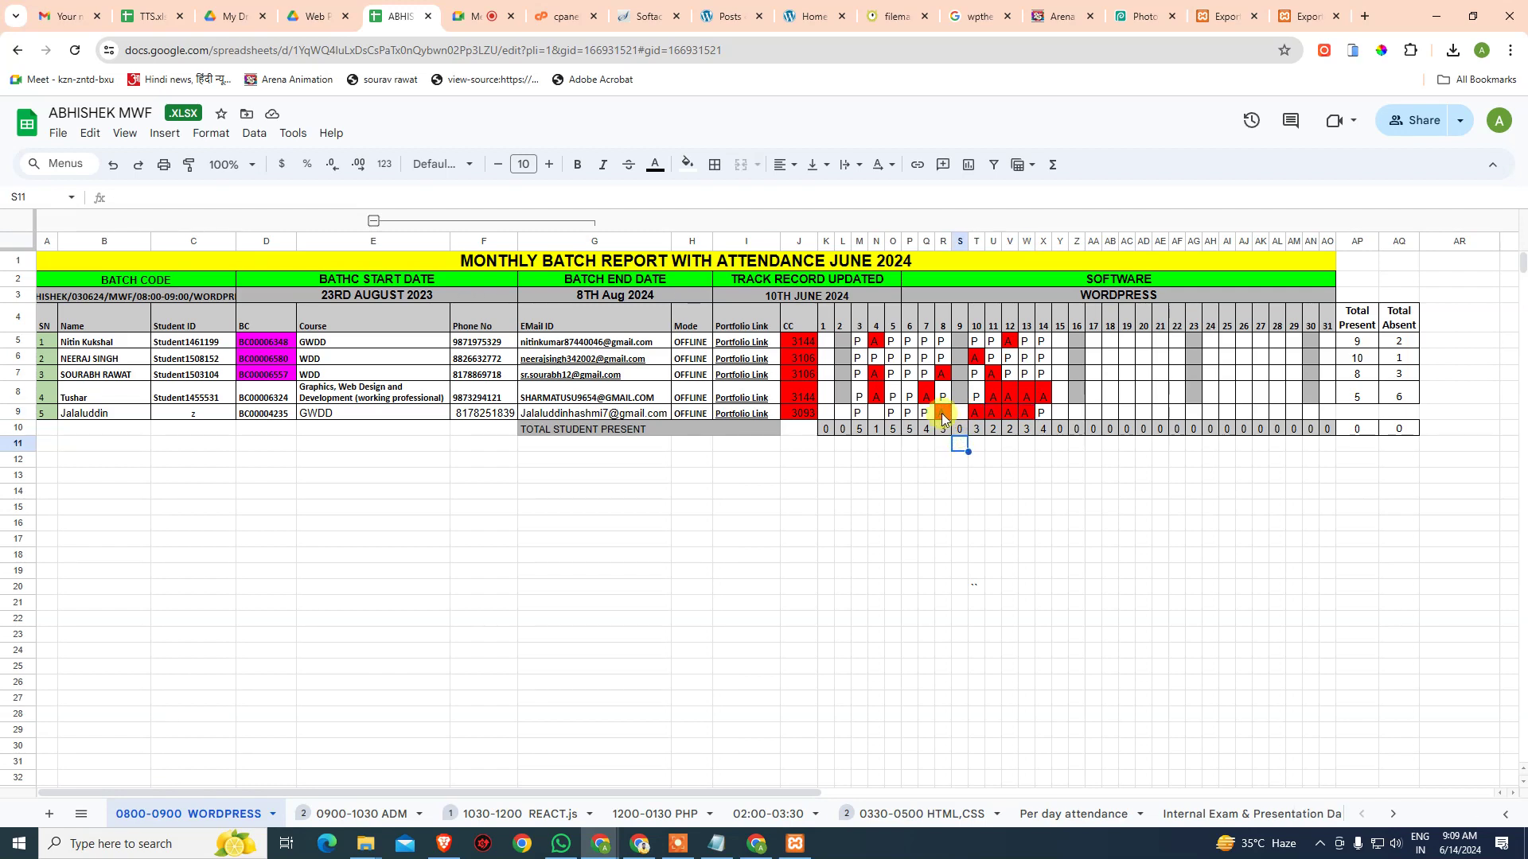
drag(1027, 413, 975, 413)
click(1024, 505)
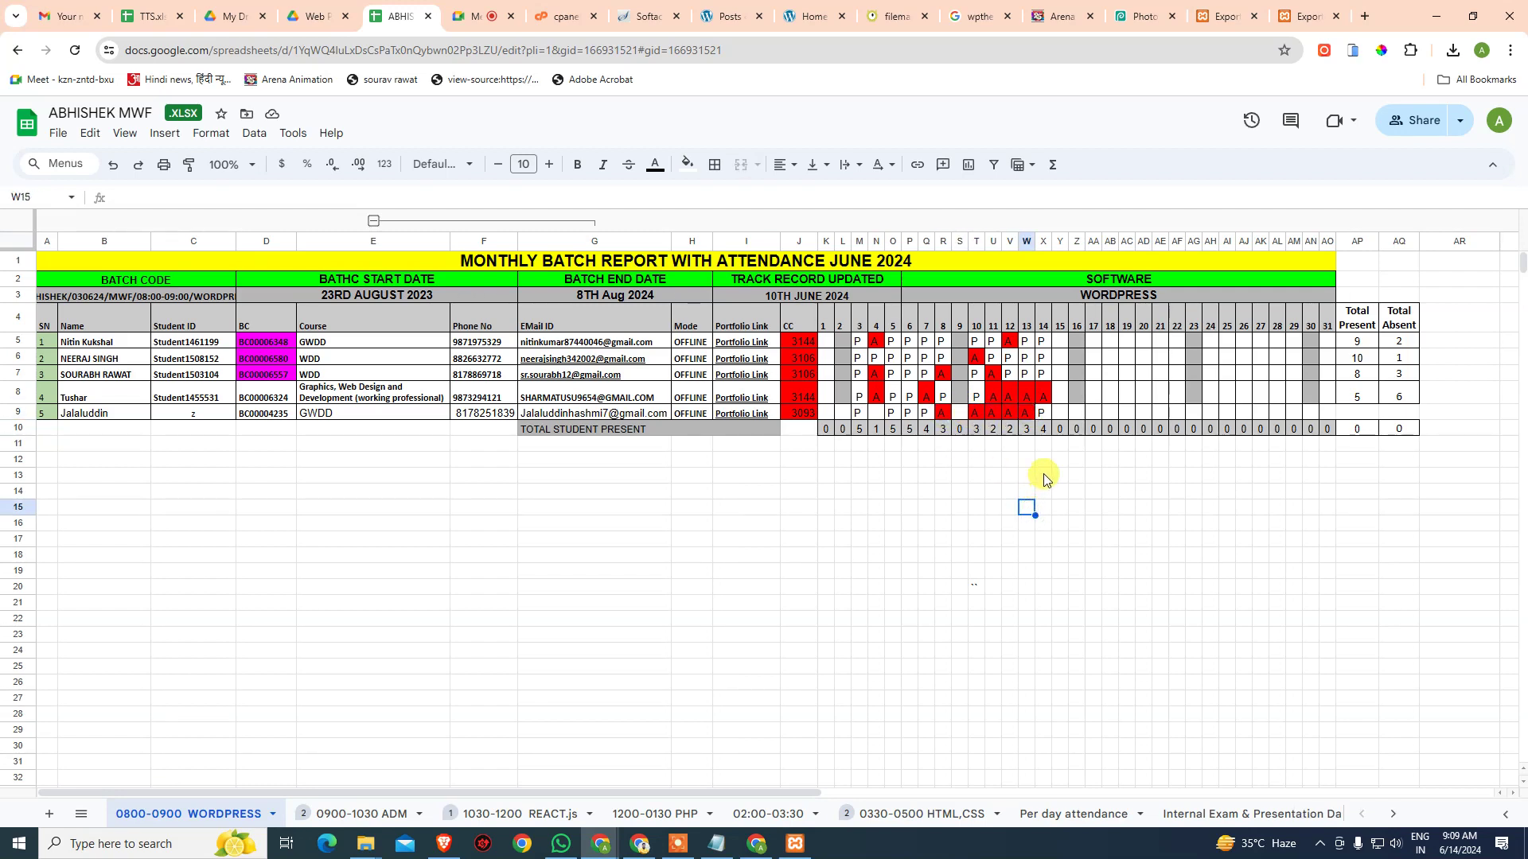
- Compare the local site's All content and Posts export pages, then go back to the Google Meet call
click(1304, 8)
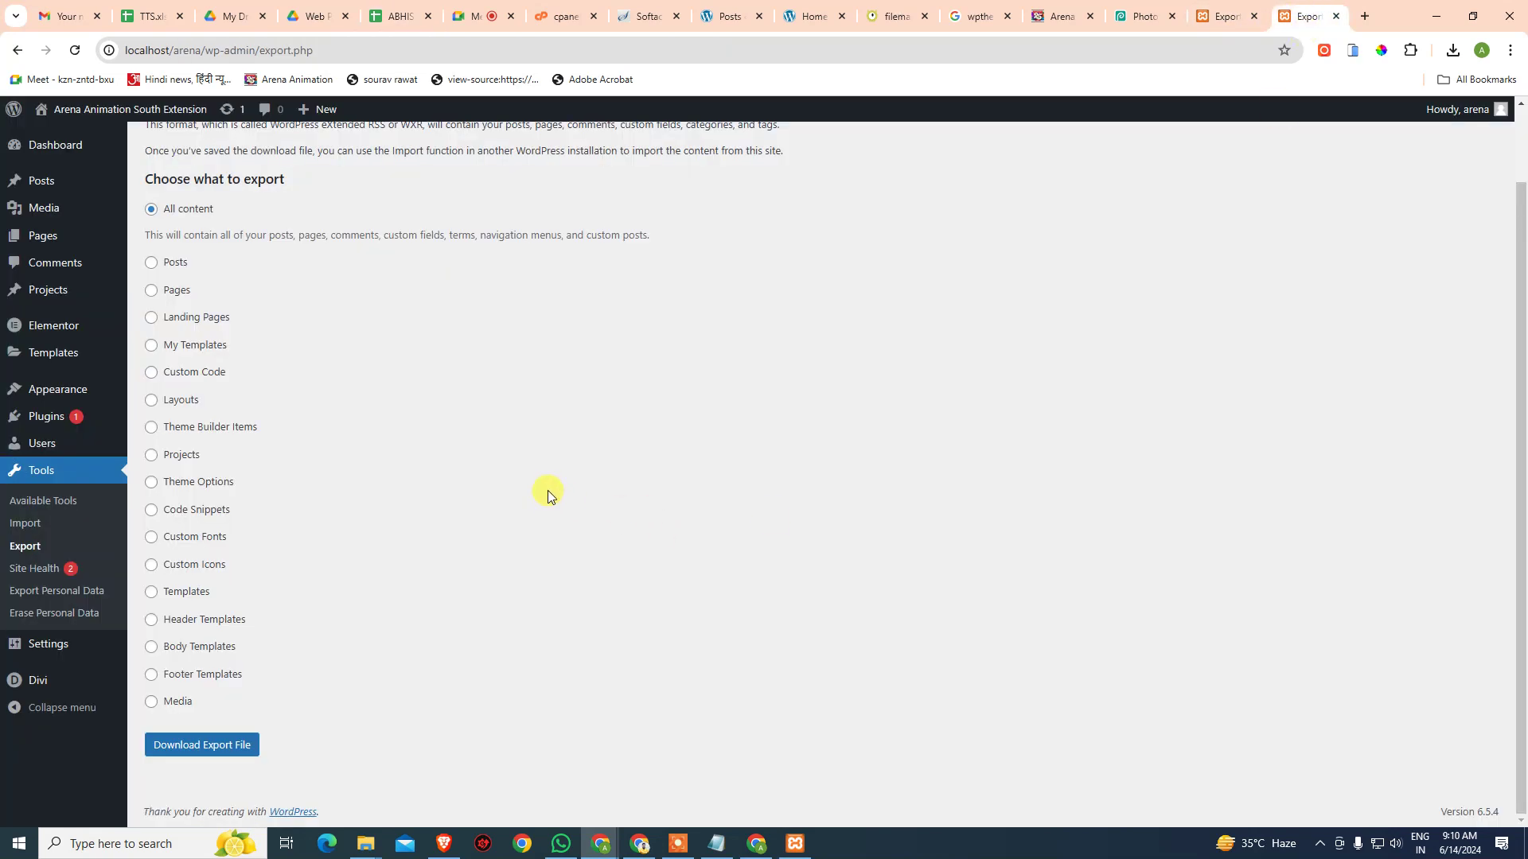
click(1233, 19)
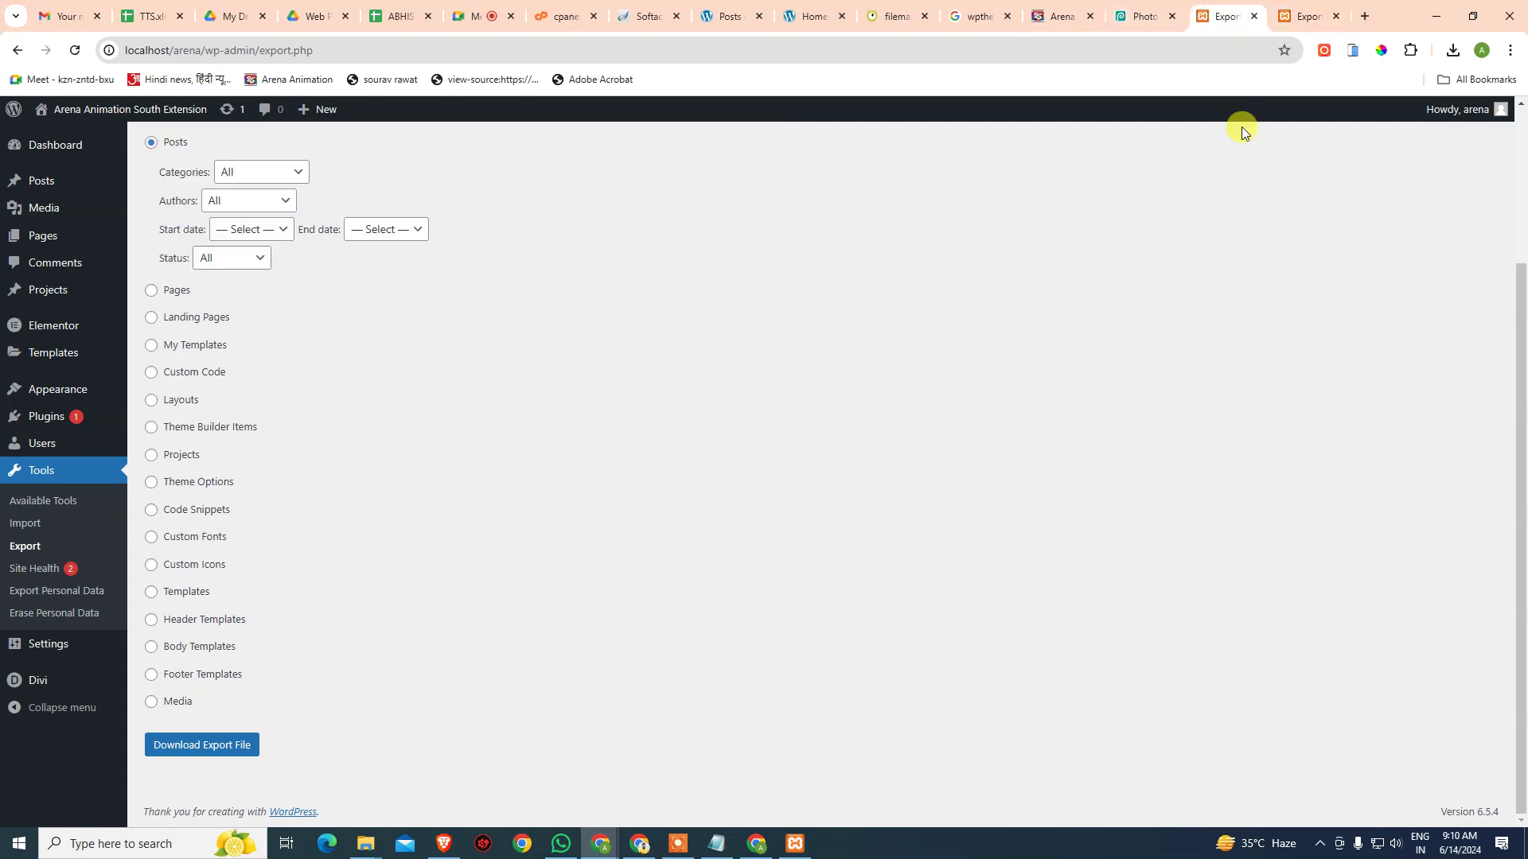
click(1306, 16)
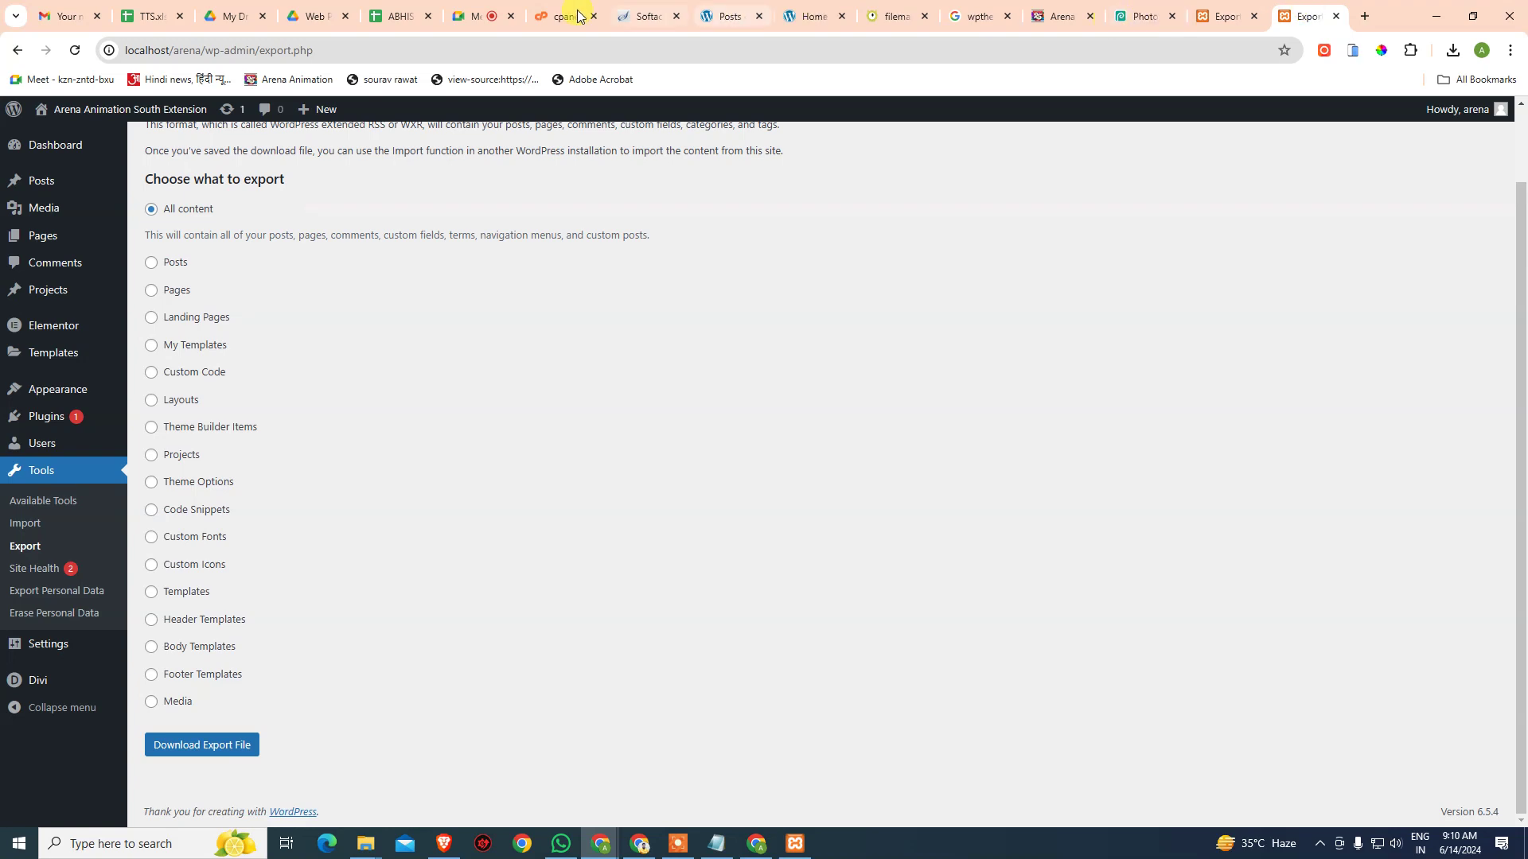
click(481, 16)
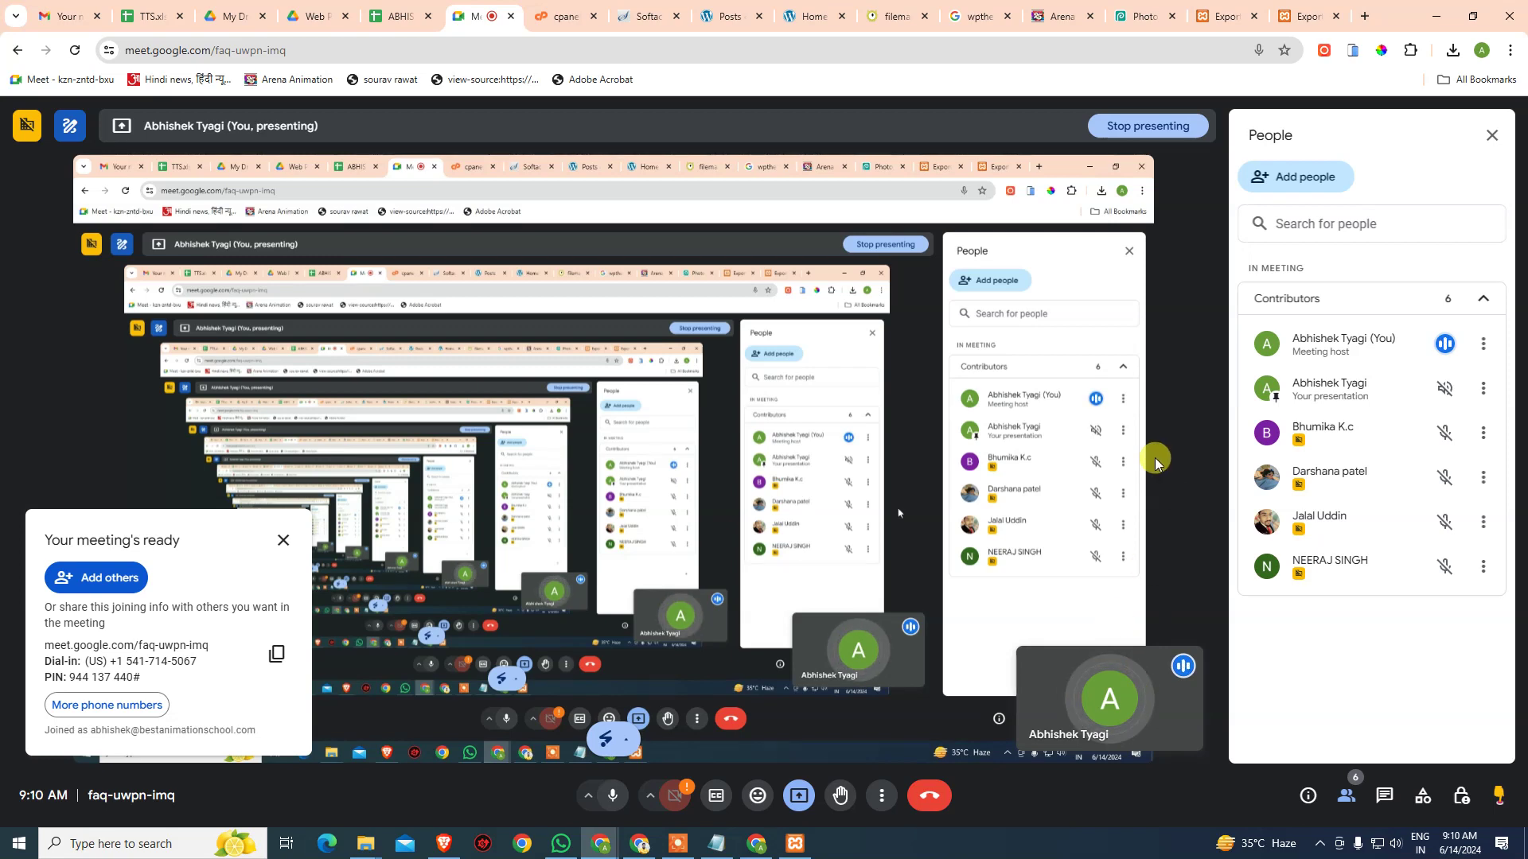
- Stop Apache and MySQL in XAMPP, then close the Meet tab to reveal VistaPanel
click(795, 843)
click(275, 89)
click(276, 112)
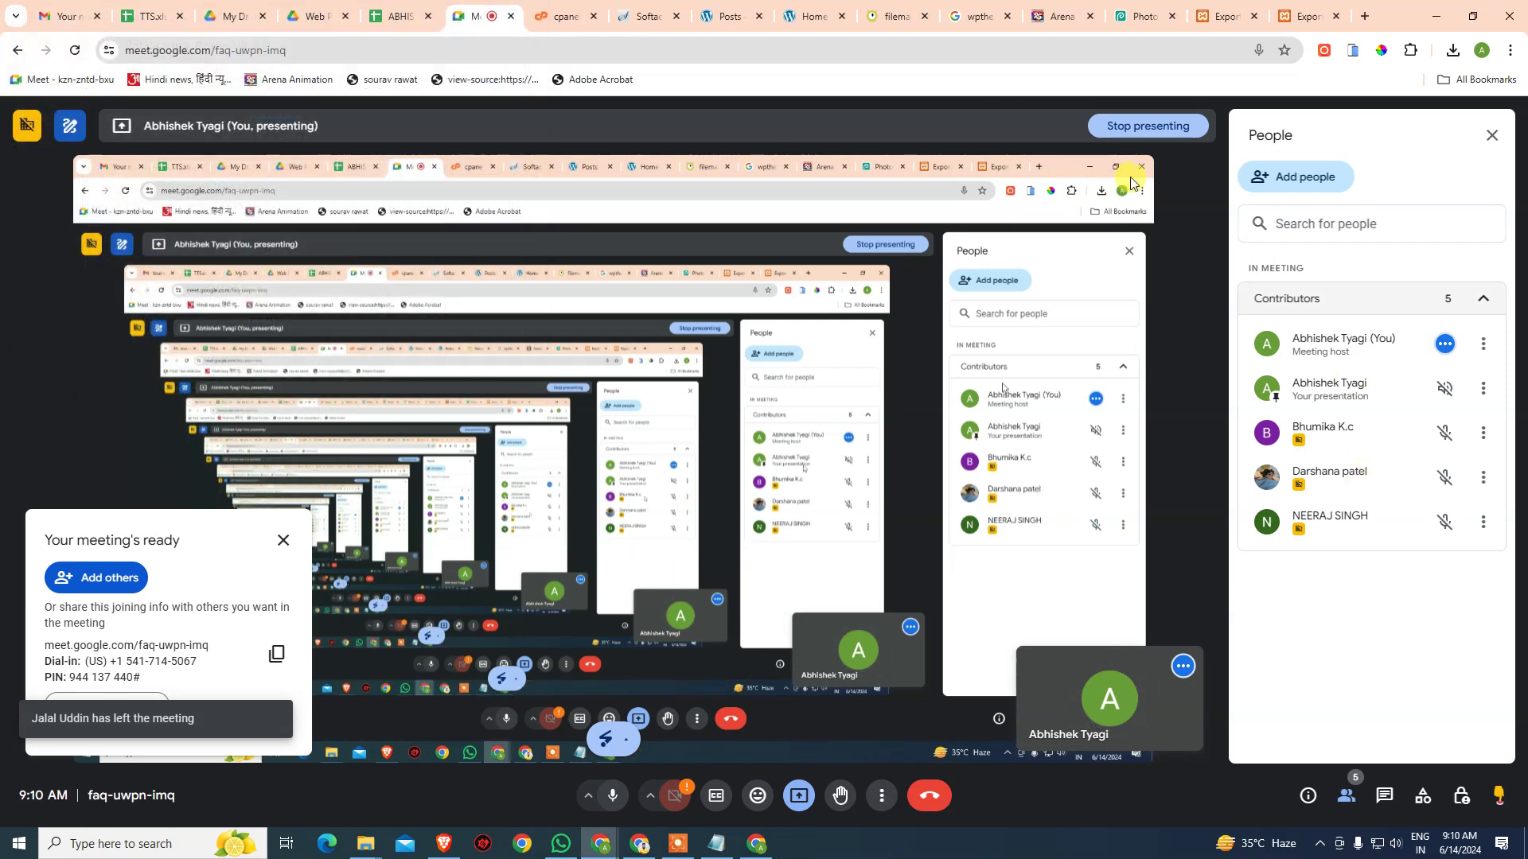
click(510, 16)
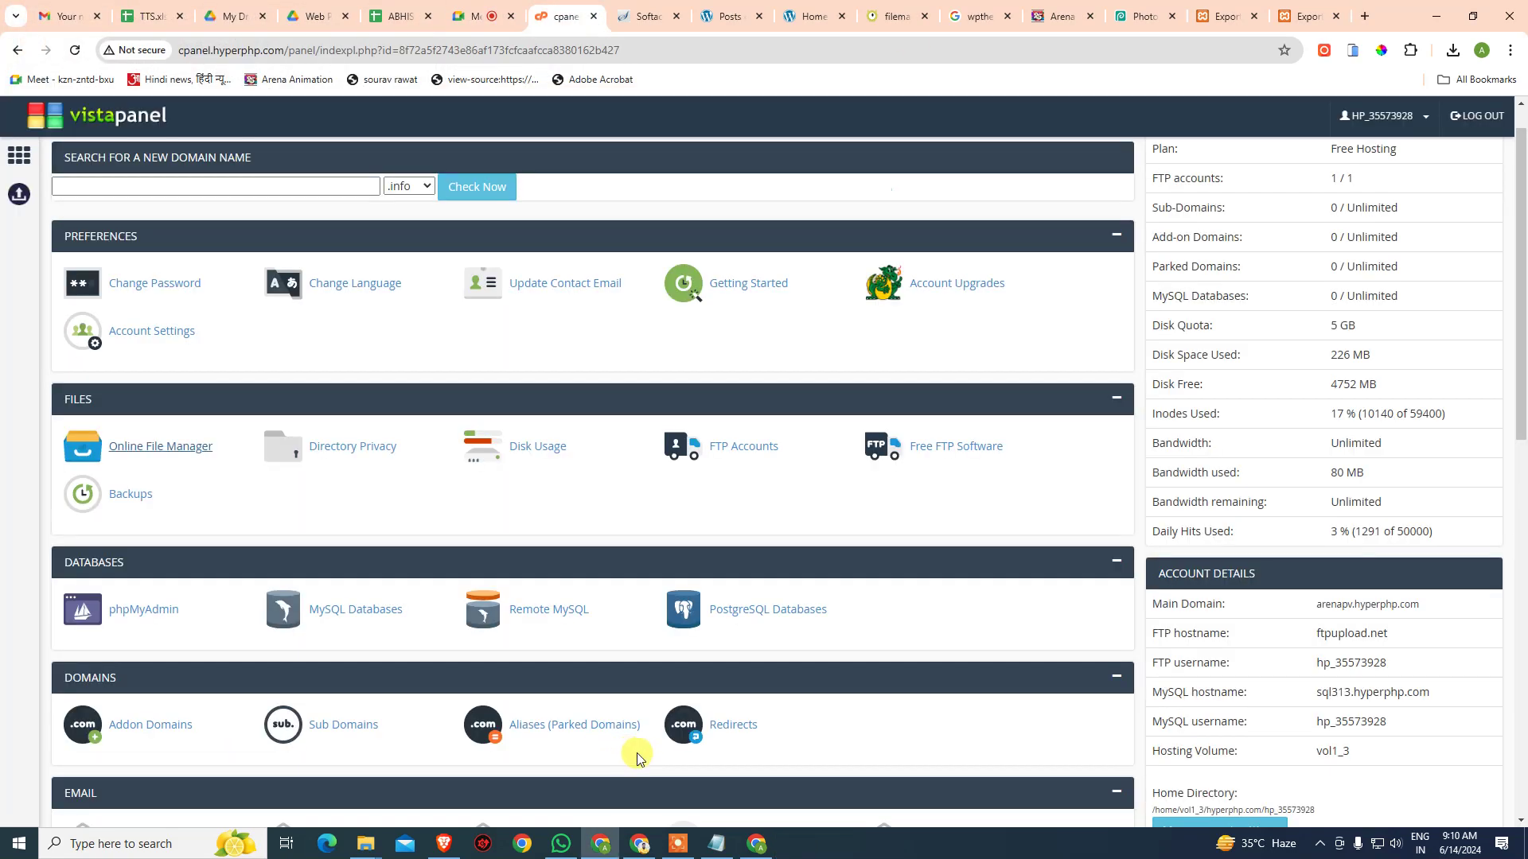